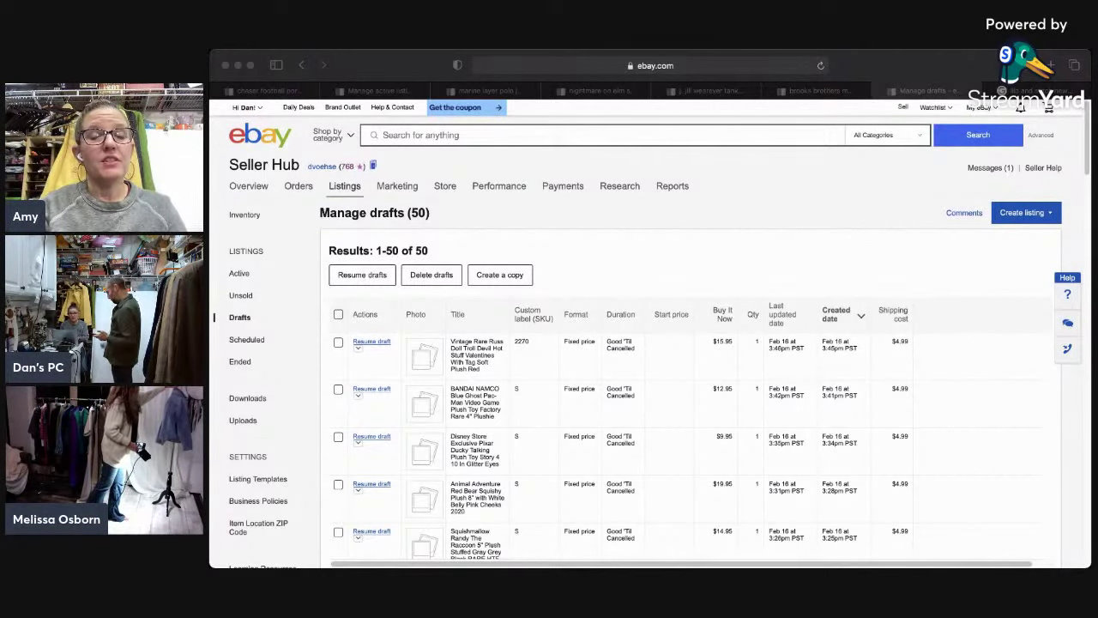
Step: Search eBay for "lovers and friend ruffle body suit"
left_click(860, 65)
left_click(638, 135)
type("lo")
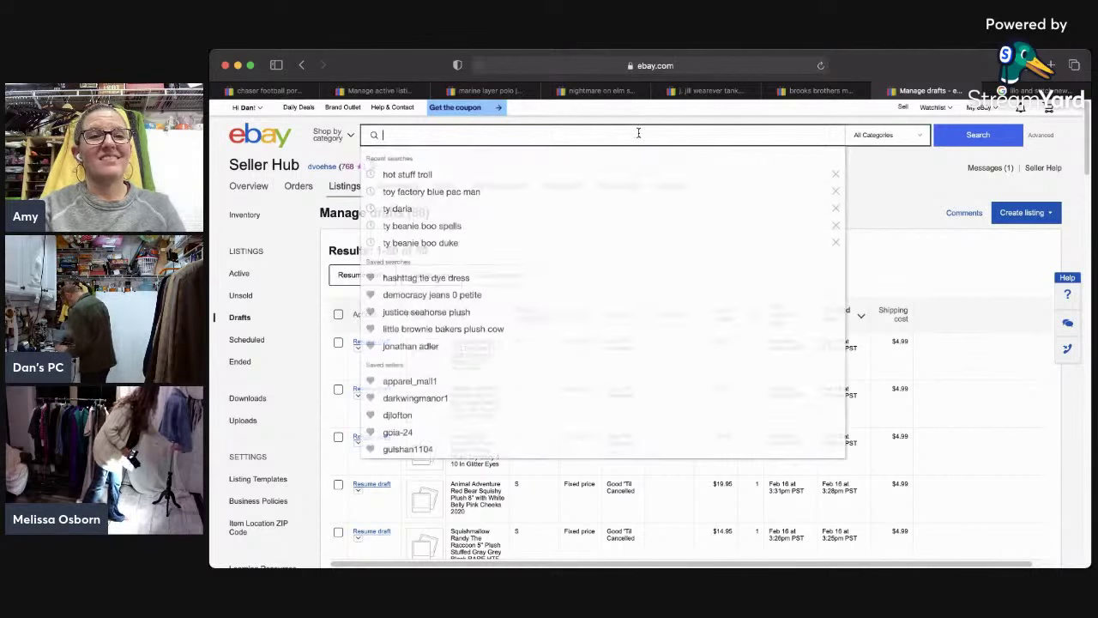
type("vers and f")
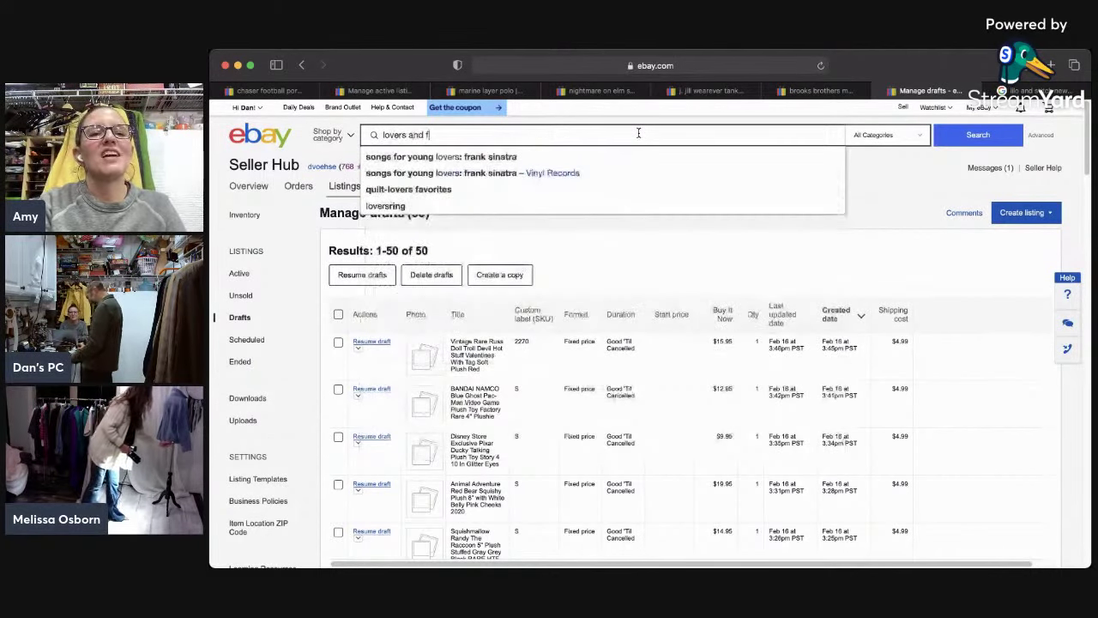
type("riend ruffl")
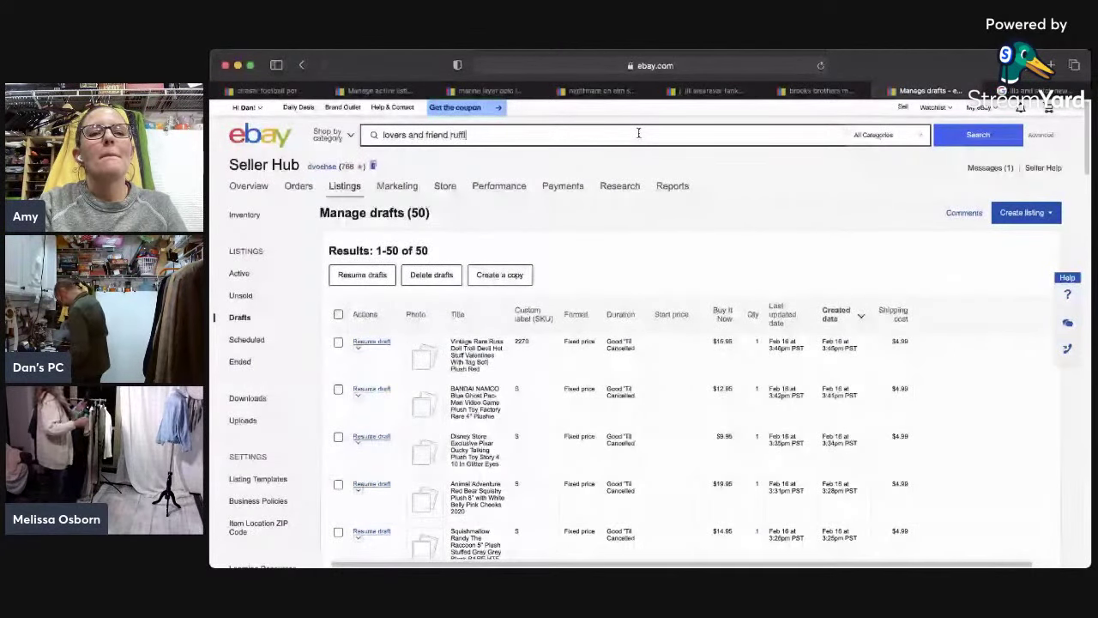
type("e body suit")
key("Return")
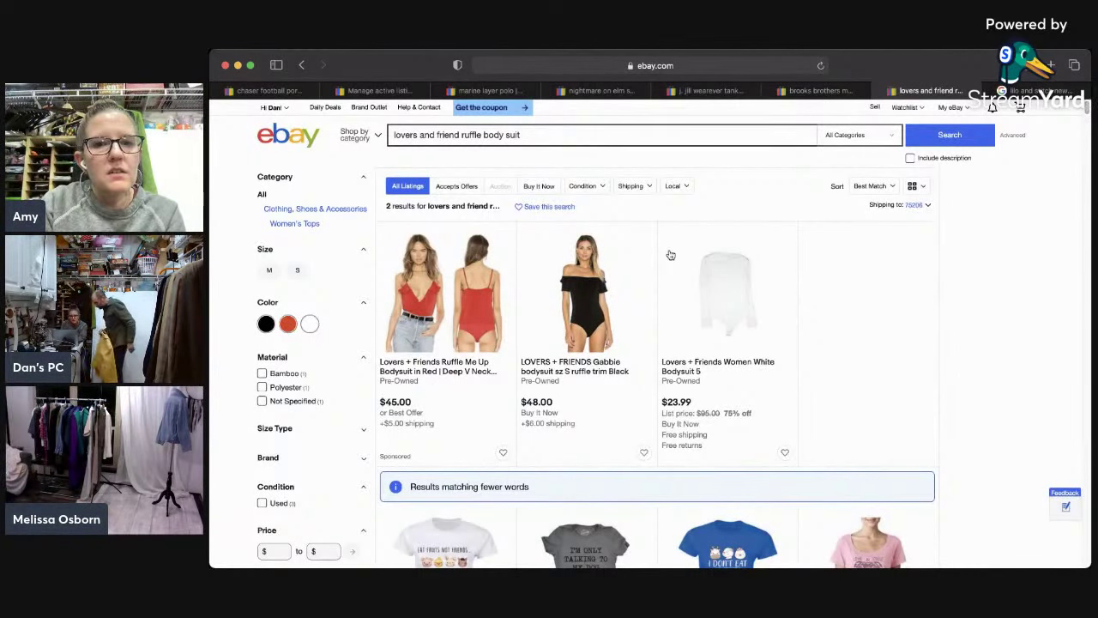
Step: View the black Gabbie ruffle-trim bodysuit listing, return to the results and look through the similar items
left_click(600, 283)
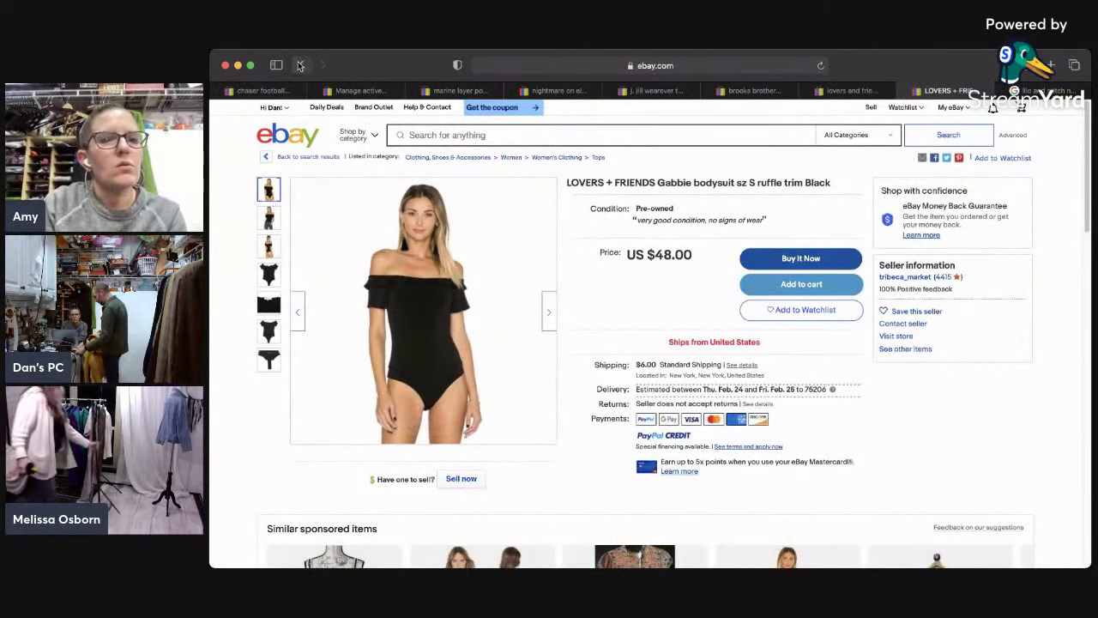
key("super+bracketleft")
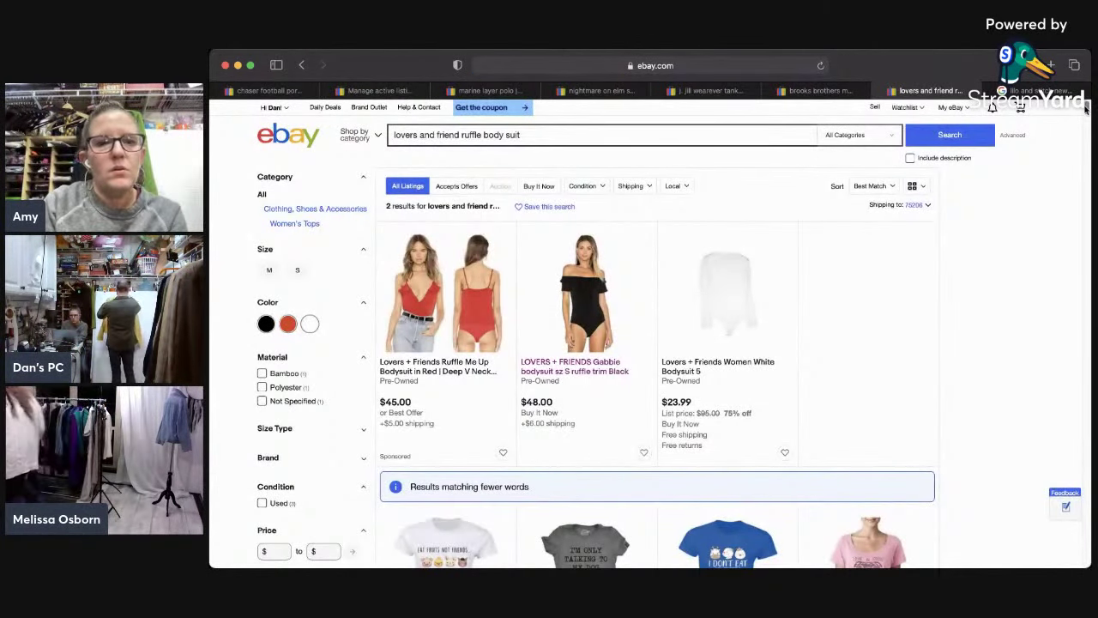
scroll(1085, 116, "down", 10)
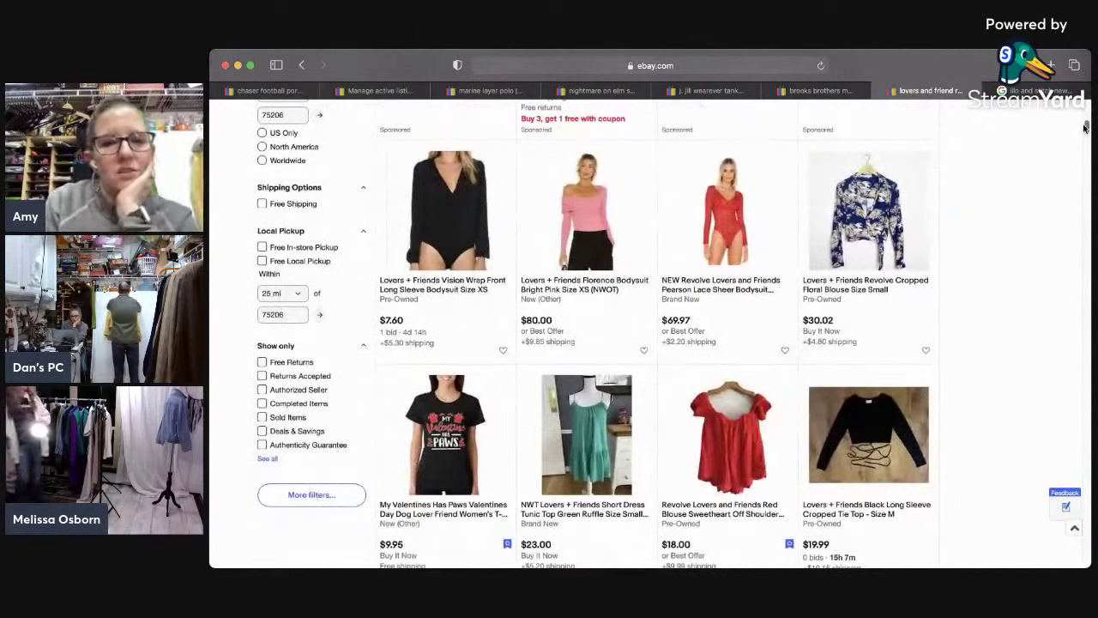
scroll(1085, 128, "down", 3)
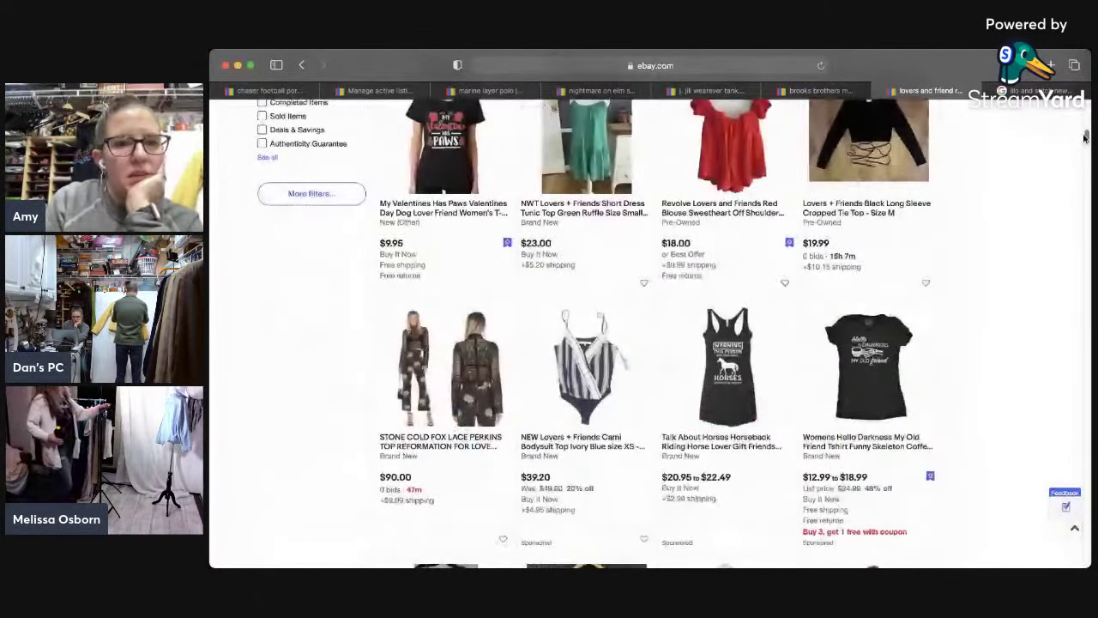
Step: Filter the search results to sold items and look over the matching Lovers + Friends listings
scroll(1085, 138, "up", 3)
left_click(262, 317)
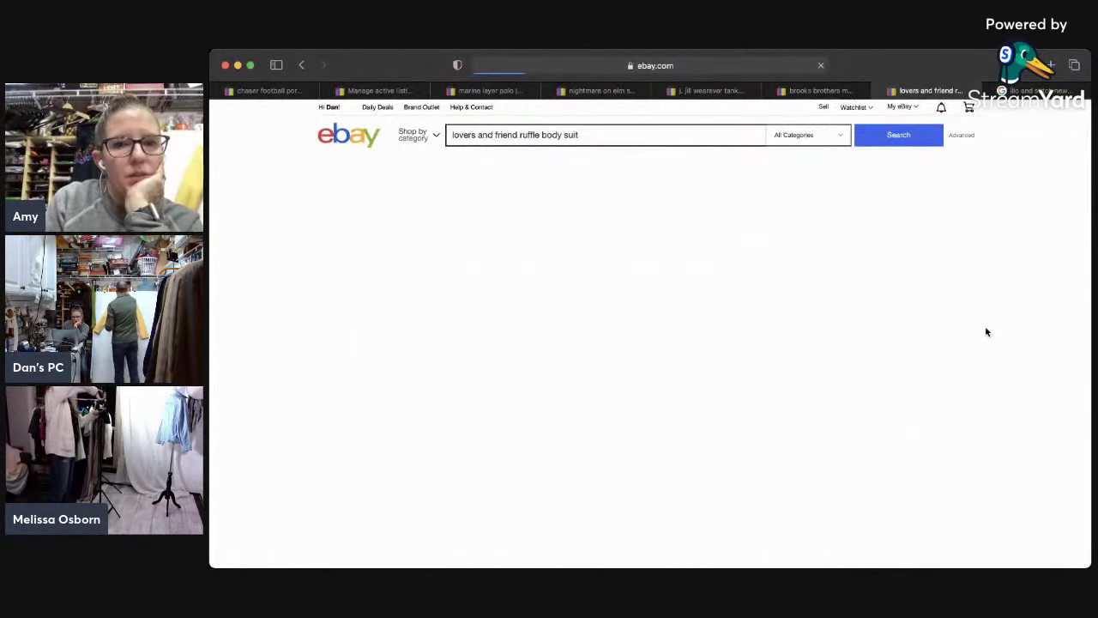
scroll(1087, 123, "down", 5)
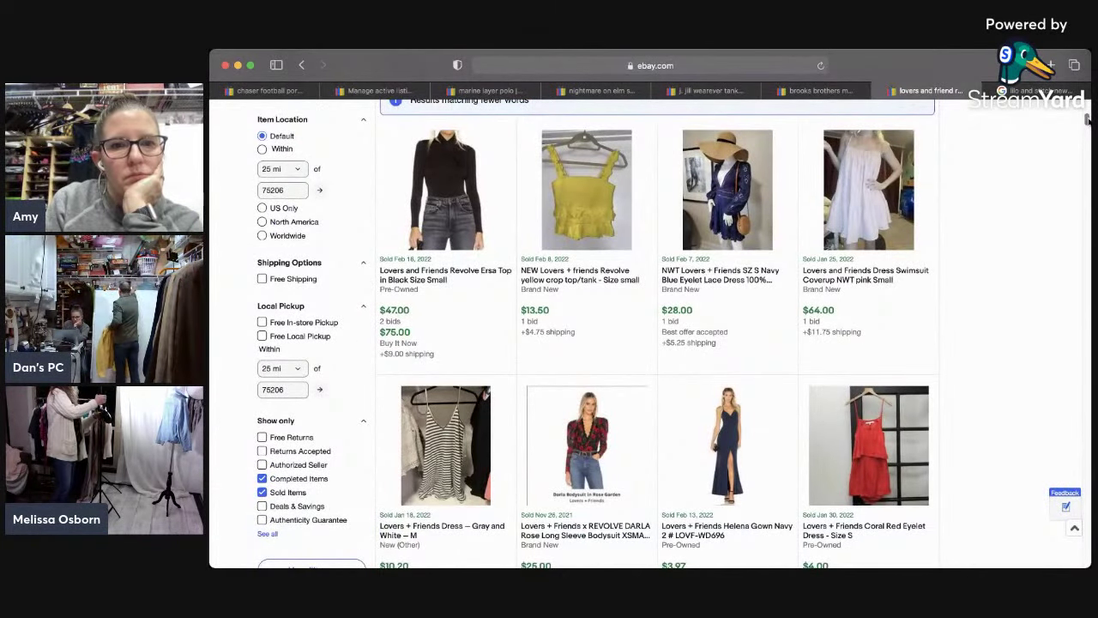
scroll(1086, 122, "up", 5)
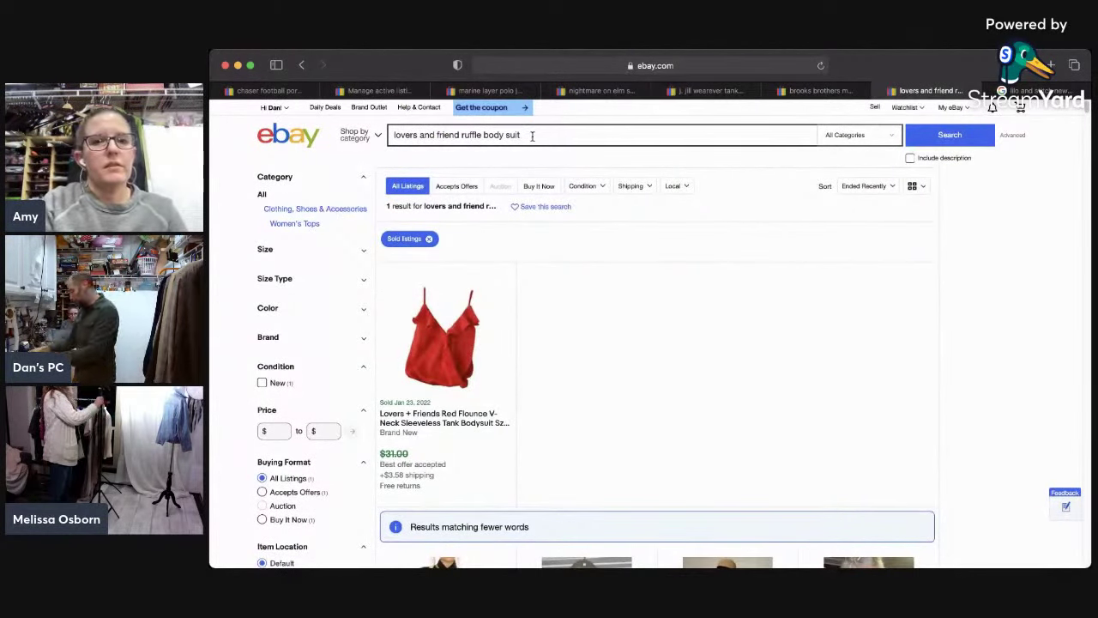
Step: Narrow the sold-items search to "lovers and friend ruffle body suit long sleeve"
type("long sl")
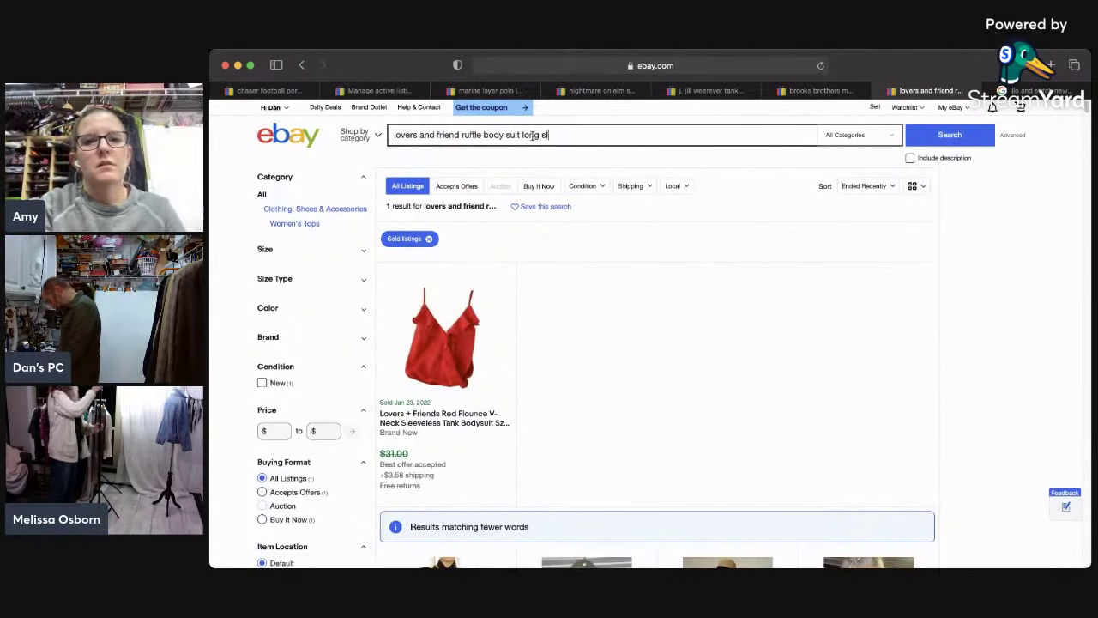
type("eeve")
key("Return")
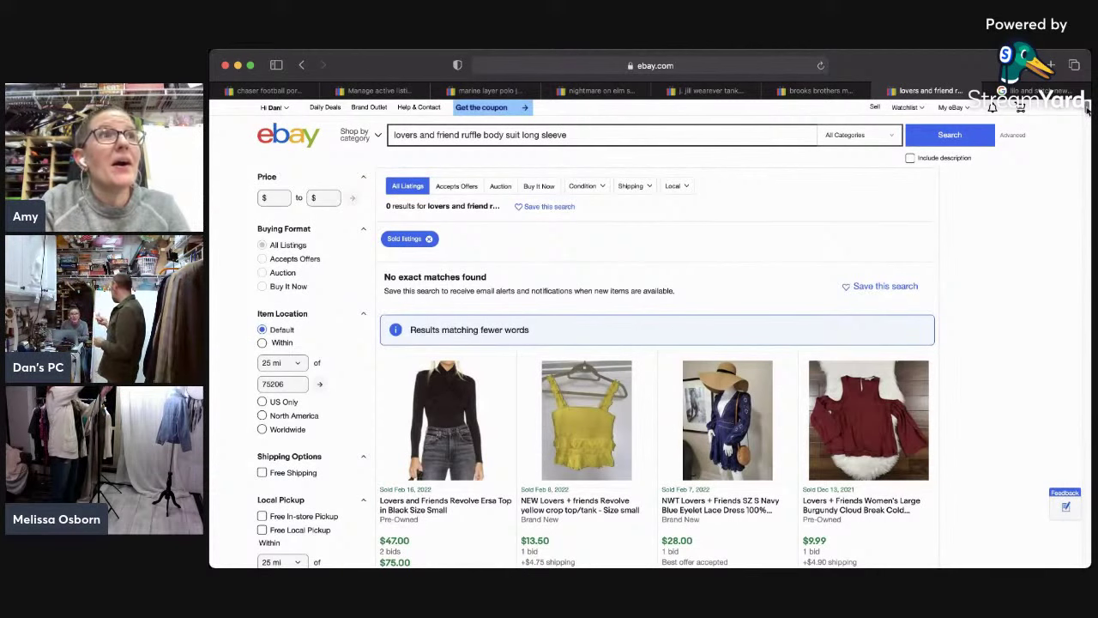
Step: Examine the sold Lovers + Friends listings for a comparable long-sleeve ruffle bodysuit
scroll(1086, 122, "down", 5)
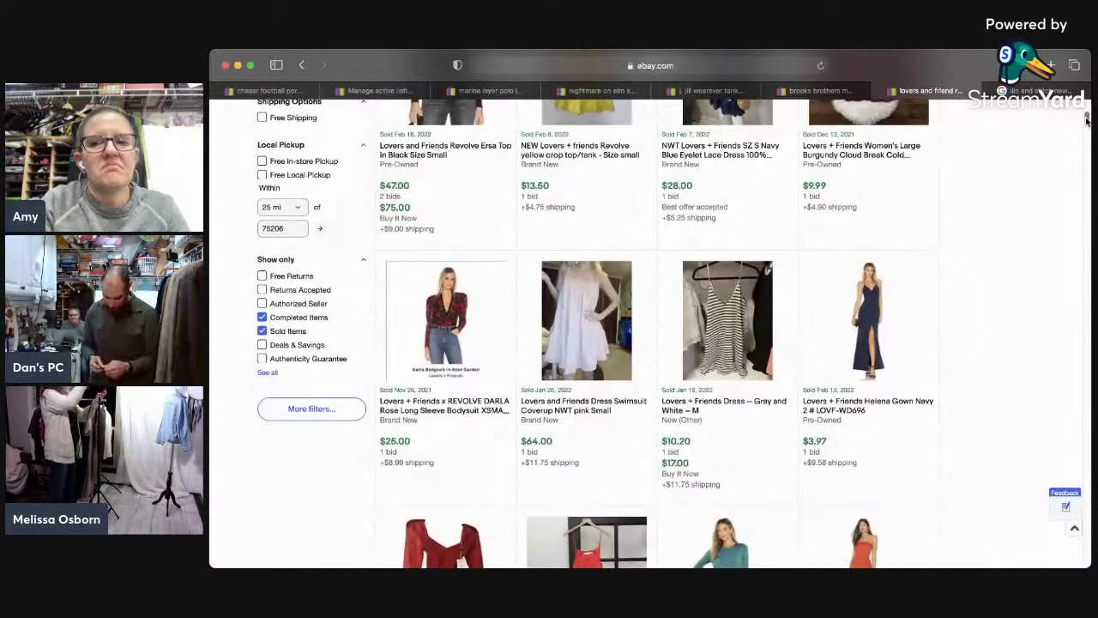
scroll(1086, 122, "down", 5)
scroll(1080, 145, "down", 8)
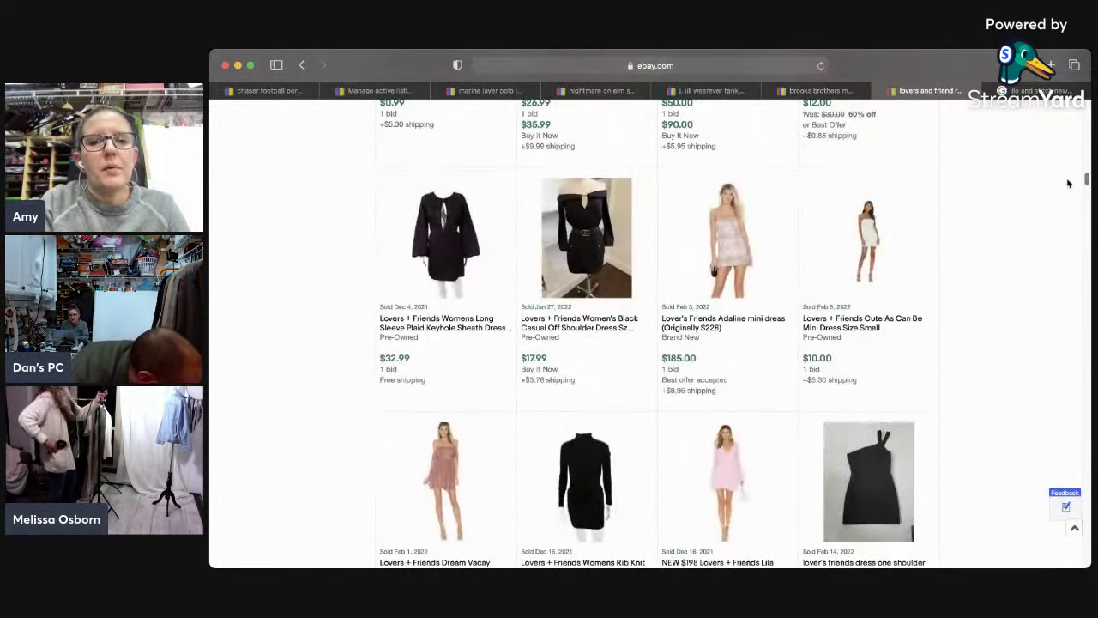
scroll(1068, 189, "down", 6)
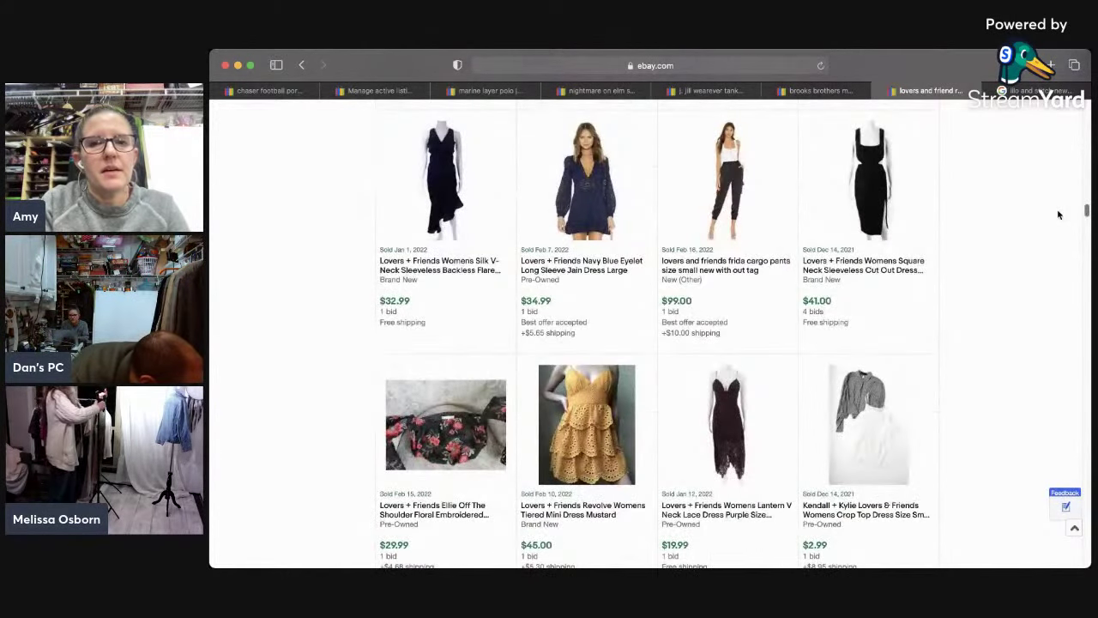
scroll(1057, 214, "down", 2)
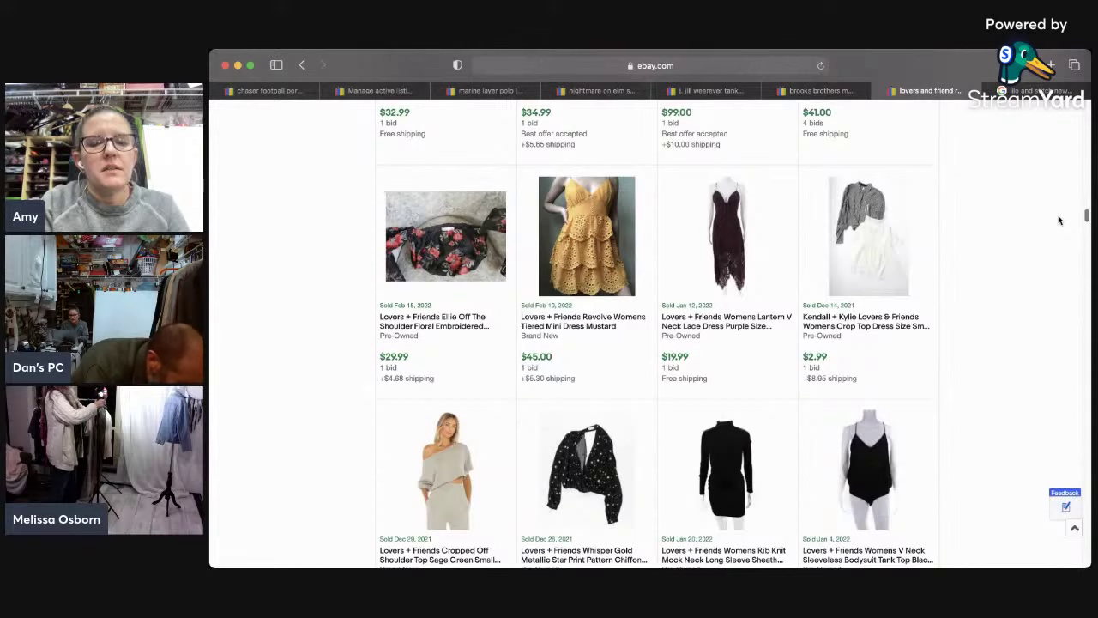
scroll(1058, 221, "down", 5)
scroll(1057, 240, "down", 5)
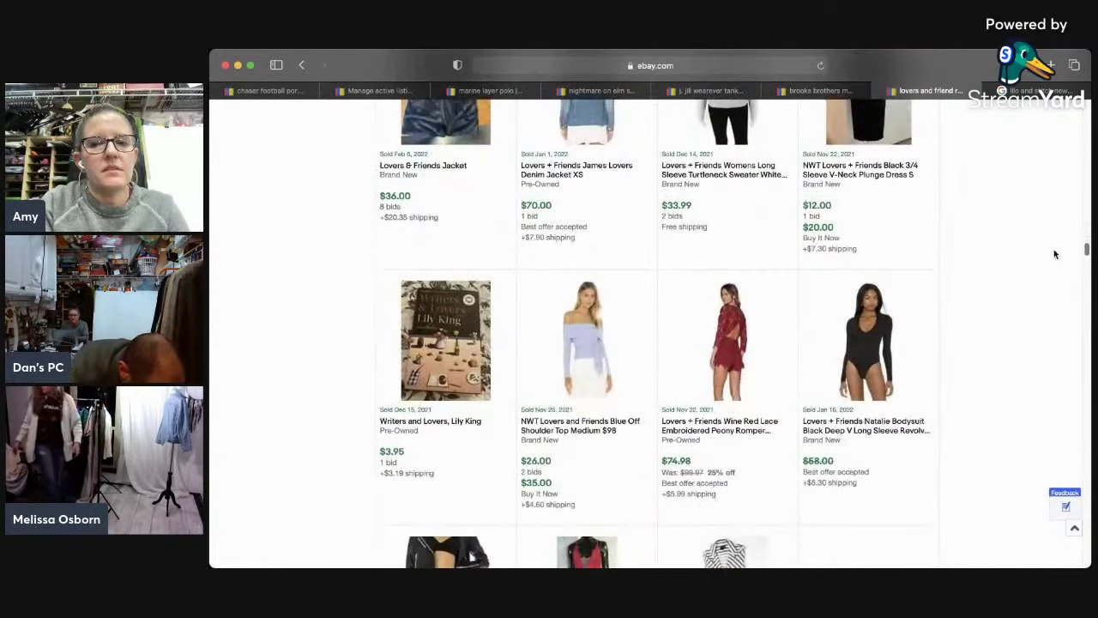
Step: Copy the eBay search phrase and search Google for "lovers and friend ruffle body suit long sleeve" in the open Google page
scroll(1053, 249, "up", 15)
triple_click(666, 131)
key("super+c")
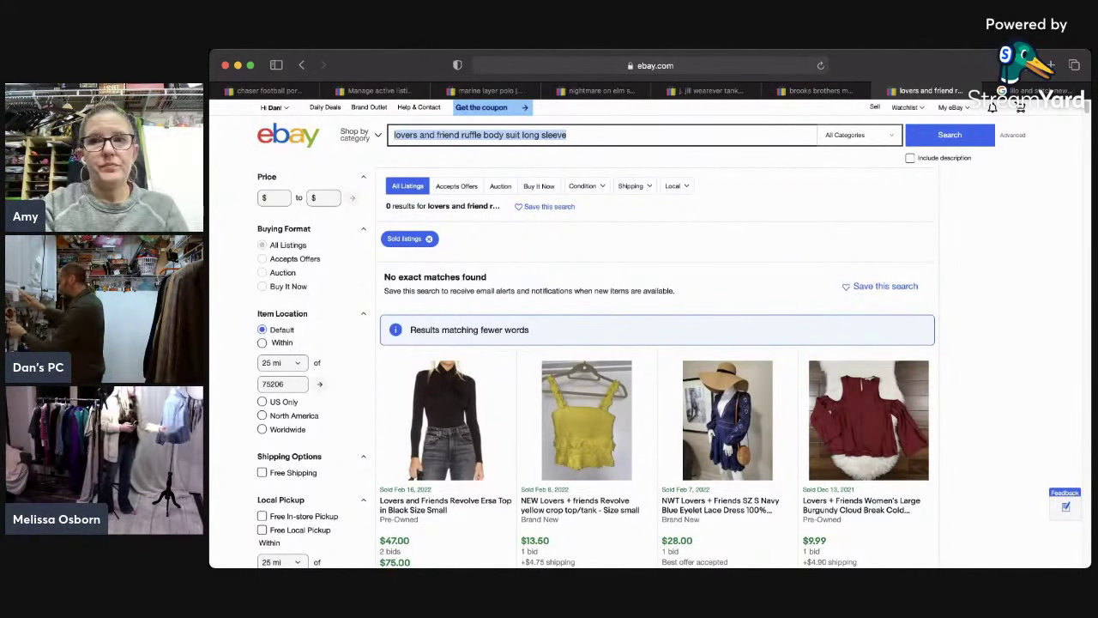
left_click(1025, 90)
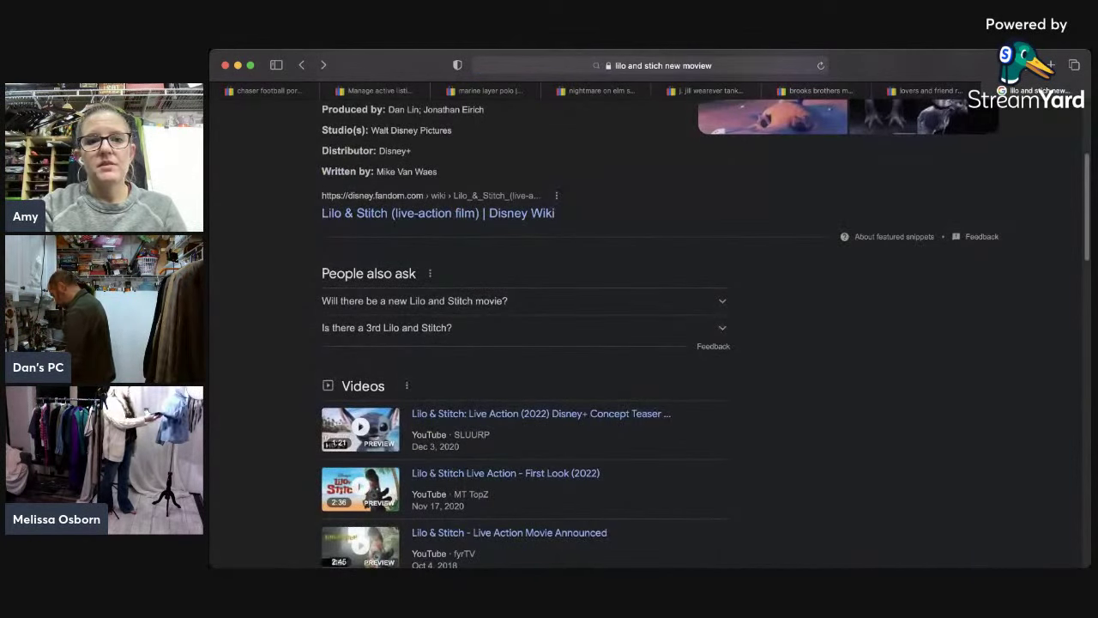
scroll(1081, 192, "up", 3)
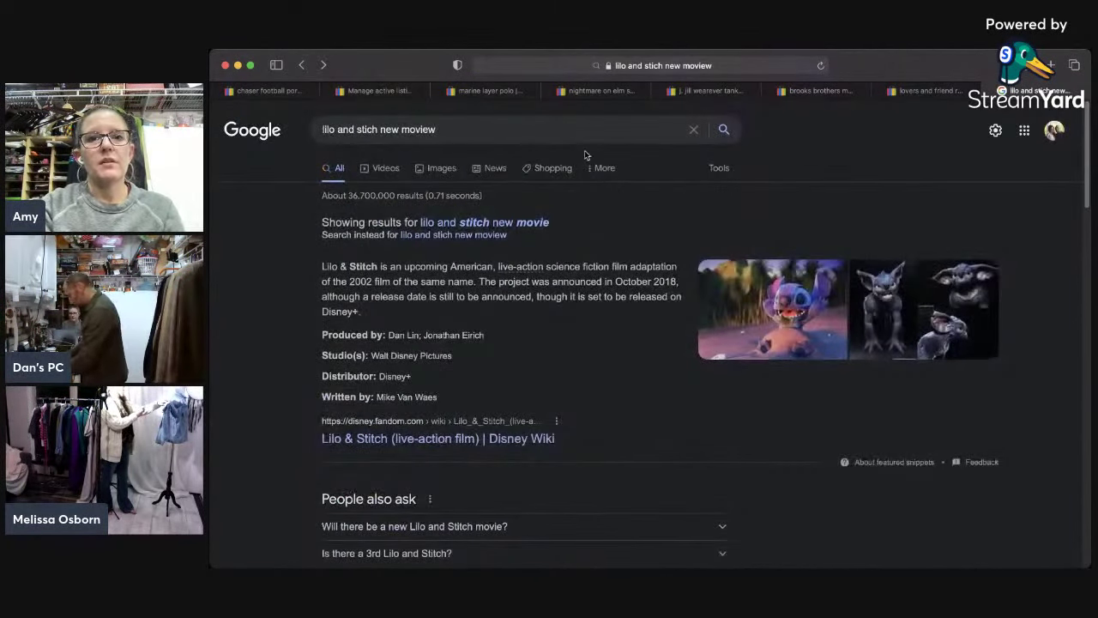
left_click(582, 124)
key("super+v")
key("Return")
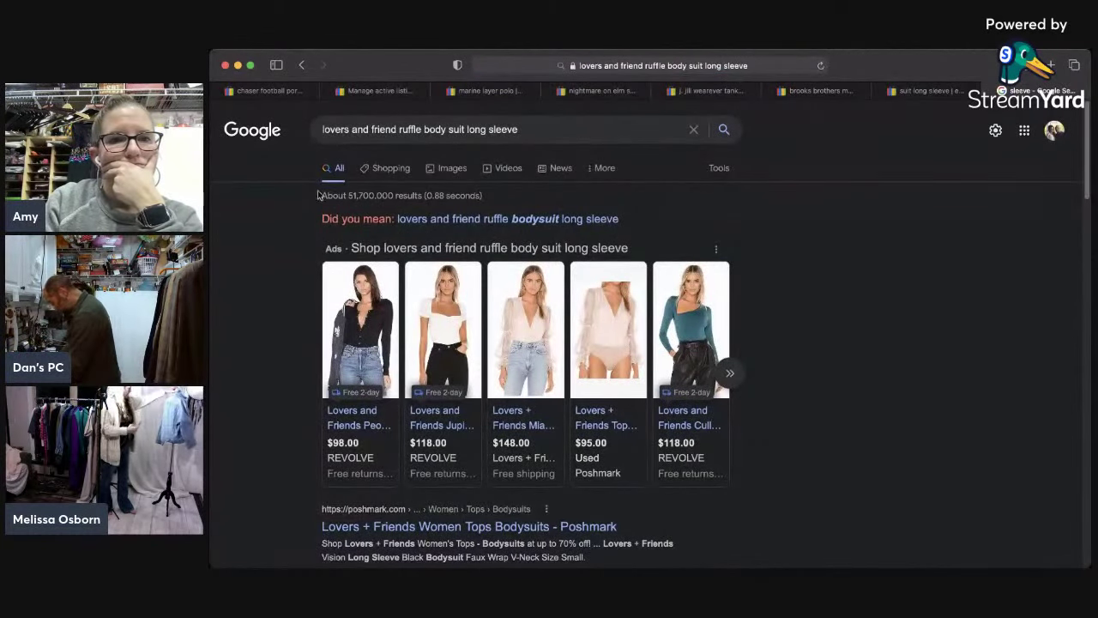
Step: Show the image results for the Lovers and Friends ruffle bodysuit search and examine them for a matching long-sleeve style
left_click(455, 171)
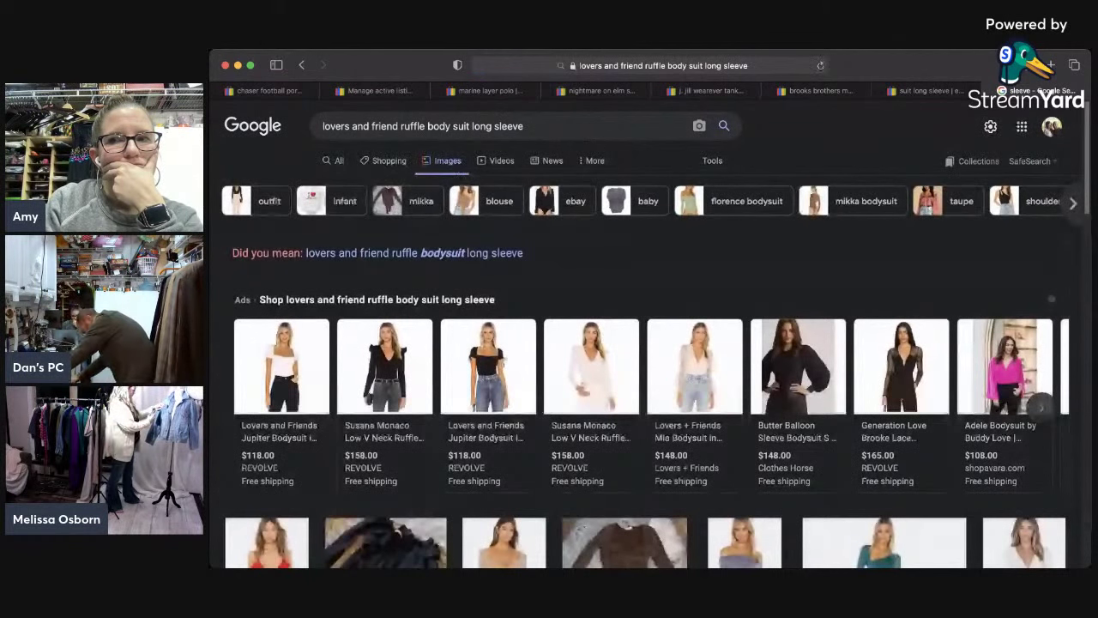
scroll(1085, 169, "down", 3)
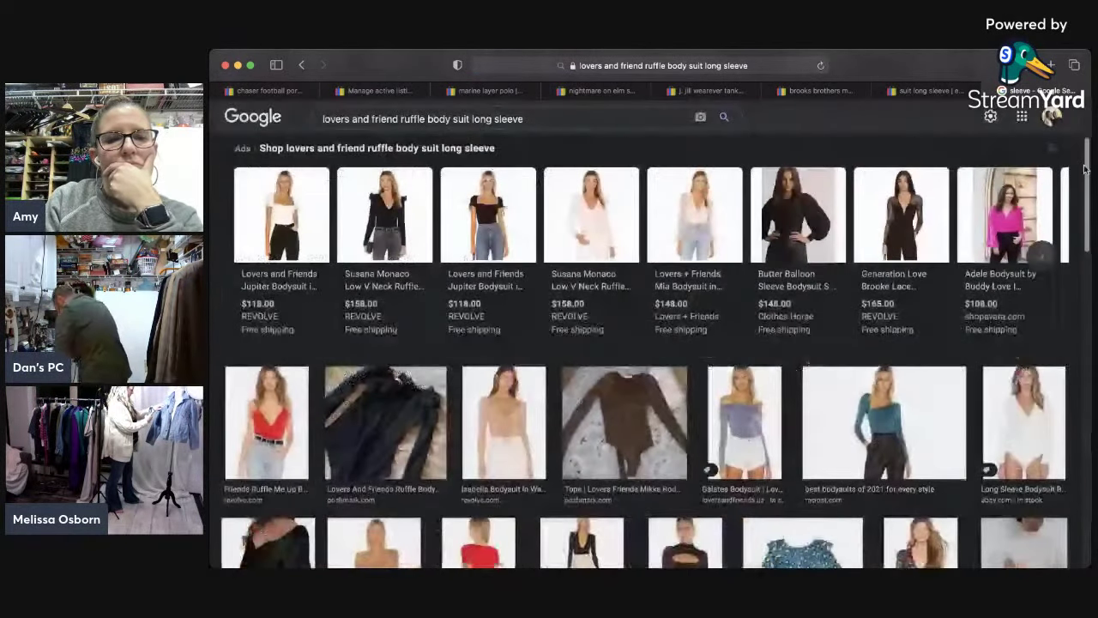
scroll(1085, 169, "down", 4)
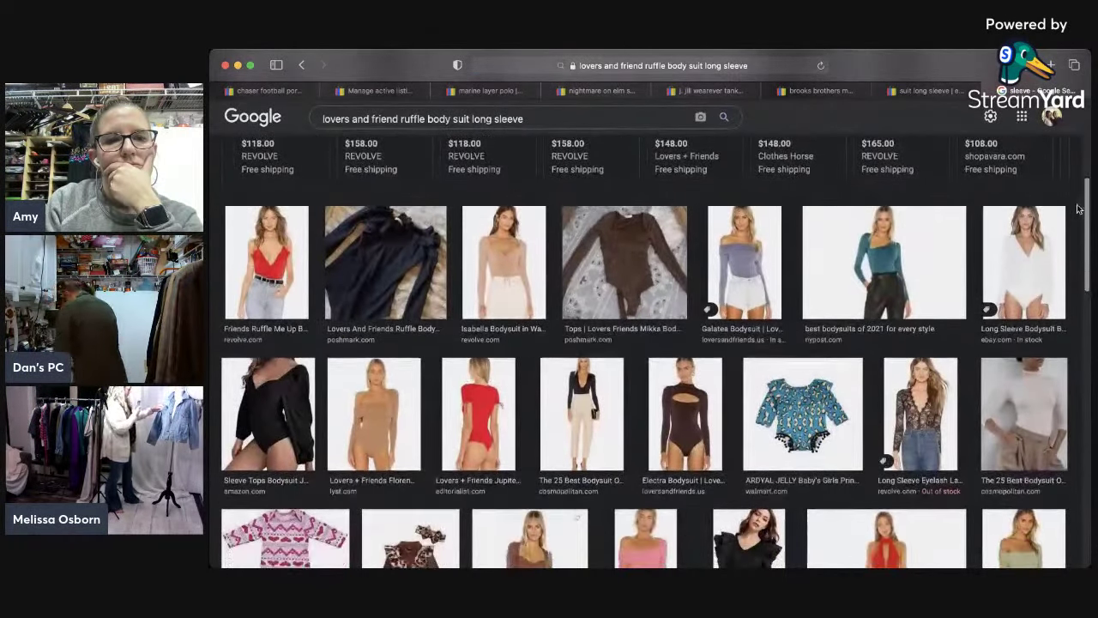
scroll(1072, 232, "down", 5)
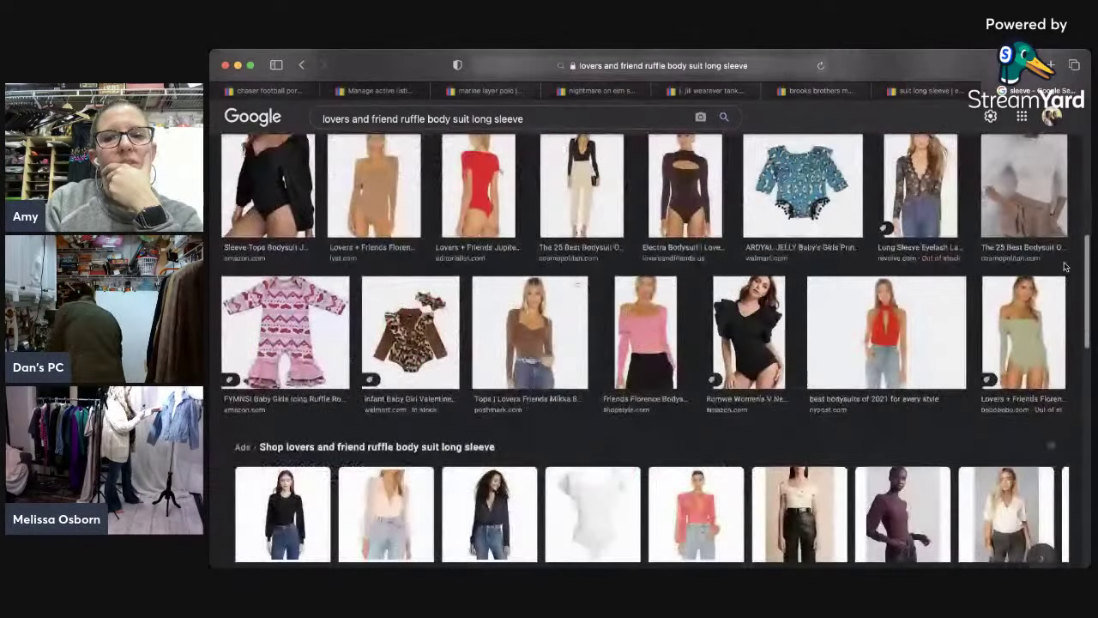
scroll(1064, 266, "down", 5)
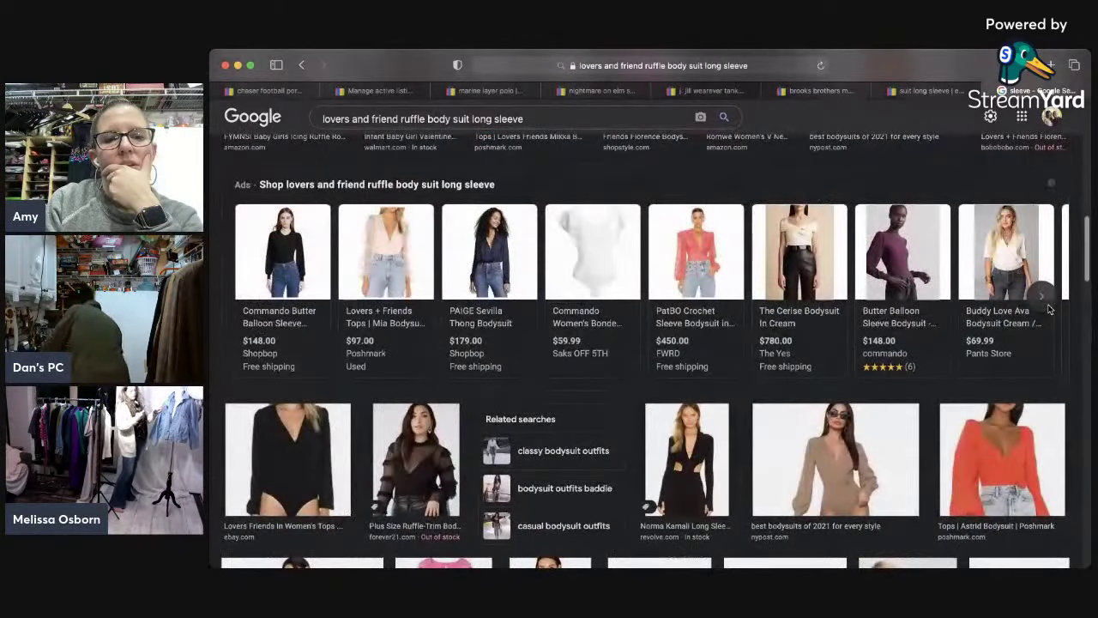
scroll(1048, 309, "down", 15)
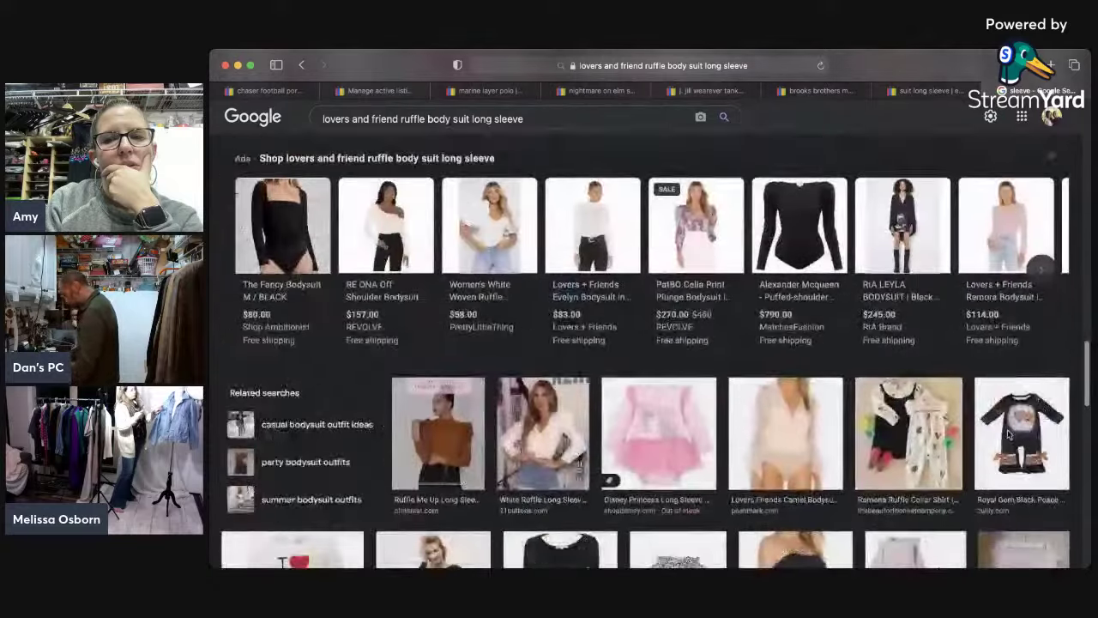
scroll(1008, 449, "down", 3)
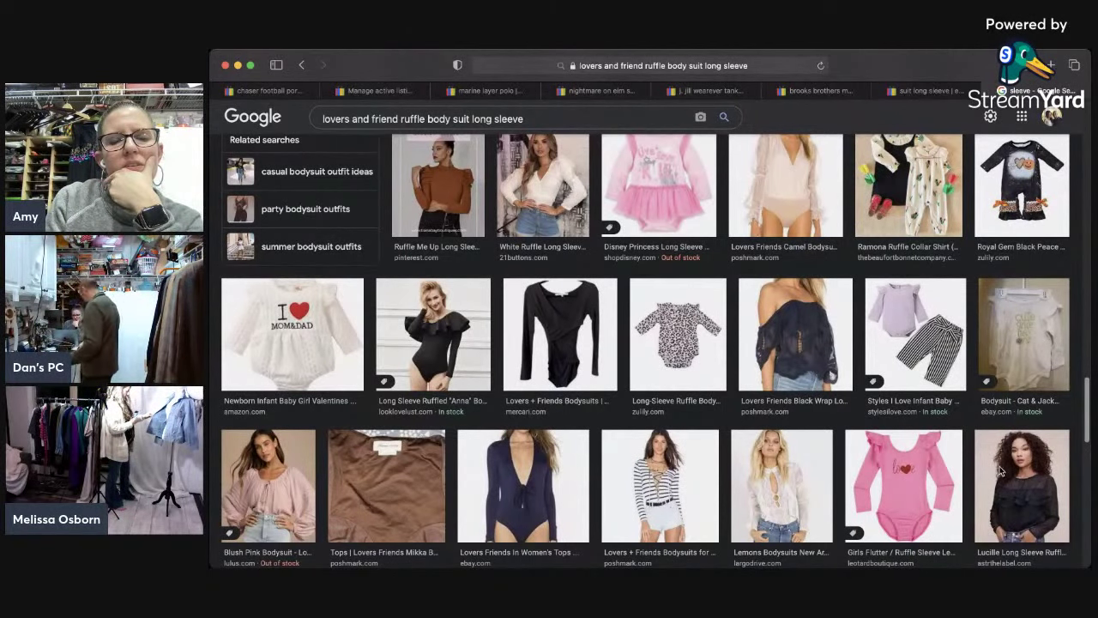
scroll(999, 470, "down", 3)
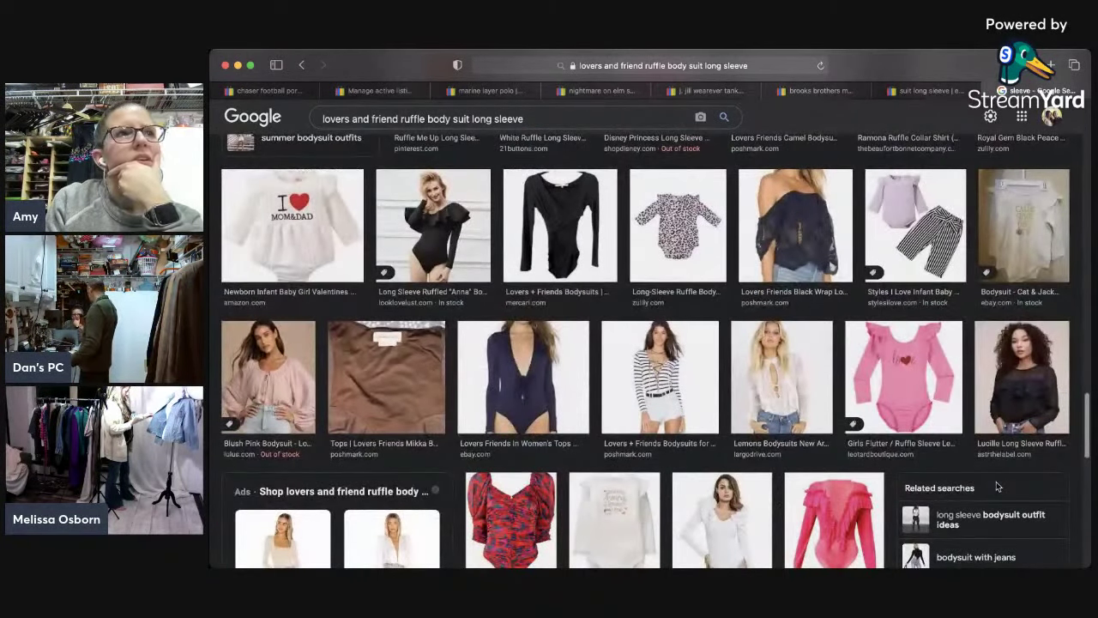
scroll(996, 487, "down", 3)
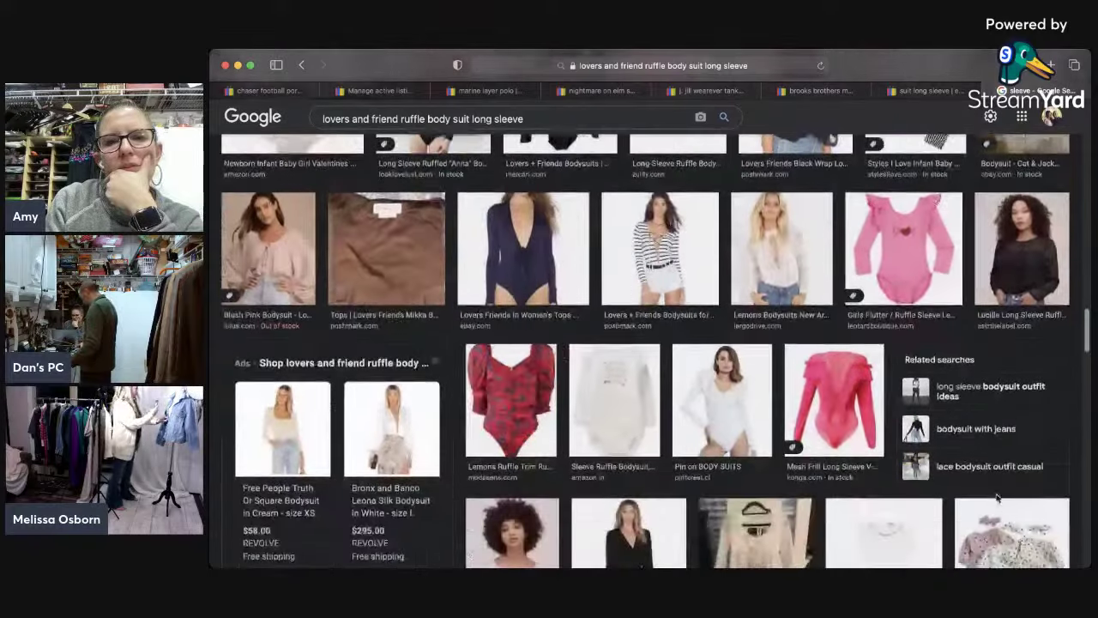
scroll(995, 497, "down", 8)
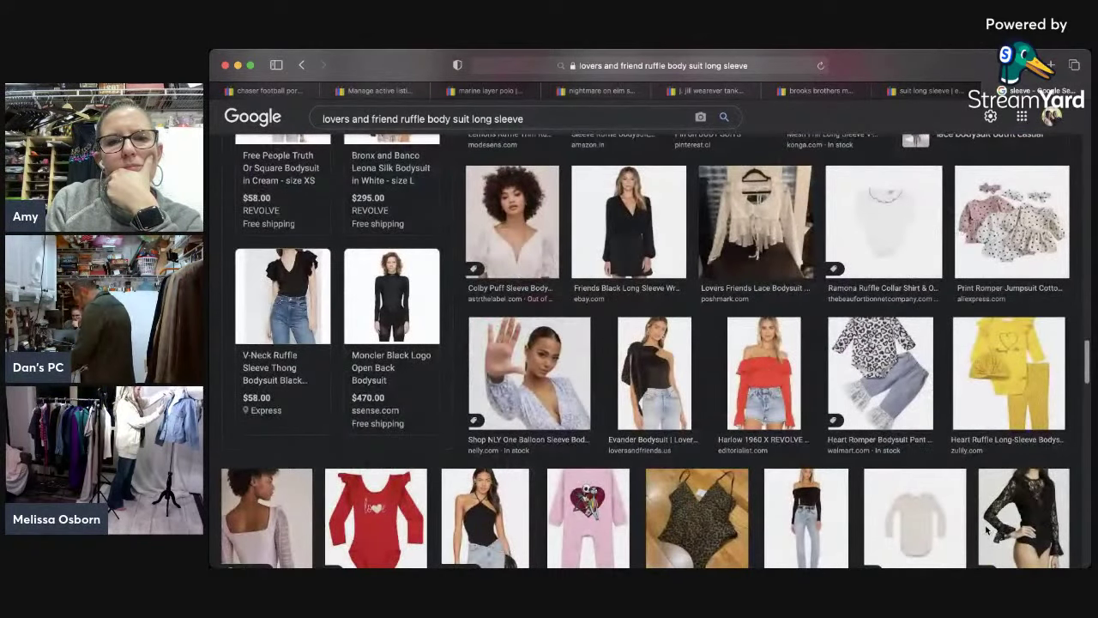
scroll(986, 530, "down", 15)
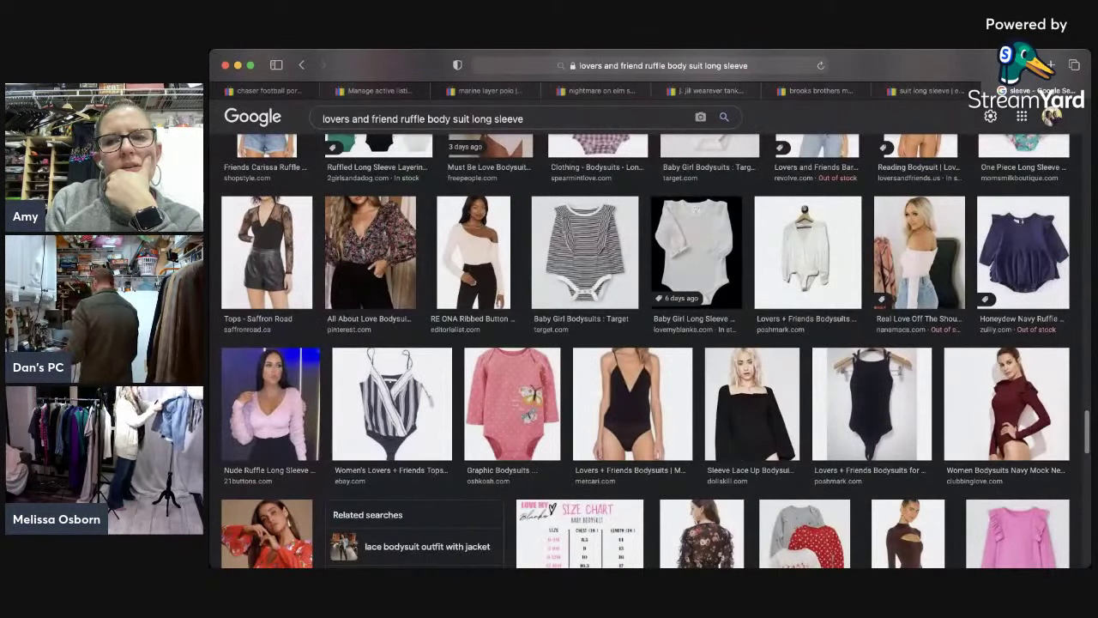
scroll(1088, 455, "down", 8)
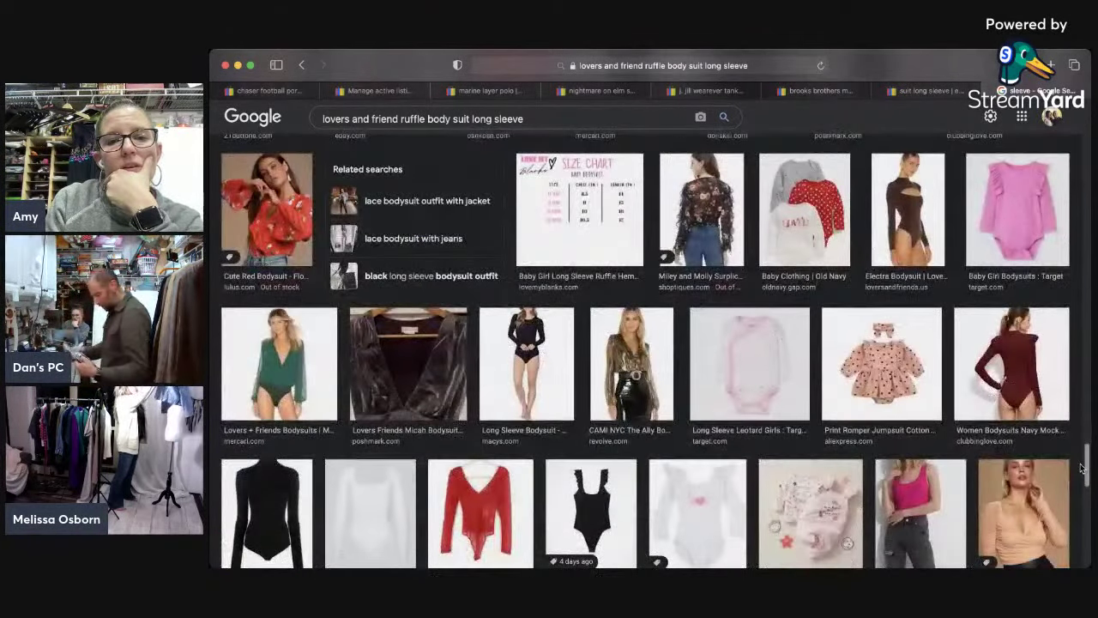
scroll(1082, 467, "down", 6)
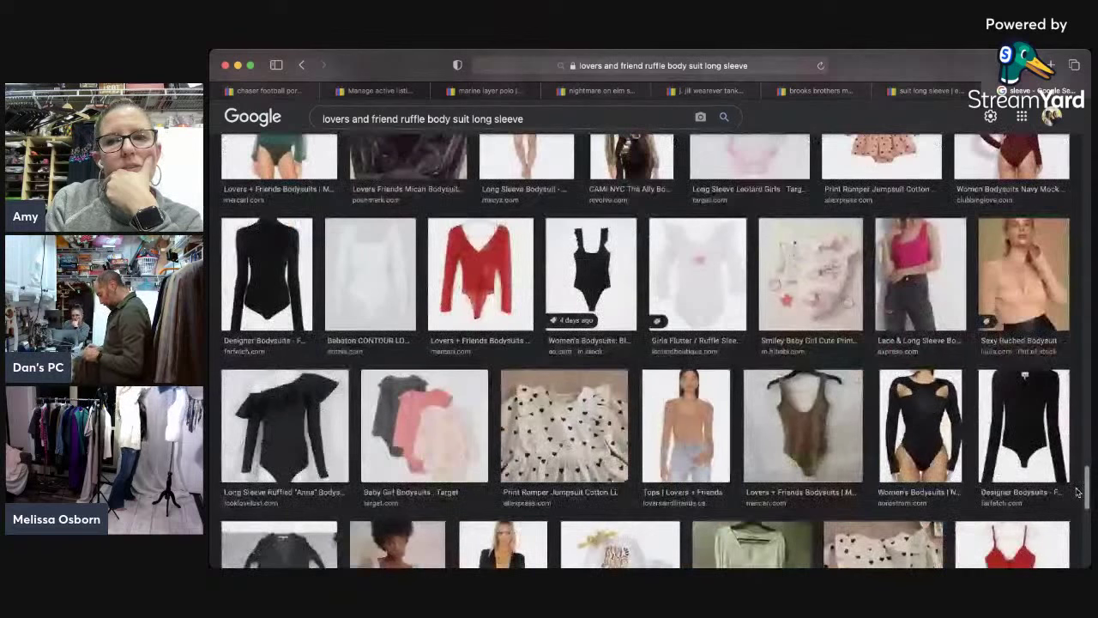
scroll(1078, 491, "down", 10)
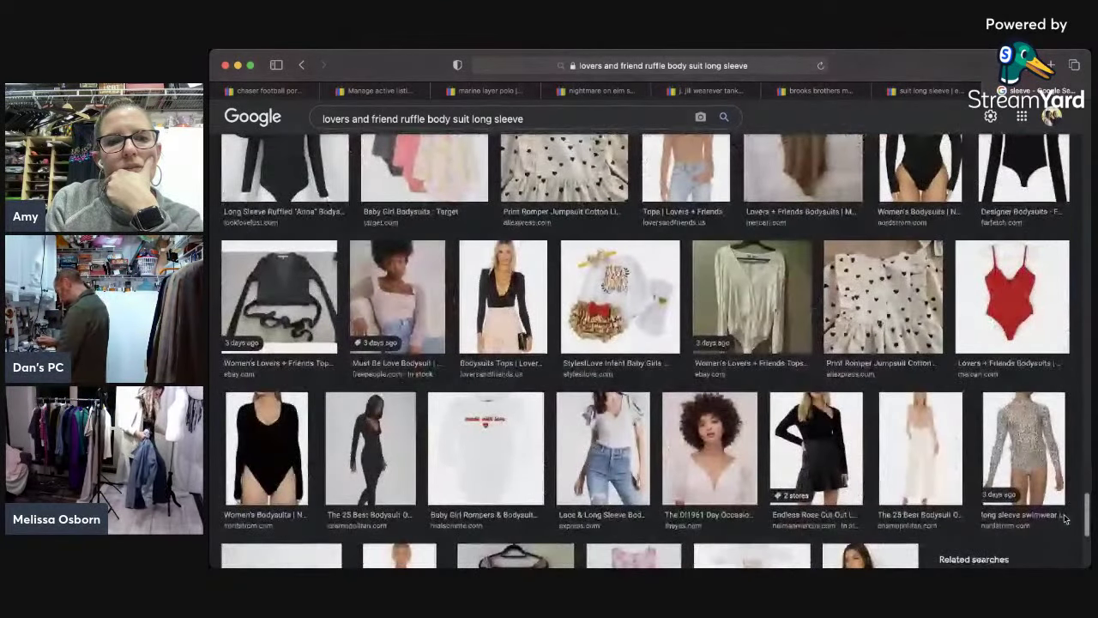
scroll(1061, 540, "down", 4)
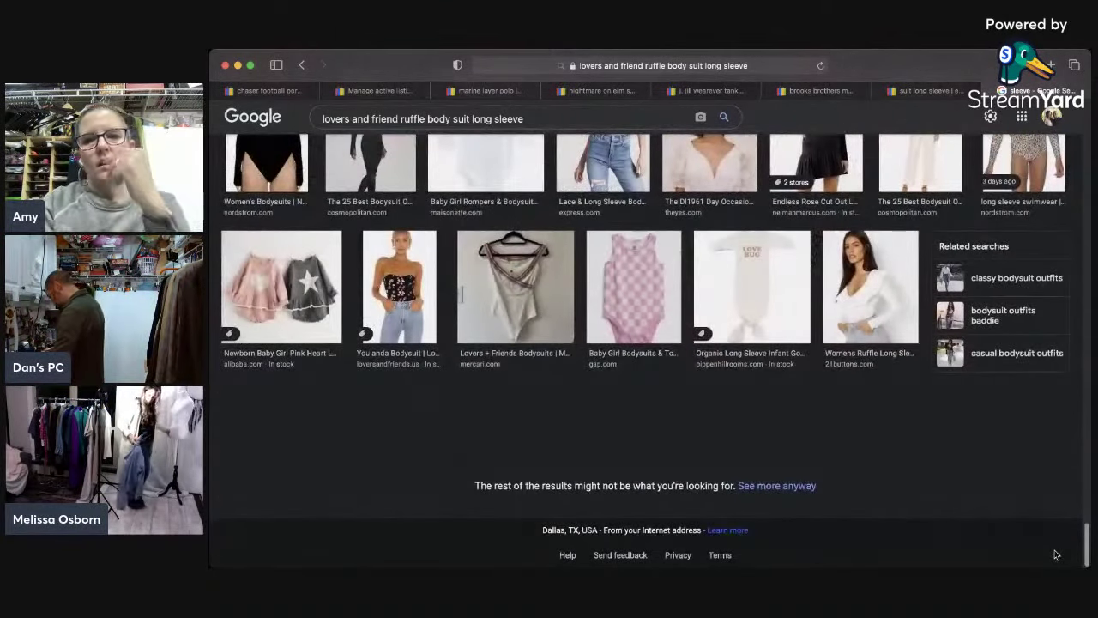
Step: Recheck the first rows of image results for a similar long-sleeve ruffle bodysuit
left_click_drag(1086, 546, 1086, 190)
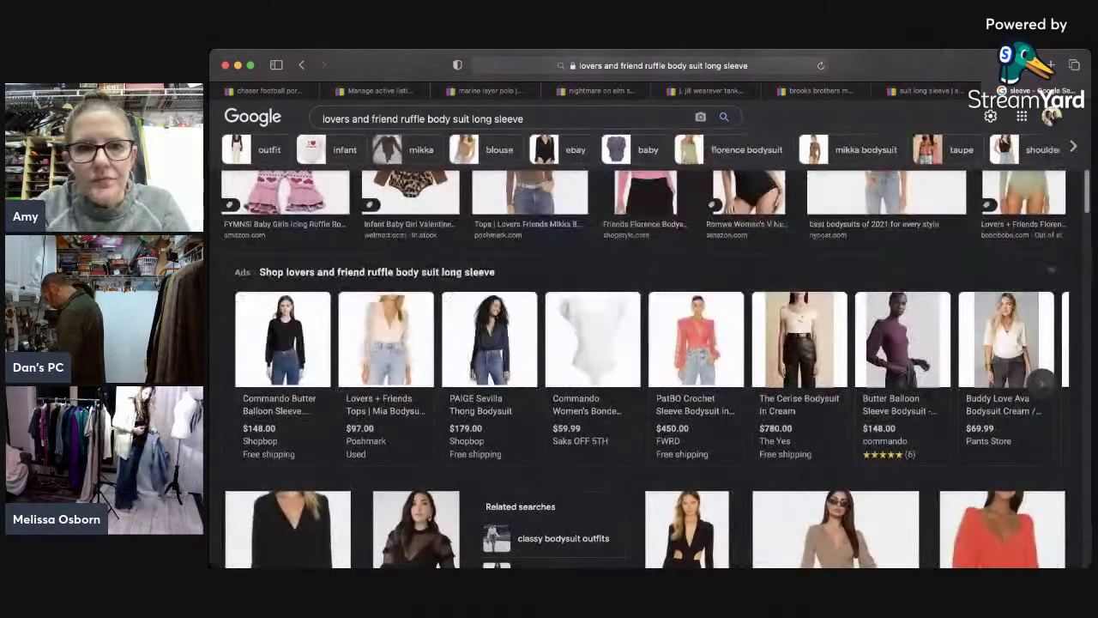
scroll(645, 360, "up", 3)
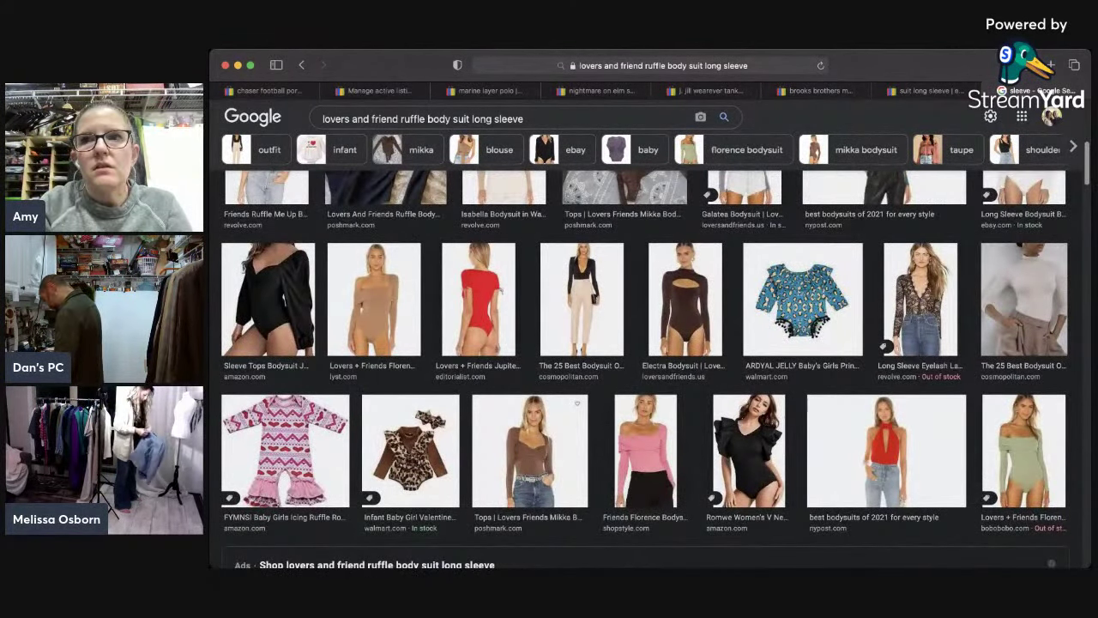
scroll(649, 360, "up", 6)
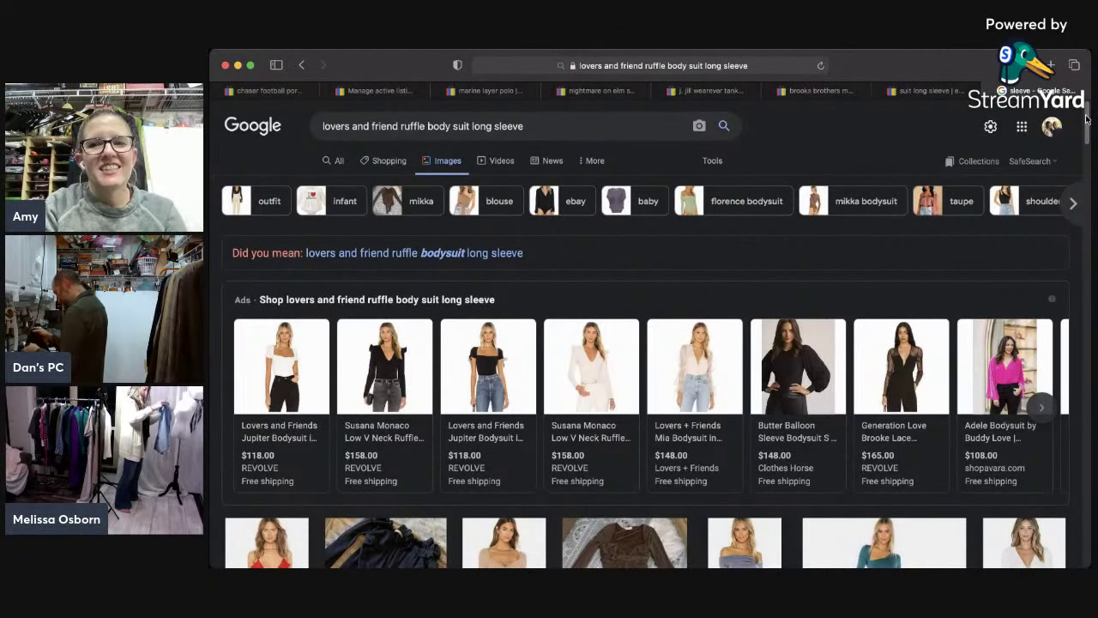
left_click_drag(1086, 120, 1084, 147)
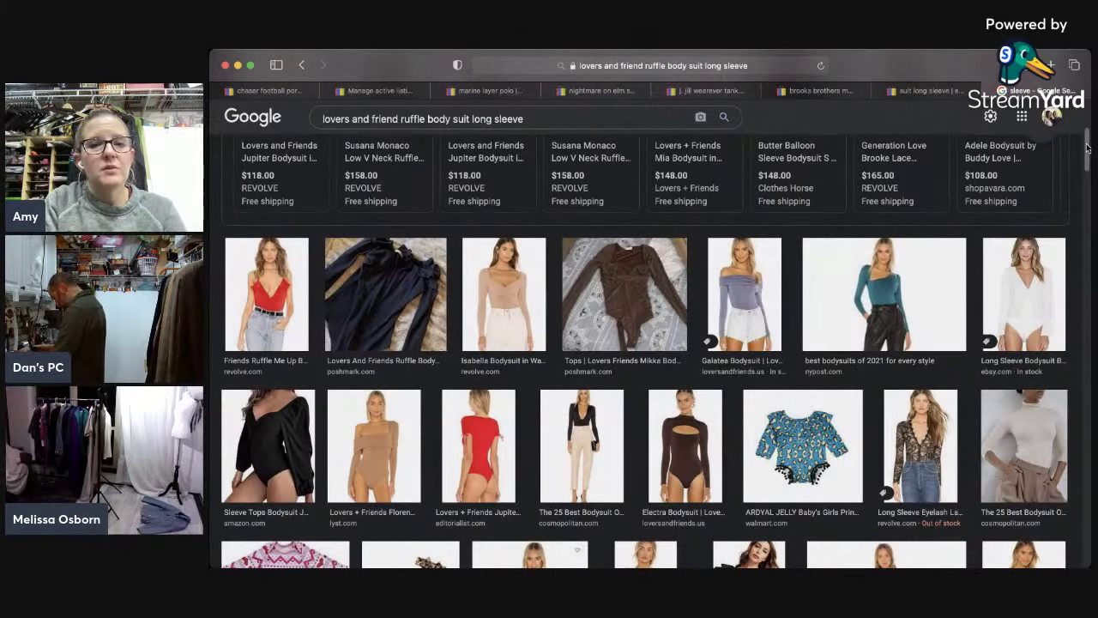
left_click_drag(1086, 147, 1087, 129)
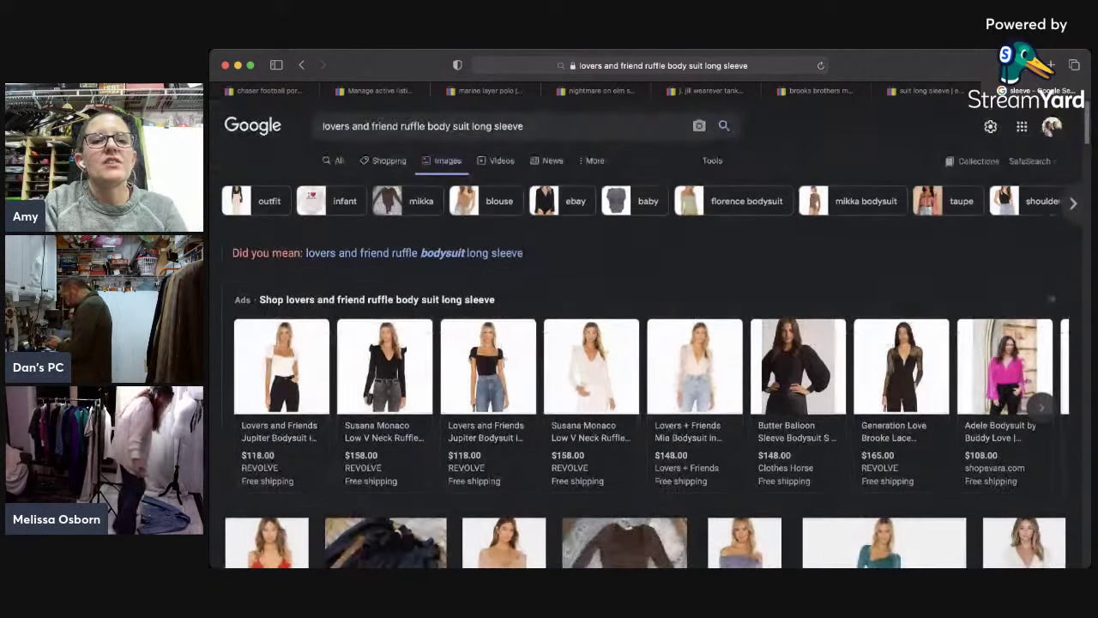
Step: Refine the image search to "lovers and friend off the shoulder ruffle body suit long sleeve"
scroll(1087, 128, "up", 1)
left_click(402, 124)
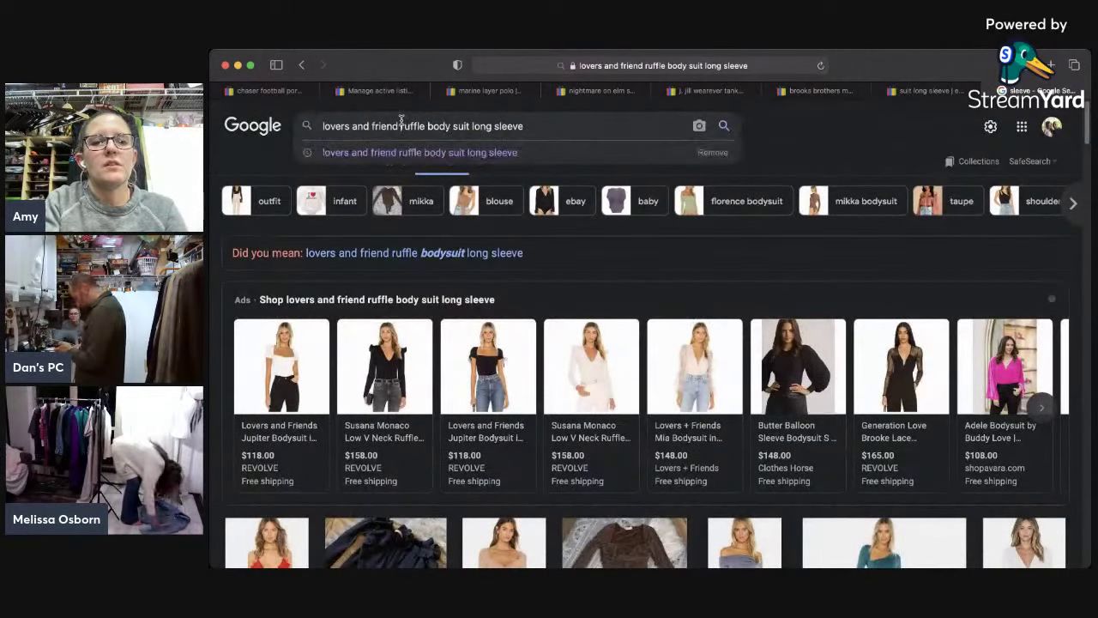
type("off the s")
type("houlder")
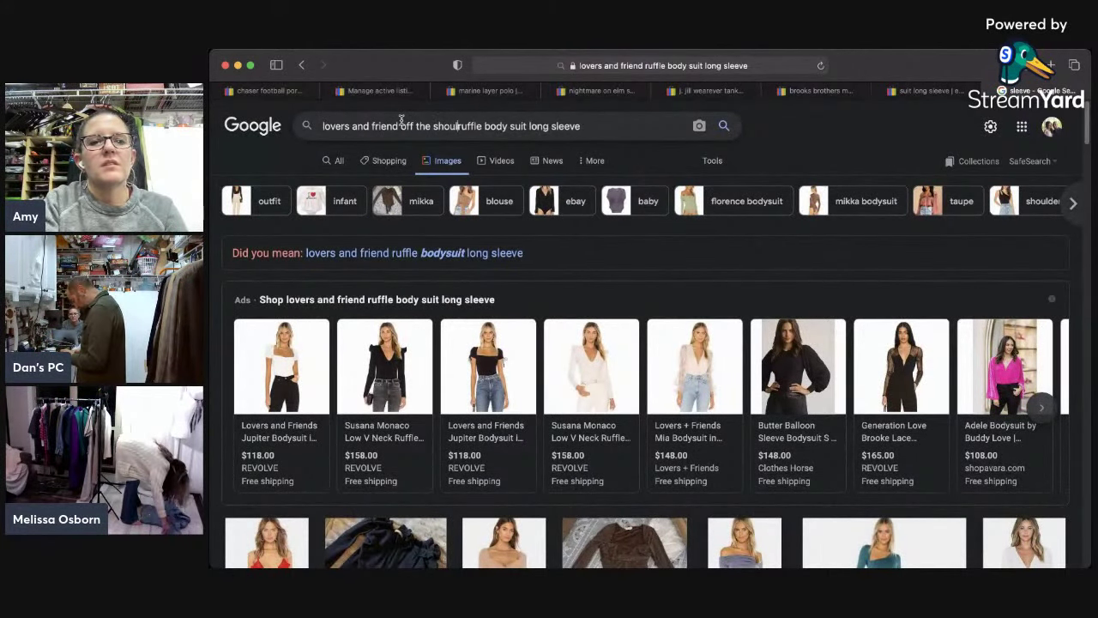
key("Return")
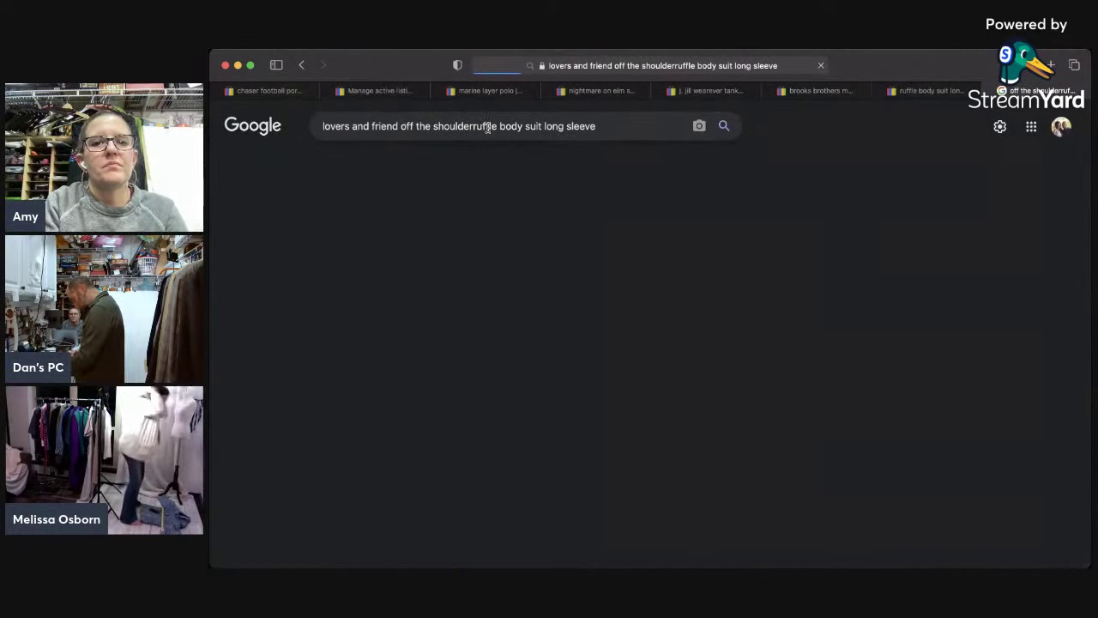
left_click(672, 117)
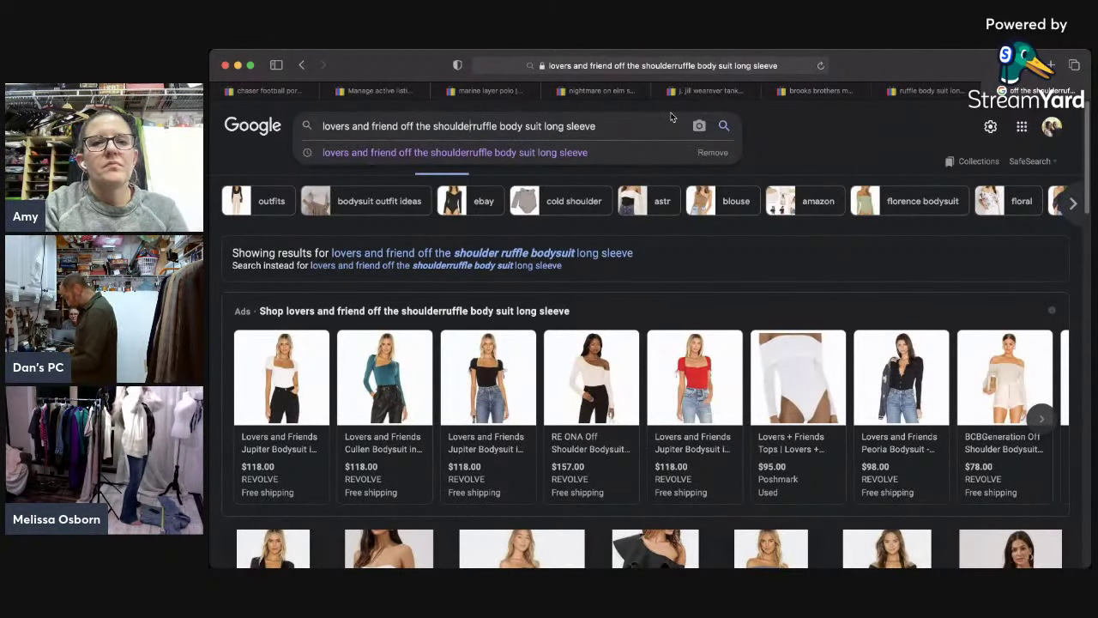
key("Return")
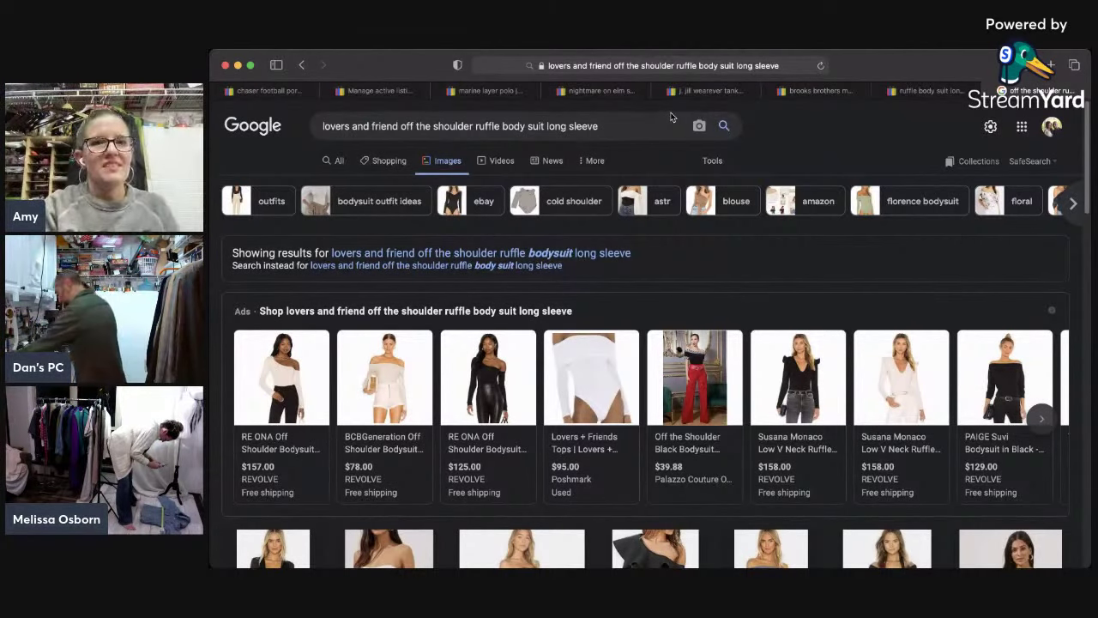
Step: Add "ribbed" before "ruffle" in the query and rerun the image search
left_click(475, 125)
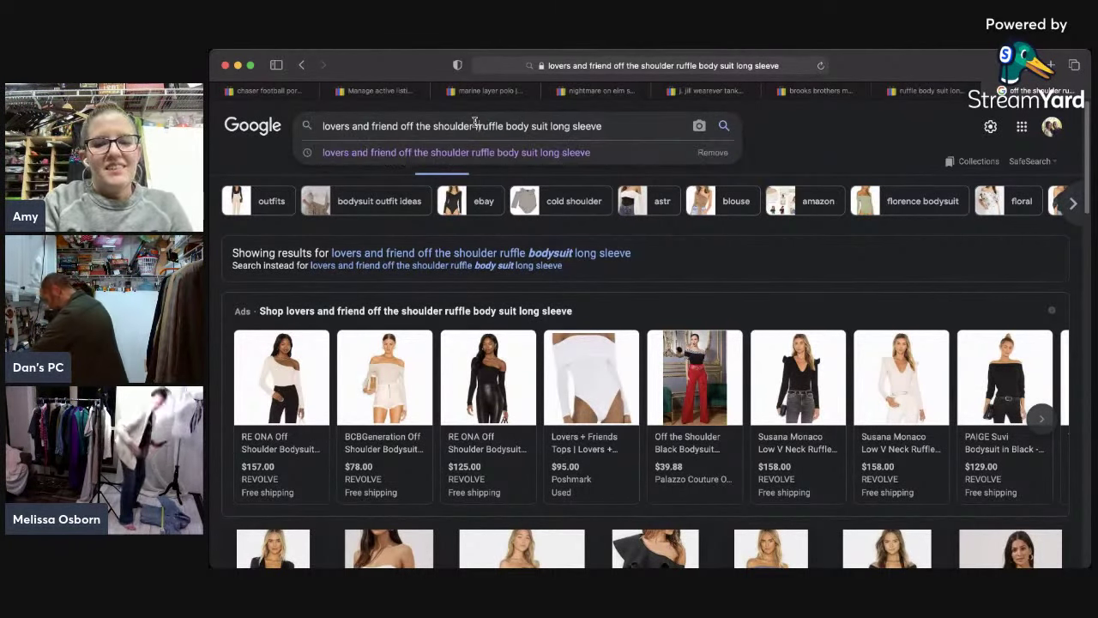
type("ribbed")
key("Return")
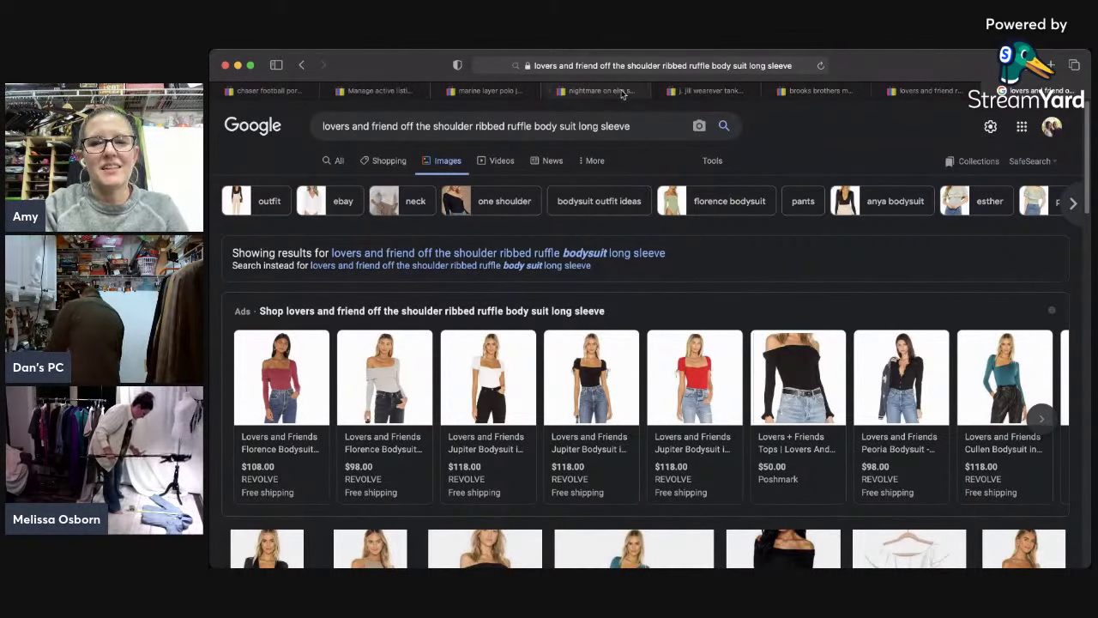
Step: Examine the ribbed off-the-shoulder image results and open the $50 Poshmark listing for the black Lovers + Friends bodysuit
mouse_move(808, 452)
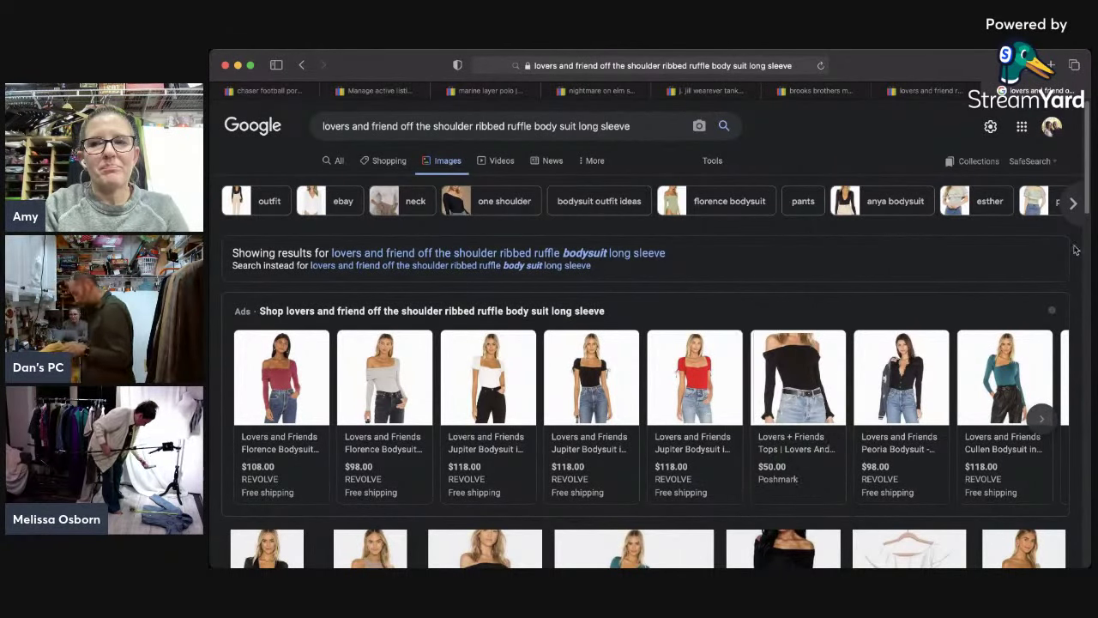
scroll(1086, 209, "down", 1)
left_click_drag(1086, 208, 1066, 283)
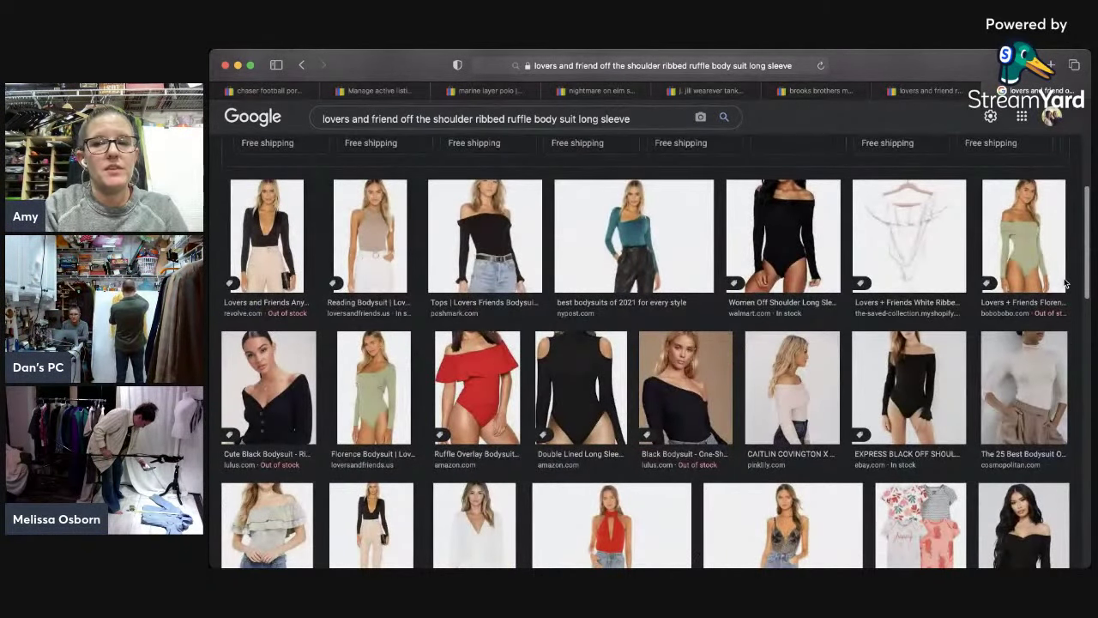
scroll(1055, 307, "down", 3)
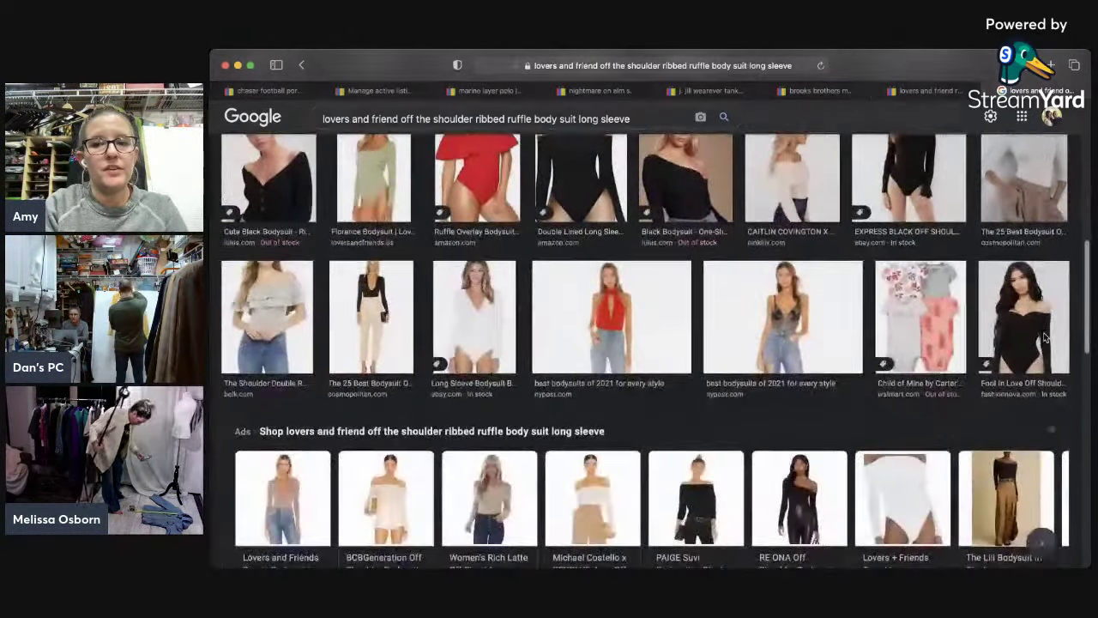
scroll(1033, 378, "down", 2)
scroll(1033, 378, "down", 3)
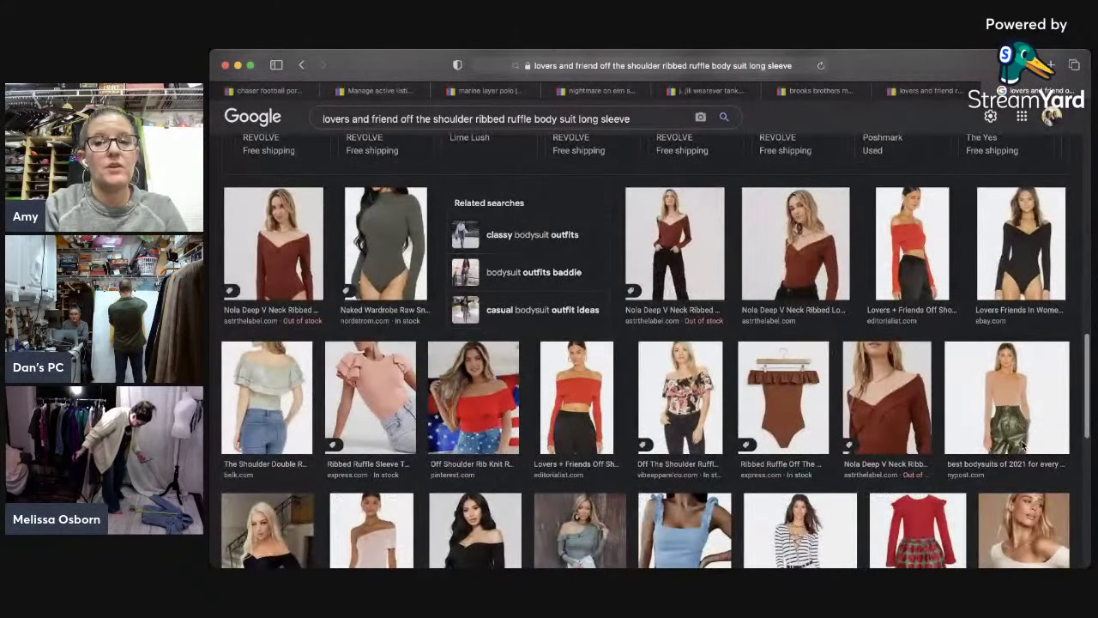
scroll(1005, 503, "down", 3)
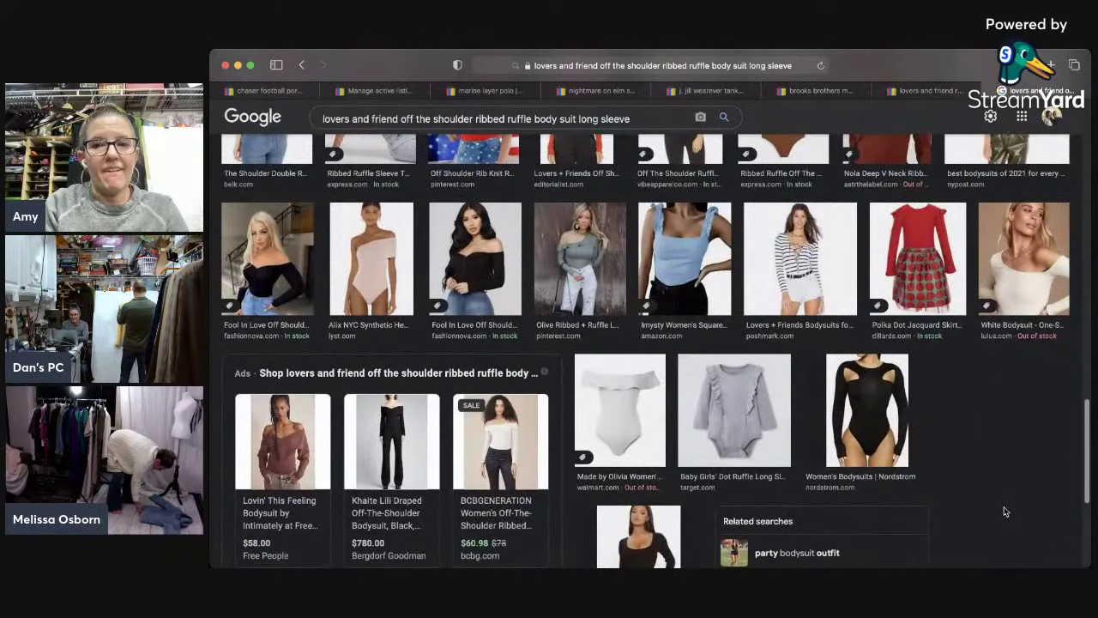
scroll(1004, 512, "down", 3)
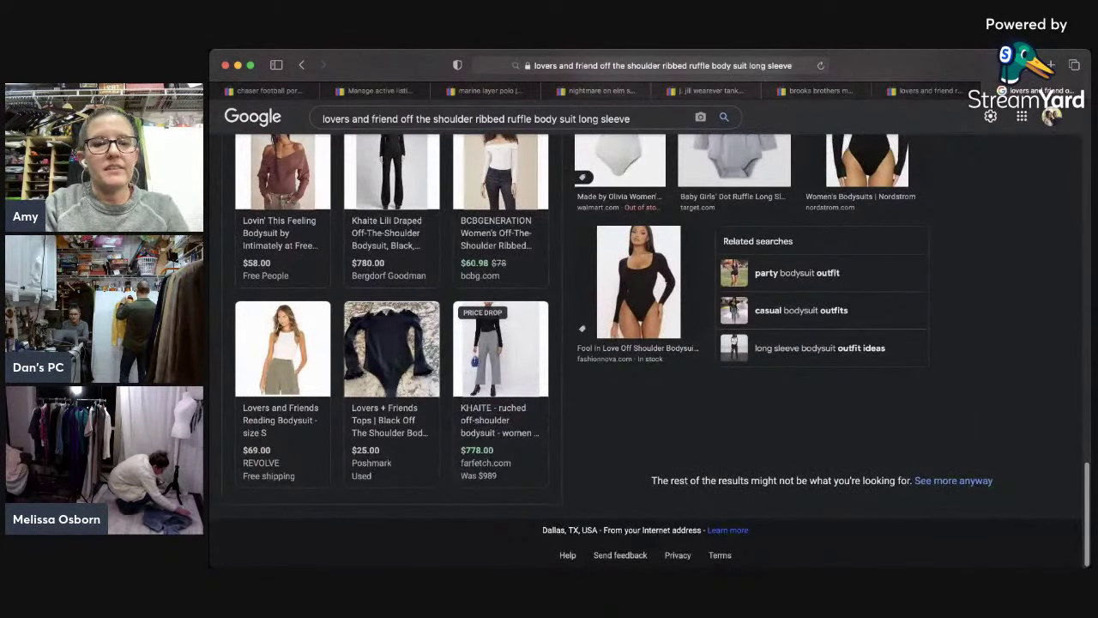
scroll(808, 434, "up", 10)
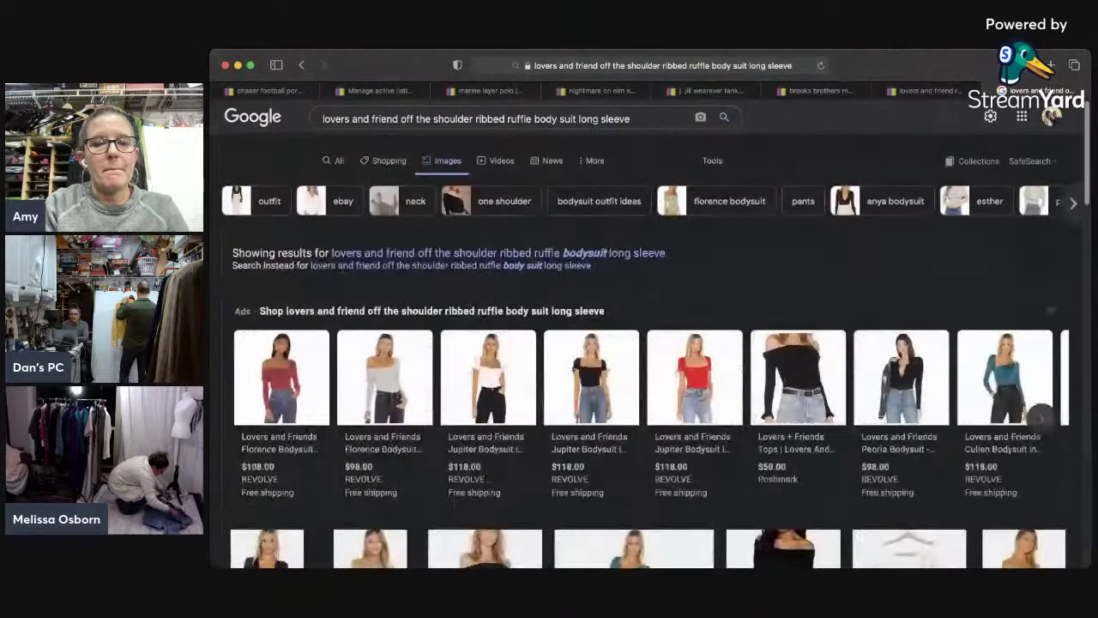
left_click(808, 433)
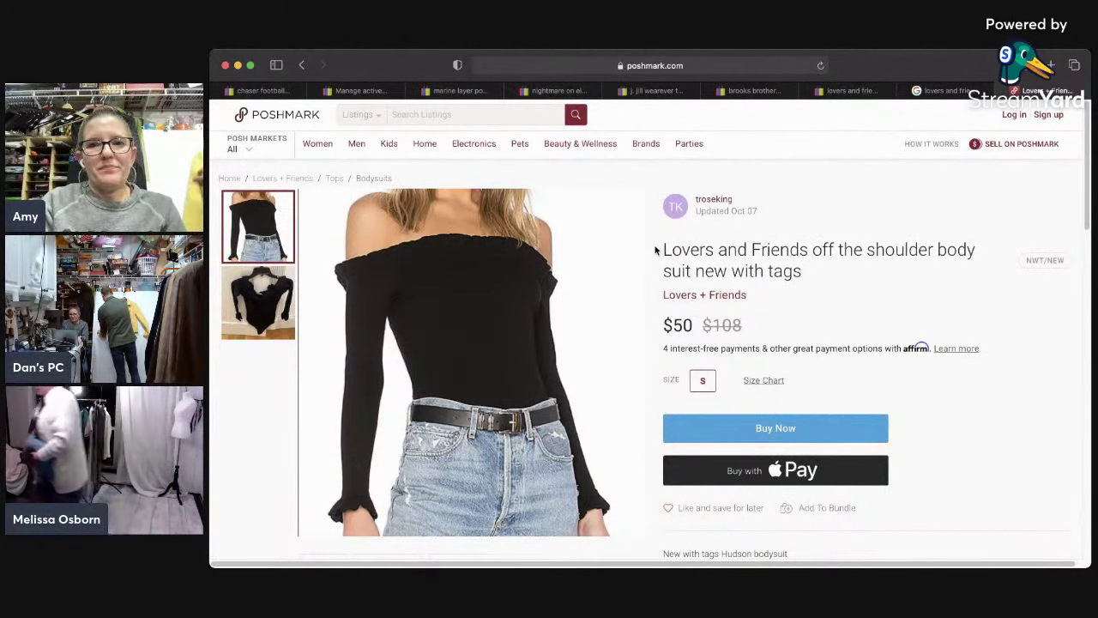
Step: Copy the Poshmark listing's title and search eBay for "Lovers and Friends off the shoulder body suit new with tags NWT/NEW"
left_click_drag(661, 248, 799, 284)
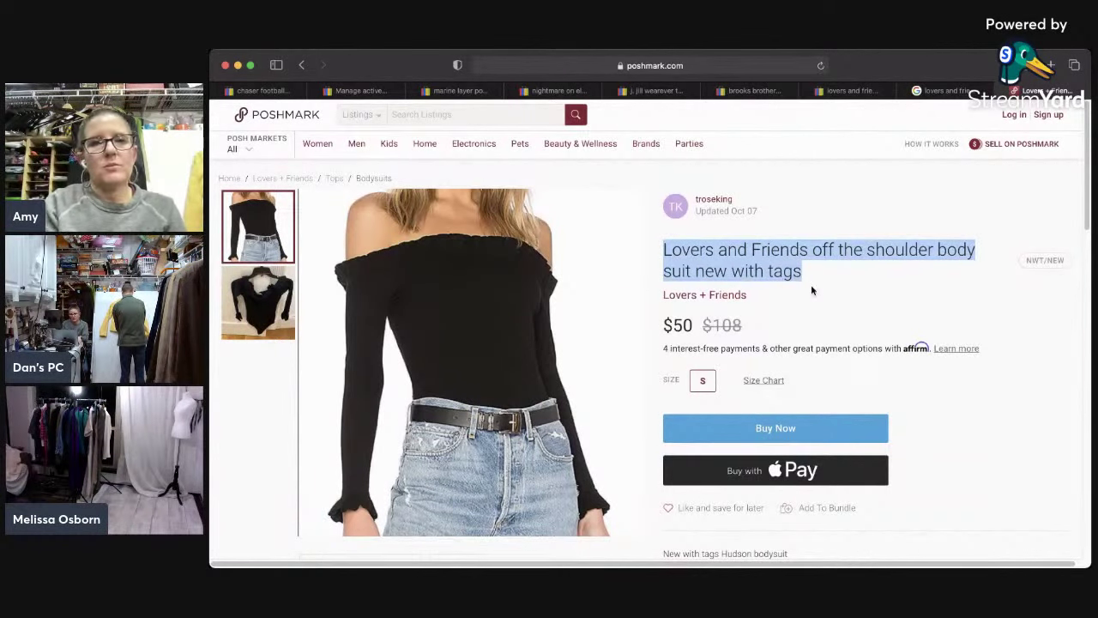
left_click(558, 90)
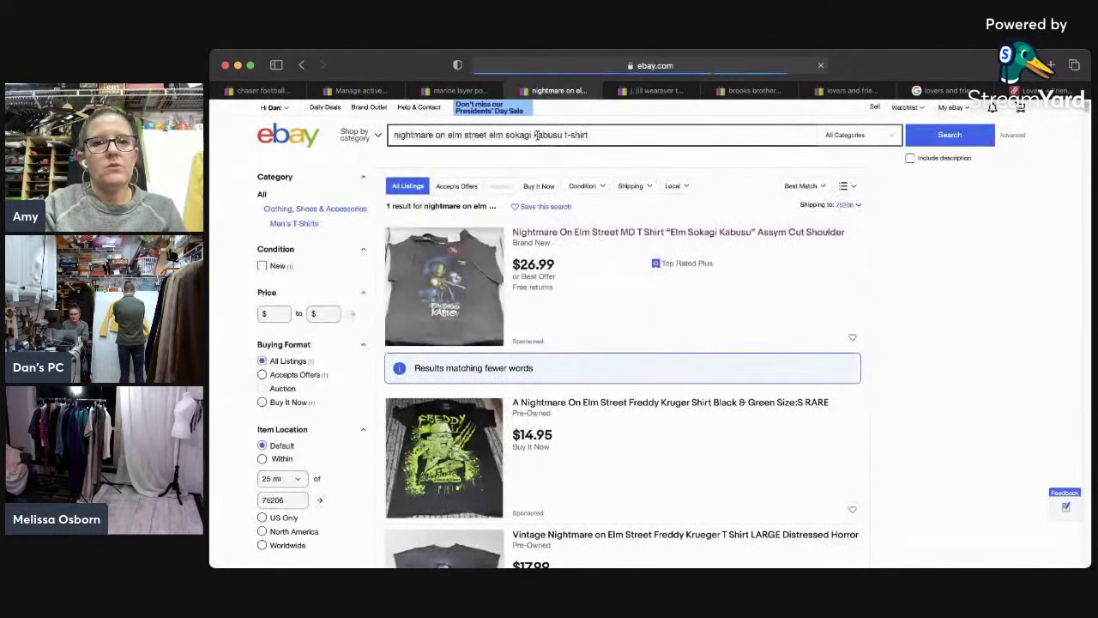
triple_click(536, 135)
type("Lovers and Friends off the shoulder body suit new with tags NWT/NEW")
key("Return")
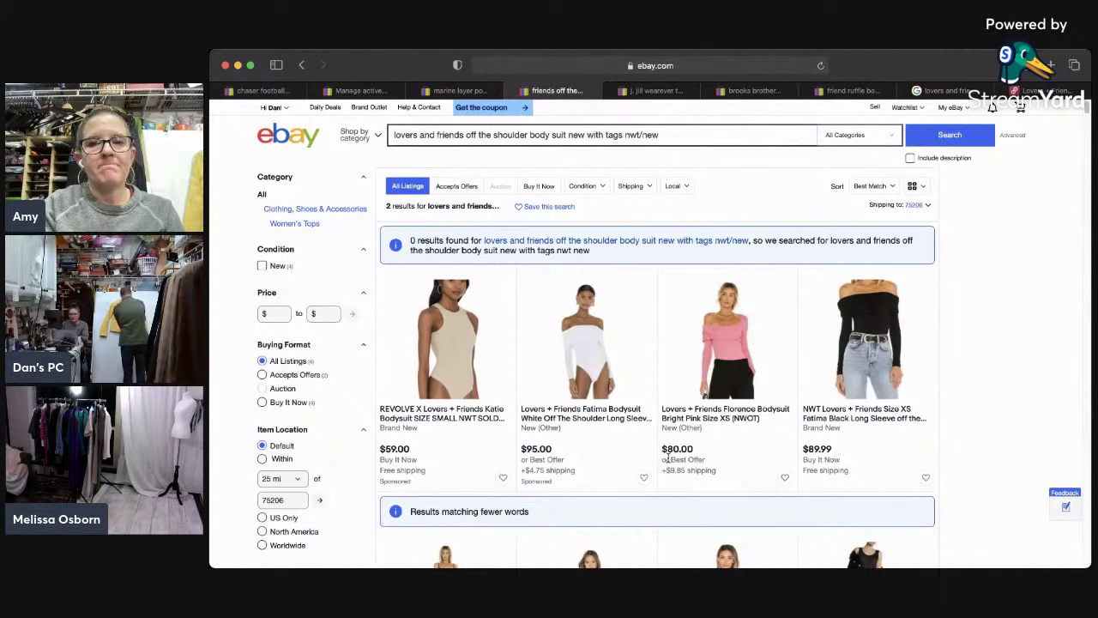
Step: Inspect the white and black Fatima off-the-shoulder bodysuit listings and look through the remaining eBay results for comparable prices
left_click(633, 417)
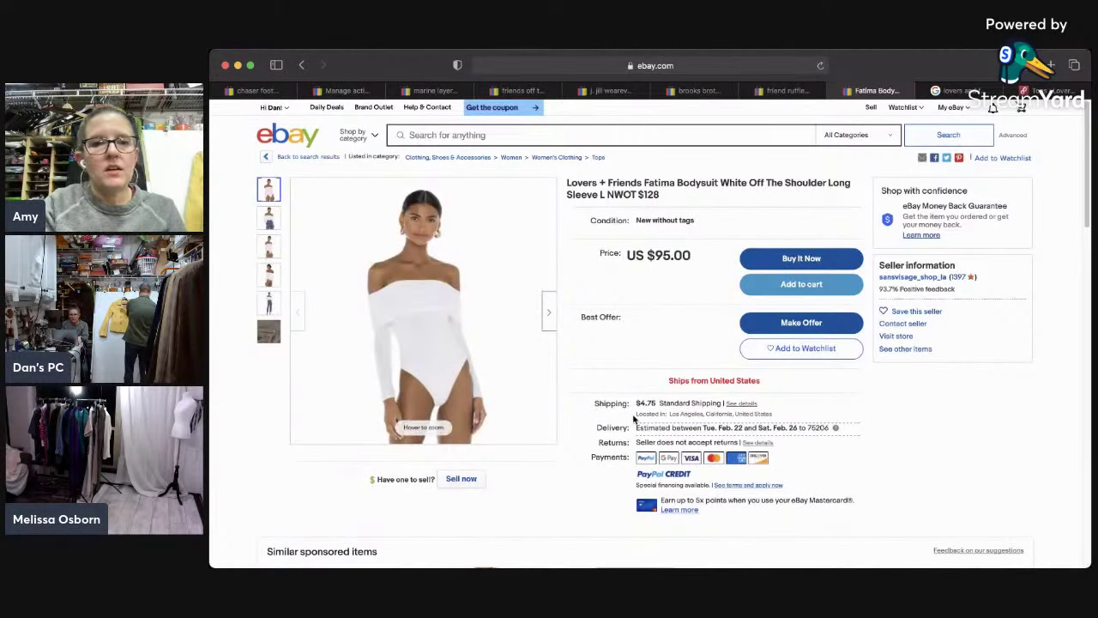
left_click(301, 65)
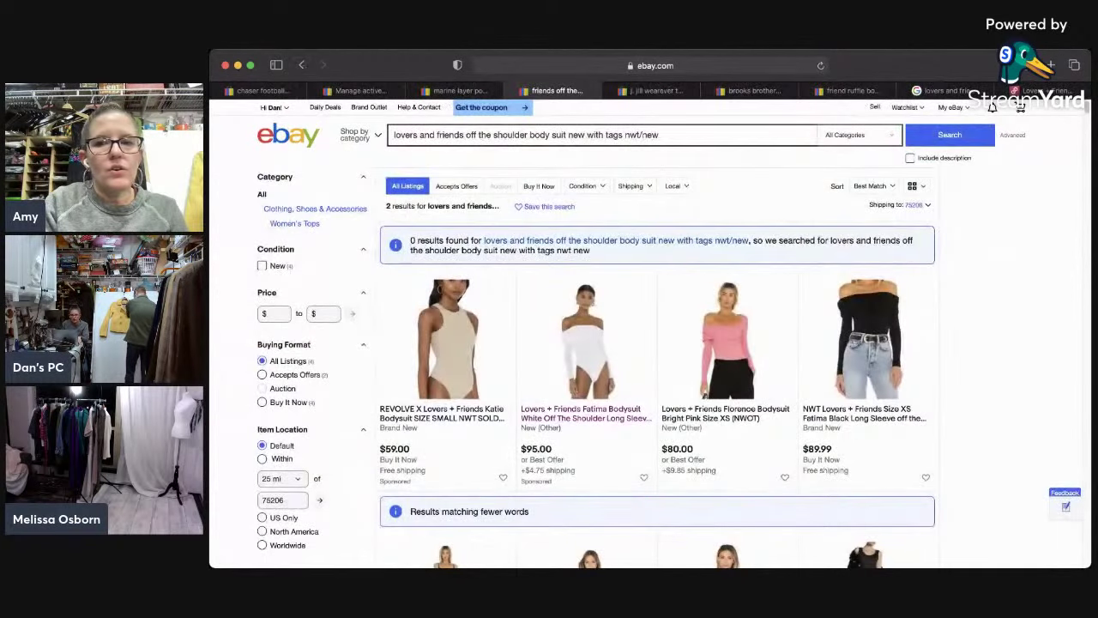
left_click(913, 416)
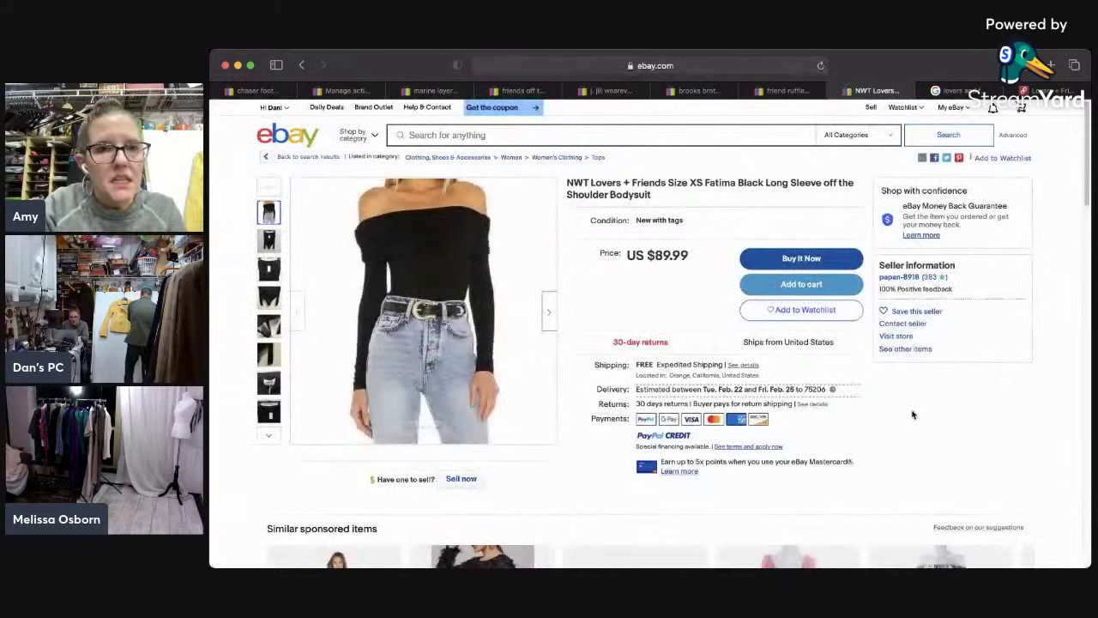
left_click(302, 66)
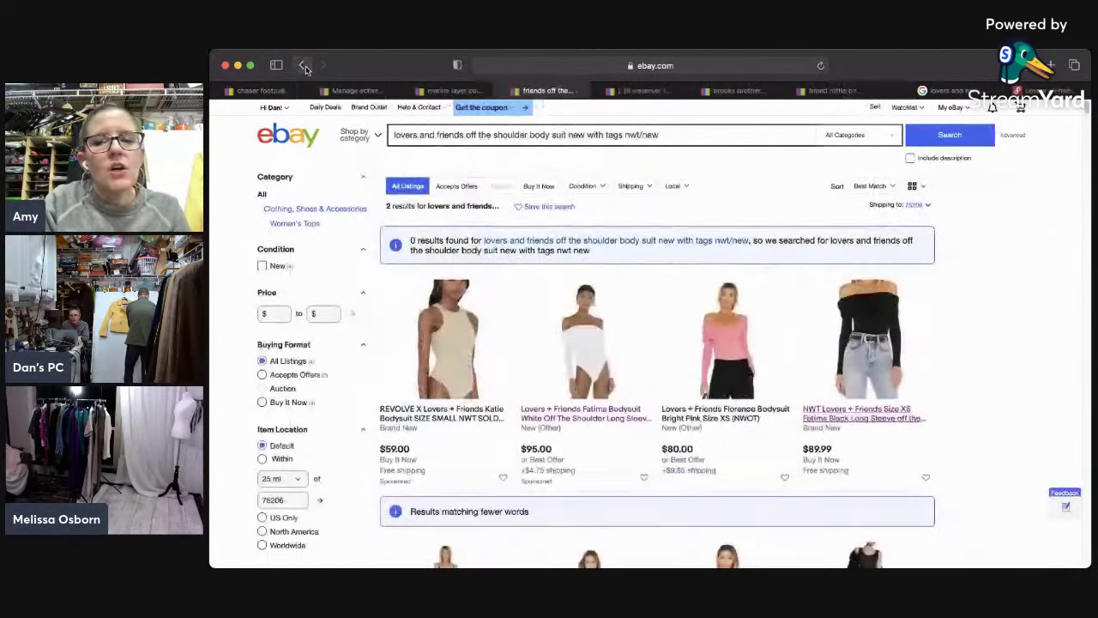
scroll(1087, 112, "down", 5)
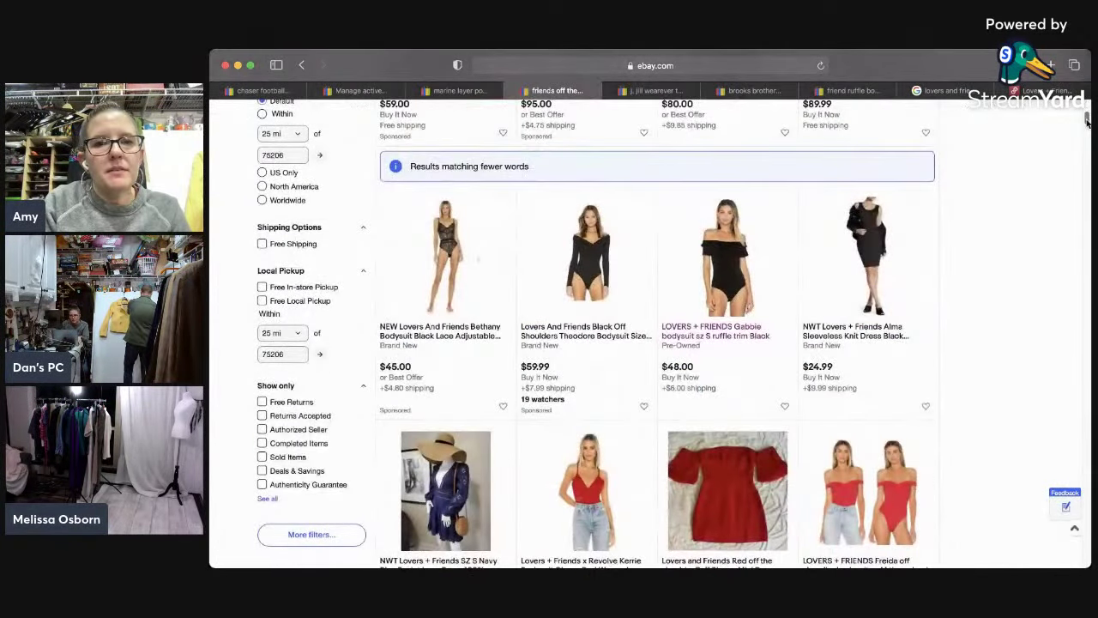
left_click_drag(1087, 123, 1024, 475)
scroll(1023, 474, "up", 15)
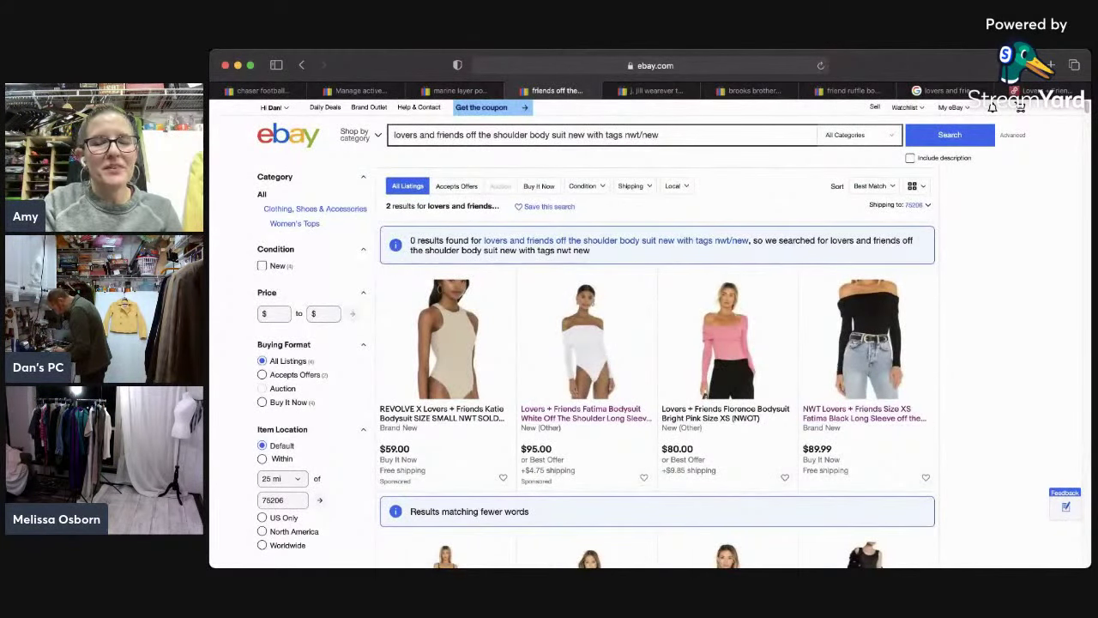
Step: Go to eBay's Seller Hub and start creating a new single listing
mouse_move(950, 107)
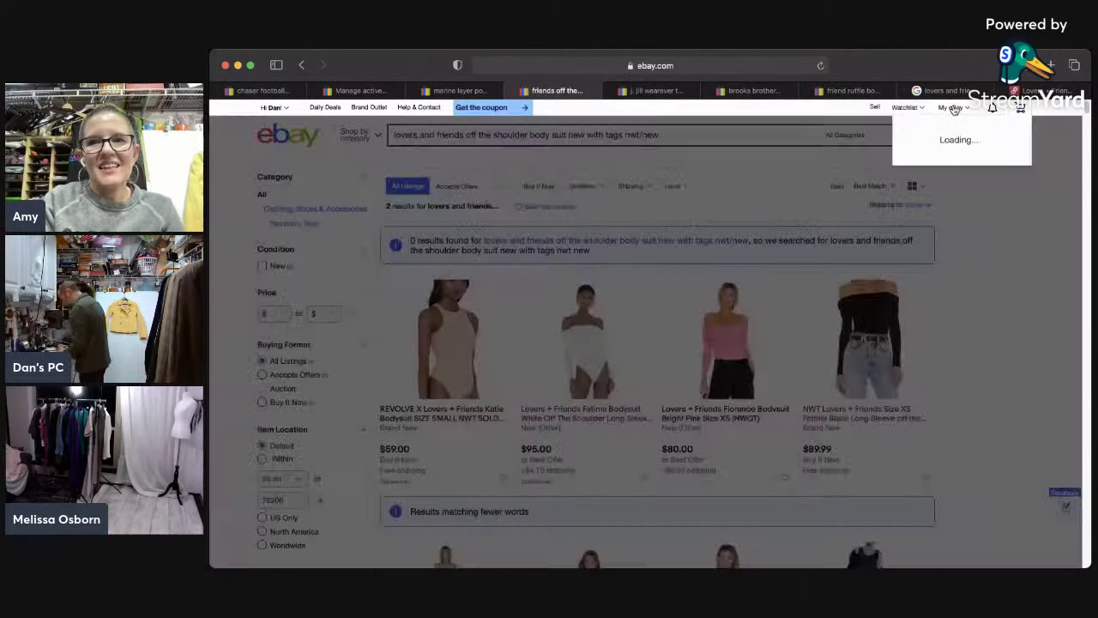
left_click(952, 213)
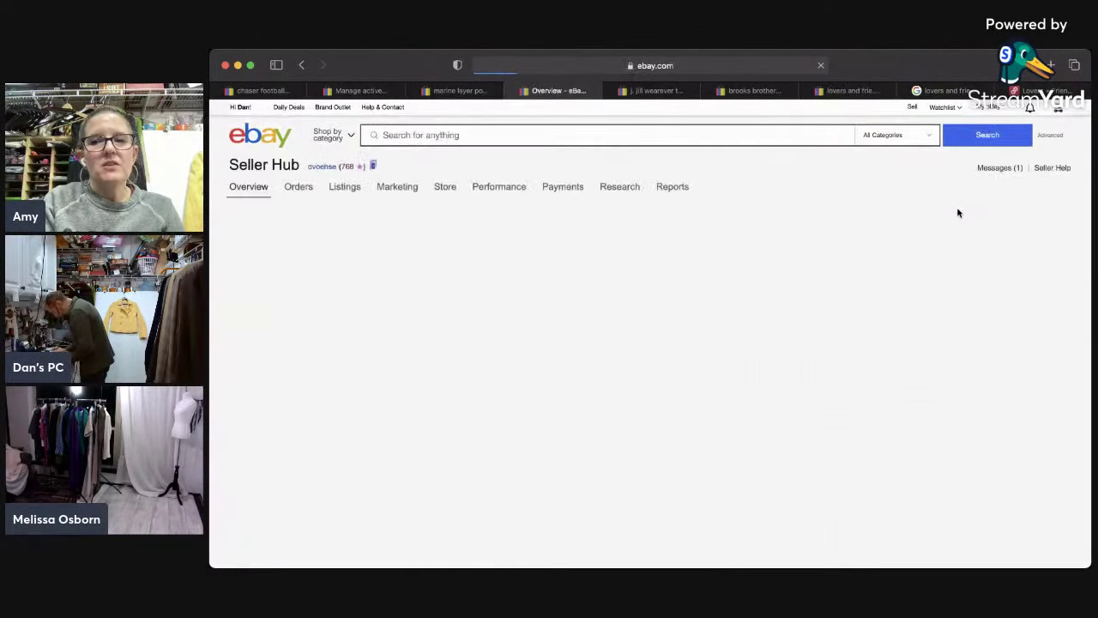
left_click(527, 135)
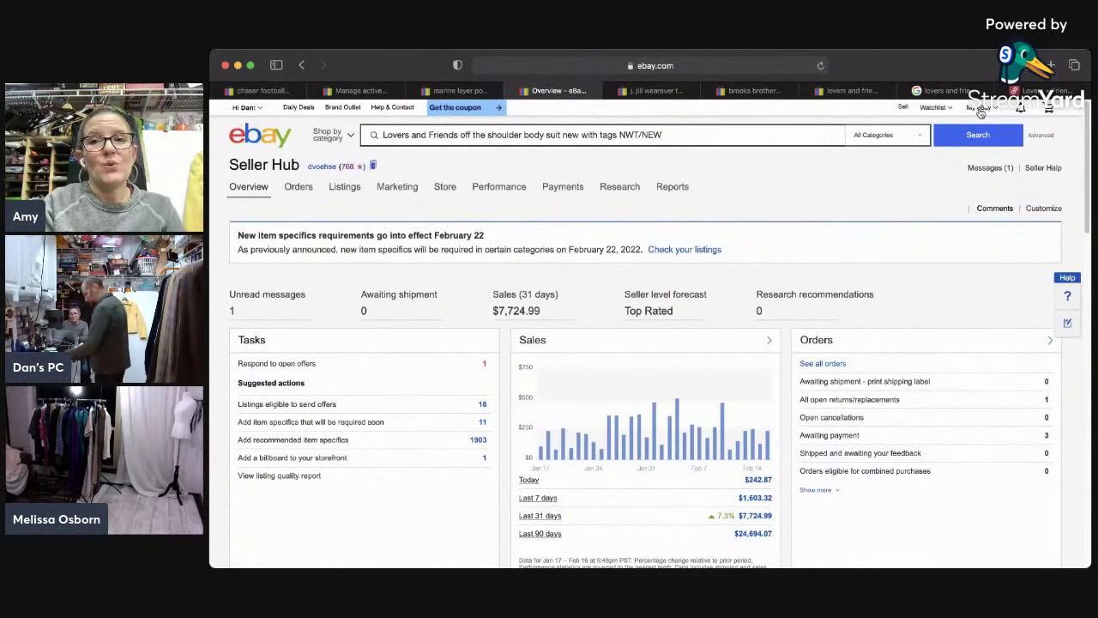
mouse_move(980, 110)
left_click(976, 214)
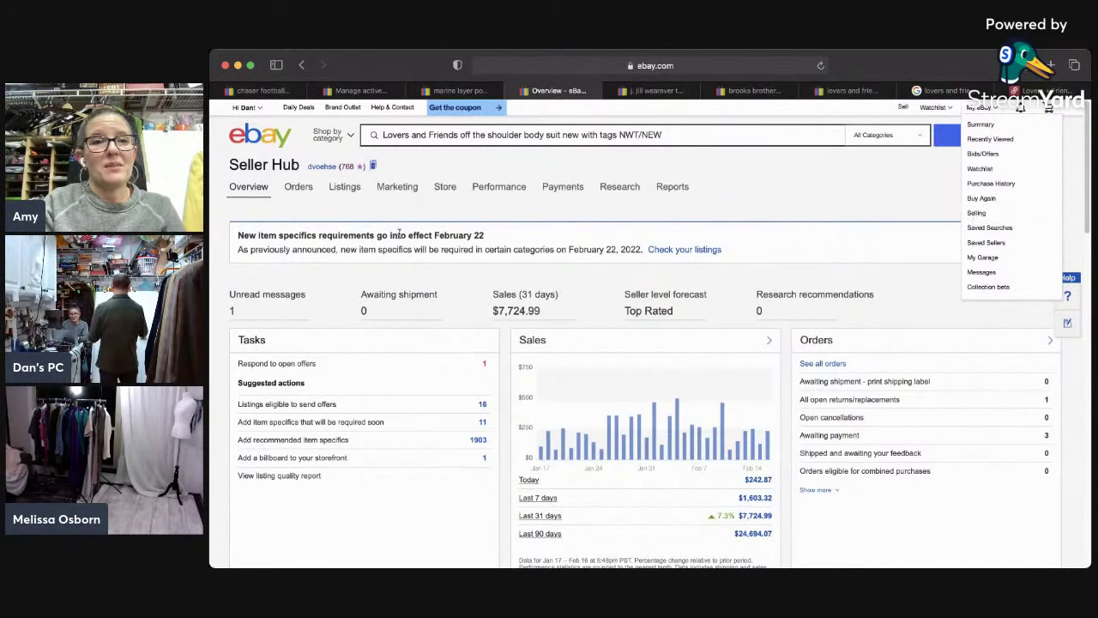
left_click(344, 211)
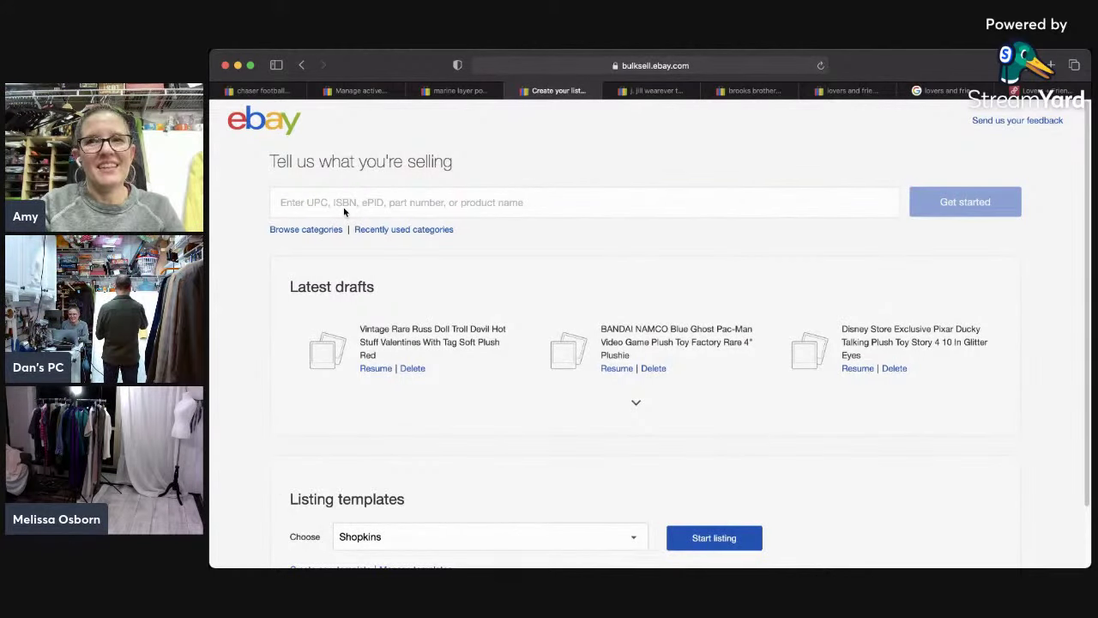
Step: Look up "Lovers and Friends off the shoulder body suit new with tags NWT/NEW" as the product and continue without selecting a catalog product
left_click(426, 187)
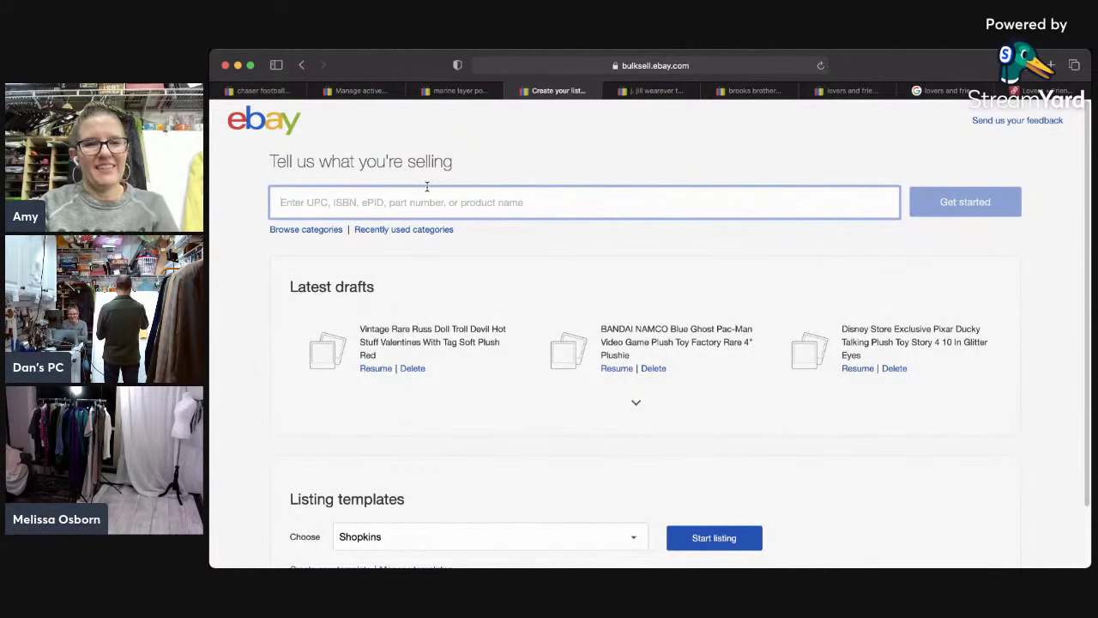
type("Lovers and Friends off the shoulder body suit new with tags NWT/NEW")
left_click(994, 201)
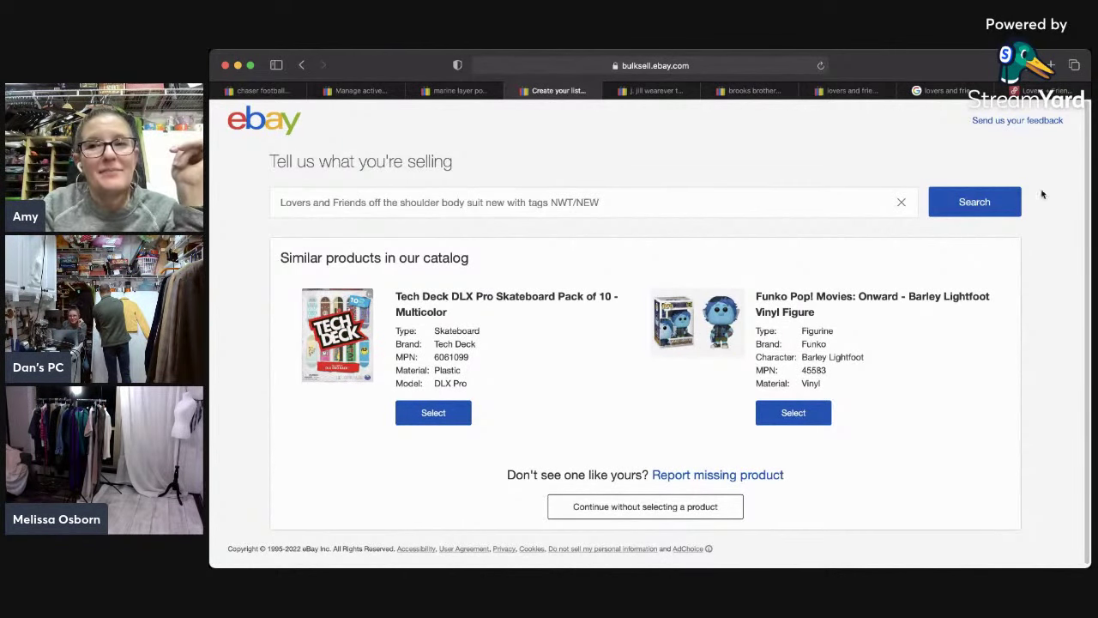
left_click(983, 195)
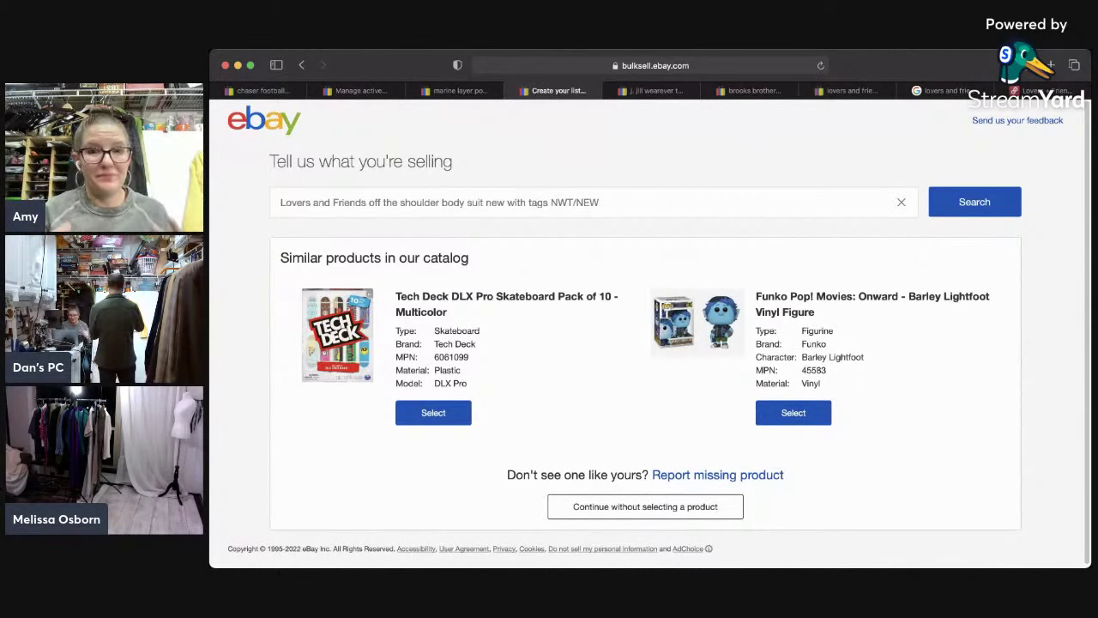
left_click(669, 508)
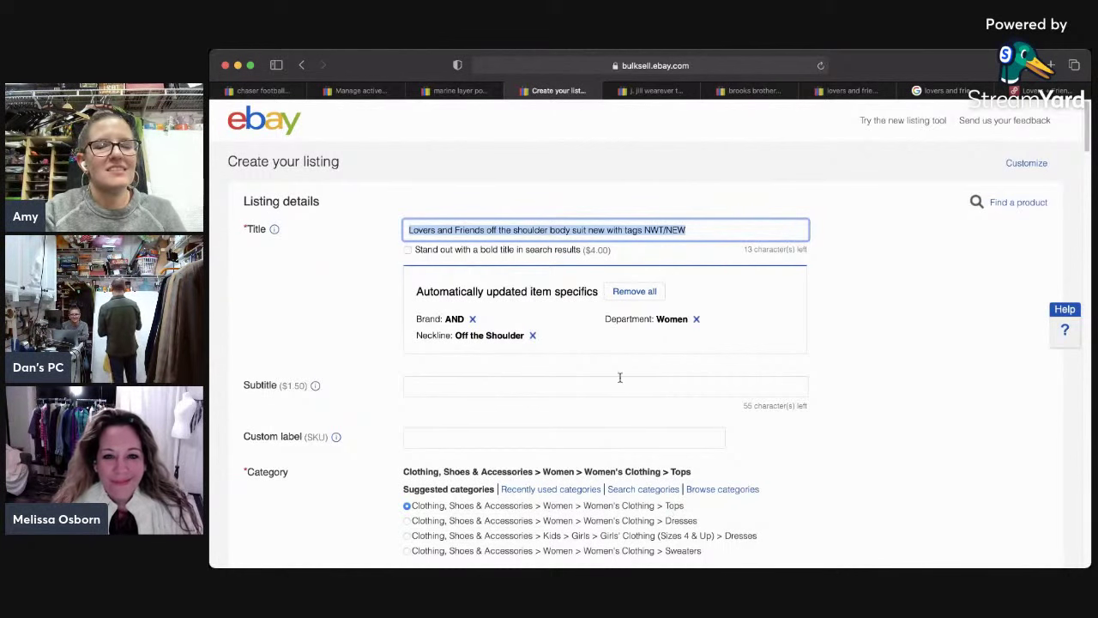
Step: Insert "Black" after "Friends" in the listing title and capitalize the words in "Off The Shoulder Body Suit"
left_click(486, 230)
type("Black")
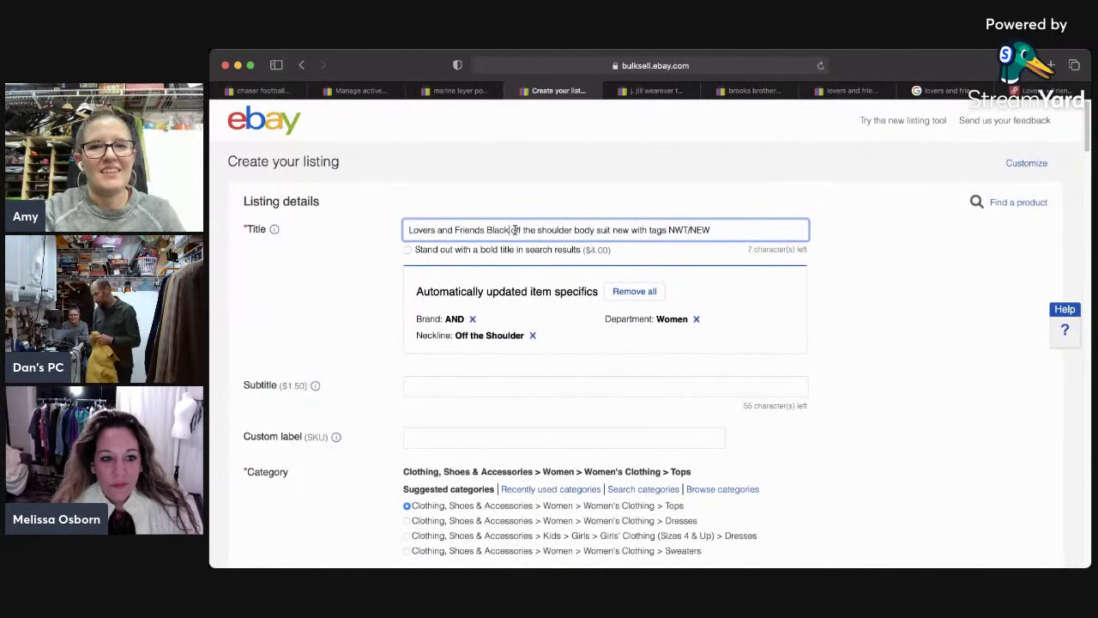
left_click(515, 230)
key("BackSpace")
type("O")
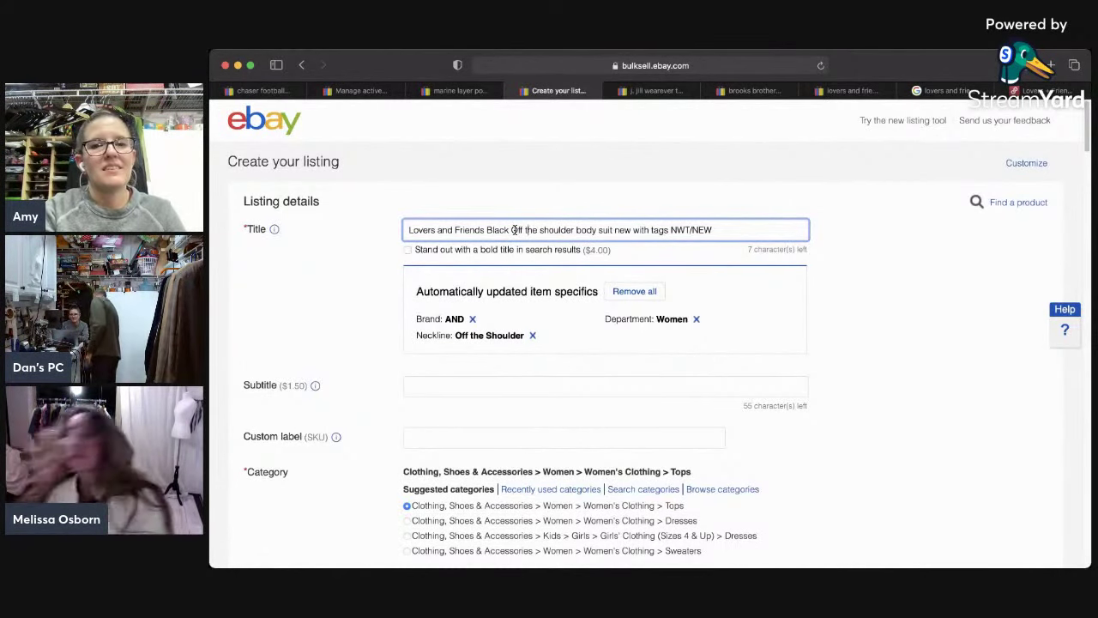
key("Right")
key("Right")
key("BackSpace")
type("T")
left_click(544, 230)
key("BackSpace")
type("S")
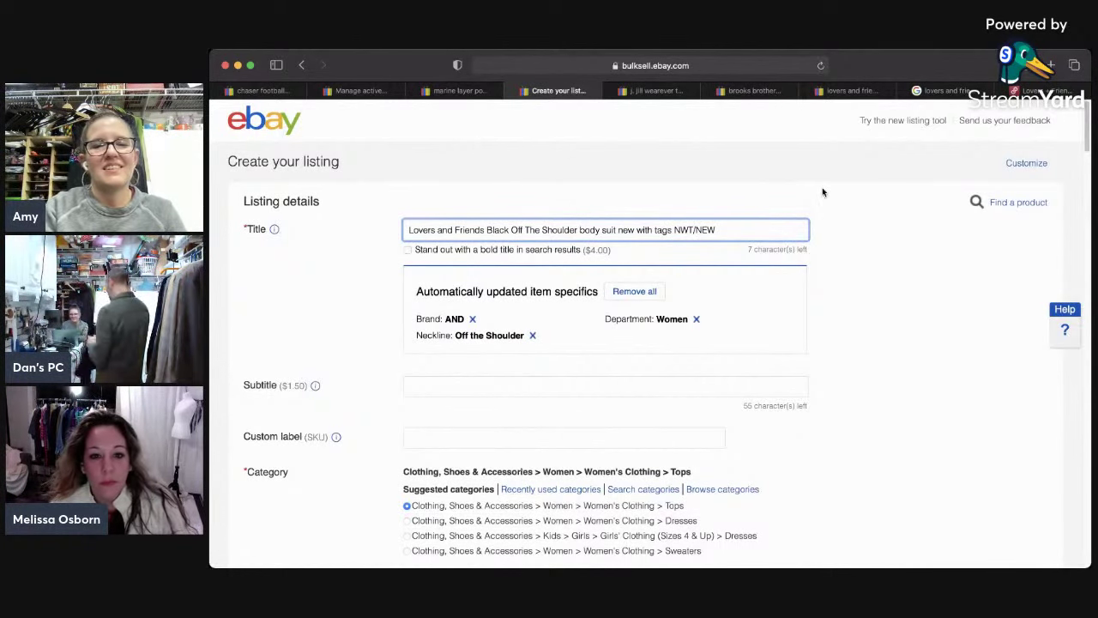
key("Right")
key("BackSpace")
type("B")
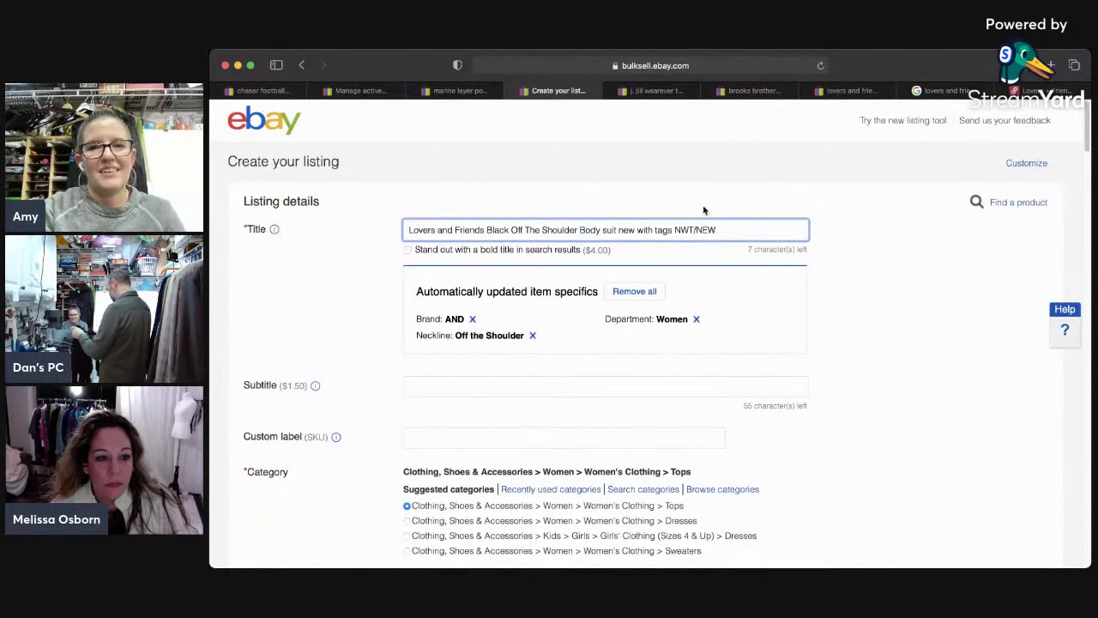
key("BackSpace")
type("S")
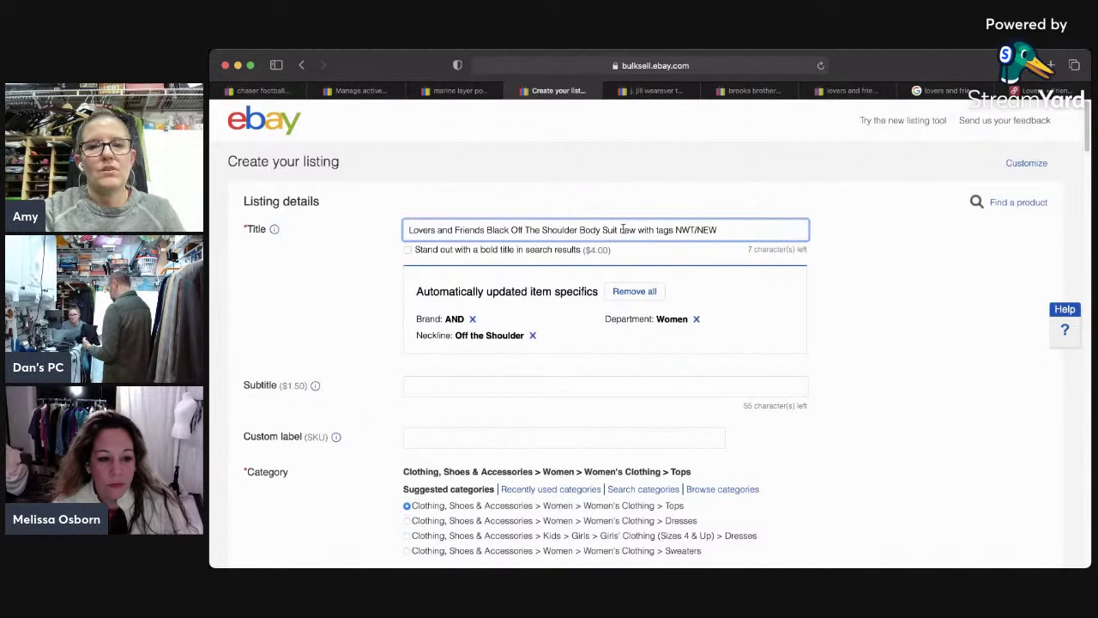
Step: Replace "new with tags NWT/NEW" at the end of the title with "Long Sleeves New with Tags"
left_click_drag(621, 229, 794, 233)
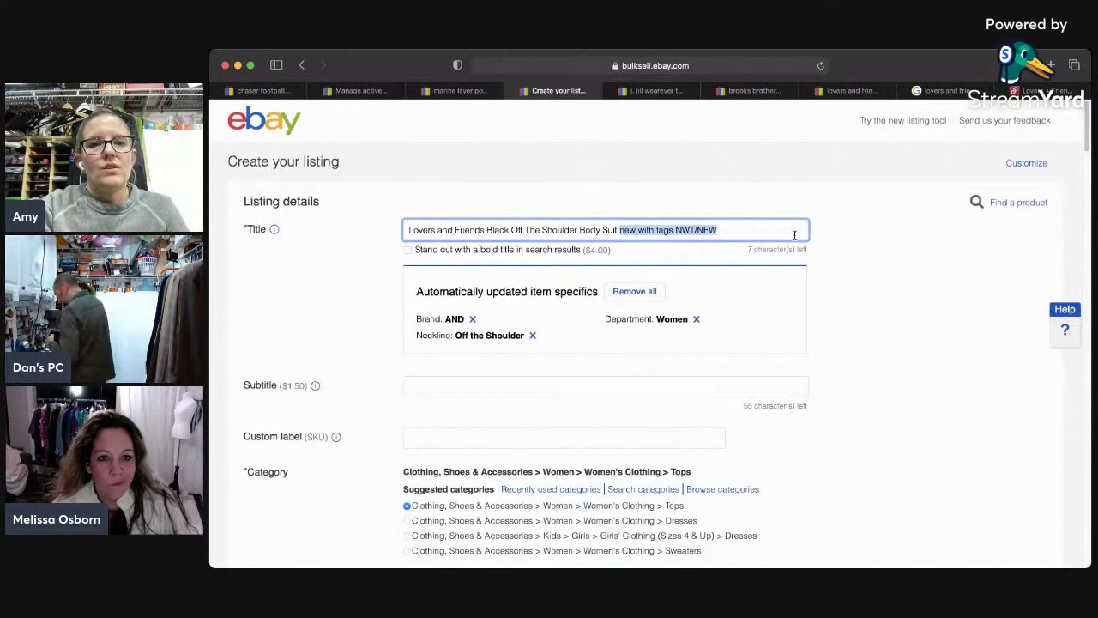
type("Long Slee")
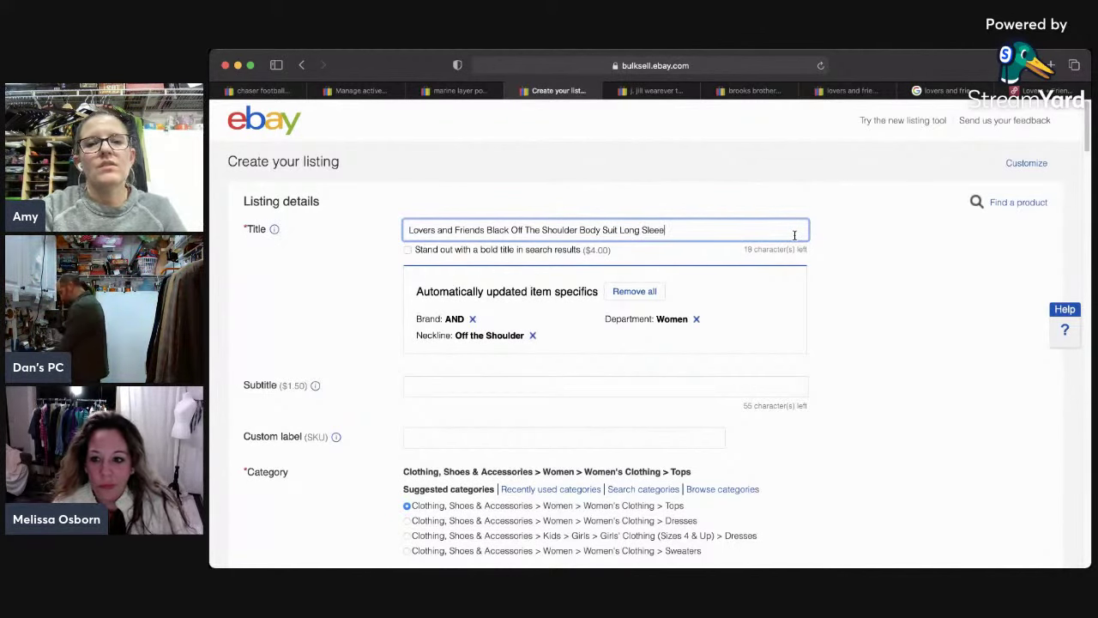
type("ves New")
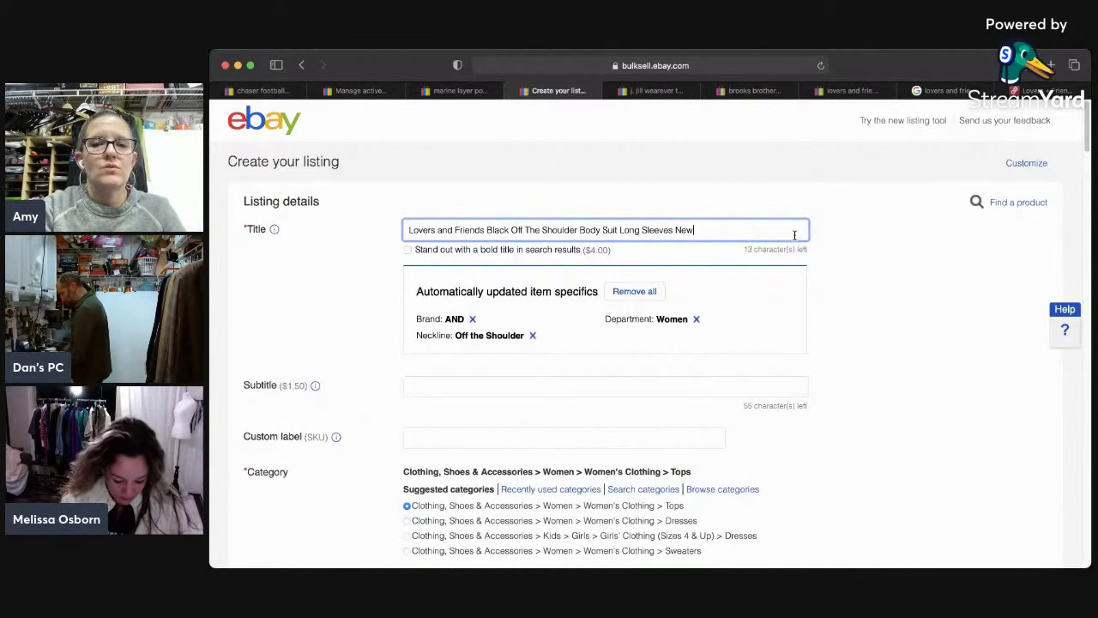
type(" with Tags")
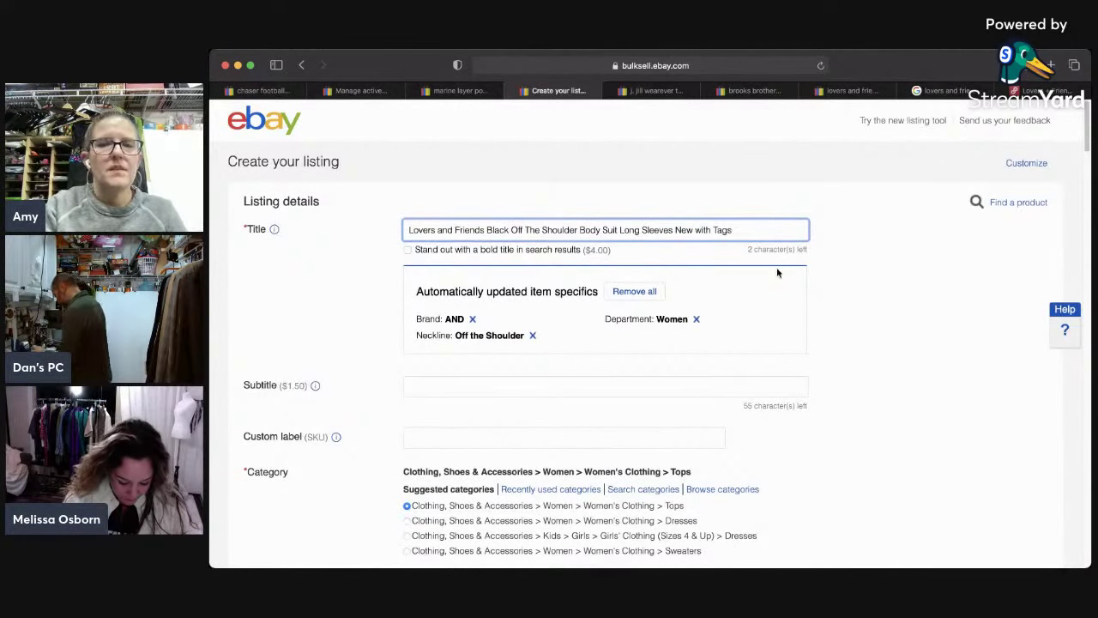
Step: Enter 5015 as the custom label (SKU) and set the item's condition to New with tags
left_click(520, 442)
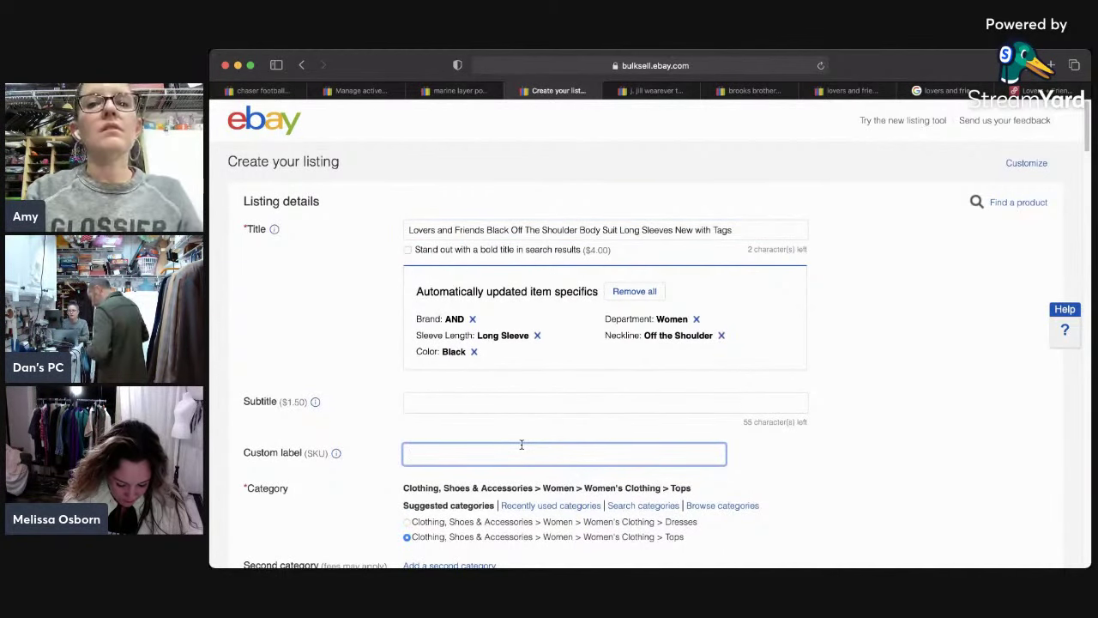
type("5015")
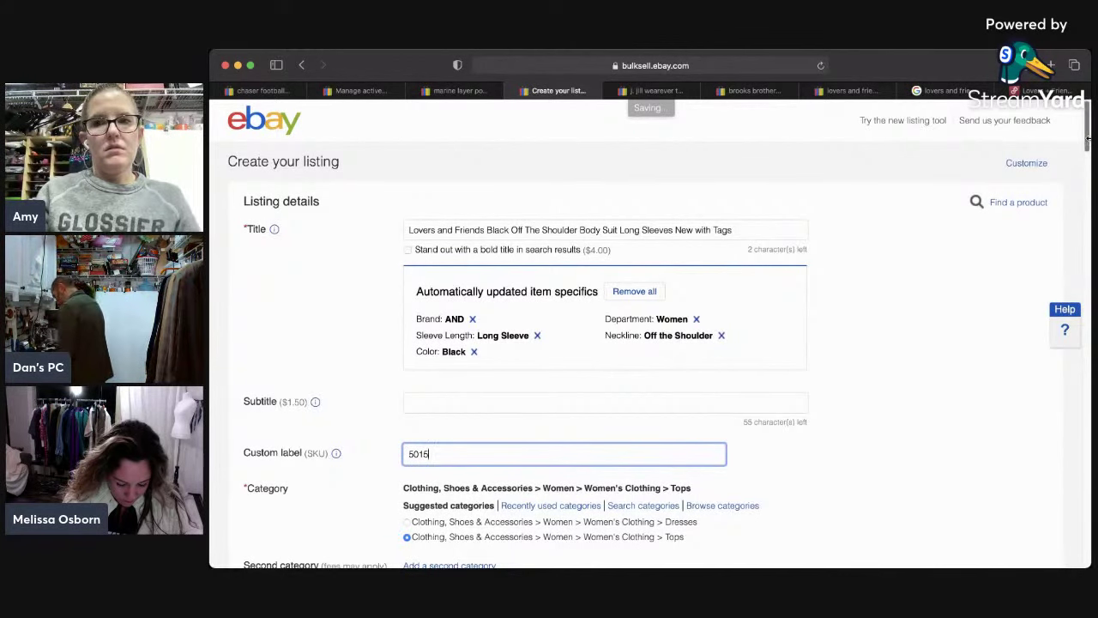
triple_click(749, 233)
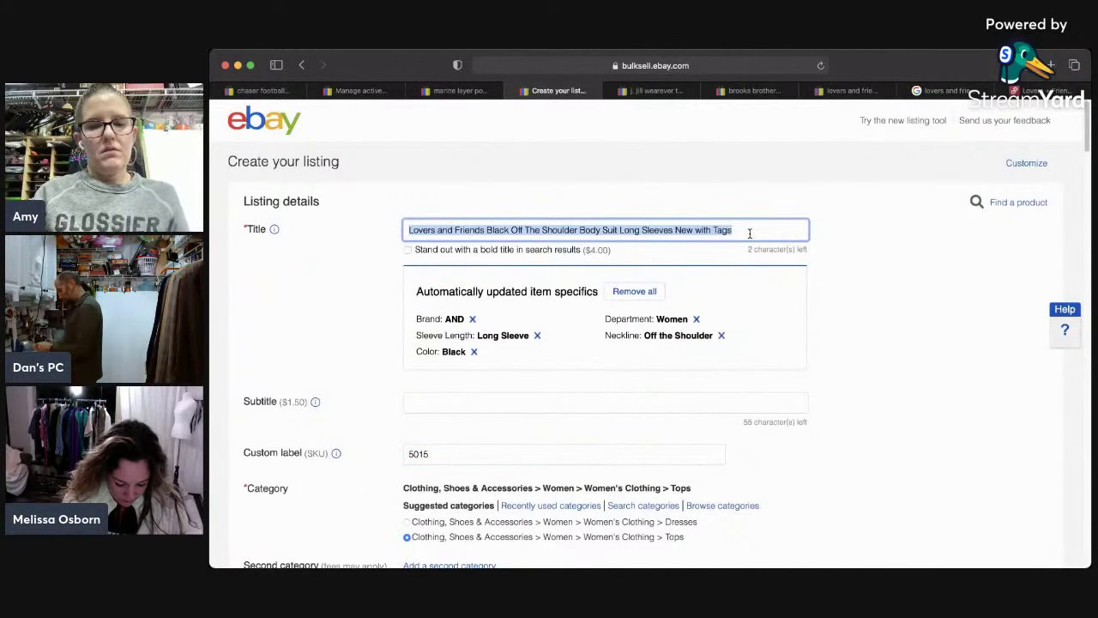
left_click_drag(1088, 128, 1088, 181)
left_click(434, 316)
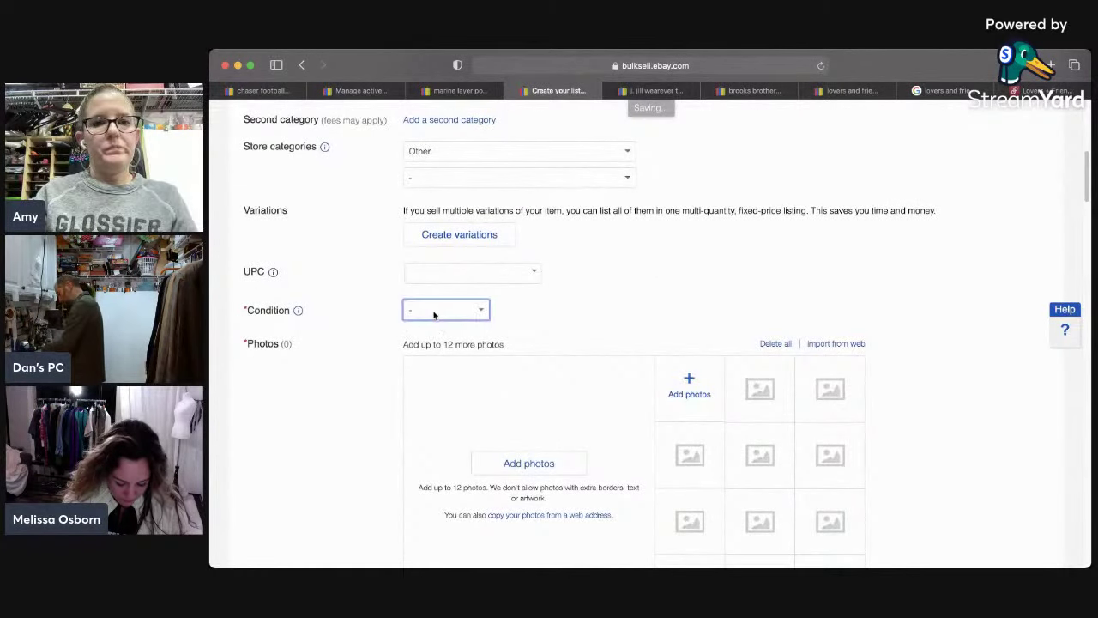
left_click(459, 326)
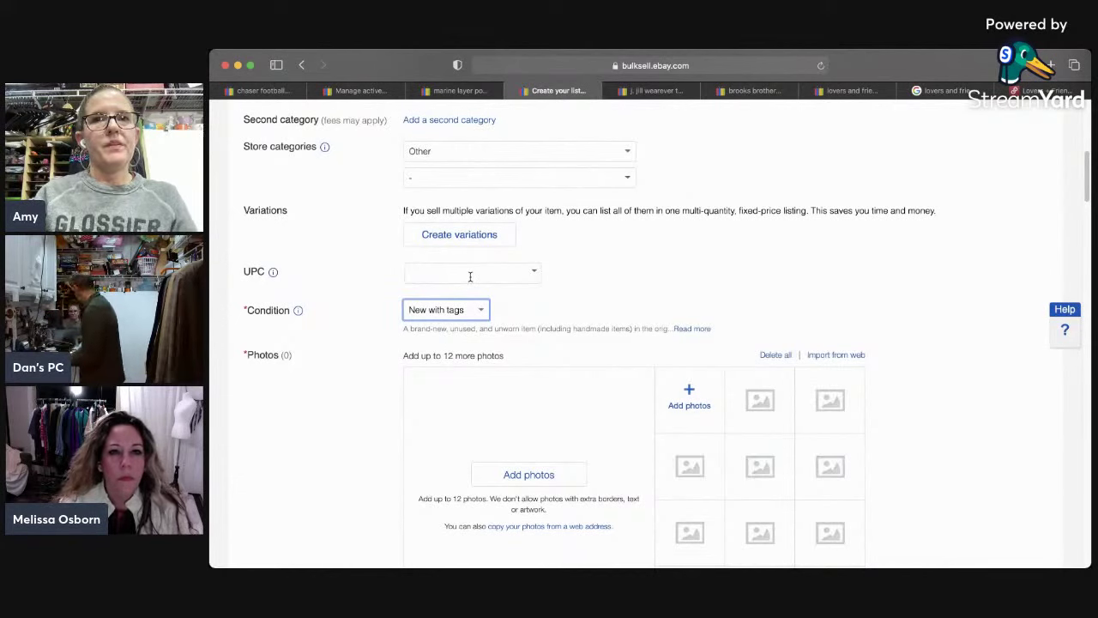
left_click(470, 276)
Step: Replace the brand in the required item specifics with Lovers + Friends
left_click_drag(1088, 178, 1087, 250)
left_click(554, 249)
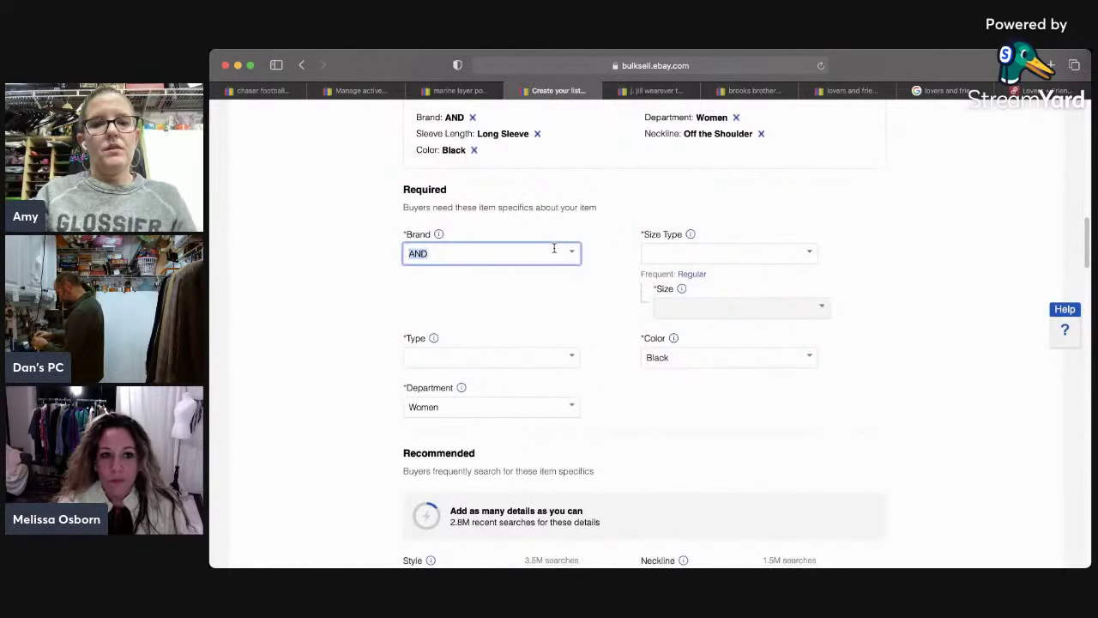
type("L")
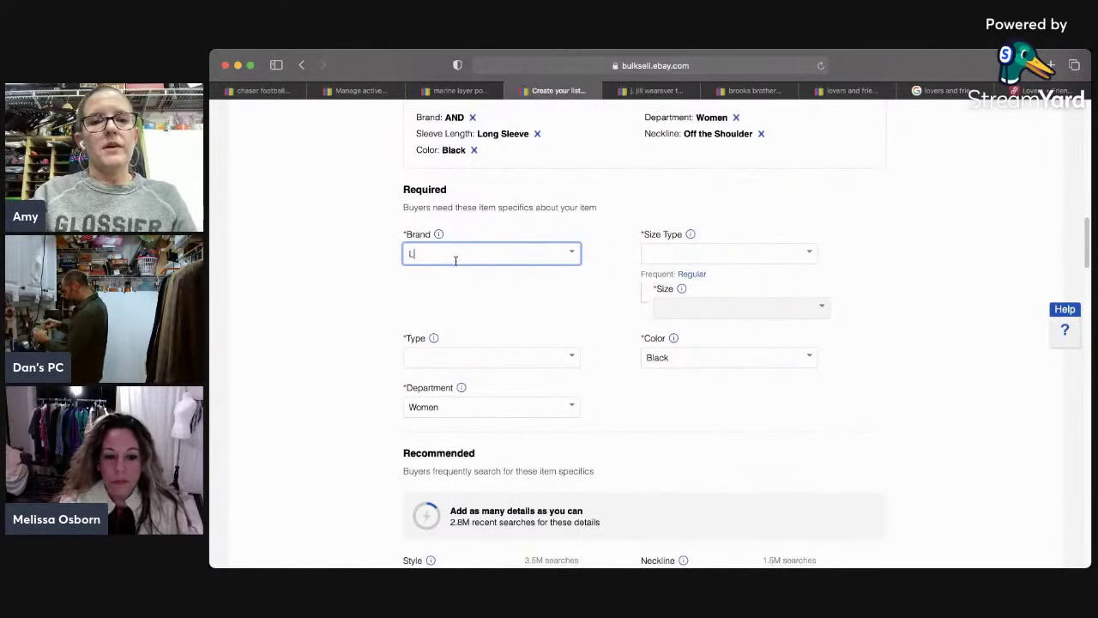
type("ovee")
key("BackSpace")
type("rs")
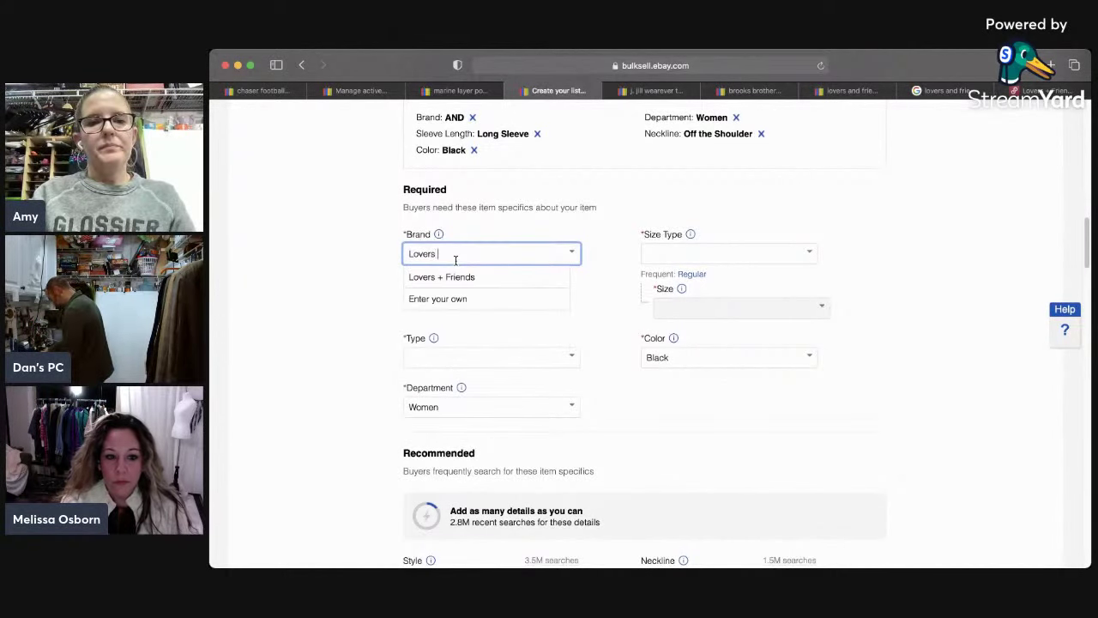
left_click(448, 277)
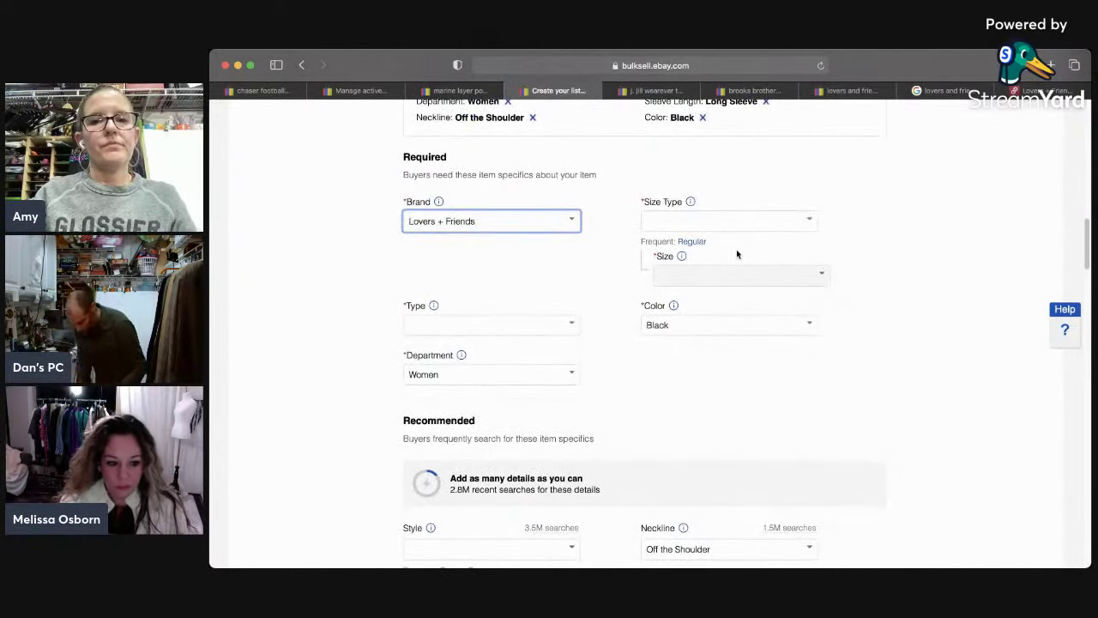
Step: Set the size type to Regular and the size to S, and enter Bodysuit as the item type
left_click(695, 243)
left_click(694, 265)
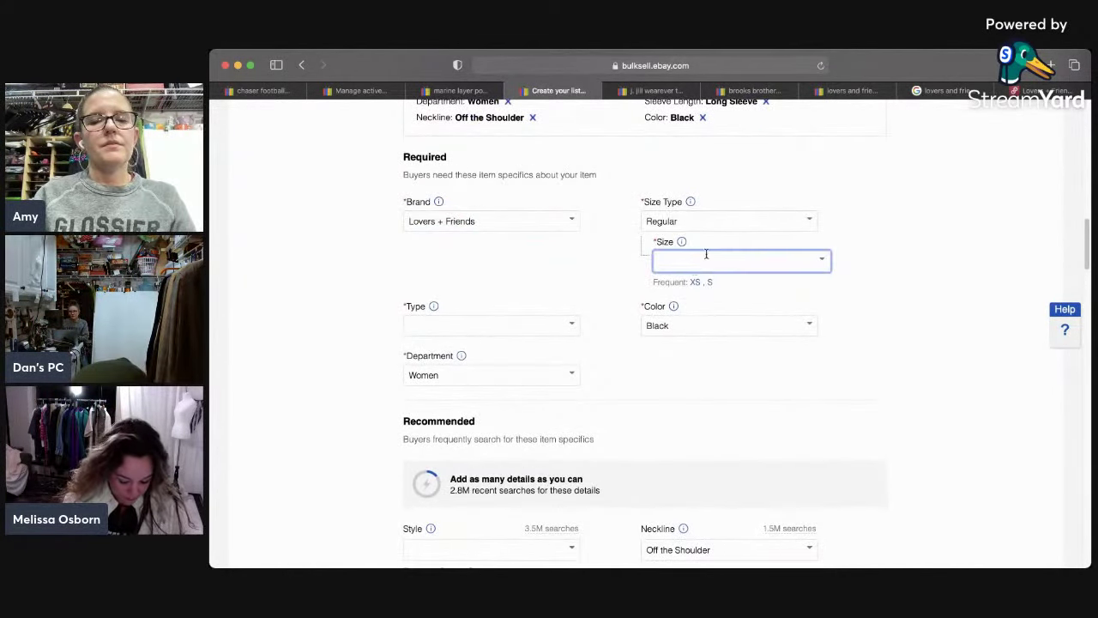
left_click(708, 280)
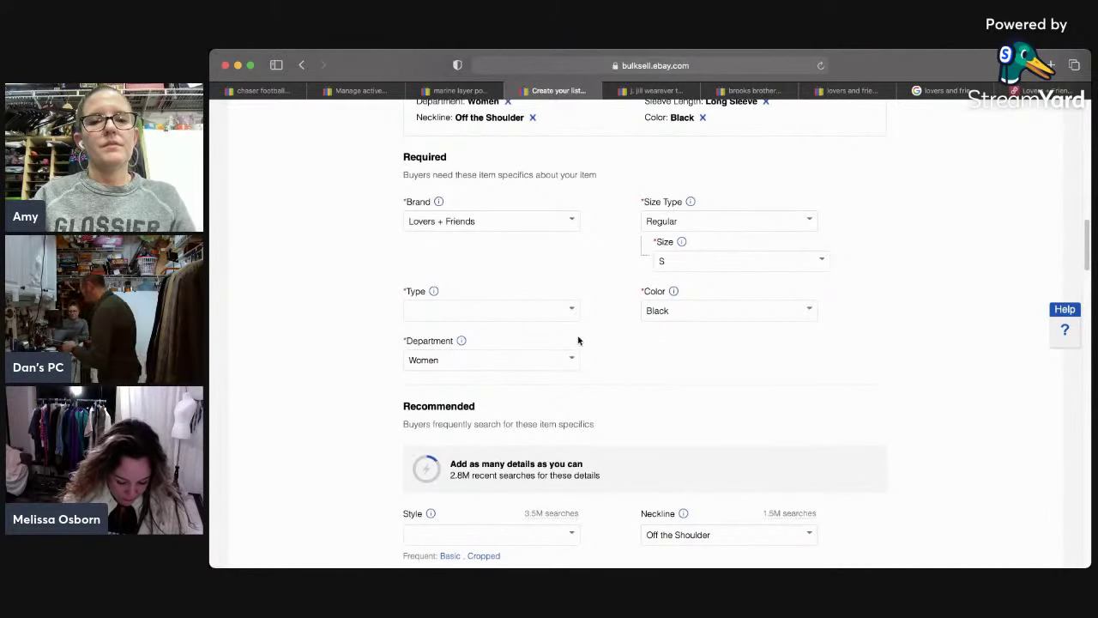
left_click(571, 309)
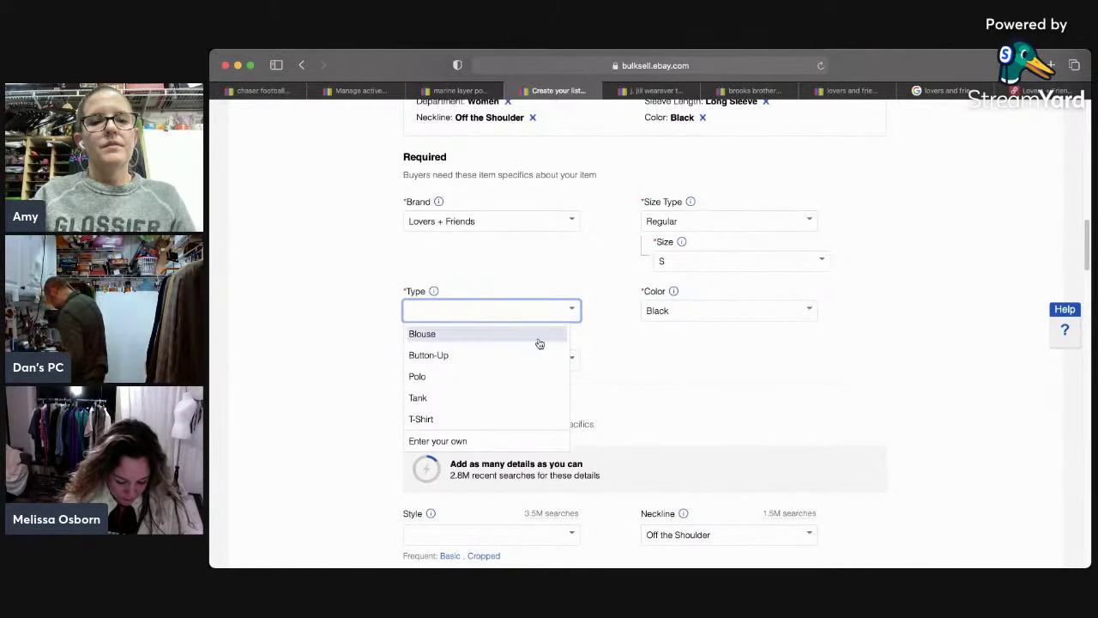
type("Body")
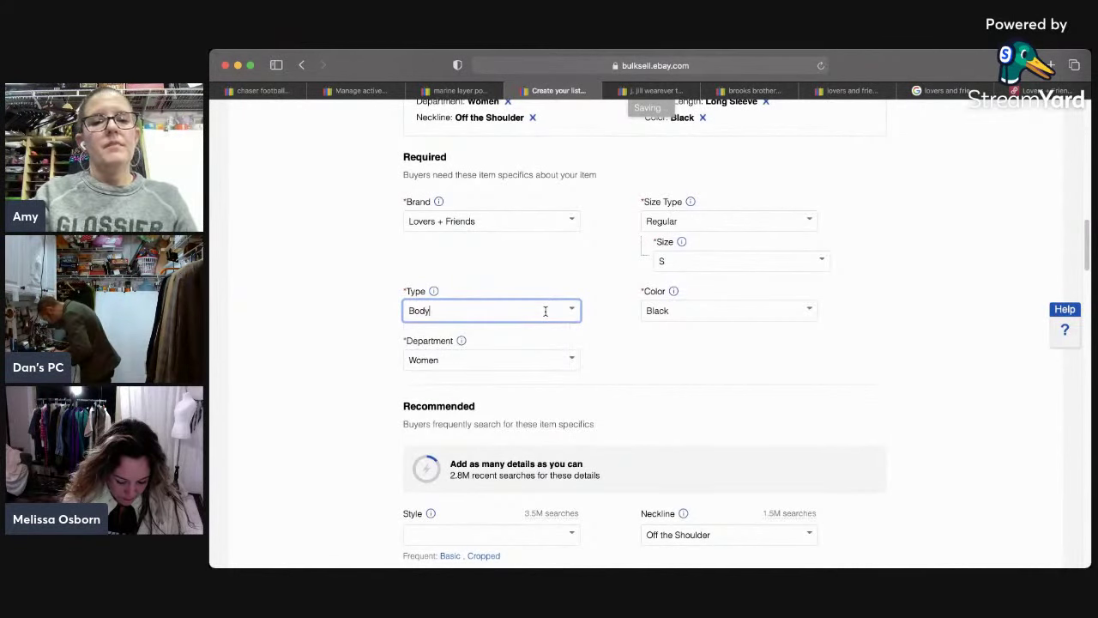
type("suit")
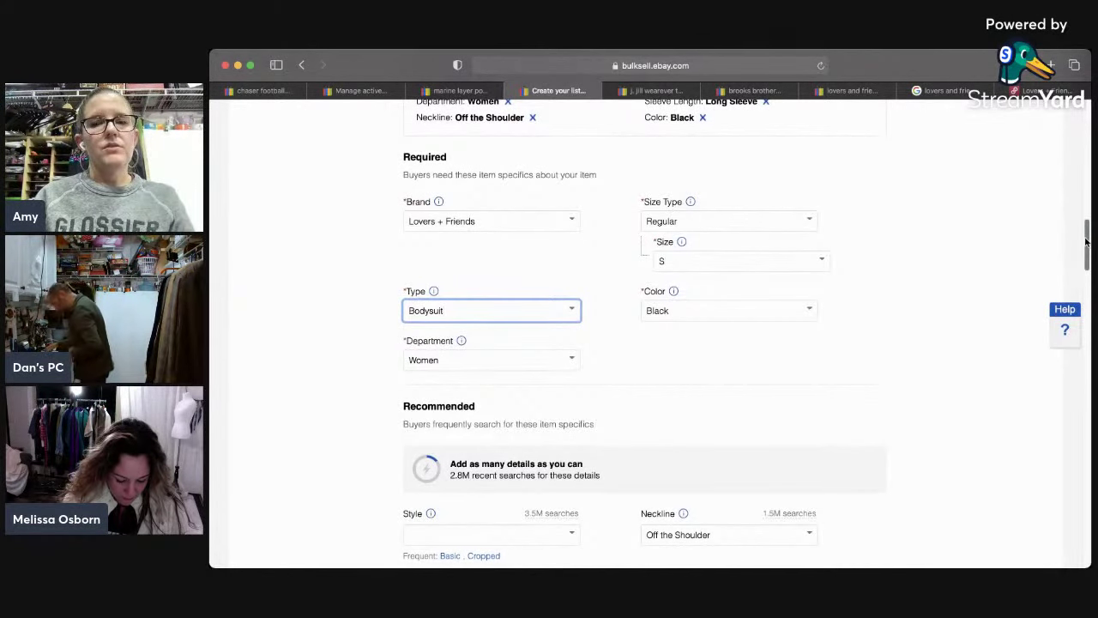
Step: Set the recommended specifics to Basic style, Classic/Fitted Sleeve sleeve type and Solid pattern
left_click_drag(1085, 242, 1081, 272)
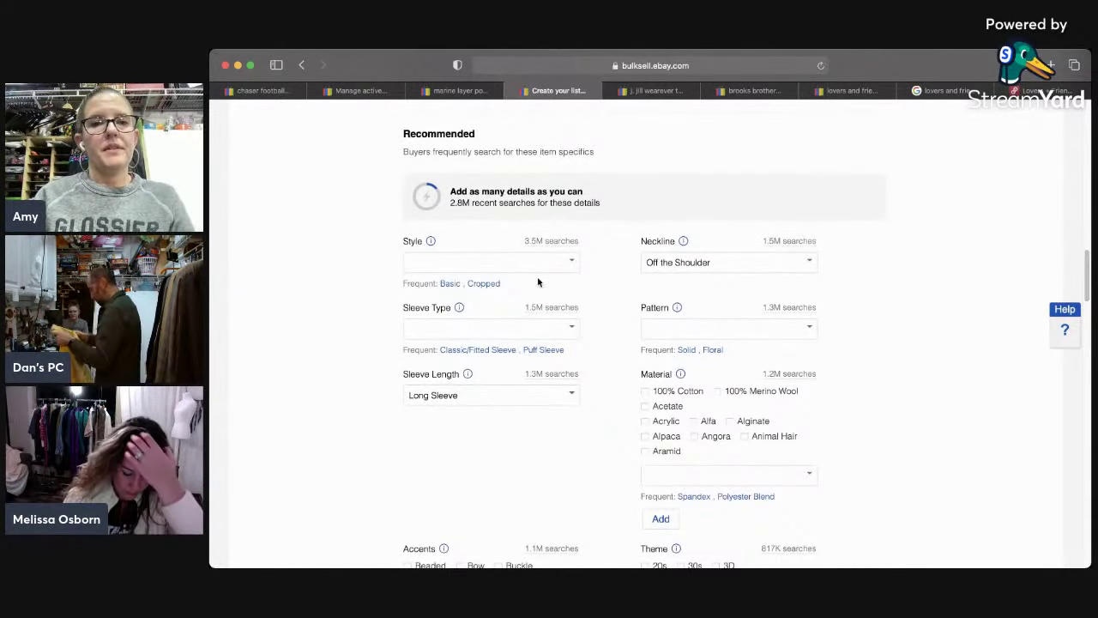
left_click(454, 283)
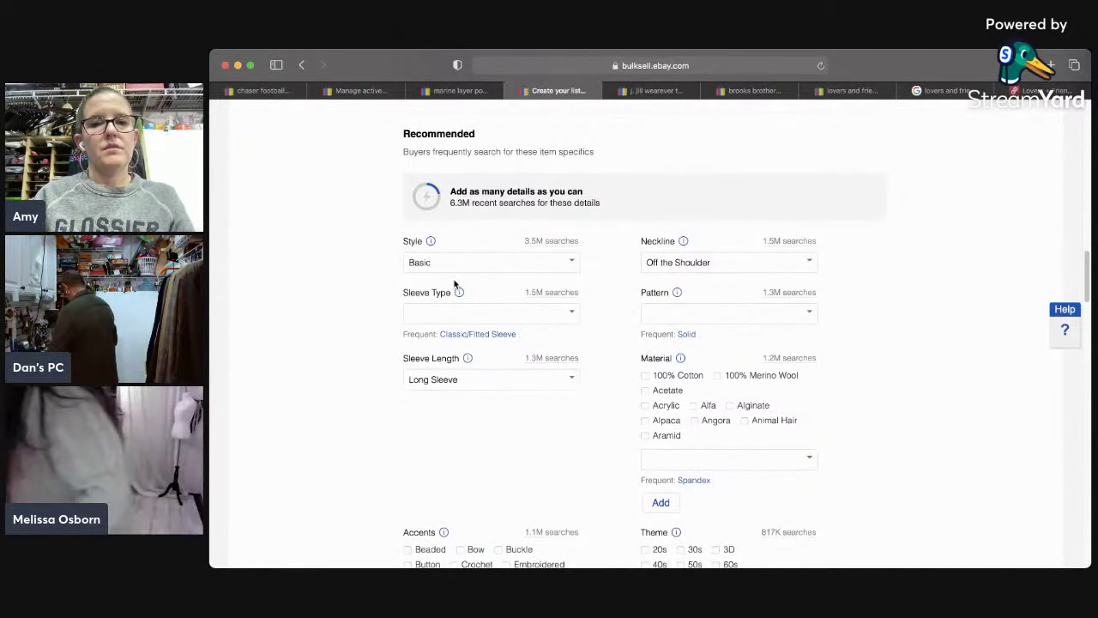
left_click(480, 333)
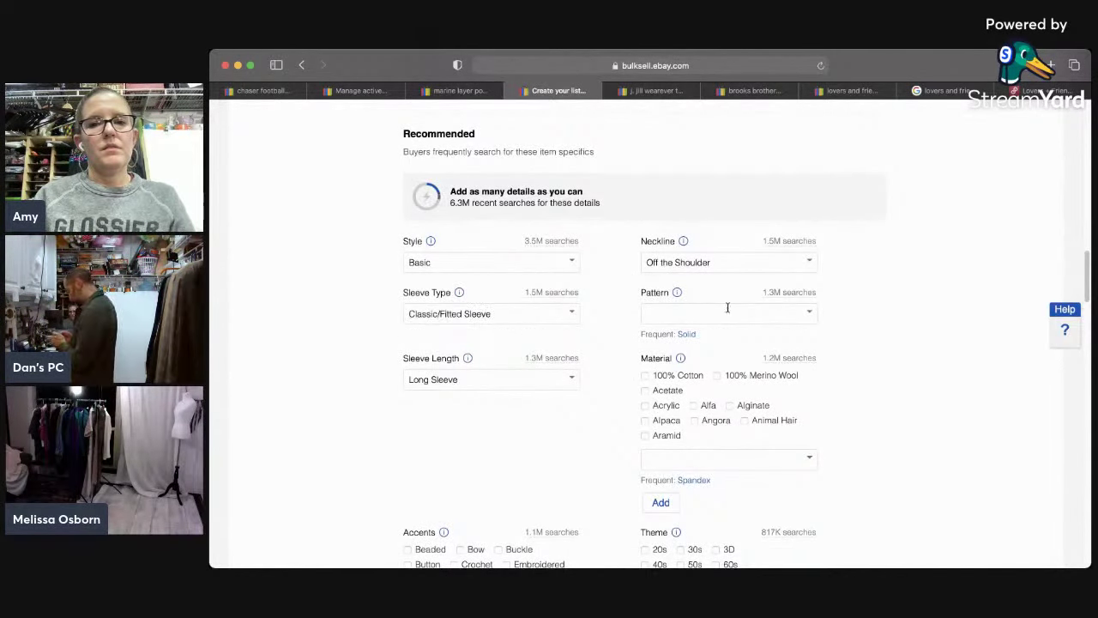
left_click(686, 333)
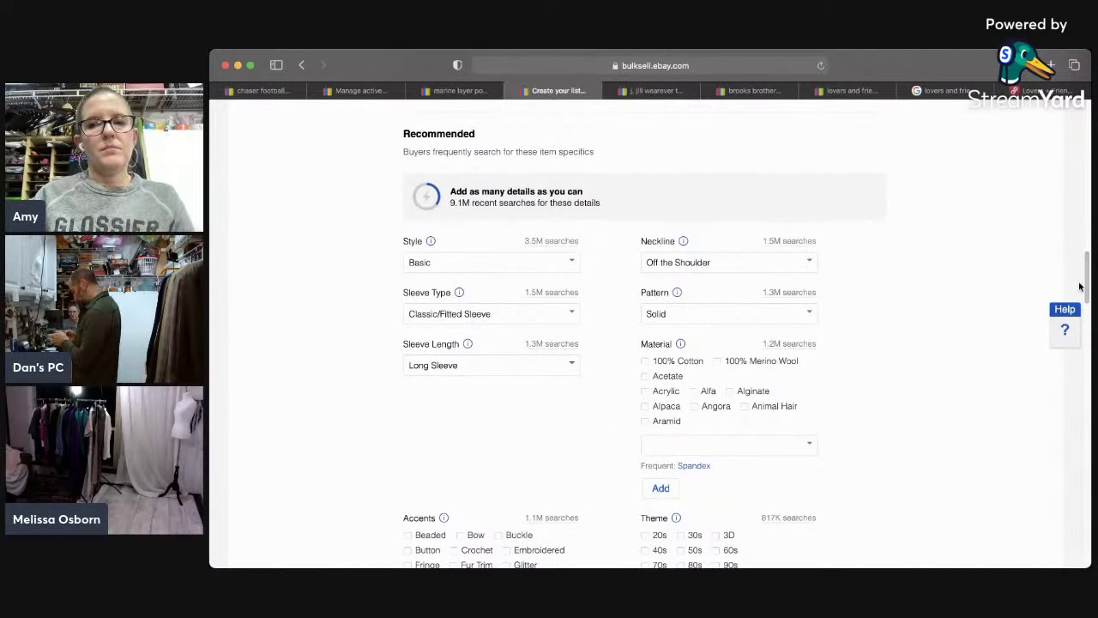
Step: Add Cotton Blend as the item's material
scroll(886, 255, "down", 3)
left_click(732, 253)
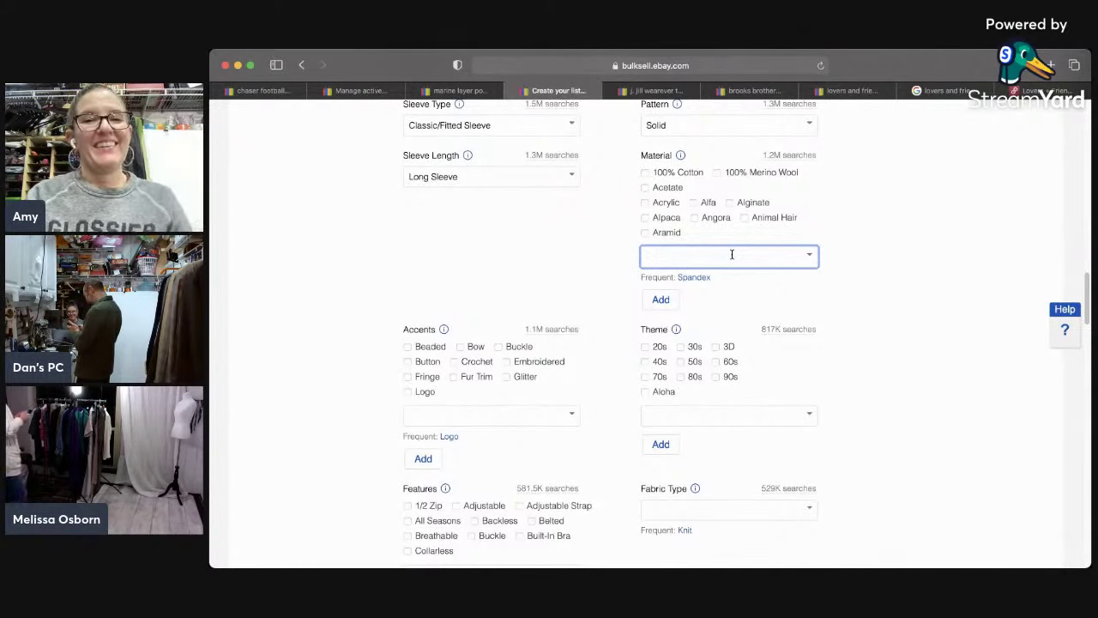
type("Cotton ")
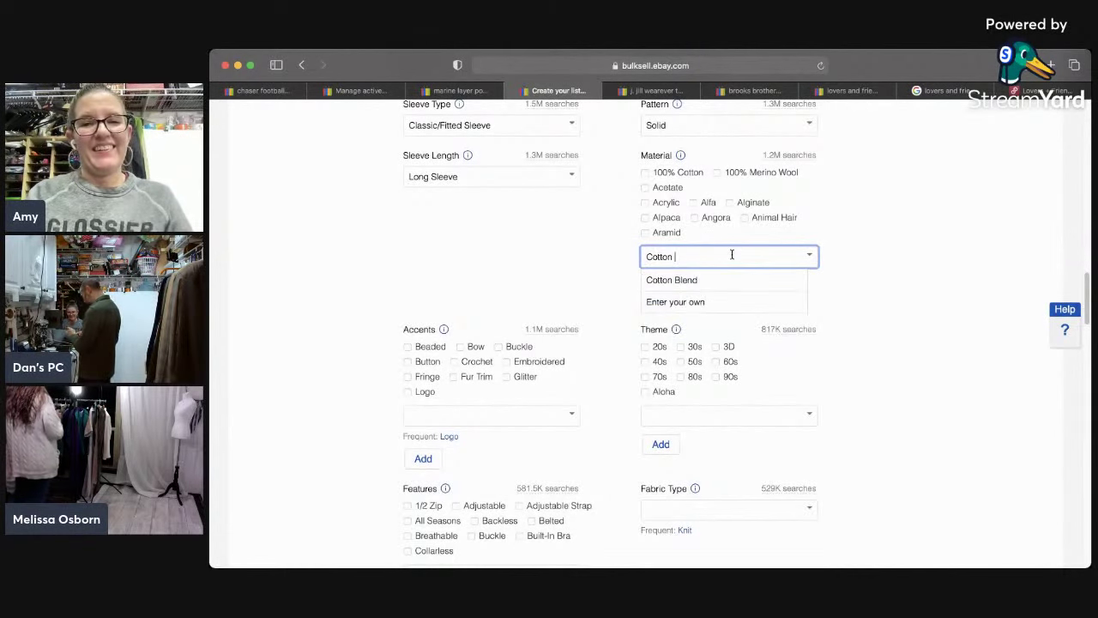
type("Blend")
left_click(729, 281)
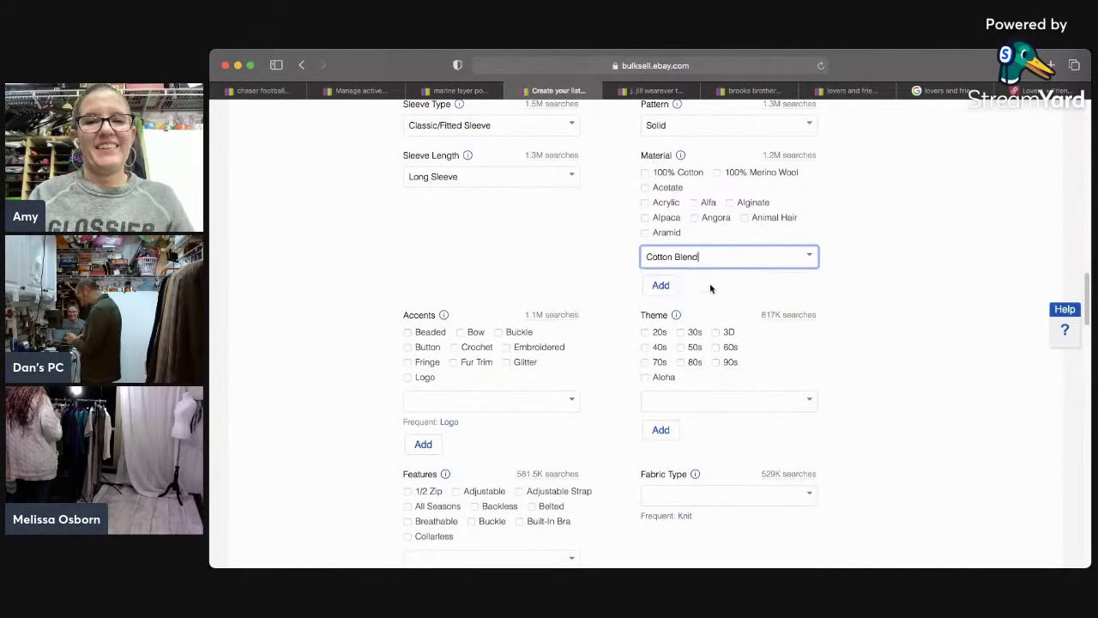
left_click(673, 288)
Step: Set the occasion to Party/Cocktail, the fit to Classic and Vintage to No
left_click_drag(1084, 296, 1083, 322)
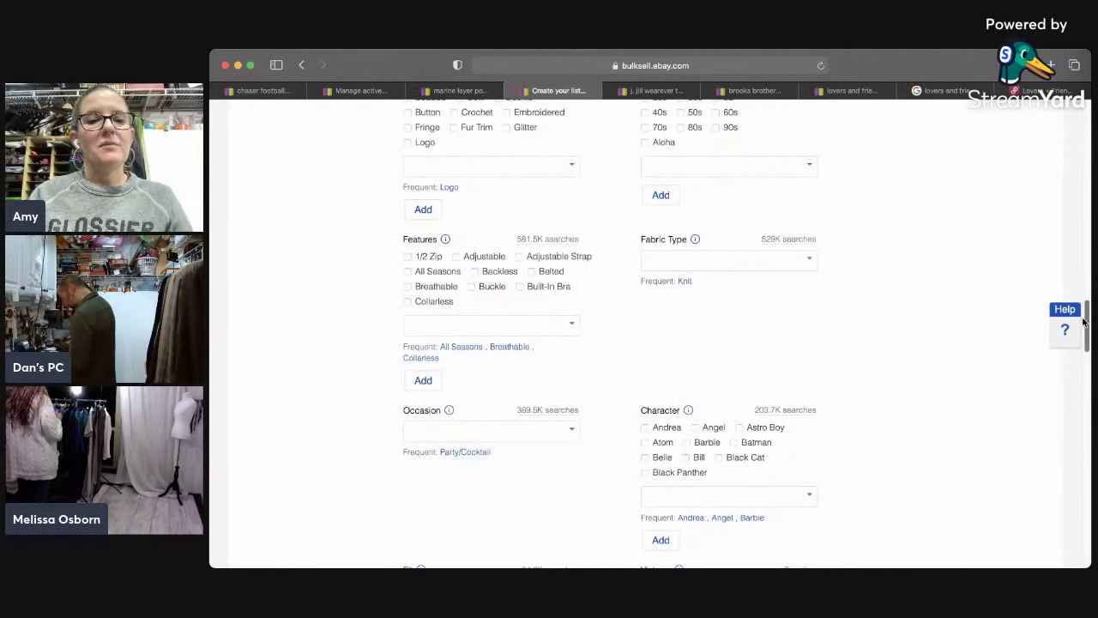
left_click(455, 452)
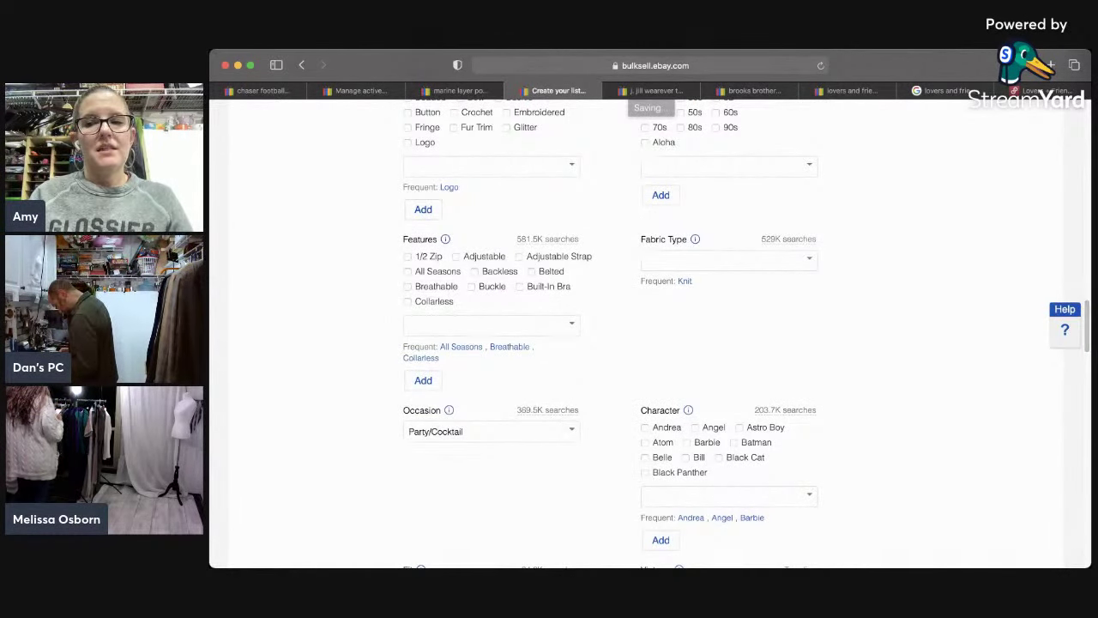
left_click_drag(1085, 323, 1085, 359)
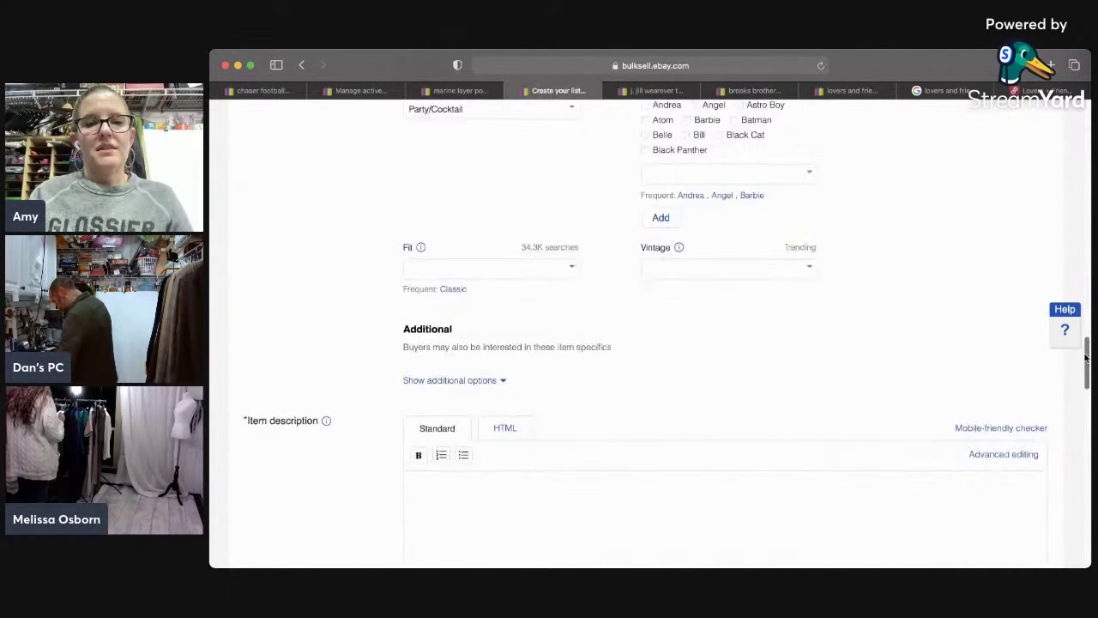
left_click(451, 289)
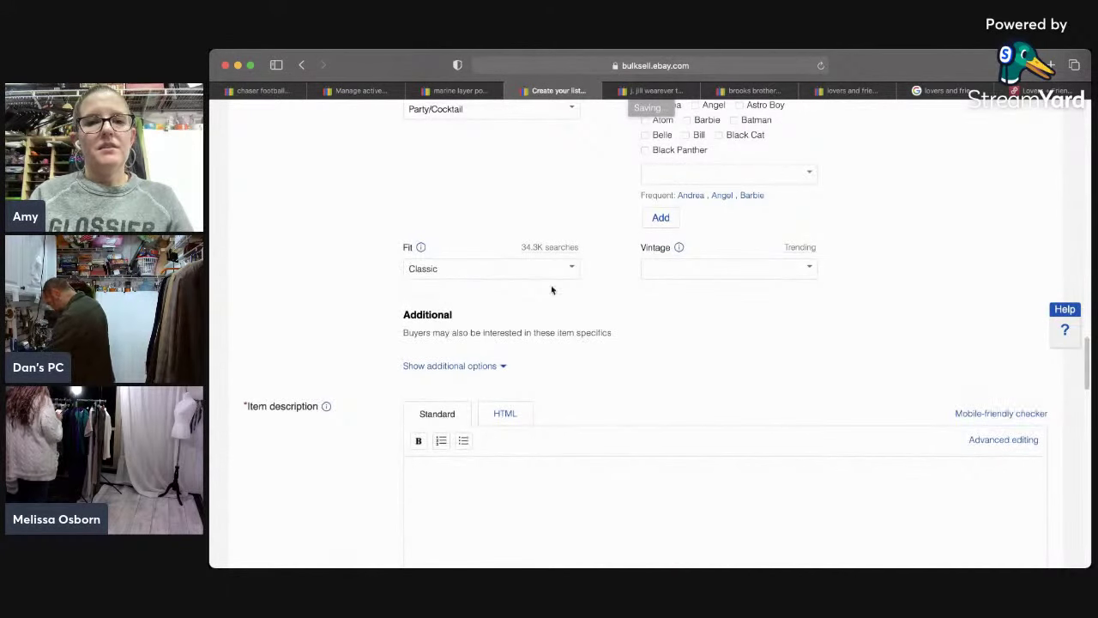
left_click(811, 271)
left_click(783, 319)
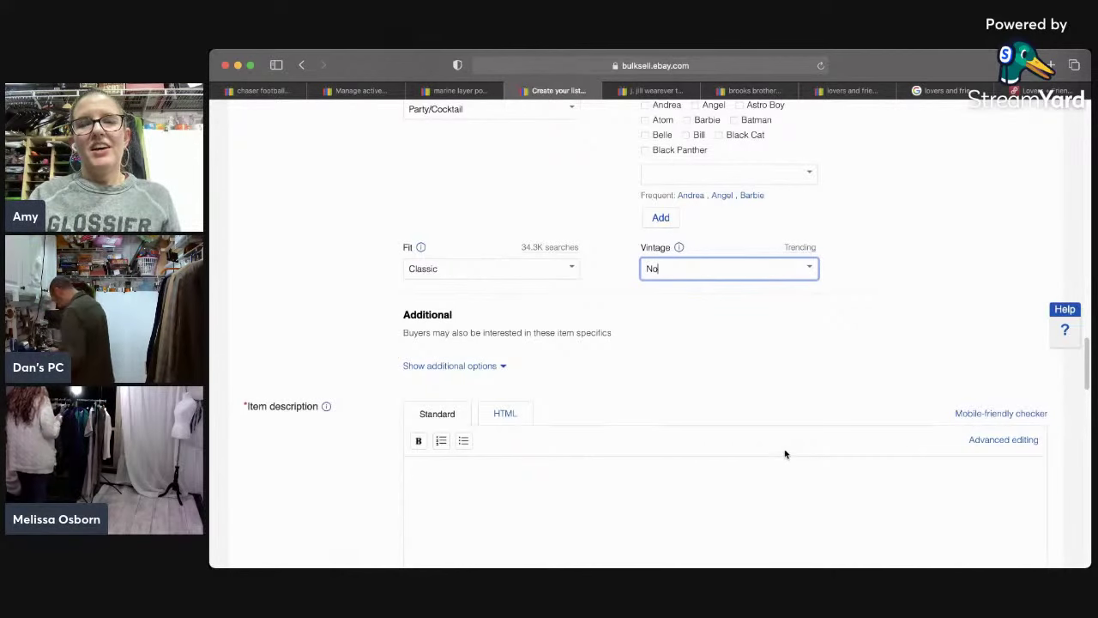
Step: Describe the item as "Lovers and Friends Black Off The Shoulder Body Suit Long Sleeves New with Tags", "Excellent Pre-Owned Condition" and "No Rips, Stains, or Tears"
left_click(778, 484)
type("Lovers and Friends Black Off The Shoulder Body Suit Long Sleeves New with Tags")
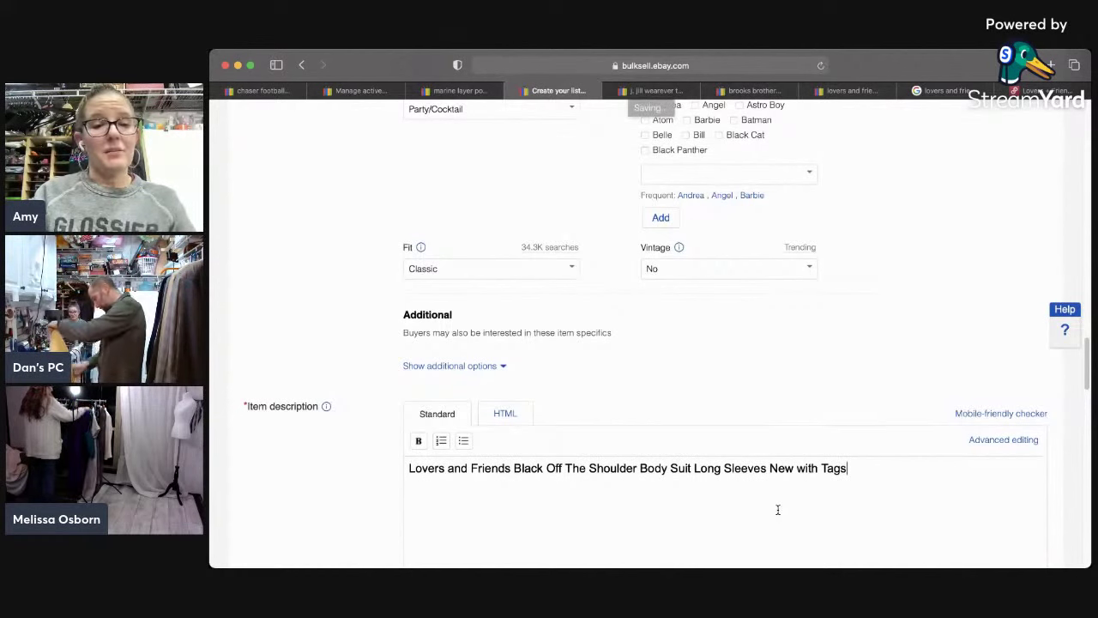
type("Excellent Pre-Owned Condition")
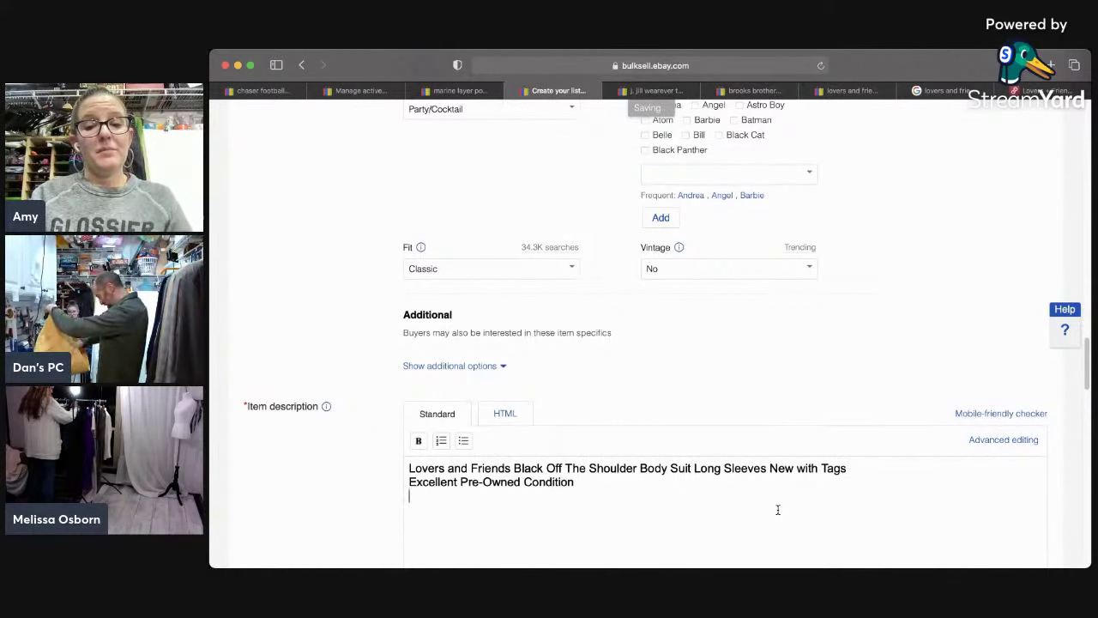
type("No Rips, Stains, or Tears")
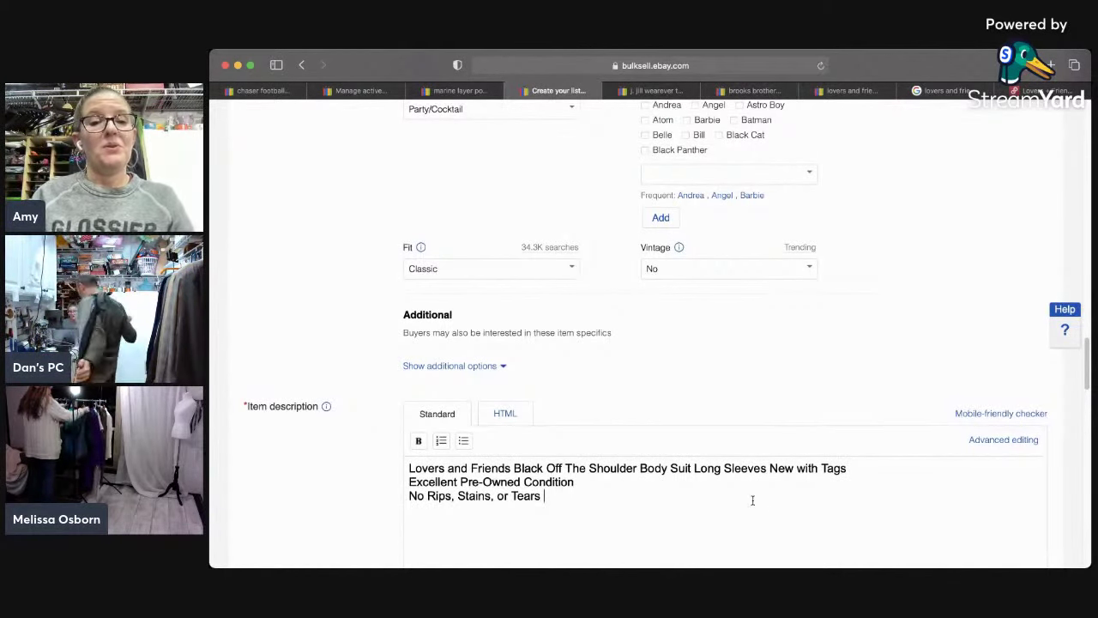
Step: Replace the pre-owned condition and no-rips lines in the description with "Please See Detailed Measurements in the Photos."
left_click_drag(521, 482, 380, 474)
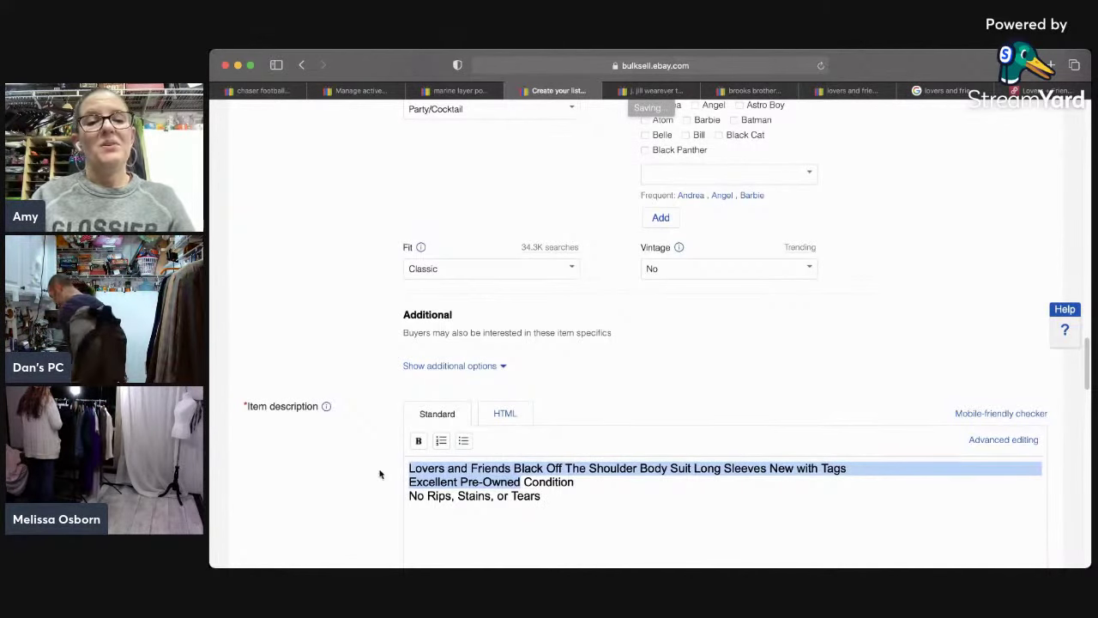
left_click(380, 474)
left_click_drag(522, 482, 370, 480)
key("Left")
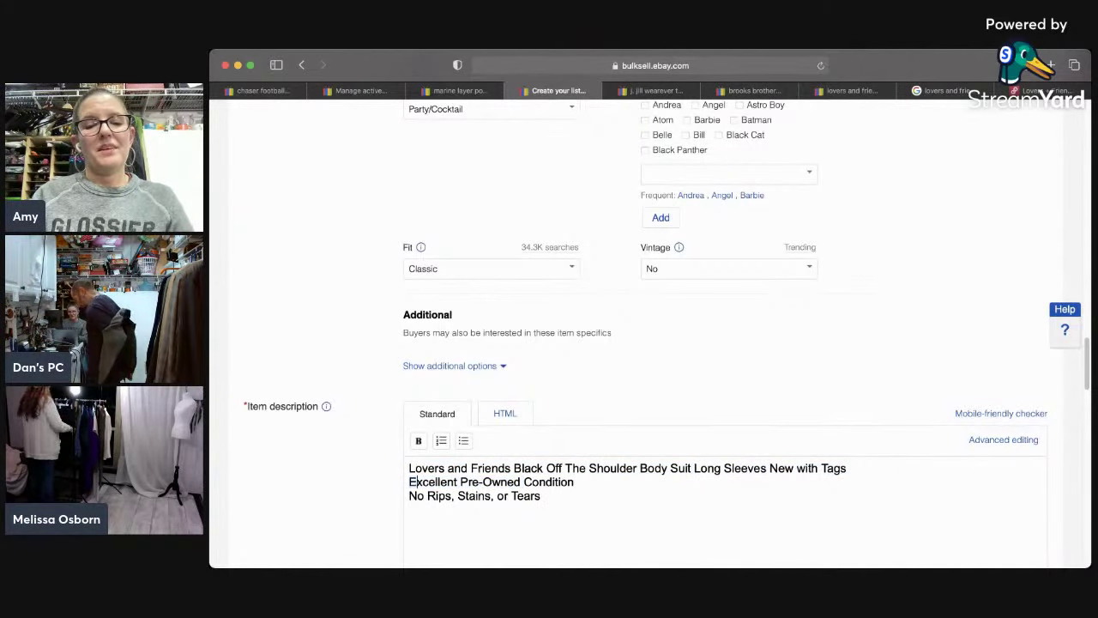
left_click(544, 497, "shift")
key("BackSpace")
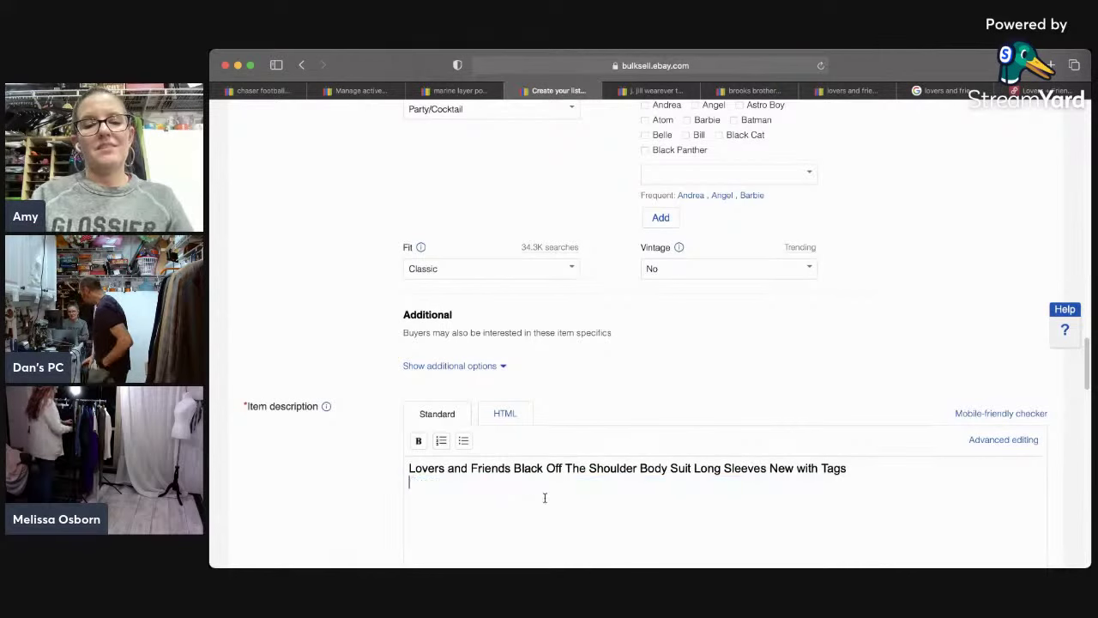
type("ments in the Photos.")
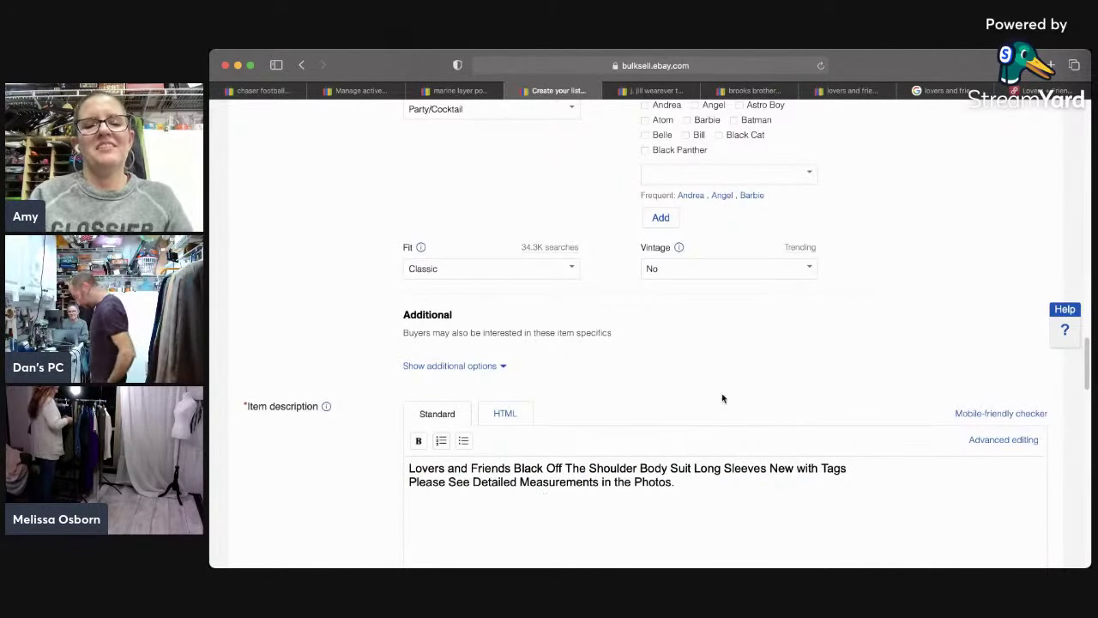
Step: Check the sold Lovers + Friends listings for comparable prices and set the Buy It Now price to $74.95
left_click_drag(1079, 358, 1083, 418)
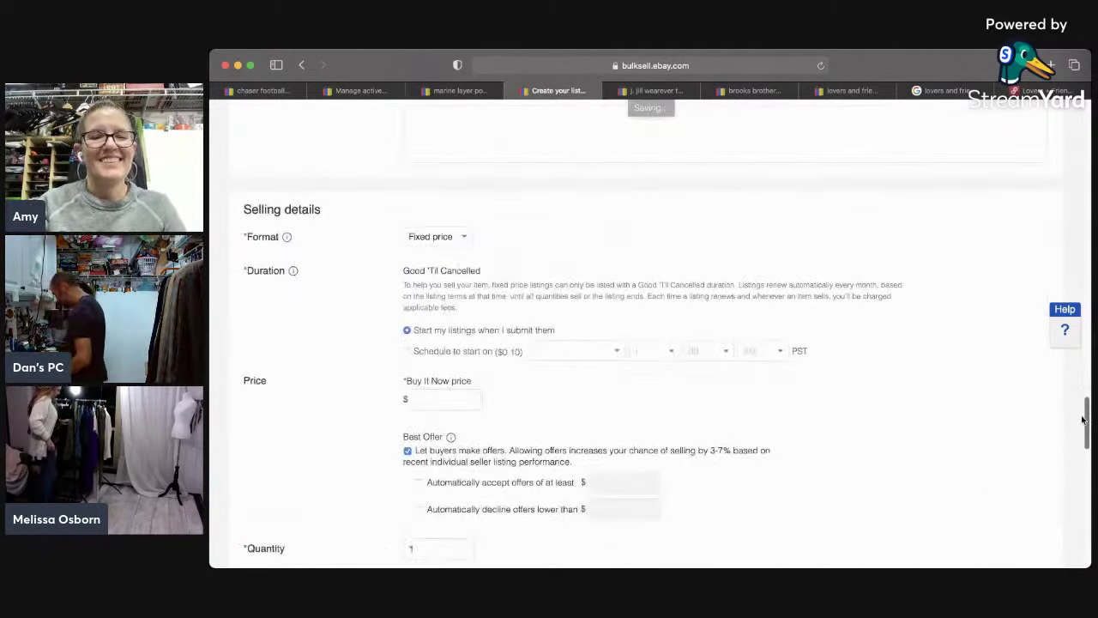
scroll(712, 409, "down", 4)
left_click(443, 212)
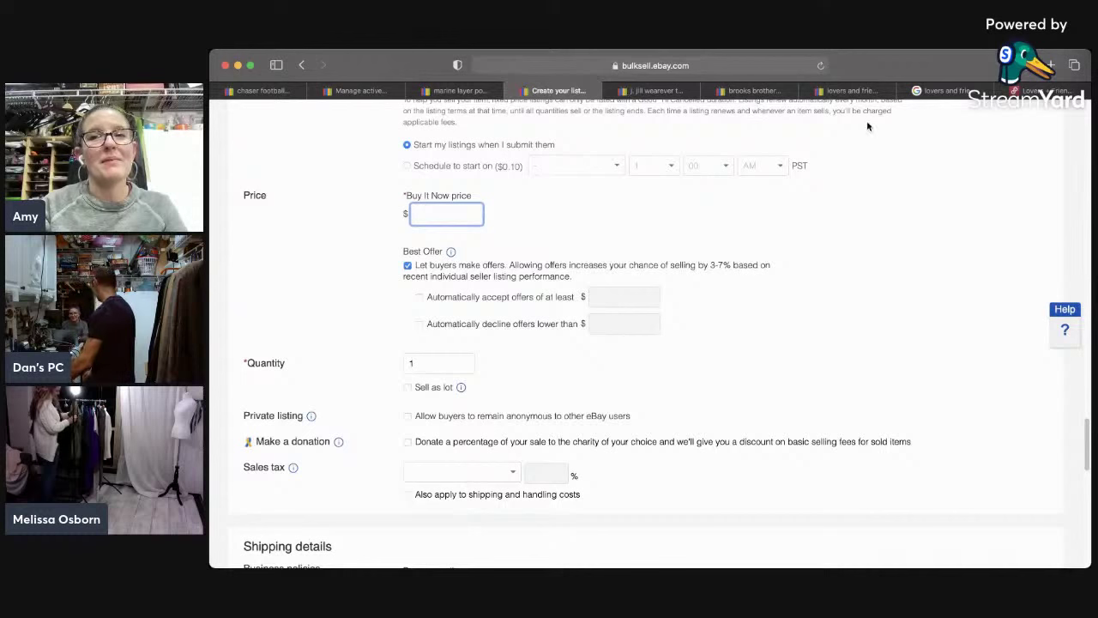
left_click(851, 90)
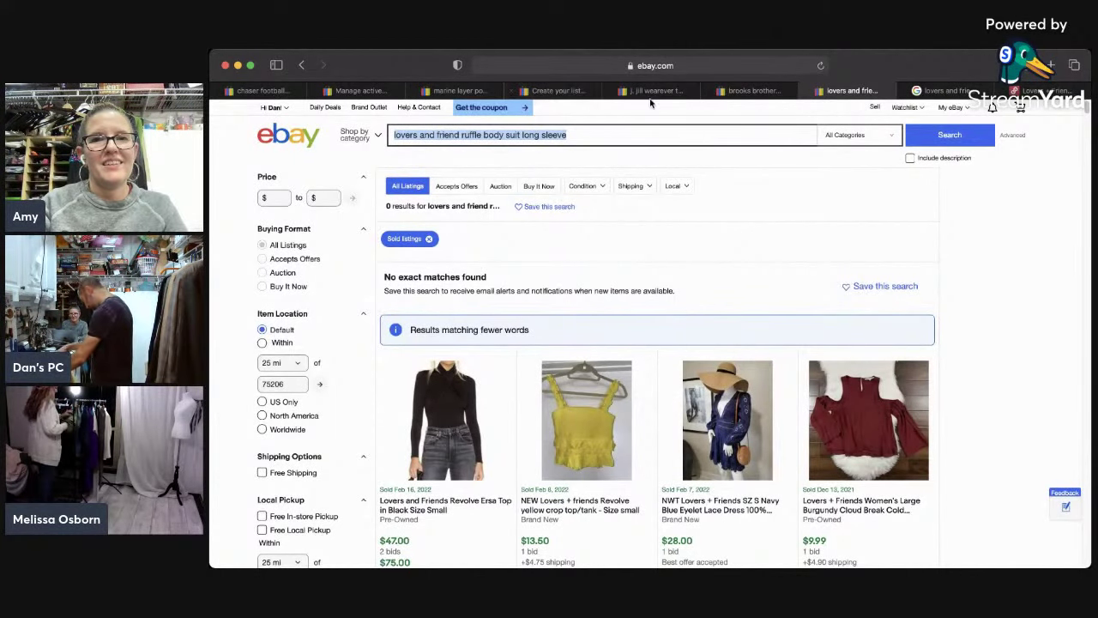
left_click(558, 90)
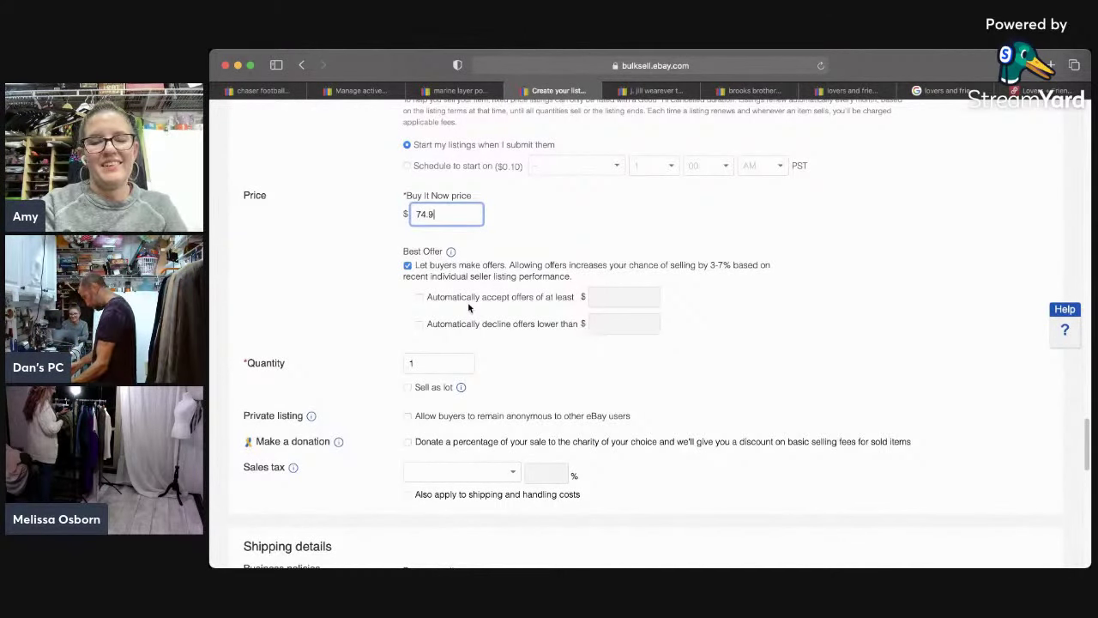
type("5")
Step: Change the listing's shipping policy to FIRST CLASS
scroll(858, 377, "down", 5)
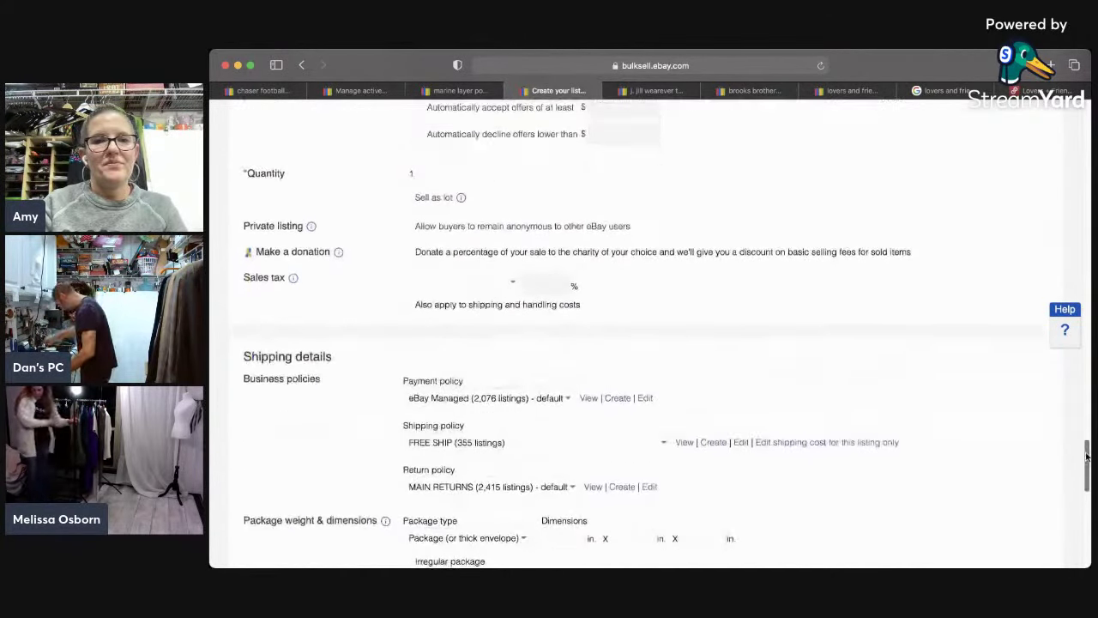
left_click(596, 261)
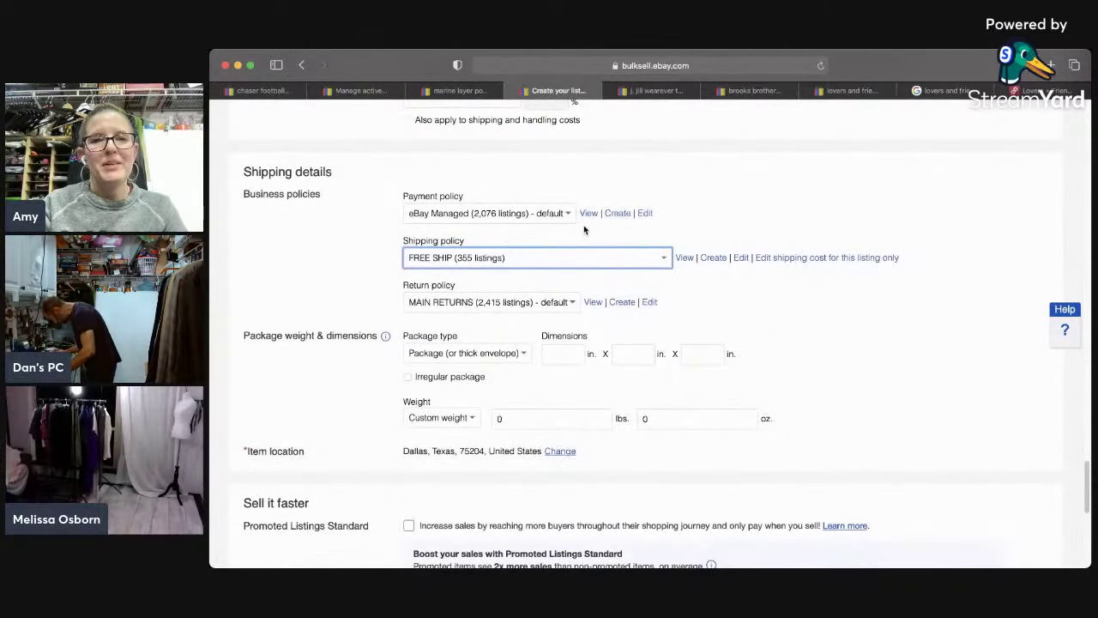
left_click(583, 228)
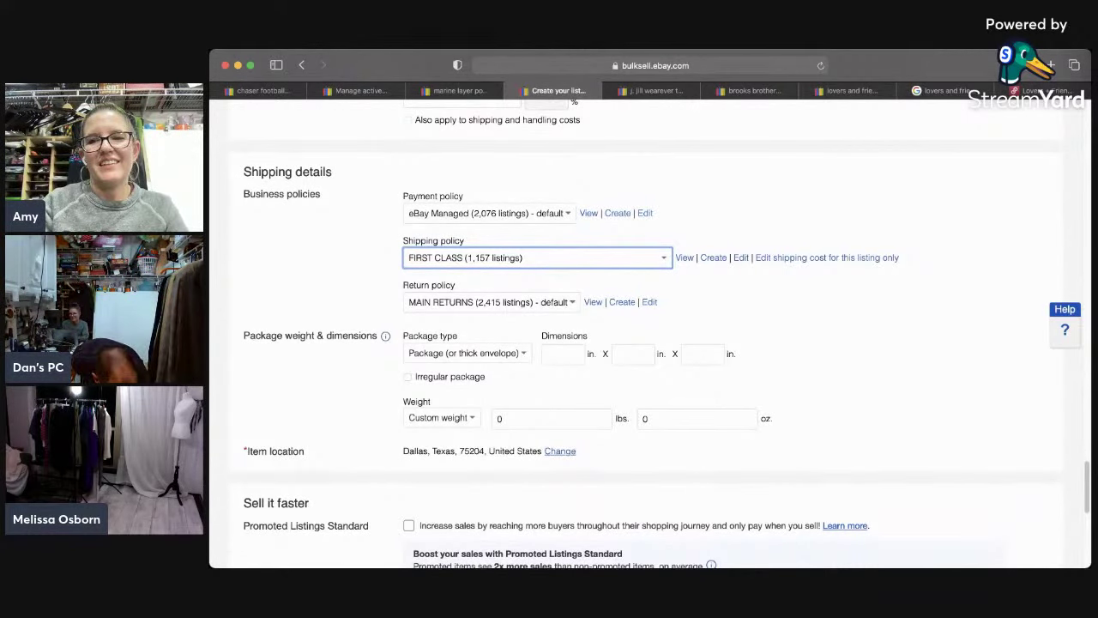
Step: Turn on Promoted Listings Standard for the listing and set its ad rate to 1%
scroll(712, 225, "down", 5)
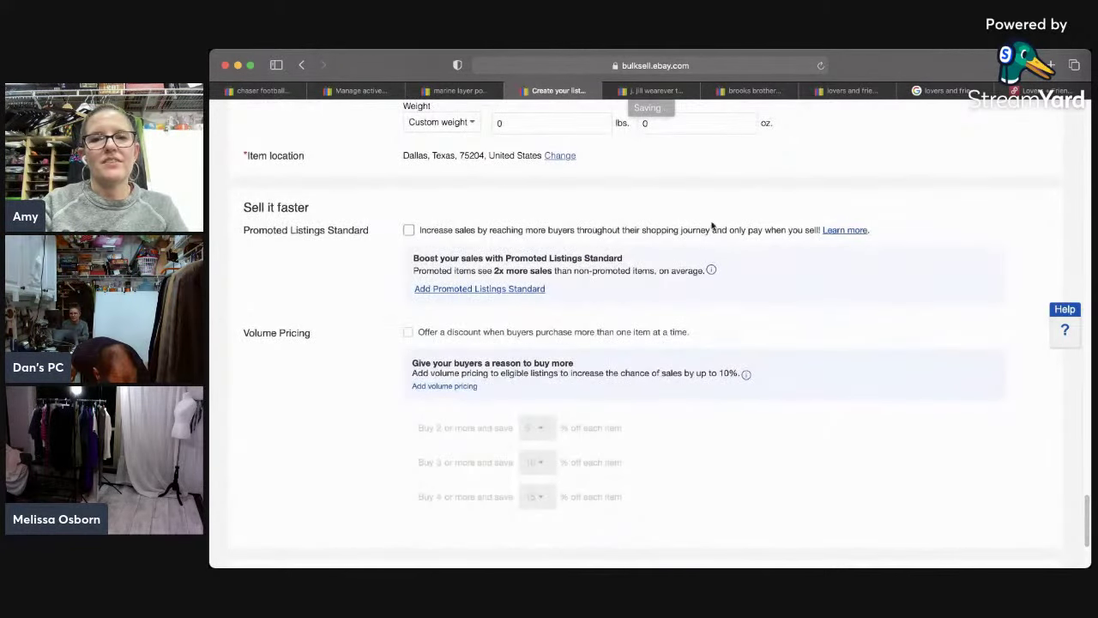
left_click(711, 228)
left_click(471, 280)
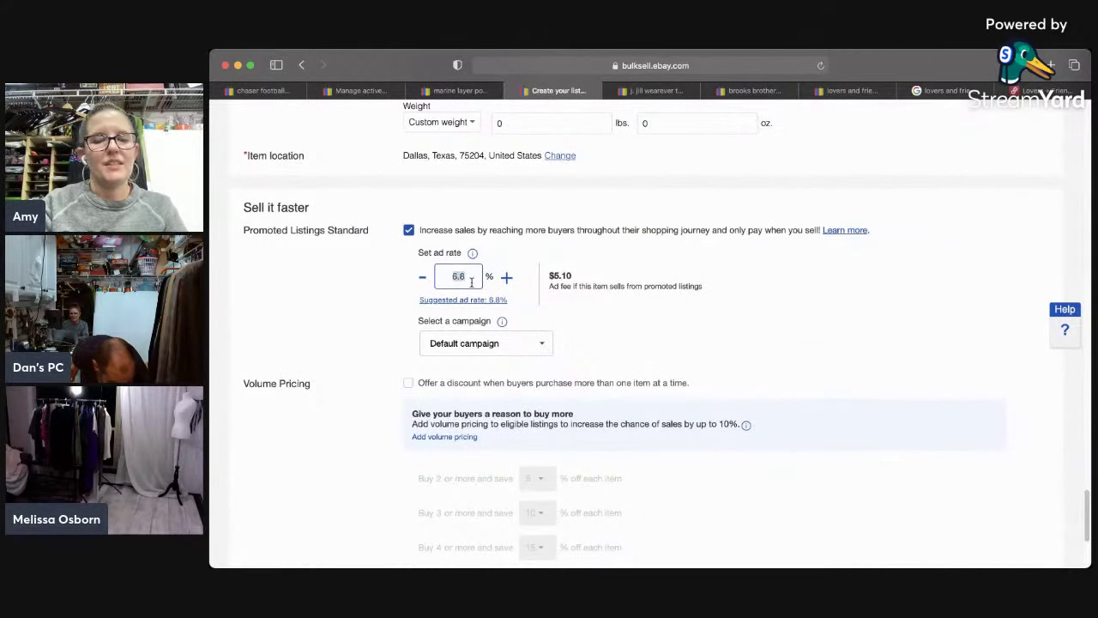
type("1")
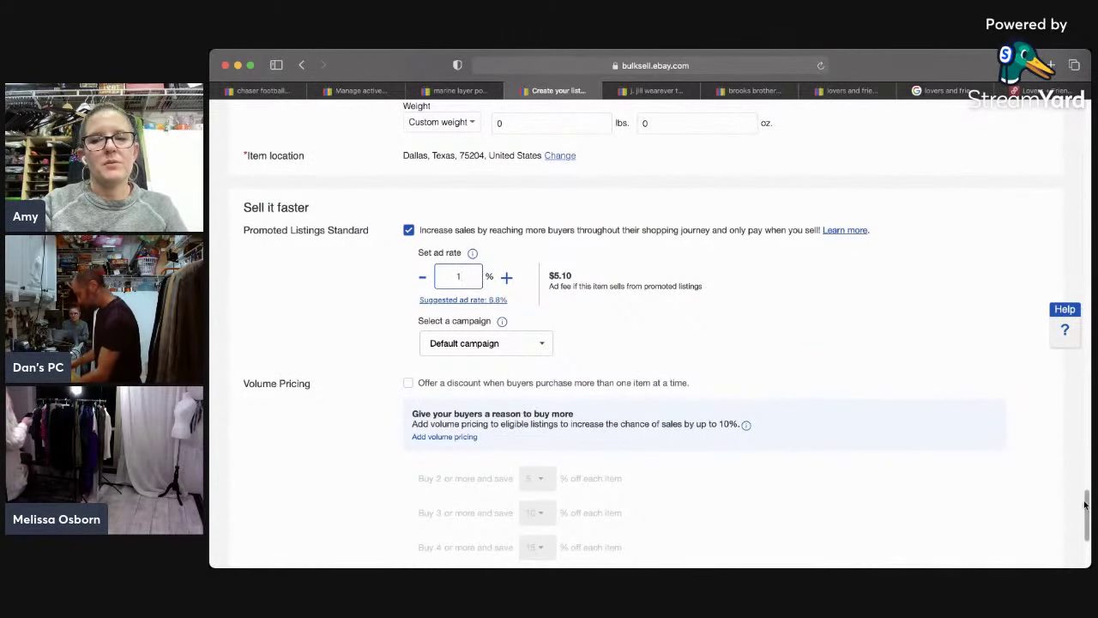
scroll(502, 487, "down", 3)
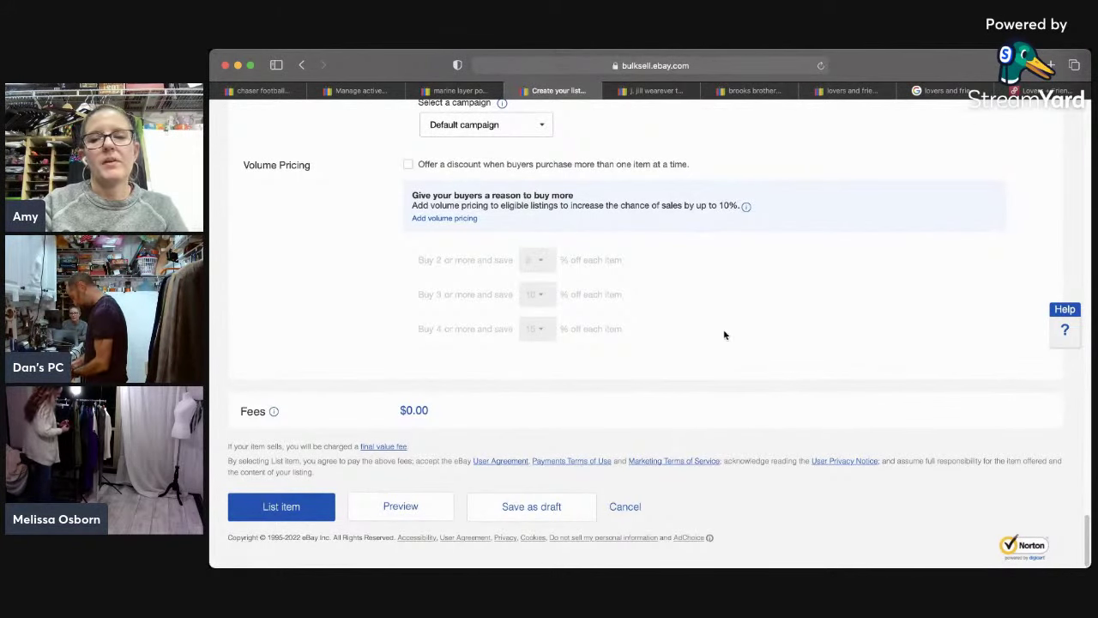
Step: Add the ten bodysuit photos to the listing and preview one of the hanger shots
left_click_drag(1086, 542, 1086, 197)
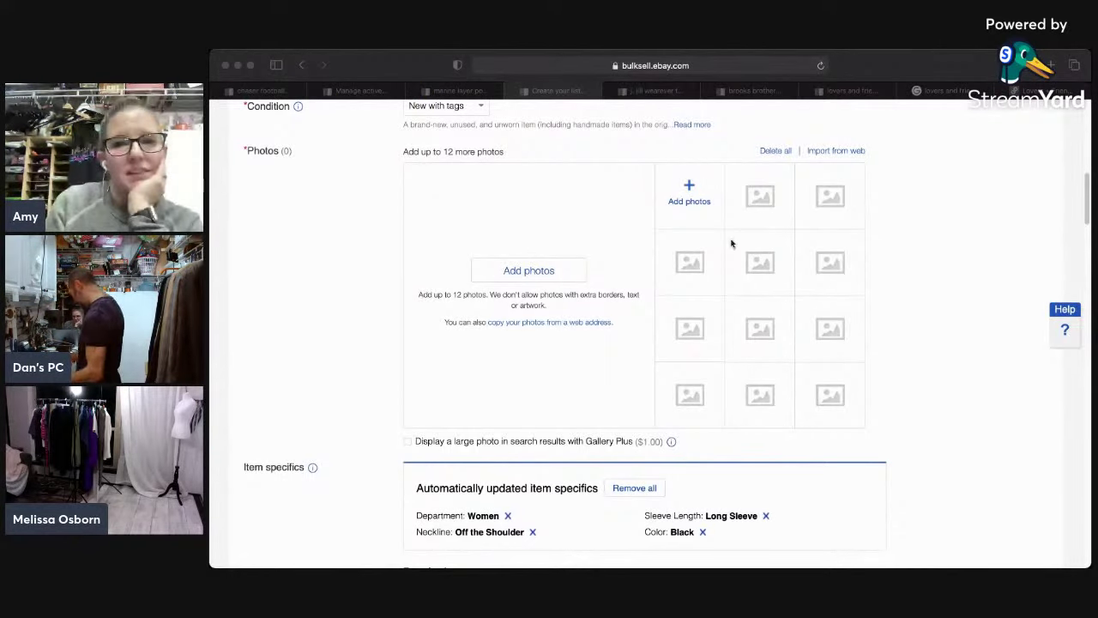
left_click_drag(685, 199, 685, 199)
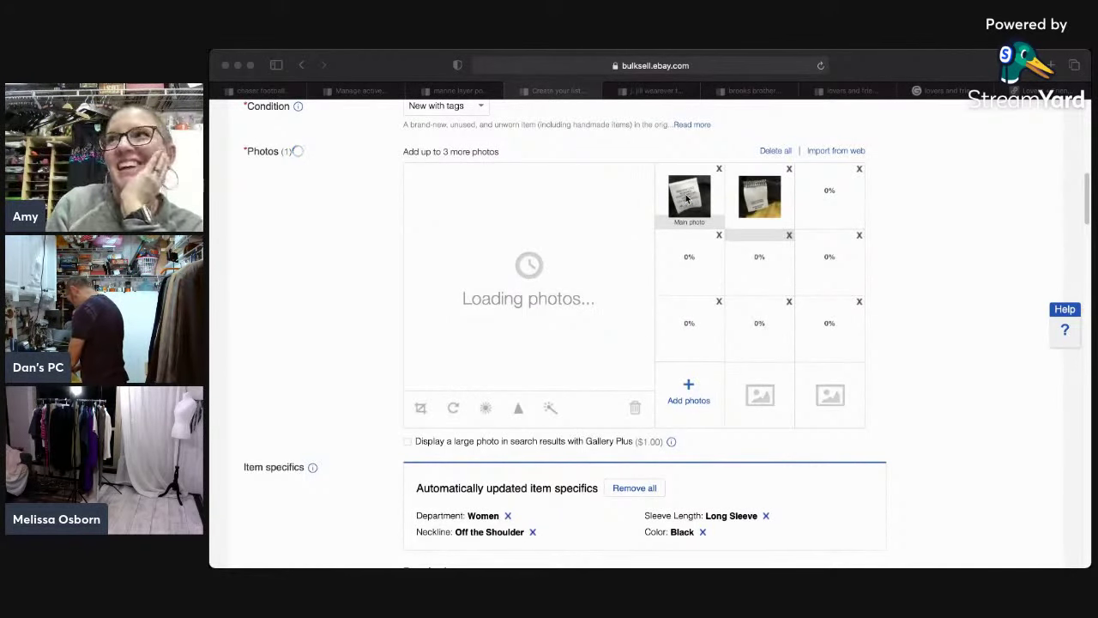
left_click(900, 178)
left_click(843, 196)
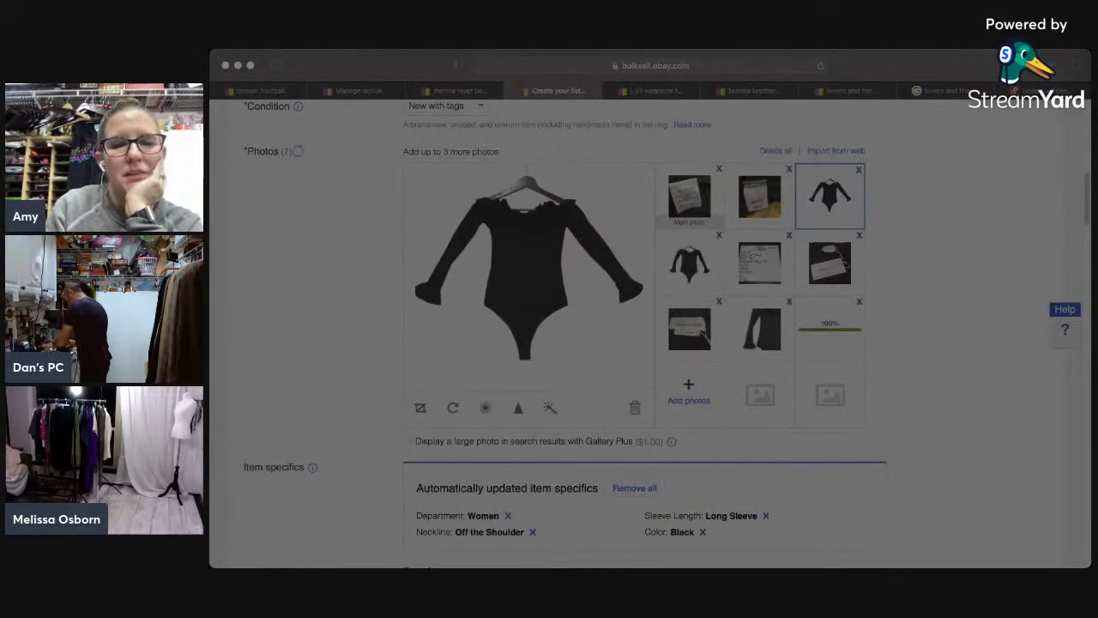
left_click(527, 254)
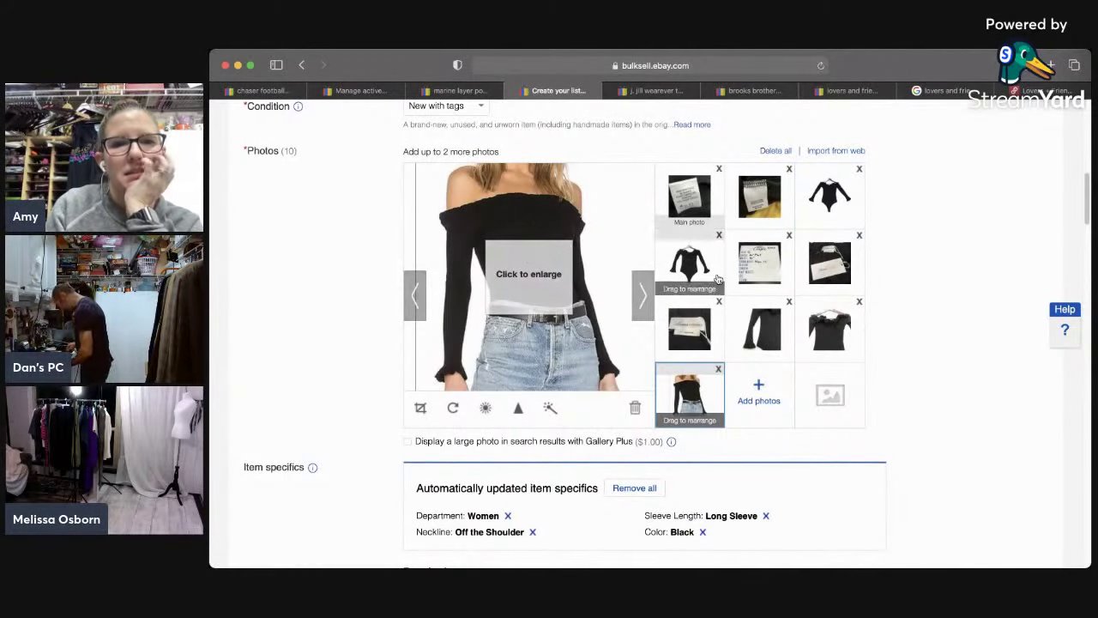
Step: Reorder the photos so the model shot is the main photo, followed by the two hanger shots with the larger one first
left_click_drag(697, 386, 688, 197)
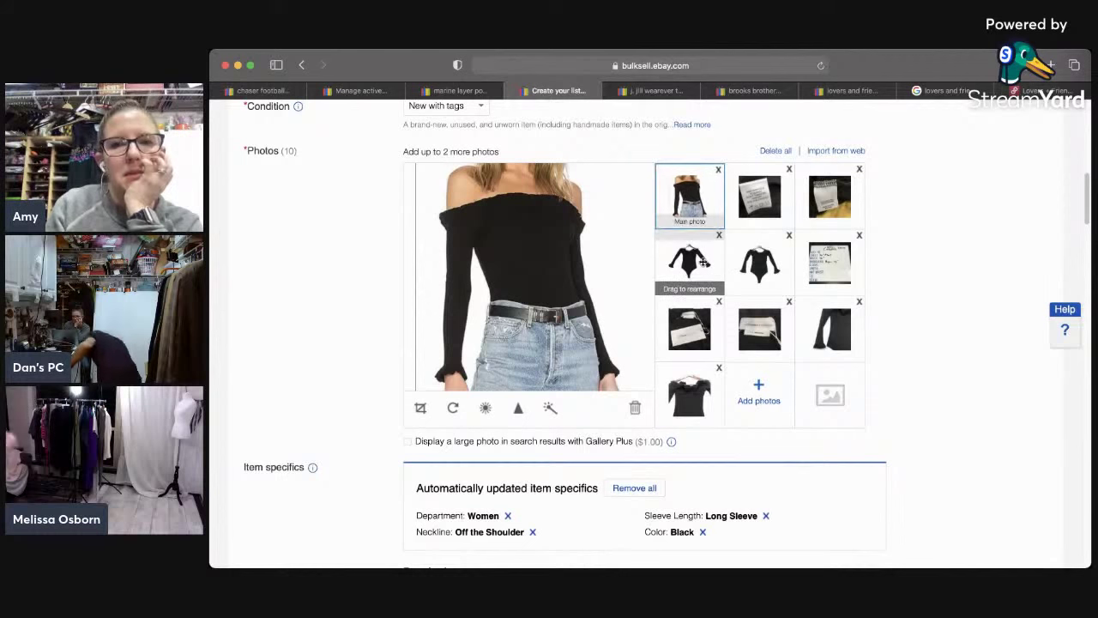
left_click_drag(702, 261, 759, 195)
left_click_drag(759, 262, 829, 196)
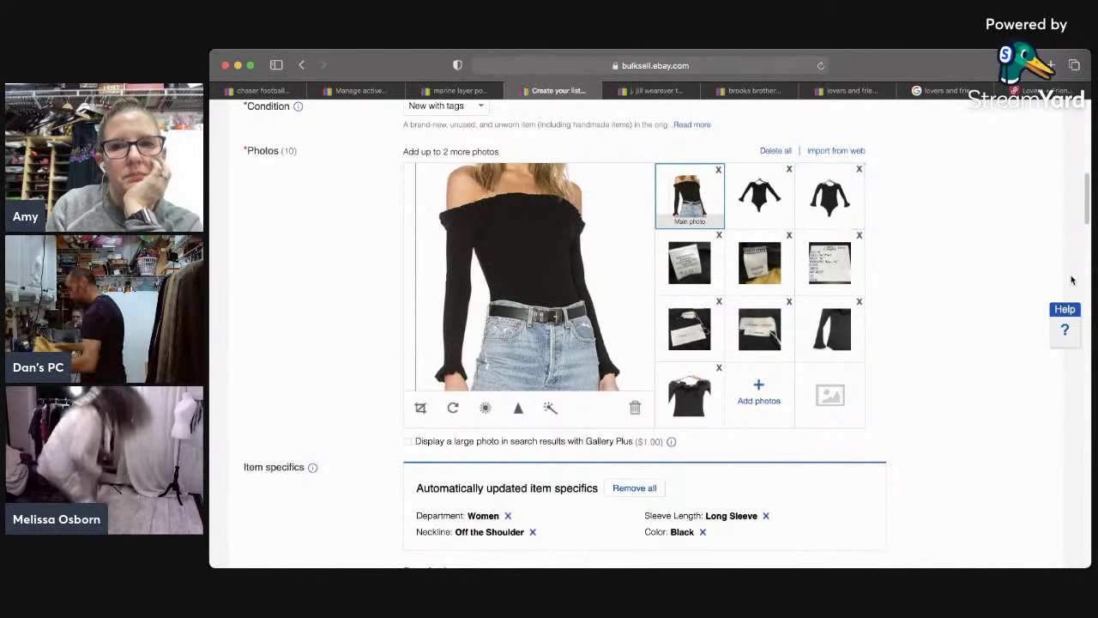
left_click(760, 196)
left_click(821, 202)
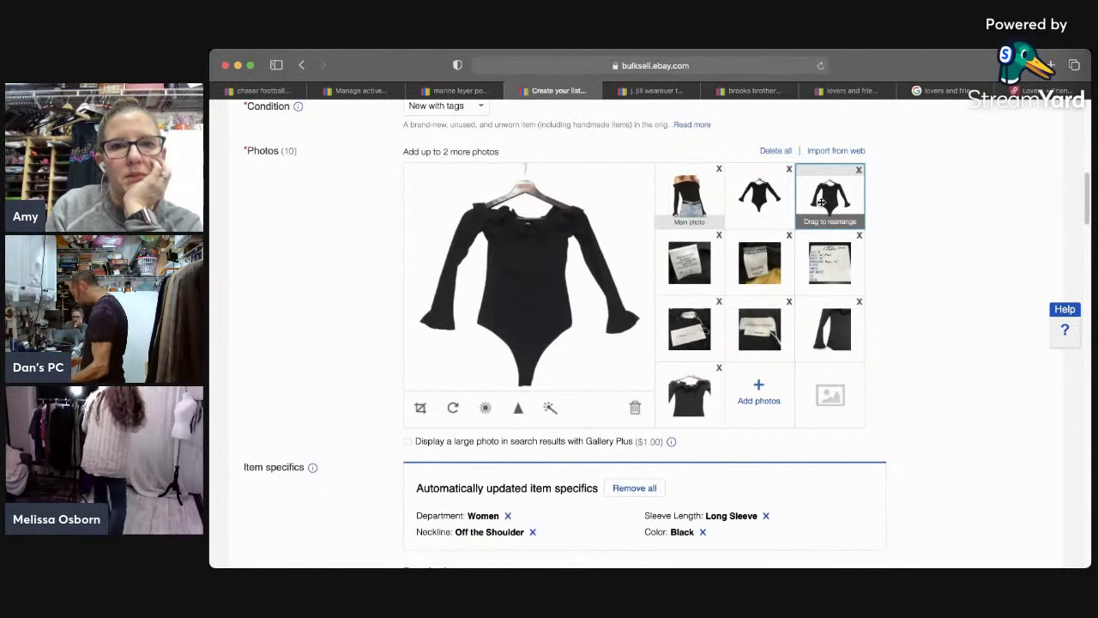
left_click_drag(821, 202, 760, 195)
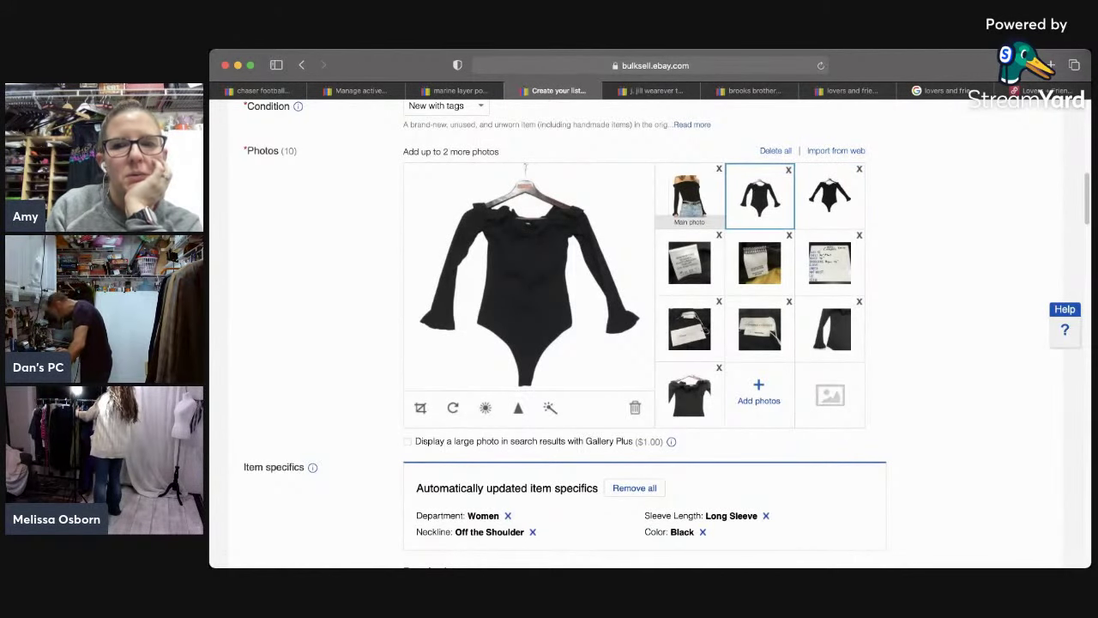
Step: Publish the bodysuit listing and finish without creating another one from the confirmation
scroll(1071, 421, "down", 15)
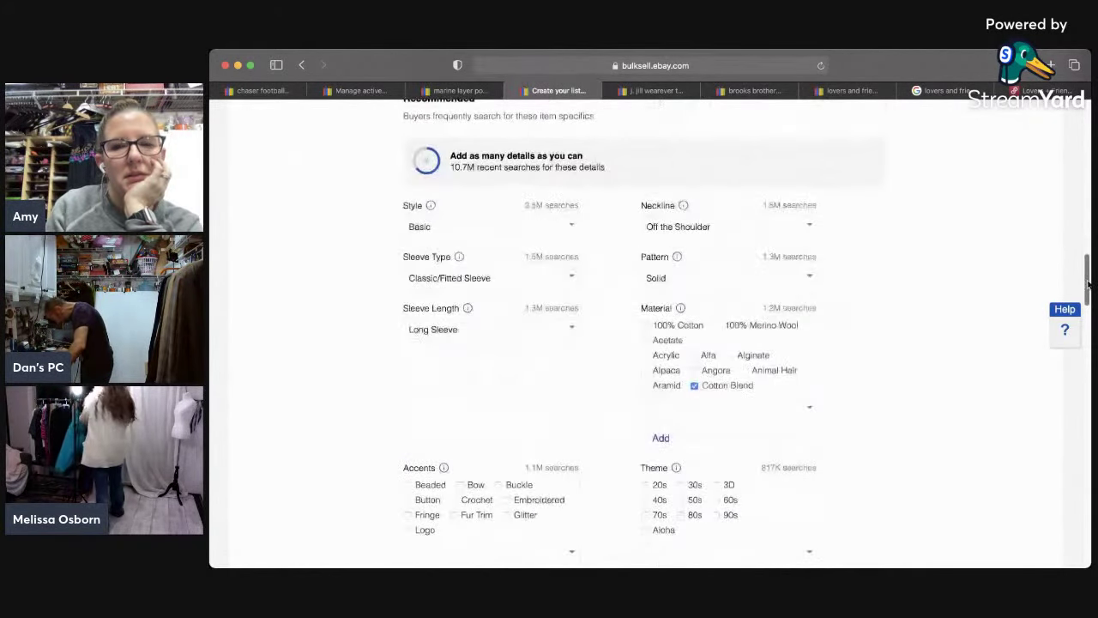
scroll(1071, 421, "down", 15)
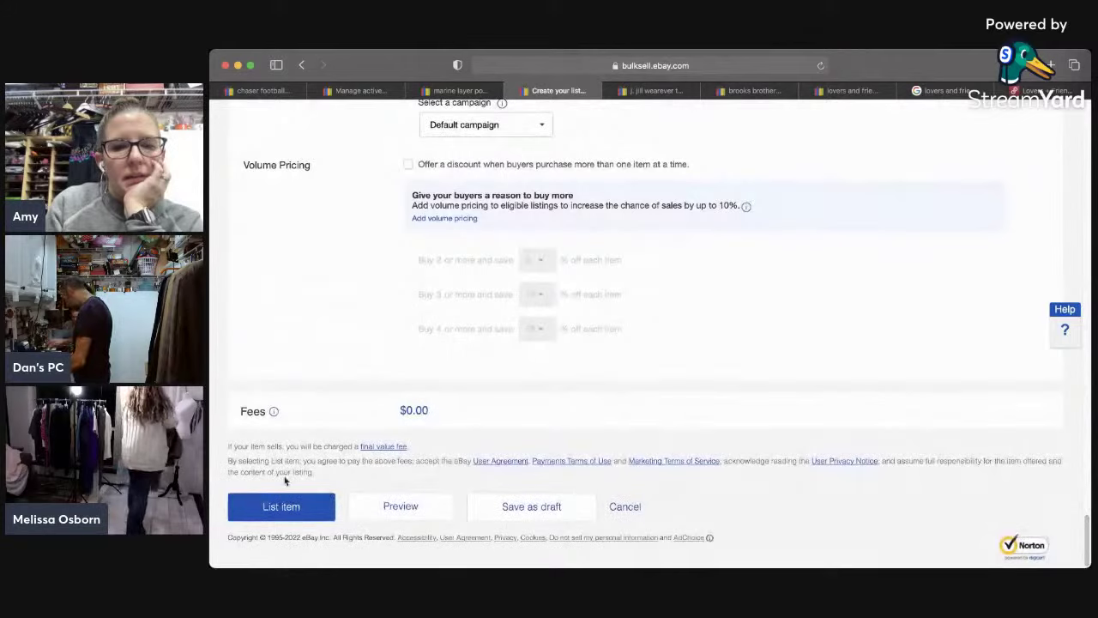
left_click(303, 512)
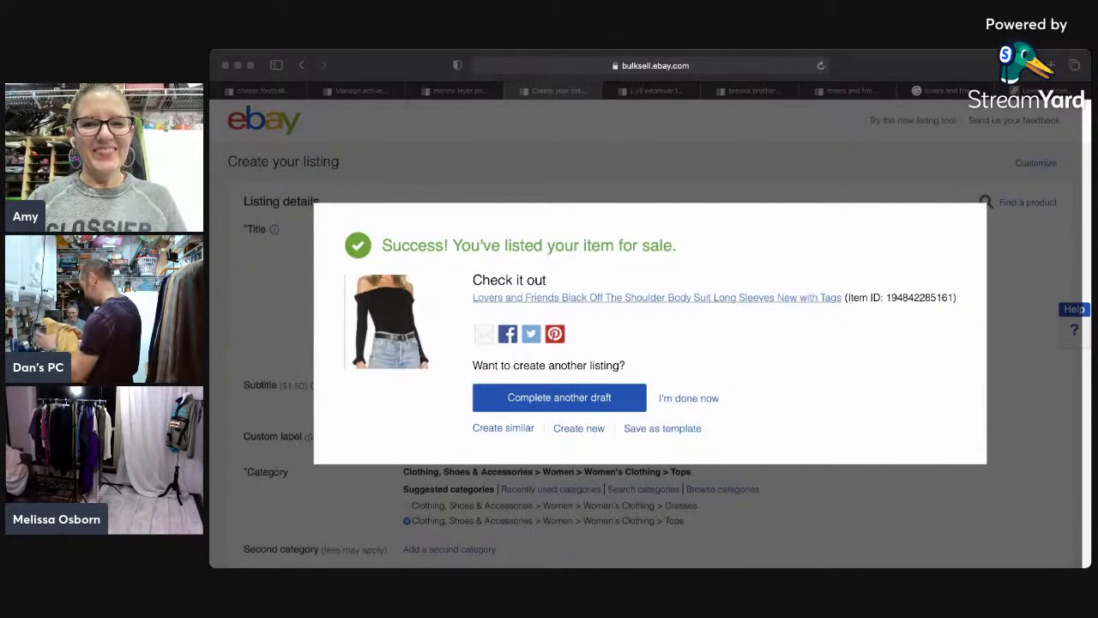
left_click(760, 334)
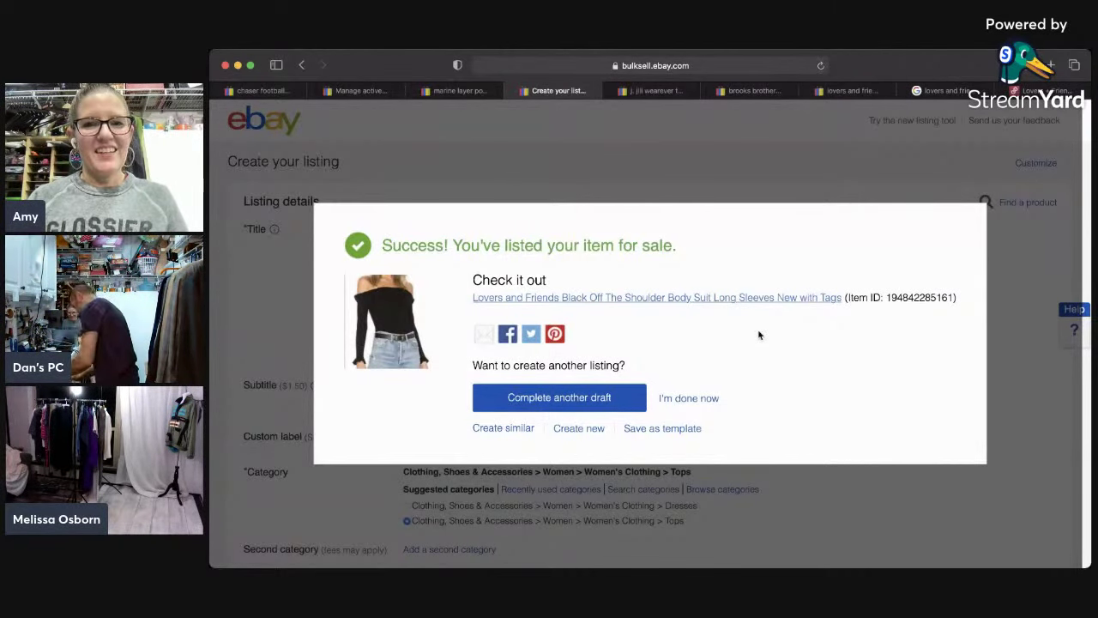
left_click(703, 397)
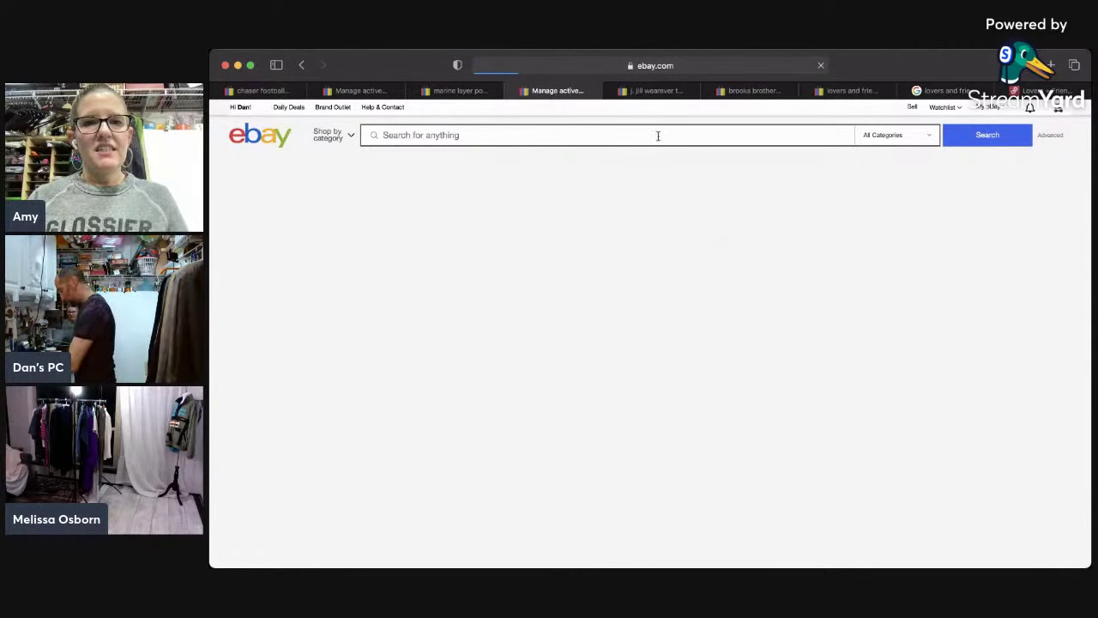
Step: Search eBay for "vintage ambercrombie and fitch yellow peacoat" and browse the results
type("in")
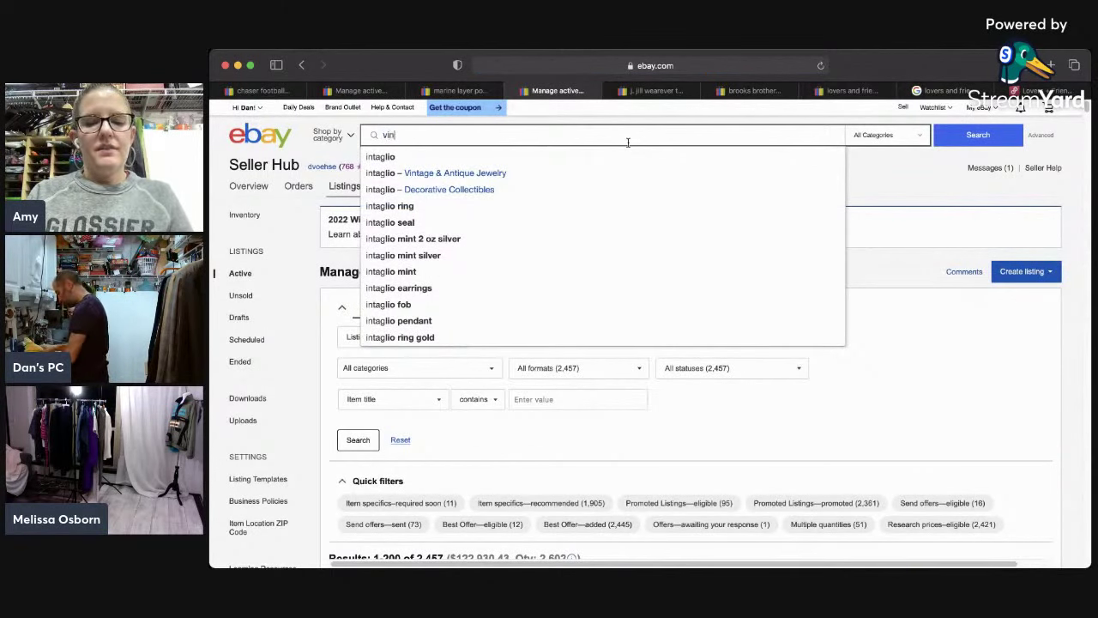
type("tagtage ambercrom")
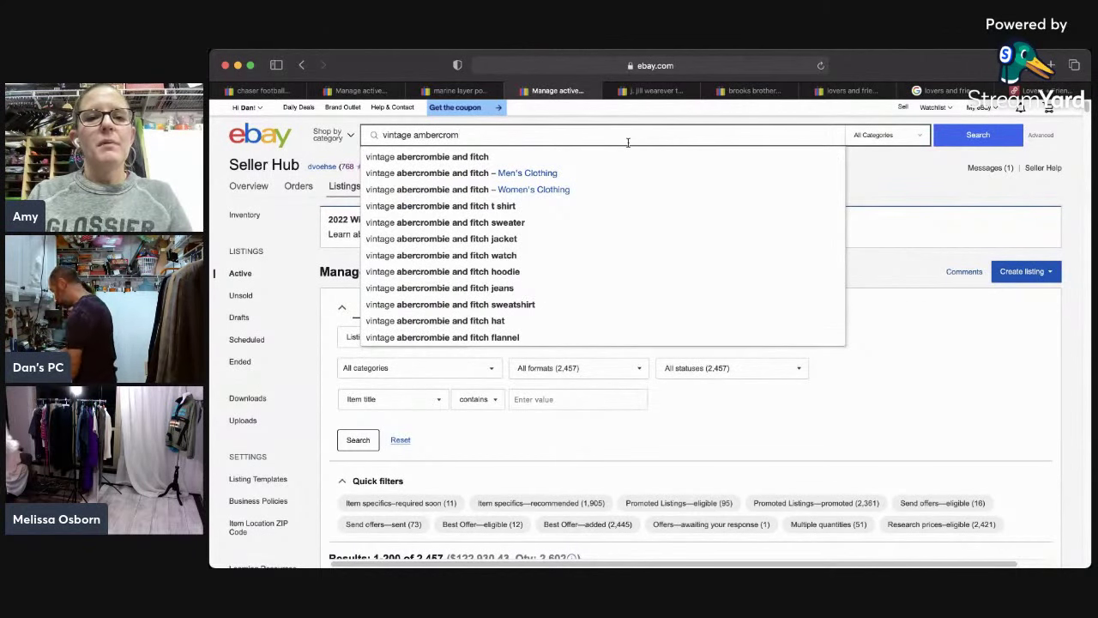
type("b")
type("i")
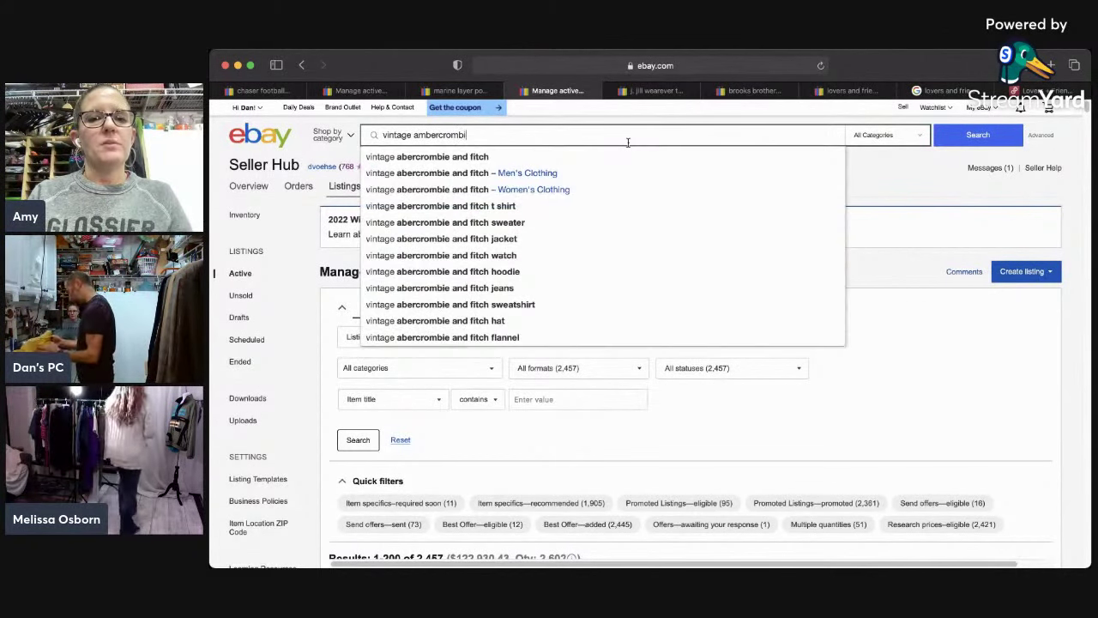
type("e and fitch ")
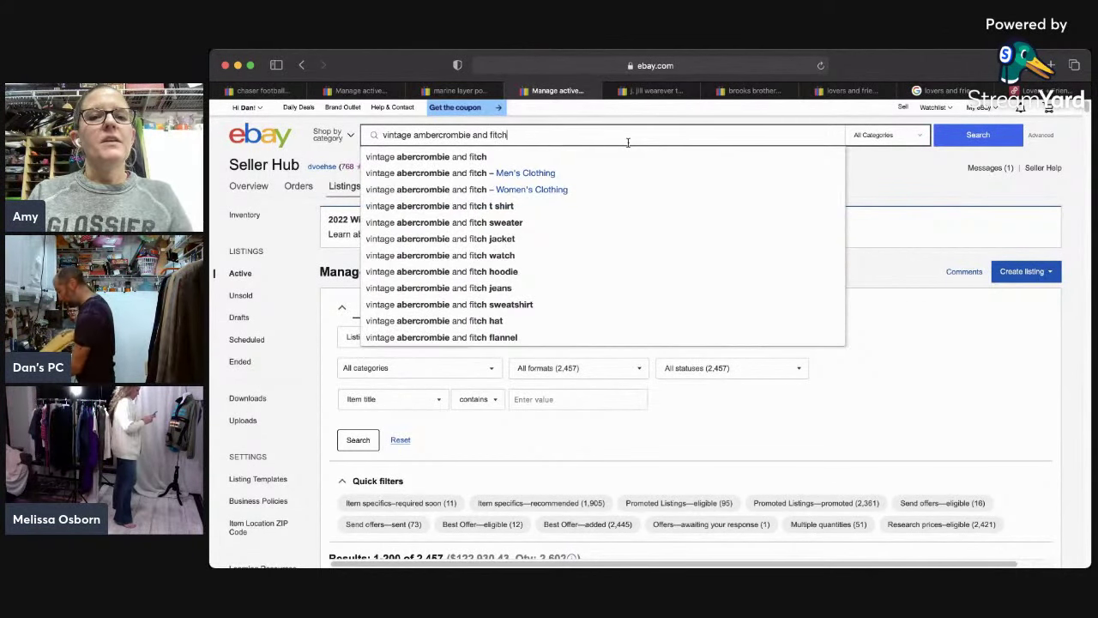
type("yellow ")
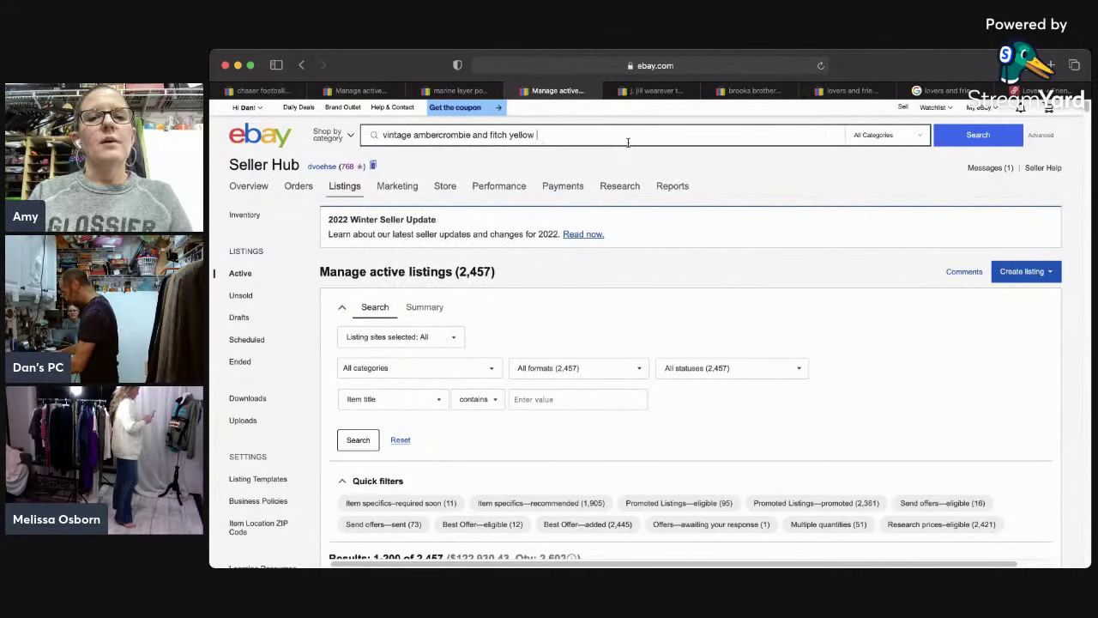
type("peacoat")
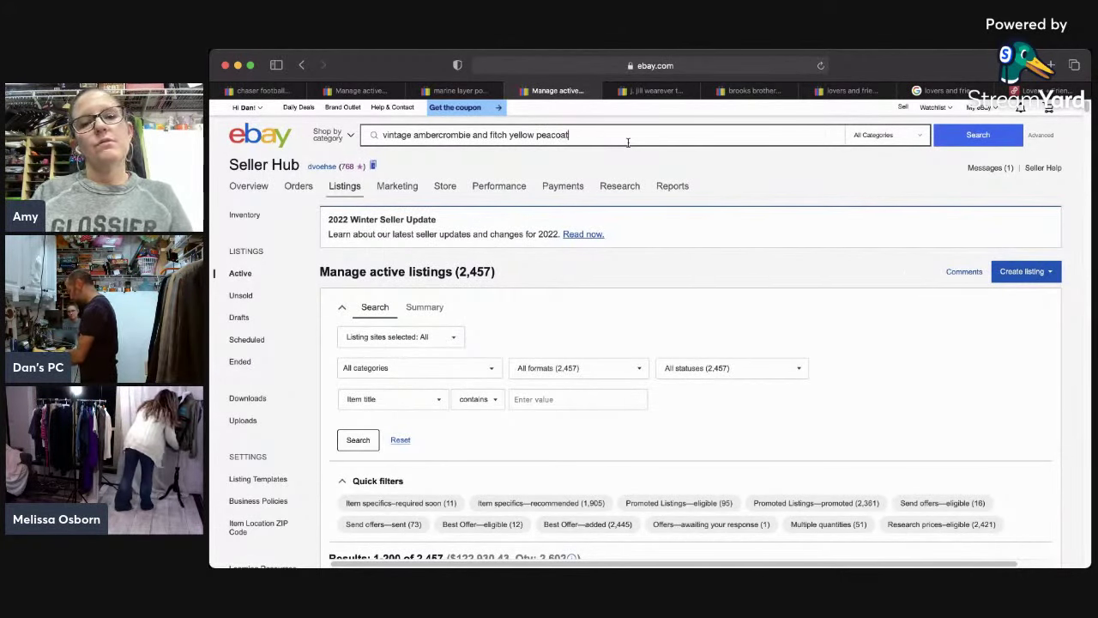
key("Return")
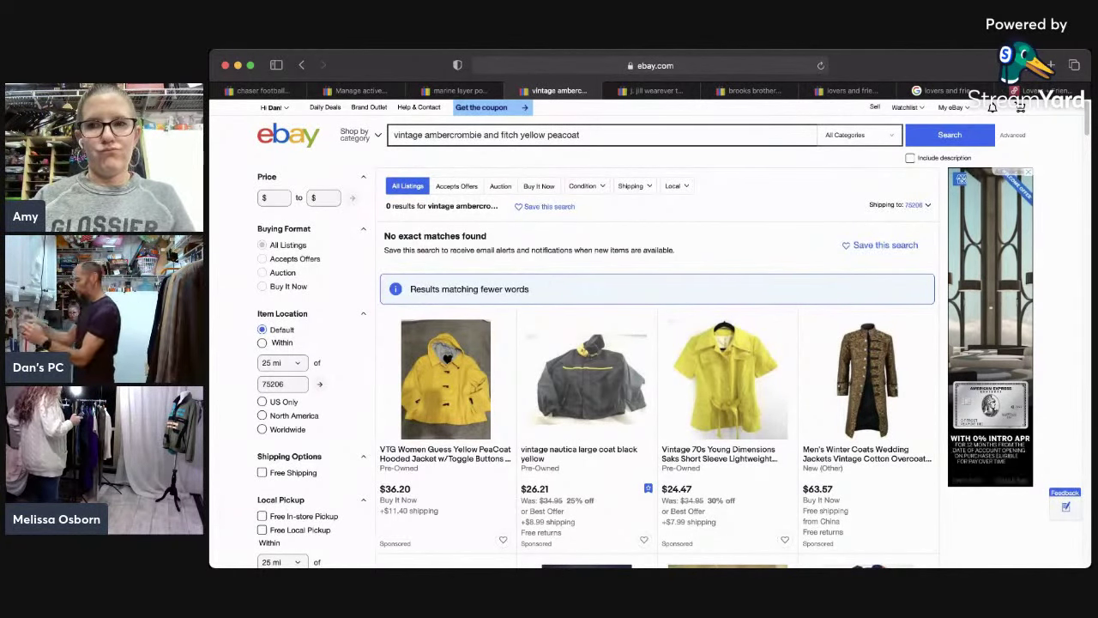
left_click_drag(1087, 128, 1082, 193)
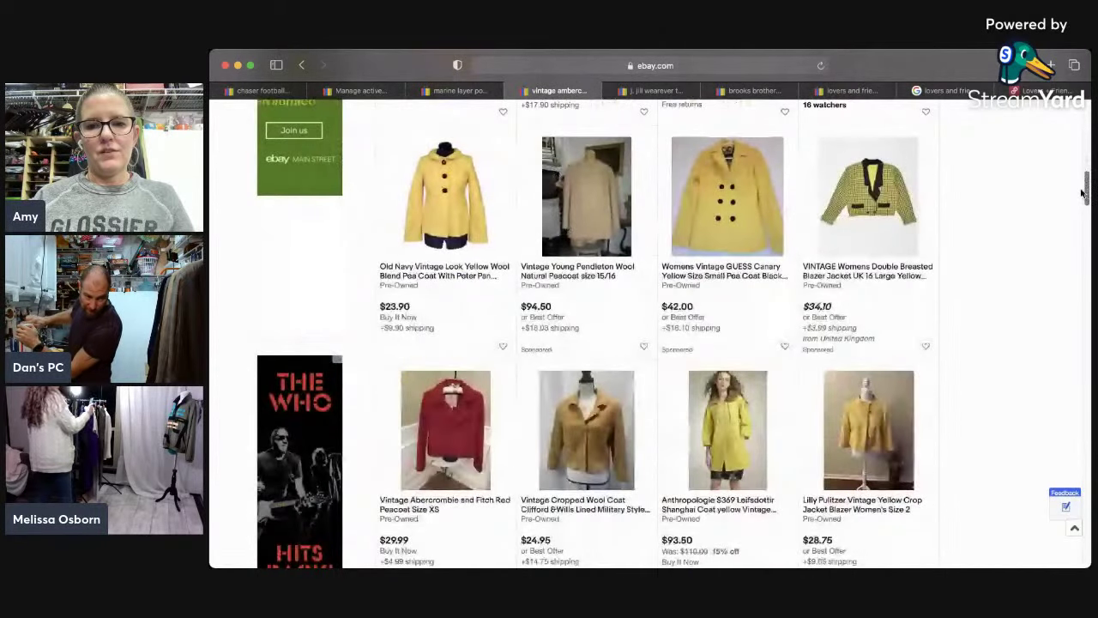
scroll(1083, 194, "up", 15)
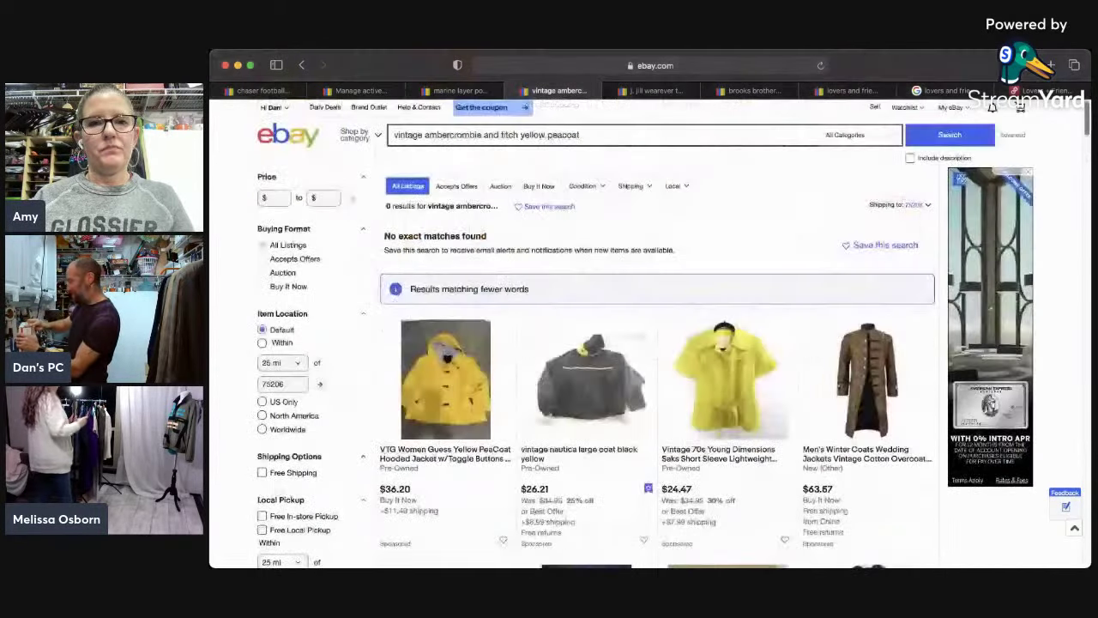
Step: Remove "yellow" from the search and look for "vintage ambercrombie and fitch peacoat"
left_click(544, 134)
key("BackSpace")
key("BackSpace")
key("BackSpace")
key("BackSpace")
key("BackSpace")
key("BackSpace")
key("Return")
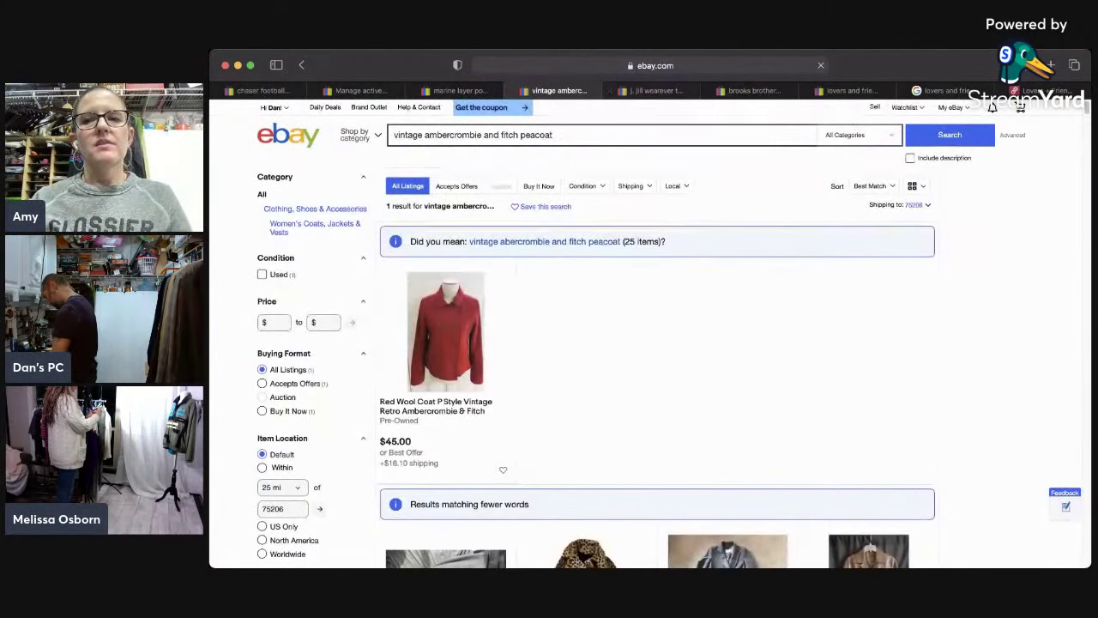
Step: Browse the active peacoat results, check the sold items, and return to the active listings
scroll(632, 251, "down", 2)
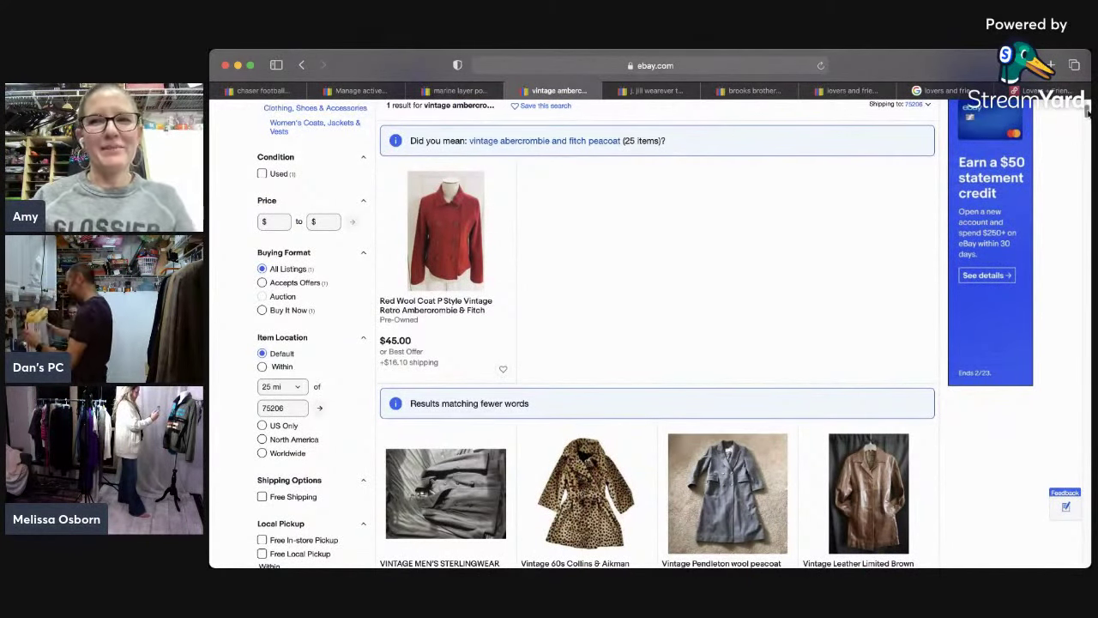
scroll(1086, 116, "down", 8)
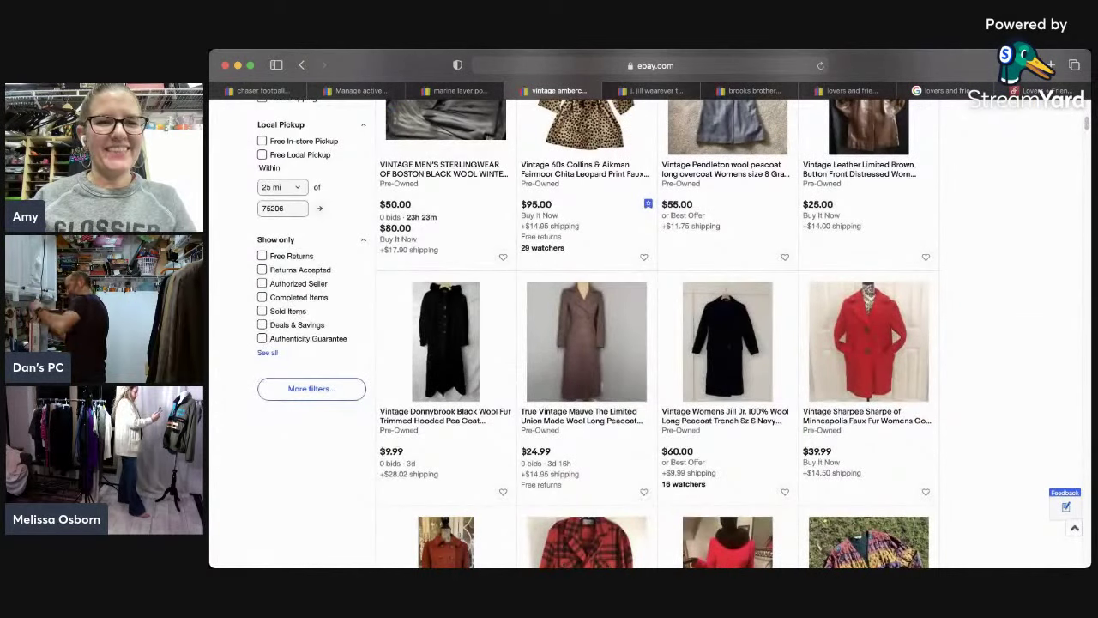
left_click(301, 311)
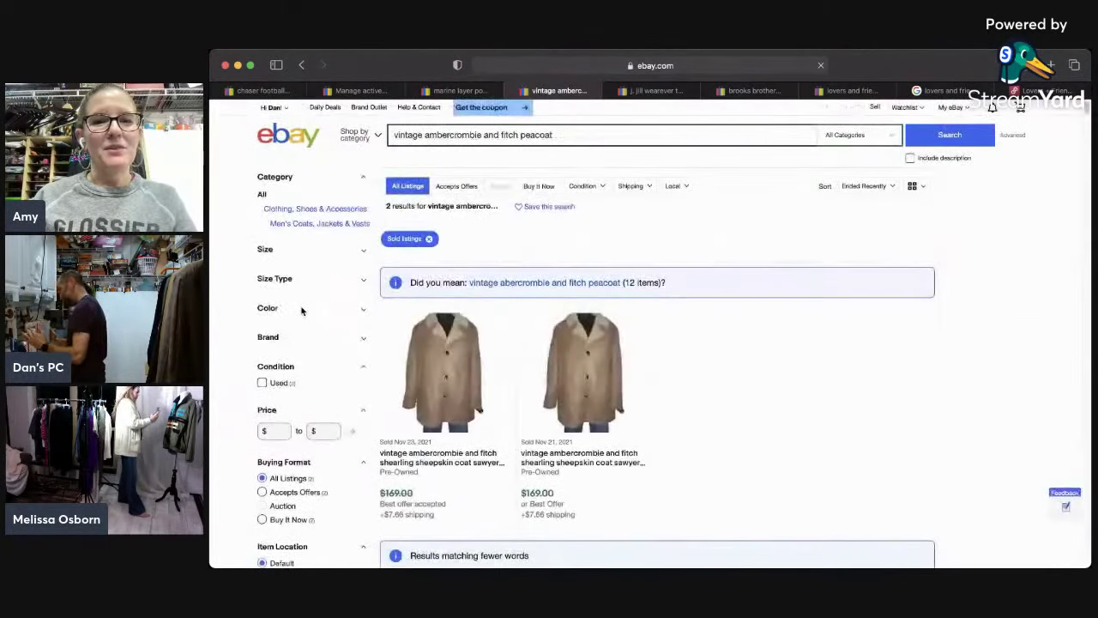
left_click(301, 67)
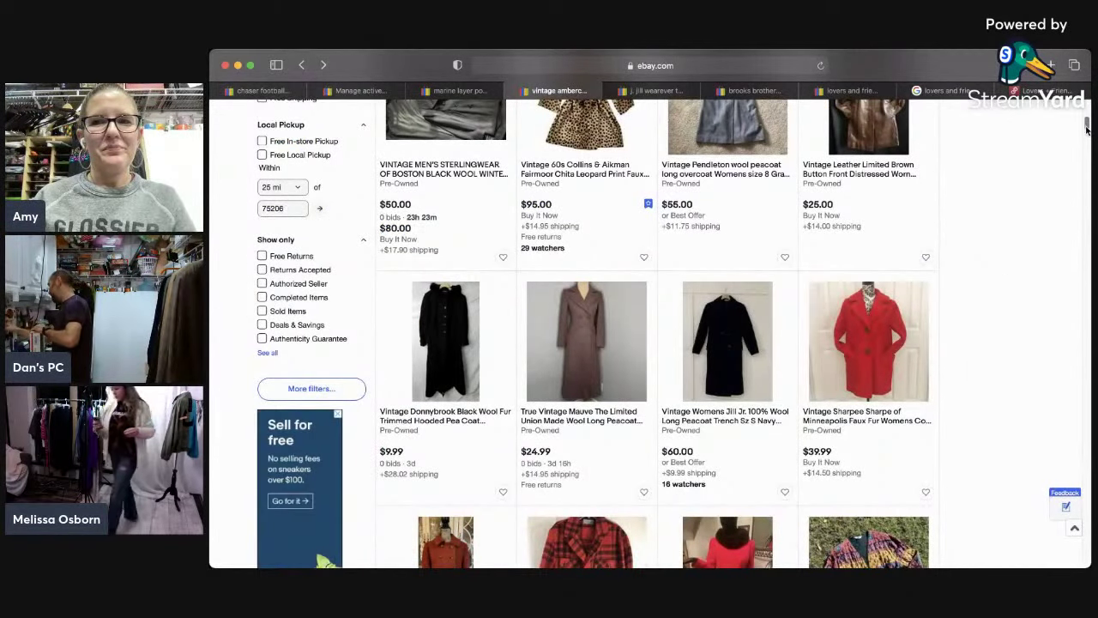
scroll(463, 453, "up", 10)
Step: Start a listing based on the red wool Ambercrombie & Fitch coat and remove "Red Wool Coat P Style" from its title
left_click(464, 409)
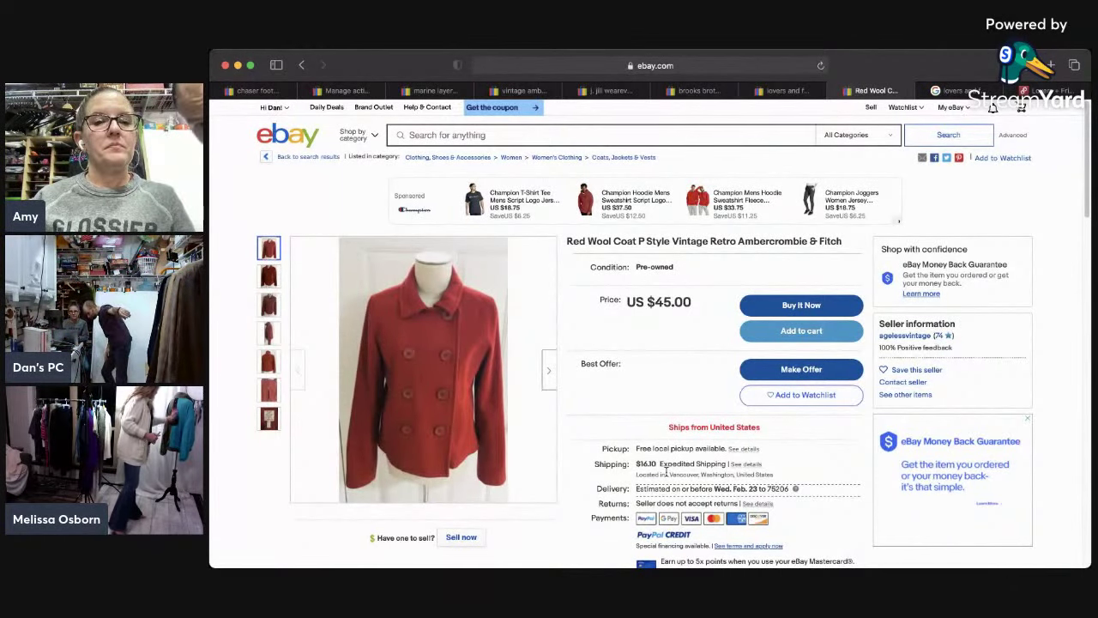
left_click(446, 537)
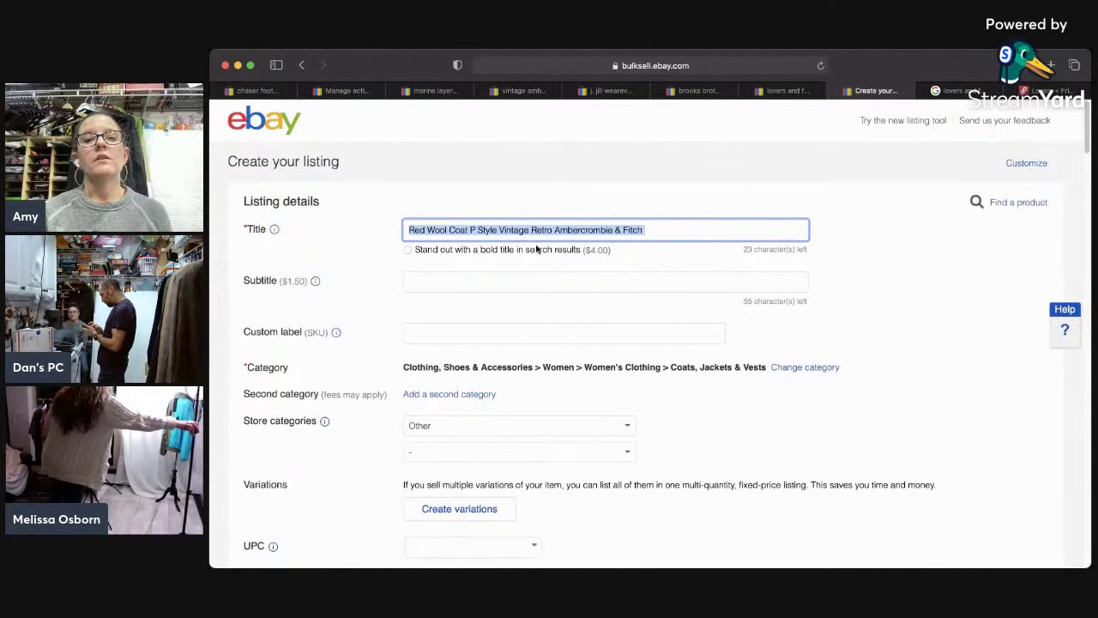
left_click_drag(496, 229, 356, 217)
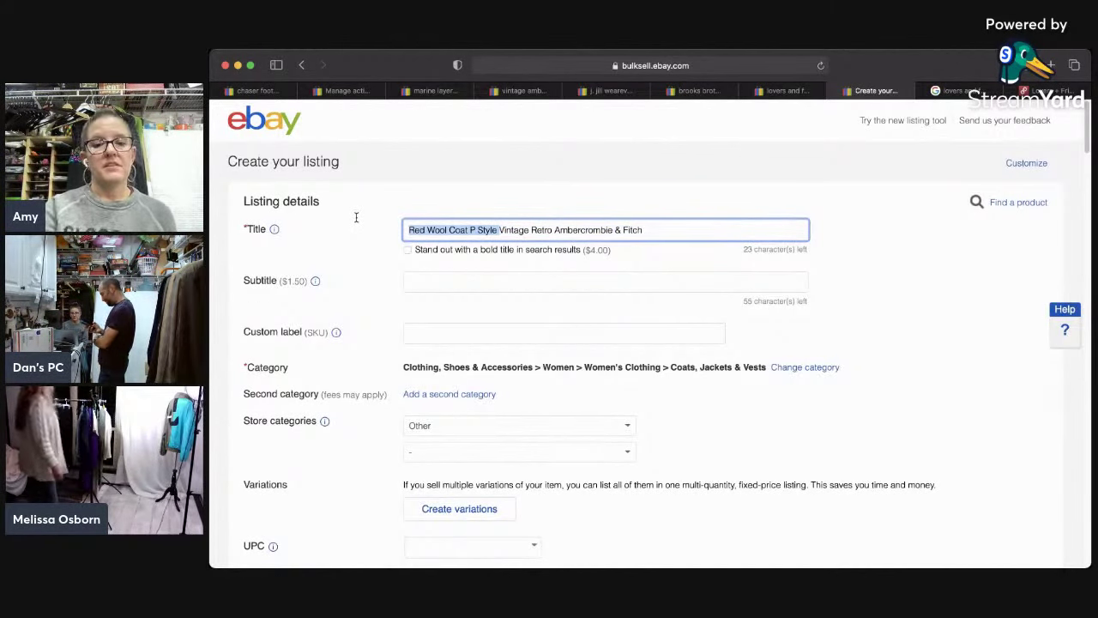
key("BackSpace")
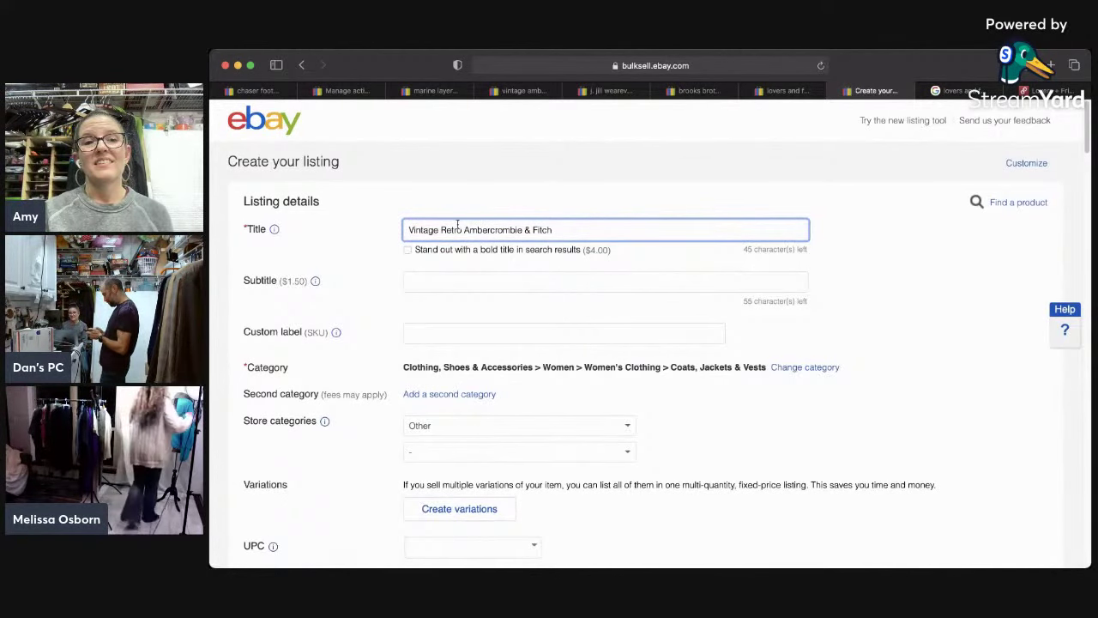
Step: Restore the deleted title wording and move "Vintage Retro" to directly after "Ambercrombie & Fitch"
key("super+z")
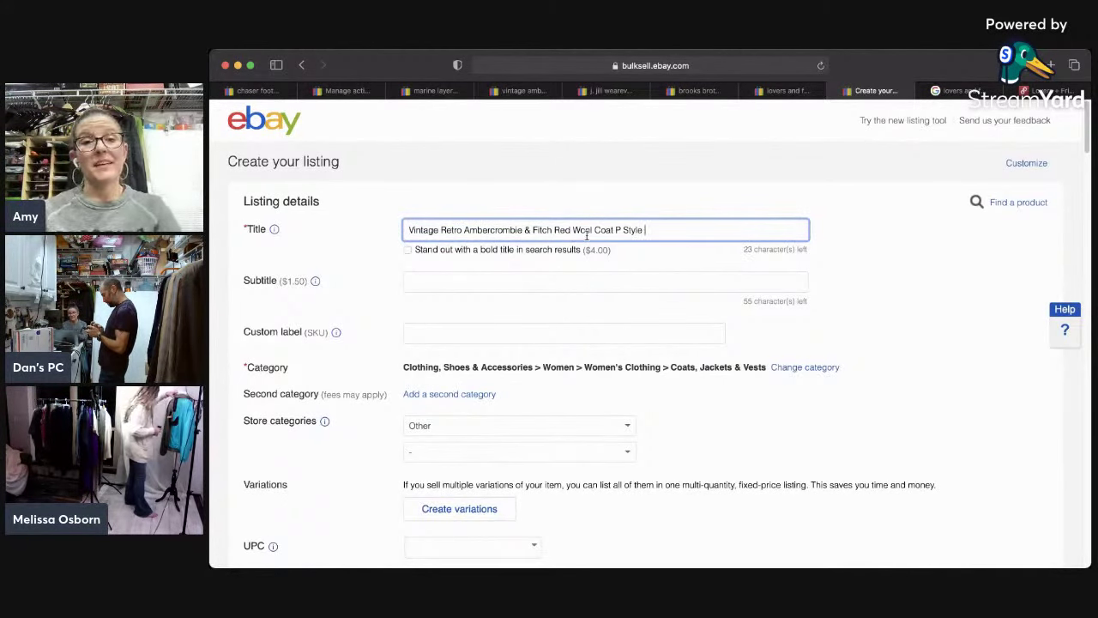
left_click_drag(465, 228, 386, 218)
left_click(423, 229)
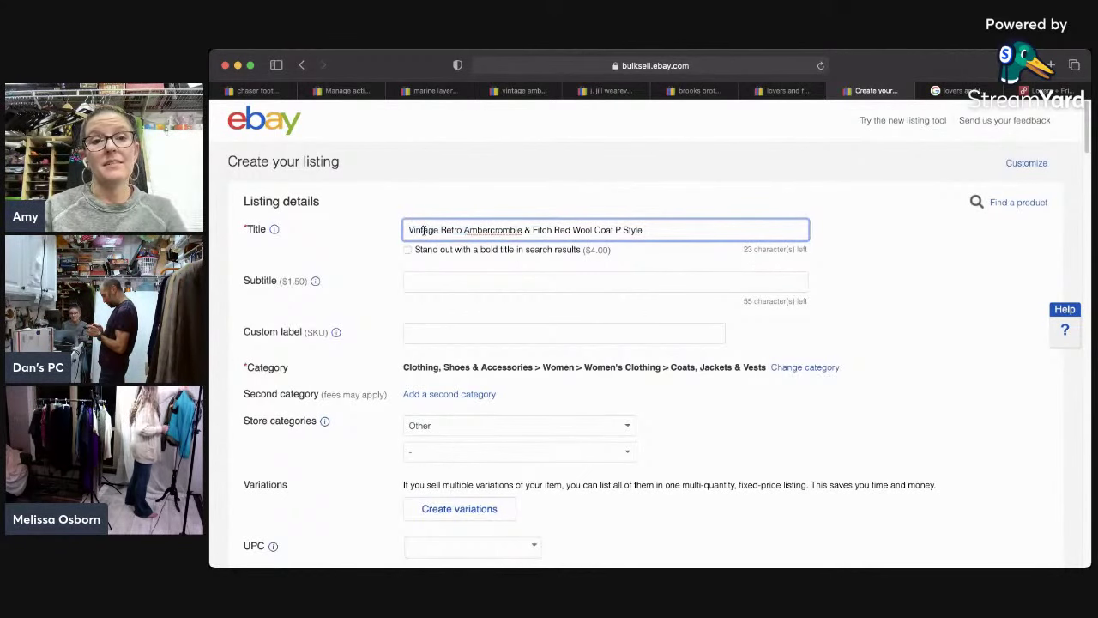
left_click_drag(464, 230, 423, 224)
key("super+c")
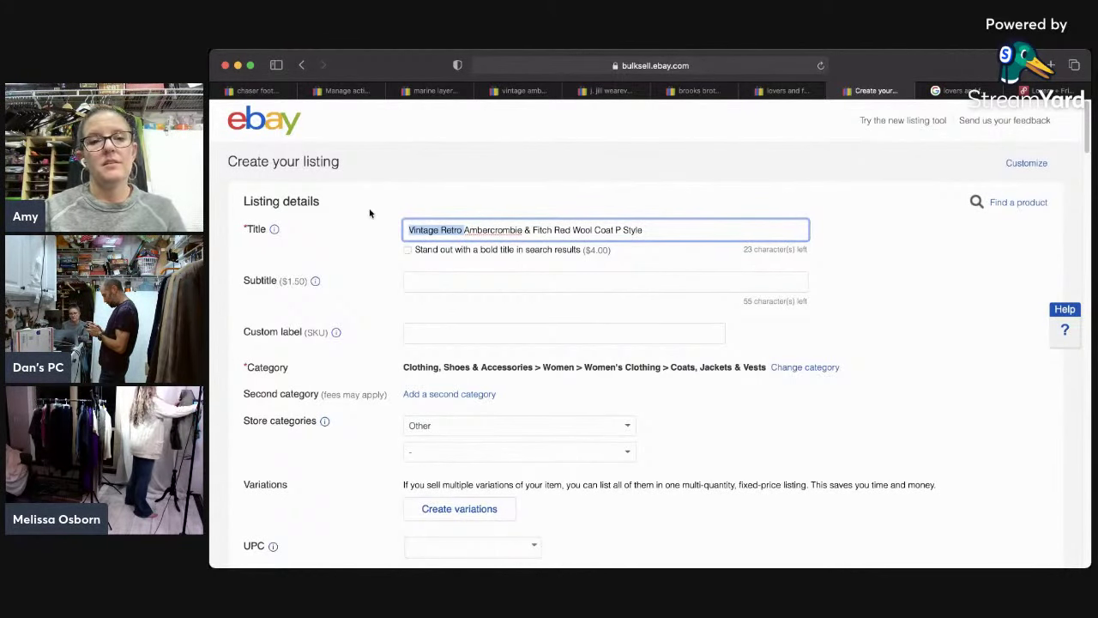
key("BackSpace")
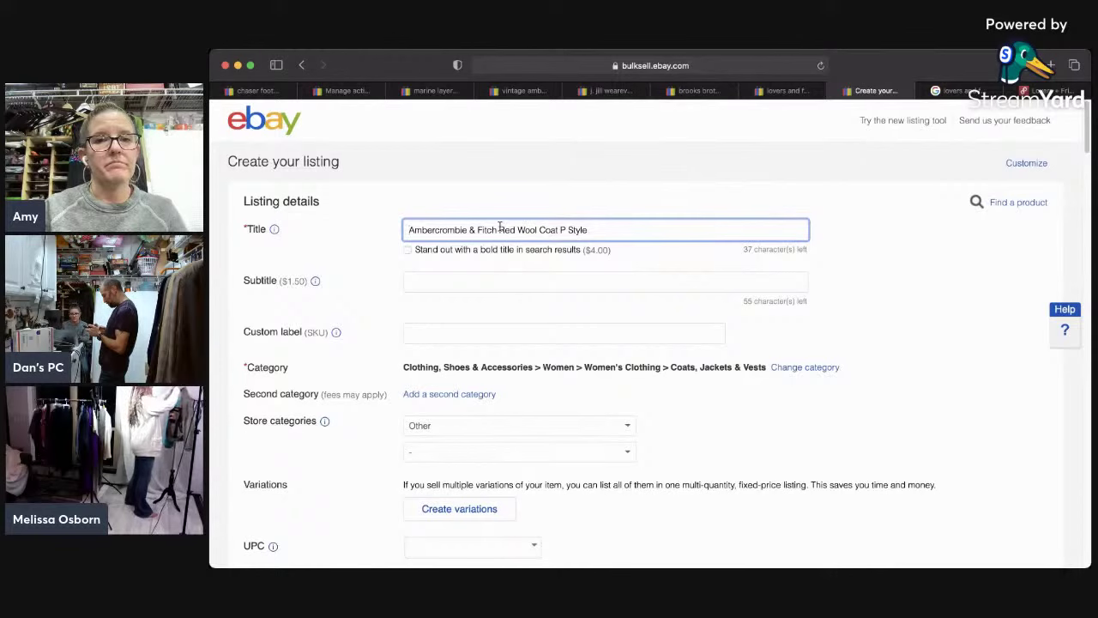
key("super+v")
key("BackSpace")
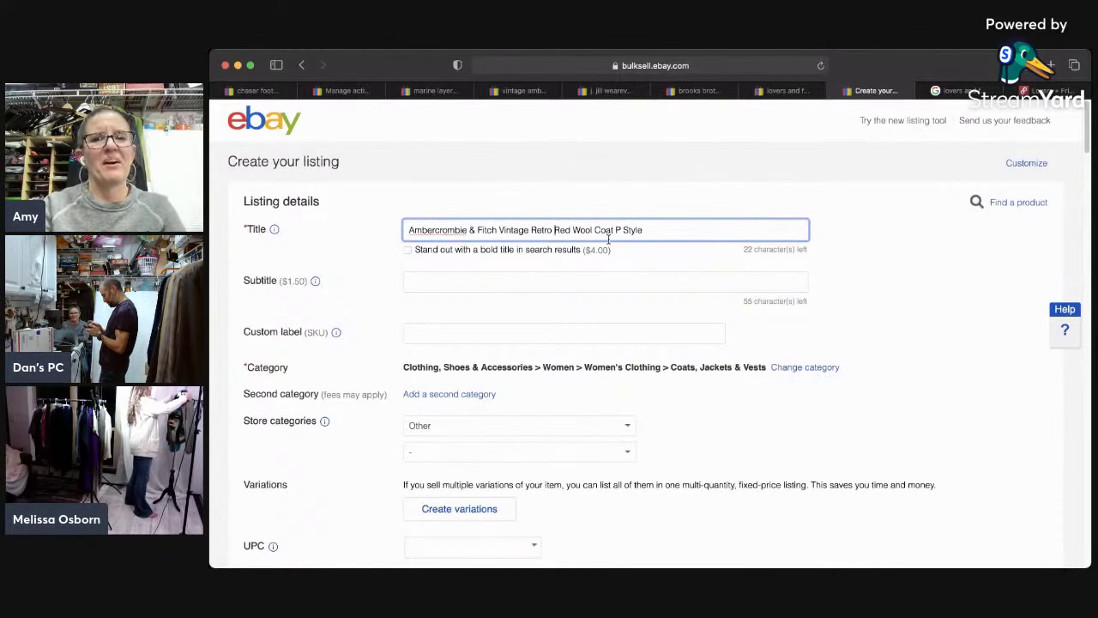
Step: Replace "Red" in the title with "Yellow" and finish it as "Wool Peacoat Women's Size Small EUC"
key("BackSpace")
key("BackSpace")
key("BackSpace")
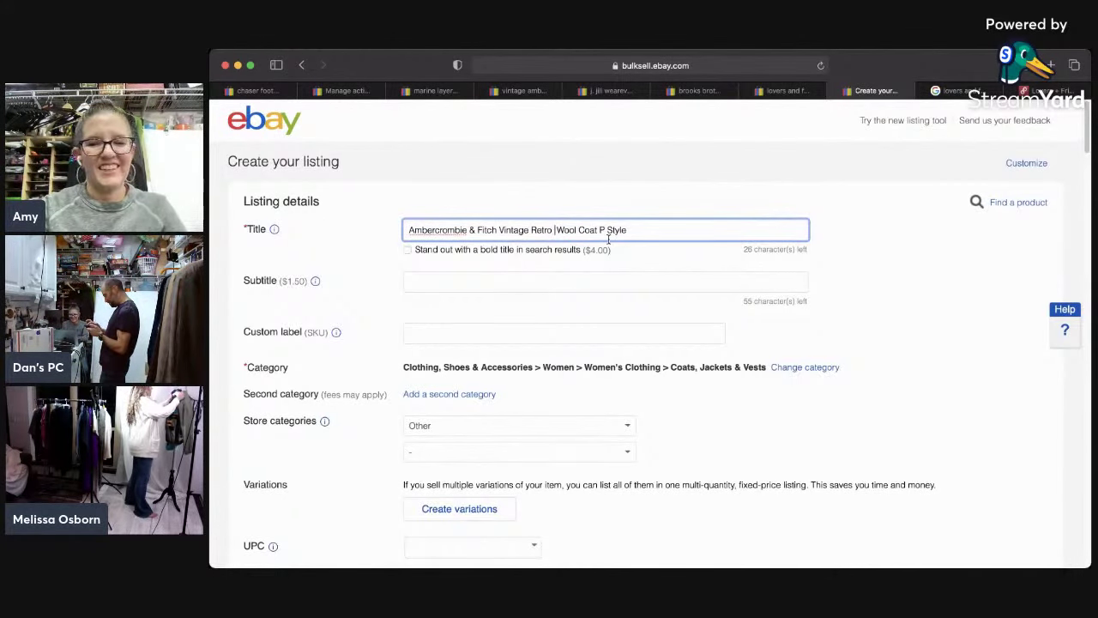
type("Yellow")
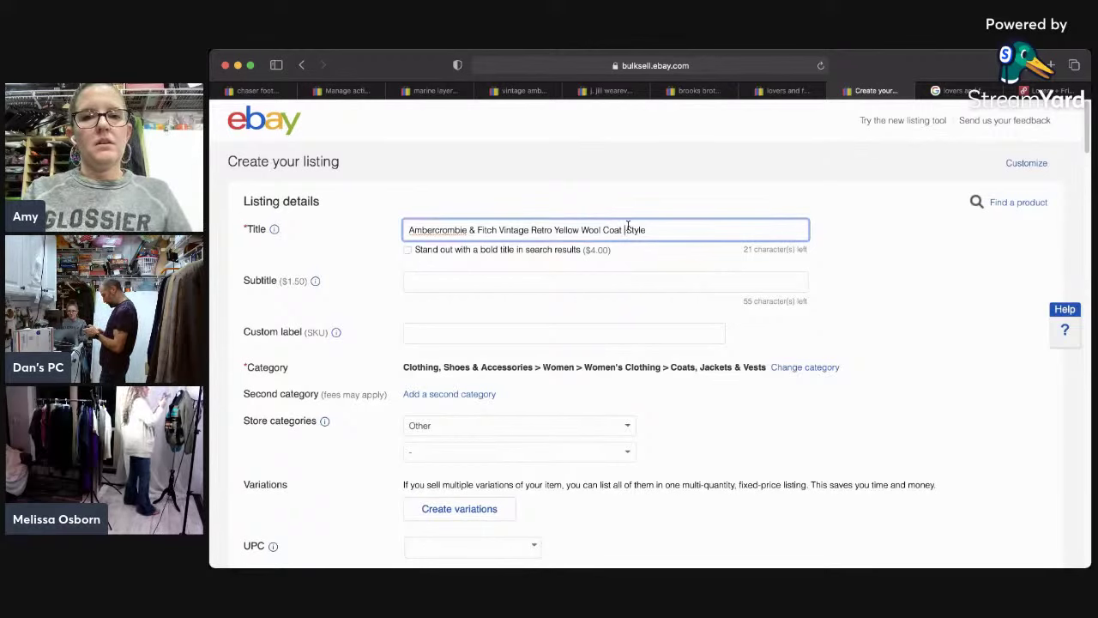
type("Women's Size Small")
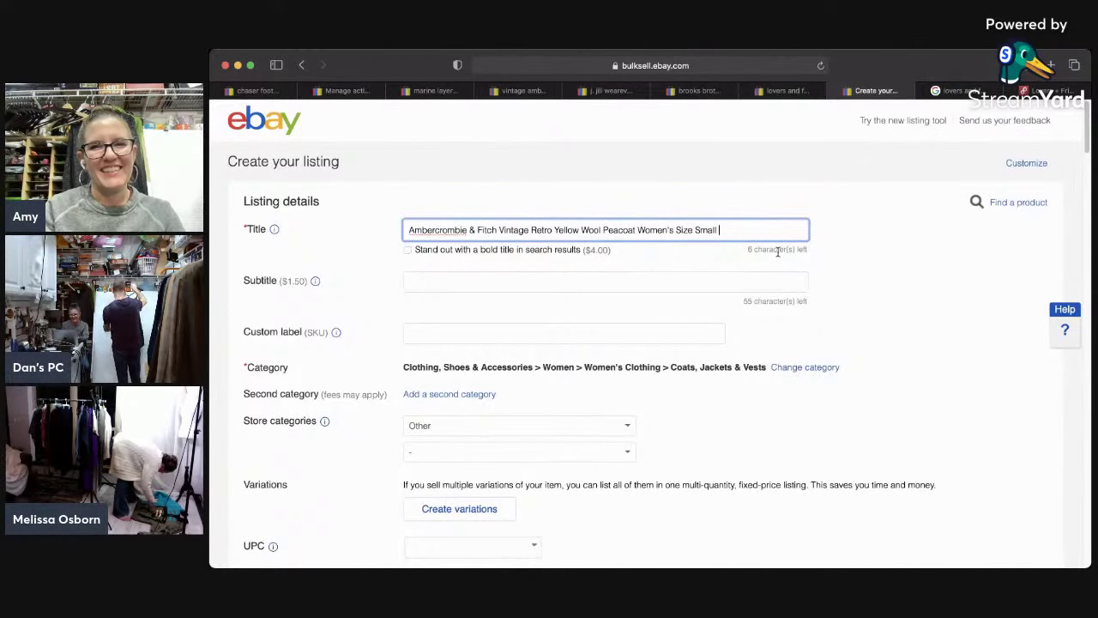
type("EUC")
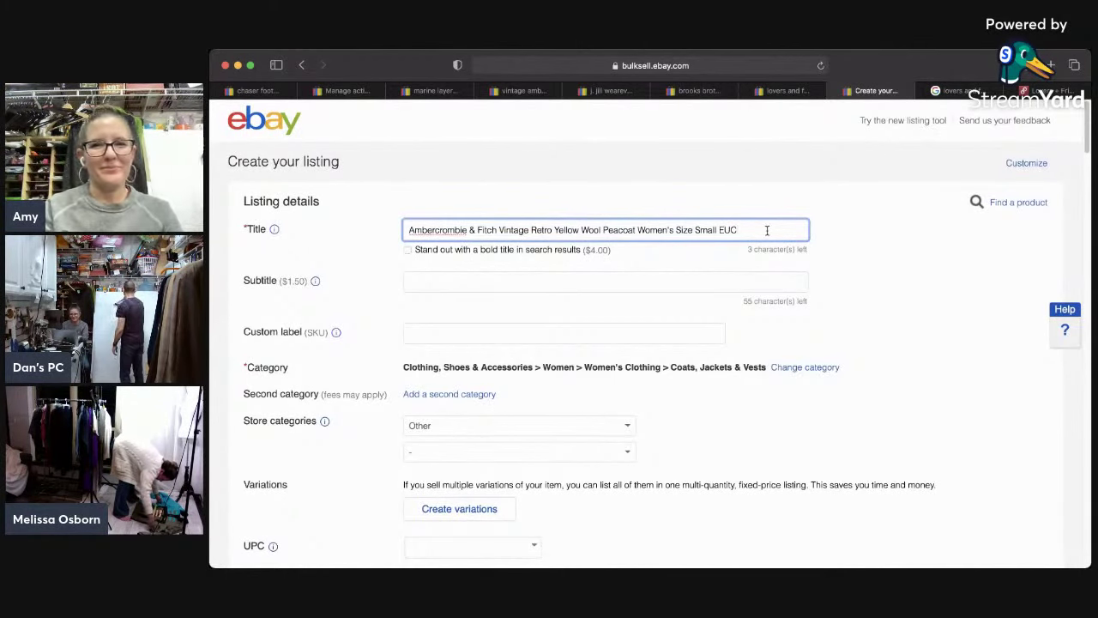
key("super+a")
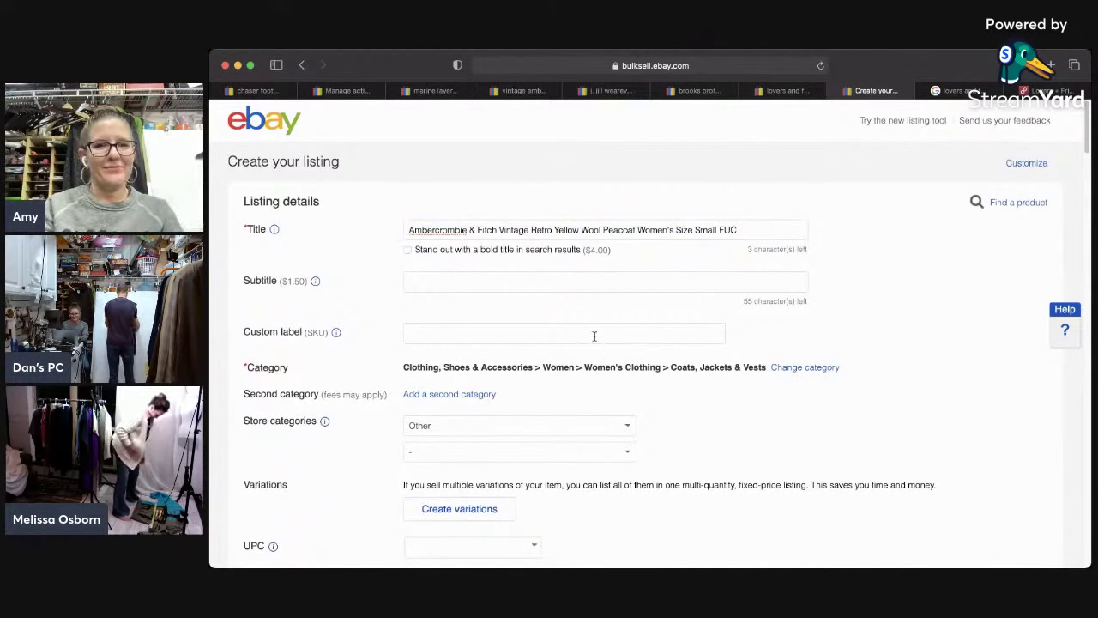
Step: Set the custom label to 4335 and the condition description to "Excellent Pre-Owned Condition. No Rips, Stains, or Tears"
left_click(594, 334)
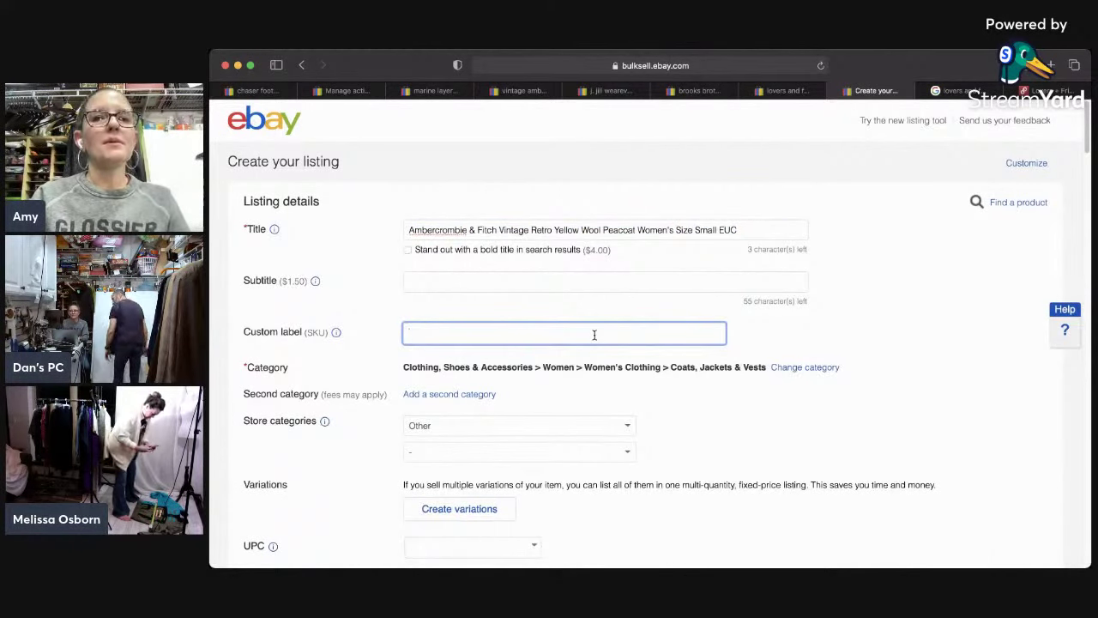
type("4335")
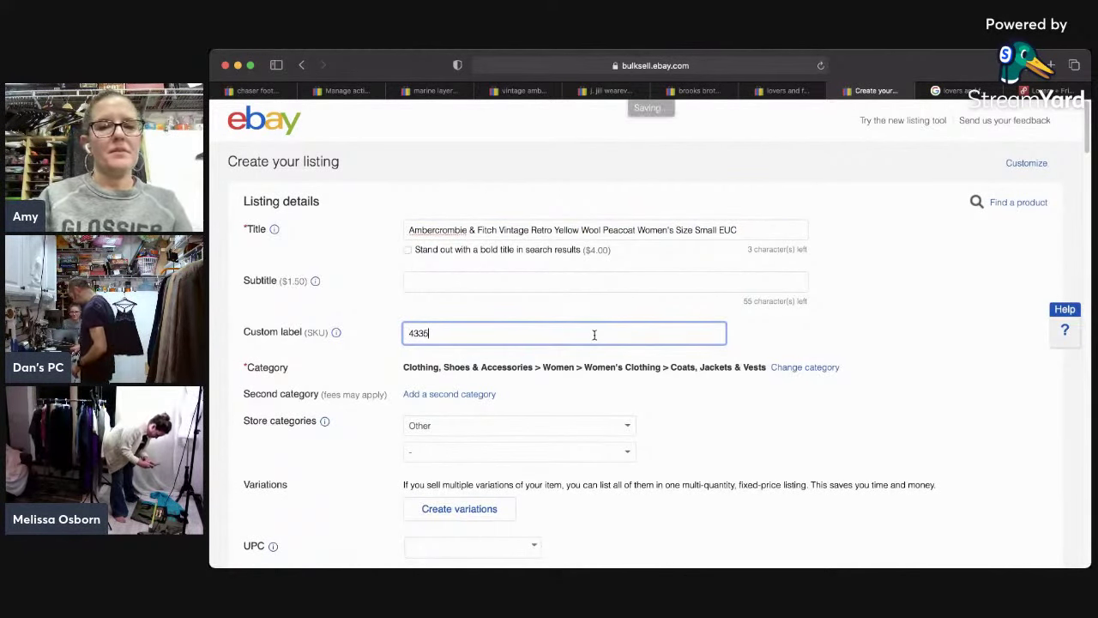
scroll(856, 314, "down", 5)
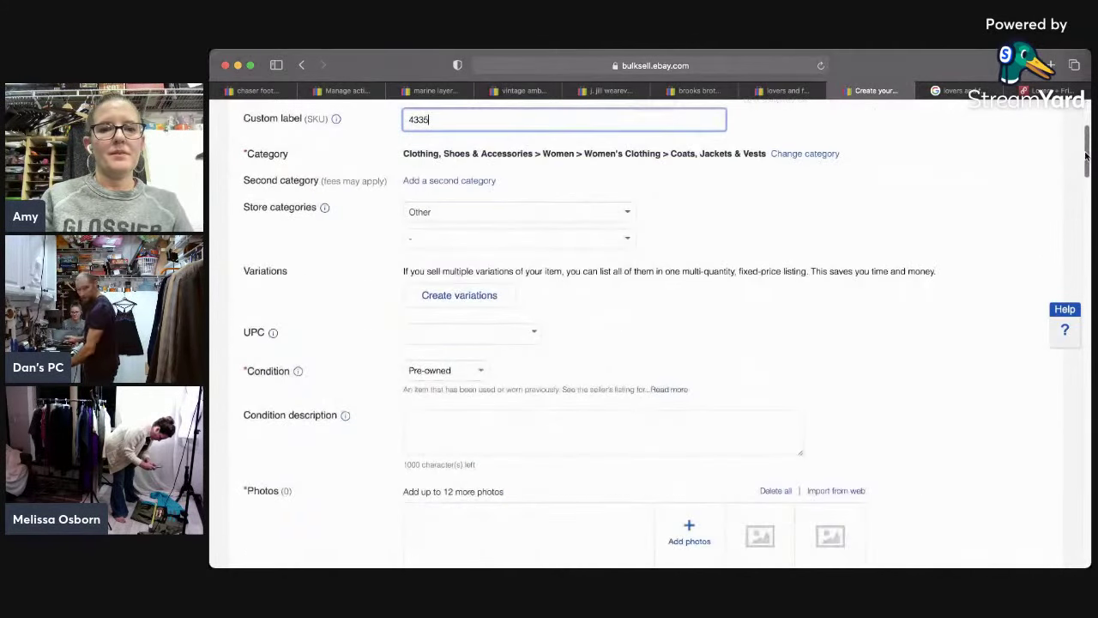
left_click(675, 272)
type("Excellent Pre-Owned Condition")
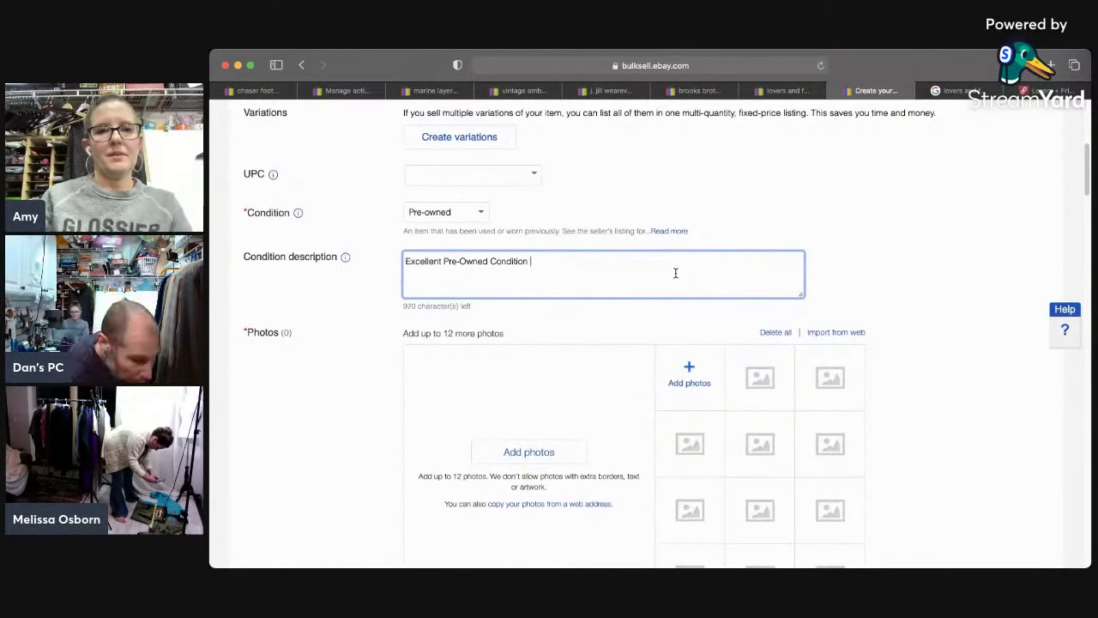
type(". No Rips, Stains, or Tears")
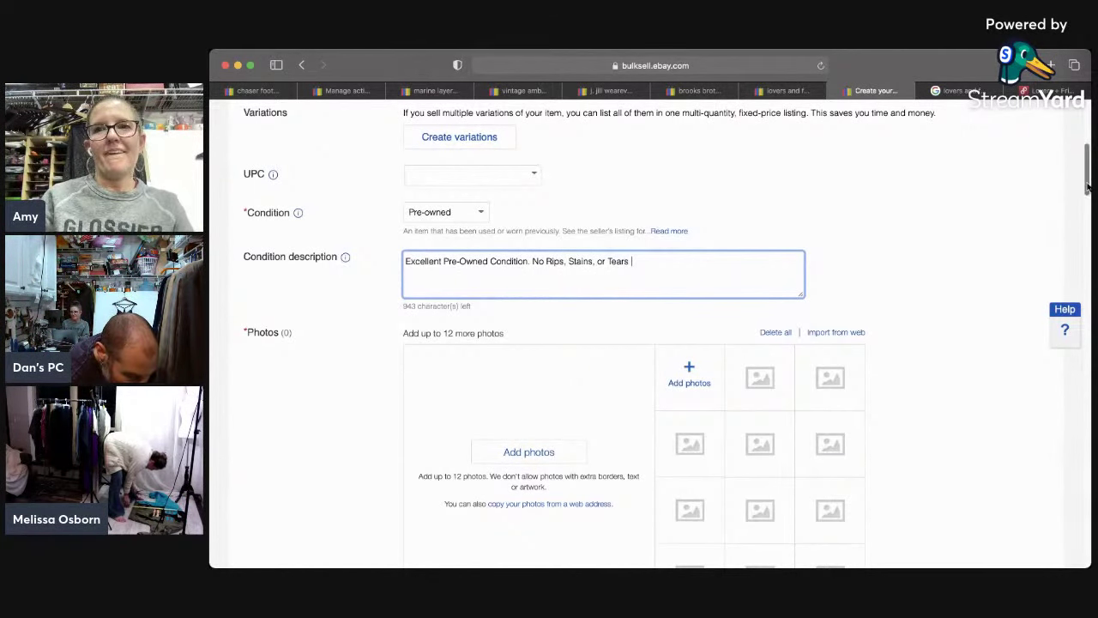
Step: Set the brand in the required item specifics to Abercrombie & Fitch
left_click_drag(1087, 173, 1087, 220)
left_click(696, 289)
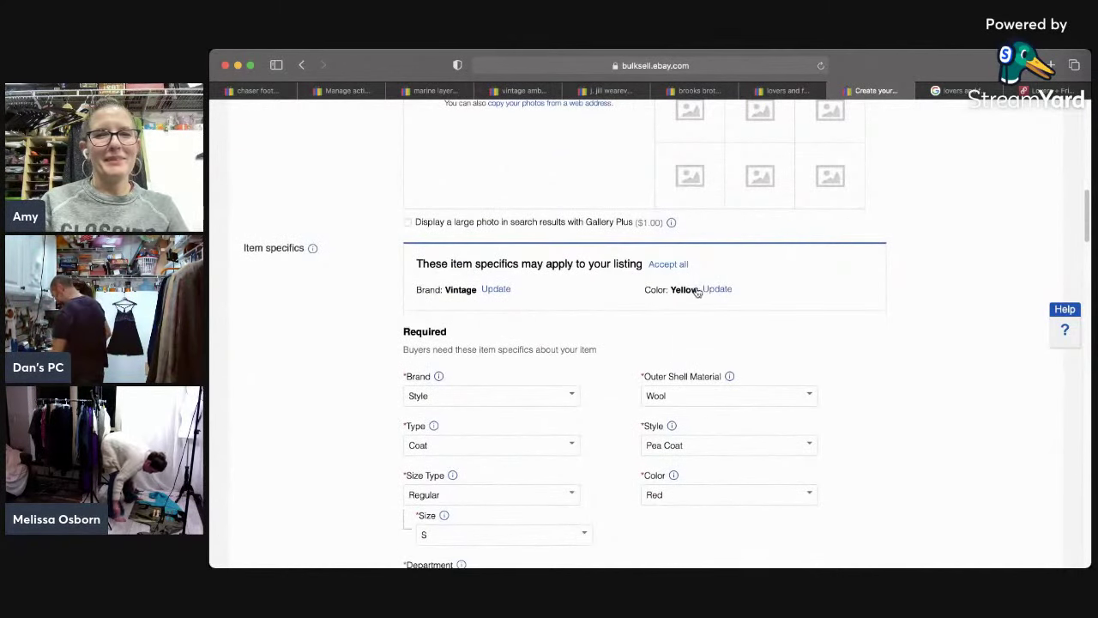
left_click(537, 391)
type("Amer")
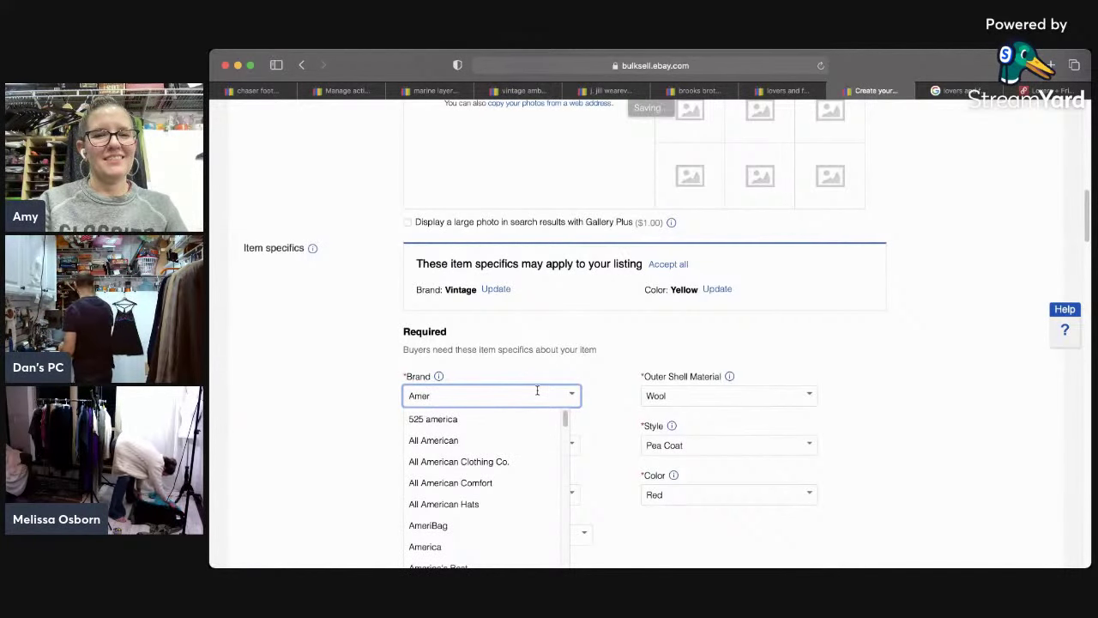
key("BackSpace")
key("BackSpace")
key("BackSpace")
type("ber")
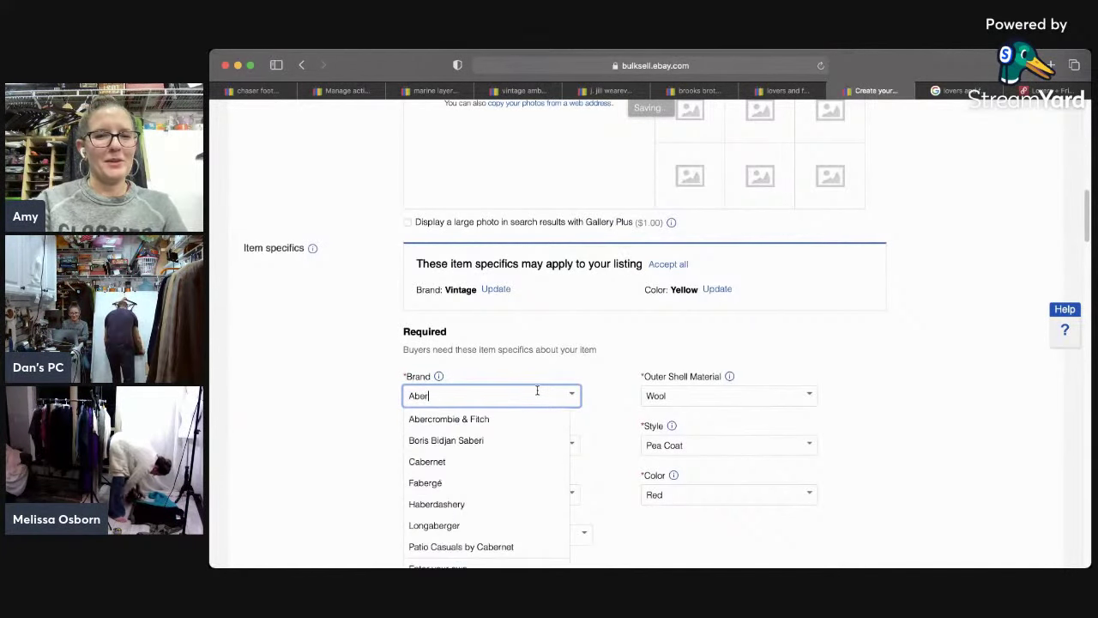
left_click(522, 418)
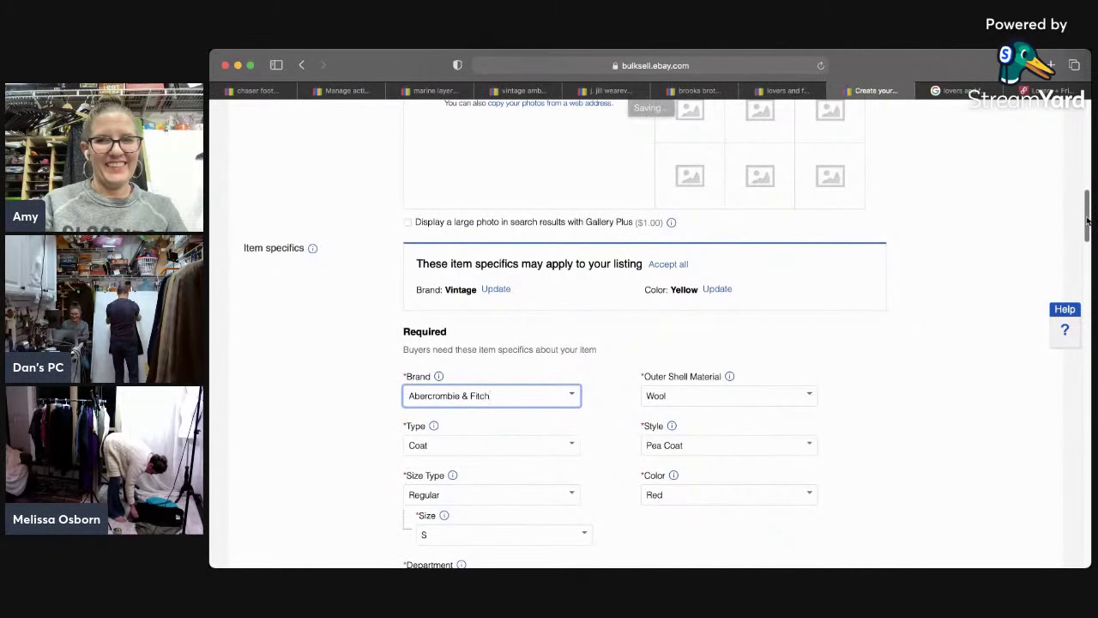
Step: Select Pea Coat as the style and change the color to Yellow in the required item specifics
left_click_drag(1088, 221, 1086, 236)
scroll(1086, 236, "down", 5)
scroll(829, 242, "up", 3)
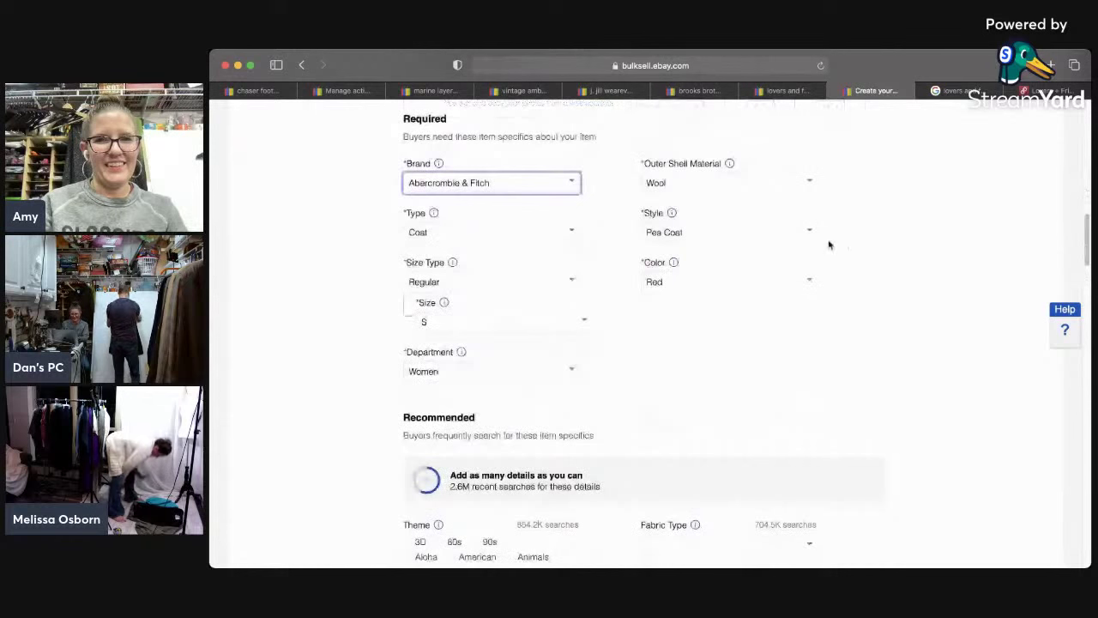
left_click(807, 237)
scroll(786, 333, "down", 2)
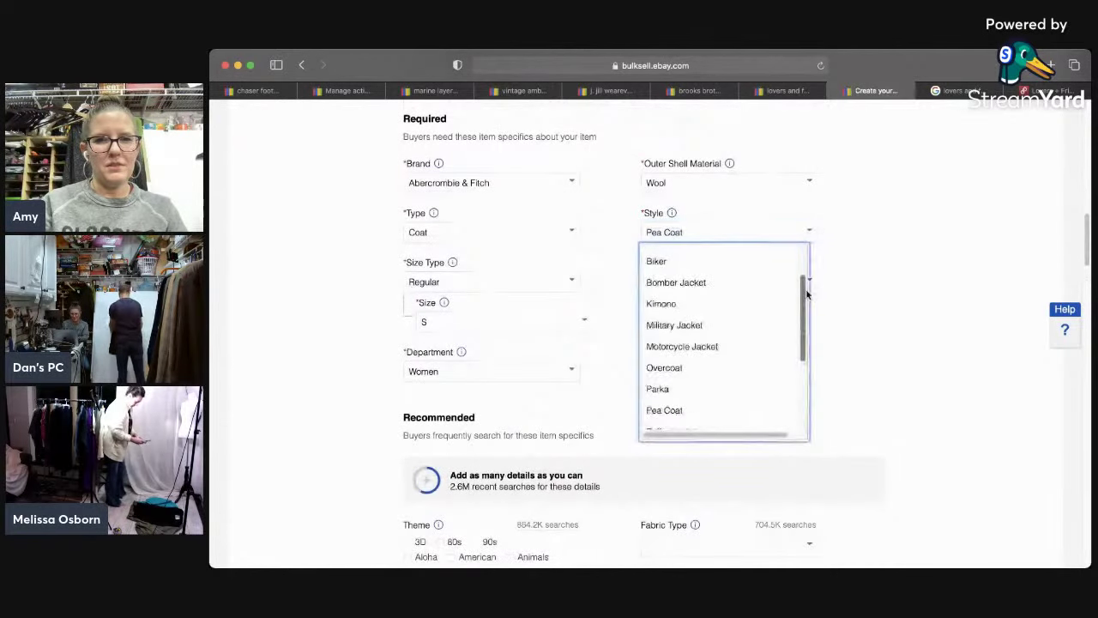
left_click(765, 406)
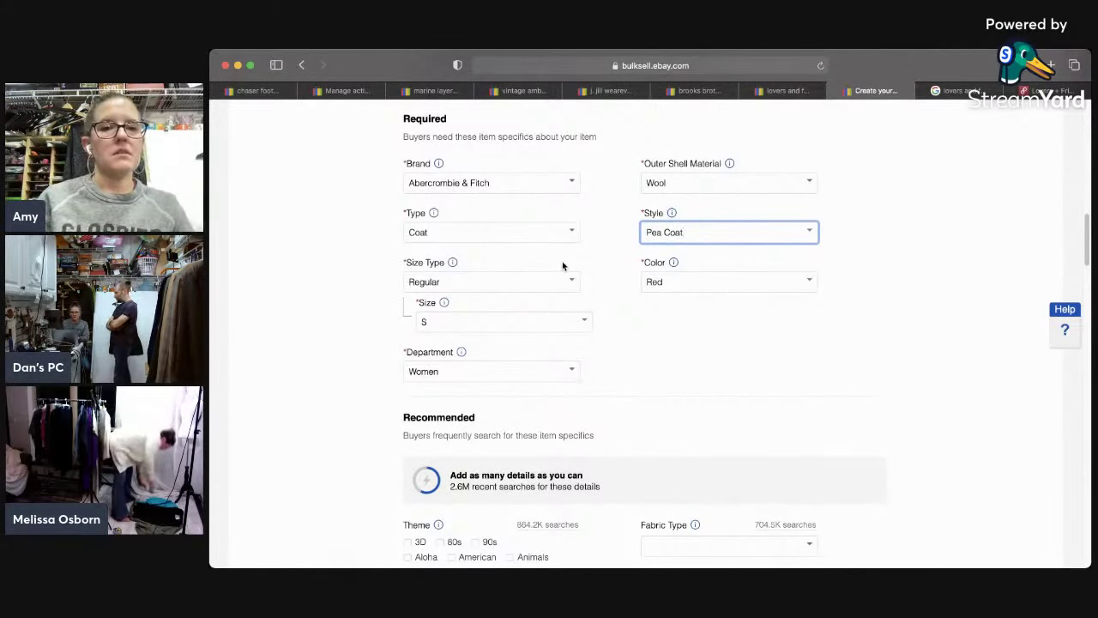
left_click(675, 286)
type("Yellow")
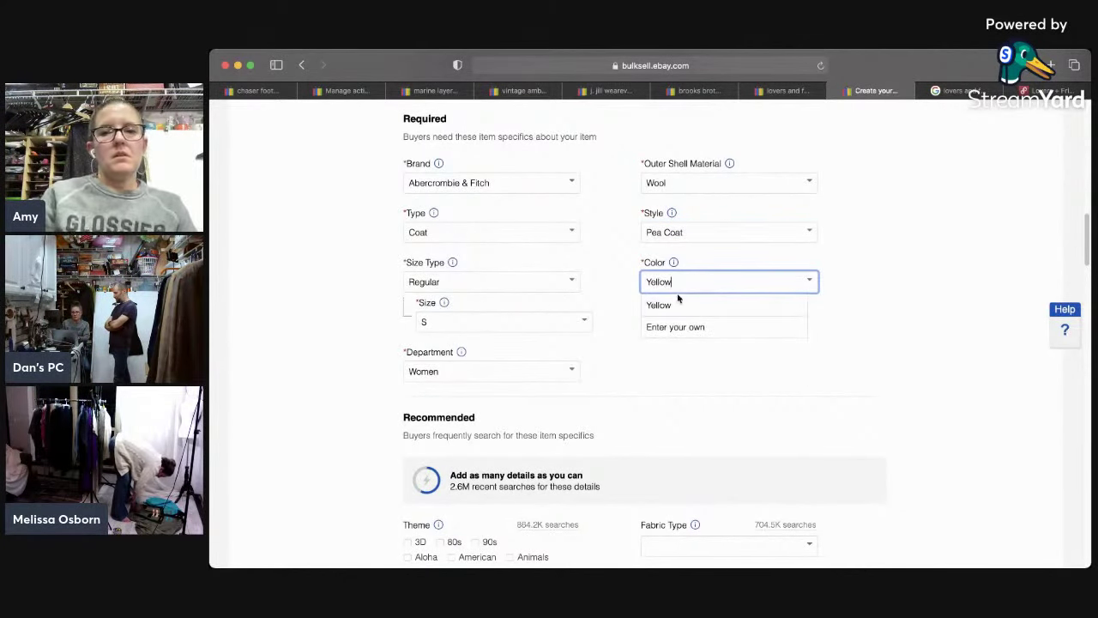
left_click(681, 303)
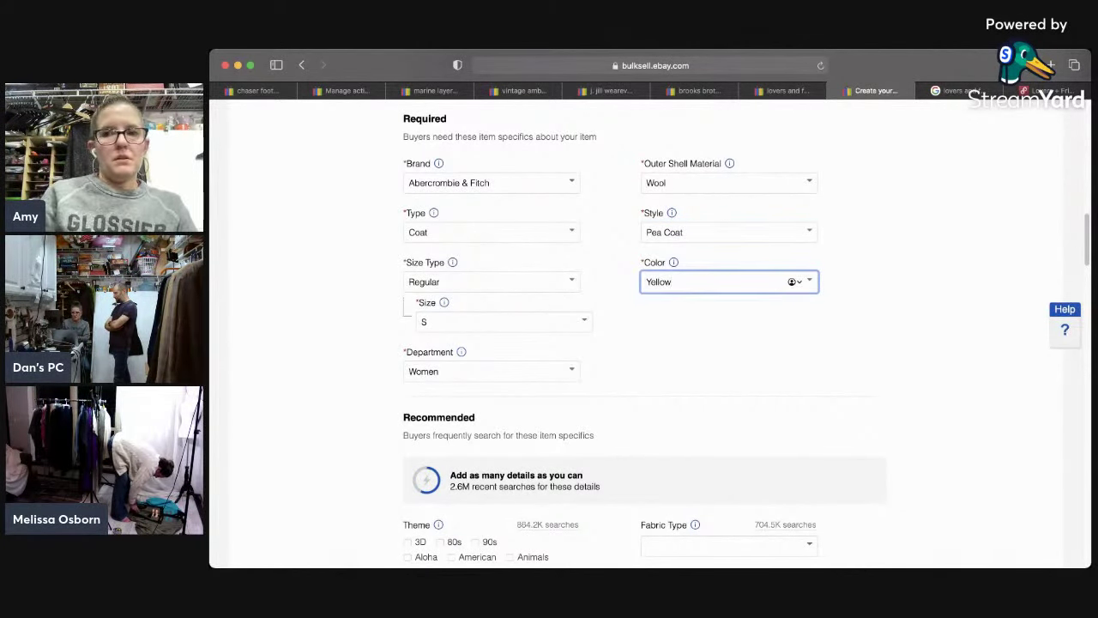
Step: Look through the suggested fabric types in the recommended specifics and enter Woven as a custom fabric type
left_click_drag(1085, 237, 1085, 273)
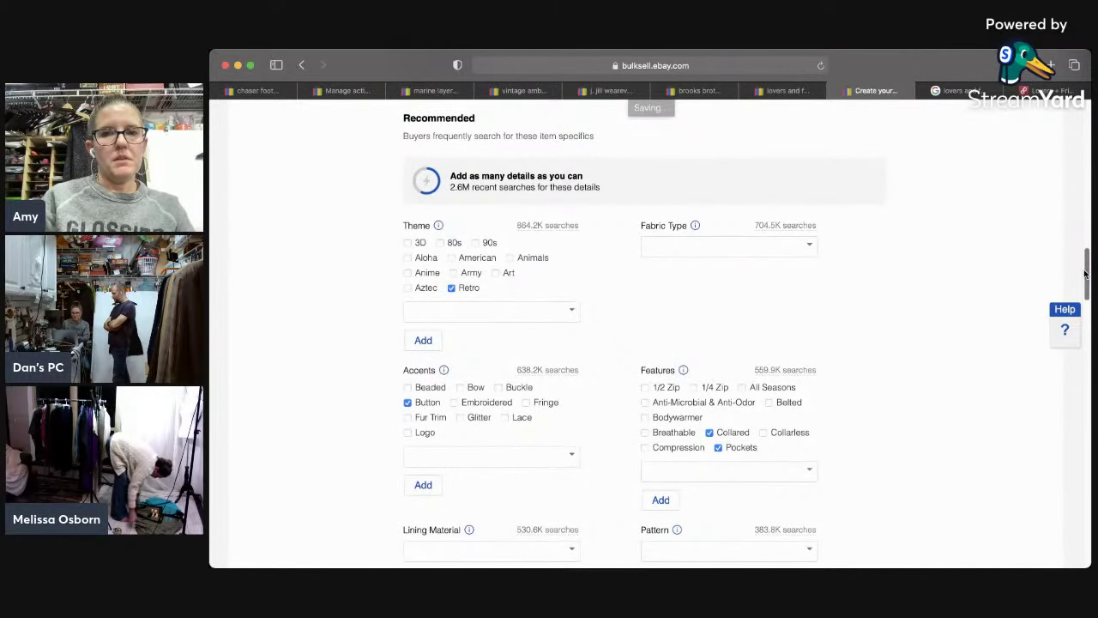
left_click(770, 243)
left_click(809, 247)
left_click_drag(803, 278, 784, 402)
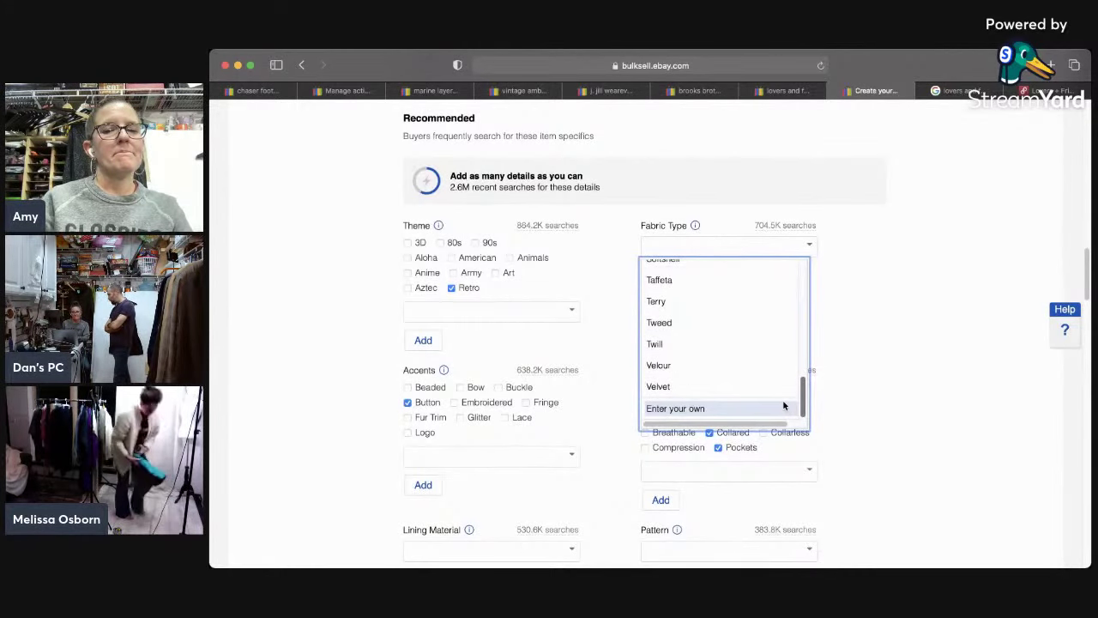
mouse_move(784, 397)
left_mouse_down()
mouse_move(790, 372)
mouse_move(783, 403)
left_mouse_up()
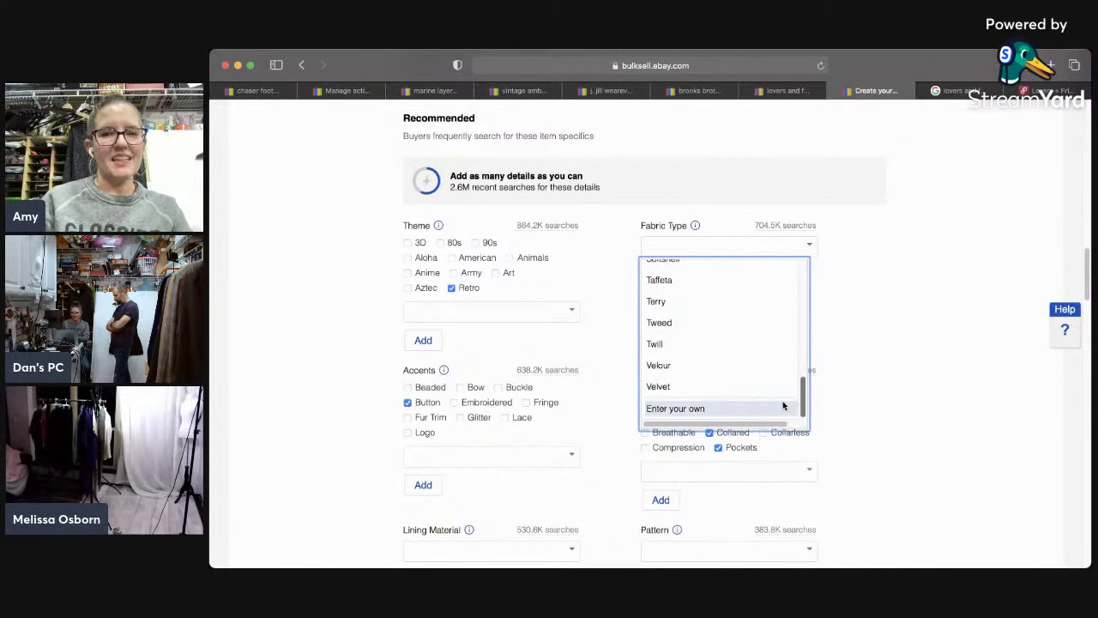
left_click_drag(781, 406, 802, 272)
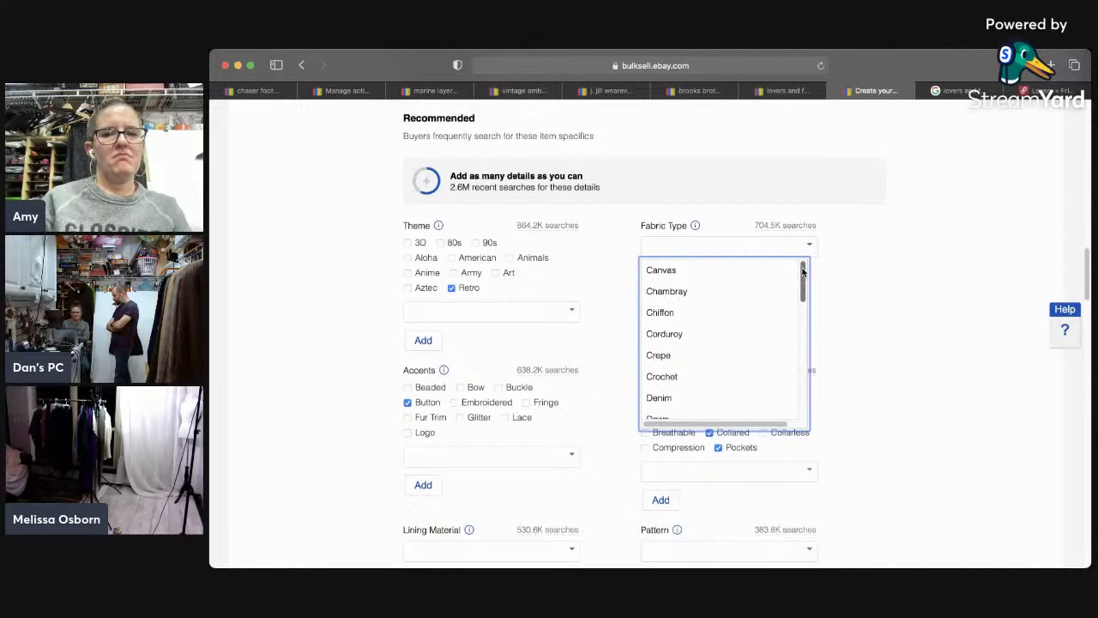
left_click_drag(802, 272, 790, 314)
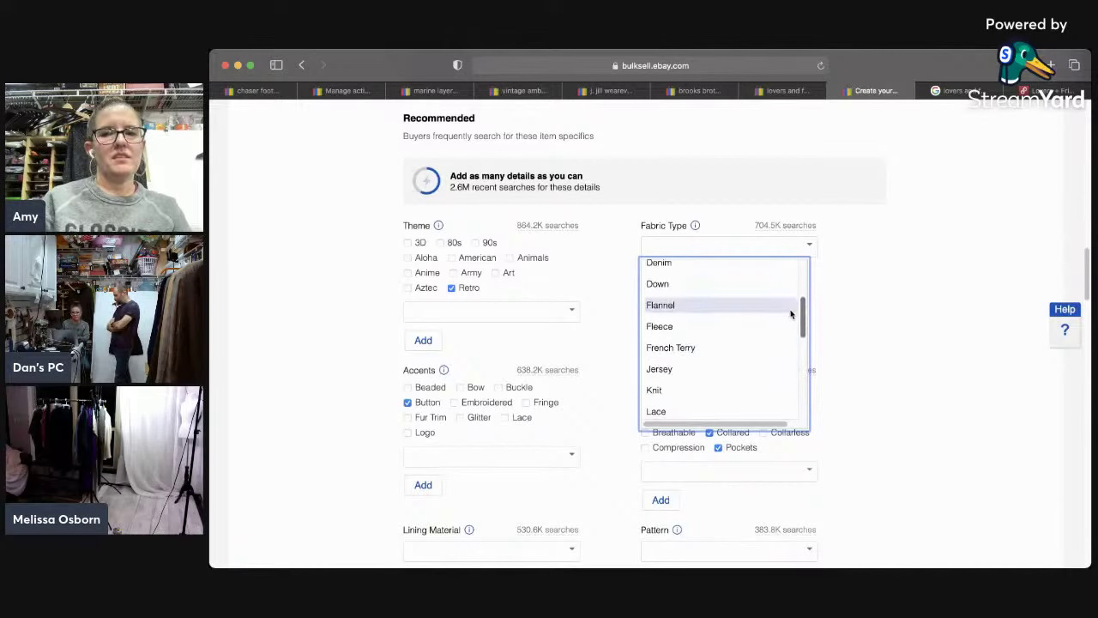
scroll(791, 314, "down", 5)
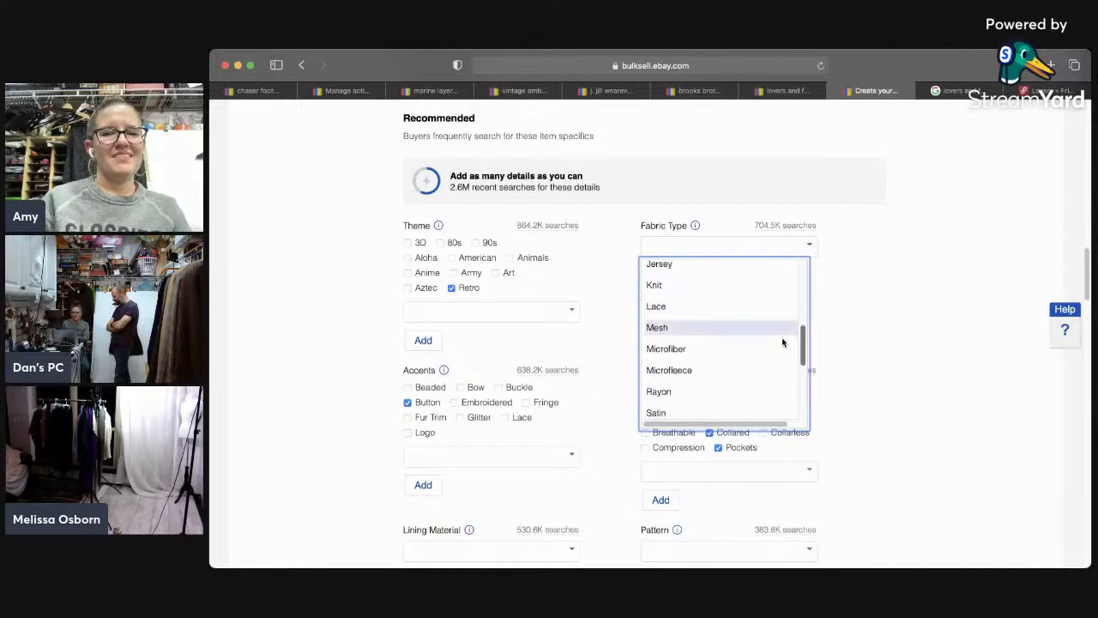
scroll(782, 344, "down", 4)
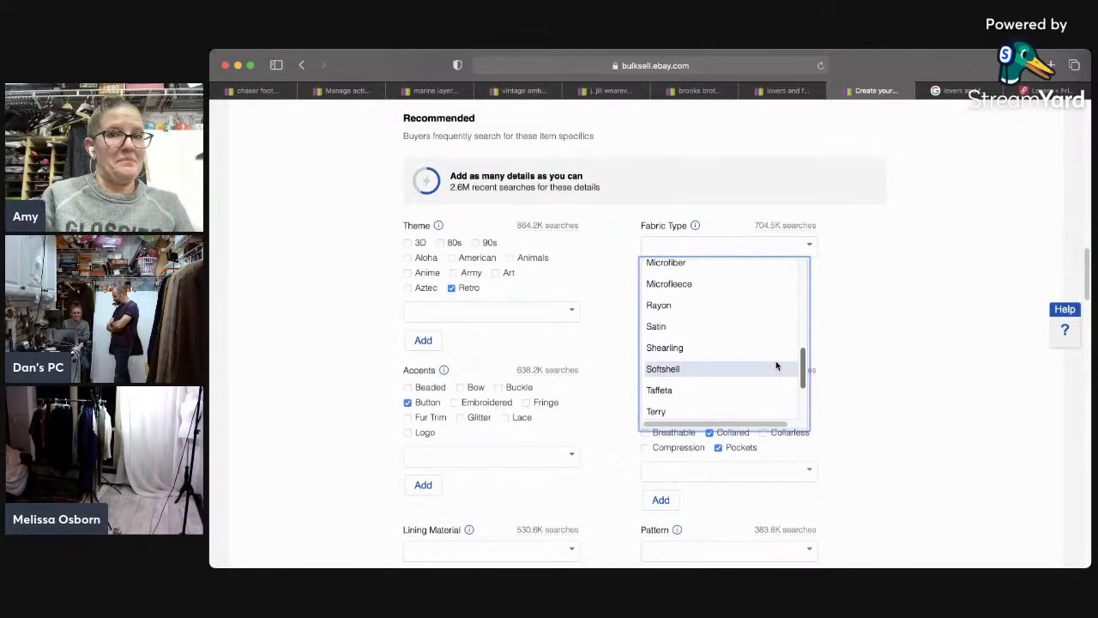
scroll(776, 367, "down", 3)
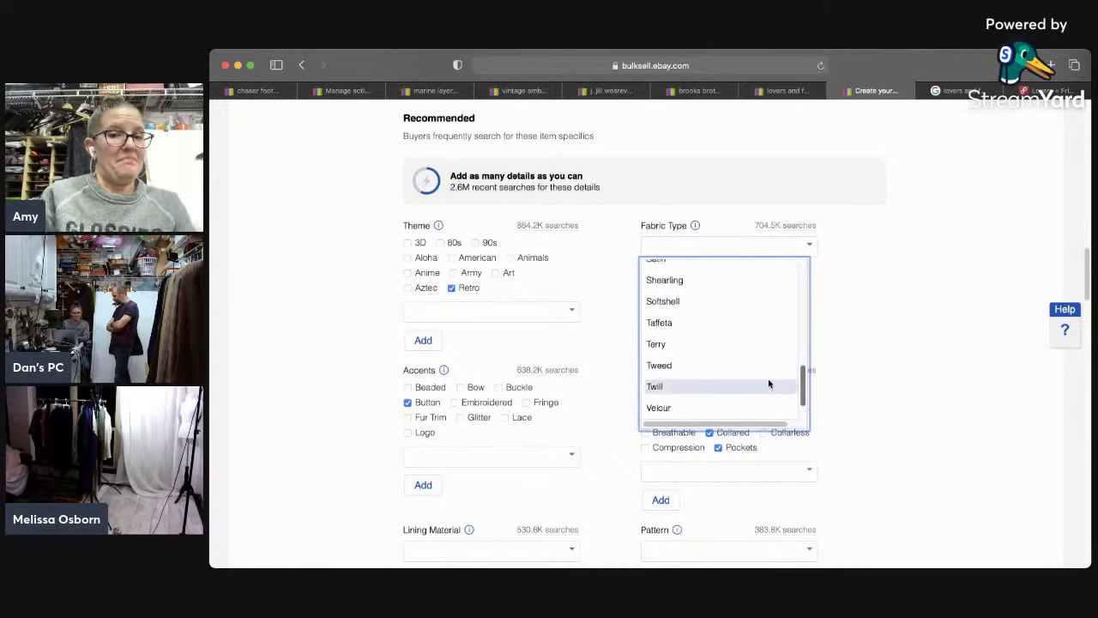
scroll(768, 382, "down", 2)
left_click(854, 380)
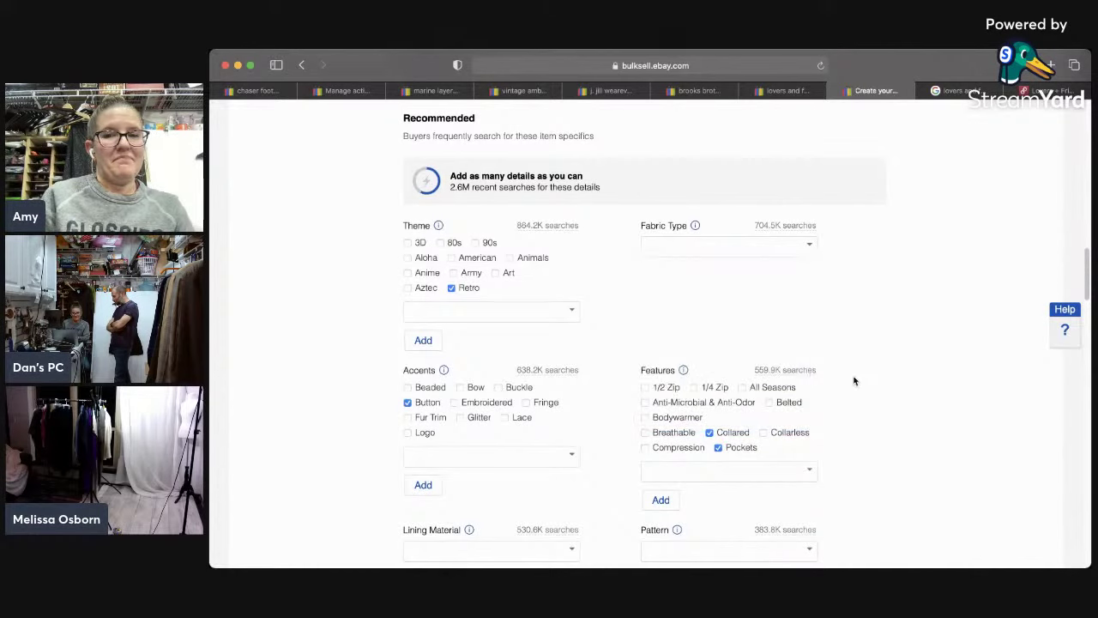
left_click(745, 252)
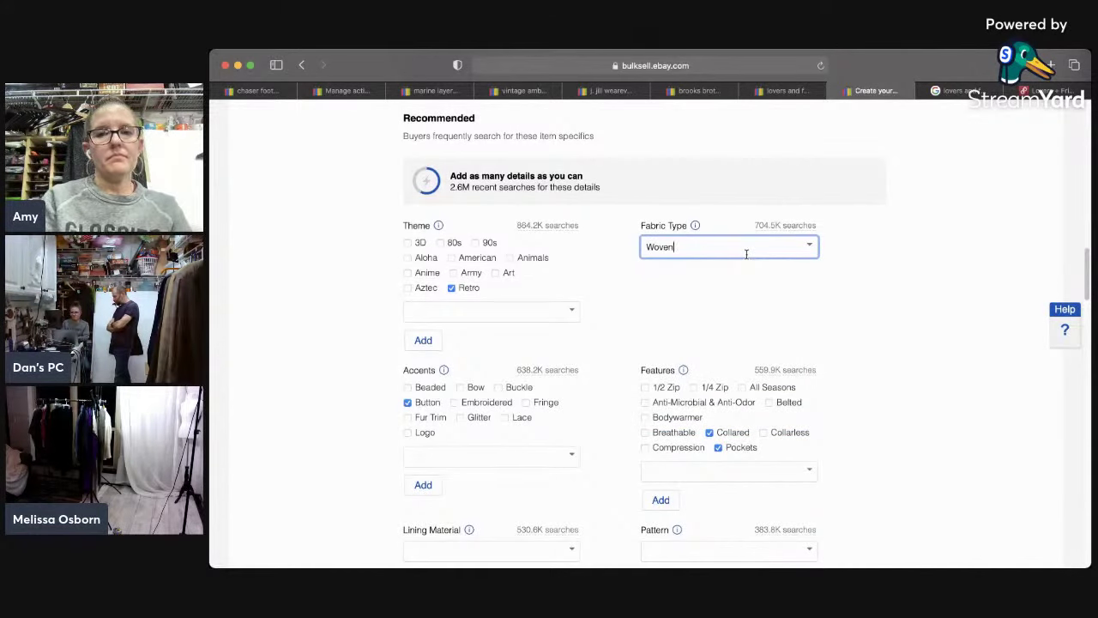
left_click(903, 265)
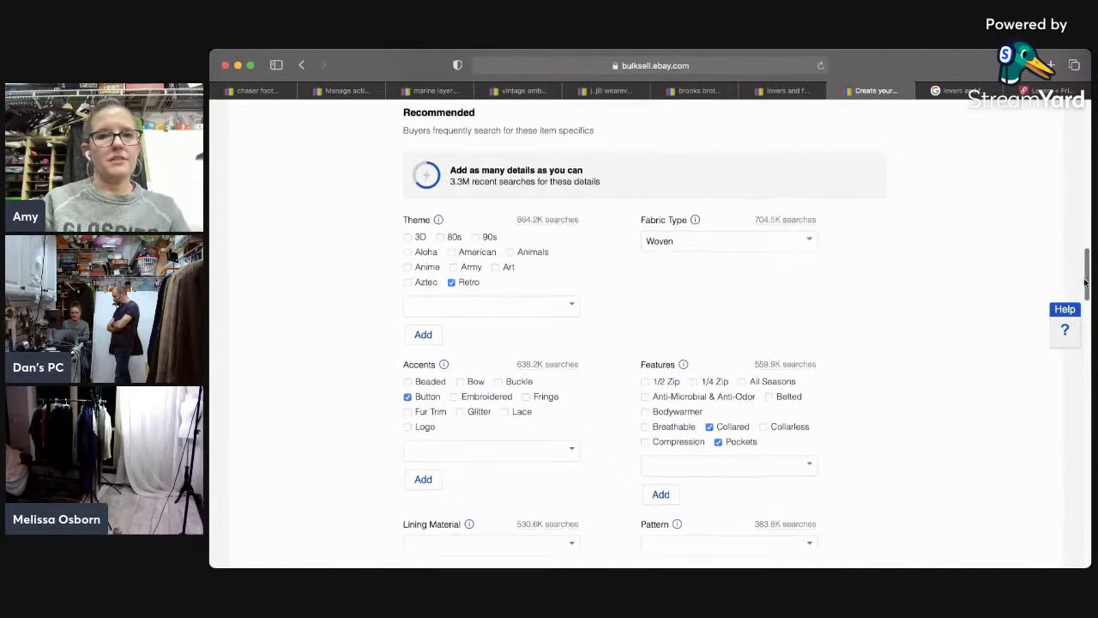
Step: Set the jacket/coat length to 22" and the shoulder circumference to 15" in the item specifics
left_click_drag(1086, 283, 1084, 317)
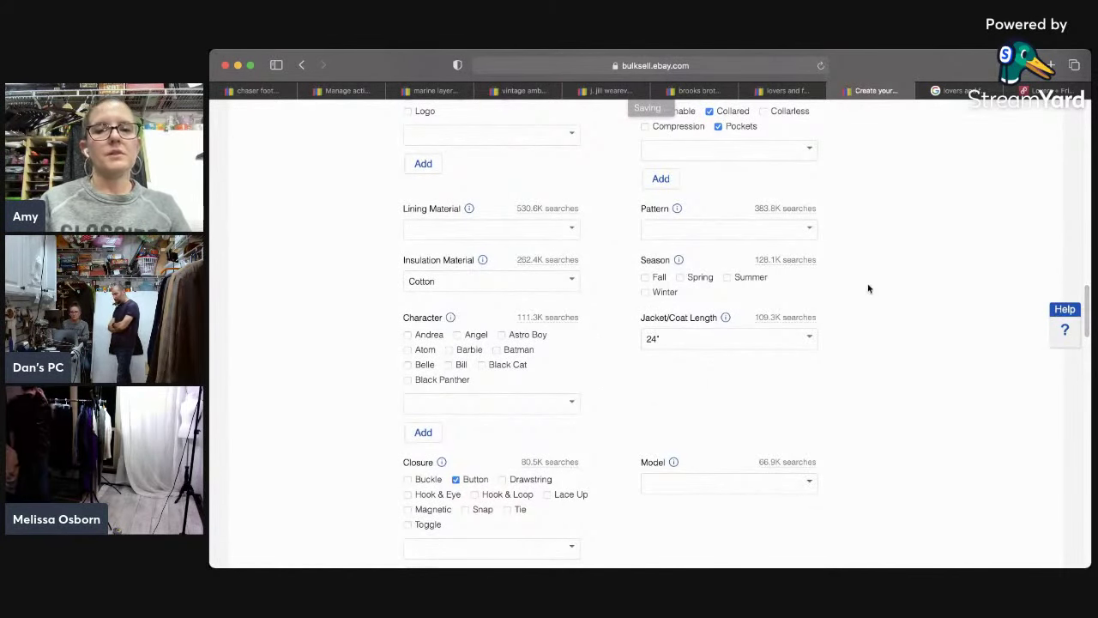
left_click(655, 338)
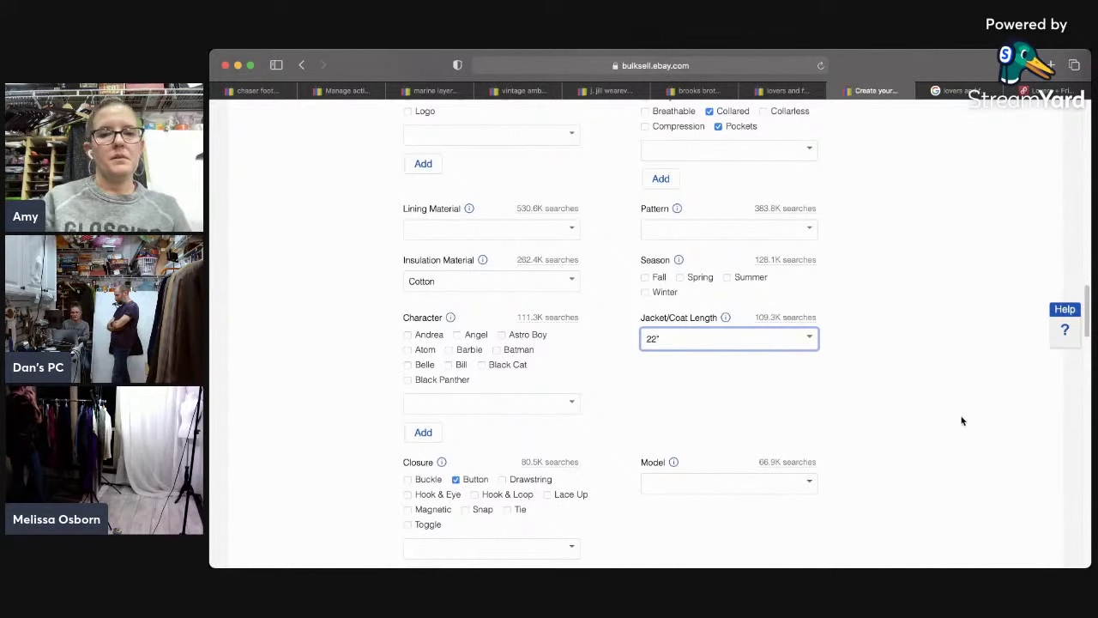
scroll(1063, 342, "down", 5)
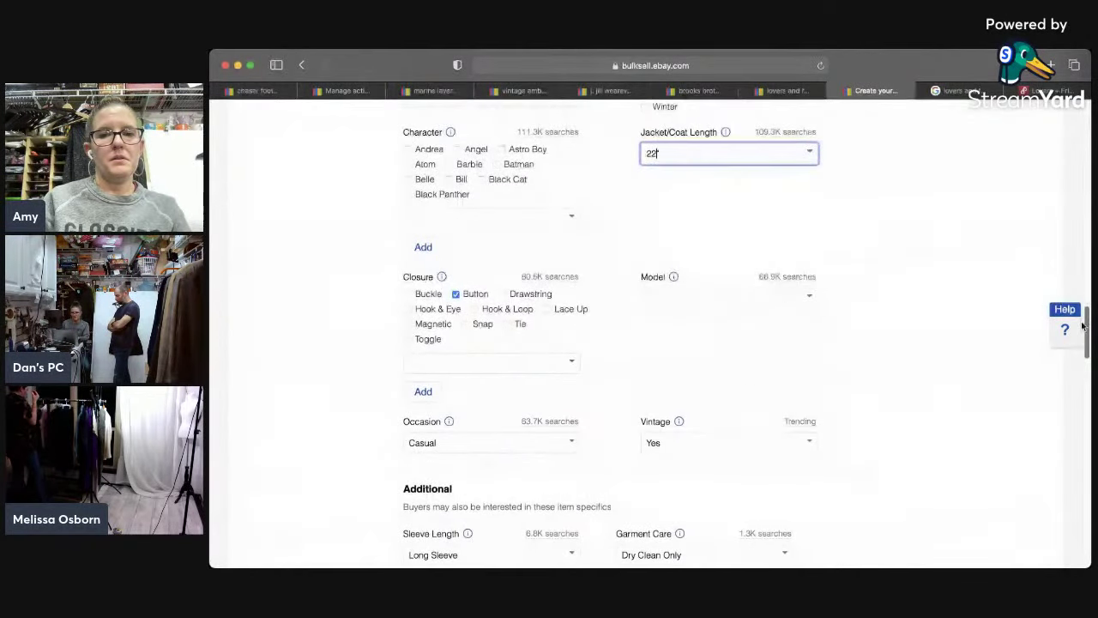
scroll(1072, 345, "down", 1)
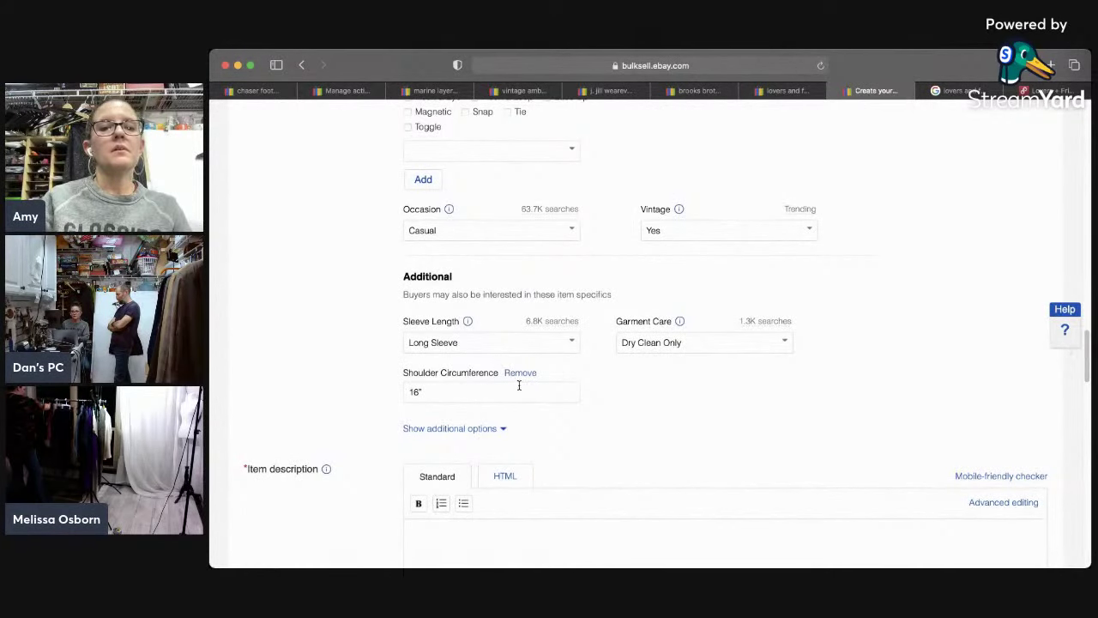
left_click(448, 396)
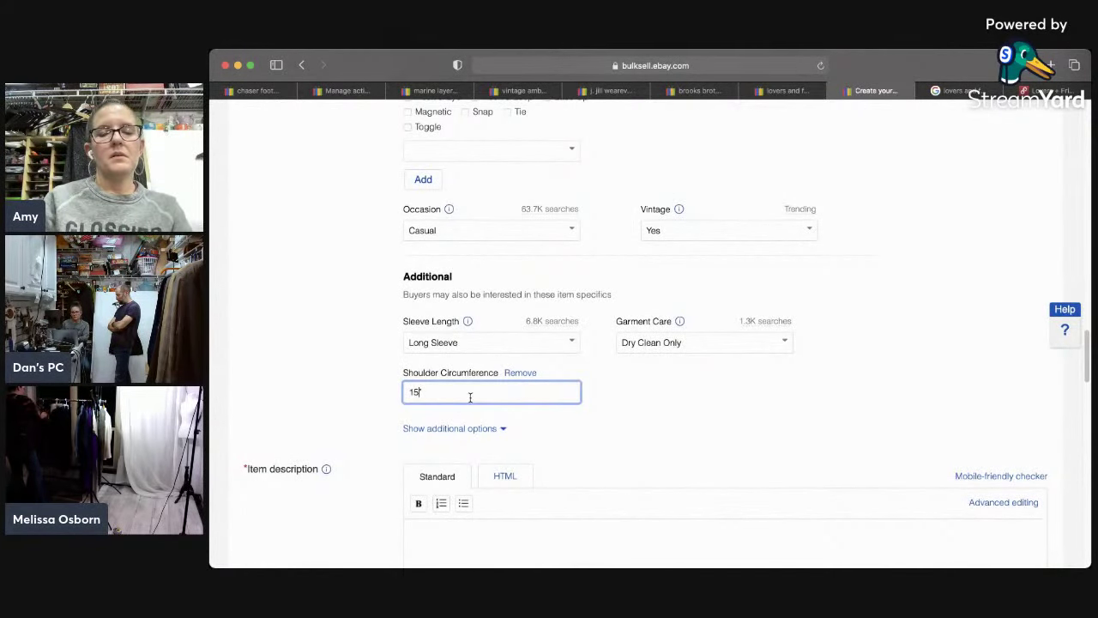
Step: Start the item description with the line "Ambercrombie & Fitch Vintage Retro Yellow Wool Peacoat Women's Size Small", leaving off EUC
scroll(930, 369, "down", 4)
left_click(981, 387)
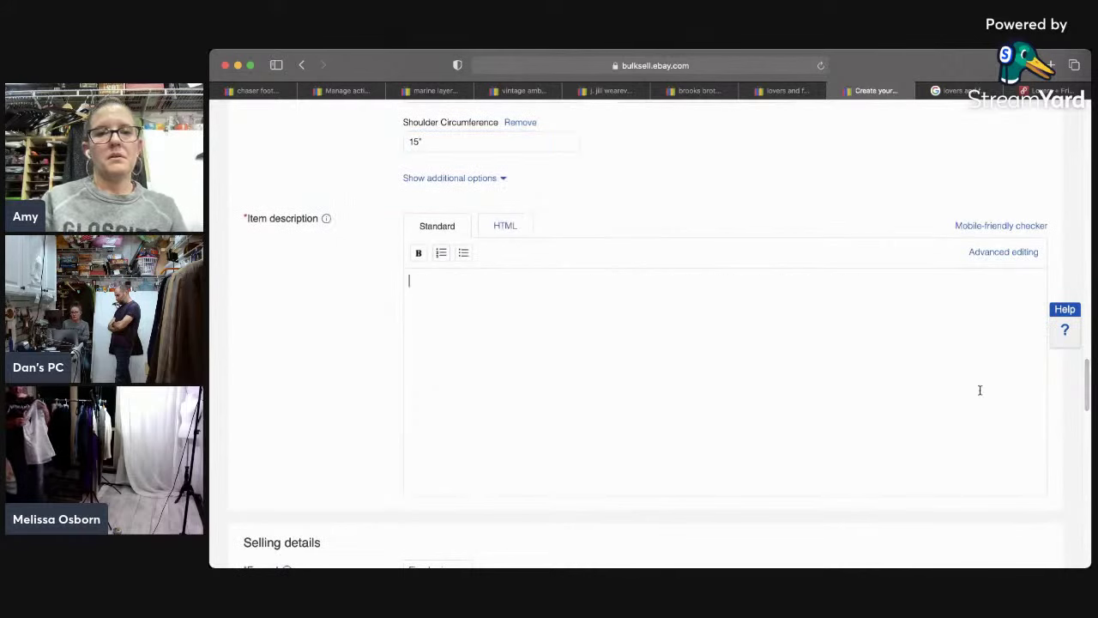
type("Ambercrombie & Fitch Vintage Retro Yellow Wool Peacoat Women's Size Small EUC")
key("Return")
type("e")
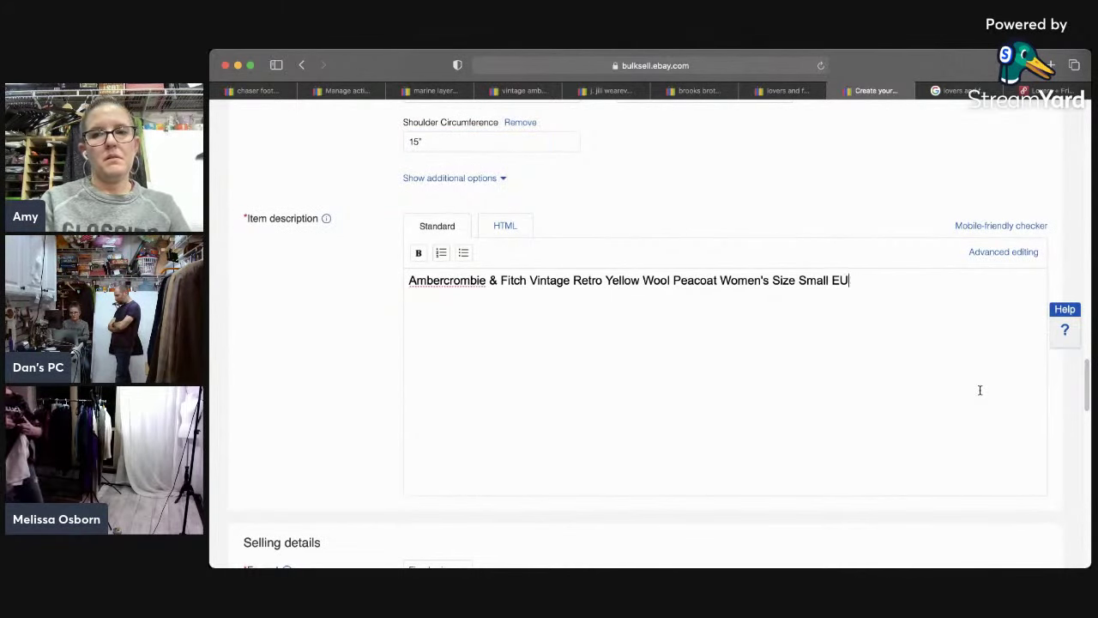
key("BackSpace")
key("BackSpace")
key("BackSpace")
key("Return")
Step: Add the description lines "Excellent Pre-Owned Condition", "No Rips, Stains, or Tears" and "Please See Detailed Measurements in the Photos."
type("Excellent Pre-Owned Condition")
key("Return")
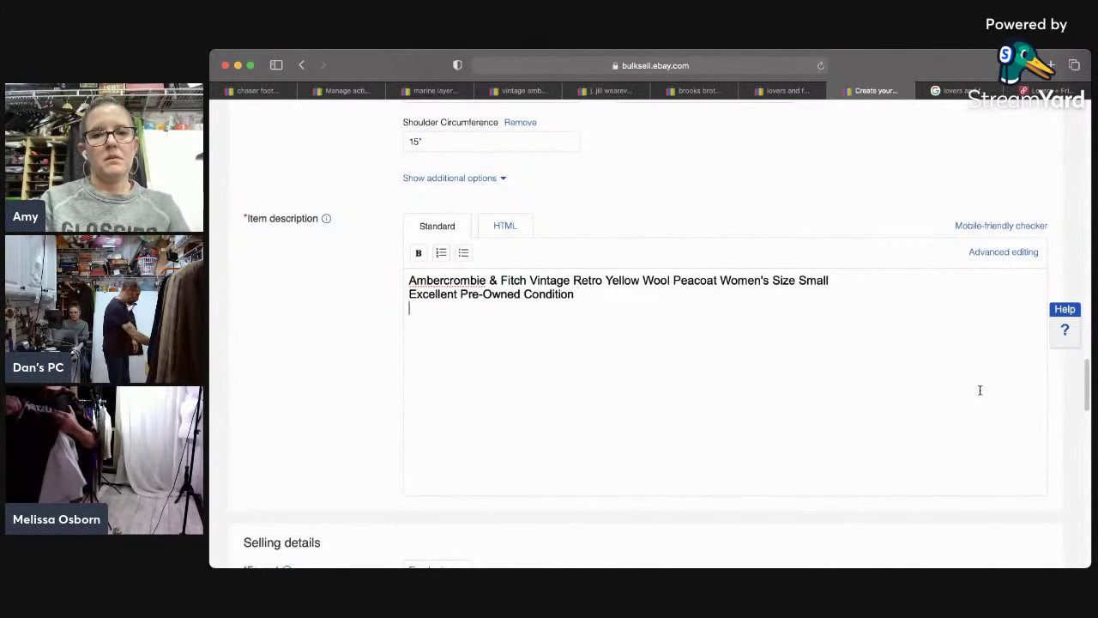
type("No Rips, Stains, or Tears")
key("Return")
type("Please See Detailed Measurements in the Photos.")
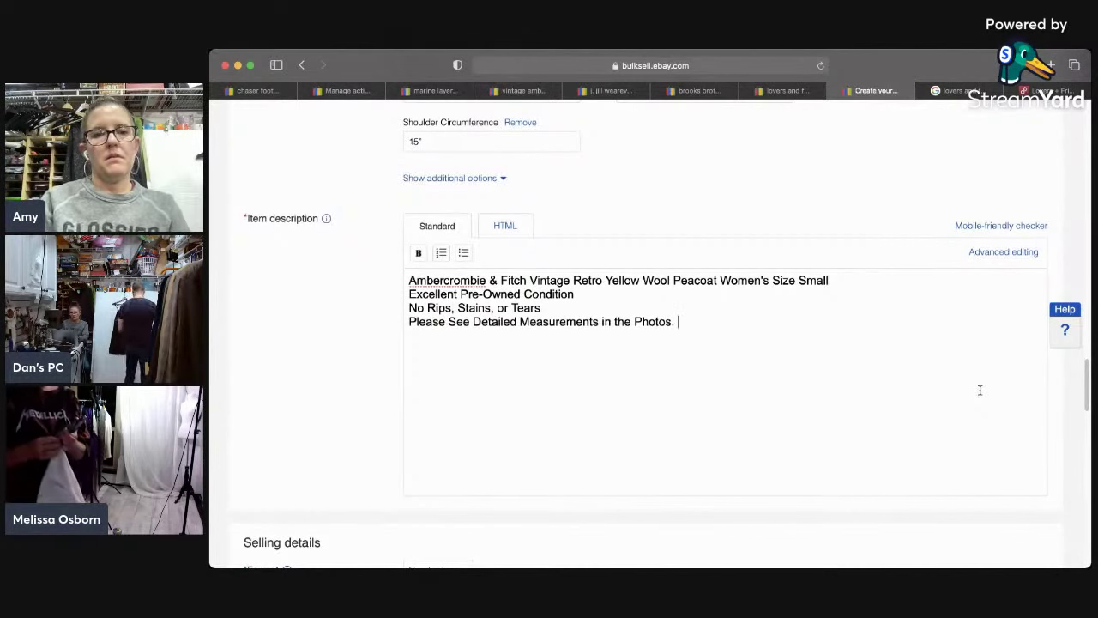
Step: Set the Buy It Now price to $39.99
scroll(633, 316, "down", 10)
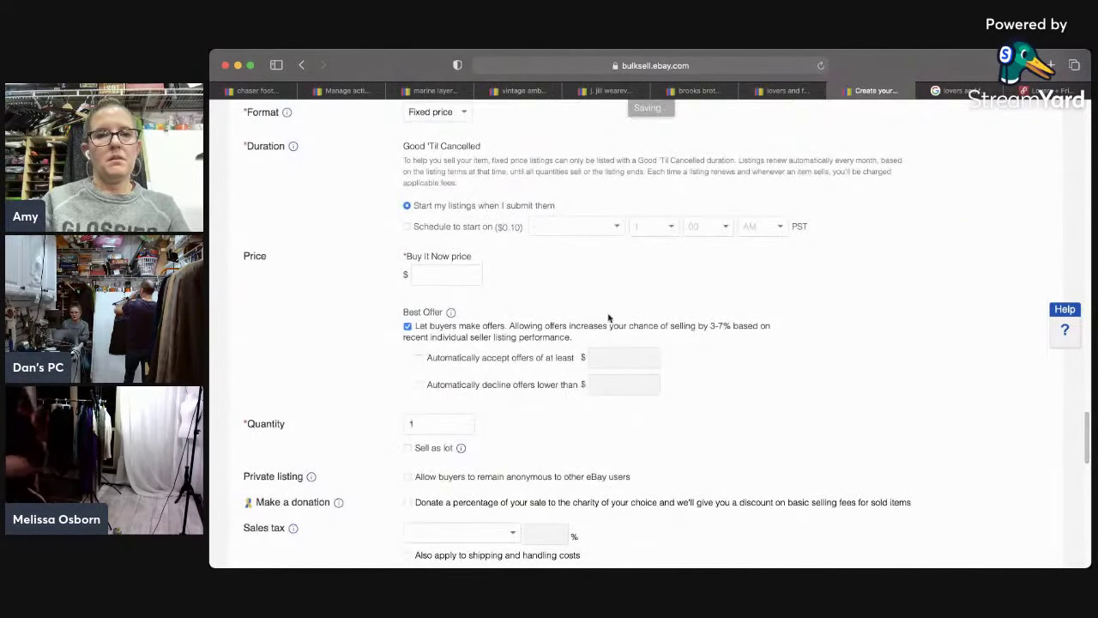
left_click(433, 274)
type("39.99")
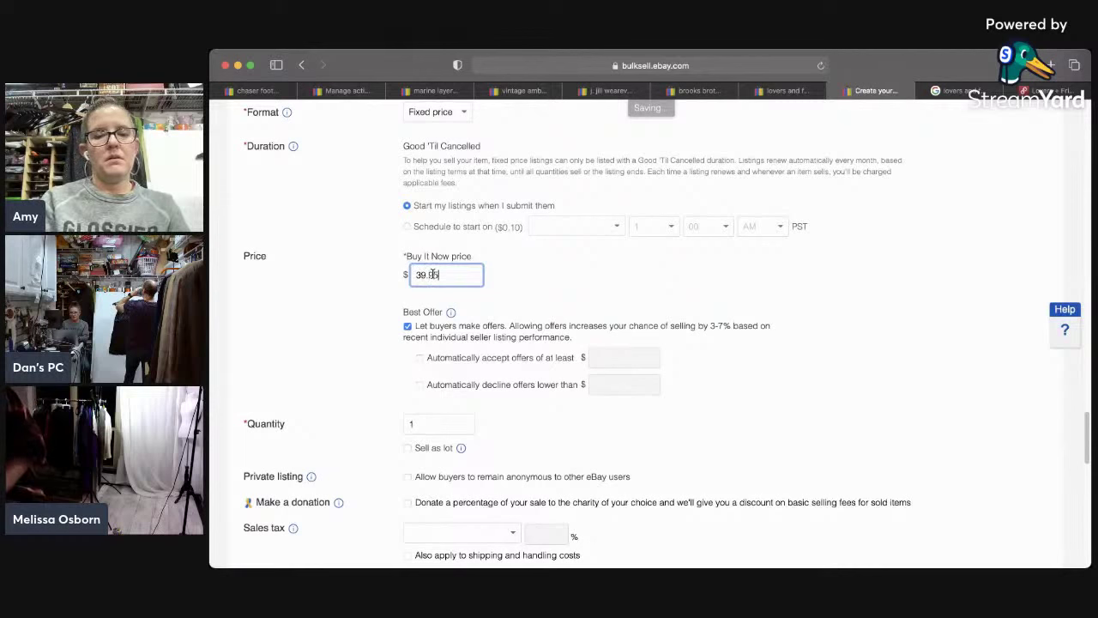
Step: Change the listing's shipping policy to SHOES+LOCAL
left_click_drag(1086, 427, 1086, 458)
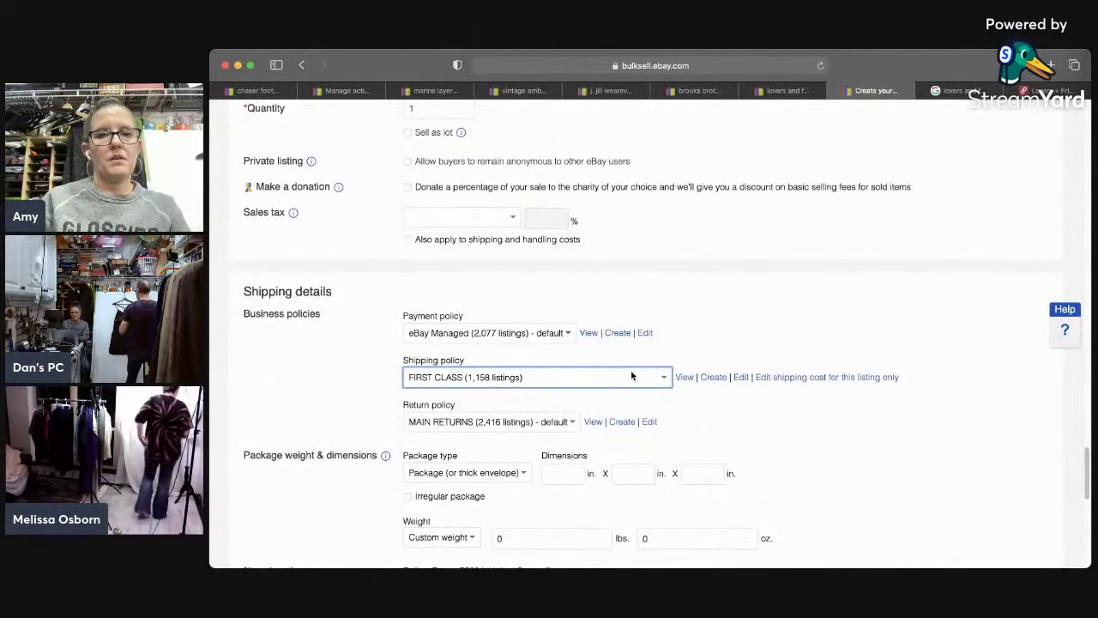
left_click(631, 376)
left_click(618, 421)
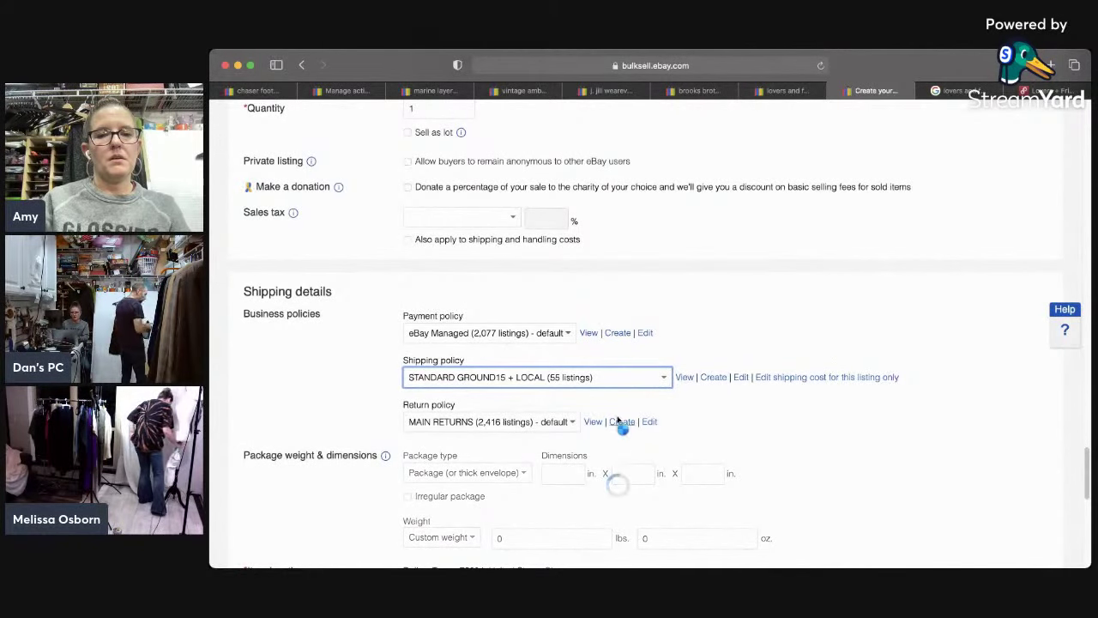
key("Up")
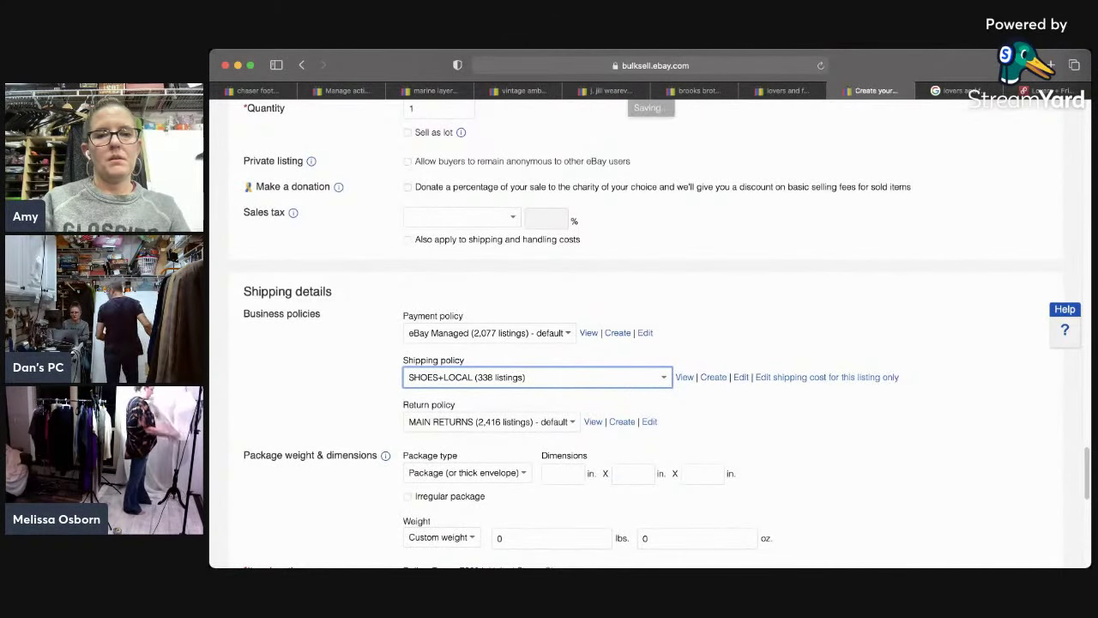
Step: Enable Promoted Listings Standard for the item and set the ad rate to 1%
scroll(786, 242, "down", 5)
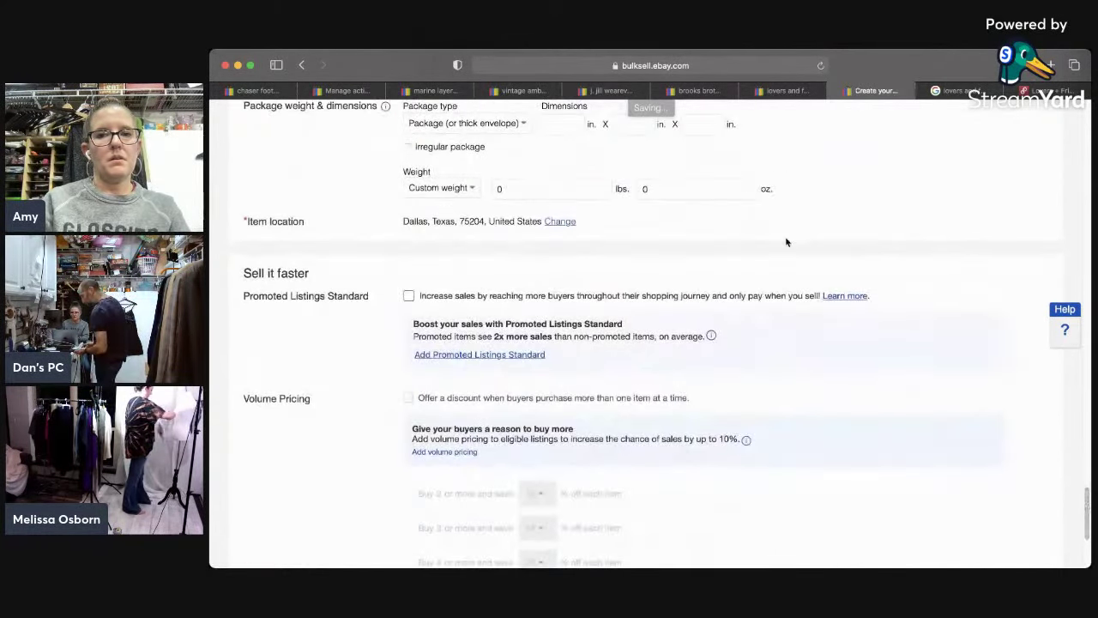
left_click(751, 295)
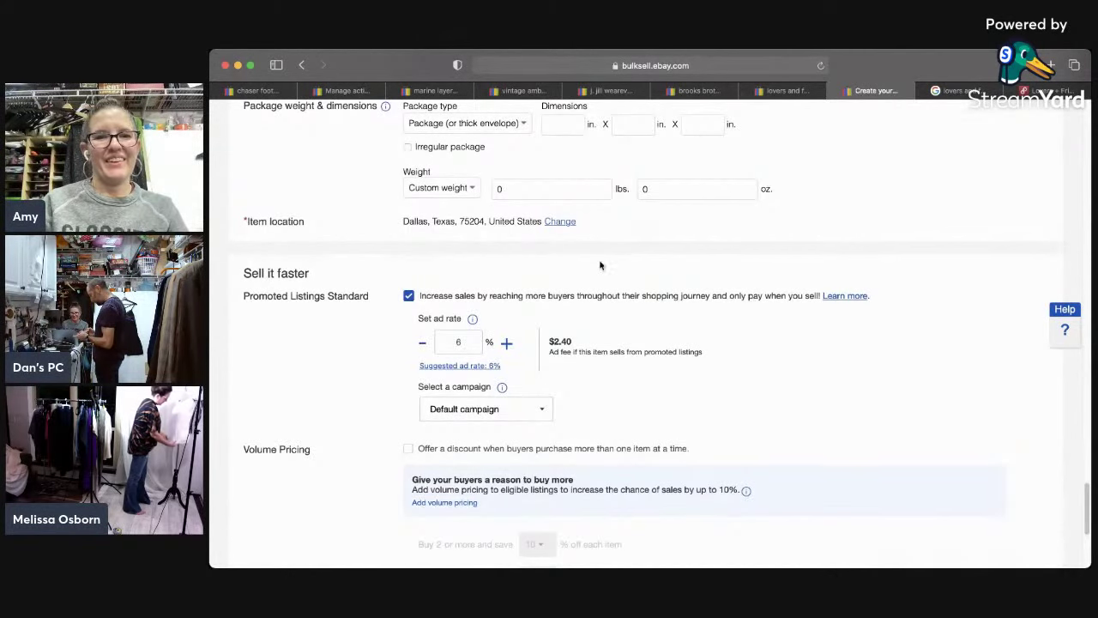
left_click(458, 341)
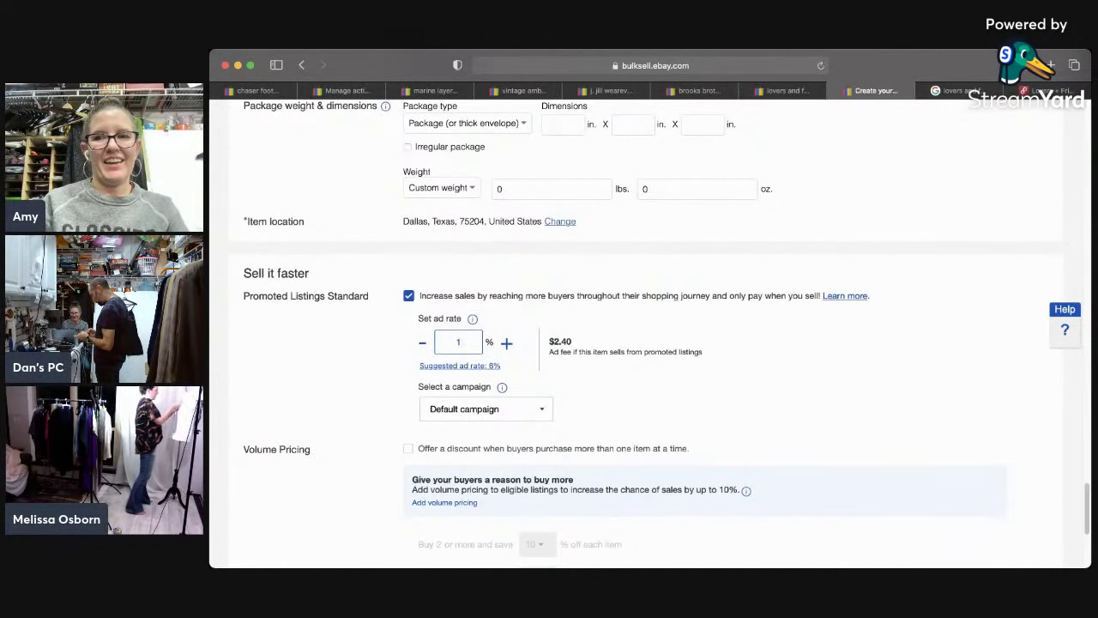
scroll(672, 456, "down", 4)
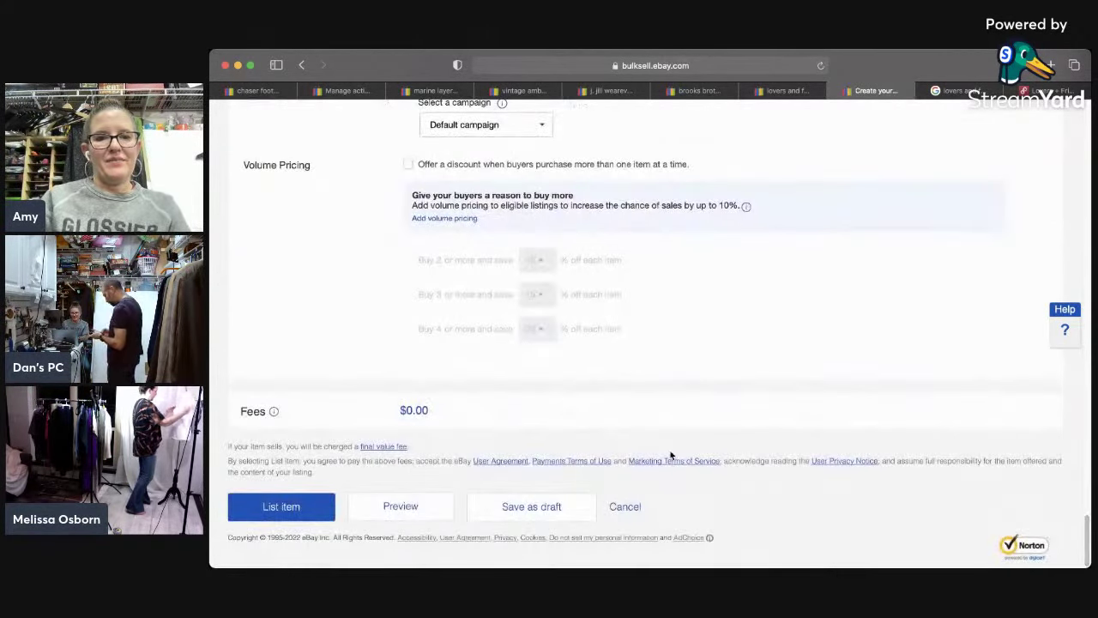
Step: Add the six photos of the yellow jacket, its tags and its measurement note to the listing
scroll(672, 456, "up", 15)
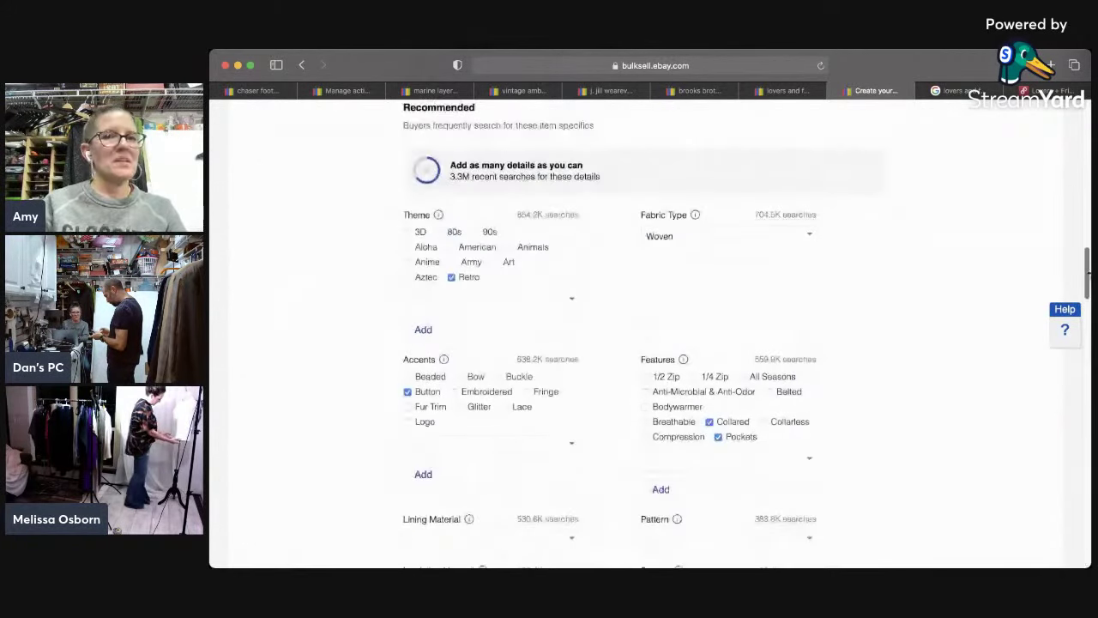
scroll(672, 456, "up", 5)
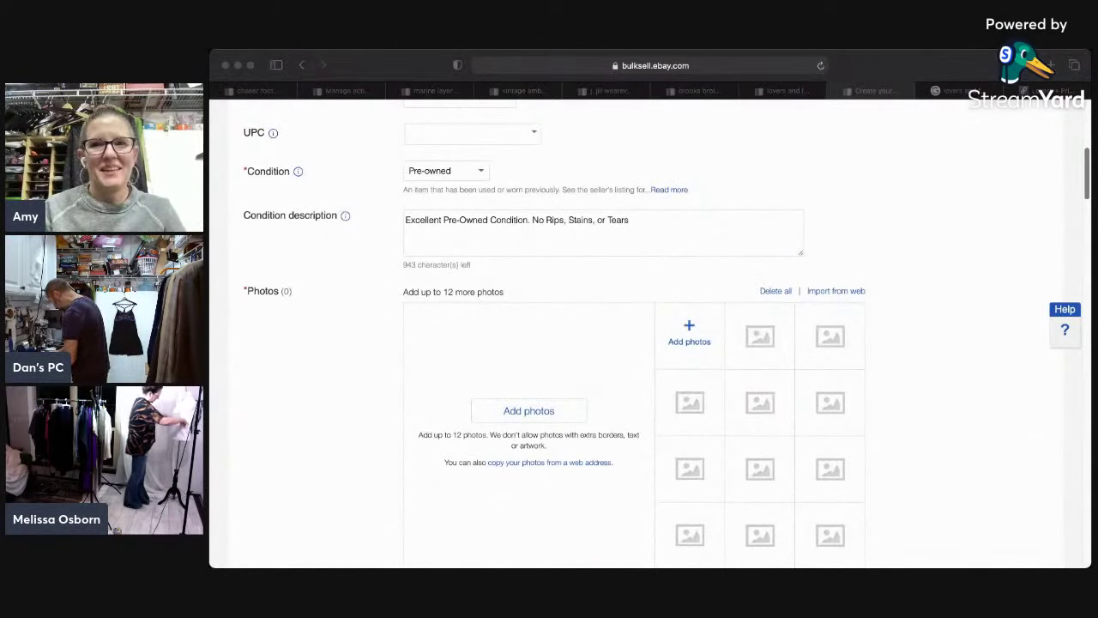
scroll(672, 456, "down", 3)
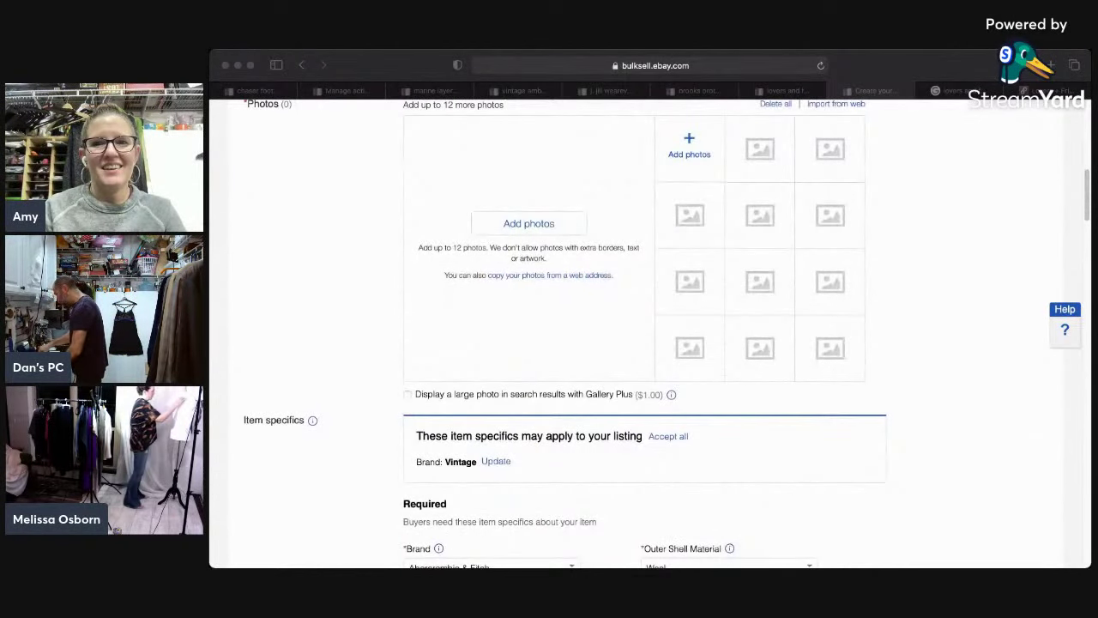
left_click_drag(695, 177, 693, 172)
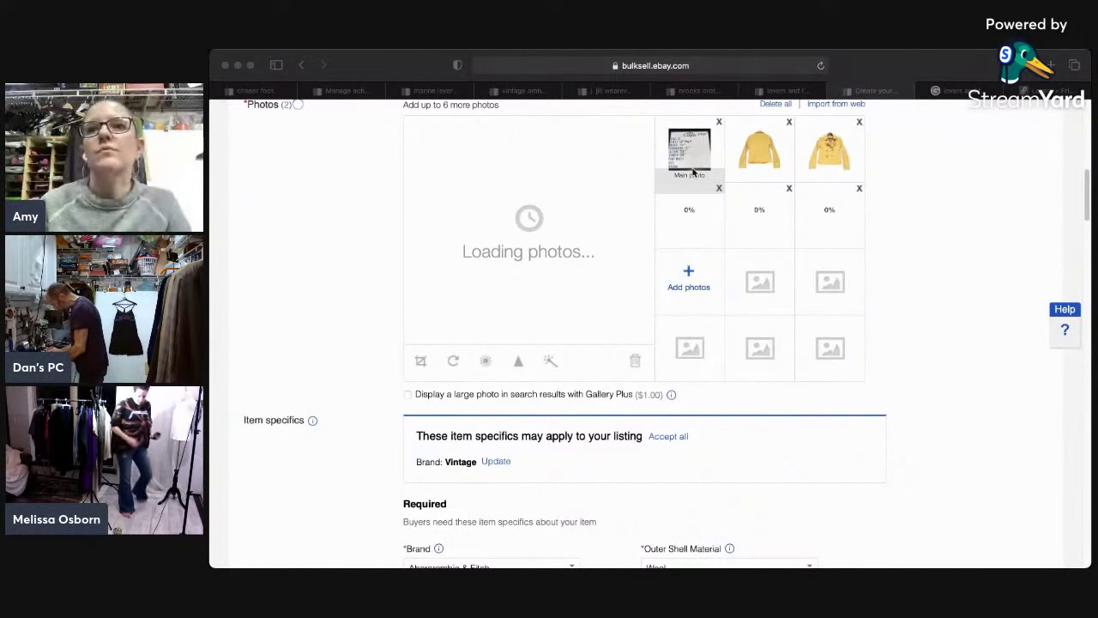
Step: Make the jacket's front view the main photo with the back view second, and preview the back and tag photos
left_click(838, 170)
left_click_drag(839, 170, 691, 153)
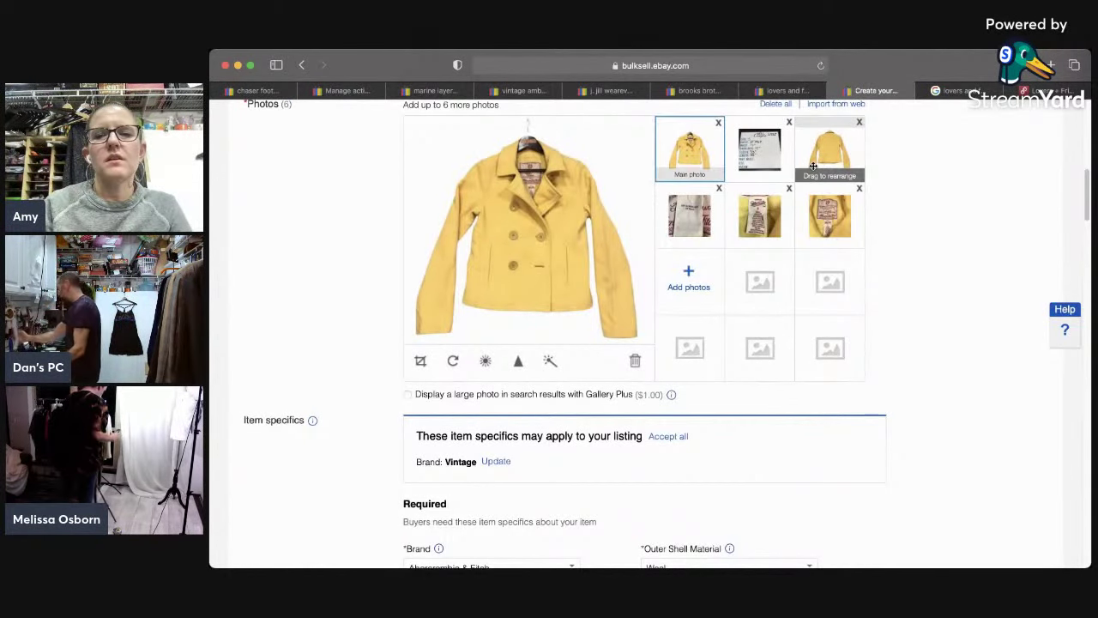
left_click_drag(846, 150, 759, 147)
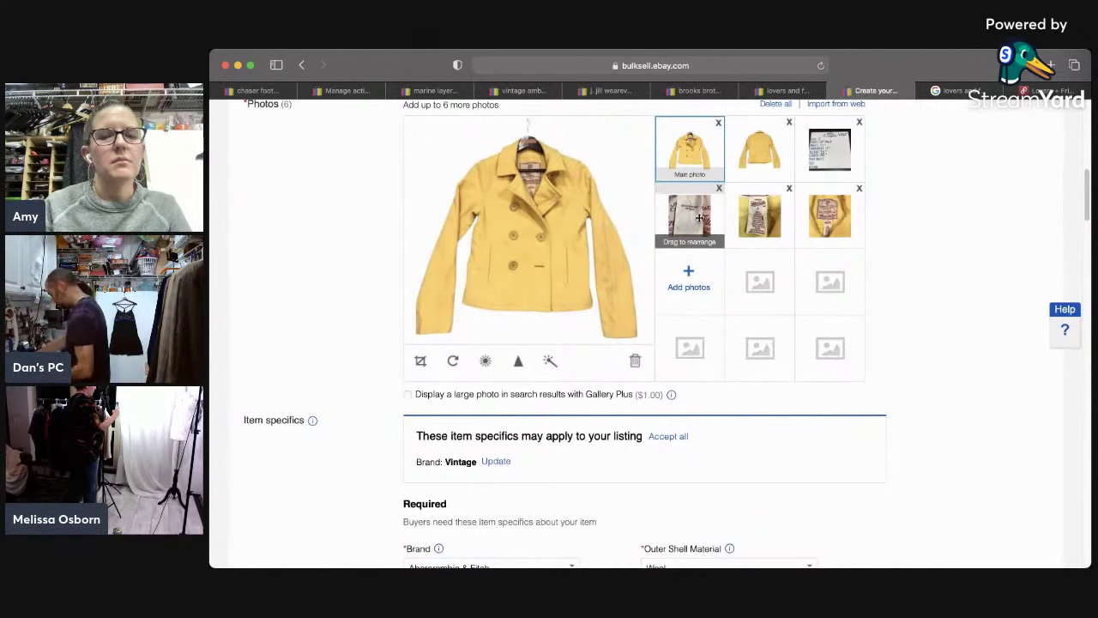
left_click(759, 150)
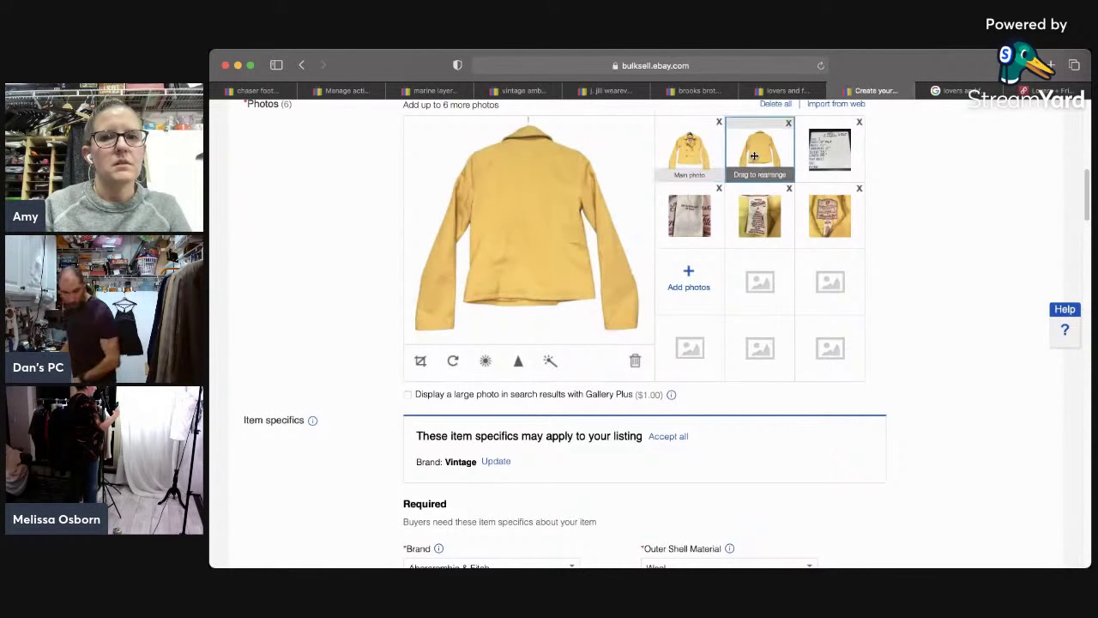
left_click(770, 244)
left_click(828, 231)
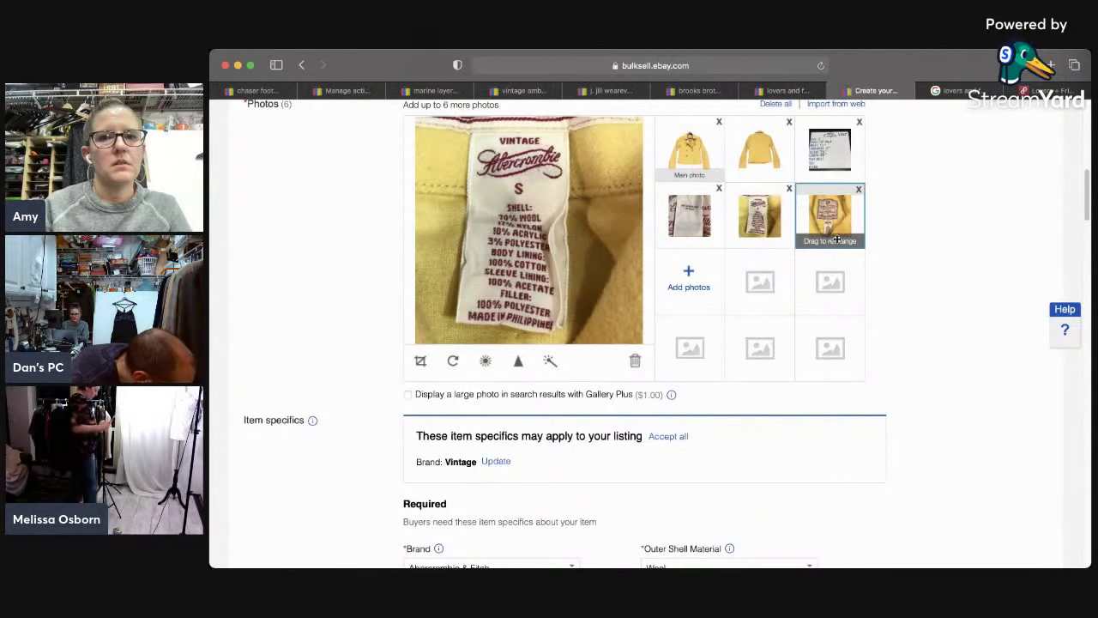
left_click(698, 239)
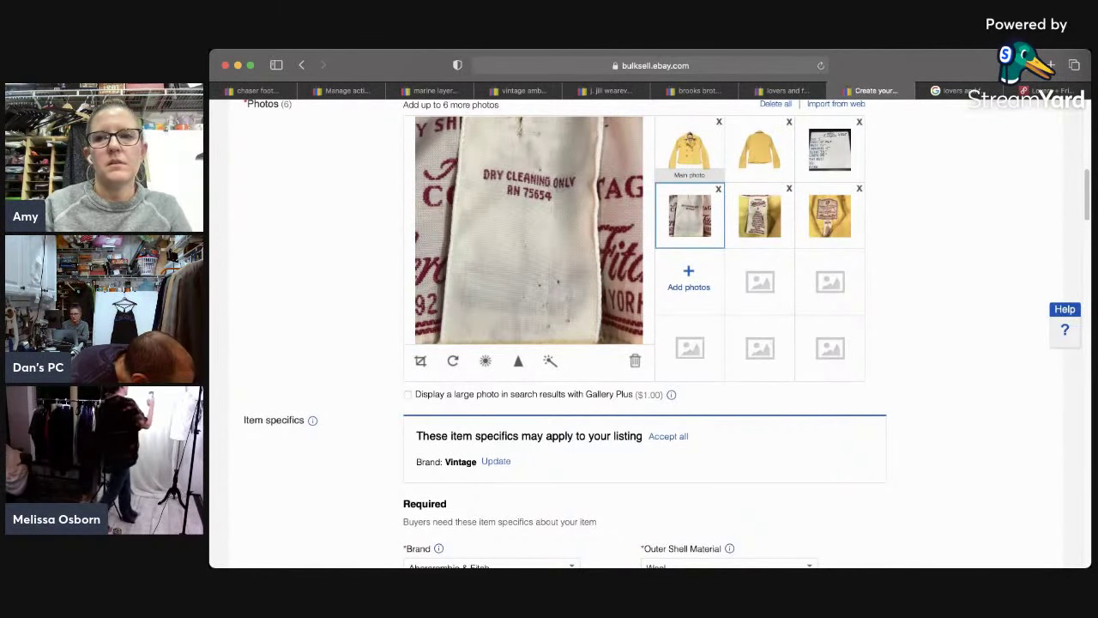
Step: Publish the peacoat listing and finish without creating another one
left_click_drag(1081, 198, 975, 544)
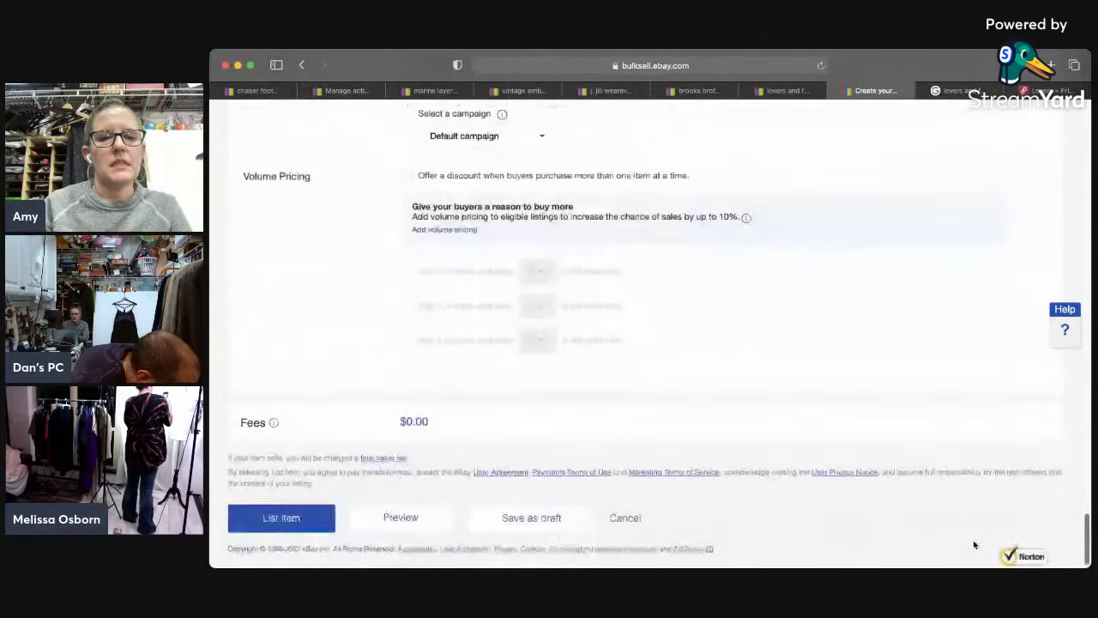
left_click(305, 507)
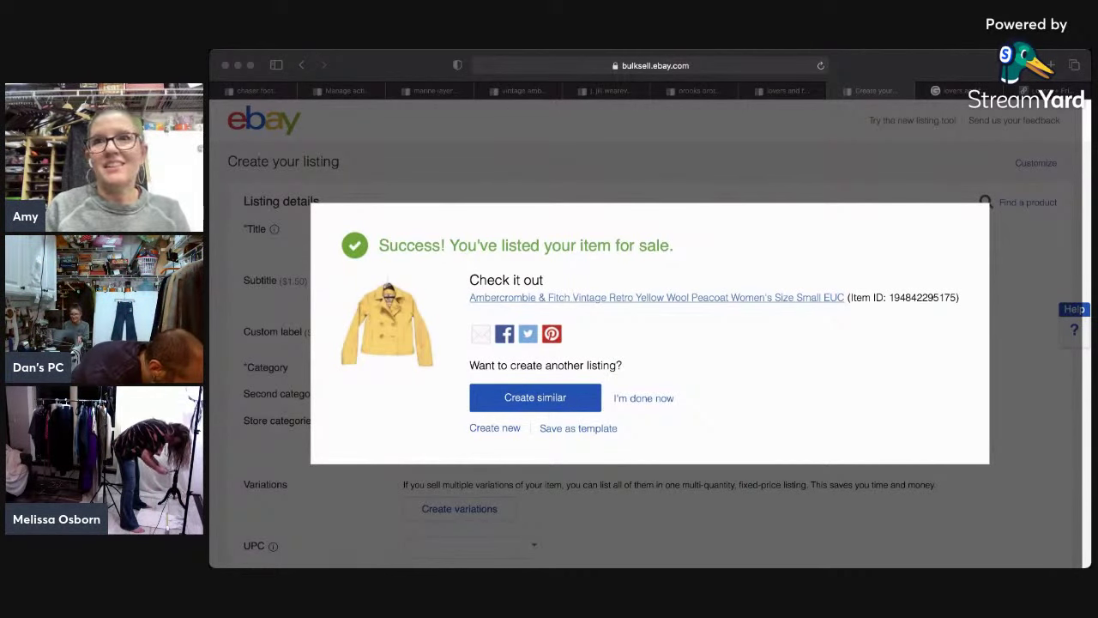
left_click(760, 90)
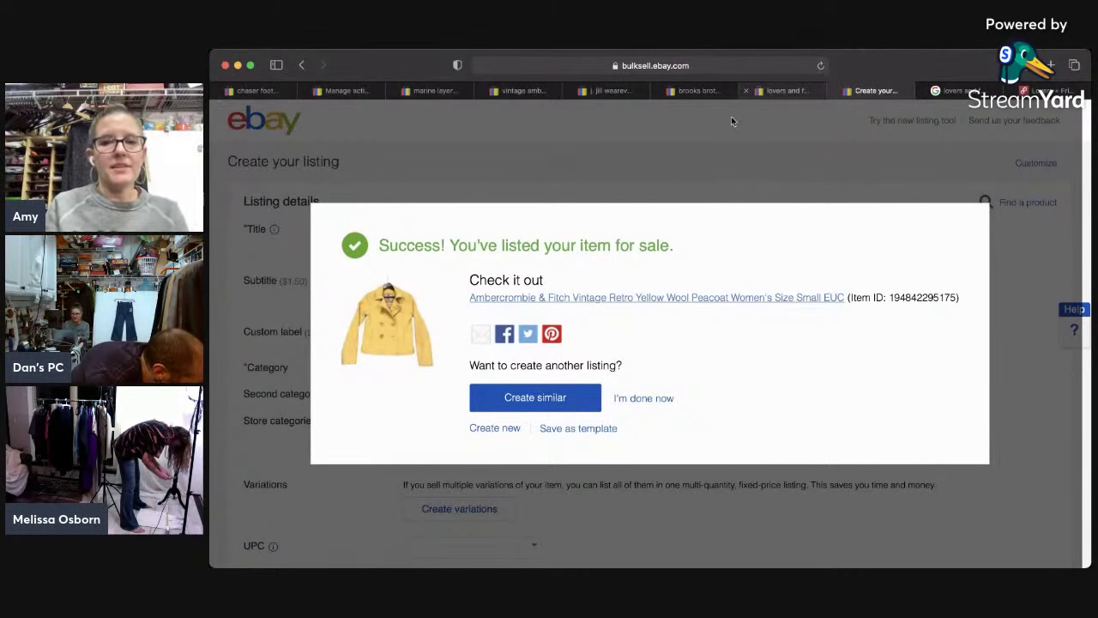
left_click(649, 399)
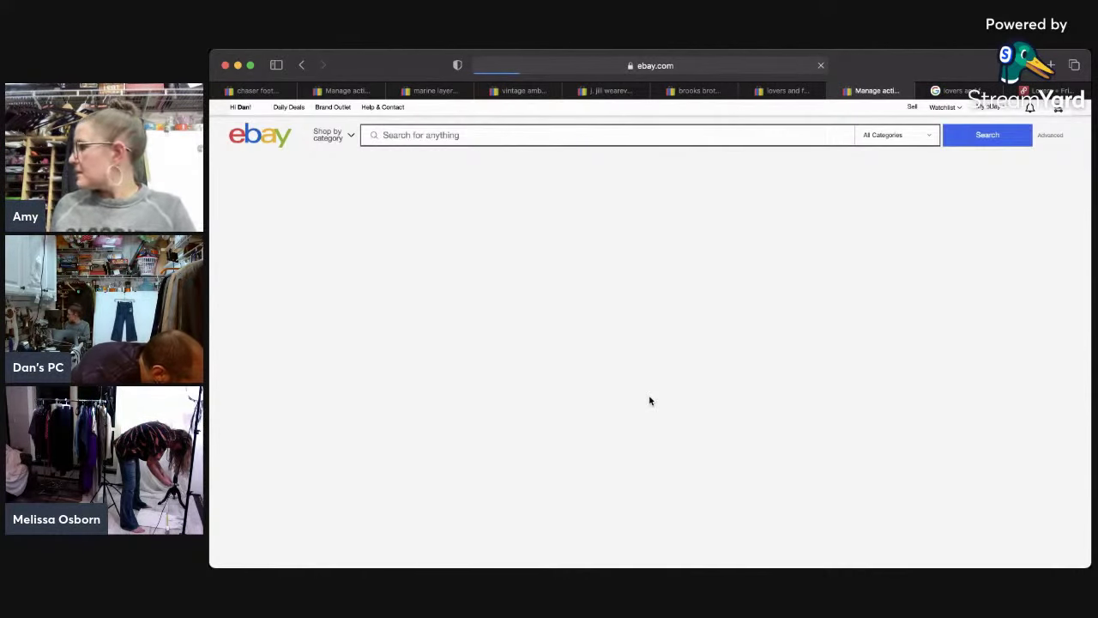
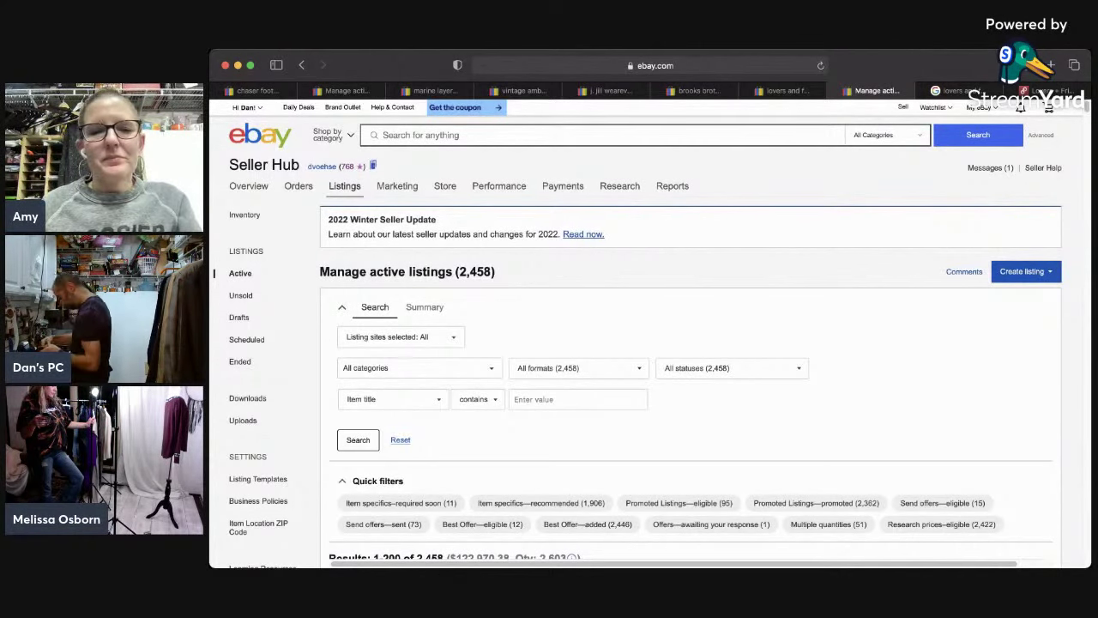
Step: Search eBay for "seasame street vintage oscar the grouch jeans" and limit the results to sold items
left_click(721, 134)
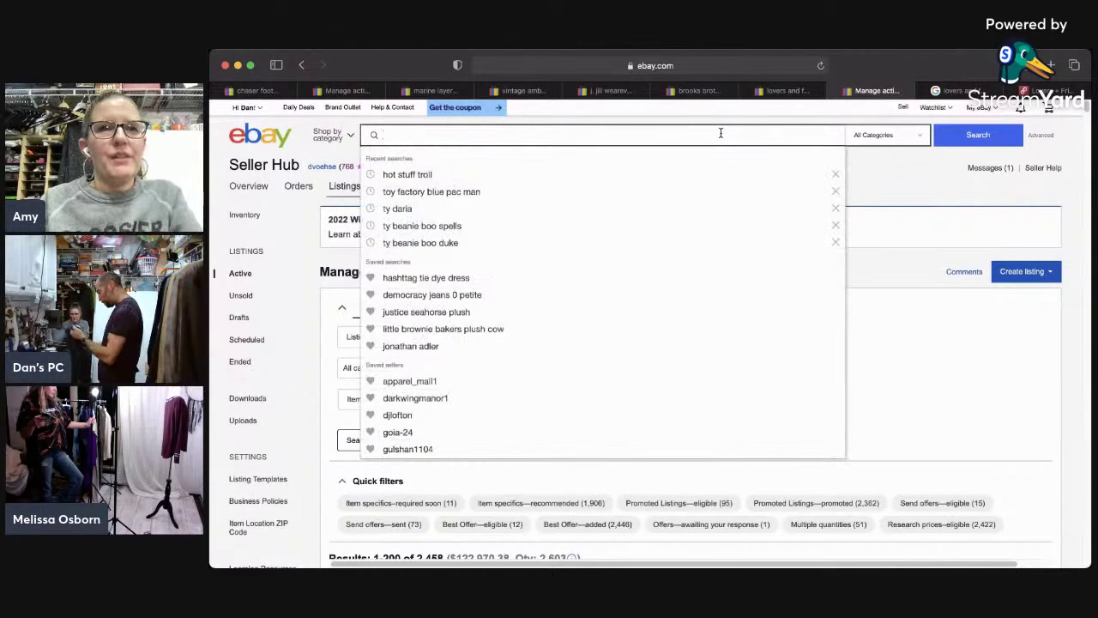
type("s")
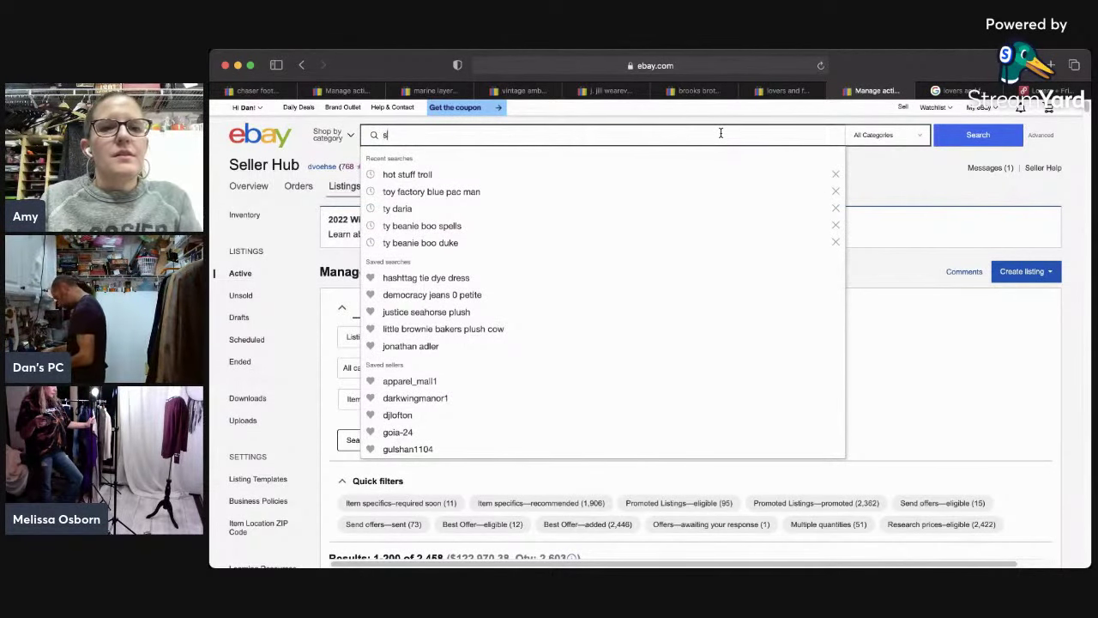
type("easame street")
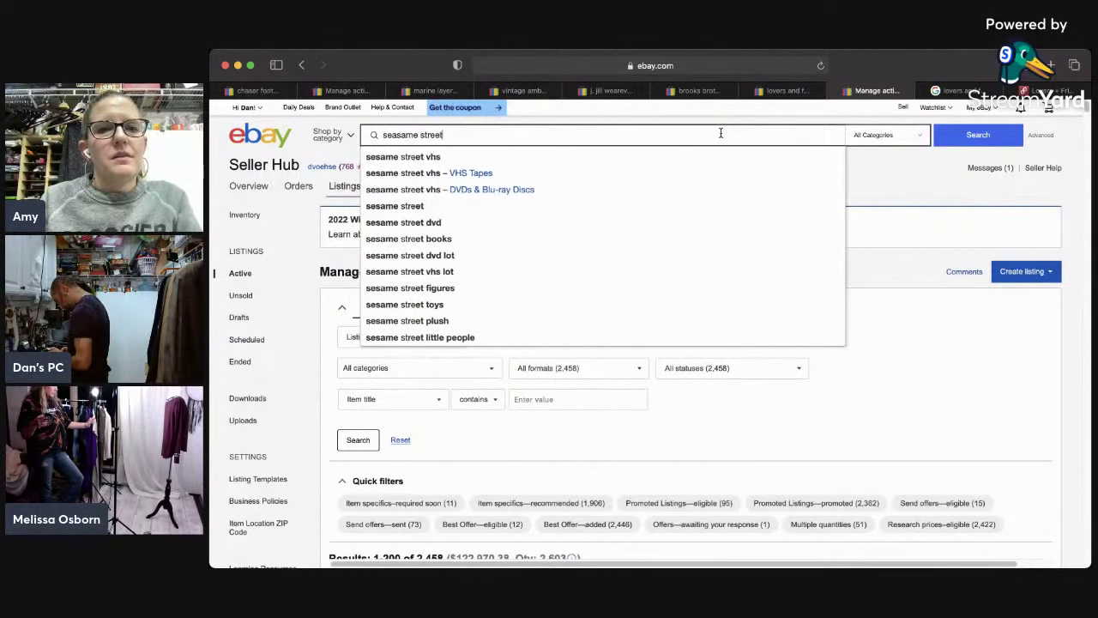
type(" vintage oscar t")
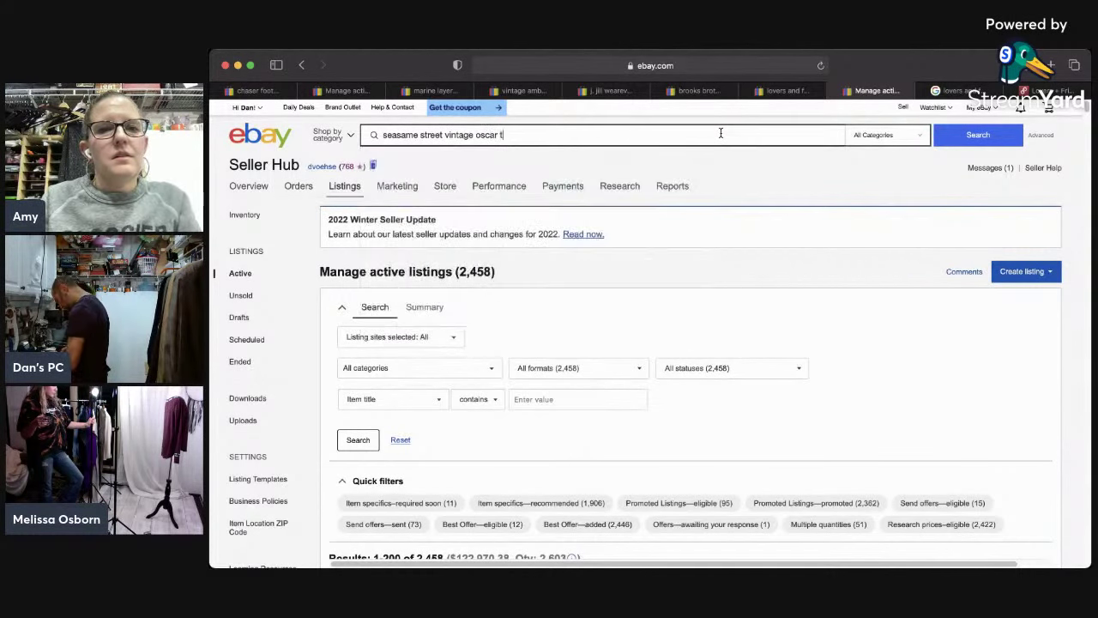
type("he grouch")
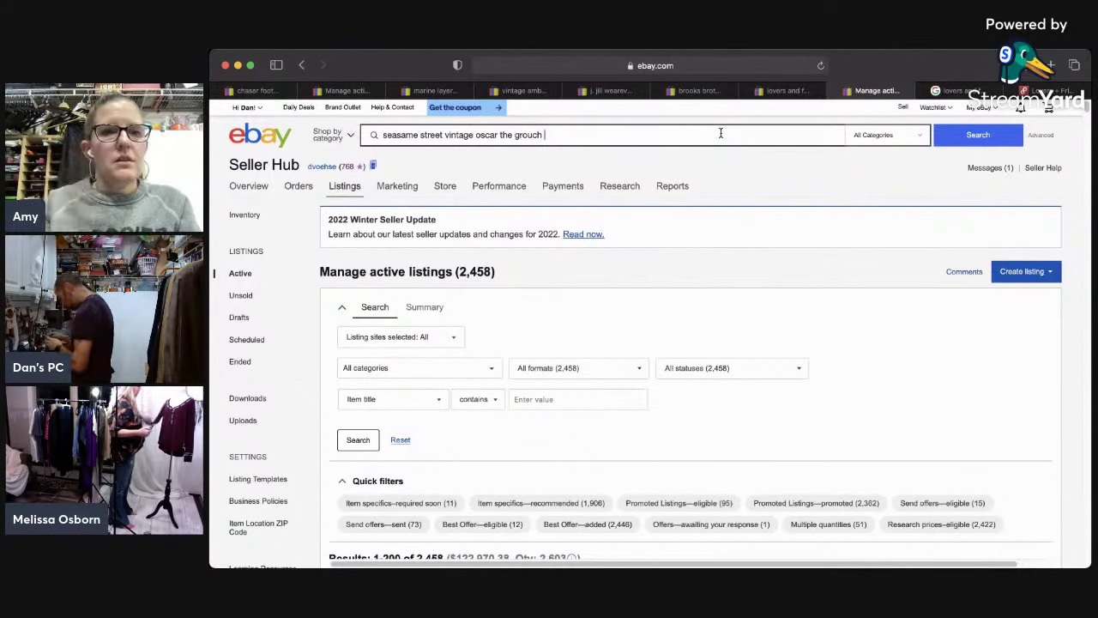
type("jeans")
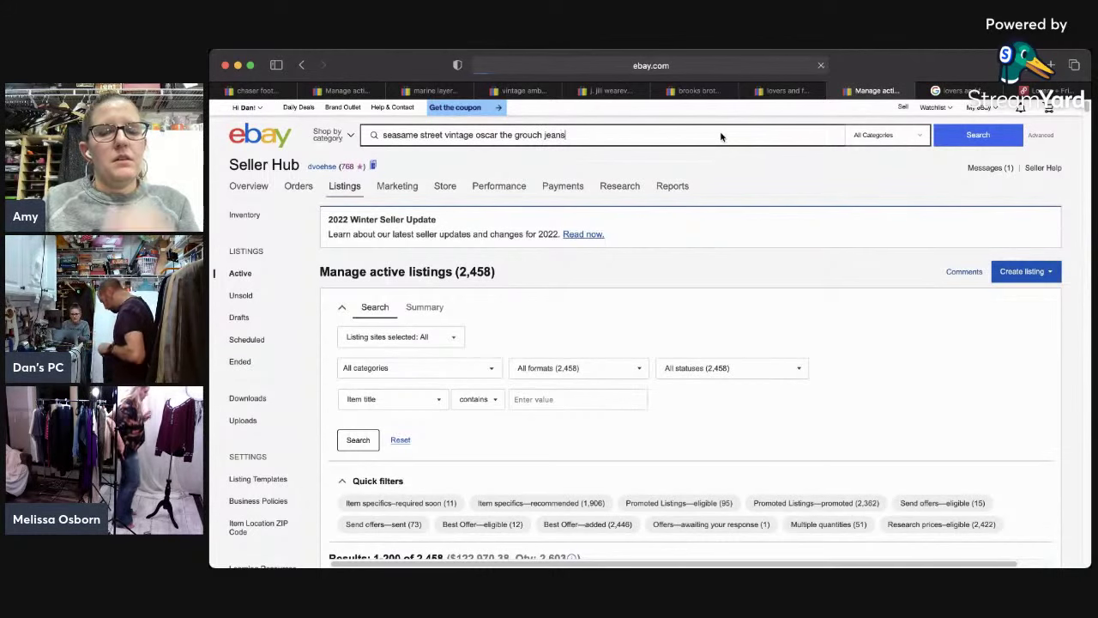
key("Return")
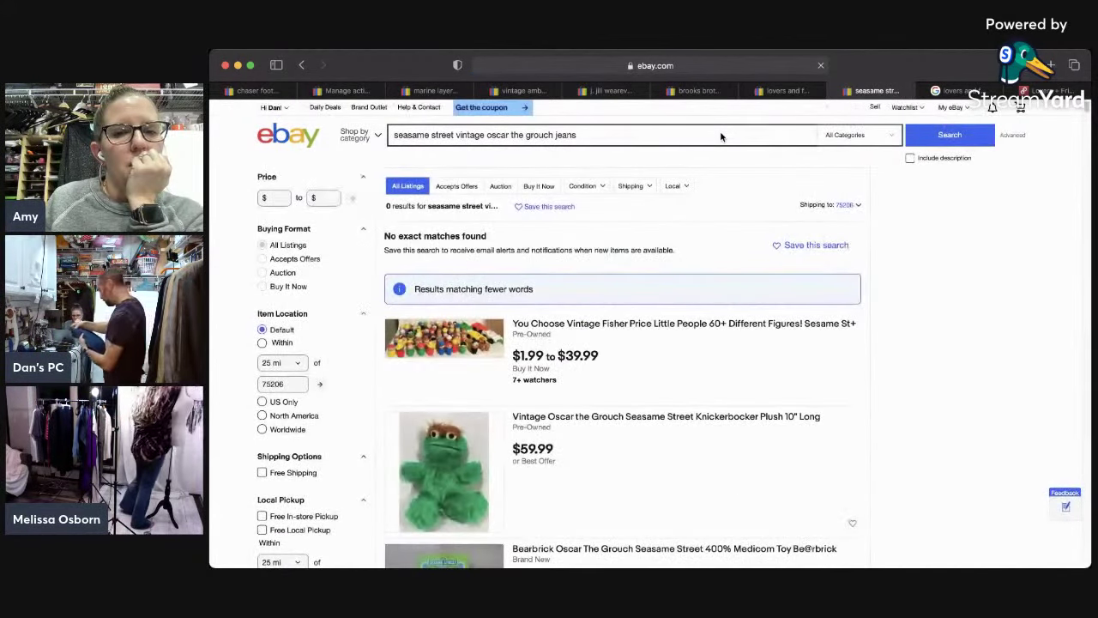
mouse_move(1083, 117)
left_mouse_down()
mouse_move(1084, 334)
mouse_move(1085, 108)
left_mouse_up()
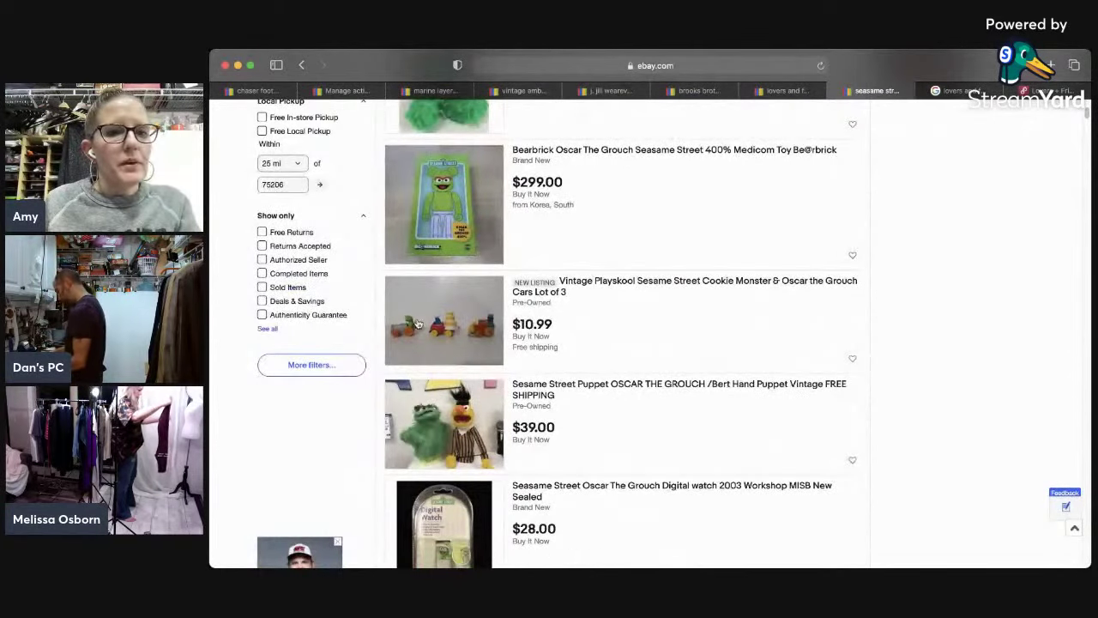
left_click(271, 289)
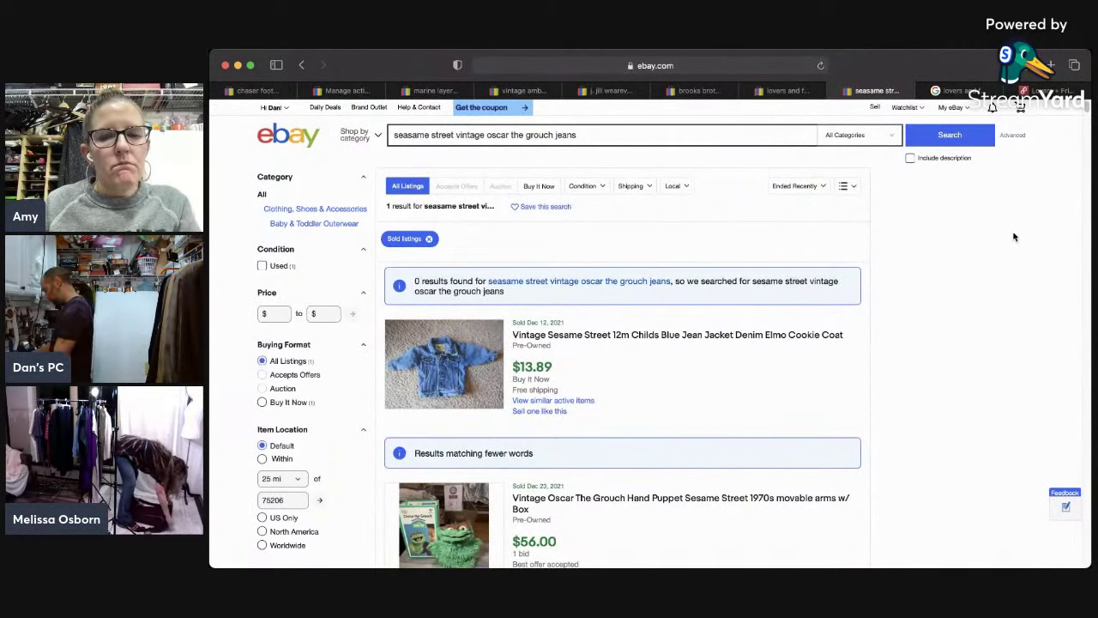
Step: Add "jcpenney" to the sold-items search and look through the comparable Oscar the Grouch items
left_click_drag(1086, 112, 698, 139)
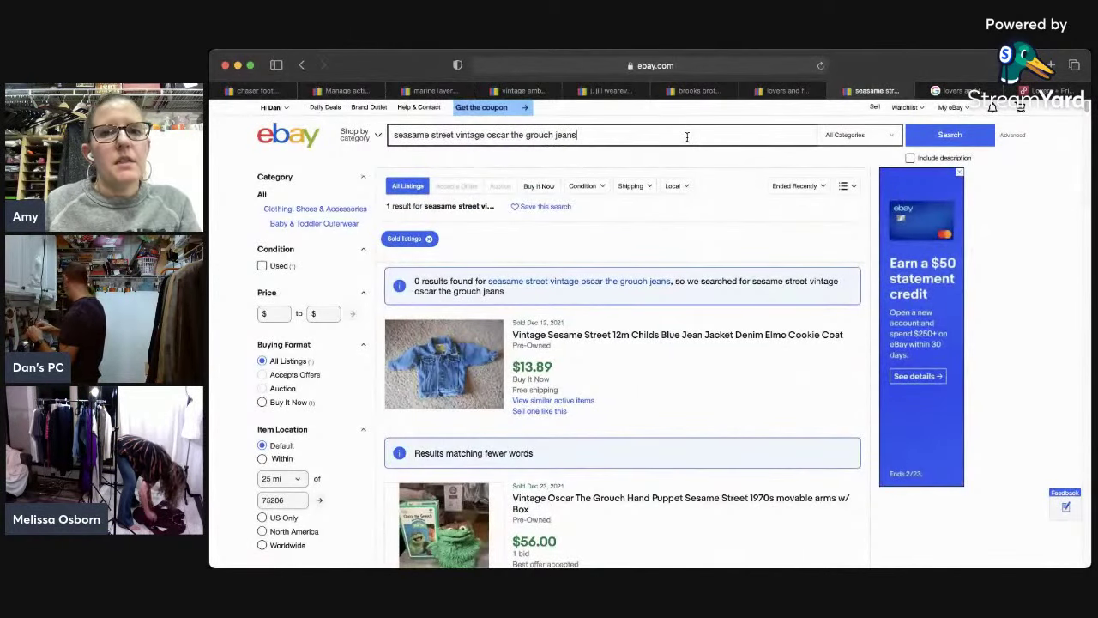
type("jcpenny")
key("Return")
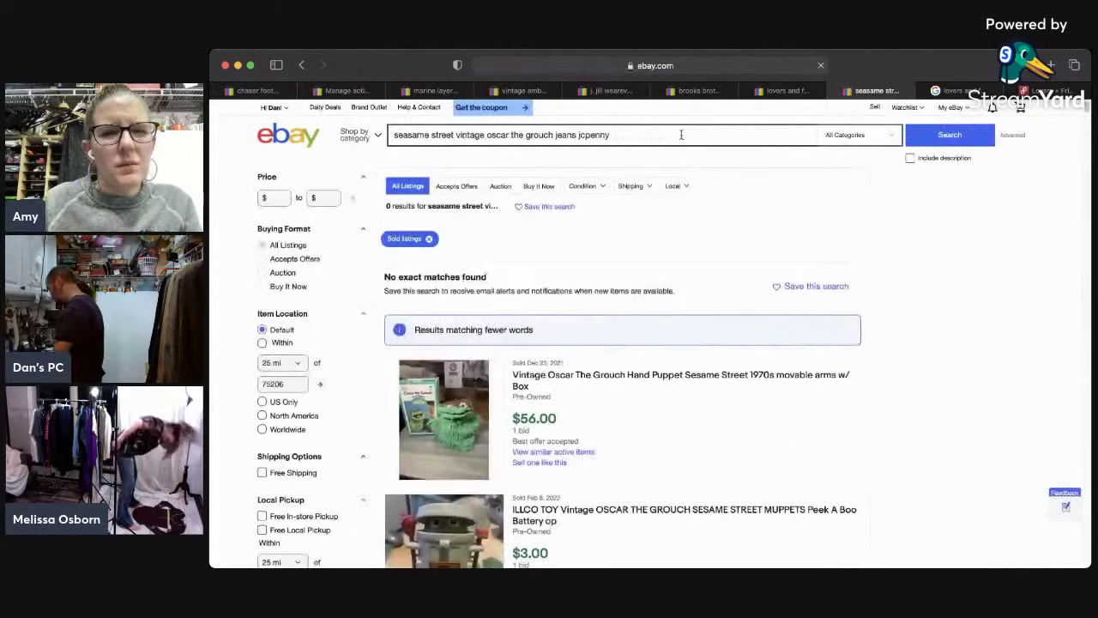
left_click(605, 135)
type("e")
key("Return")
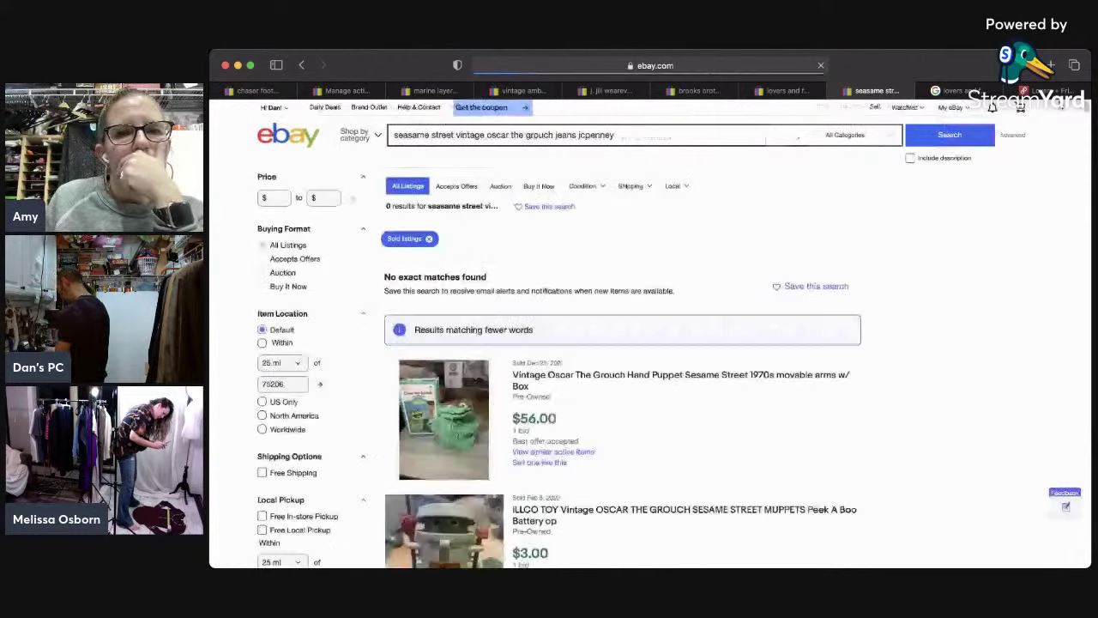
scroll(624, 334, "down", 15)
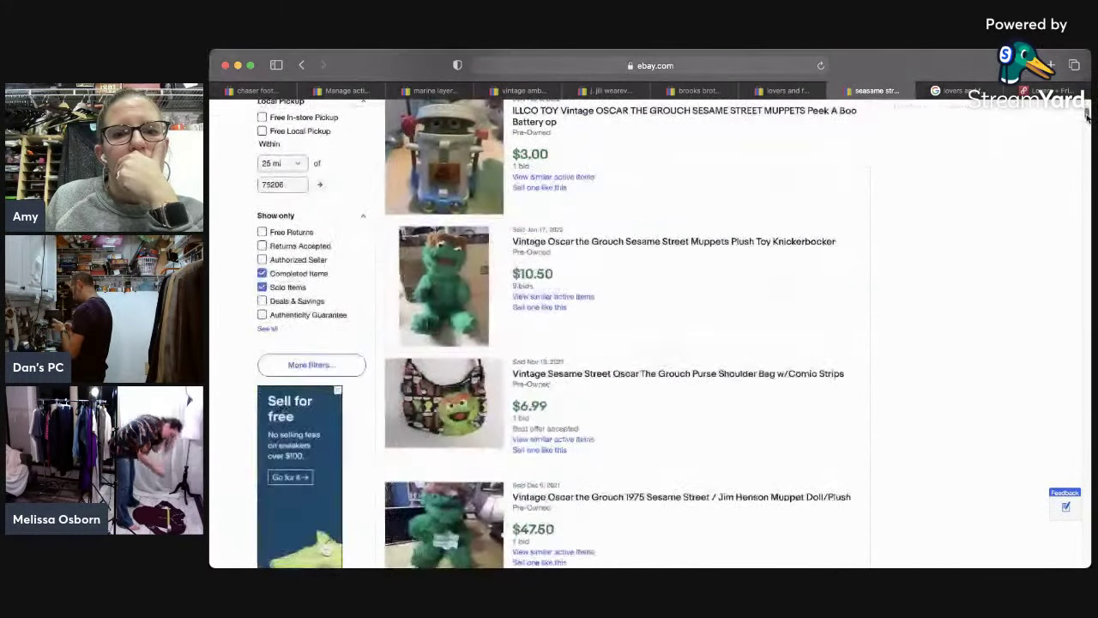
left_click_drag(1086, 142, 1060, 274)
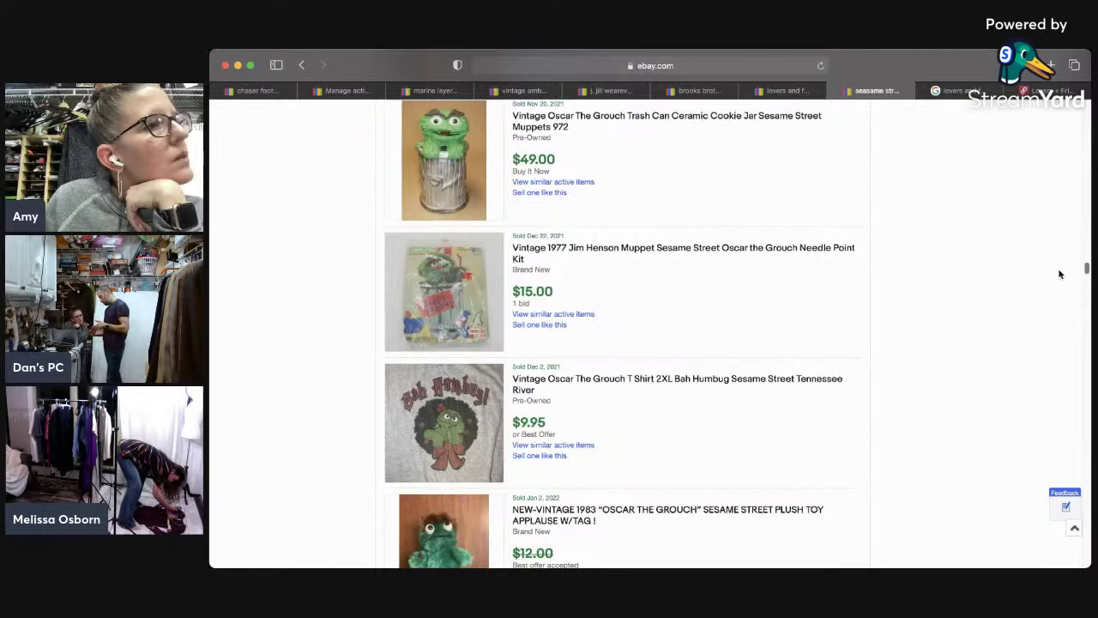
scroll(1060, 274, "down", 20)
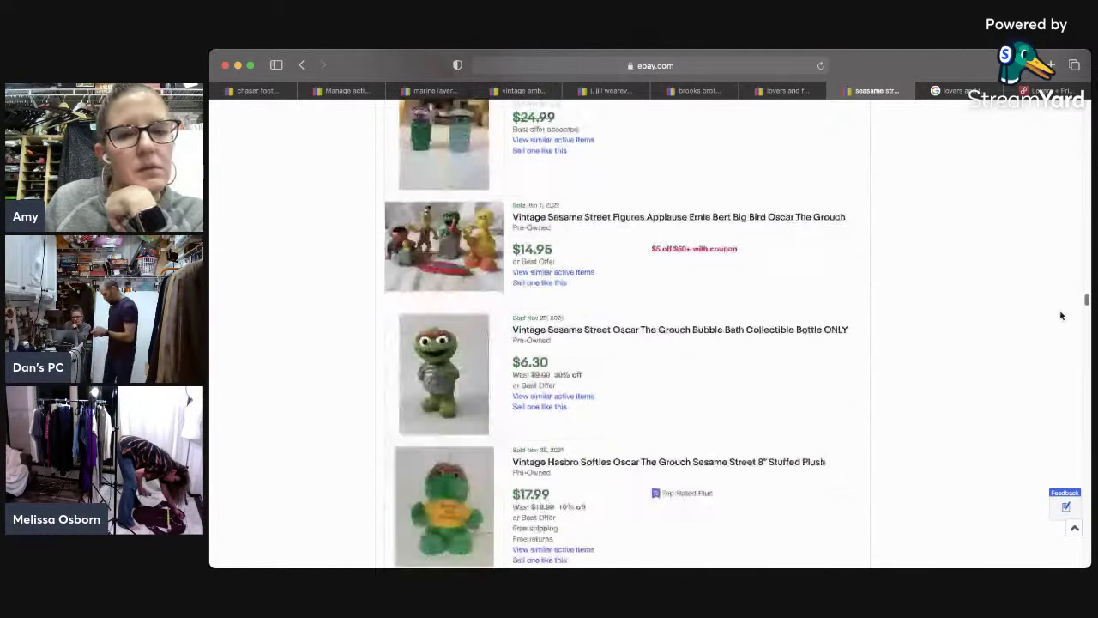
scroll(1042, 429, "down", 15)
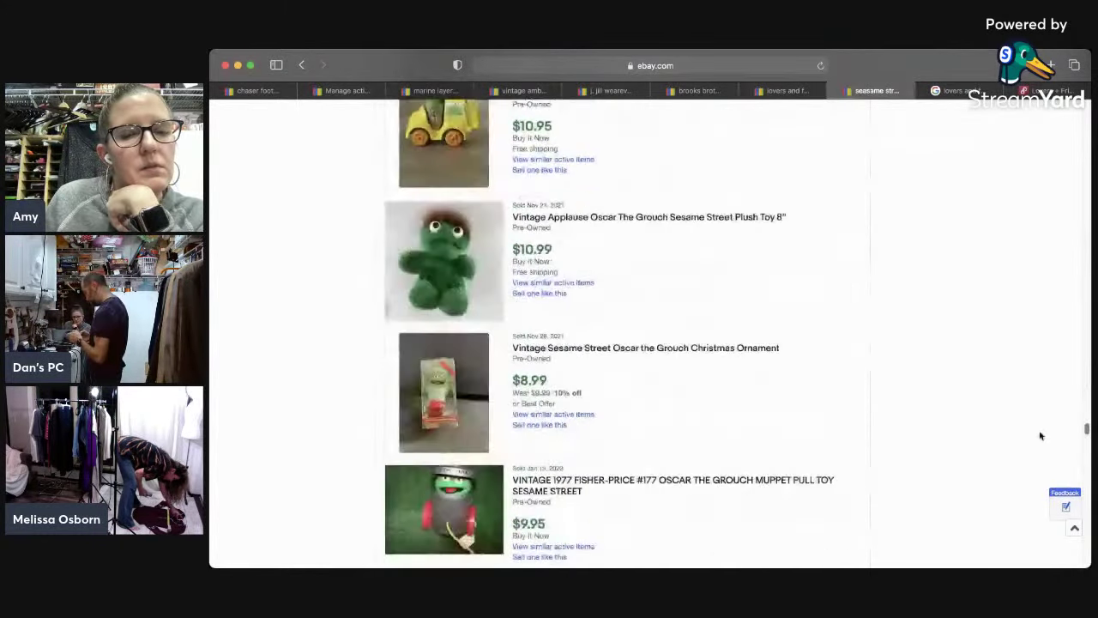
left_click(1074, 527)
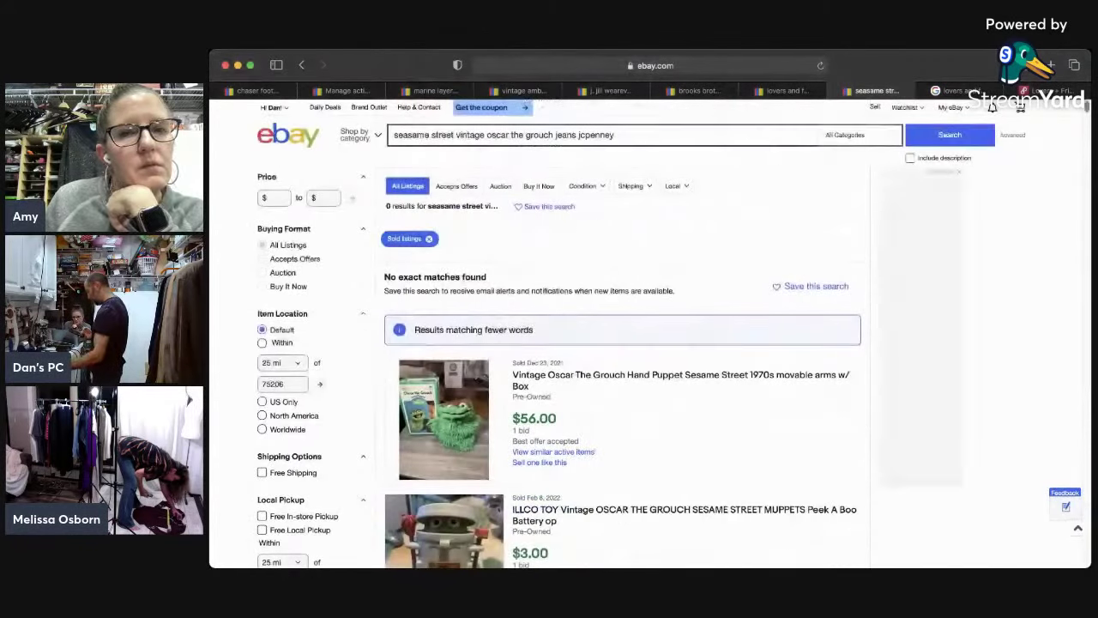
Step: Copy the full search query and open the page for creating a new listing in Seller Hub
triple_click(744, 135)
key("super+c")
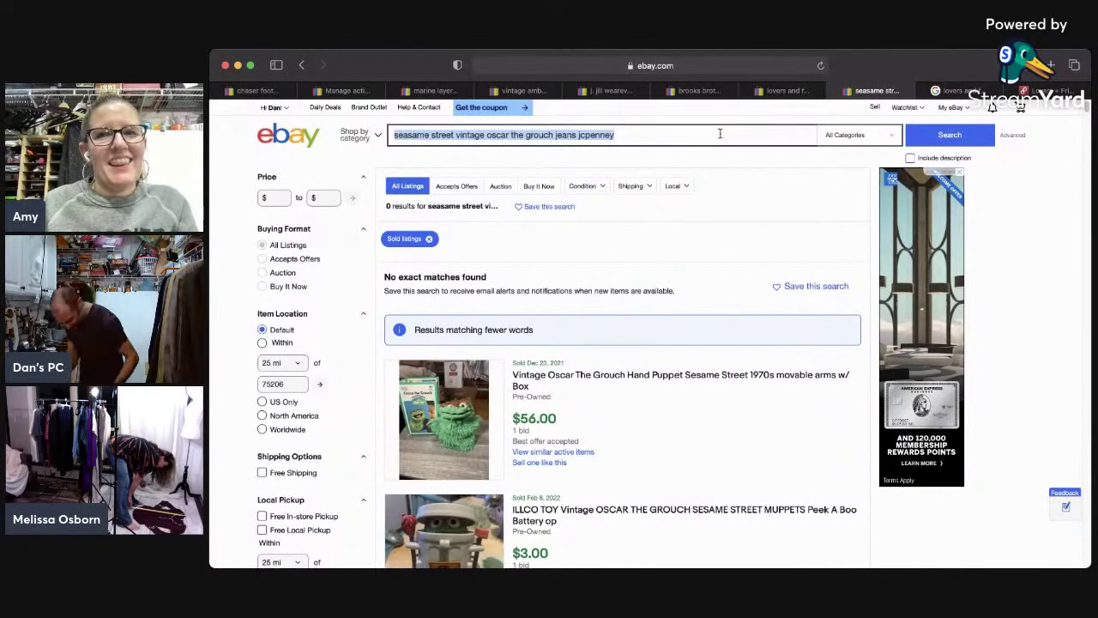
mouse_move(956, 108)
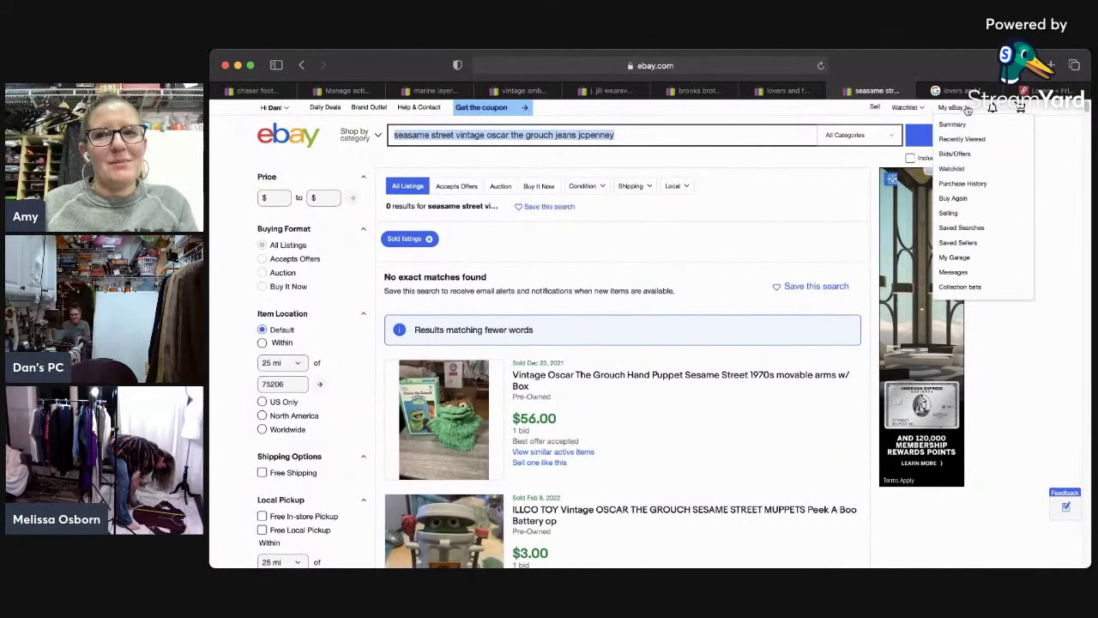
left_click(956, 215)
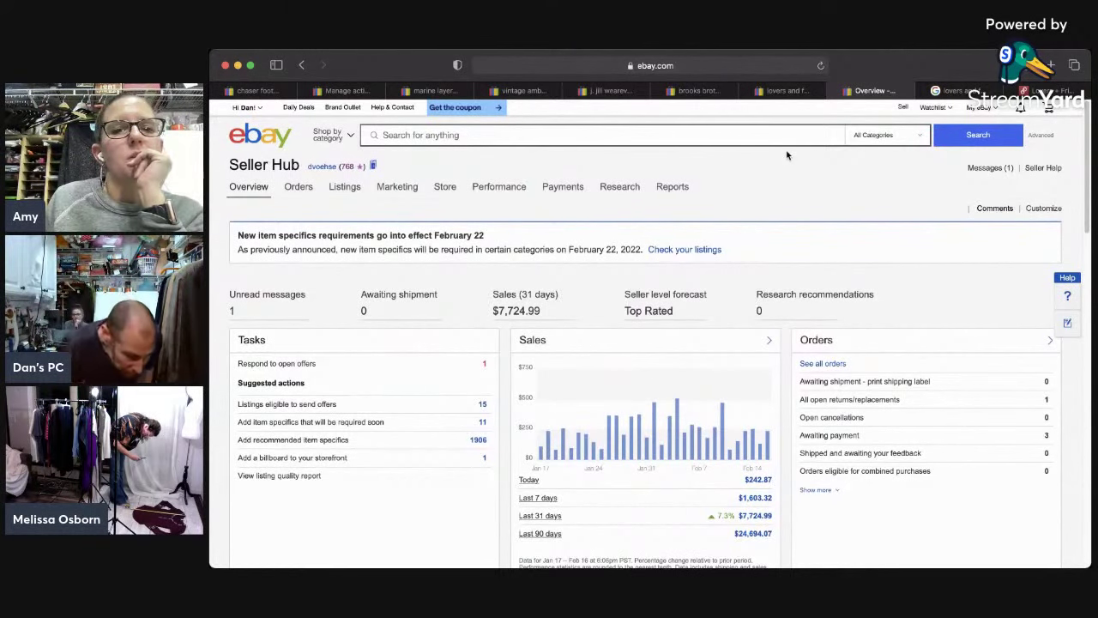
mouse_move(345, 186)
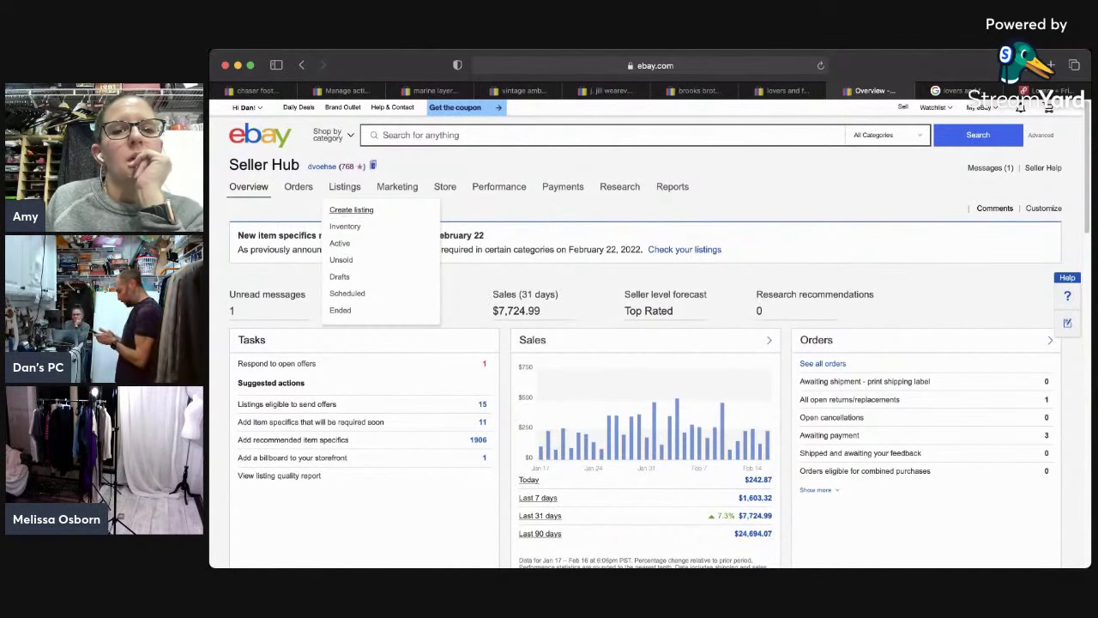
left_click(343, 211)
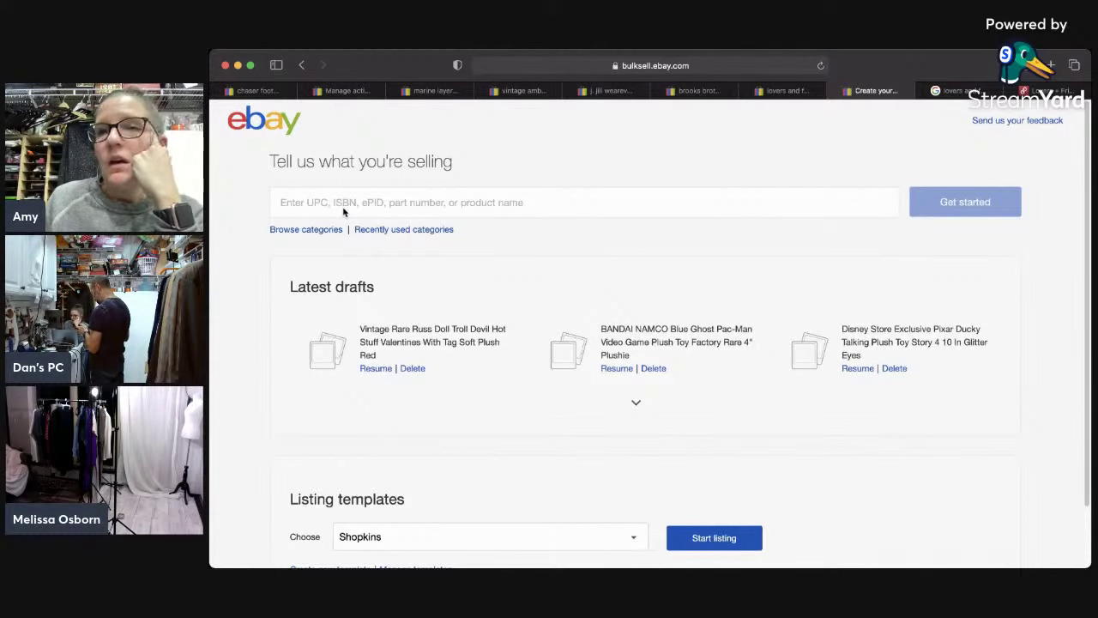
Step: Start a listing with the copied query as its product name, adding "Size 6" at the end
left_click(343, 206)
key("super+v")
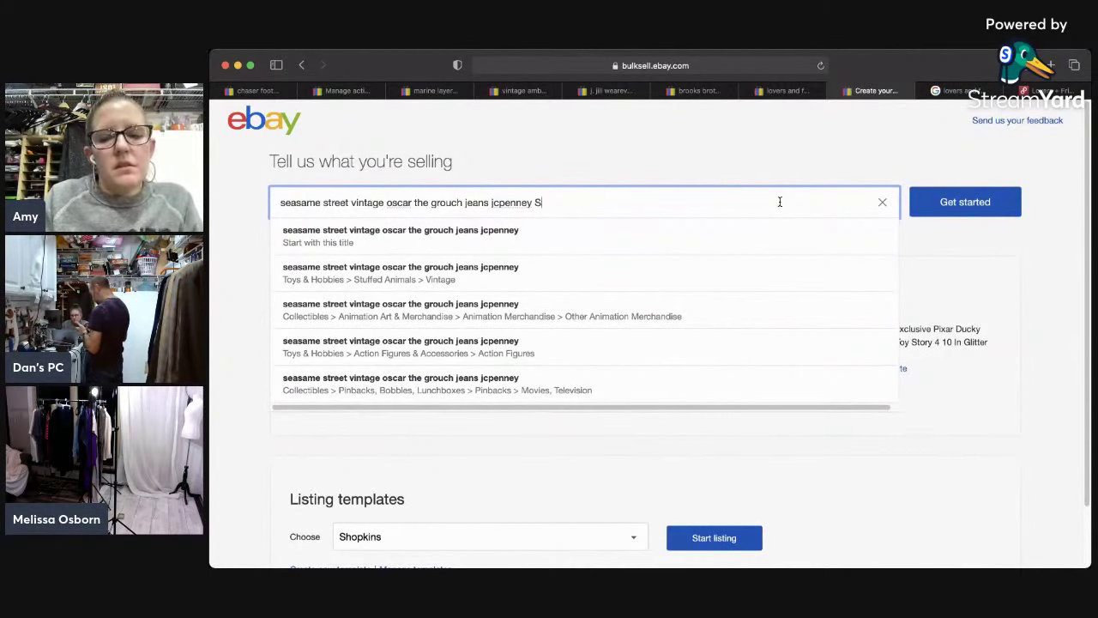
type("Size 6")
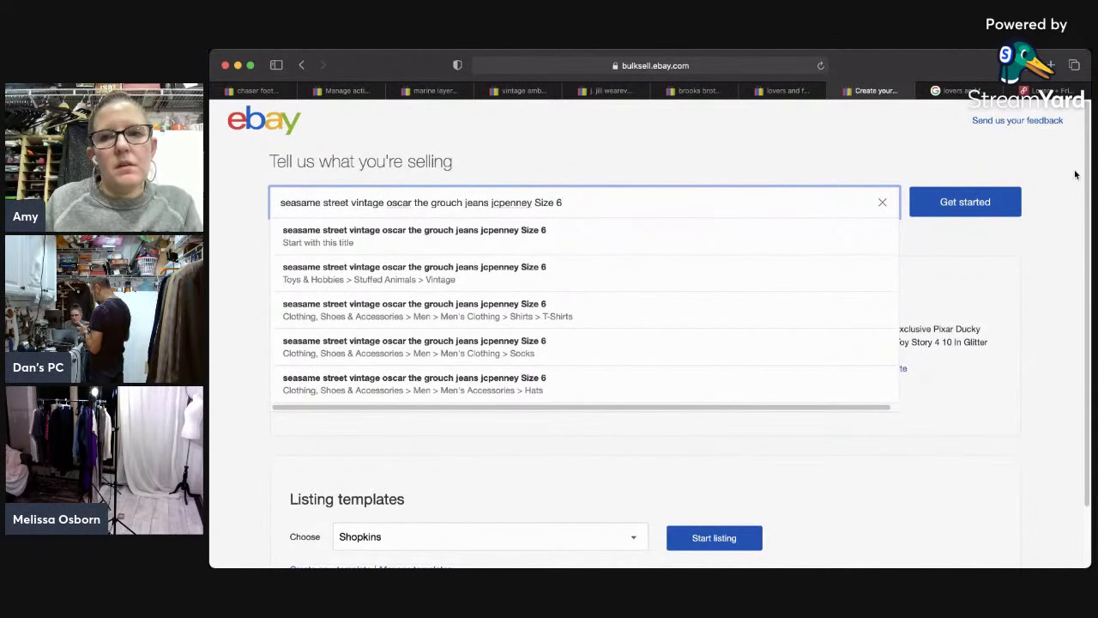
left_click(985, 199)
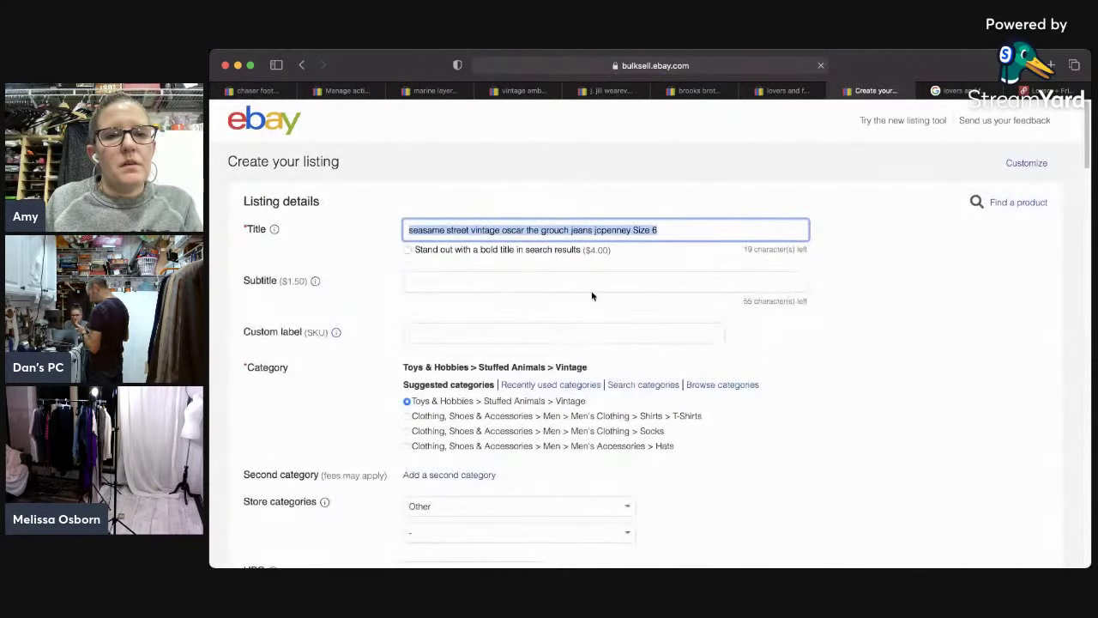
Step: Capitalize the first three words of the listing title so they read "Seasame Street Vintage"
left_click(411, 230)
key("Delete")
type("S")
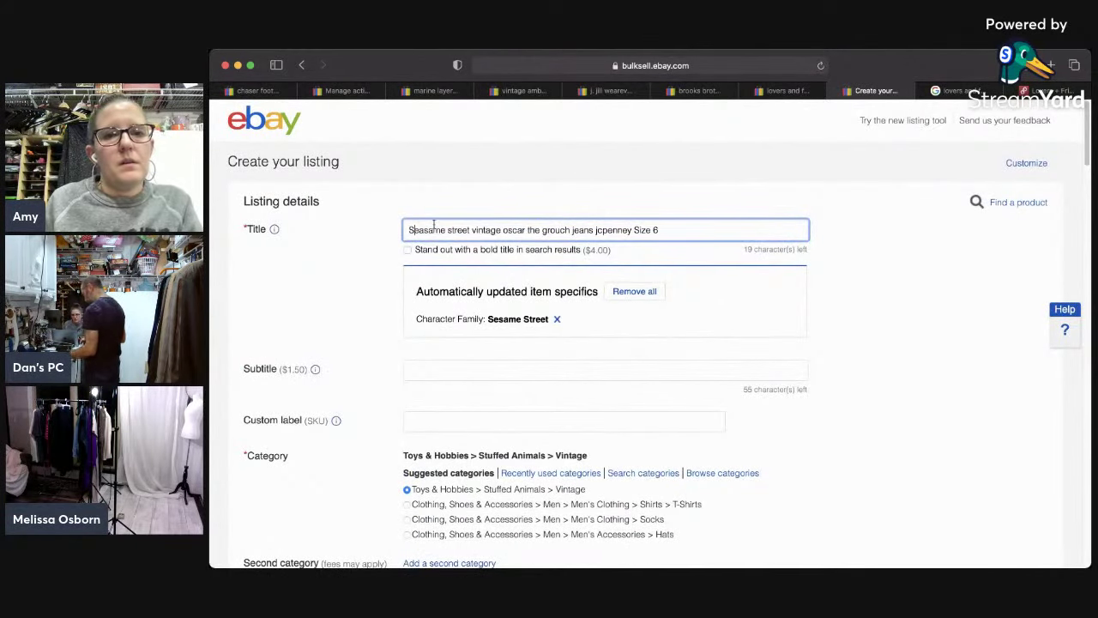
left_click(448, 230)
key("Delete")
type("S")
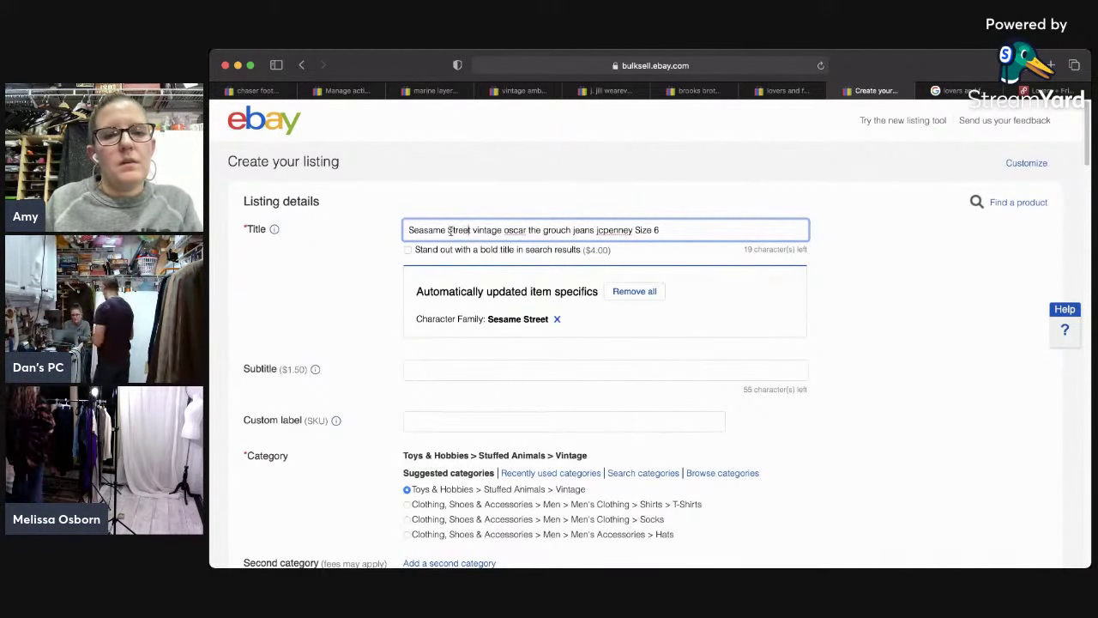
key("Right")
key("Right")
key("Right")
key("Right")
key("Right")
key("Right")
key("Delete")
type("V")
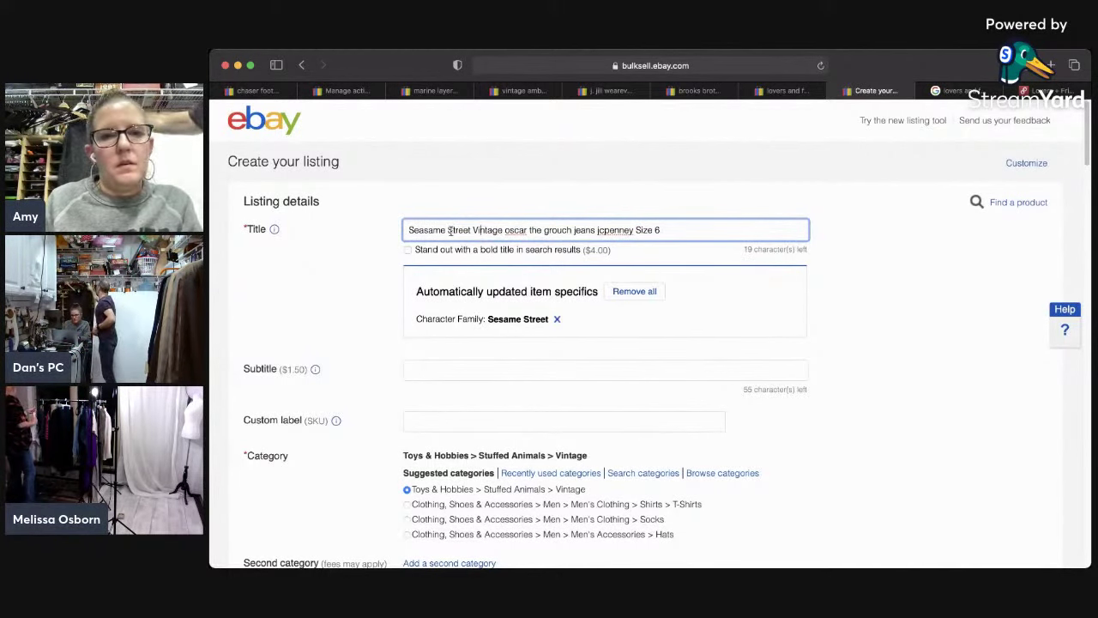
Step: Capitalize "Oscar" and "Grouch" in the listing title
key("Right")
key("Right")
key("Right")
key("Right")
key("Right")
key("Right")
key("Right")
key("Delete")
type("O")
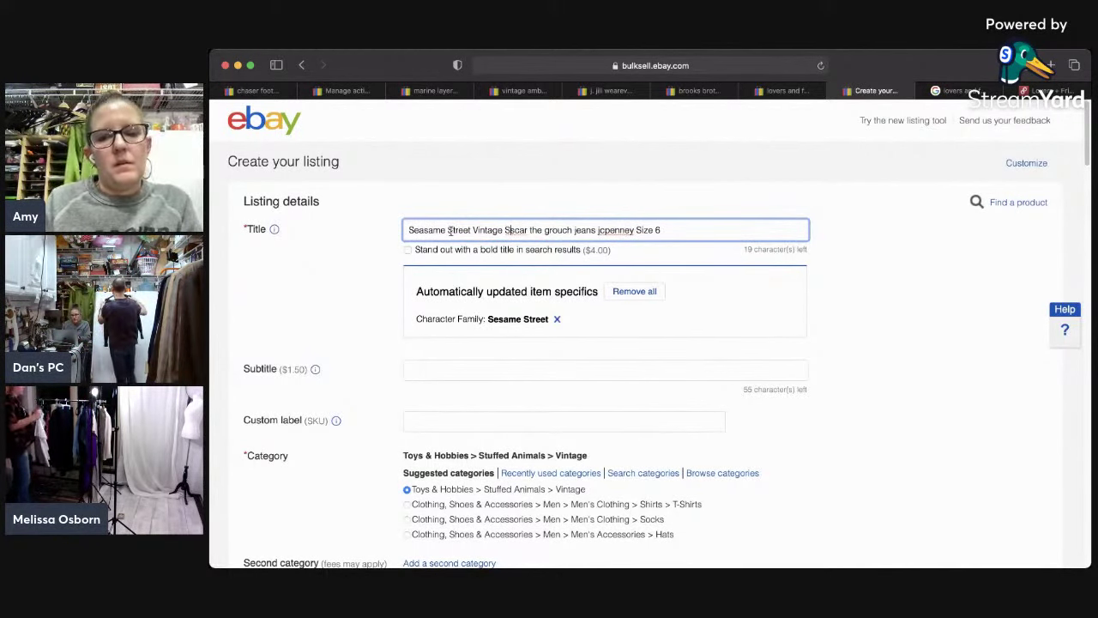
key("BackSpace")
type("O")
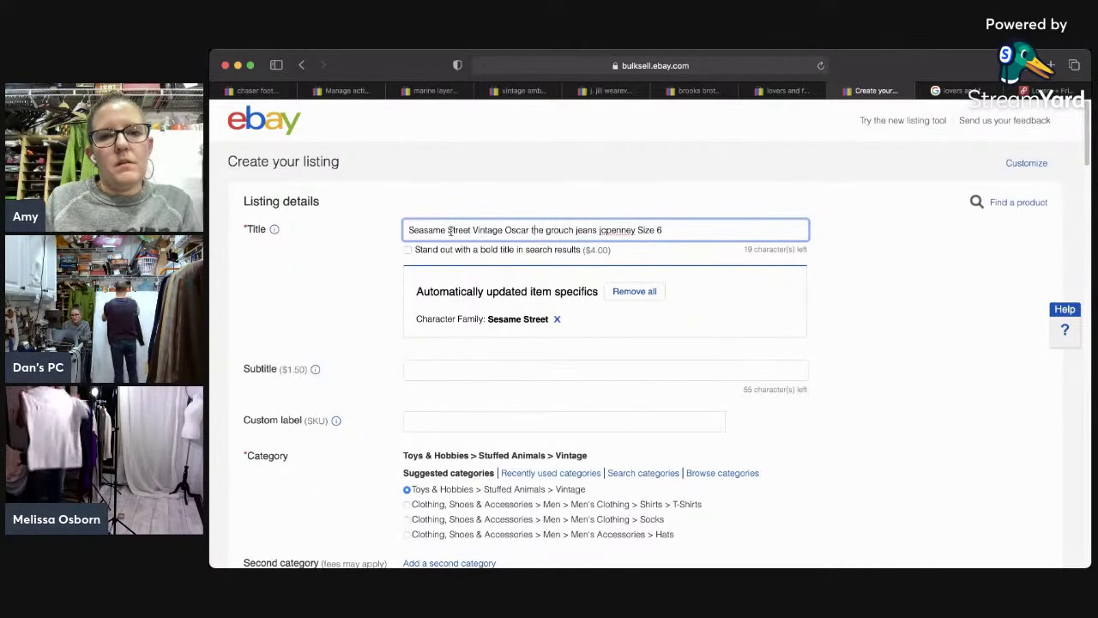
key("Right")
key("Right")
key("Right")
key("Right")
key("Right")
key("Right")
key("Right")
key("Right")
key("Right")
key("Delete")
type("G")
Step: Change "jeans" in the title to "Flare Jeans from", placed ahead of the store name
key("Right")
key("Right")
key("Right")
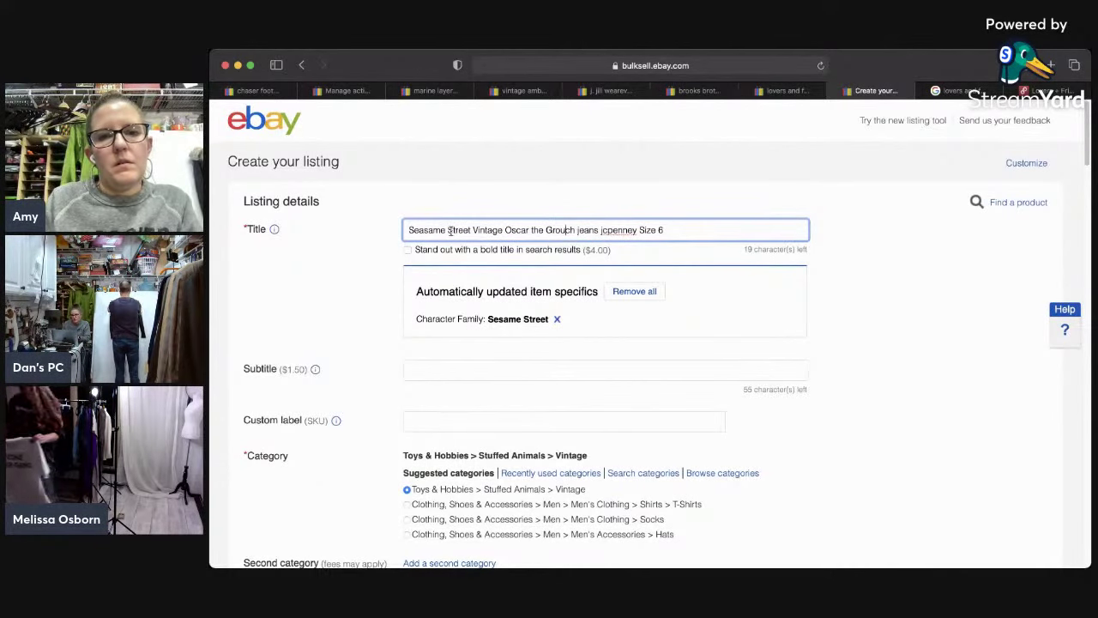
key("Right")
key("Right")
key("Right")
type("Flare")
key("Delete")
type("Jeans ")
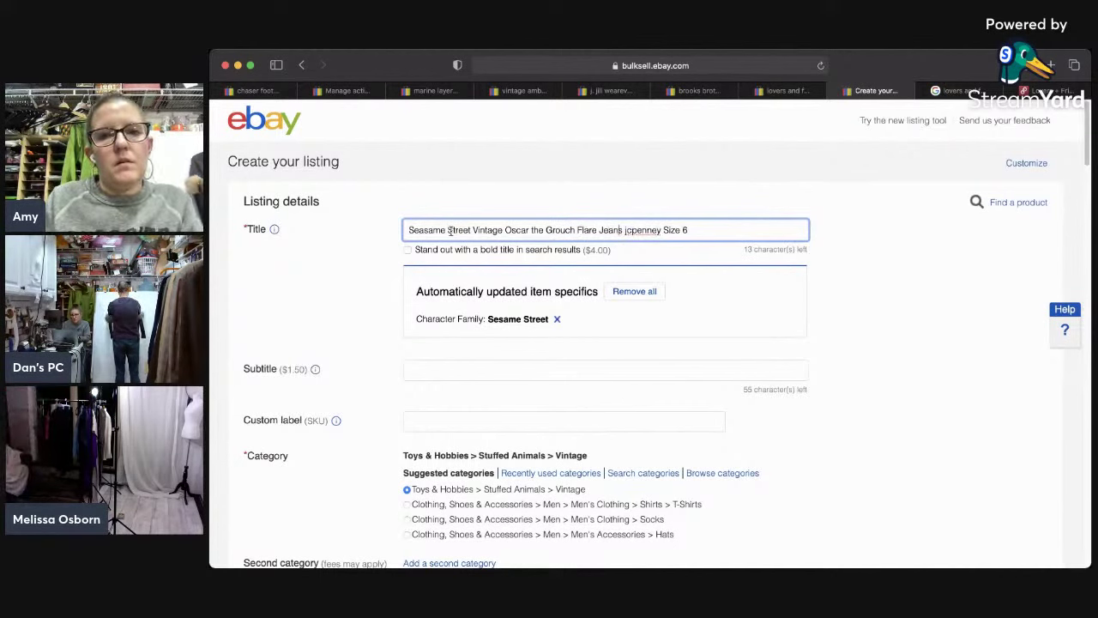
type("from")
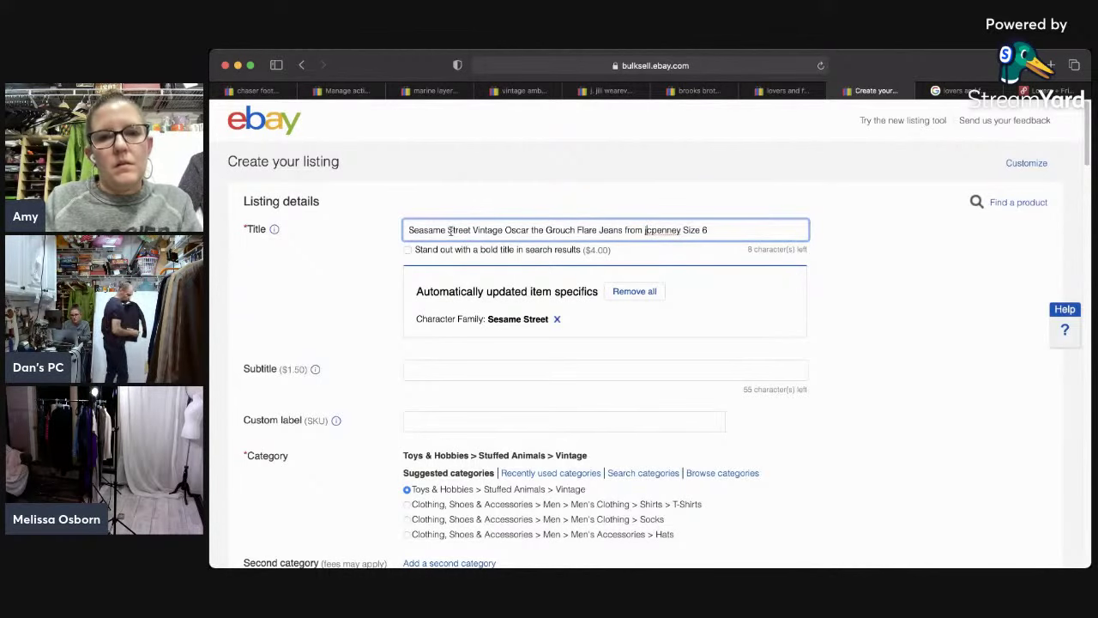
Step: Change the store name's capitalization in the listing title to "JcPenney"
key("Delete")
type("J")
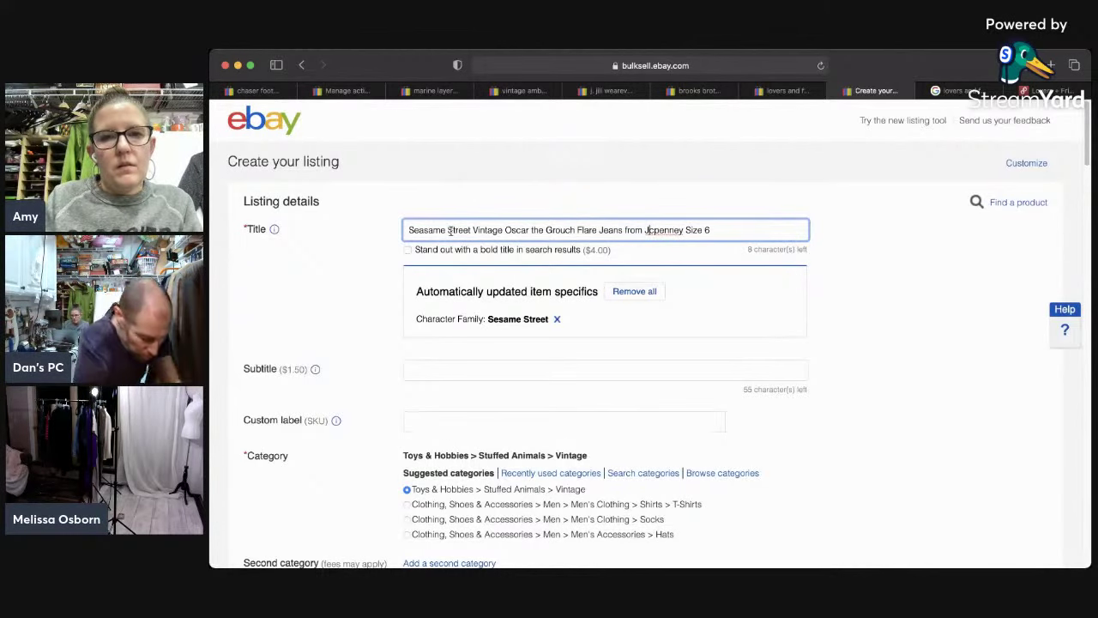
key("Delete")
type("c")
key("Delete")
type("Penney")
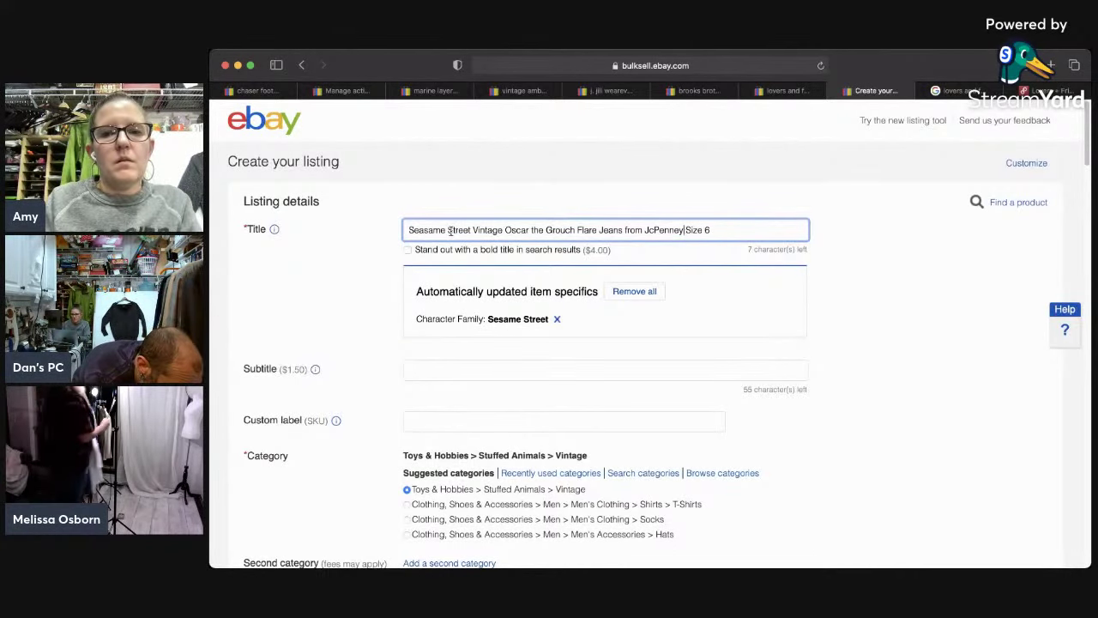
Step: Insert "Boys" before "Size 6" in the listing title and set the custom label (SKU) to 5016
type(" Boys")
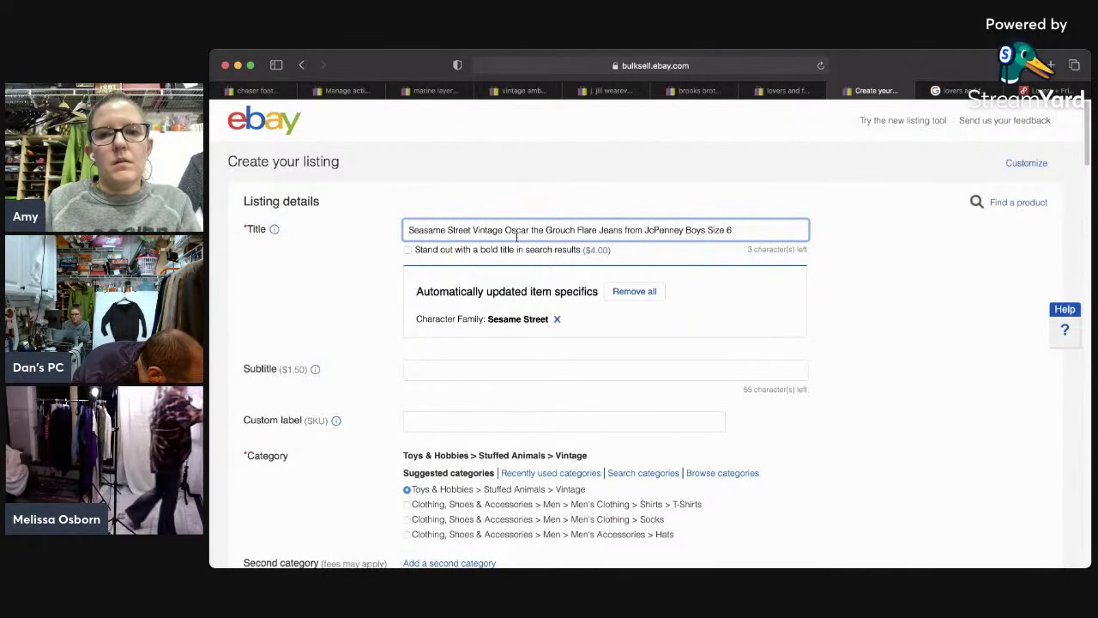
left_click(771, 218)
left_click(770, 225)
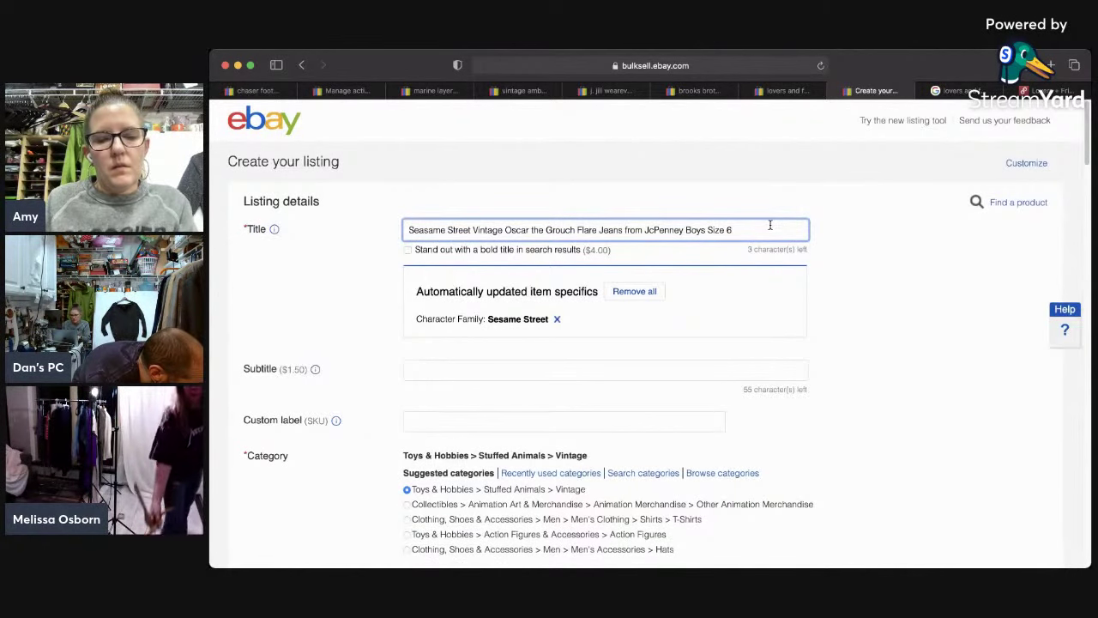
triple_click(770, 225)
left_click(574, 420)
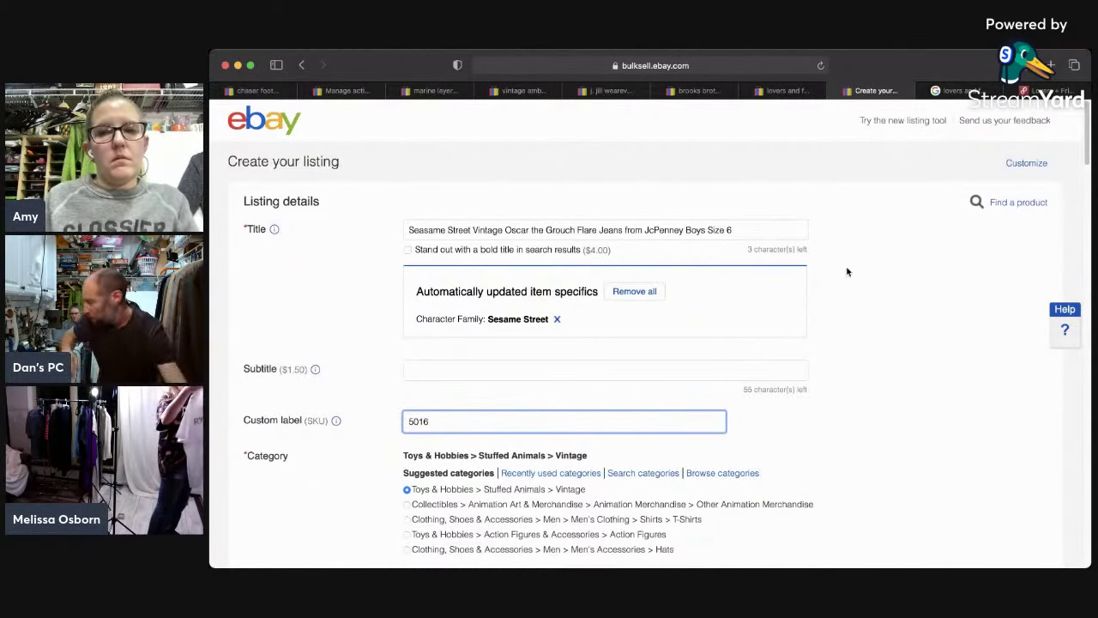
Step: Search the category look-up for "children's clothes" and review the suggested categories
left_click_drag(1084, 122, 1082, 169)
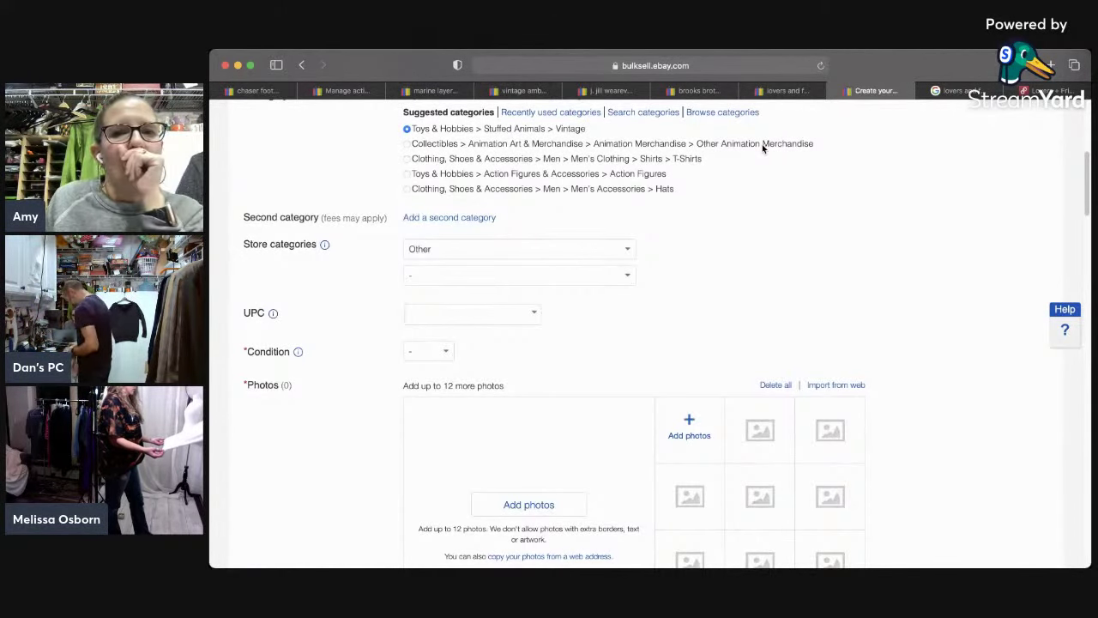
left_click(664, 112)
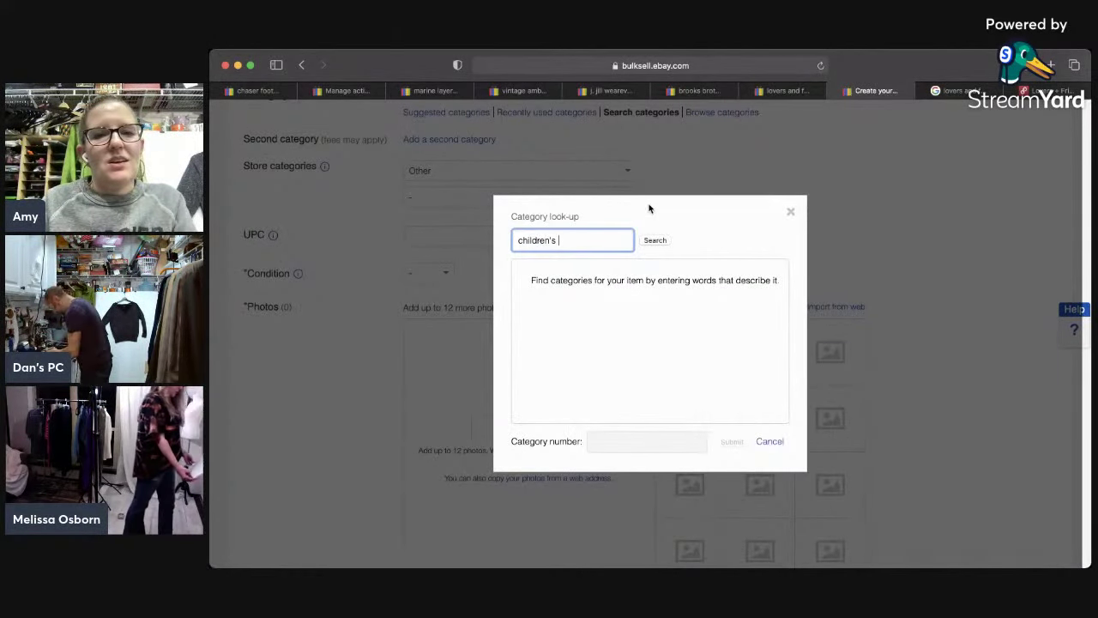
left_click(657, 241)
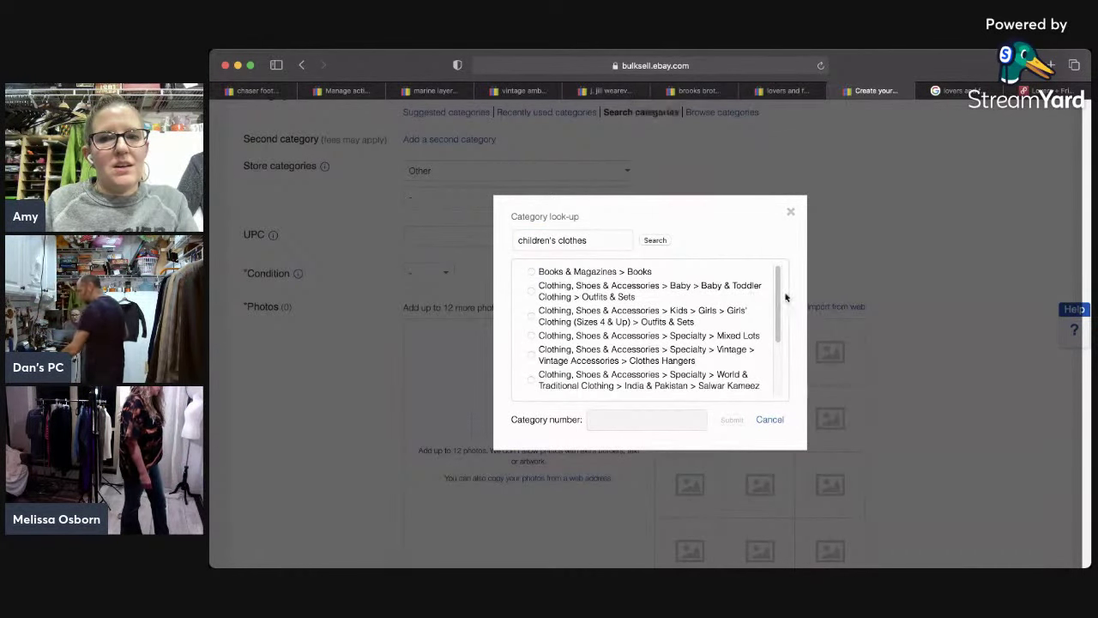
scroll(775, 298, "down", 1)
mouse_move(775, 298)
left_mouse_down()
mouse_move(767, 386)
mouse_move(773, 301)
left_mouse_up()
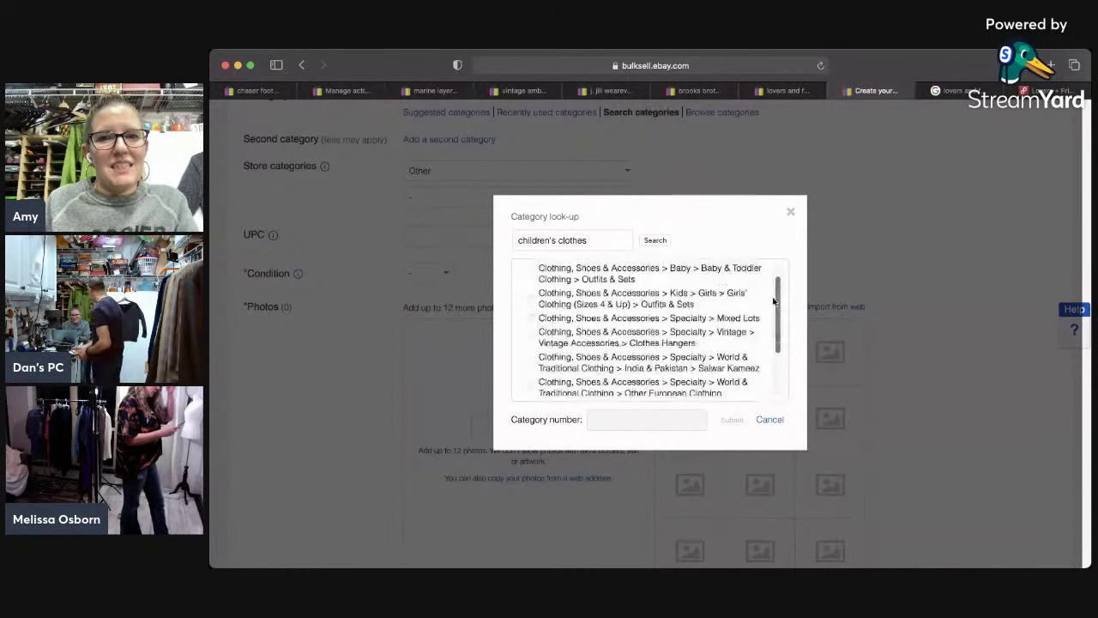
scroll(773, 300, "up", 1)
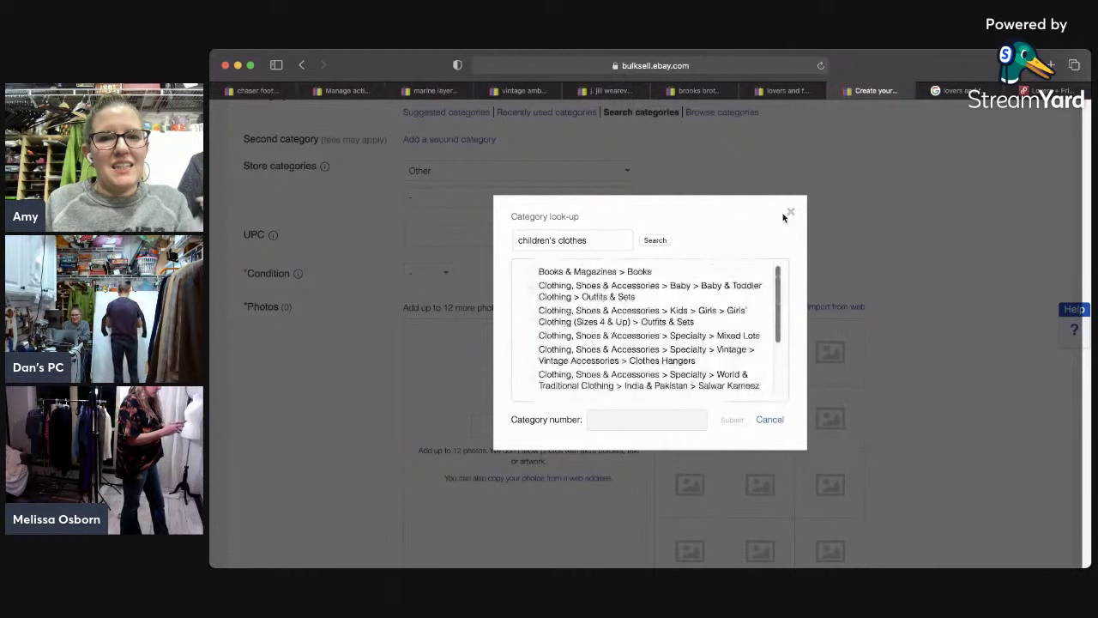
Step: Search the category look-up for "boys clothes" and assign Kids > Boys > Boys' Clothing (Sizes 4 & Up) > Jeans
double_click(550, 240)
type("boys")
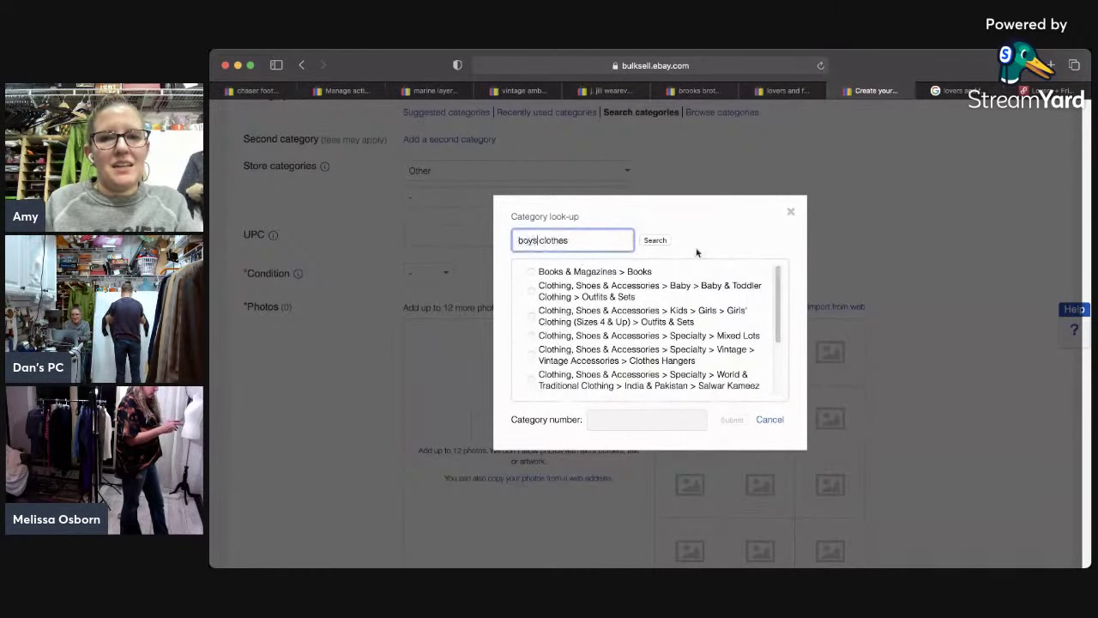
left_click(666, 242)
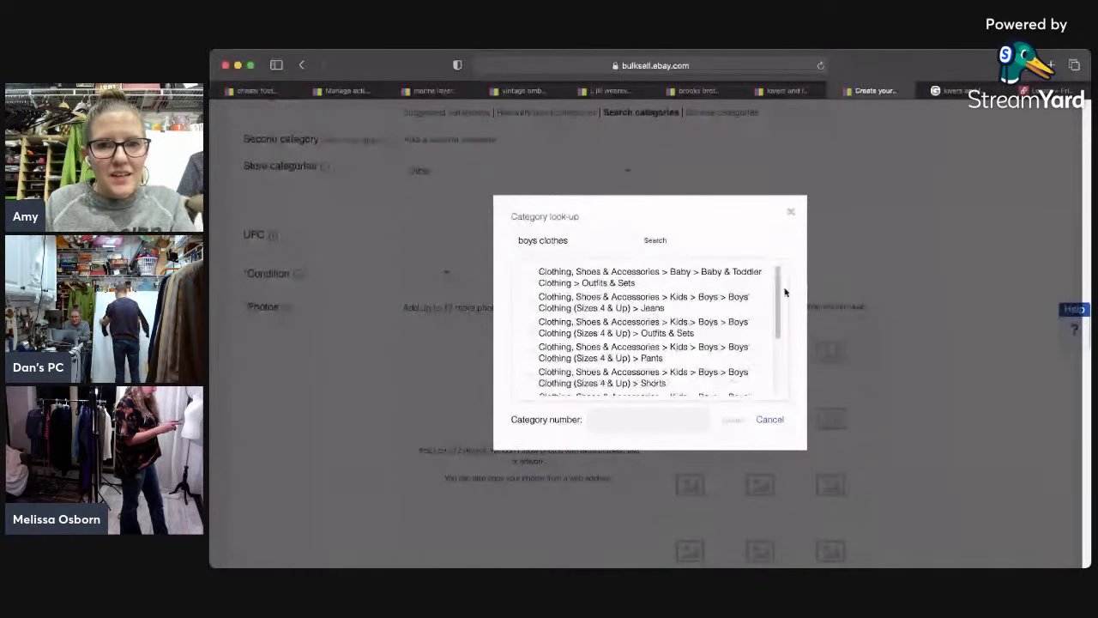
left_click(752, 303)
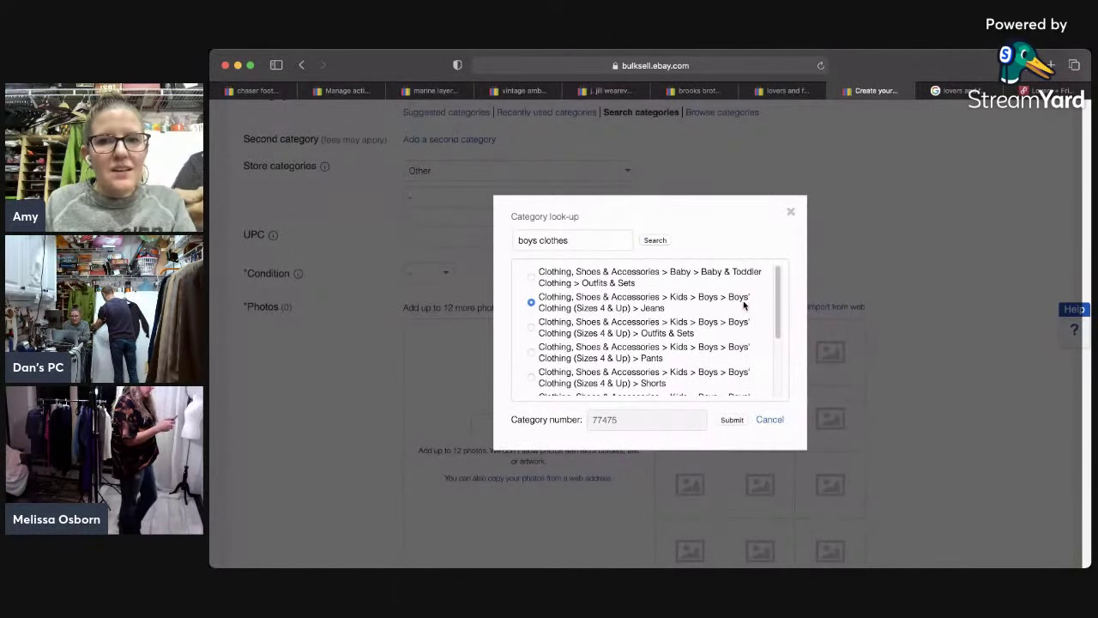
left_click(730, 419)
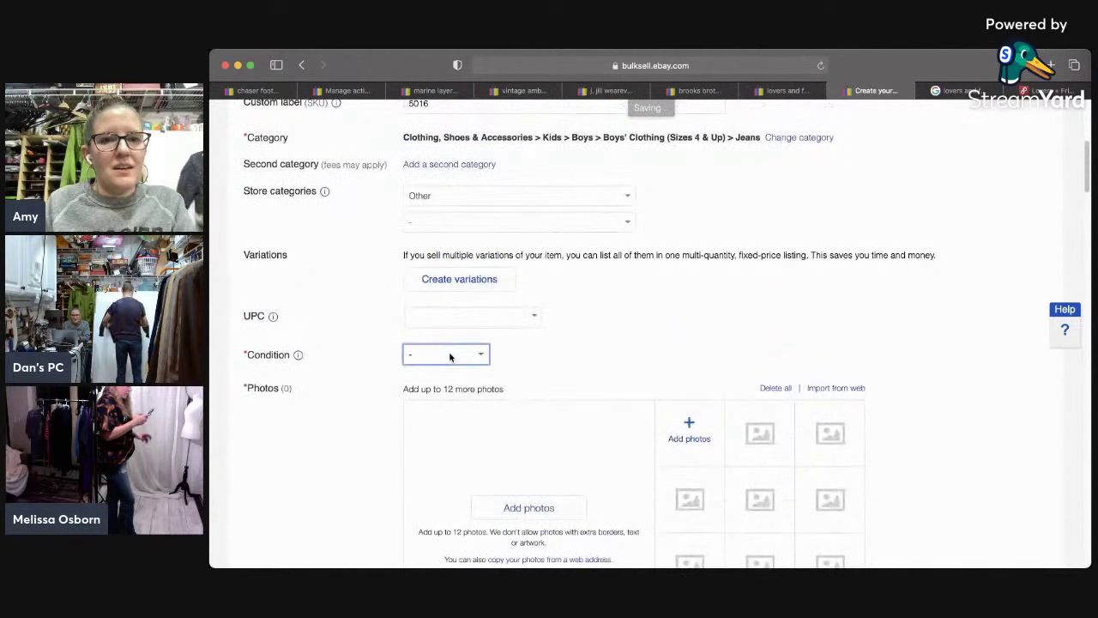
Step: Set the condition to Pre-owned with the description "Excellent Pre-Owned Condition. No Rips, Stains, or Tears"
left_click(452, 415)
left_click(493, 401)
type("e$ ")
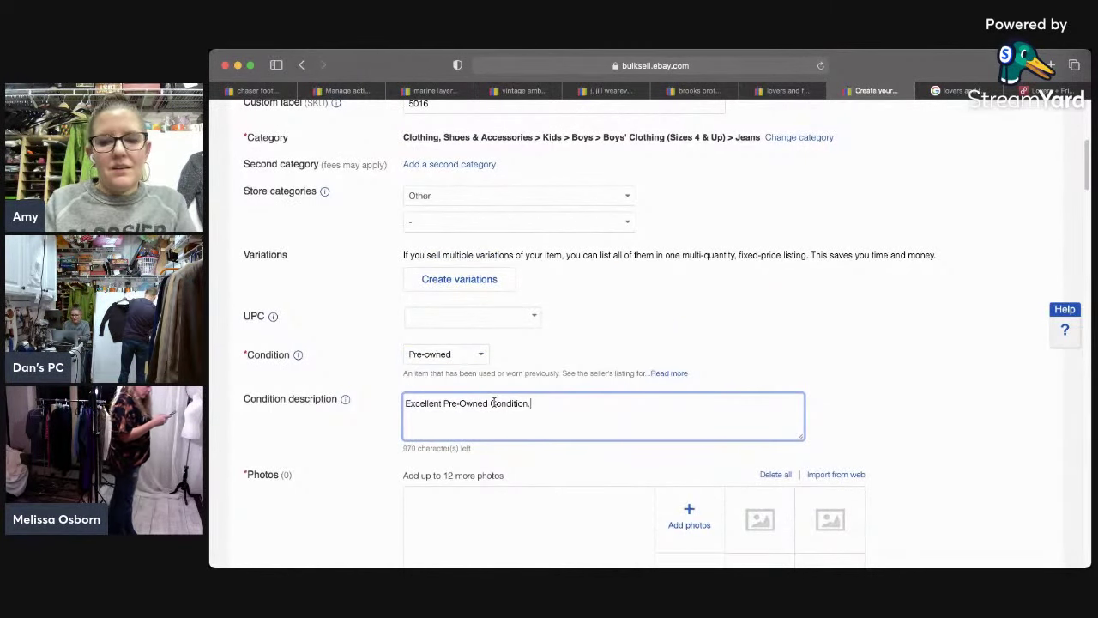
type("n")
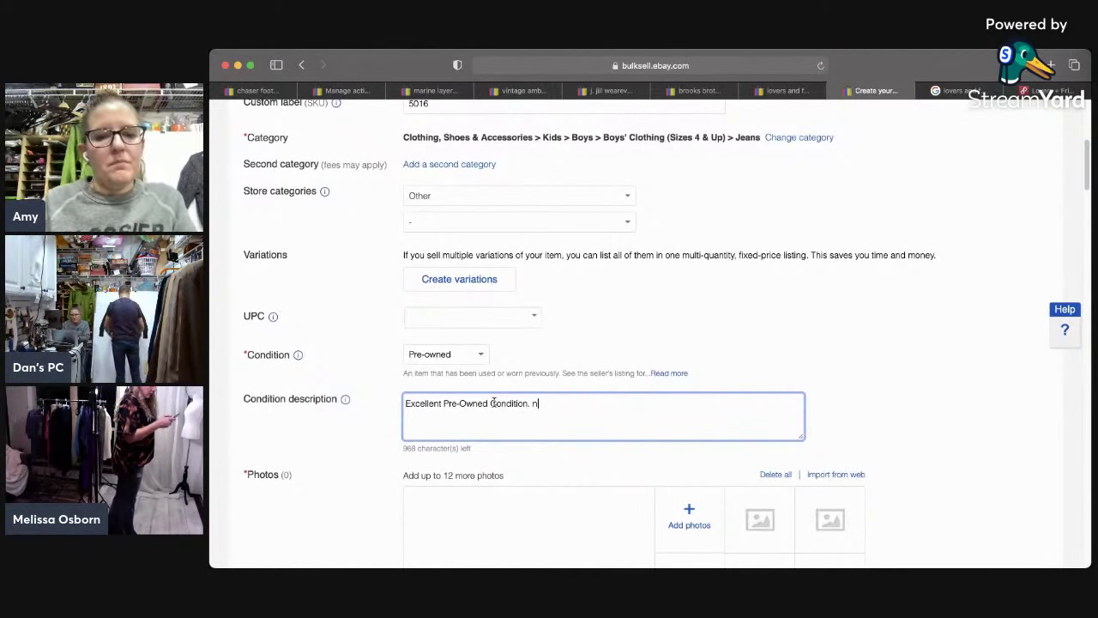
type("$")
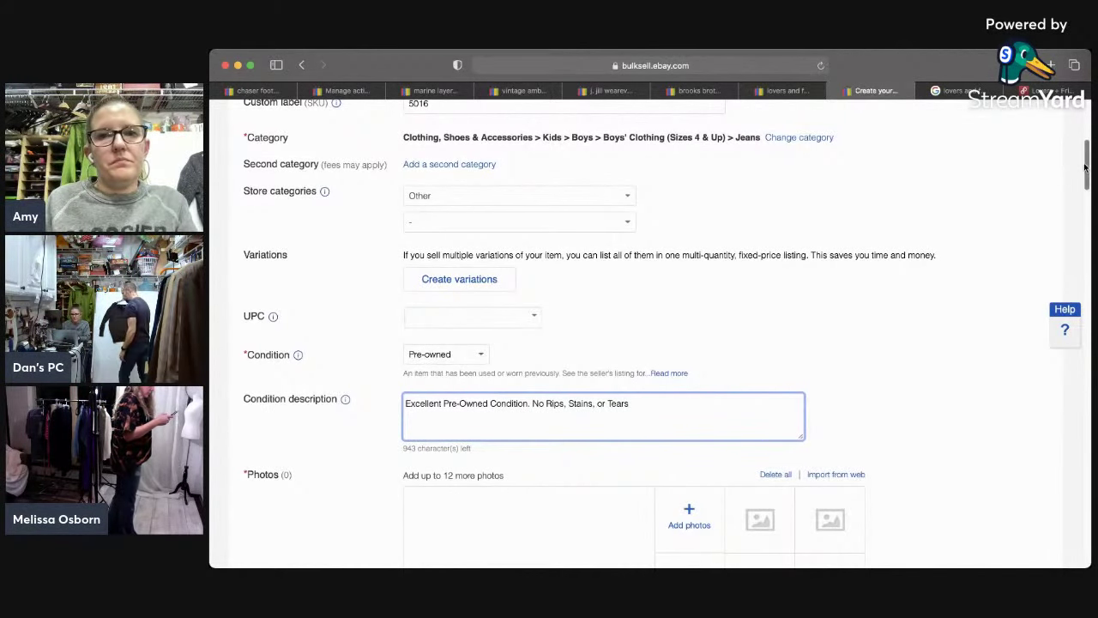
Step: Set the required Color item specific to blue
left_click_drag(1085, 168, 1070, 246)
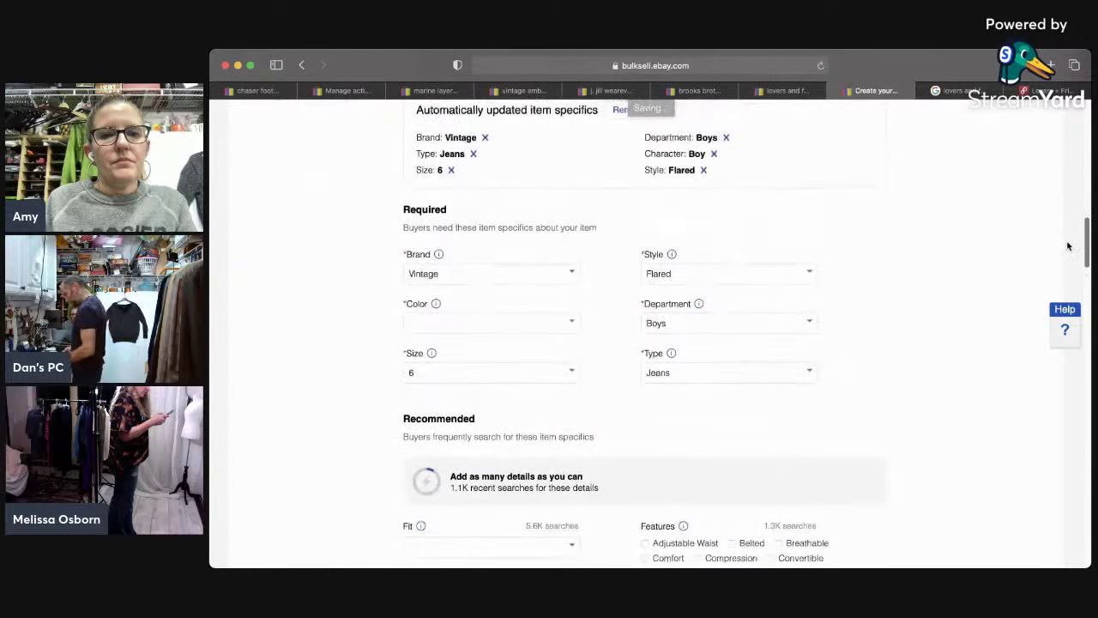
left_click(478, 325)
type("blue")
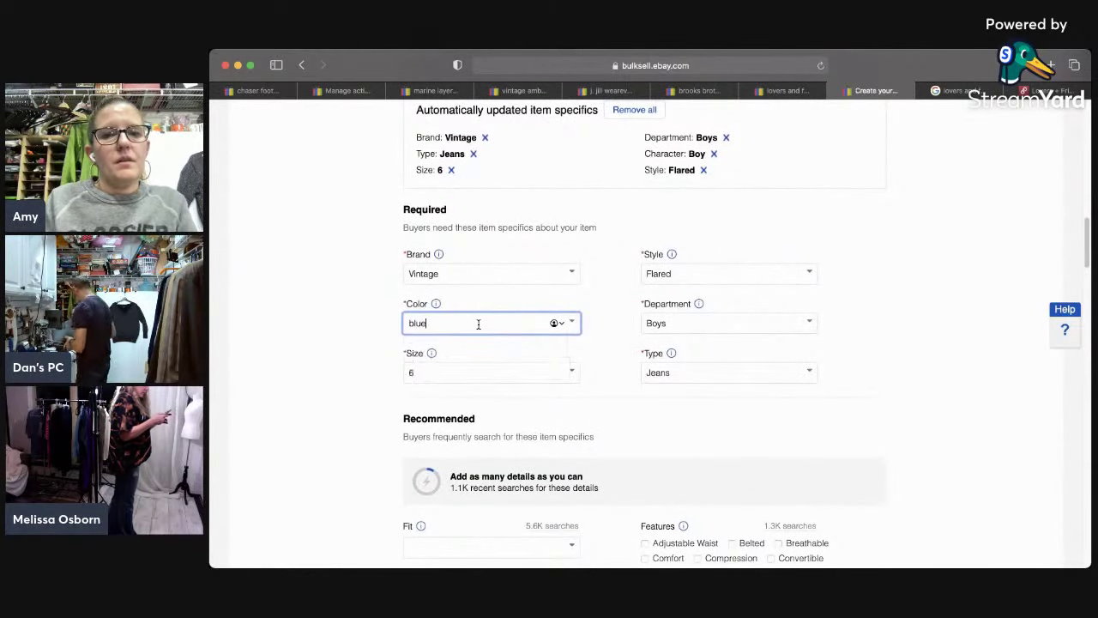
left_click(483, 349)
Step: Set the recommended Fit to Classic and mark Adjustable Waist as a feature
left_click_drag(1088, 243, 1088, 272)
left_click(568, 279)
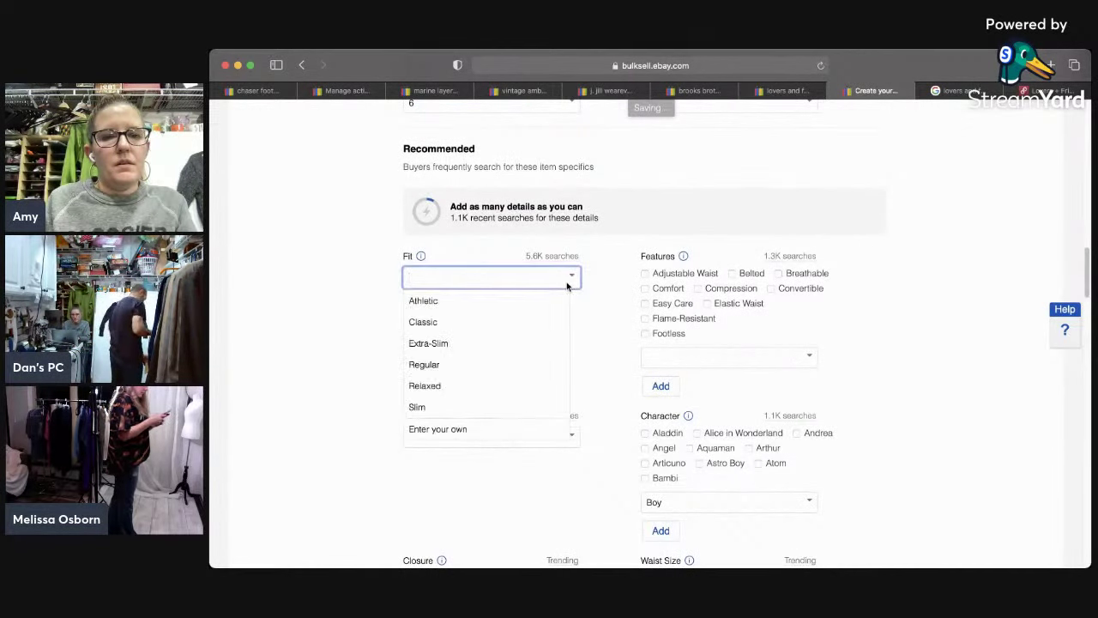
left_click(539, 324)
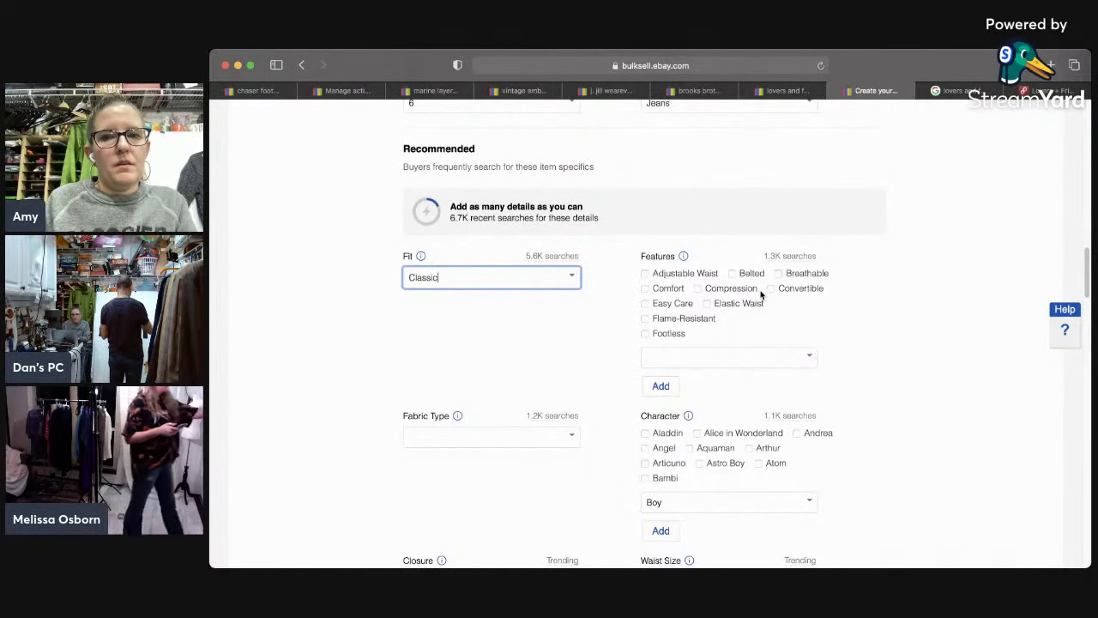
left_click(645, 273)
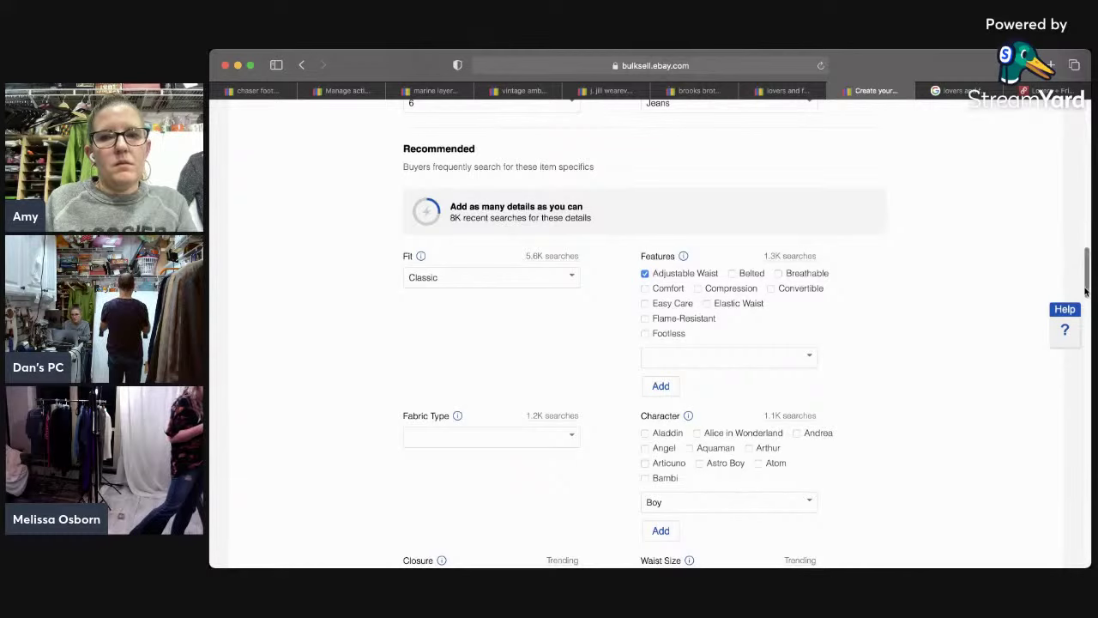
Step: Set the Fabric Type item specific to Twill
scroll(1086, 343, "down", 5)
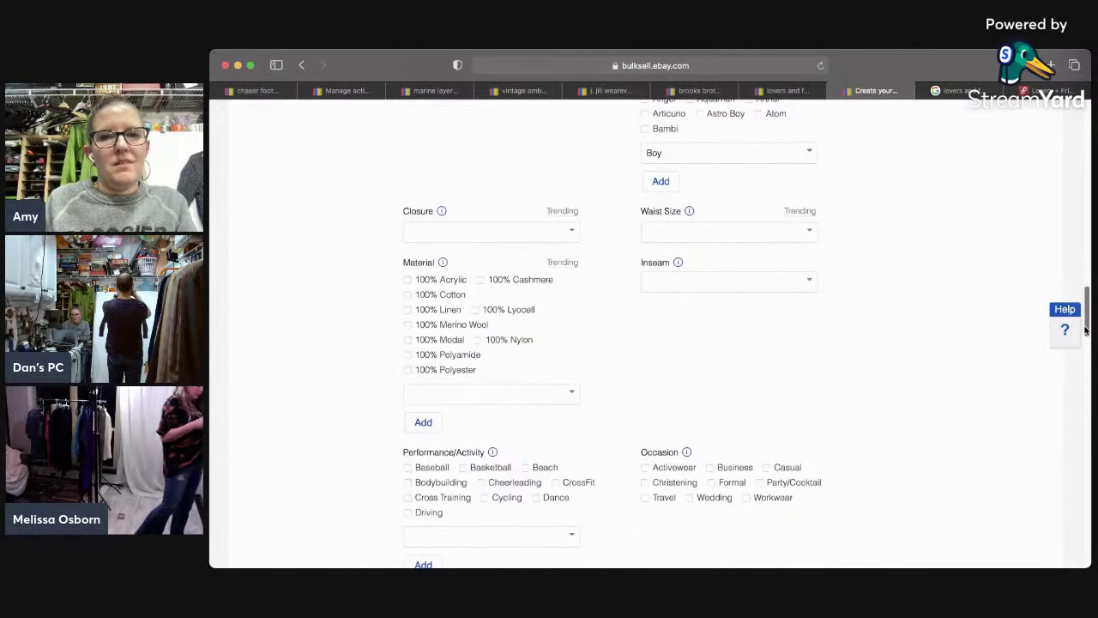
scroll(1085, 331, "down", 1)
scroll(1085, 332, "down", 1)
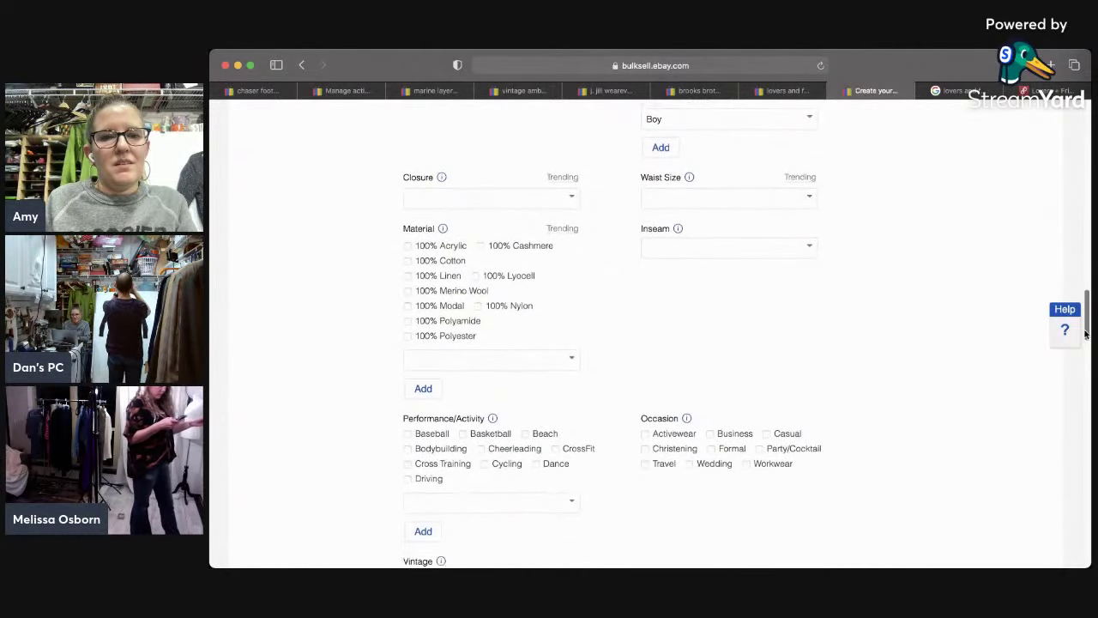
scroll(1086, 333, "up", 3)
left_click(489, 192)
left_click_drag(563, 257, 551, 350)
left_click(546, 314)
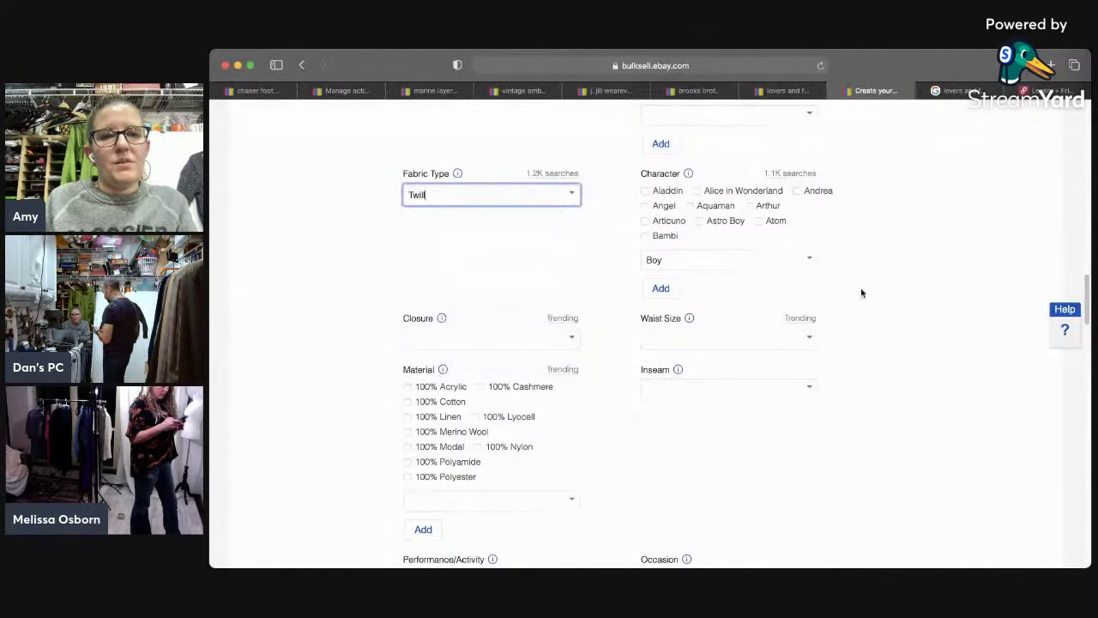
Step: Set the Closure item specific to Pull On
left_click(744, 341)
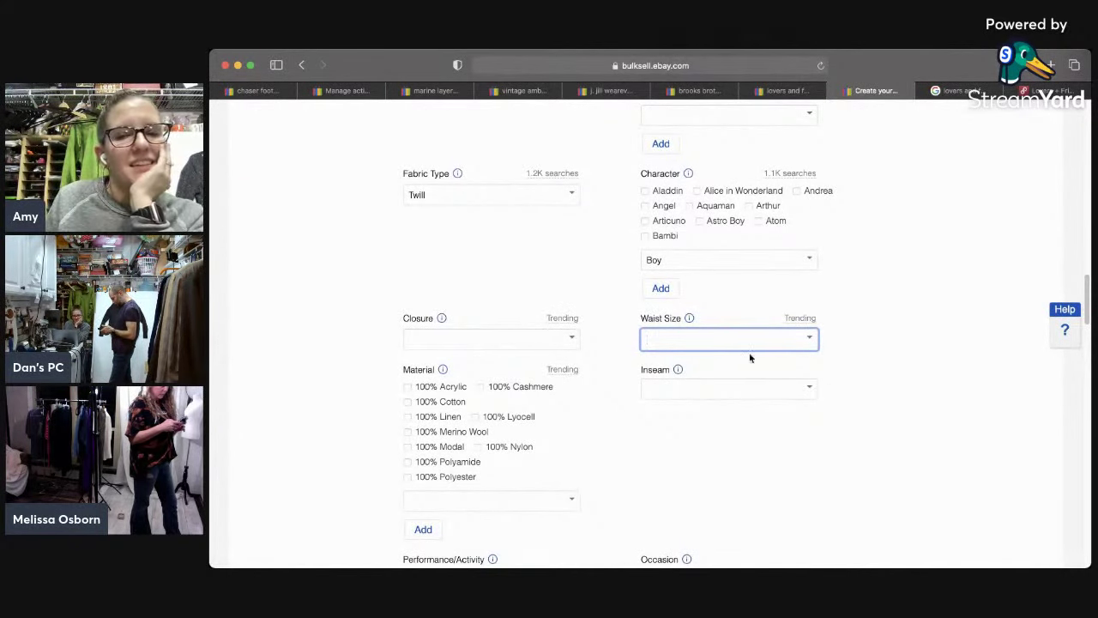
left_click(570, 341)
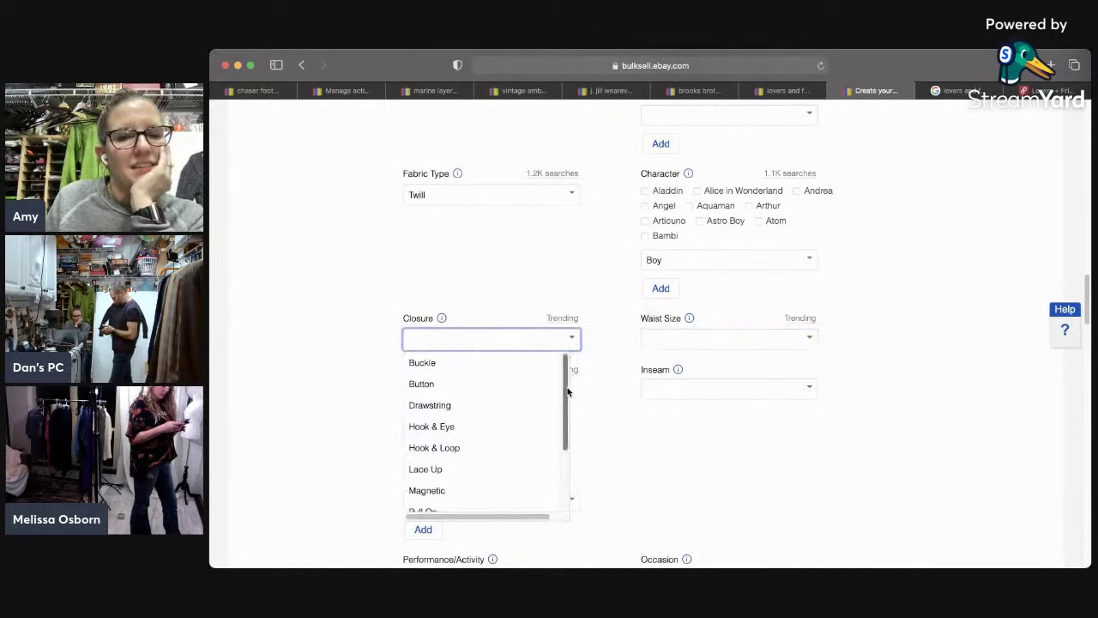
scroll(557, 490, "down", 3)
left_click(535, 414)
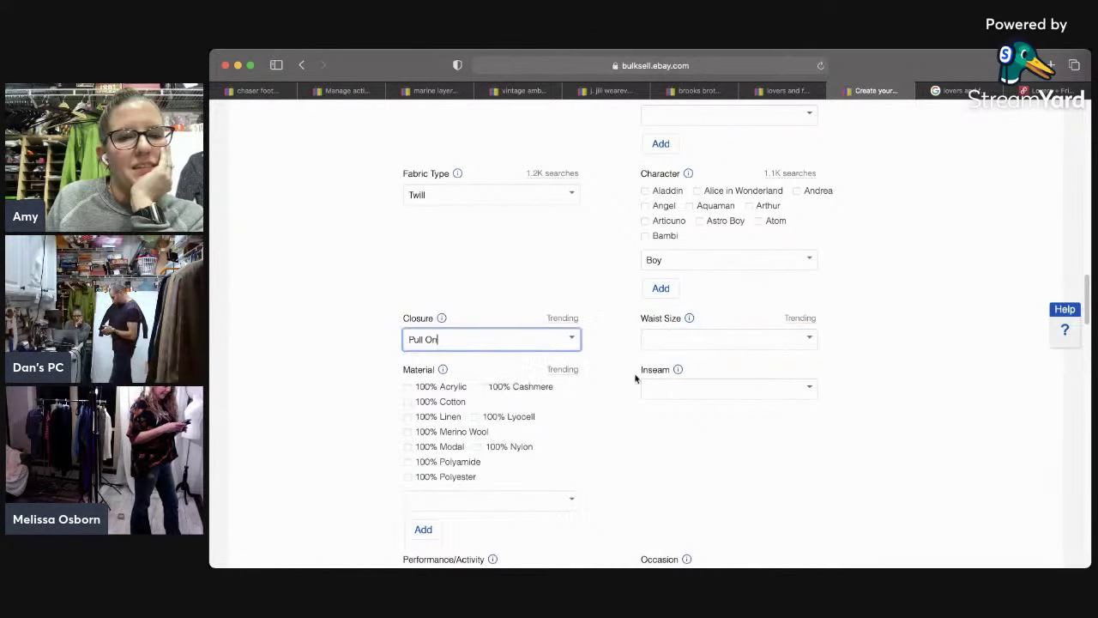
left_click(724, 333)
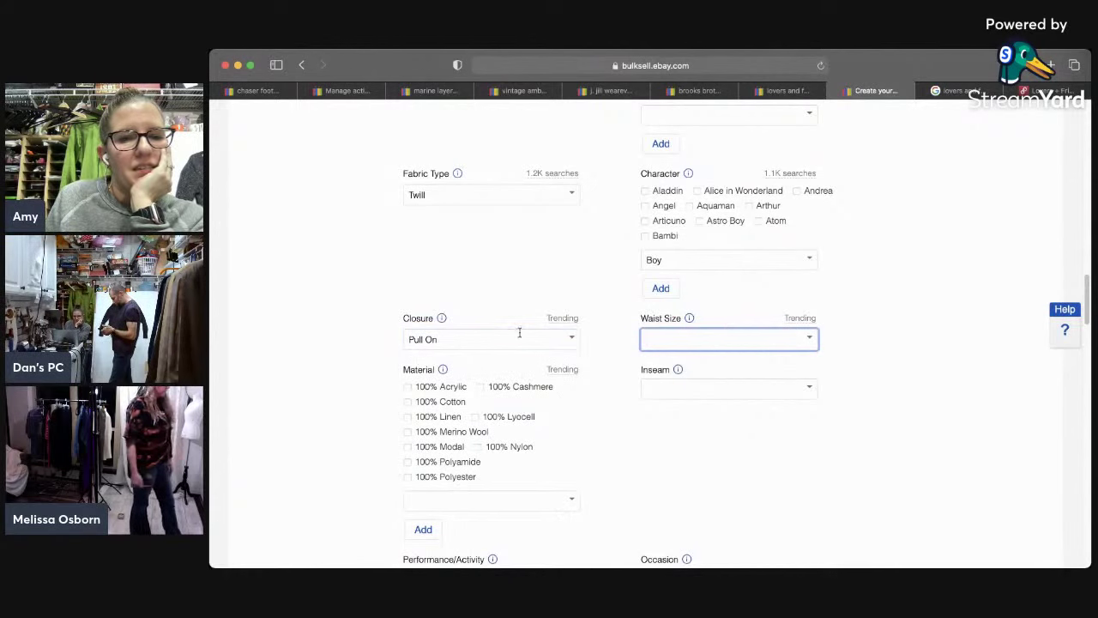
Step: Add Polyester Blend as the jeans' material
left_click(458, 496)
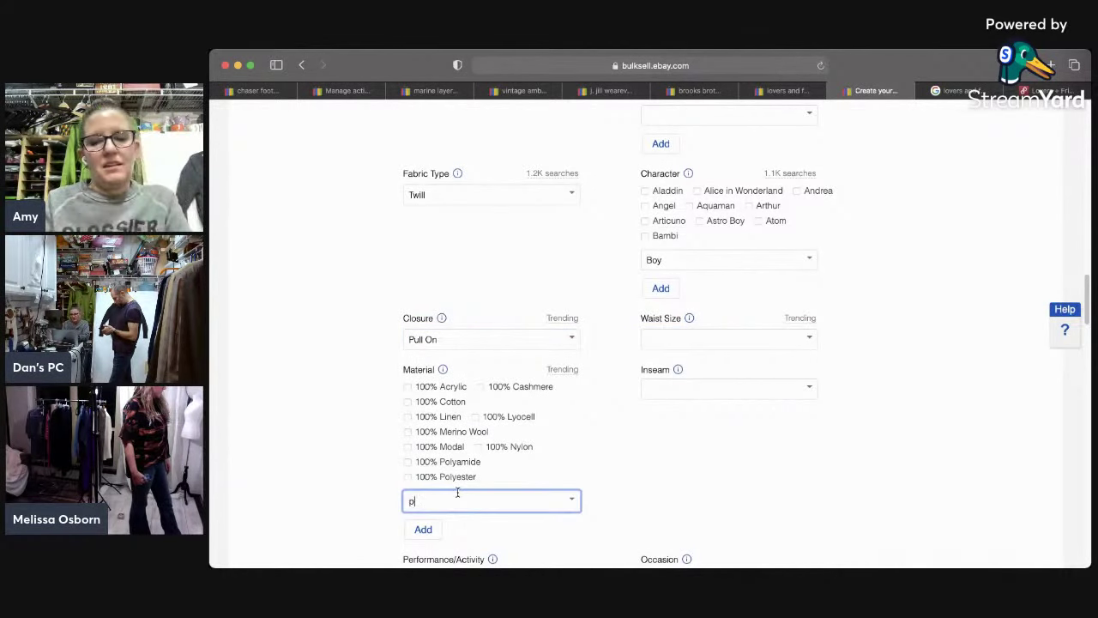
type("polyest")
key("BackSpace")
key("BackSpace")
key("BackSpace")
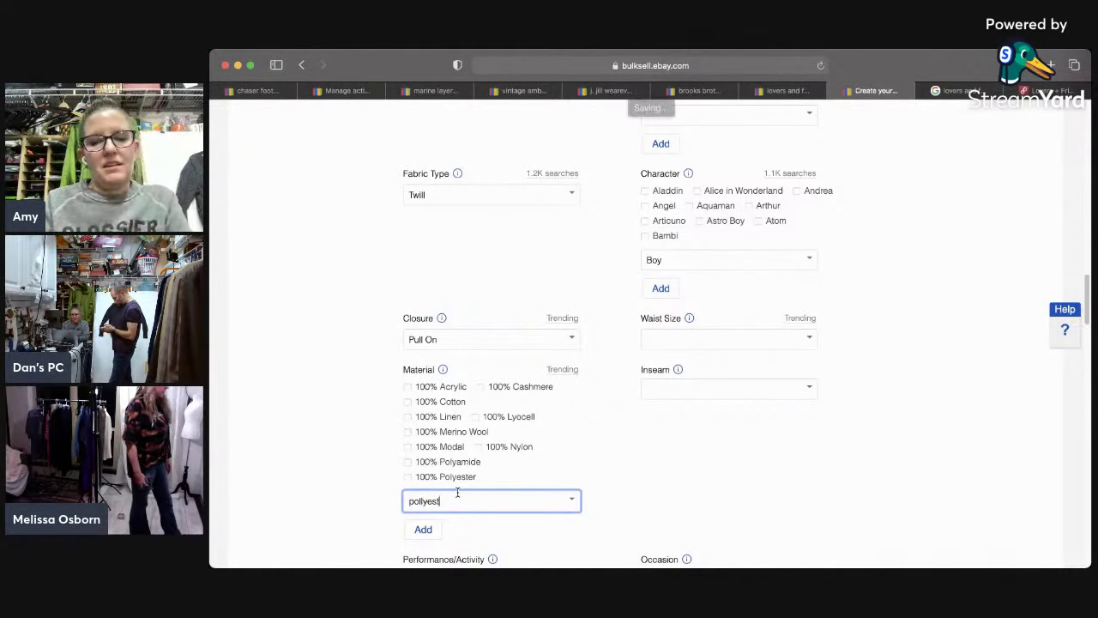
type("ester blend")
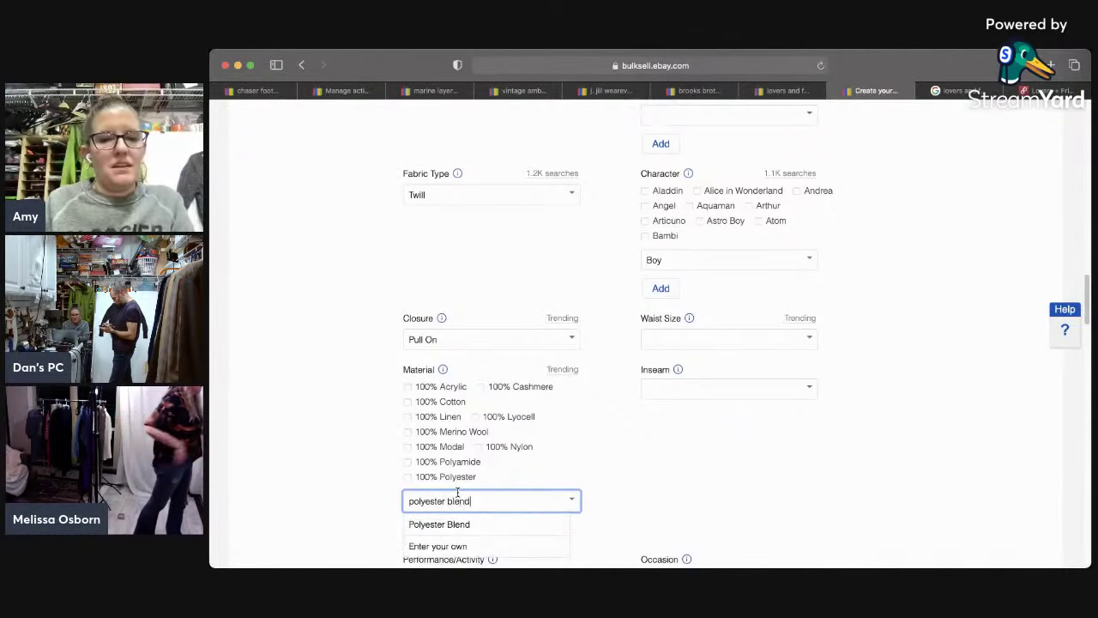
key("Down")
key("Return")
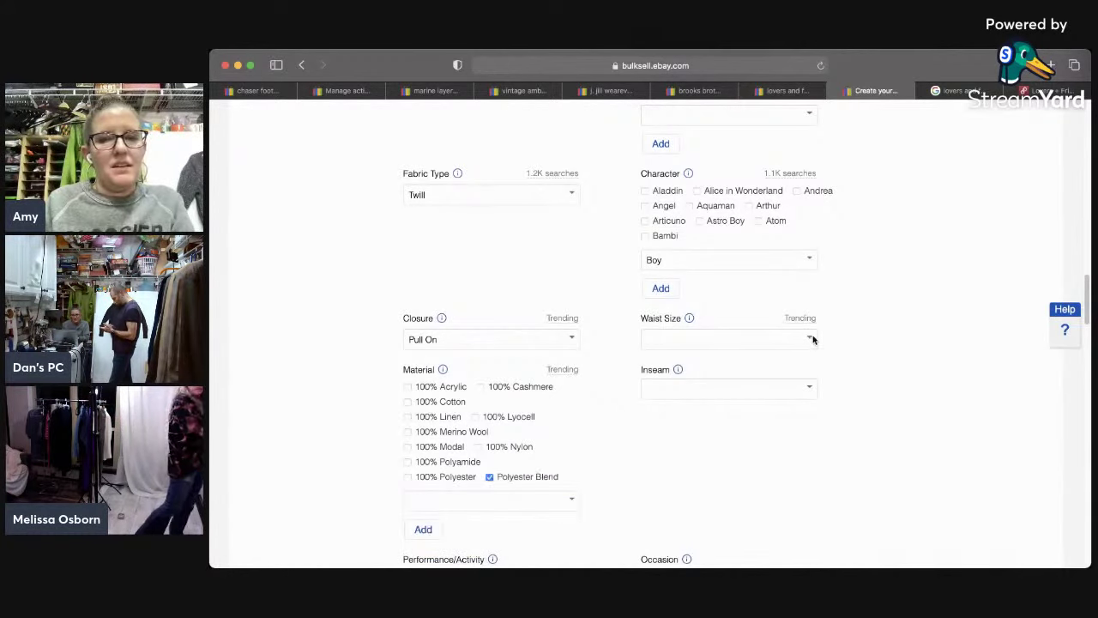
Step: Set the Waist Size item specific to 22 in and the Inseam to 19 in
left_click(802, 386)
left_click(797, 336)
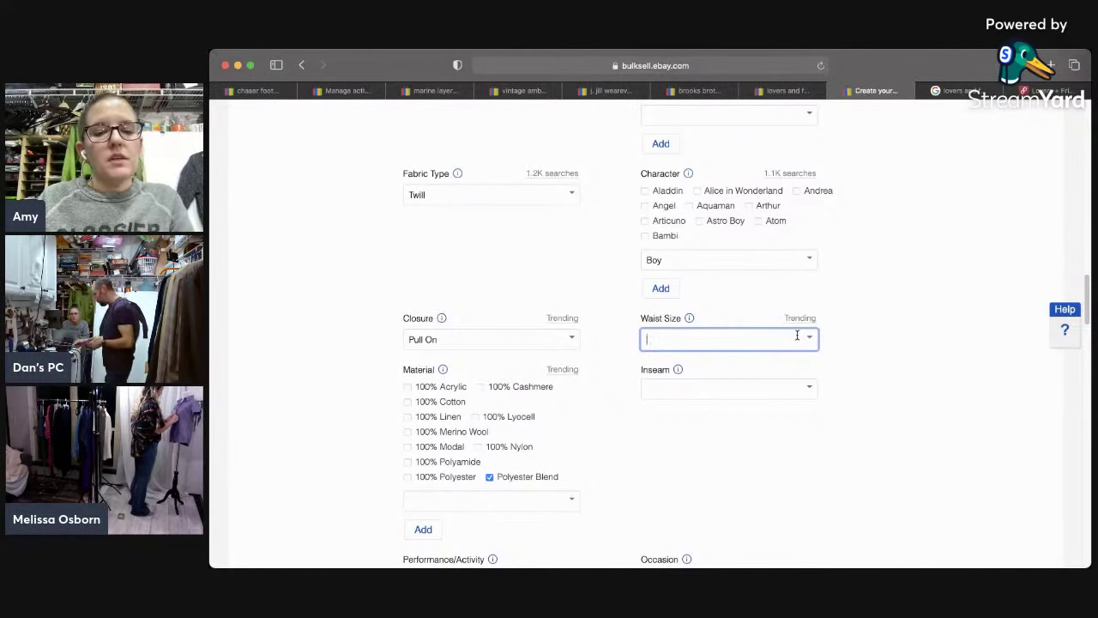
type("38")
key("BackSpace")
key("BackSpace")
type("22")
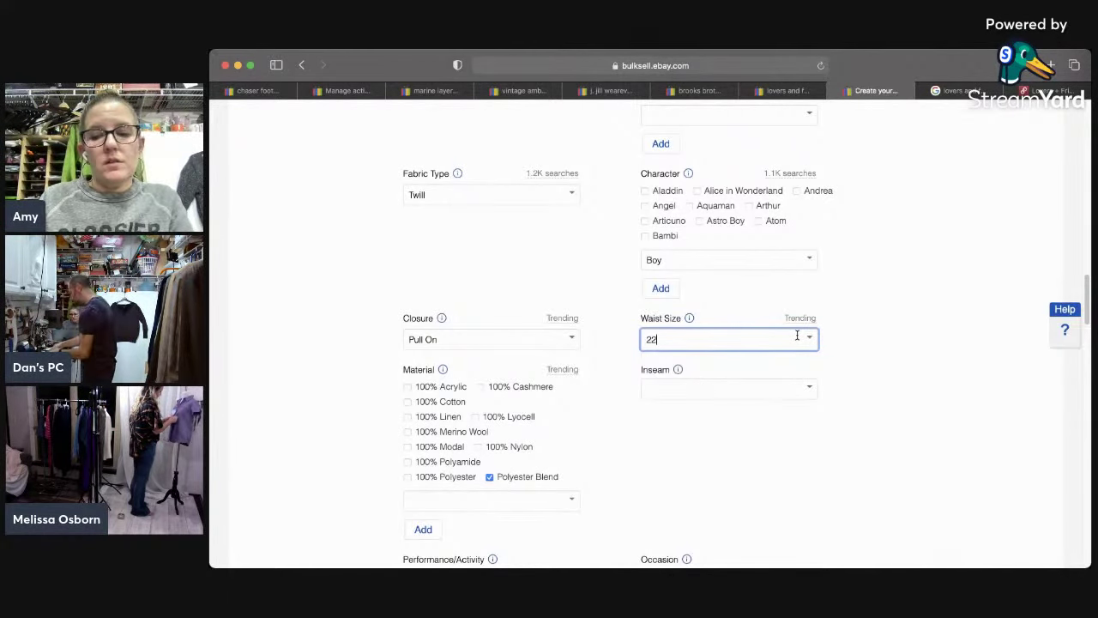
type(" in")
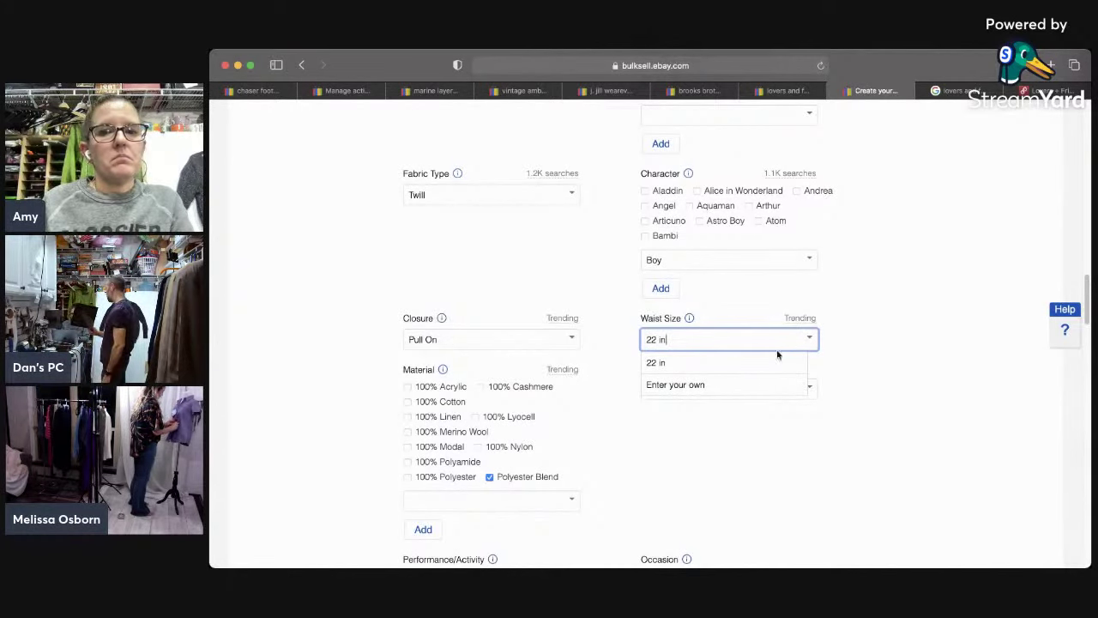
left_click(723, 367)
left_click(737, 389)
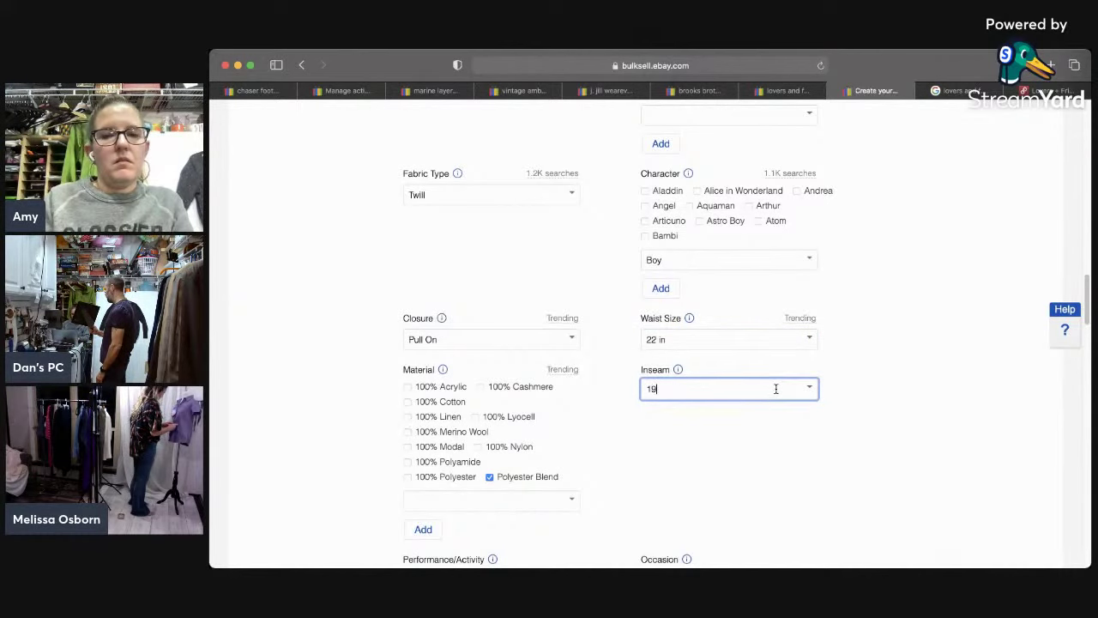
left_click(949, 443)
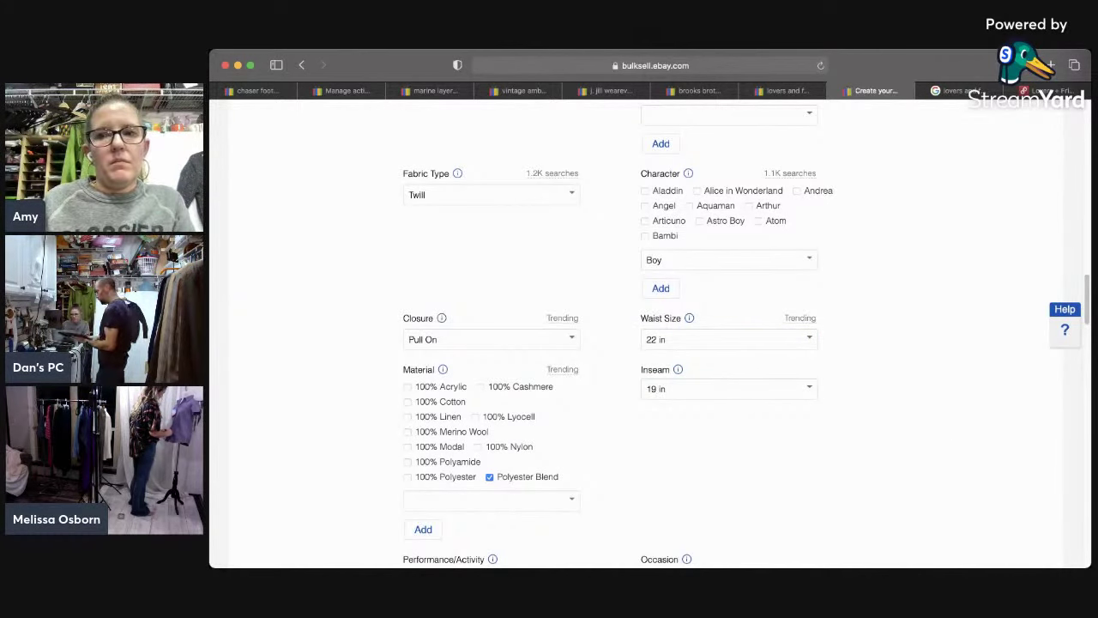
Step: Copy the full listing title into the item description as its first line
scroll(1072, 352, "down", 10)
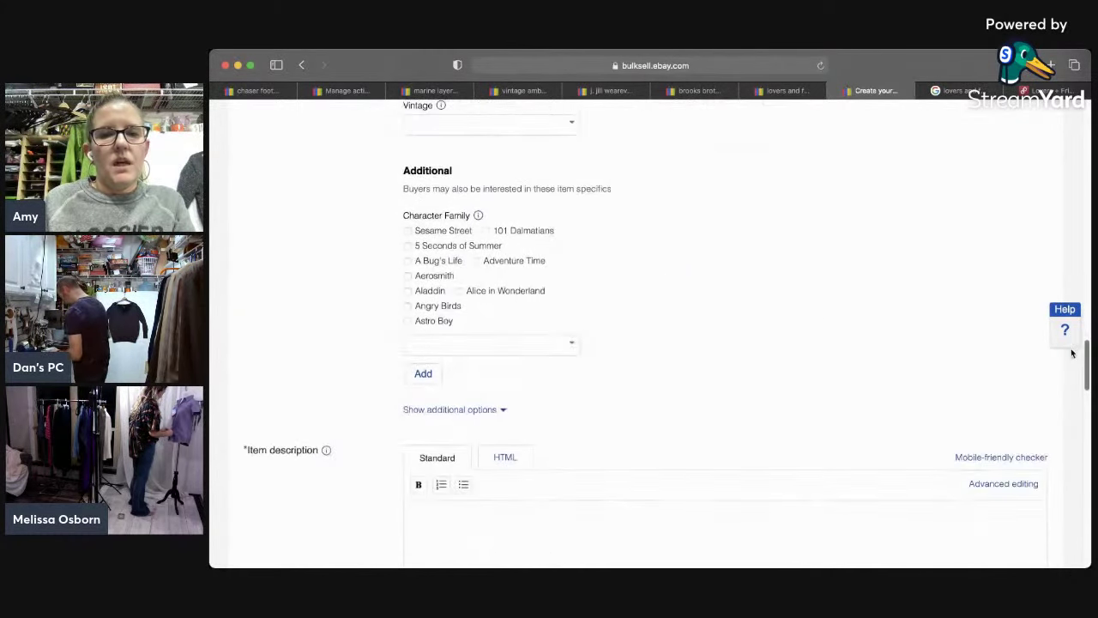
scroll(1057, 392, "down", 5)
scroll(1057, 392, "up", 20)
left_click(778, 227)
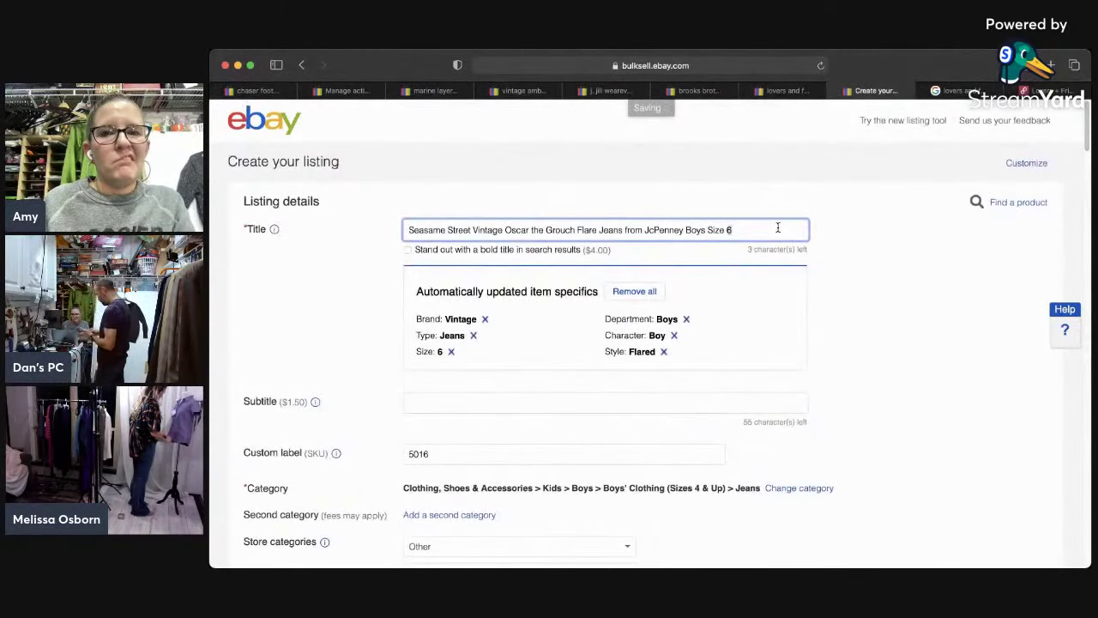
triple_click(777, 227)
key("super+c")
scroll(1022, 427, "down", 20)
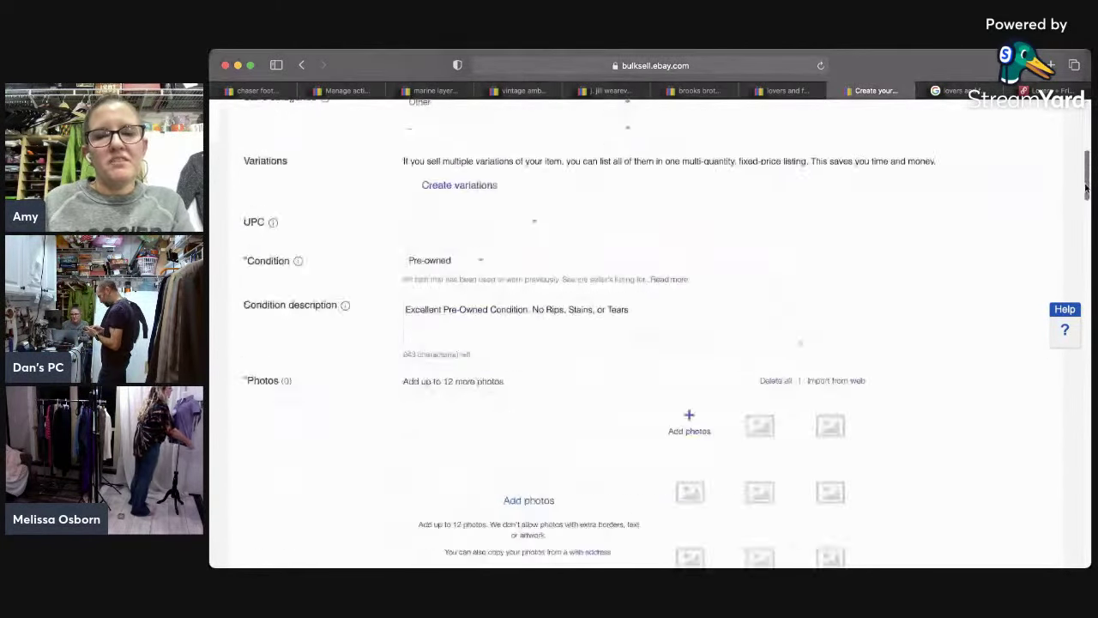
scroll(1020, 437, "up", 4)
left_click(916, 400)
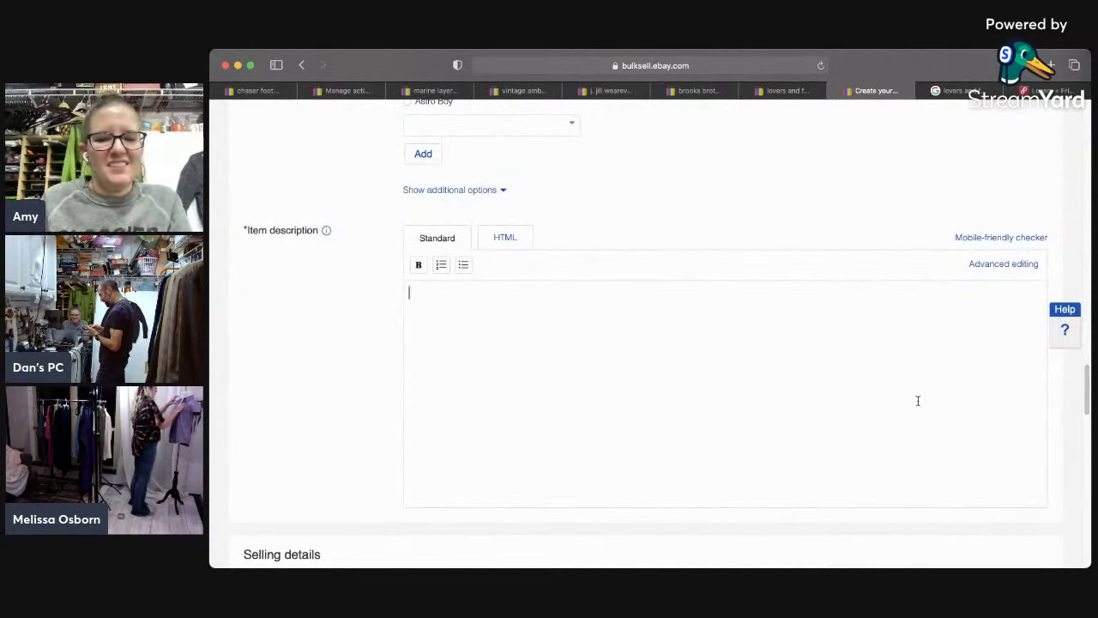
key("super+v")
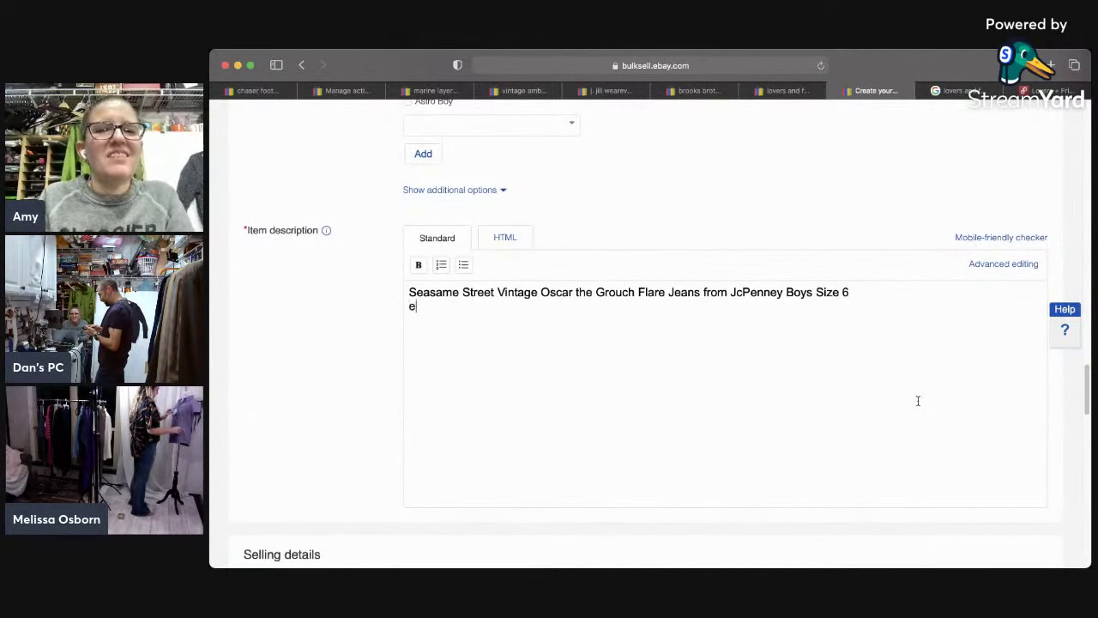
Step: Add the description lines "Excellent Pre-Owned Condition" and "Please See Detailed Measurements in the Photos."
type("e")
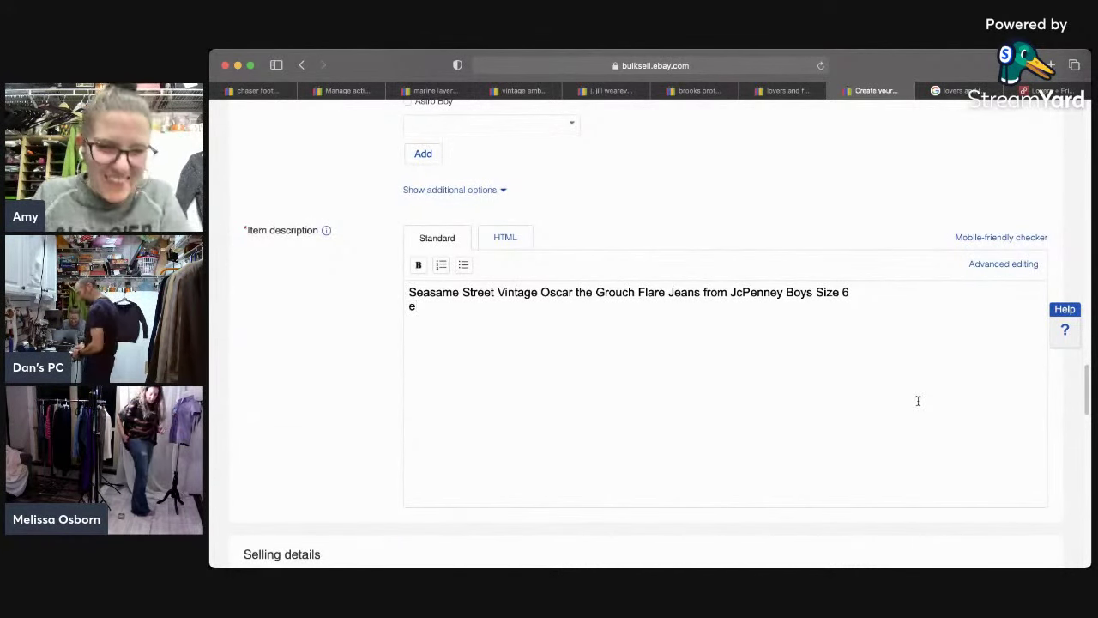
key("BackSpace")
type("Excellent Pre-Owned Condition")
key("Return")
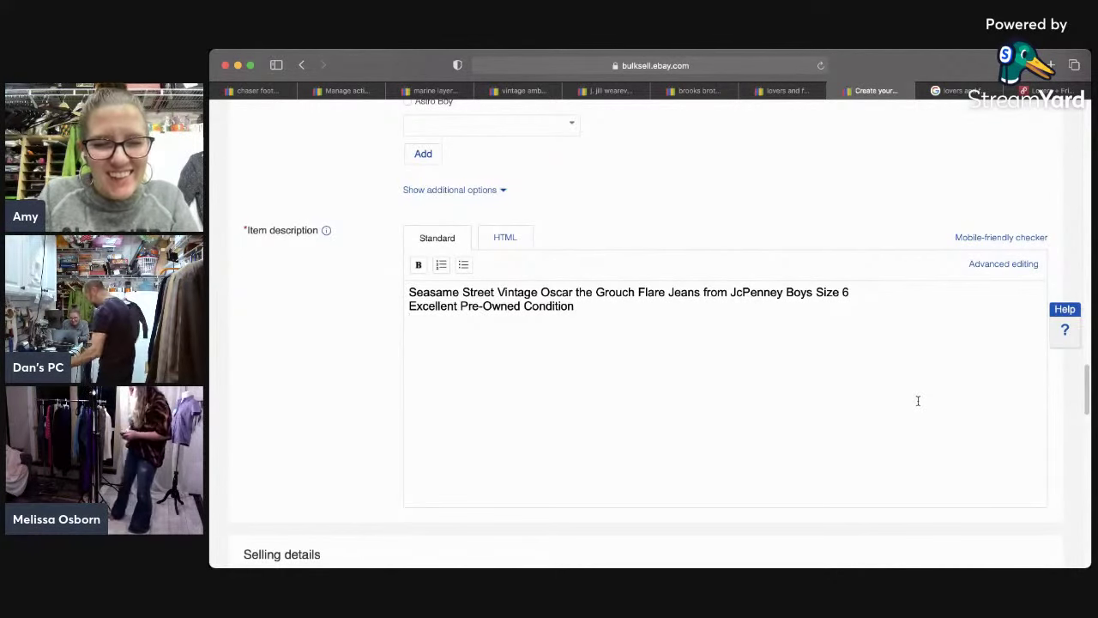
type("Please See Detailed Measurements in the Photos.")
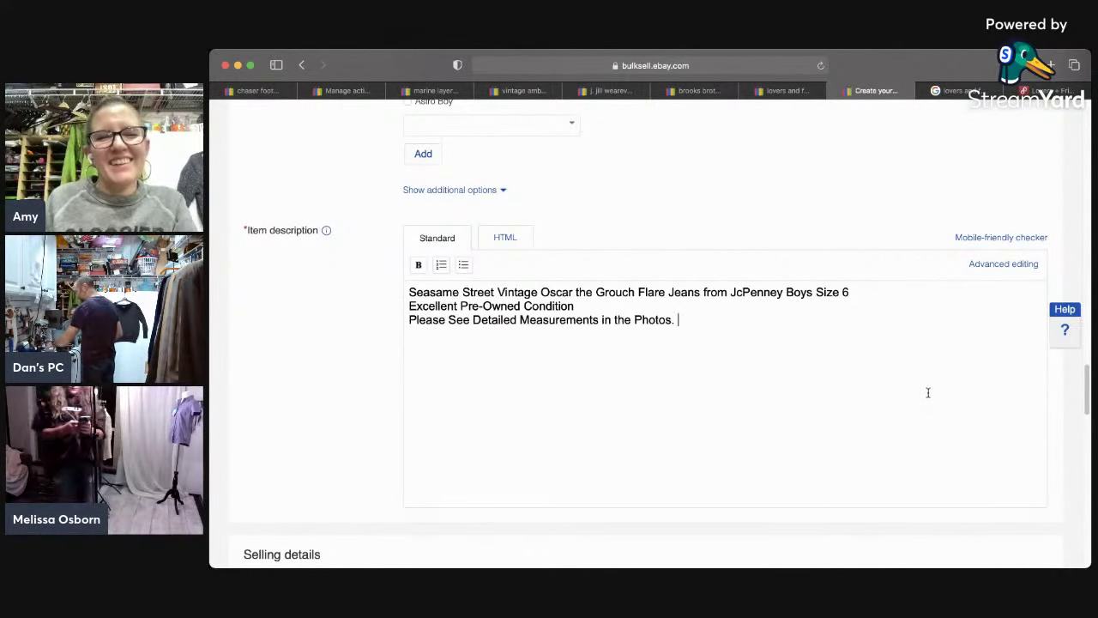
Step: Add a final description line reading "VERY RARE vintage boys pants! SO CUTE!"
key("Return")
type("VERY RARE ")
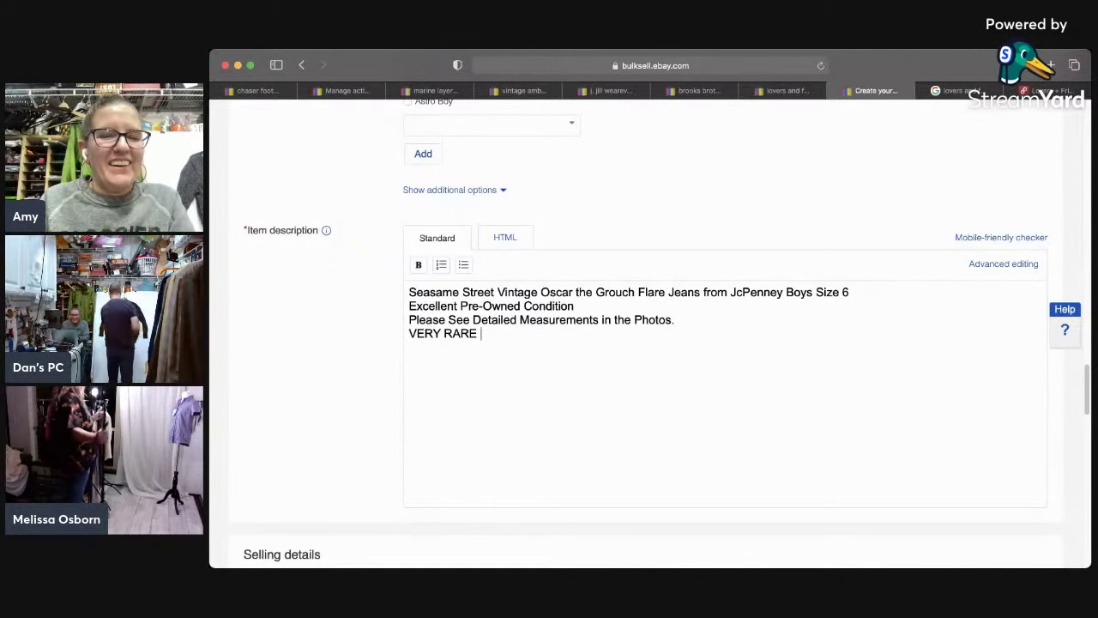
type("vinta")
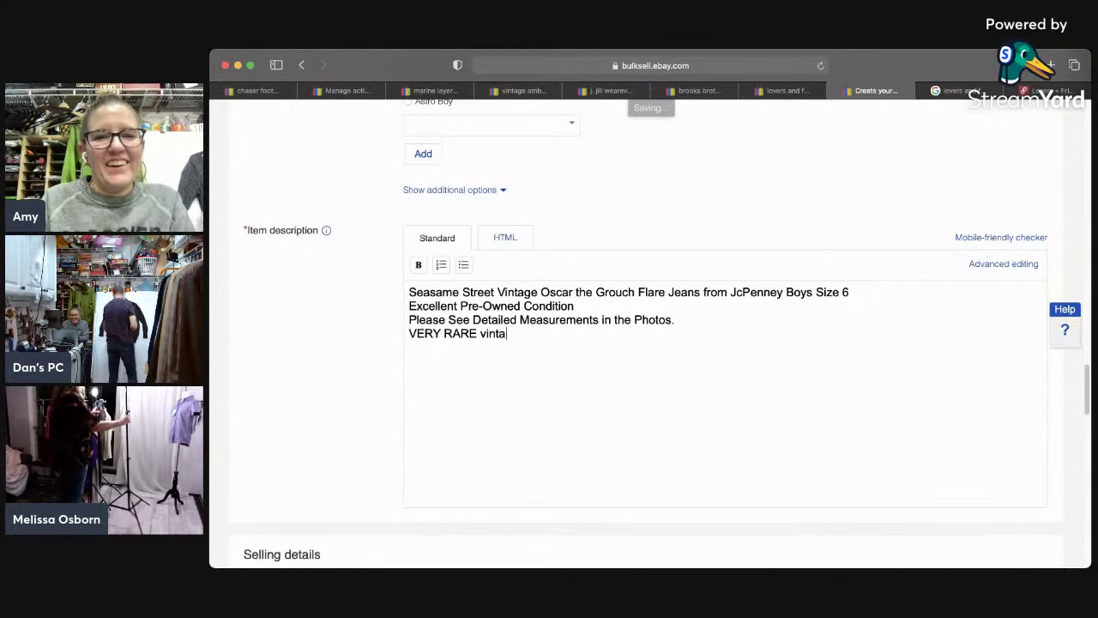
type("ge boys pants")
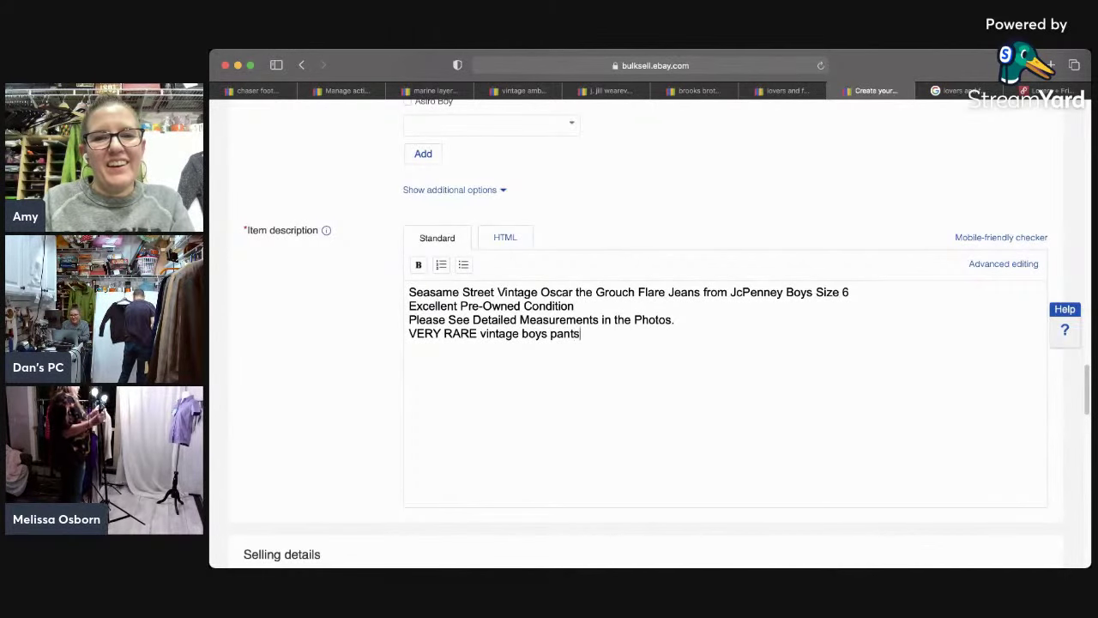
type("! SO CUTE!")
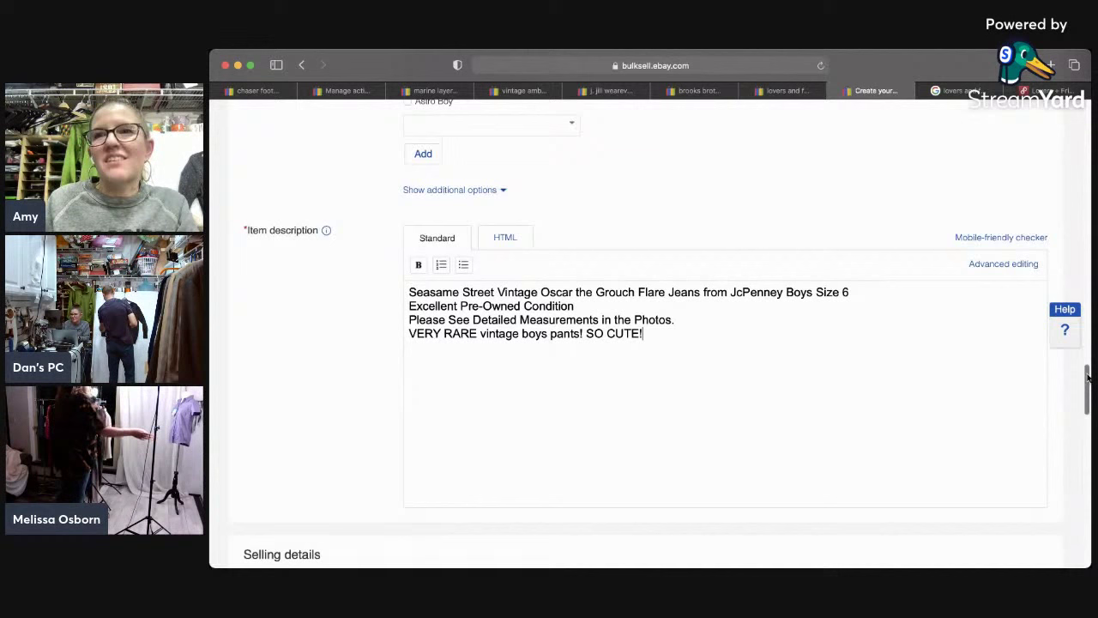
Step: Enter the Buy It Now price in the listing's selling details
scroll(1088, 378, "down", 1)
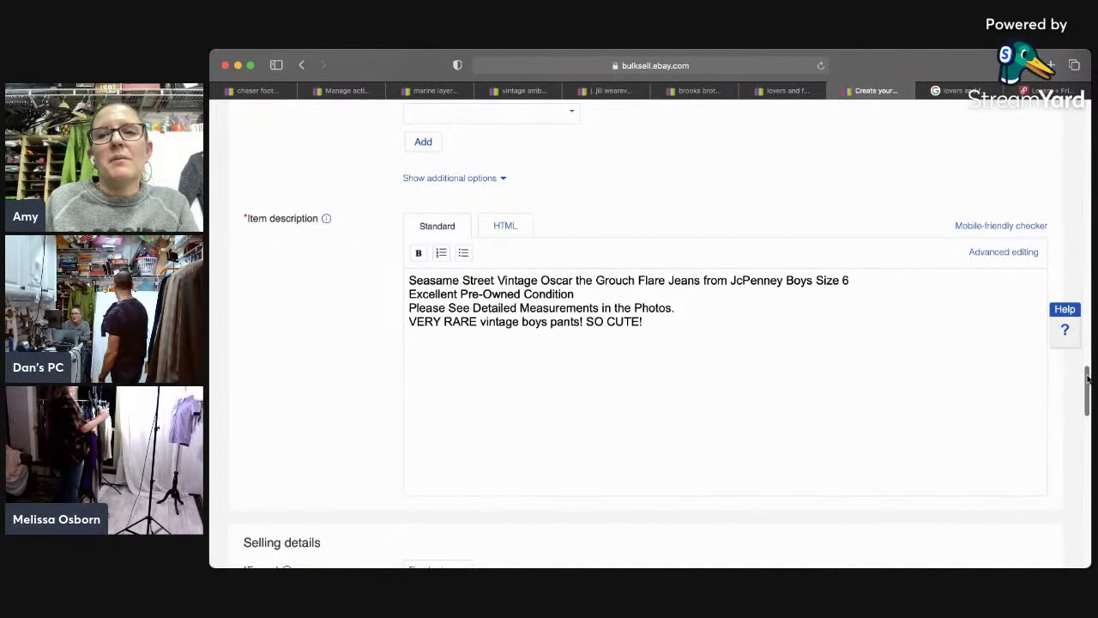
left_click_drag(1087, 377, 1088, 388)
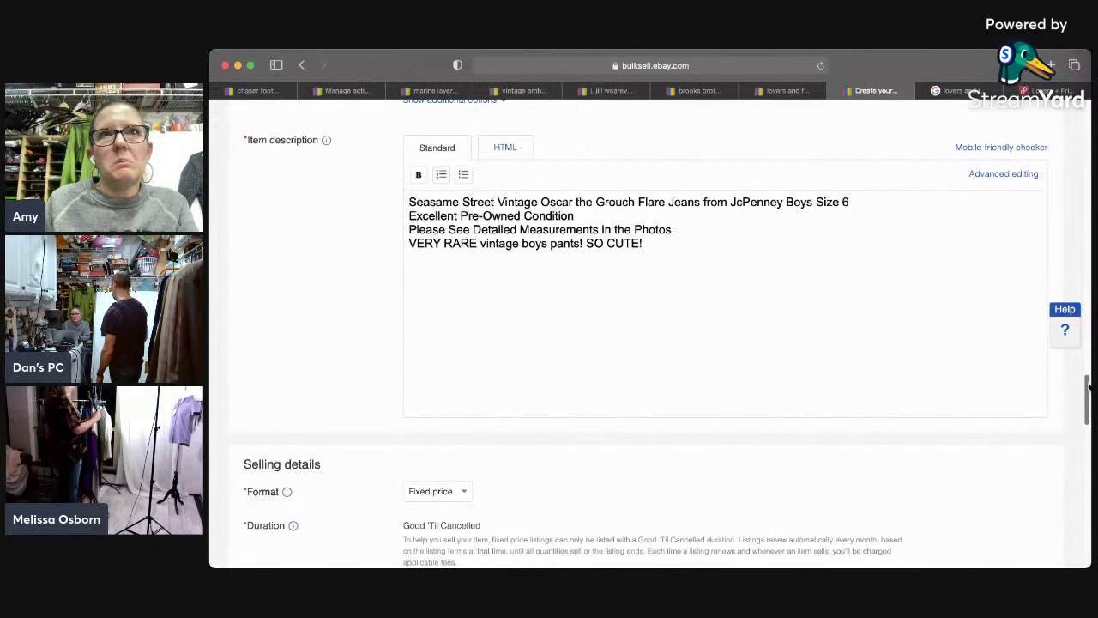
left_click_drag(1087, 388, 1086, 426)
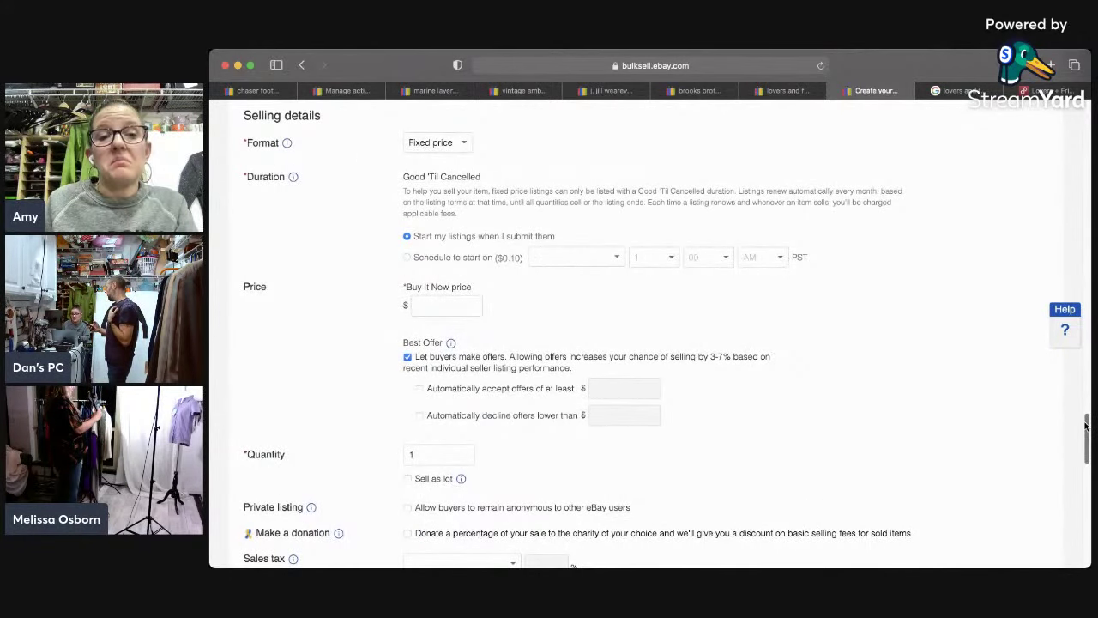
left_click(480, 302)
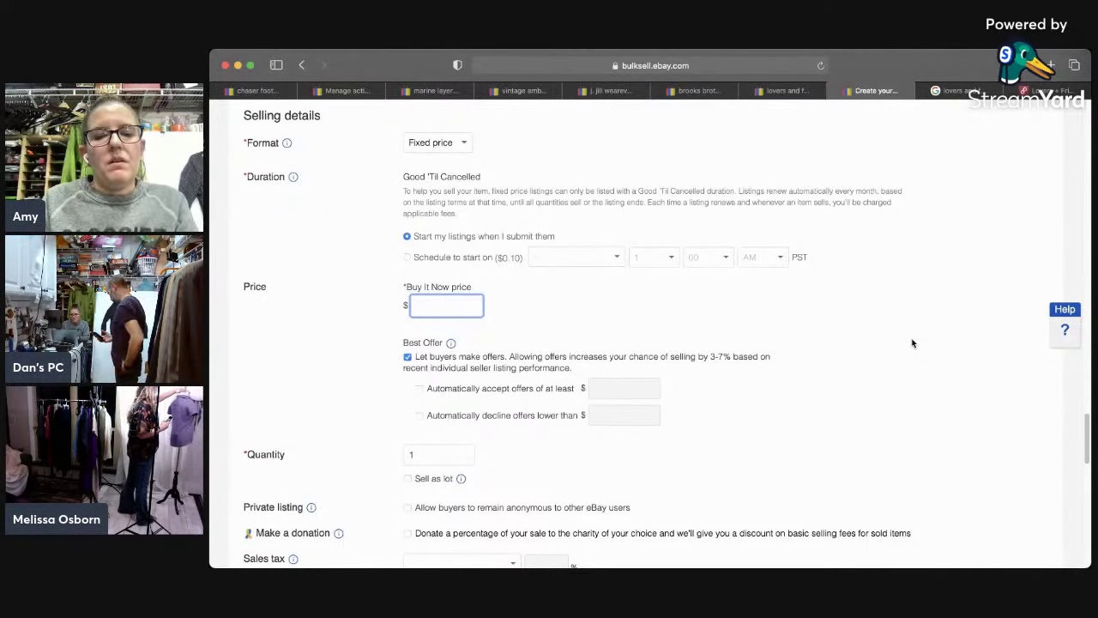
type("95")
Step: Set the listing's shipping policy to FIRST CLASS
scroll(1085, 435, "down", 7)
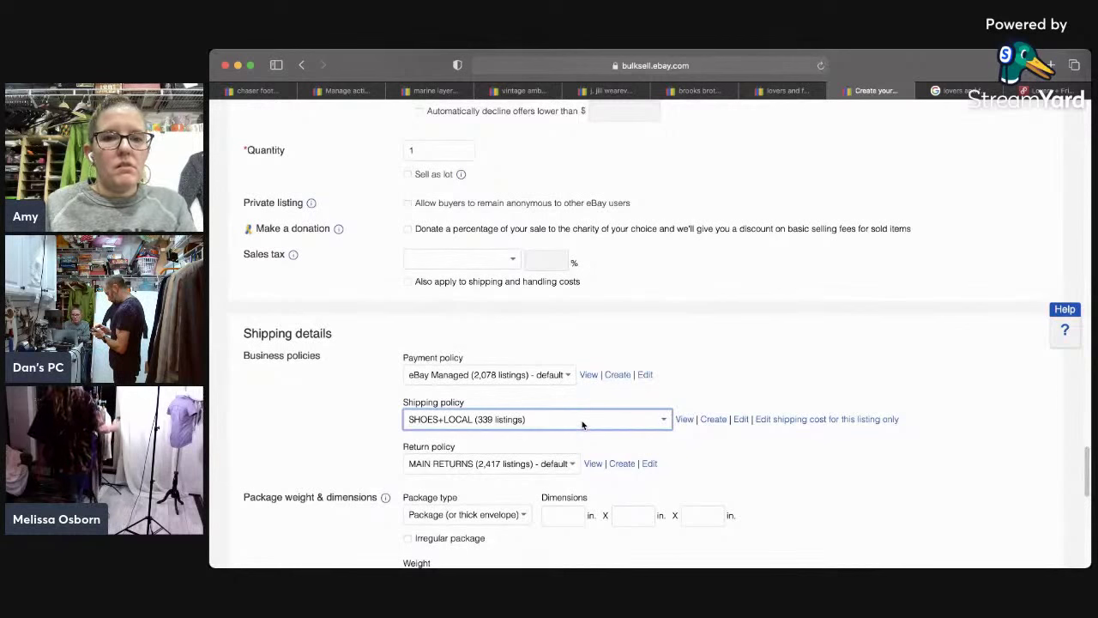
left_click(582, 423)
left_click(514, 403)
Step: Enable Promoted Listings Standard for the item and set the ad rate to 5%
scroll(1080, 497, "down", 6)
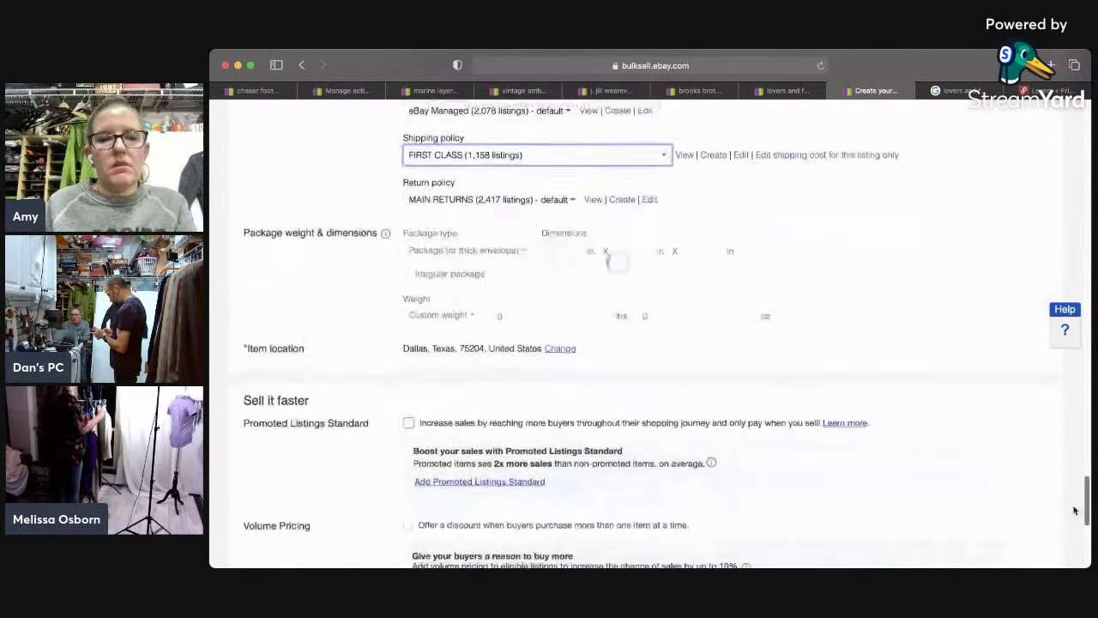
scroll(1074, 510, "down", 5)
left_click(409, 214)
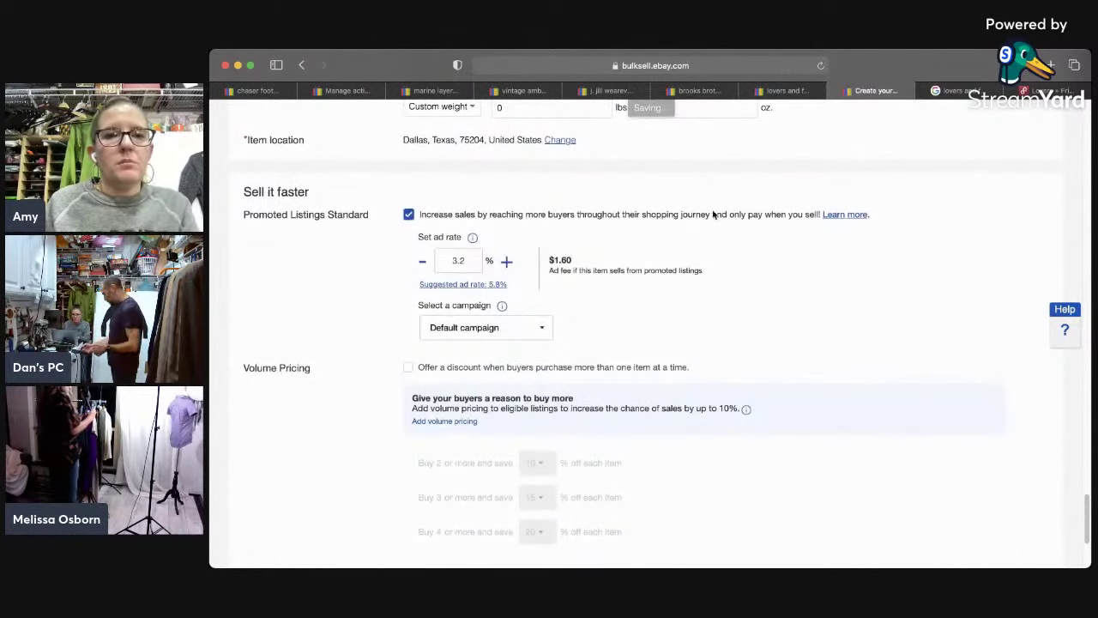
double_click(478, 262)
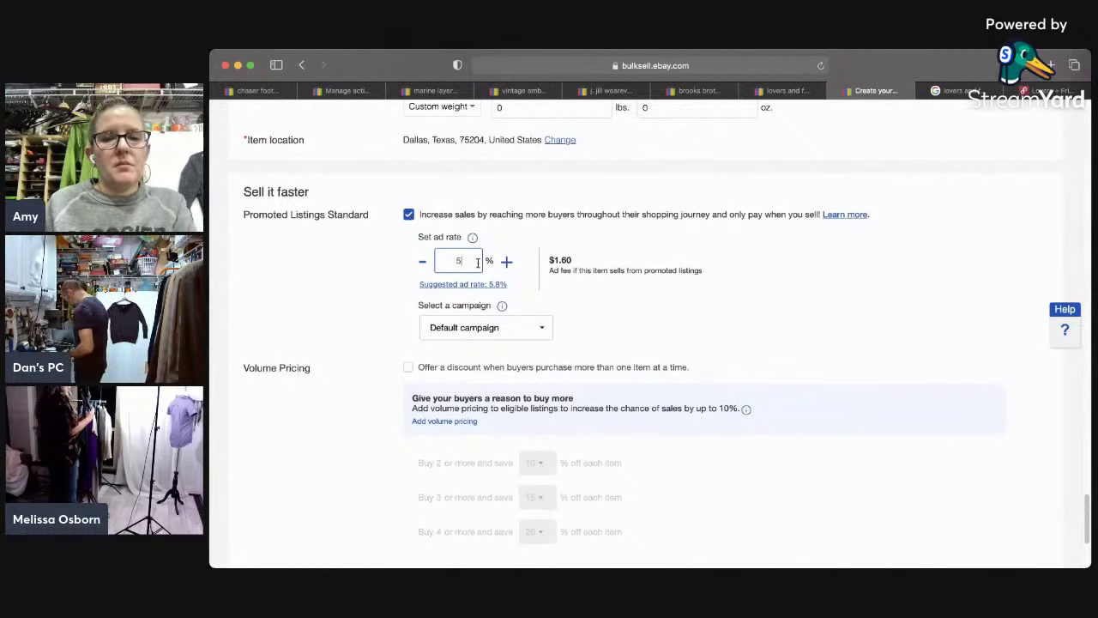
Step: Upload the eleven photos of the jeans to the listing's photo section
scroll(1070, 541, "down", 5)
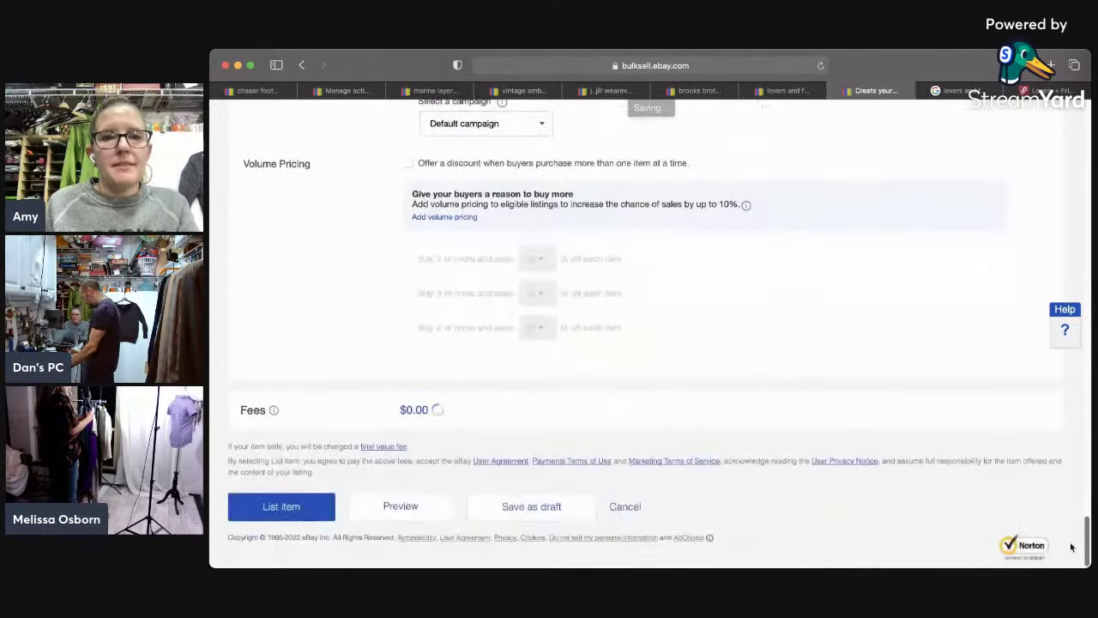
scroll(980, 483, "up", 15)
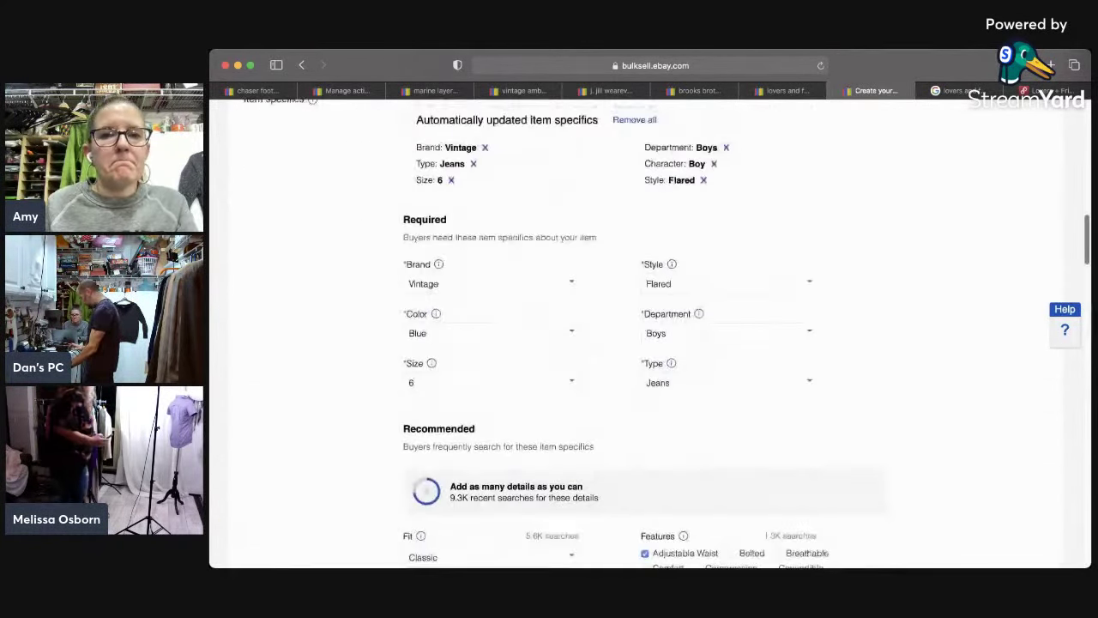
scroll(644, 335, "up", 5)
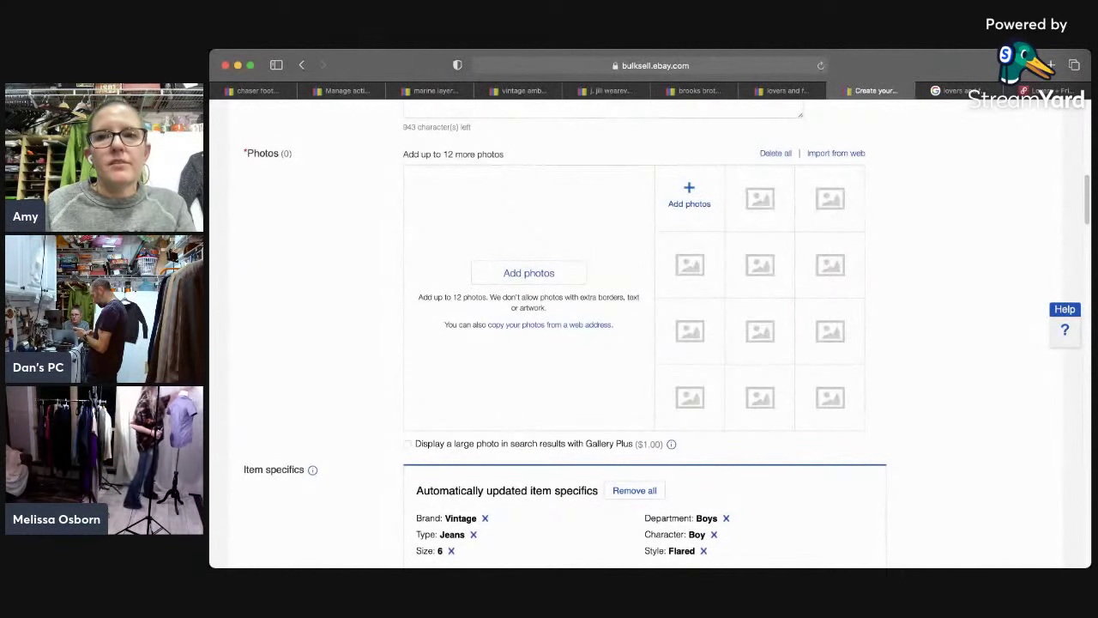
left_click_drag(1089, 203, 684, 198)
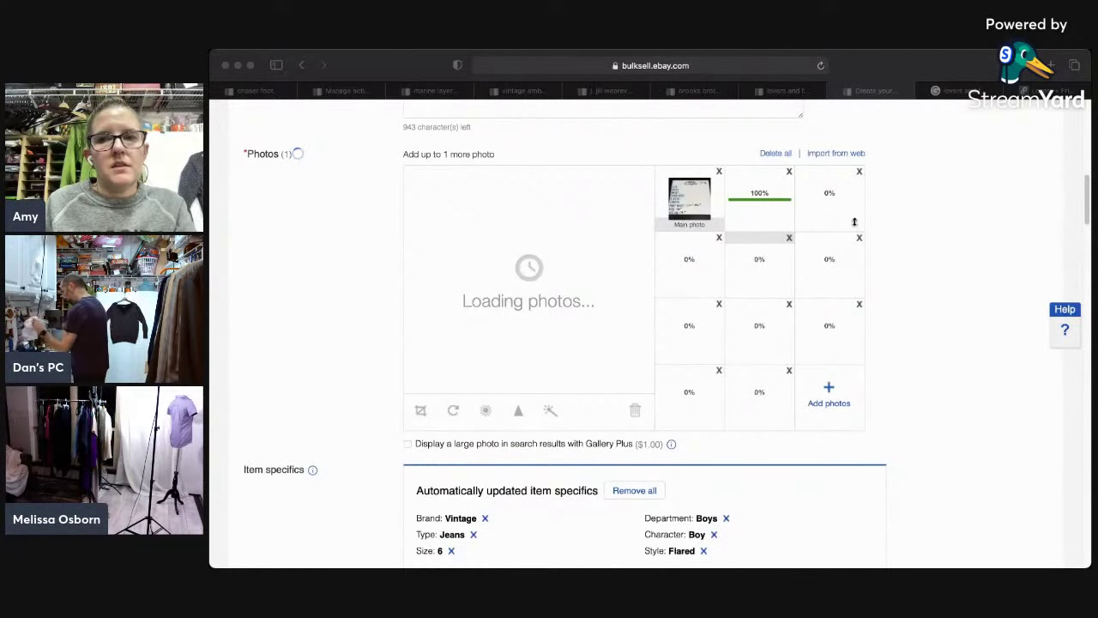
left_click(916, 189)
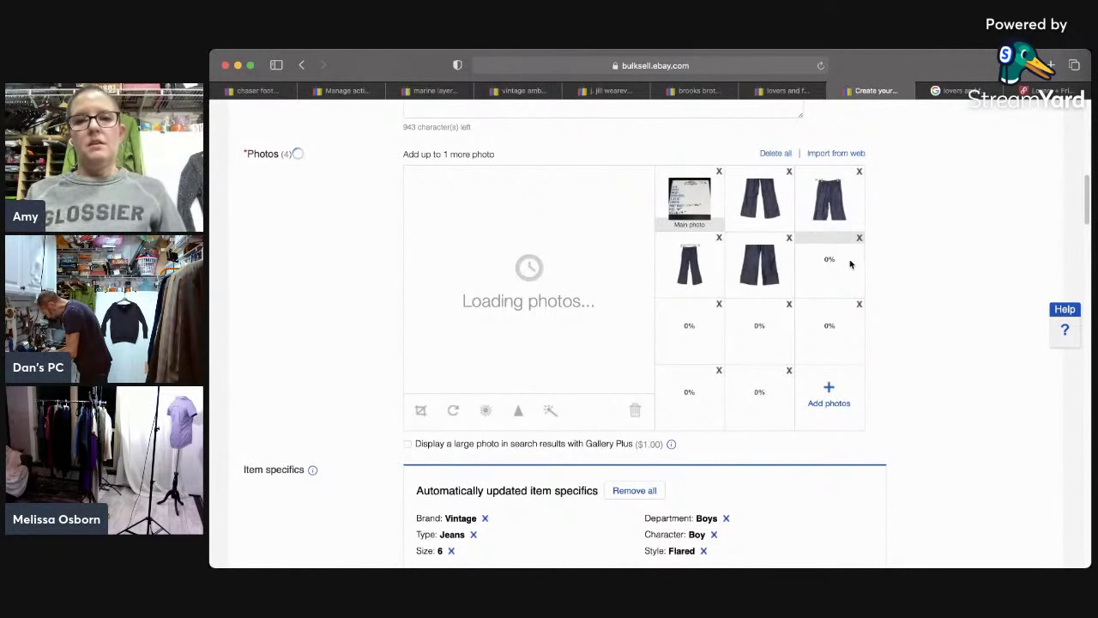
Step: Reorder the photos: full front view with the Oscar patch as main photo, front close-up second, full back view third
left_click(689, 260)
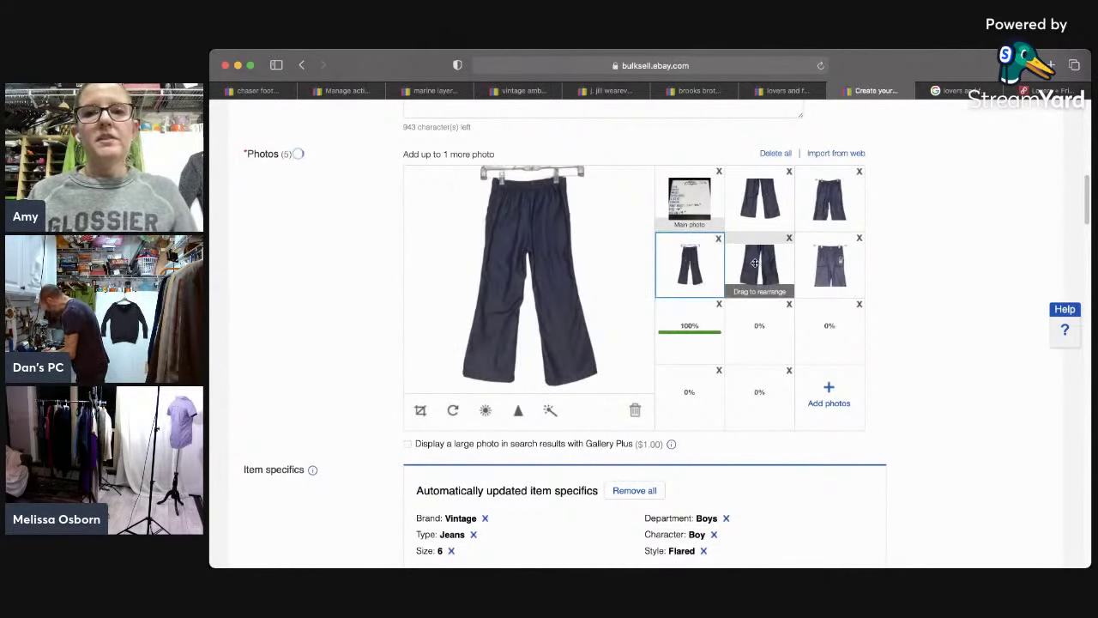
left_click(831, 262)
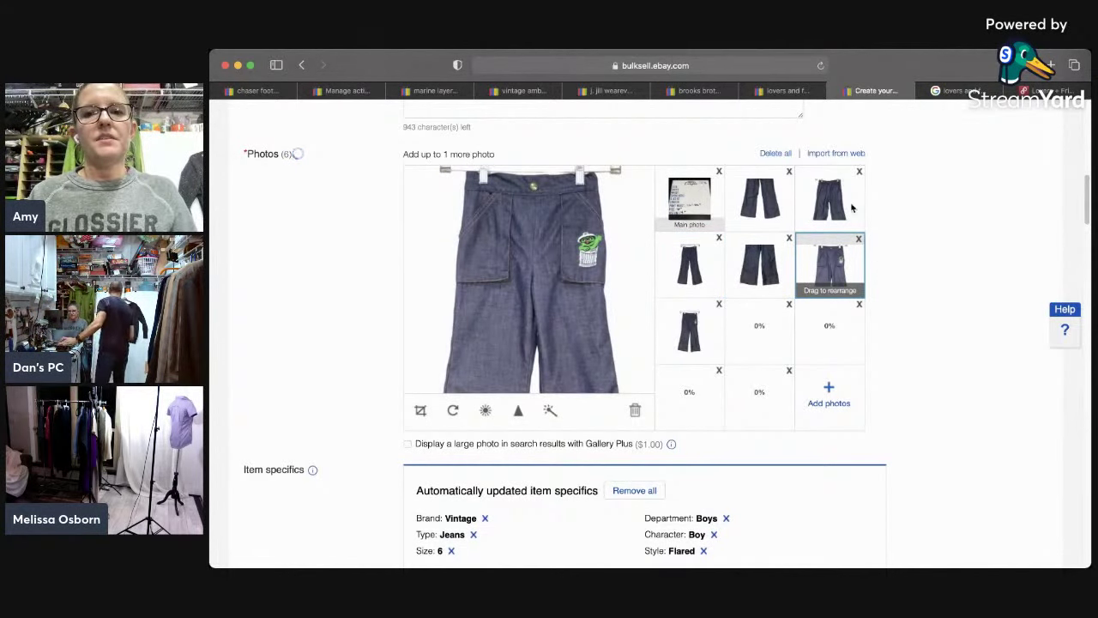
left_click(701, 345)
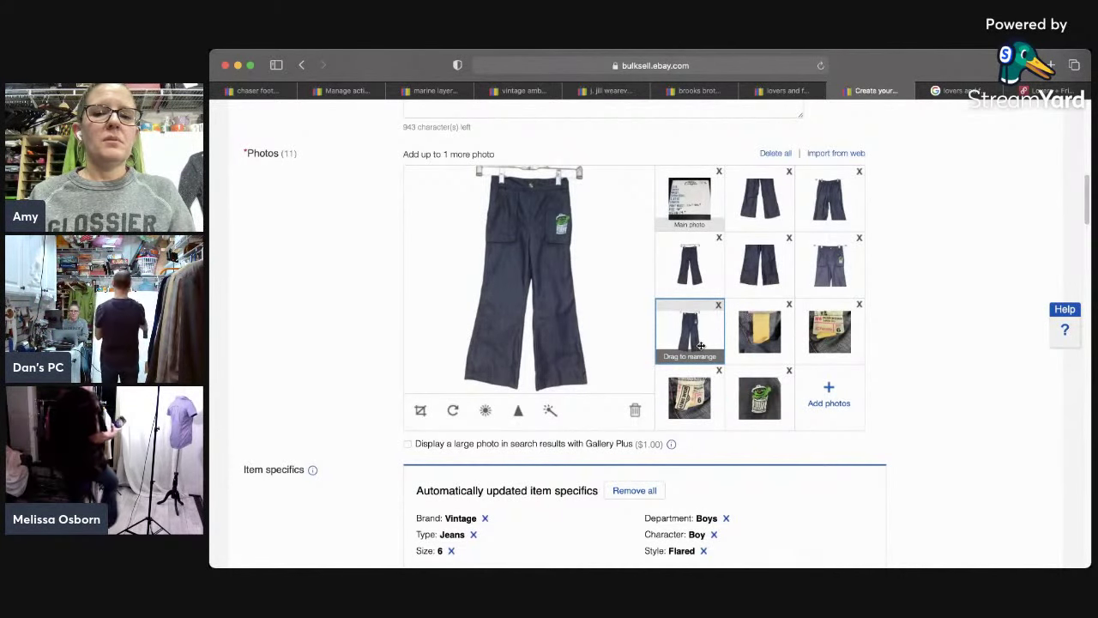
left_click_drag(701, 345, 689, 197)
left_click_drag(698, 347, 771, 225)
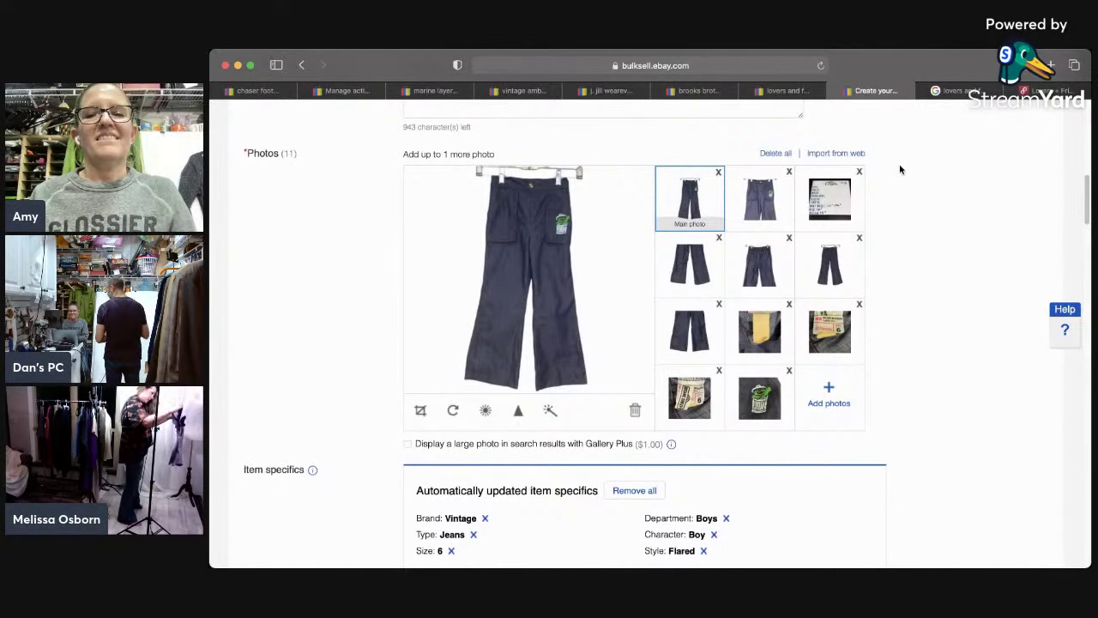
left_click_drag(831, 290, 825, 220)
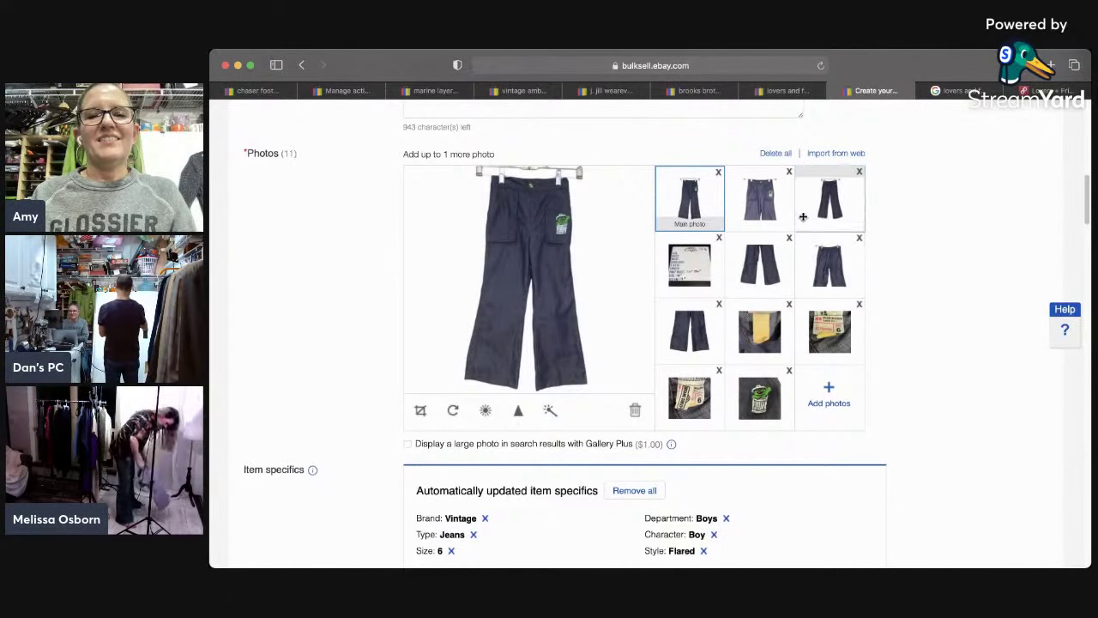
Step: Move the close-up photo of the Oscar the Grouch patch to third place in the listing's photo order
left_click(825, 204)
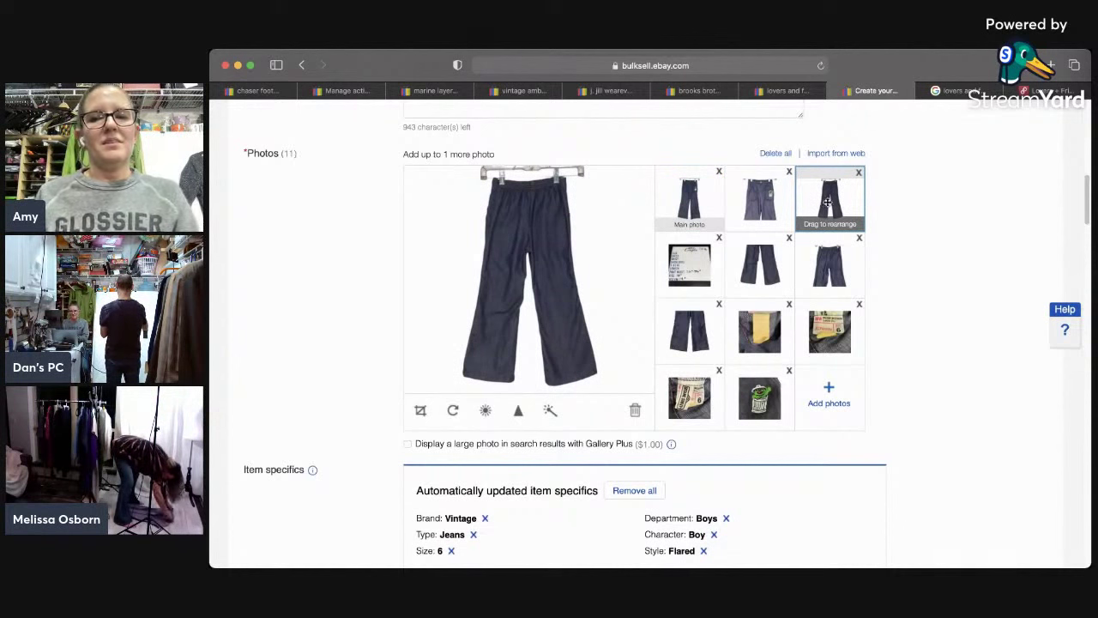
left_click_drag(1085, 195, 1085, 204)
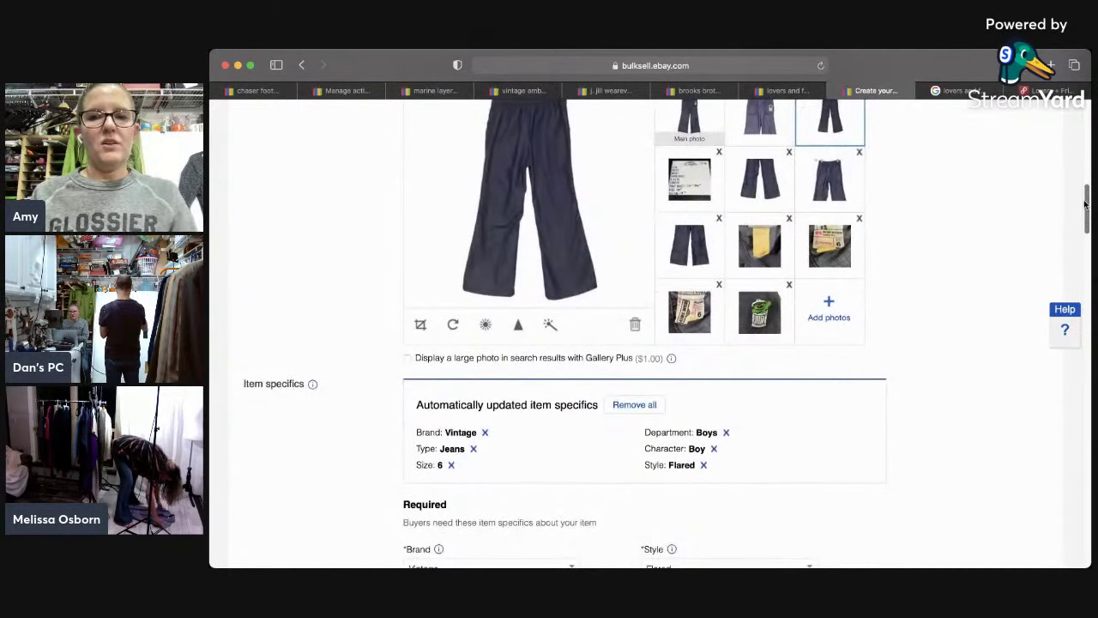
left_click_drag(775, 335, 836, 120)
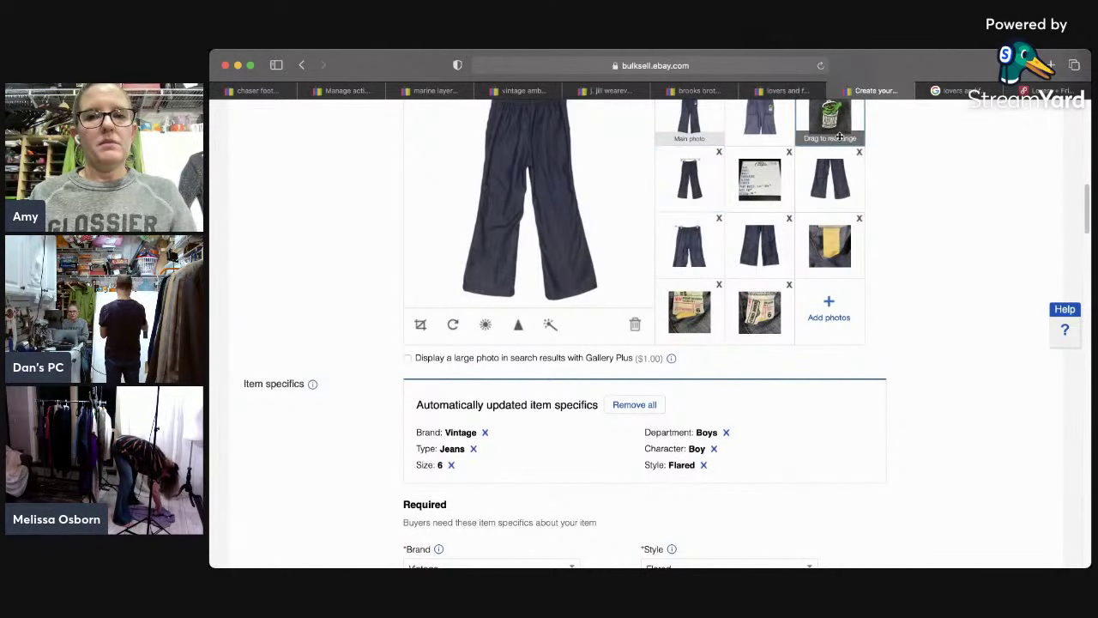
left_click(837, 133)
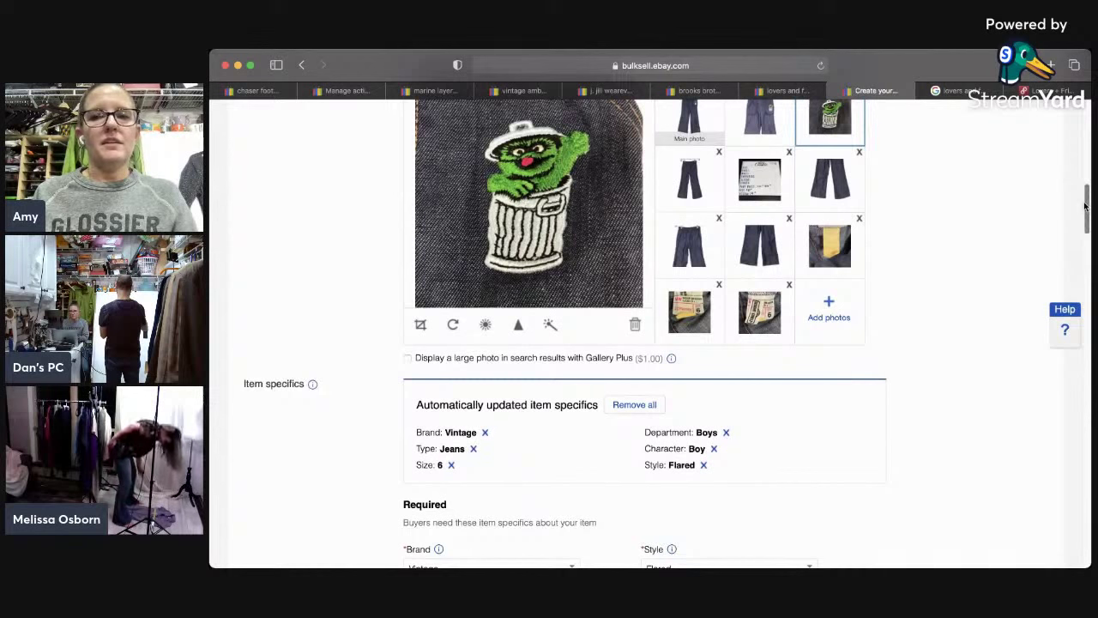
Step: Submit the completed jeans listing for sale and finish without starting another draft, returning to the active listings
left_click_drag(1085, 204, 1085, 226)
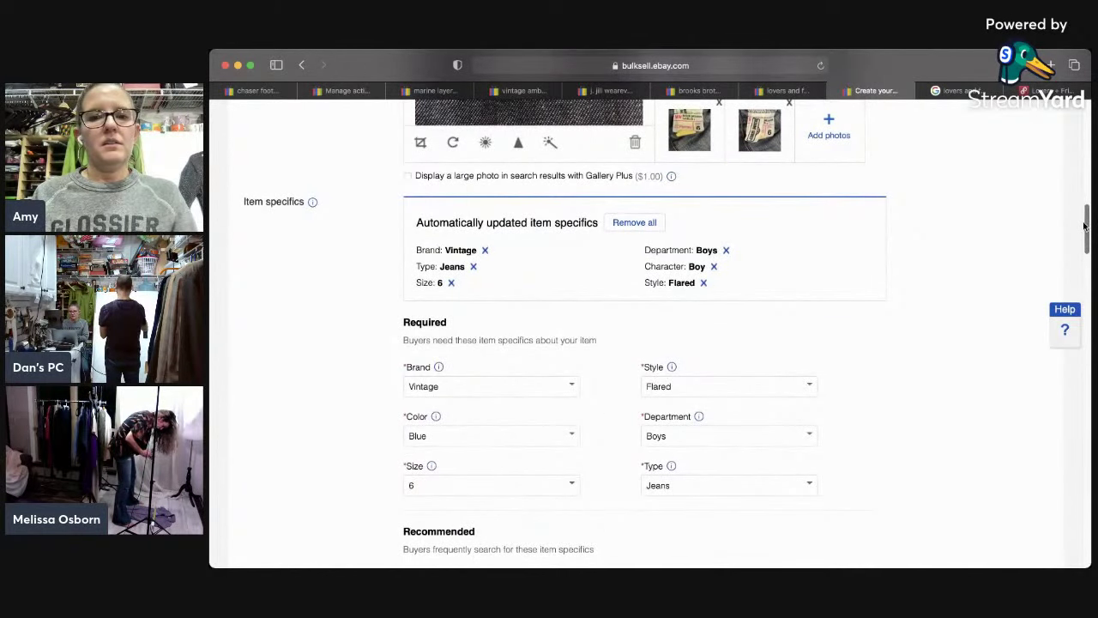
scroll(1025, 380, "down", 15)
scroll(987, 480, "down", 5)
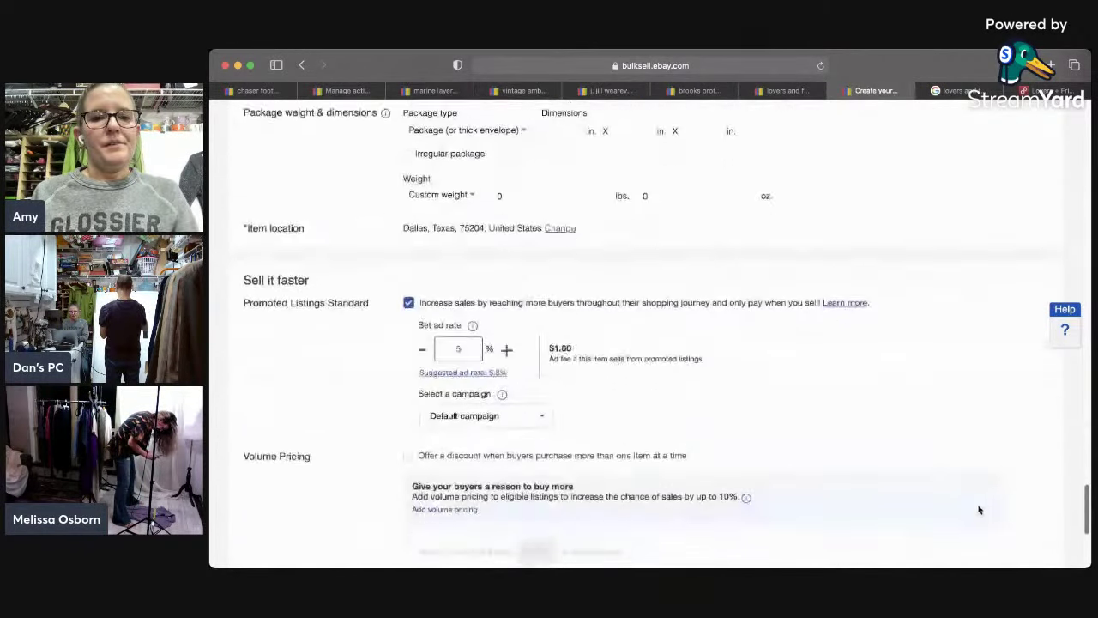
scroll(978, 510, "down", 5)
left_click(296, 508)
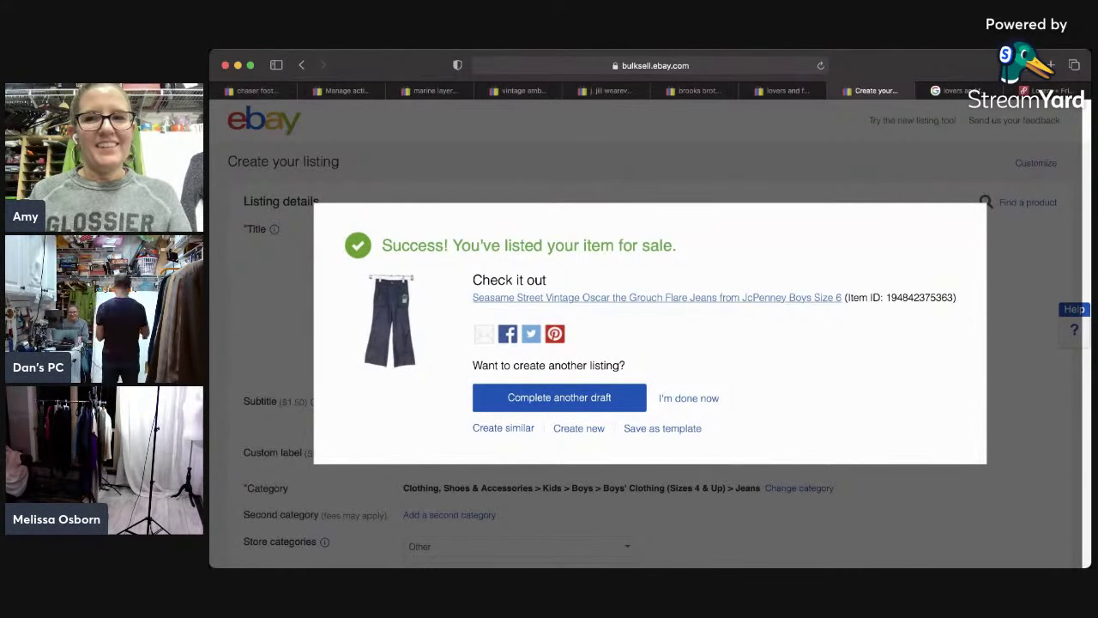
left_click(696, 399)
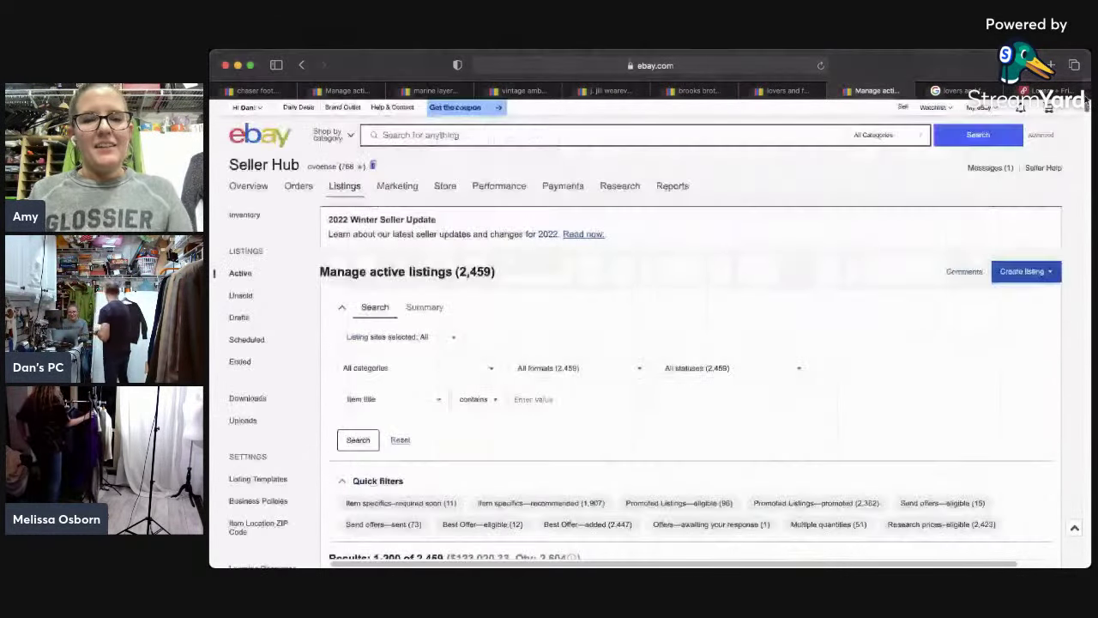
Step: Search eBay for "lane bryant rainbow black sweater"
left_click(677, 137)
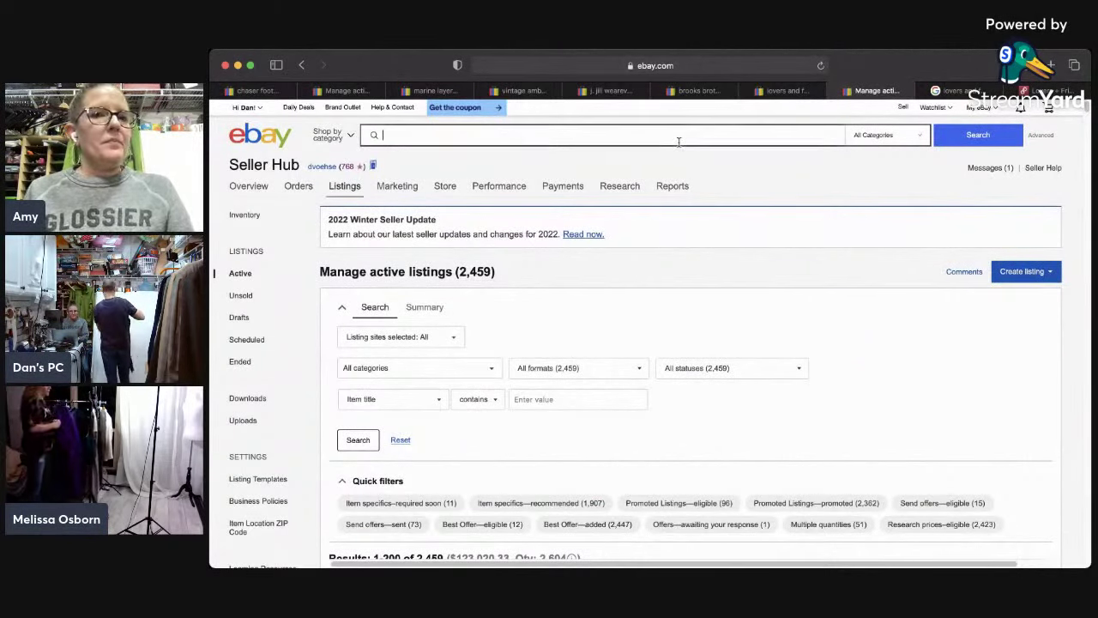
type("lane")
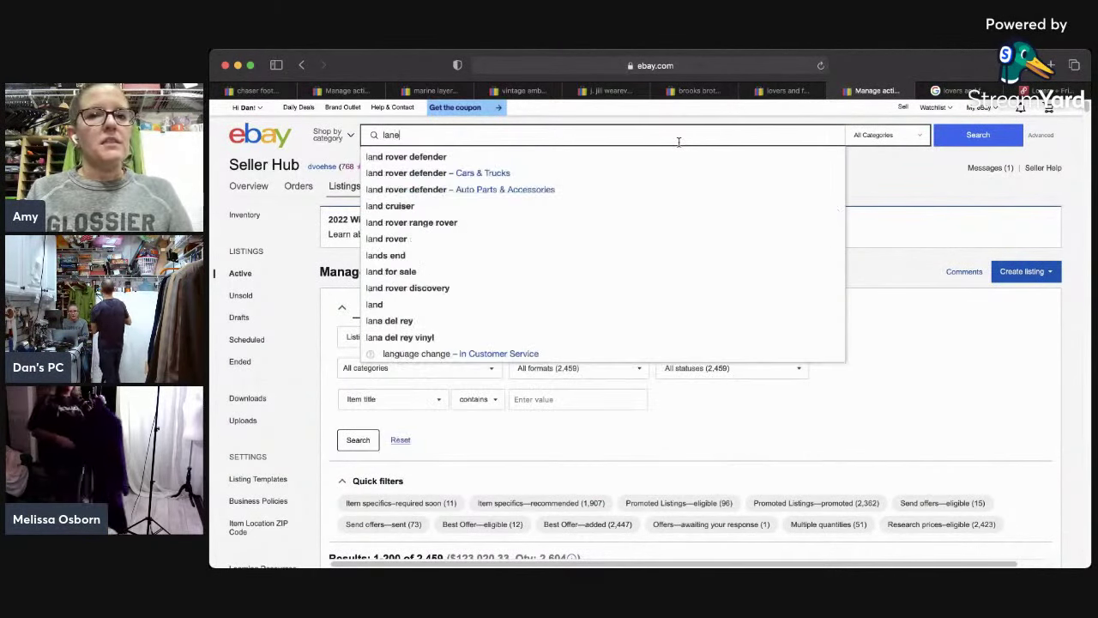
type(" brant")
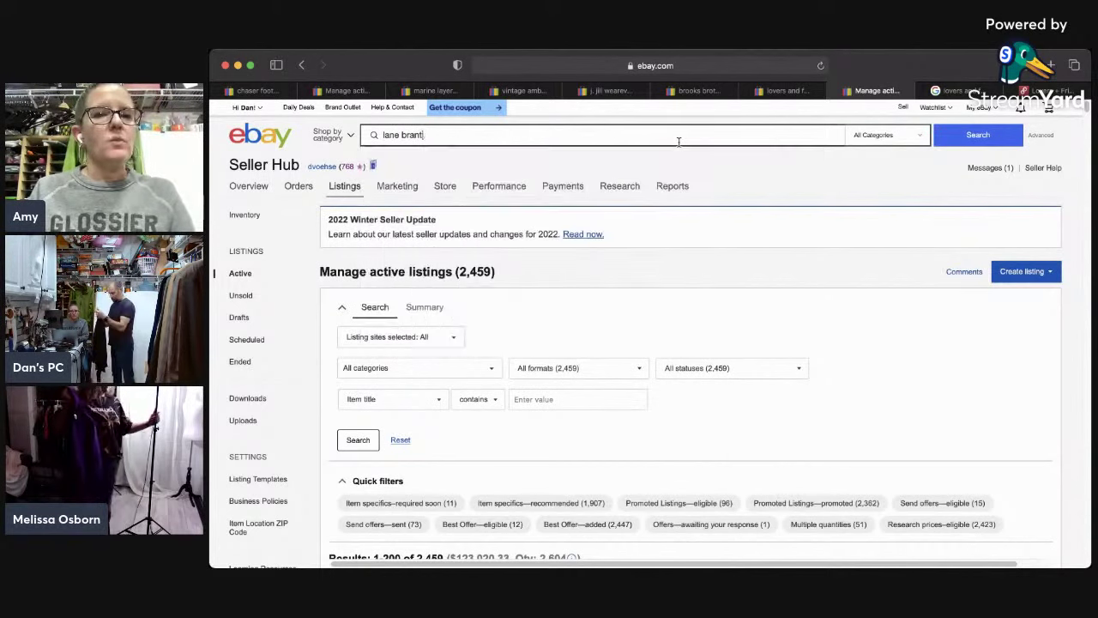
key("BackSpace")
key("BackSpace")
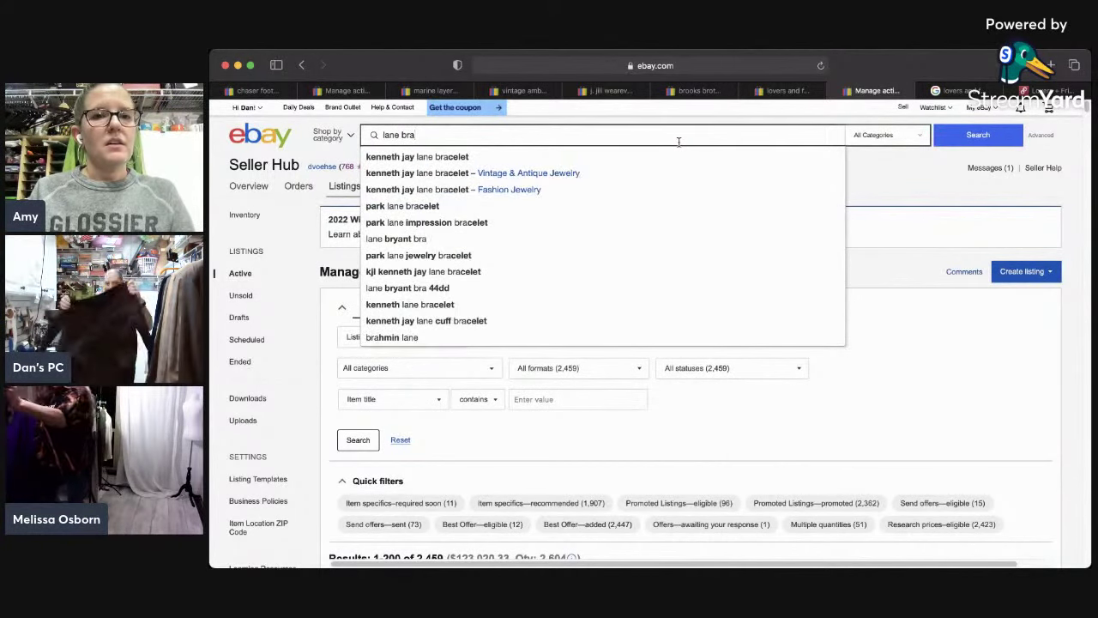
type("yant ")
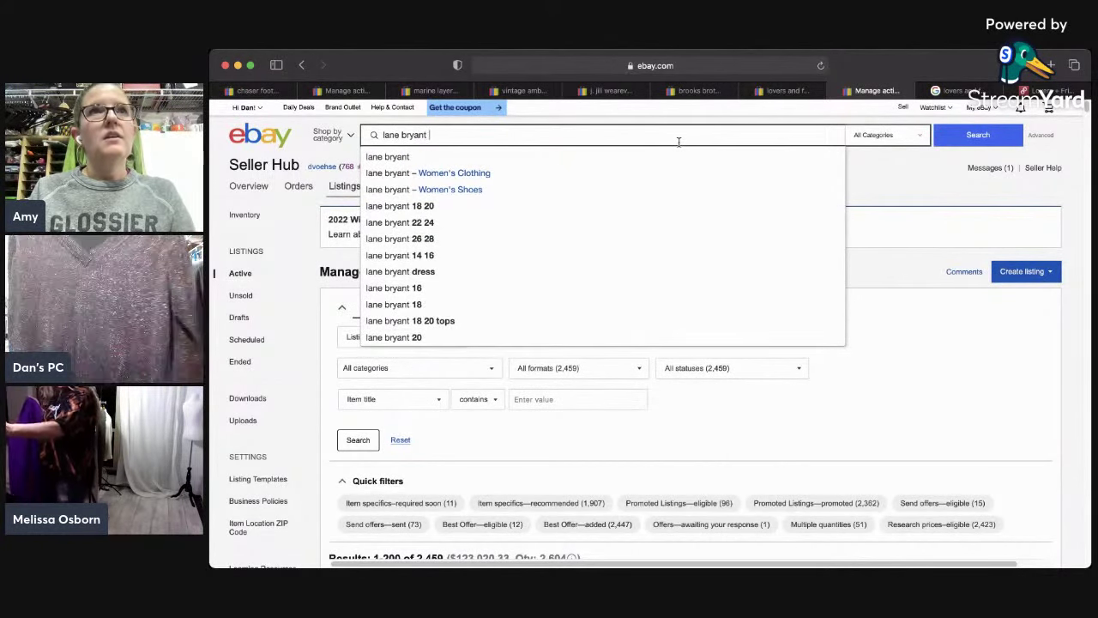
type("rai")
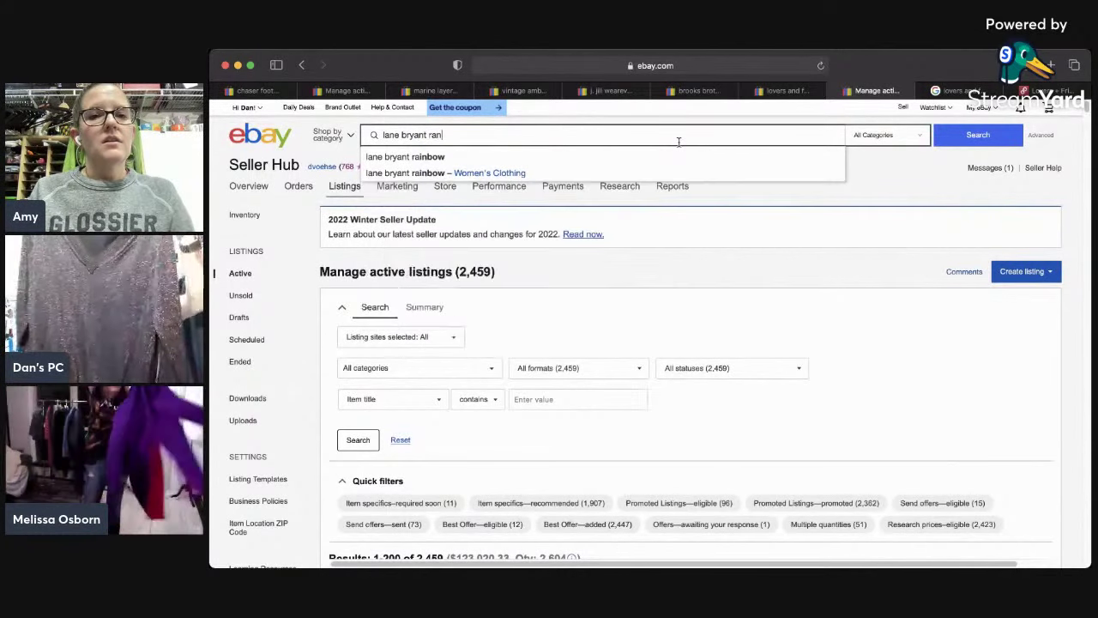
type("n")
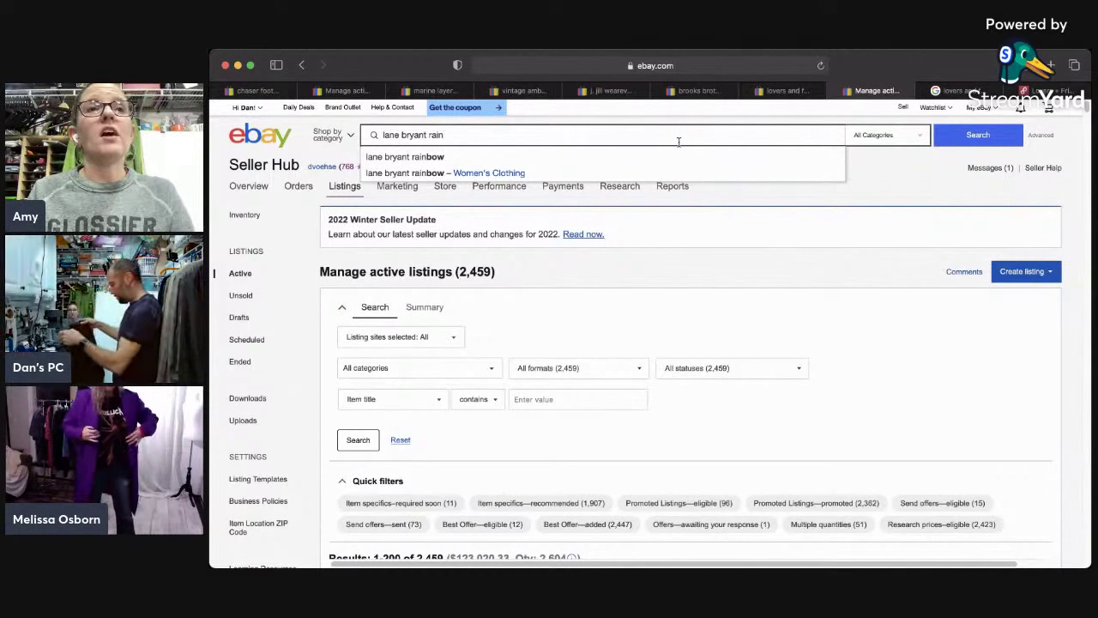
type("b")
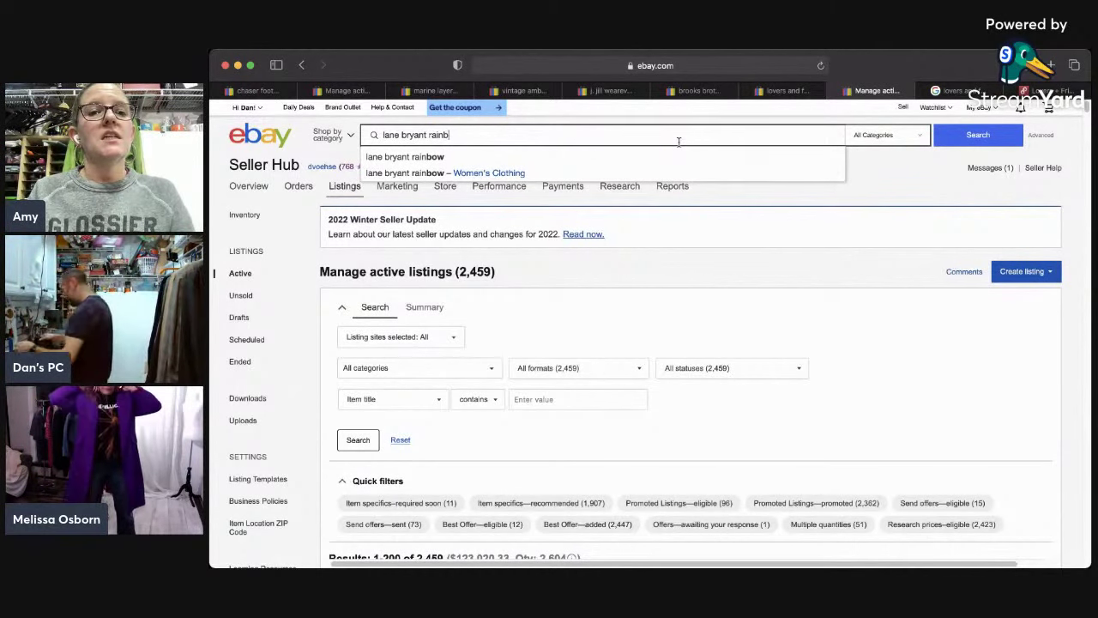
type("ow ")
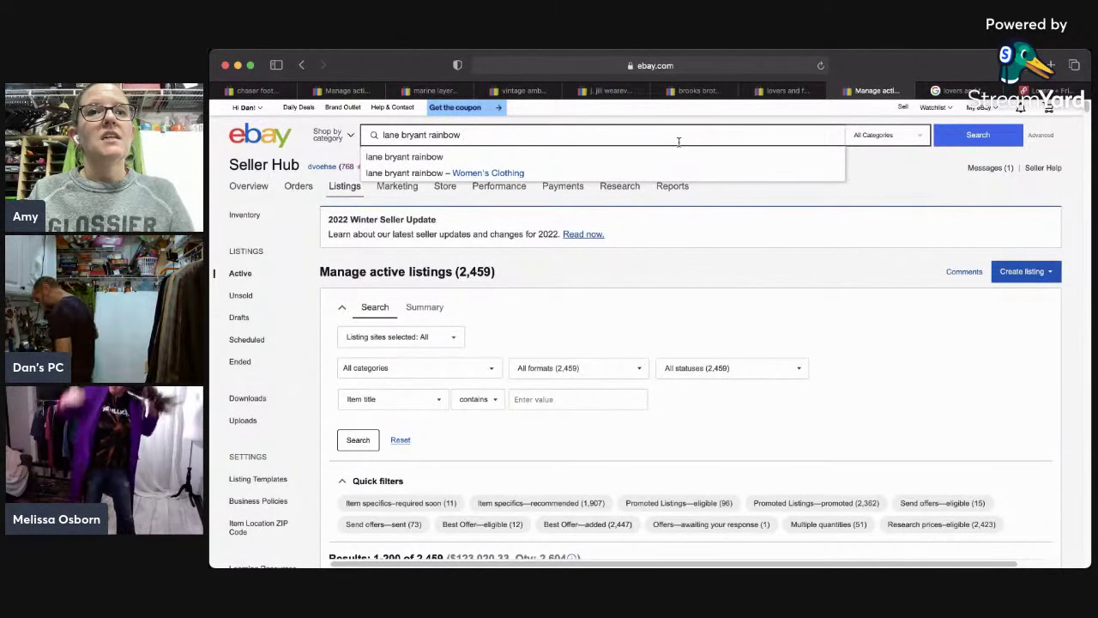
type("bla")
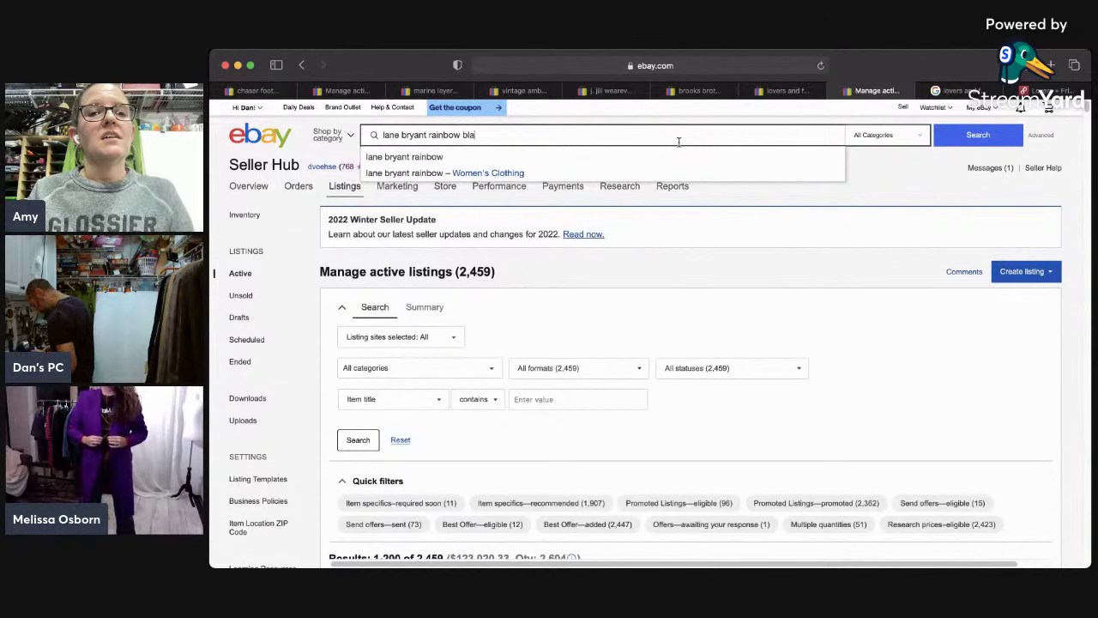
type("ck ")
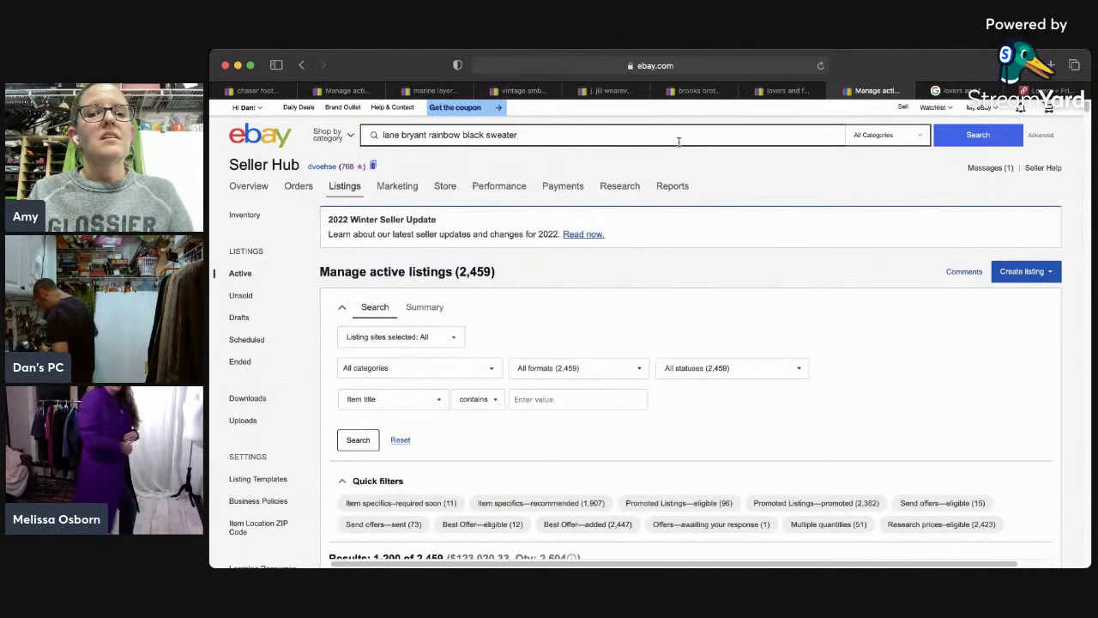
type("sweater")
key("Return")
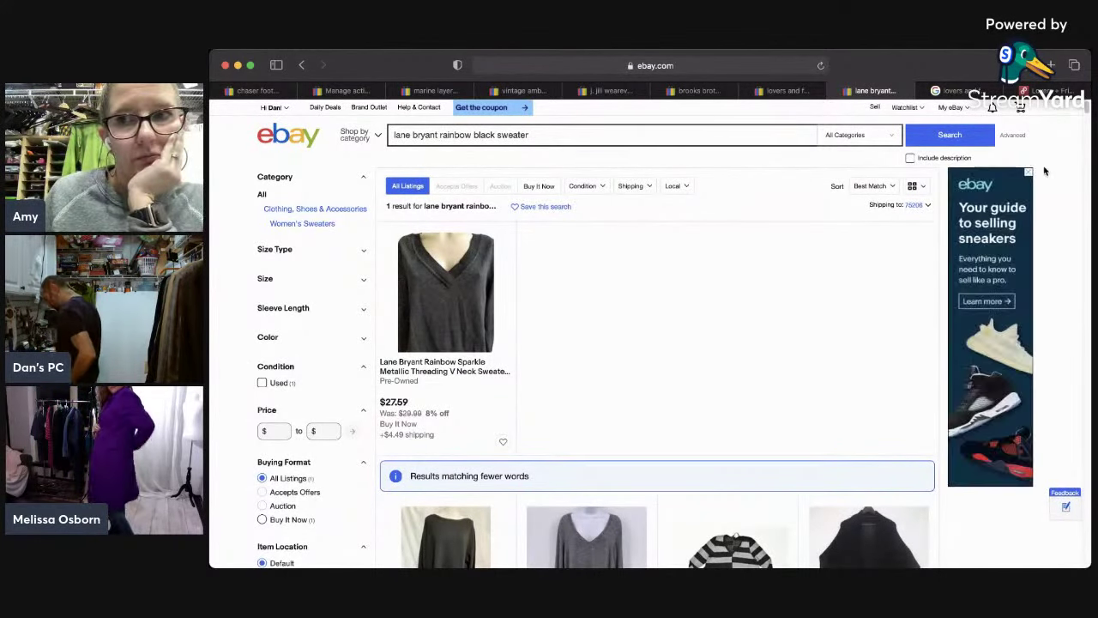
Step: Browse the Lane Bryant sweater results, restrict them to sold items and look through the sold listings
scroll(1085, 110, "down", 5)
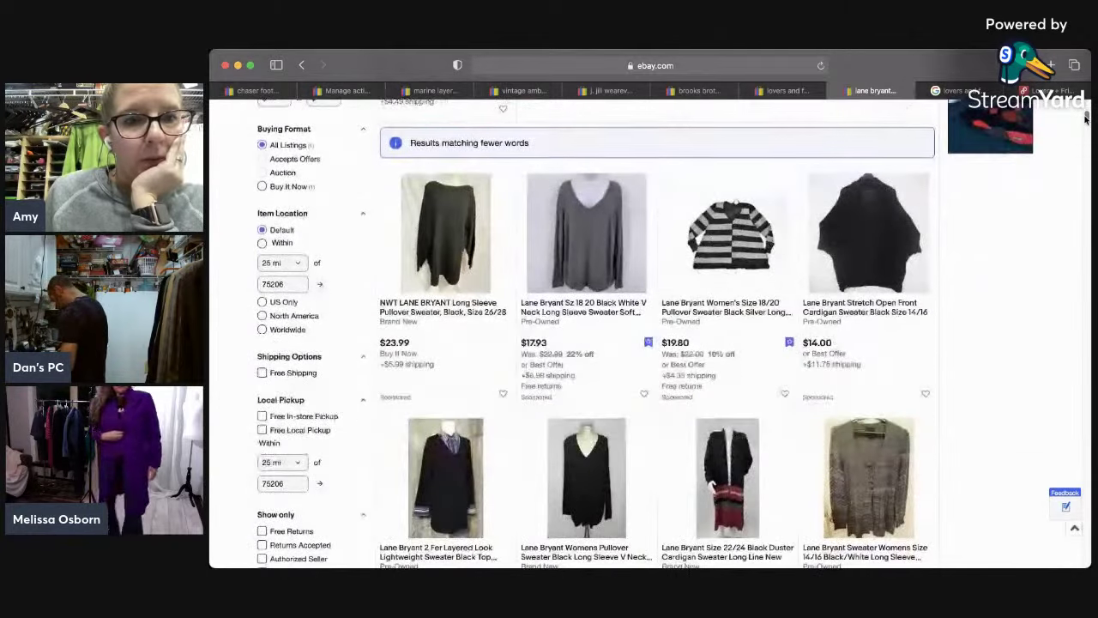
scroll(1085, 109, "up", 3)
scroll(1076, 128, "down", 10)
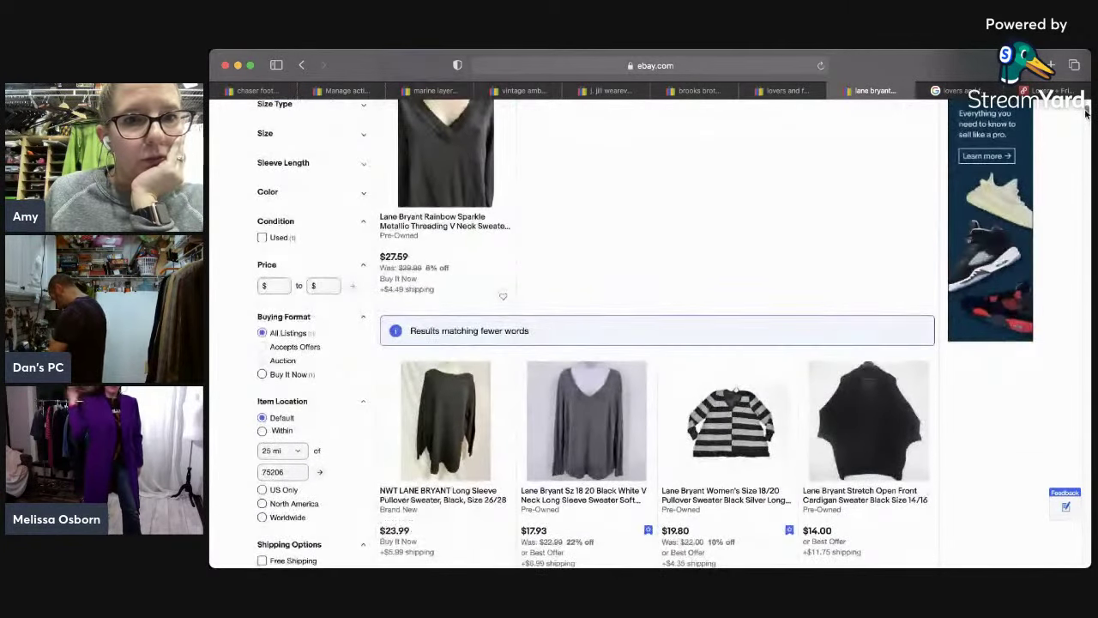
scroll(1069, 137, "up", 4)
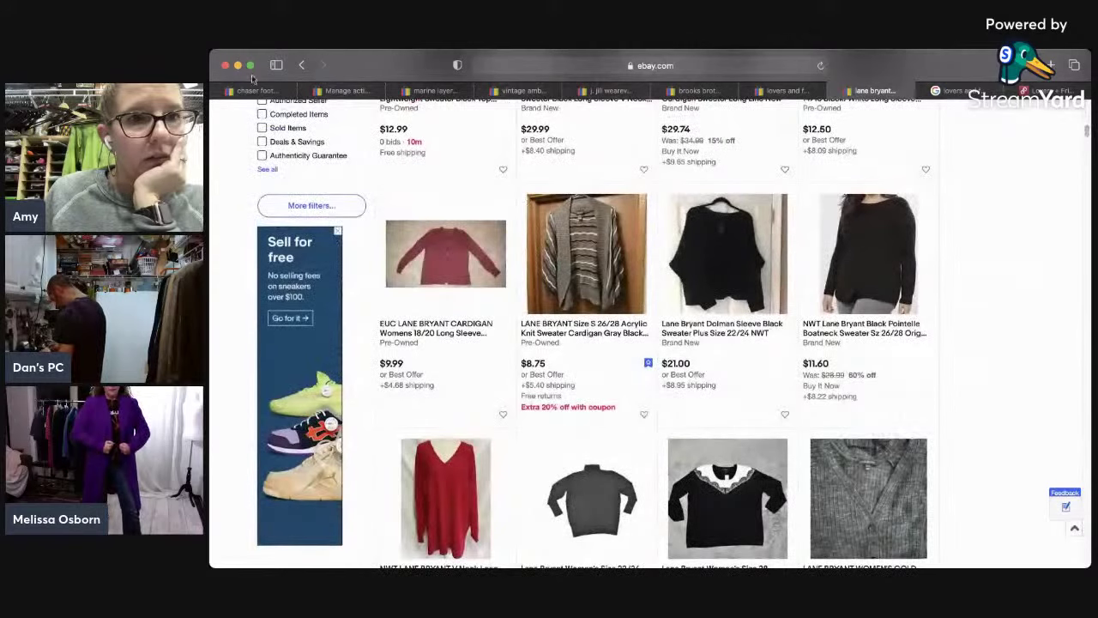
left_click(264, 128)
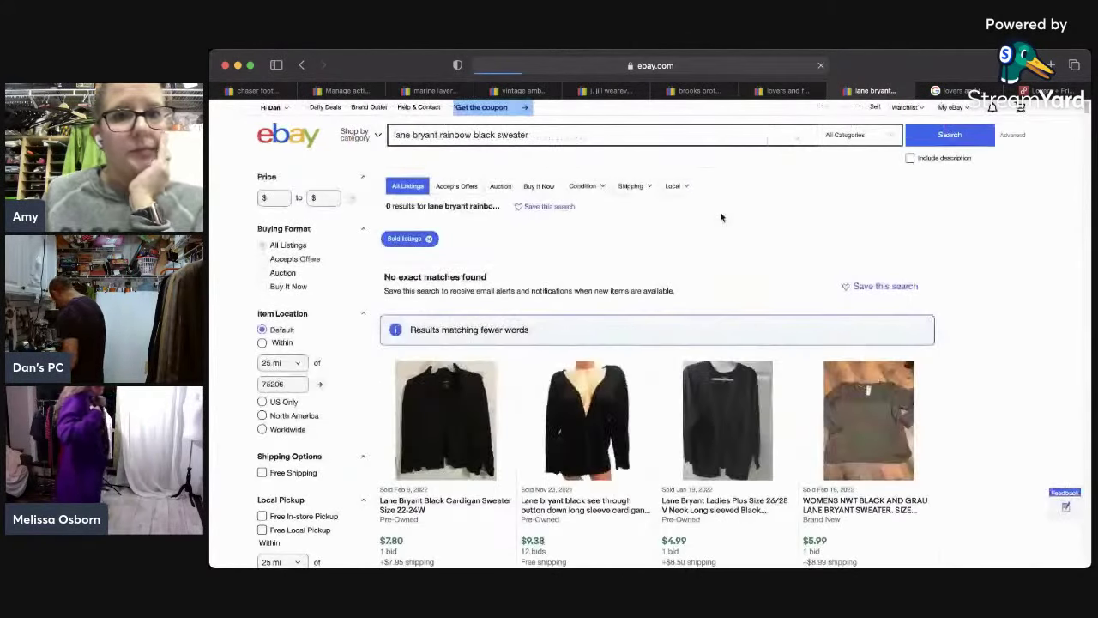
scroll(1079, 142, "down", 15)
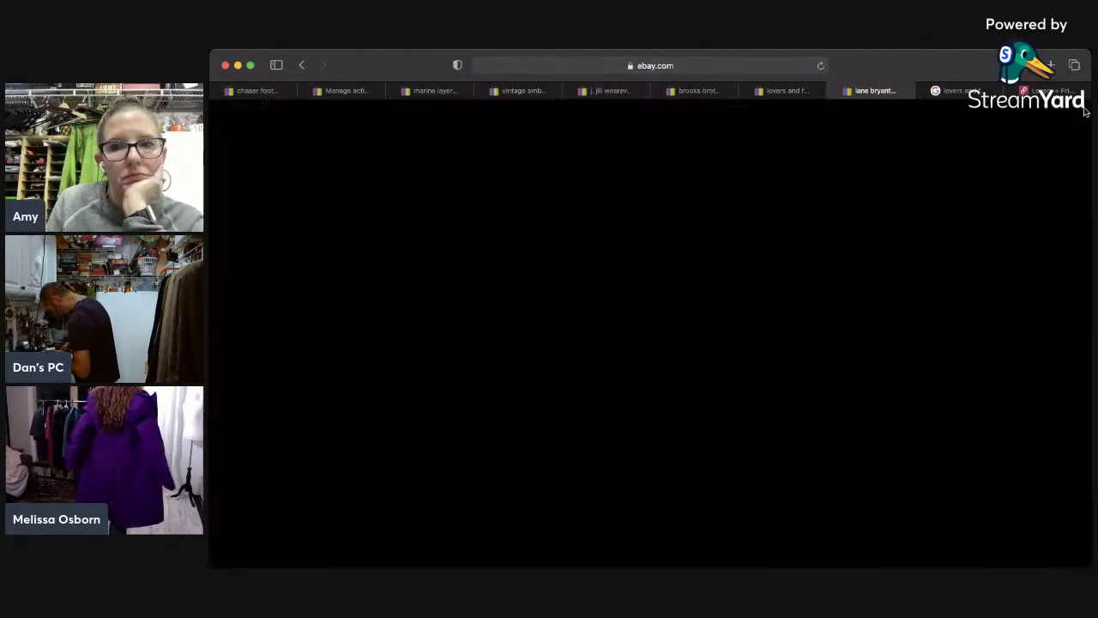
Step: Review the sold Lane Bryant sweaters, return to the active results and open the rainbow sparkle metallic V neck sweater listing
scroll(1075, 145, "down", 10)
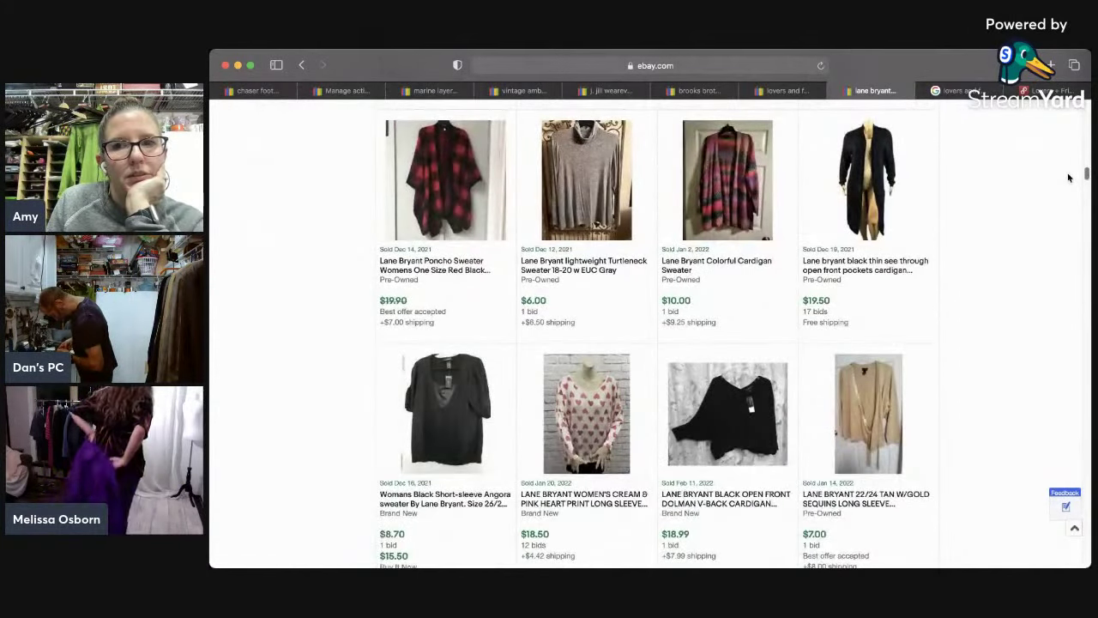
scroll(1066, 189, "down", 5)
scroll(1060, 214, "down", 5)
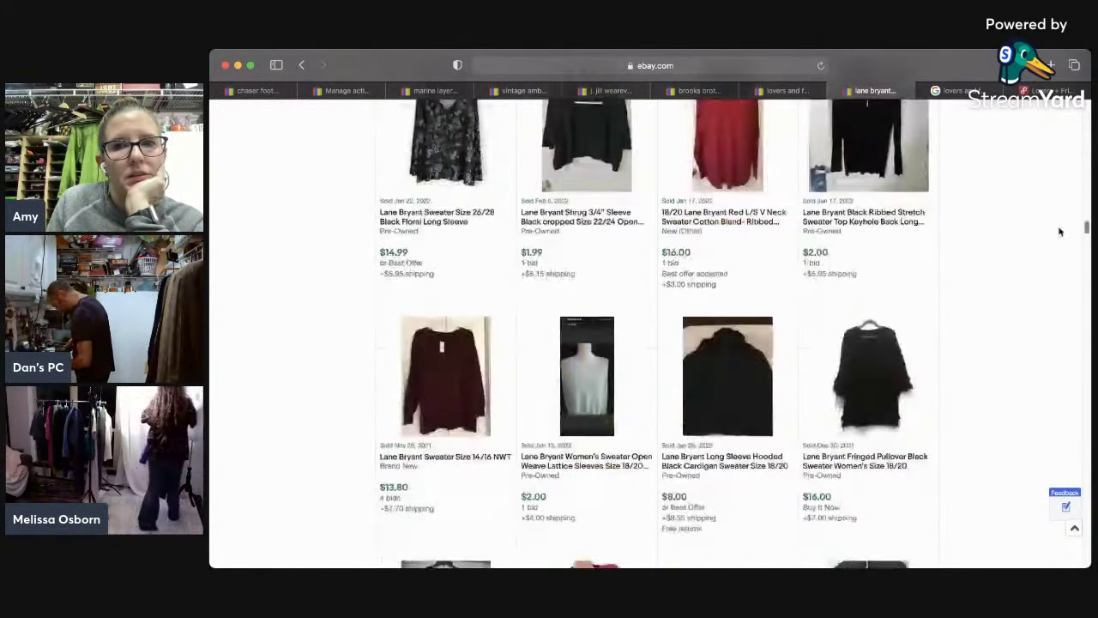
key("super+bracketleft")
key("super+bracketleft")
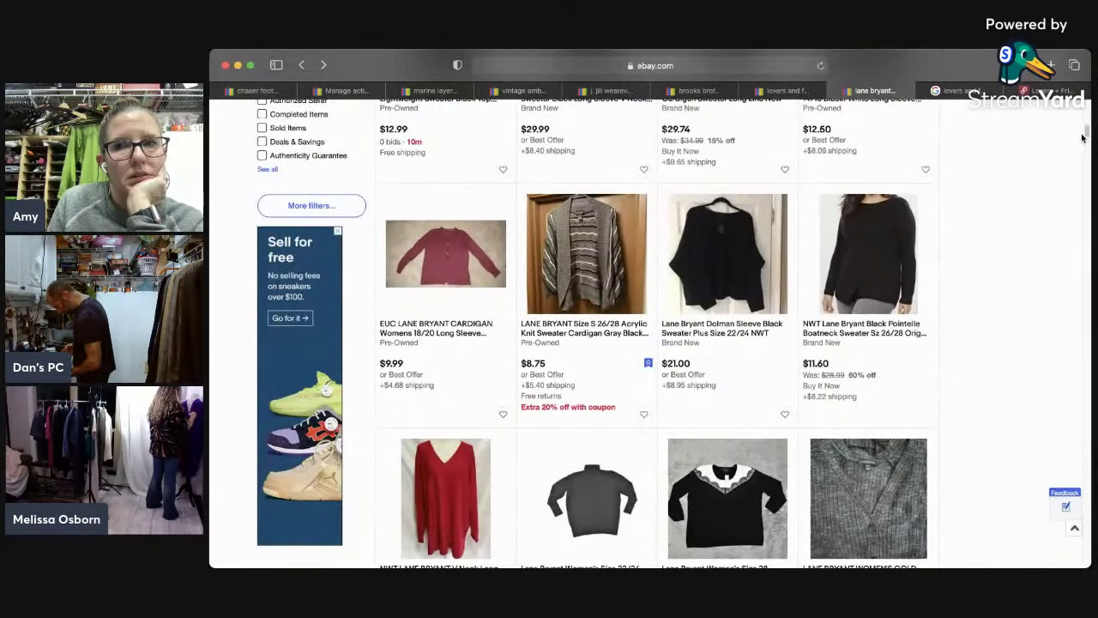
key("super+bracketright")
left_click(462, 314)
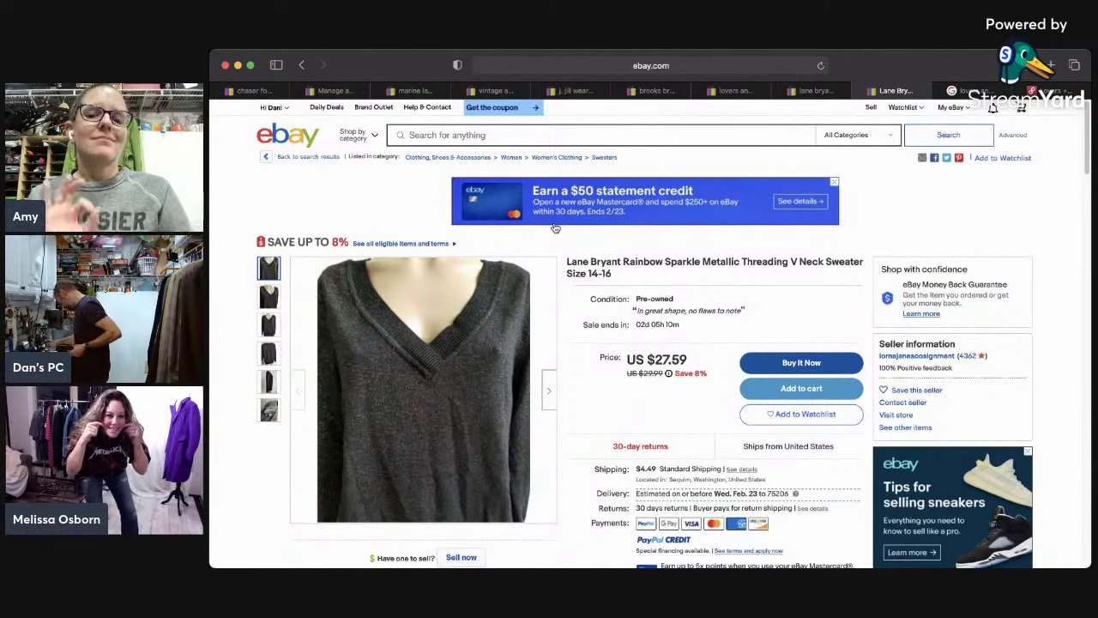
Step: Start a new sell-similar listing from the Lane Bryant V neck sweater's item page
left_click(575, 132)
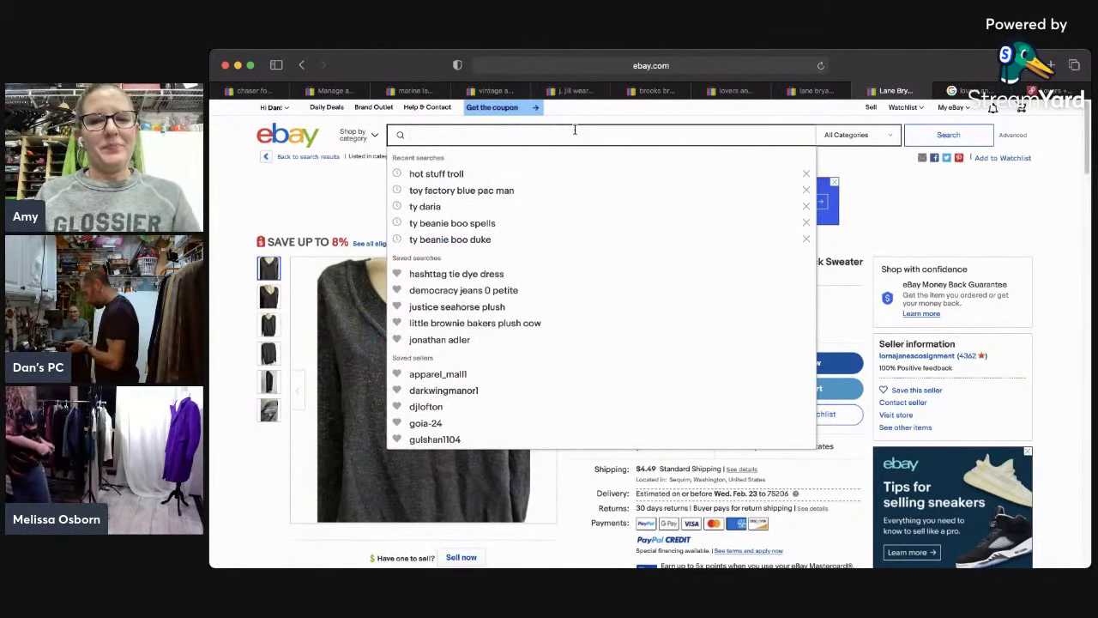
left_click(240, 477)
left_click(460, 557)
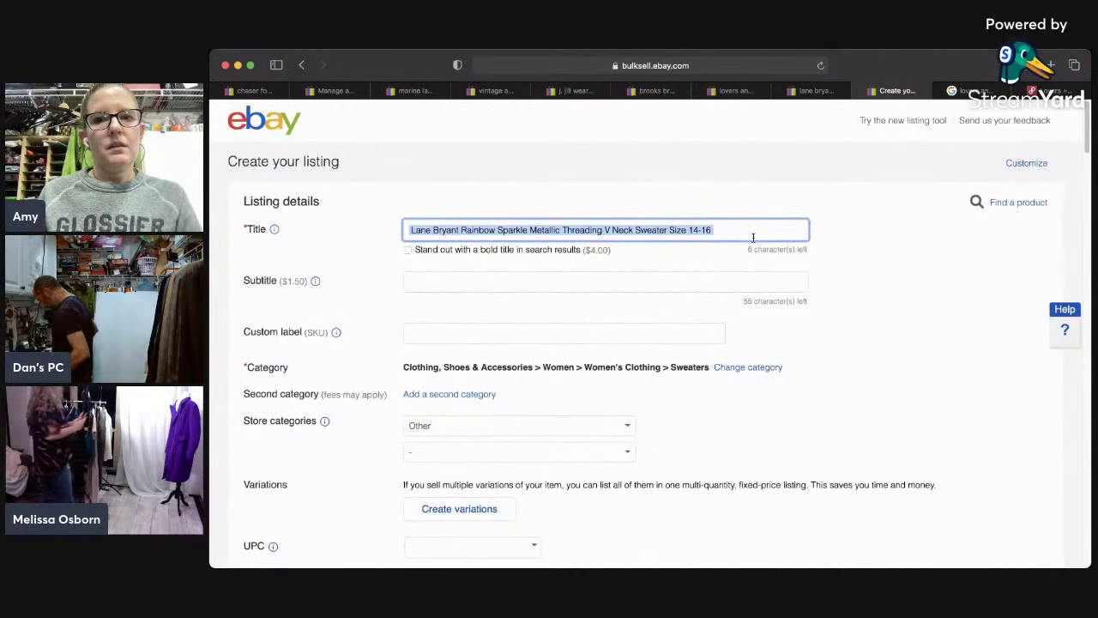
Step: Append EUC to the end of the listing title and set the custom label (SKU) to 5017
left_click(753, 236)
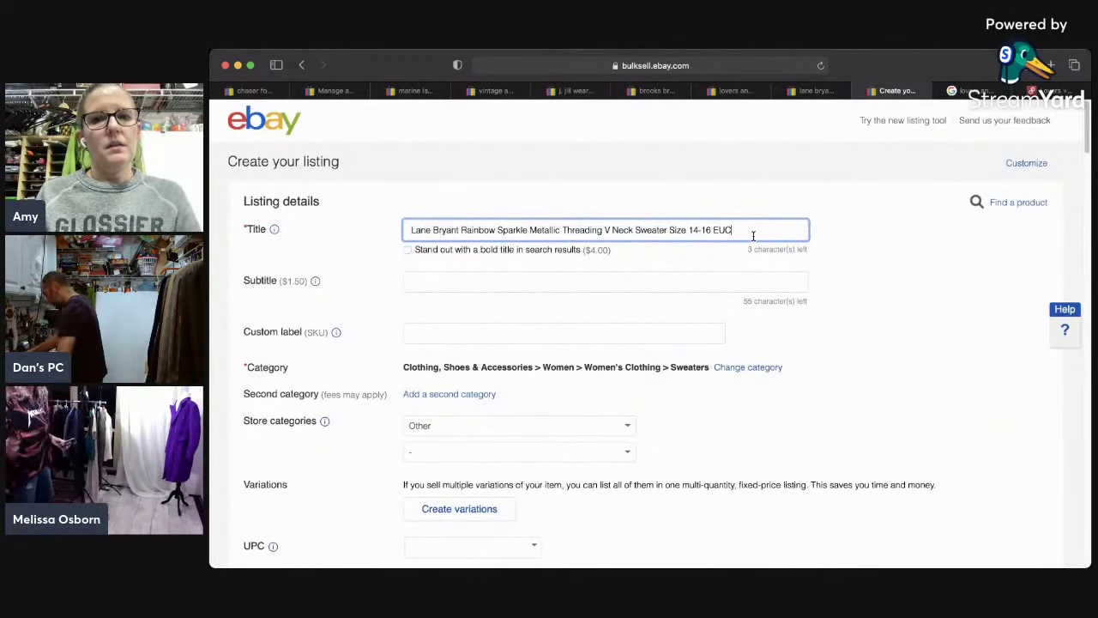
left_click(593, 339)
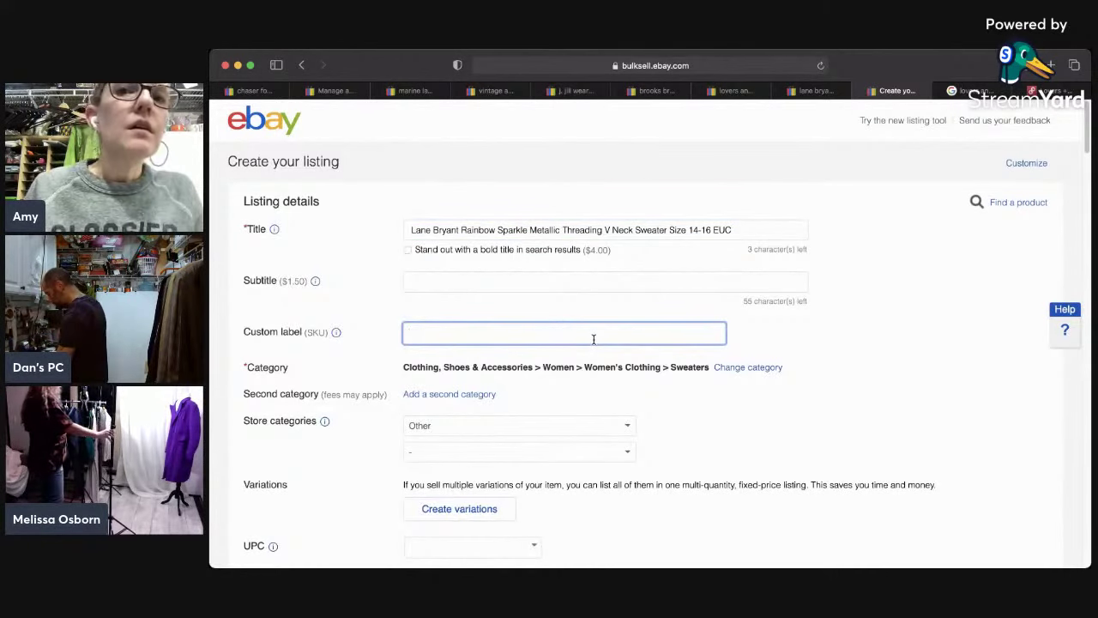
type("5017")
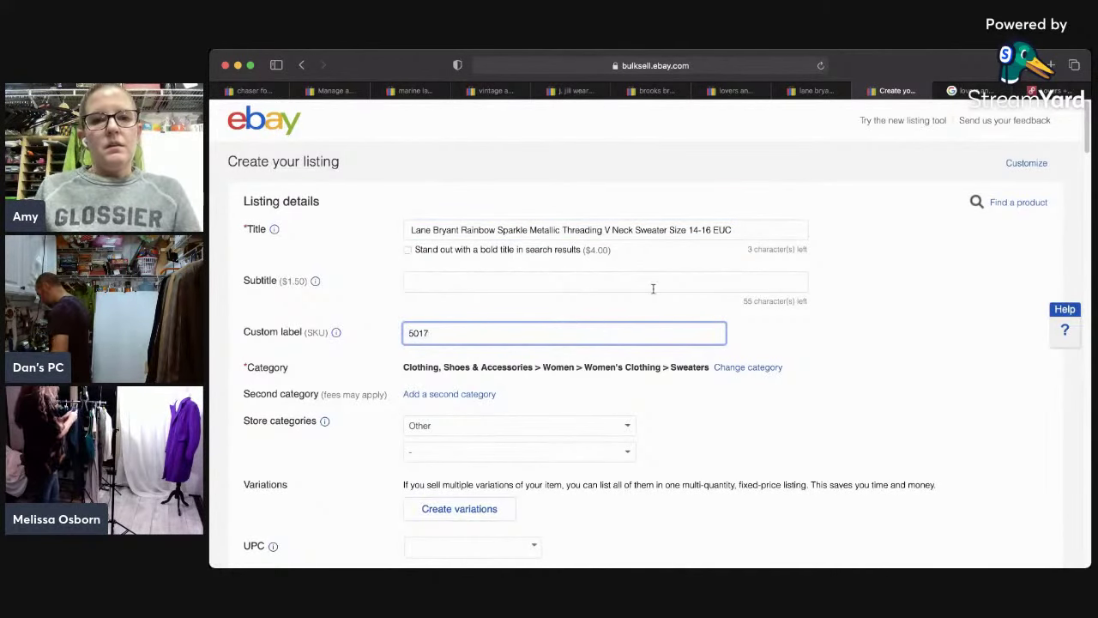
Step: Copy the full listing title and enter the condition description "Excellent Pre-Owned Condition. Please See Detailed Measurements in the Photos."
left_click(696, 227)
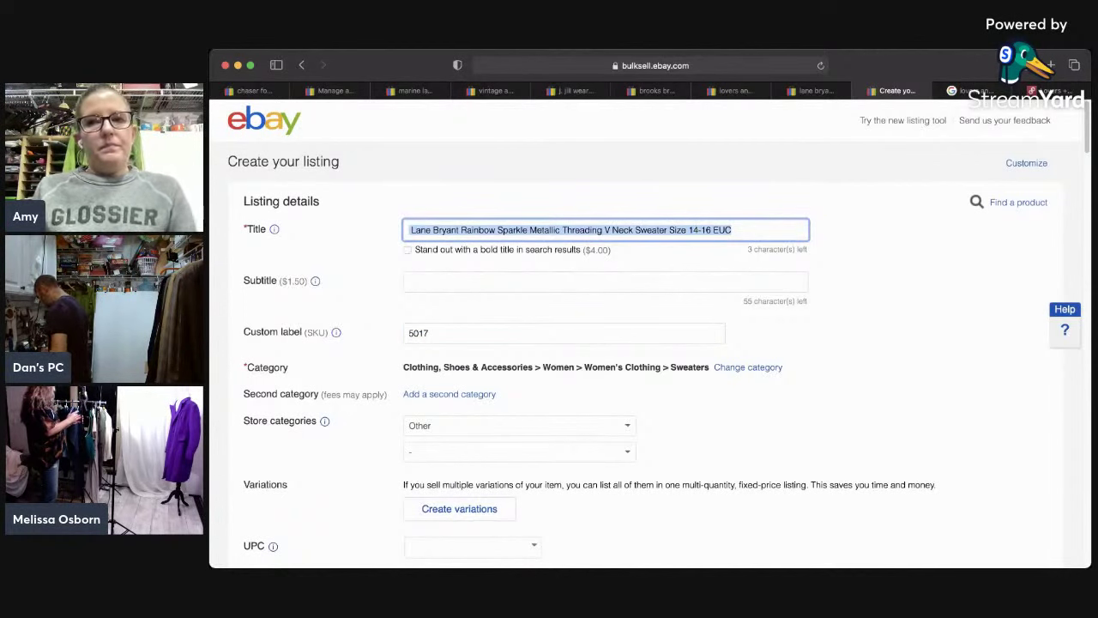
scroll(583, 353, "down", 5)
left_click(582, 353)
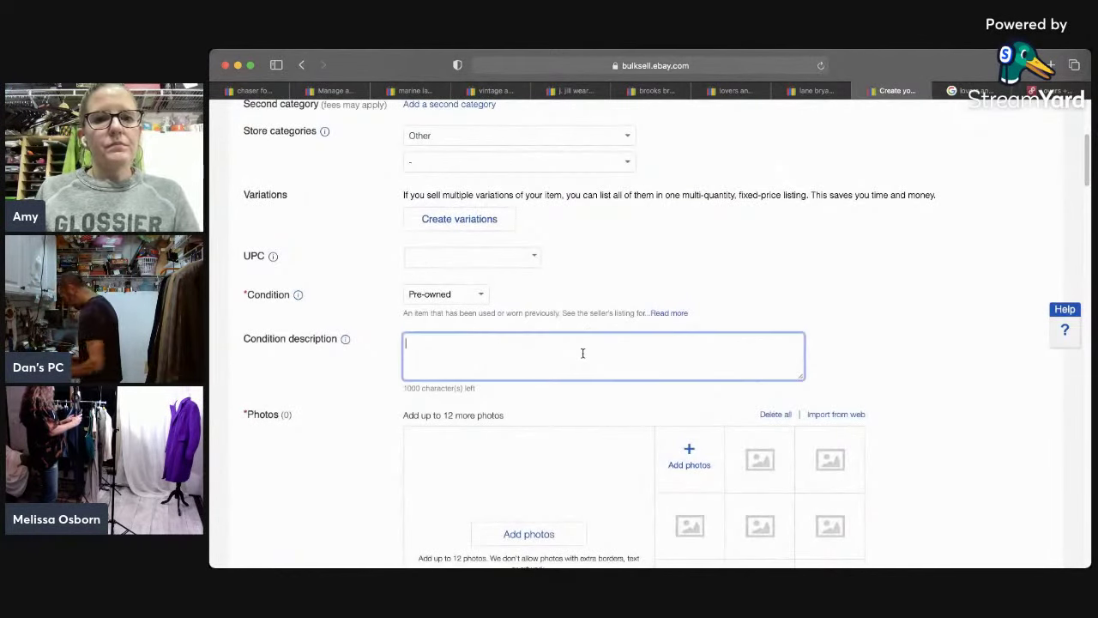
type("ed Condition")
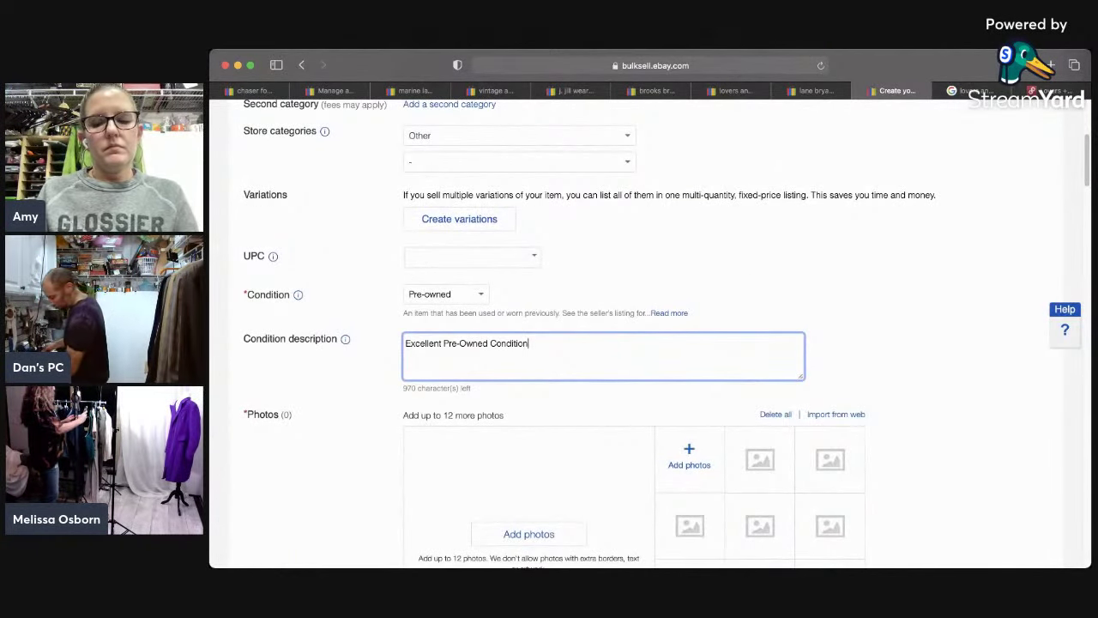
type(".")
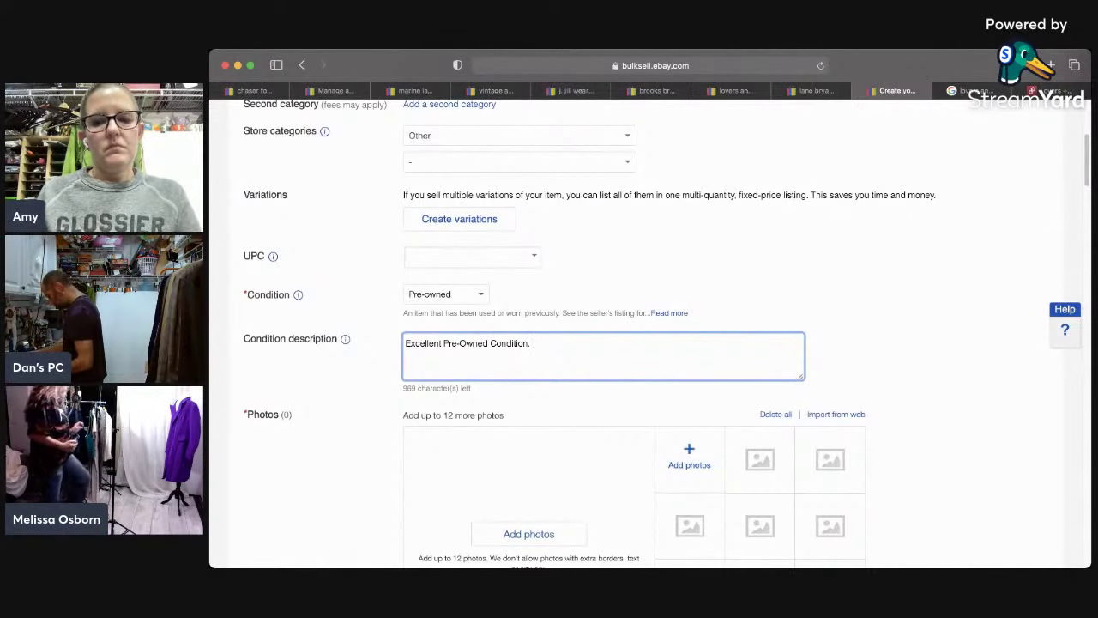
type(" Please See Detailed Measurements in the Photos.")
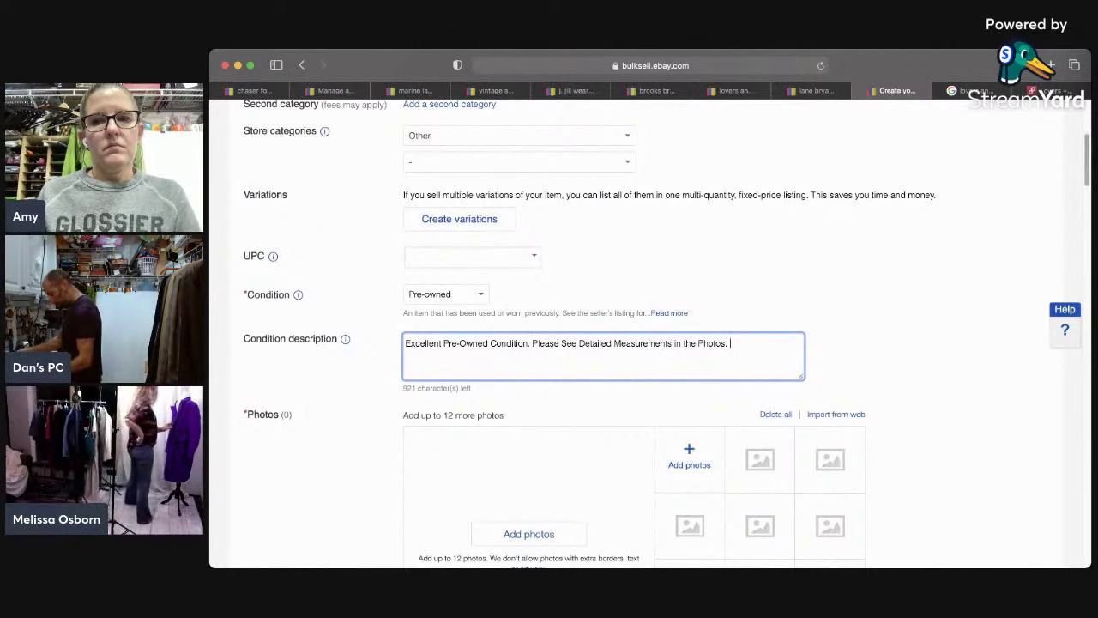
Step: Set the sweater's size to 18-20 in the required item specifics
scroll(1072, 224, "down", 10)
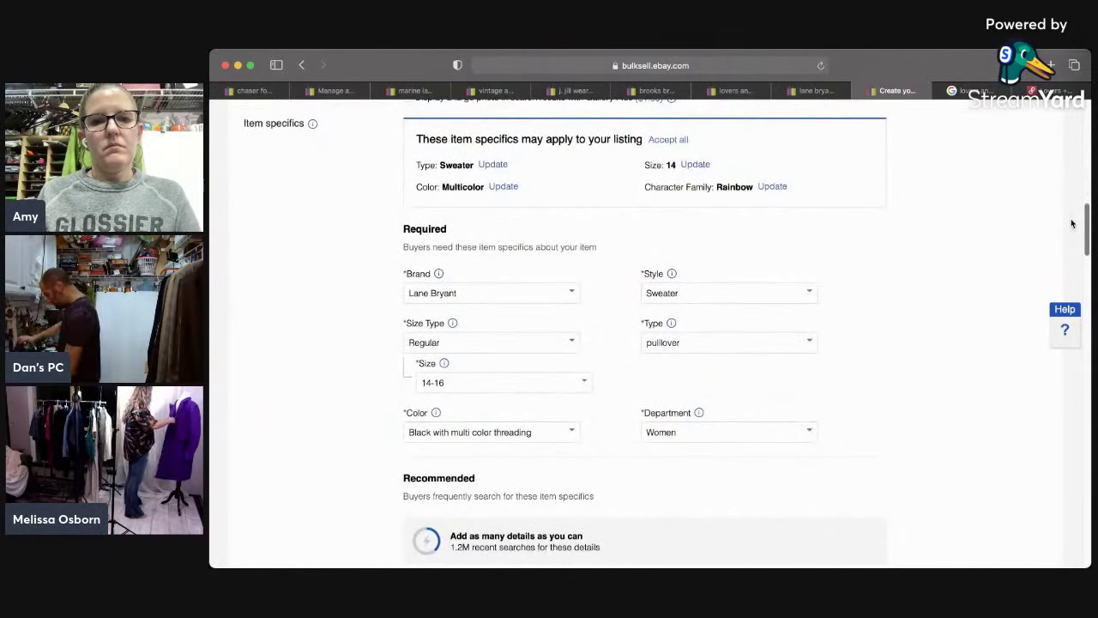
left_click(513, 384)
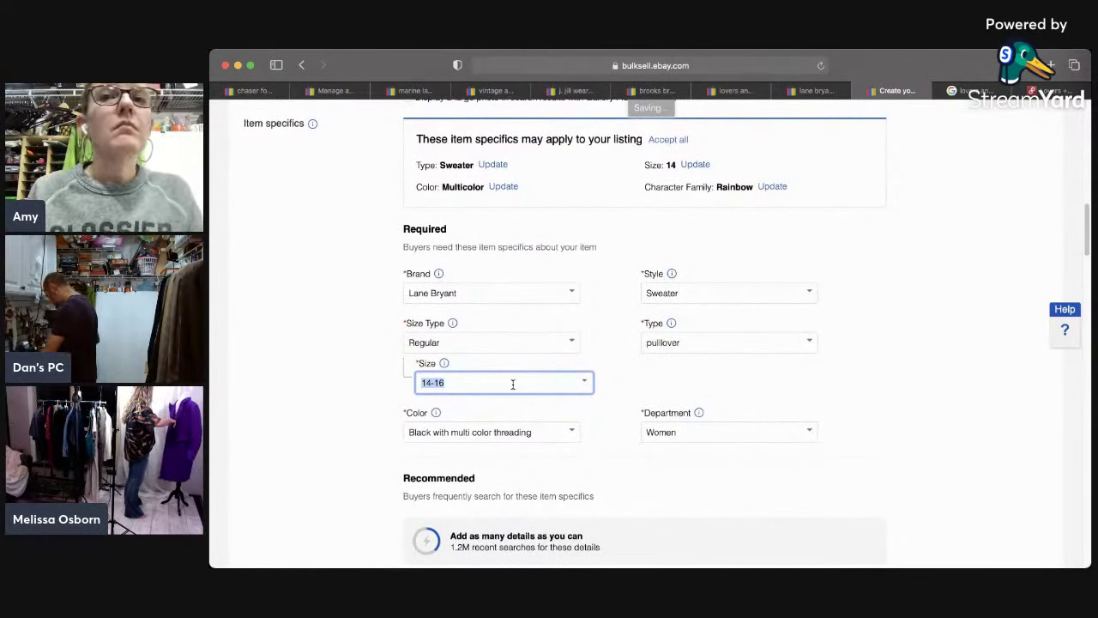
left_click(512, 383)
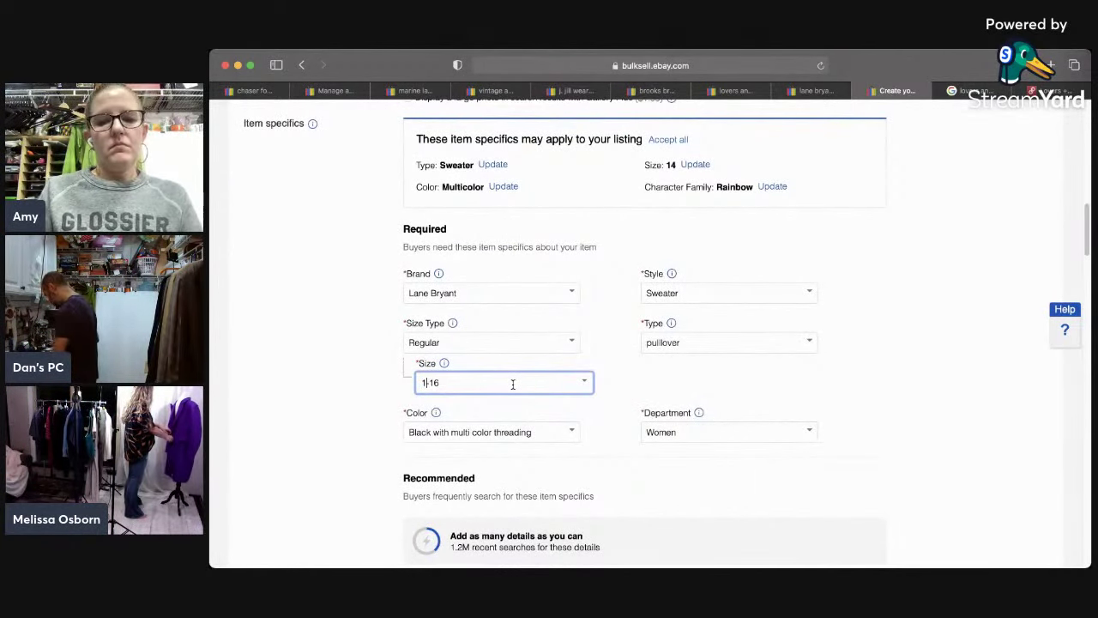
type("8-20")
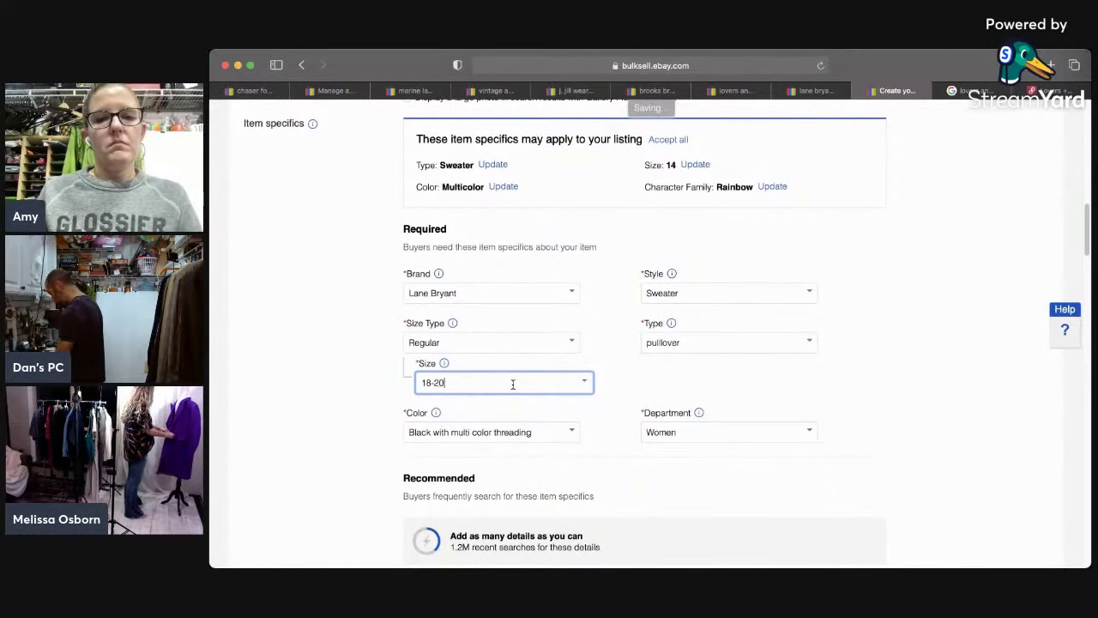
Step: Set the item's type to Sweater and its style to Pullover in the required item specifics
left_click(808, 346)
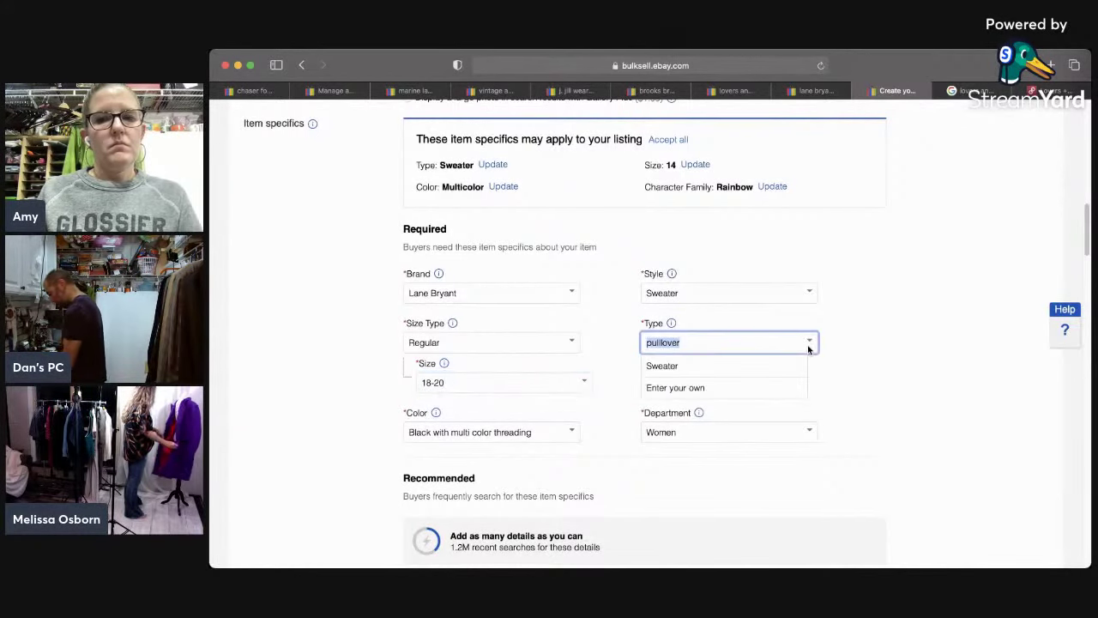
left_click(797, 366)
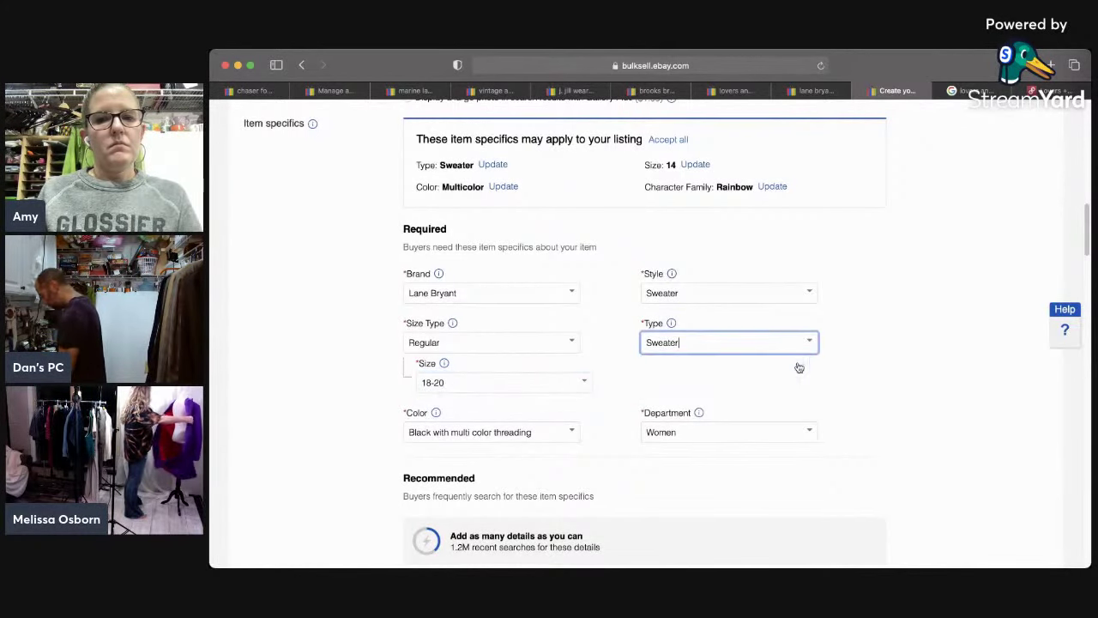
left_click(733, 293)
left_click(811, 293)
left_click(811, 321)
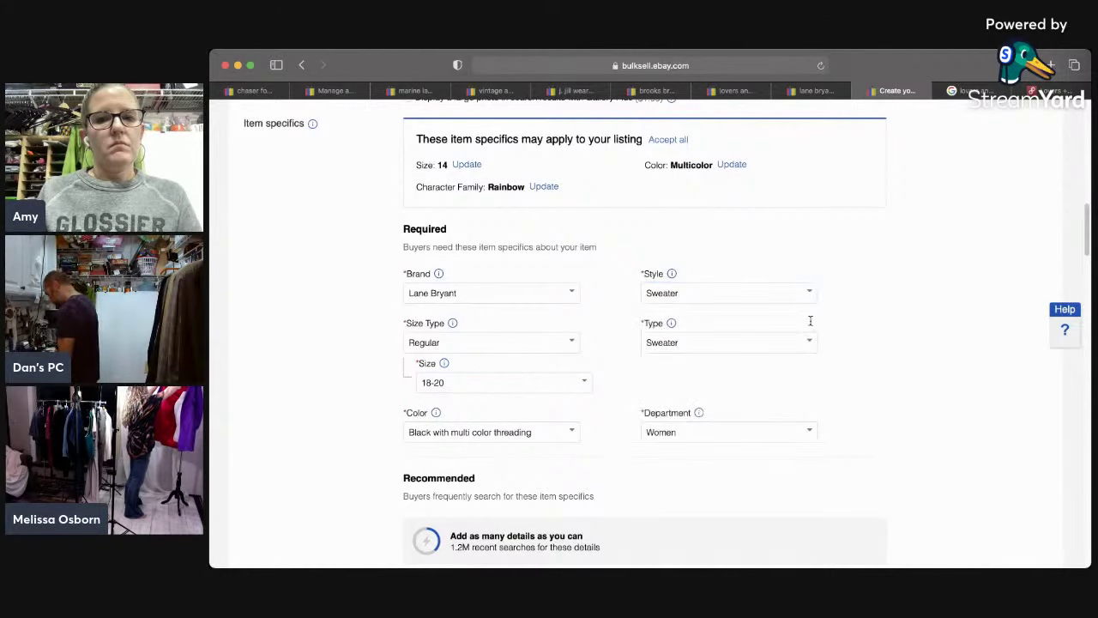
left_click(811, 292)
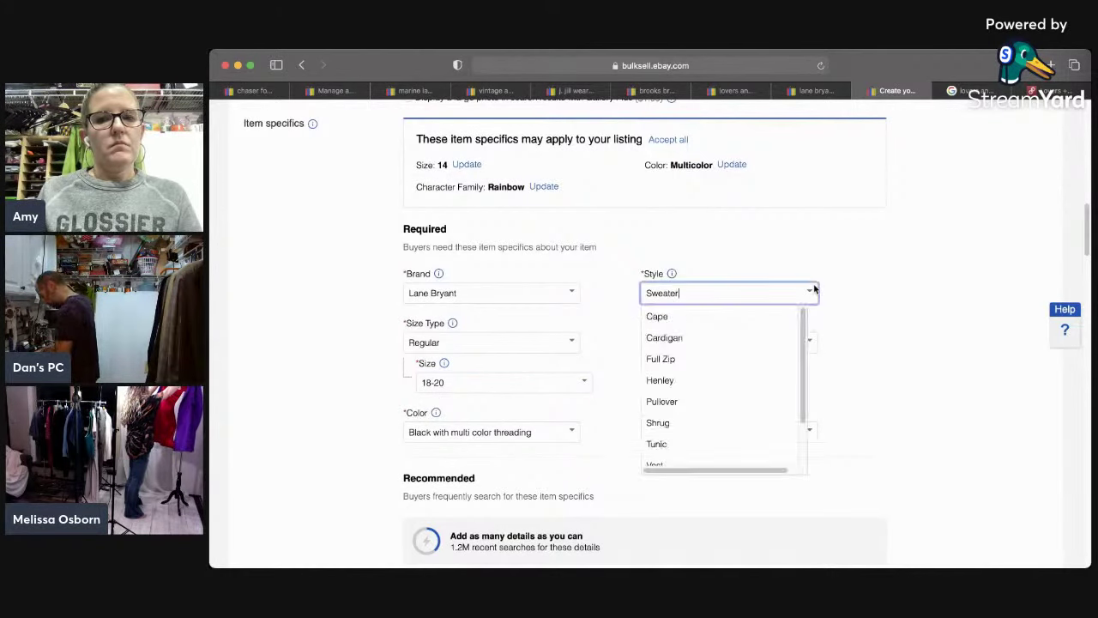
left_click(753, 404)
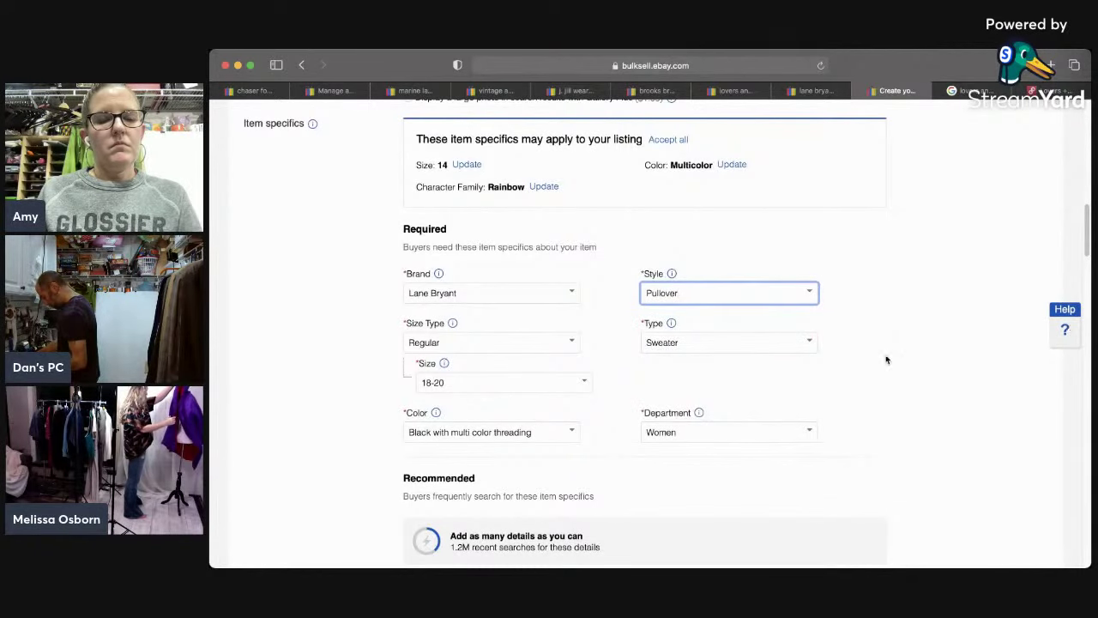
Step: Set the sweater's color to Multicolor and its Vintage specific to No
left_click(573, 433)
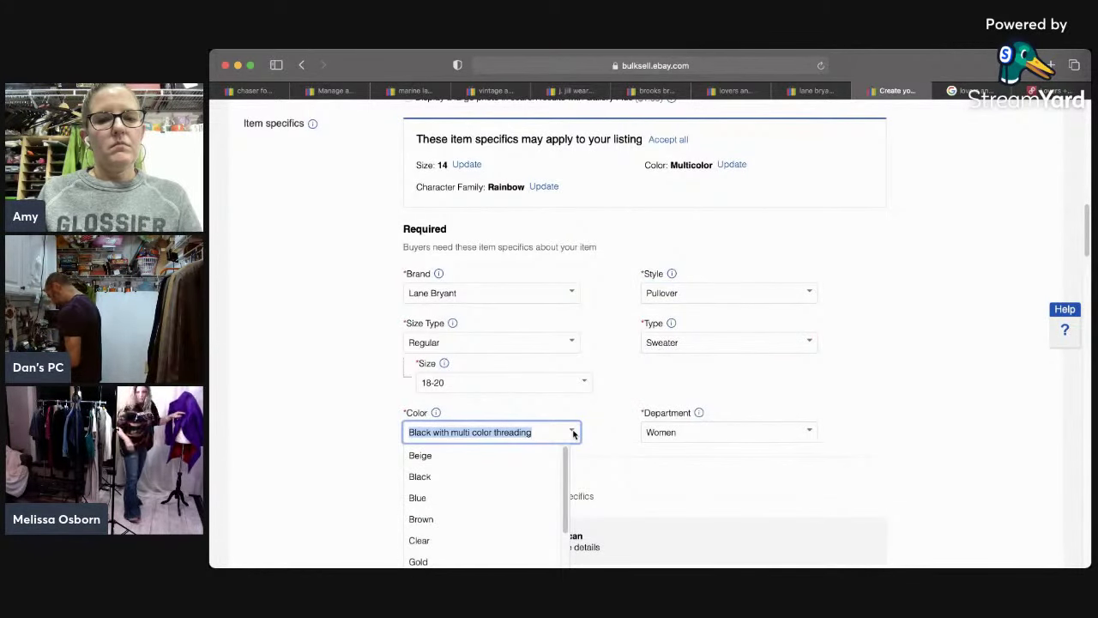
scroll(826, 286, "down", 4)
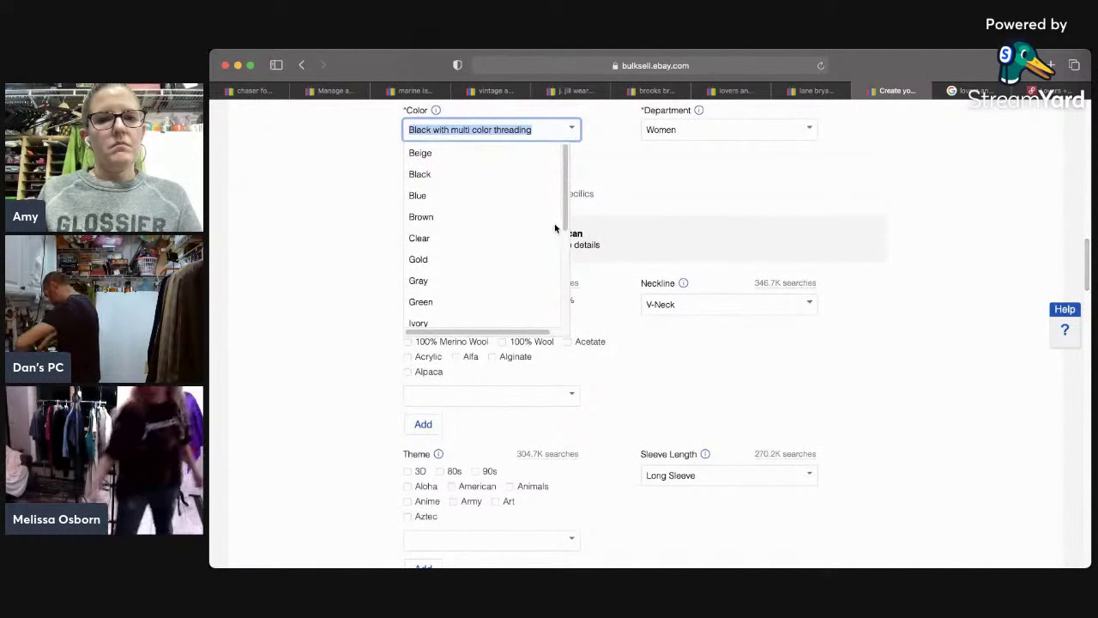
scroll(558, 247, "down", 1)
scroll(558, 247, "down", 1)
left_click(558, 257)
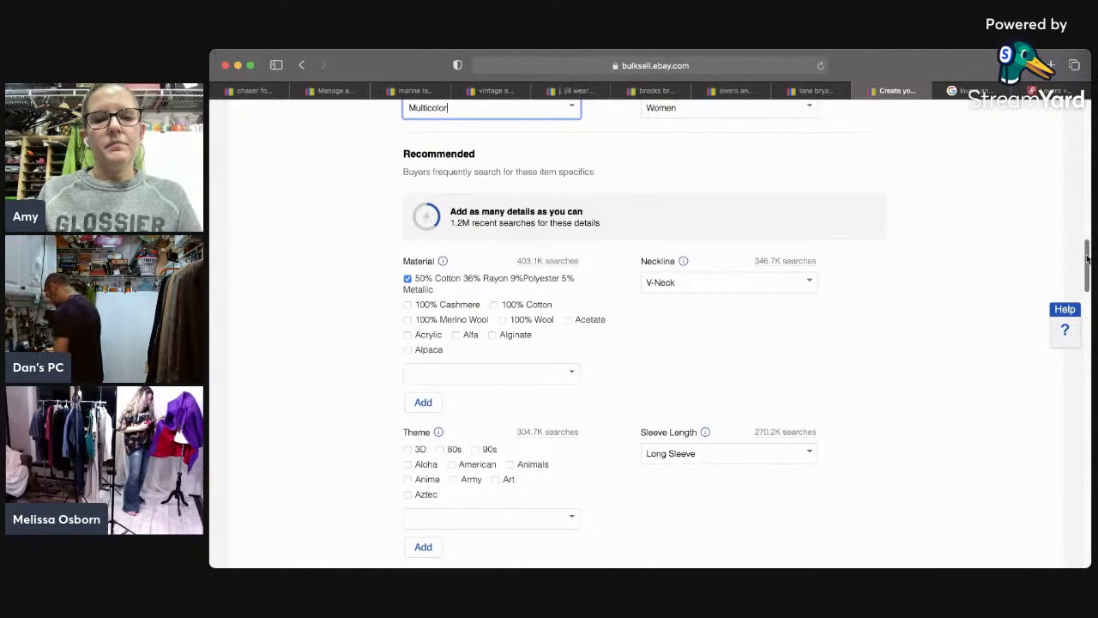
left_click_drag(1086, 251, 1081, 319)
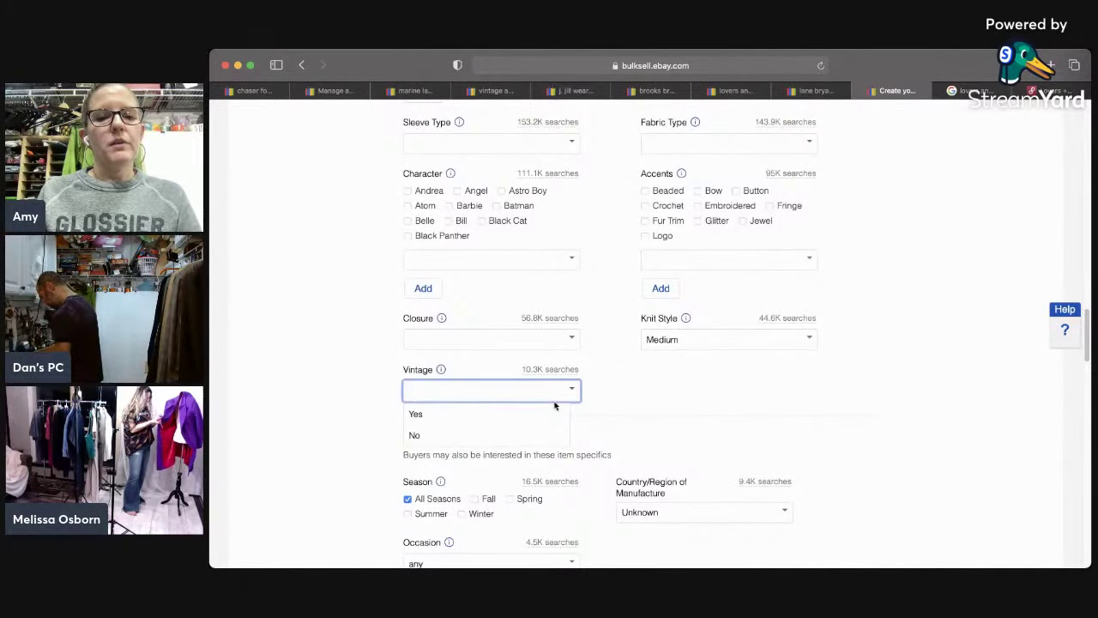
left_click(534, 435)
left_click(576, 346)
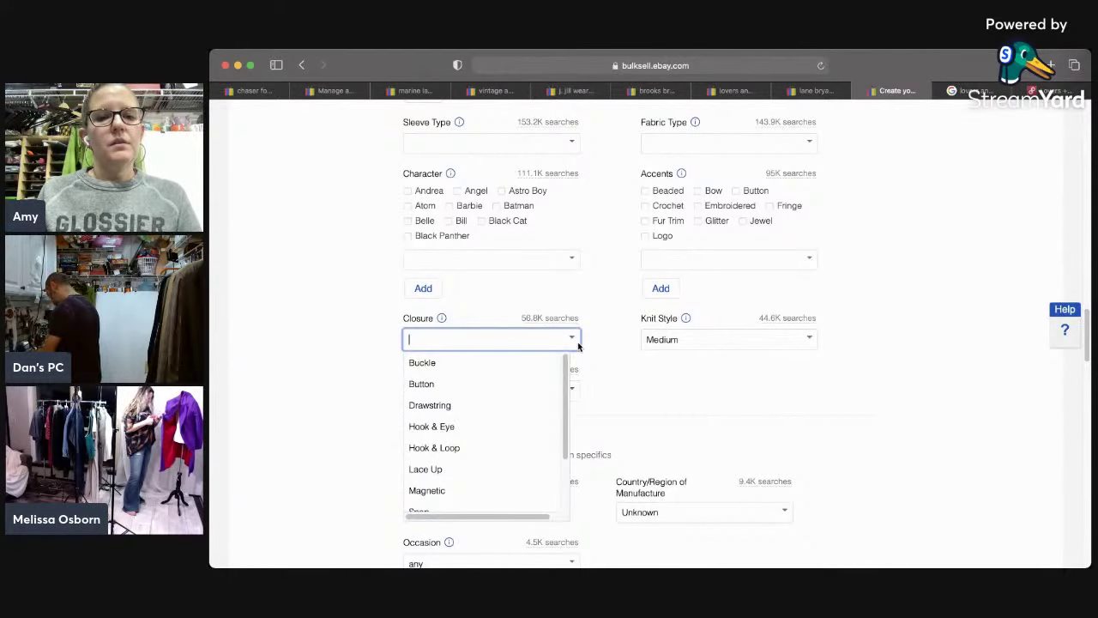
scroll(531, 463, "down", 3)
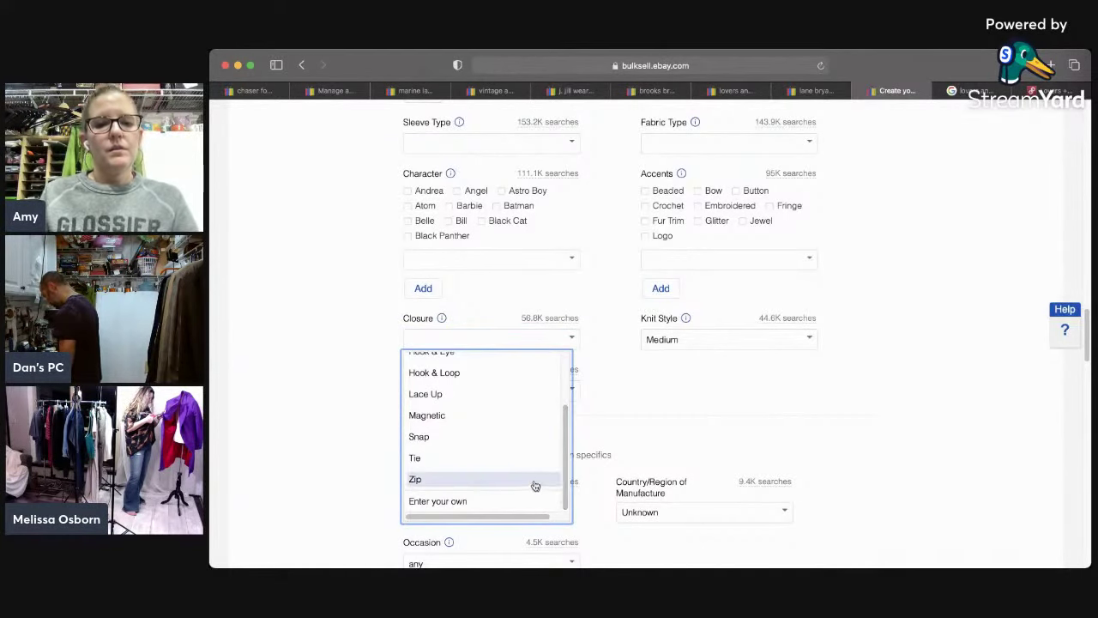
scroll(567, 411, "up", 4)
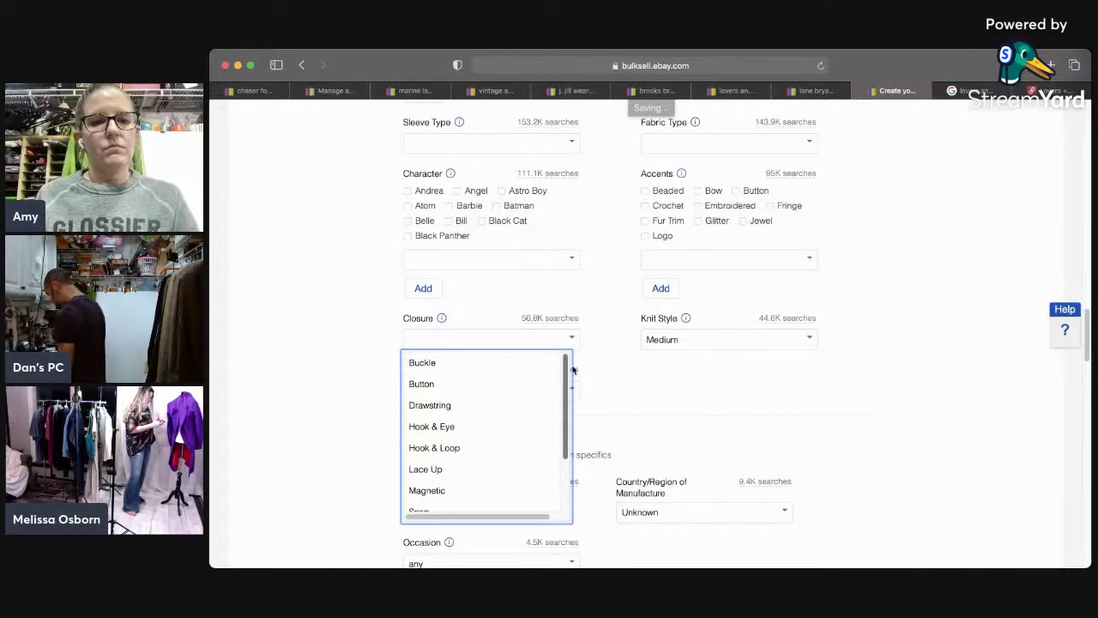
left_click(755, 392)
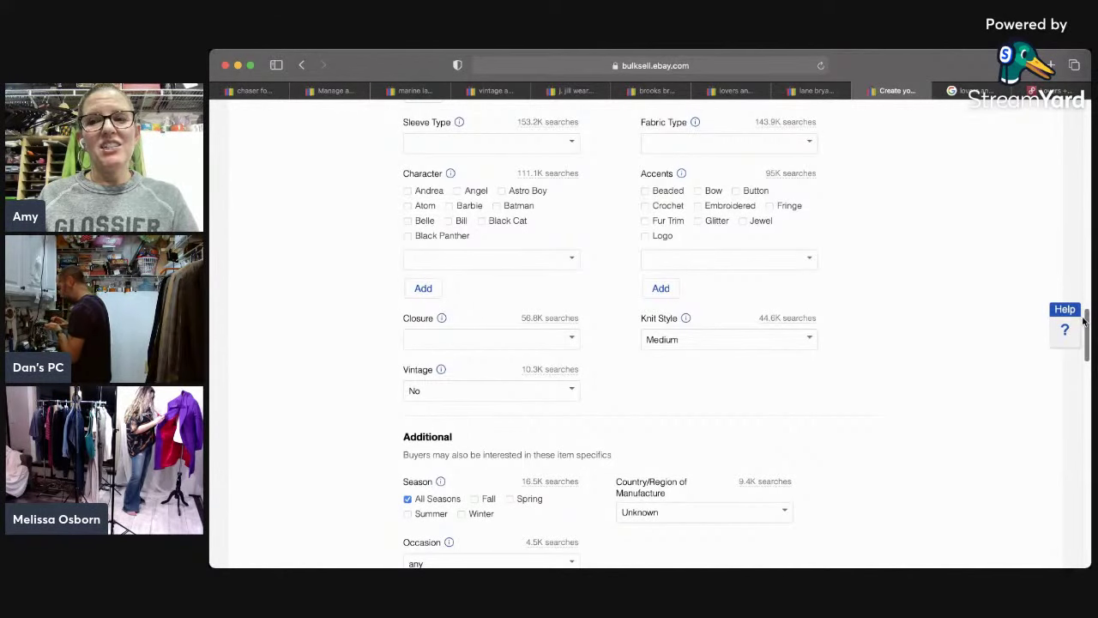
Step: Fill the item description with the copied listing title, "Excellent Pre-Owned Condition" and "Please See Detailed Measurements in the Photos." on separate lines
scroll(1085, 328, "down", 1)
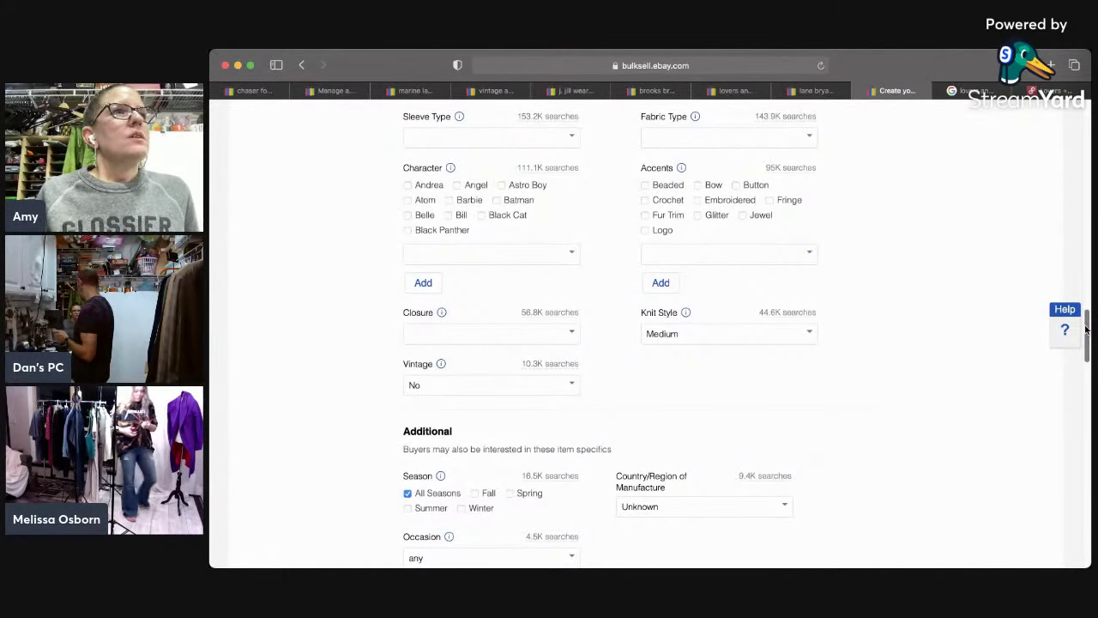
scroll(1085, 328, "down", 5)
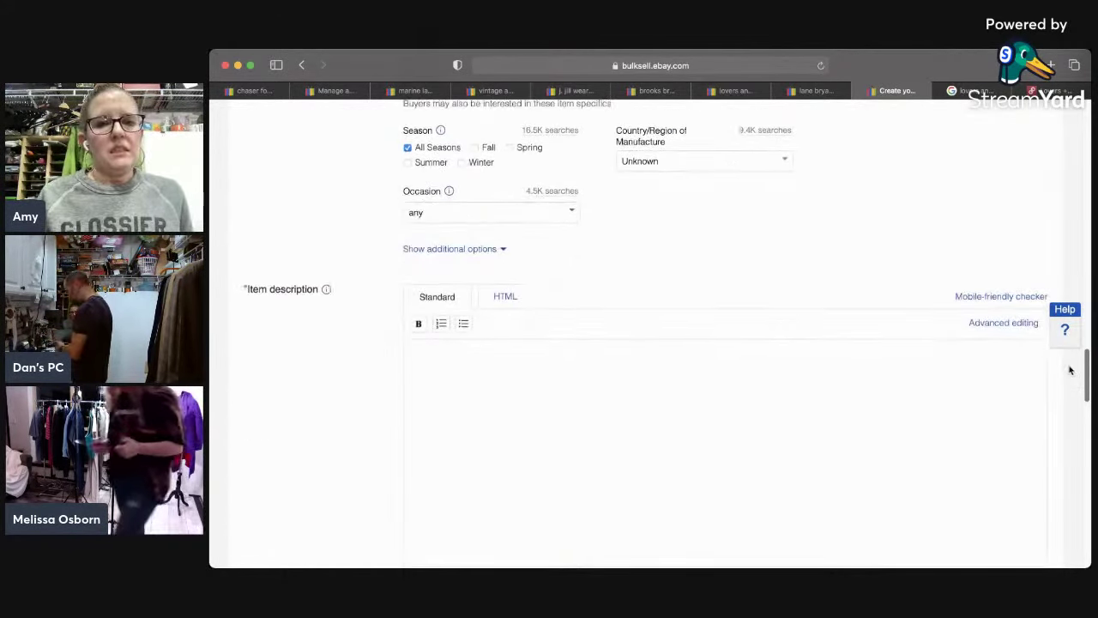
scroll(1063, 335, "up", 2)
left_click(963, 452)
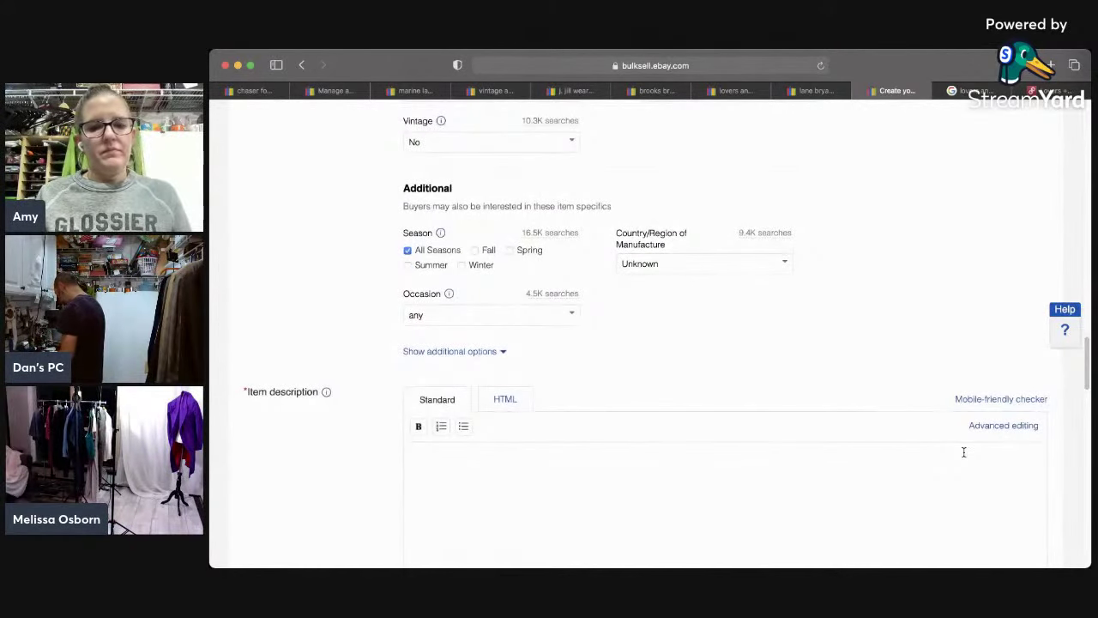
type("Lane Bryant Rainbow Sparkle Metallic Threading V Neck Sweater Size 14-16 EUC")
key("Return")
type("e")
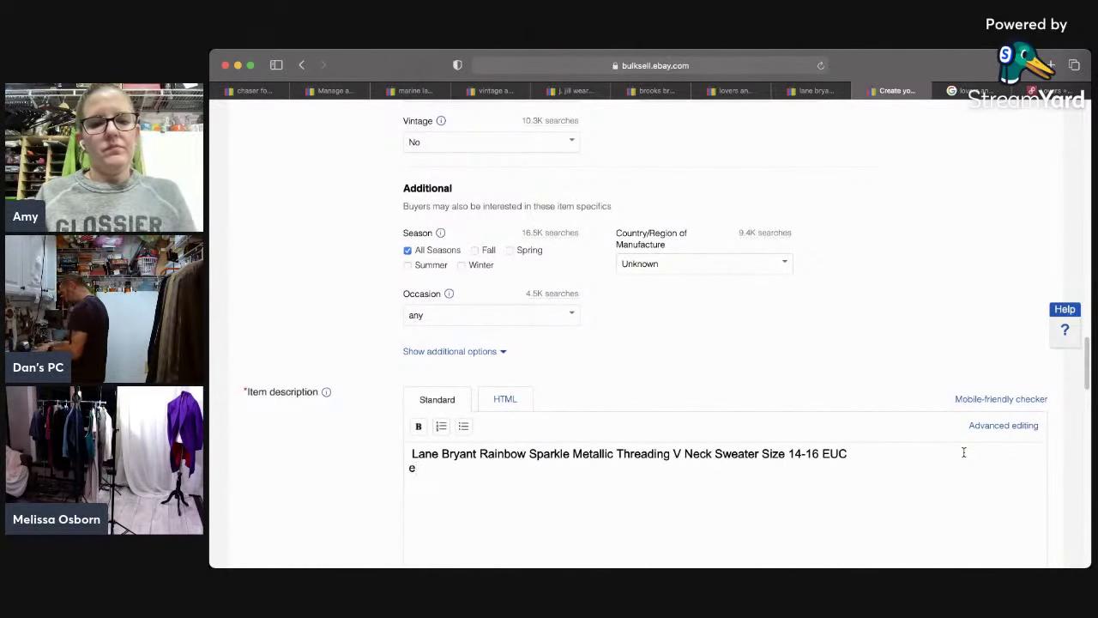
type("E")
key("Return")
type("Pl")
key("Return")
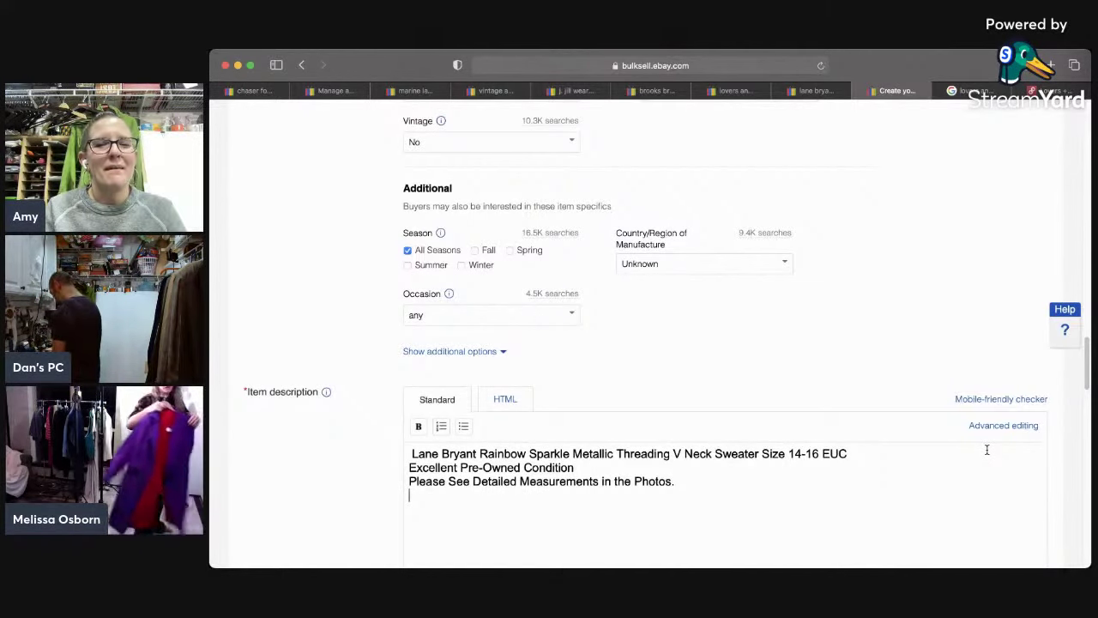
Step: Add the sentence "AMAZING sweater with holographic metallic multicolor threads." as a new line of the item description
scroll(1087, 388, "down", 1)
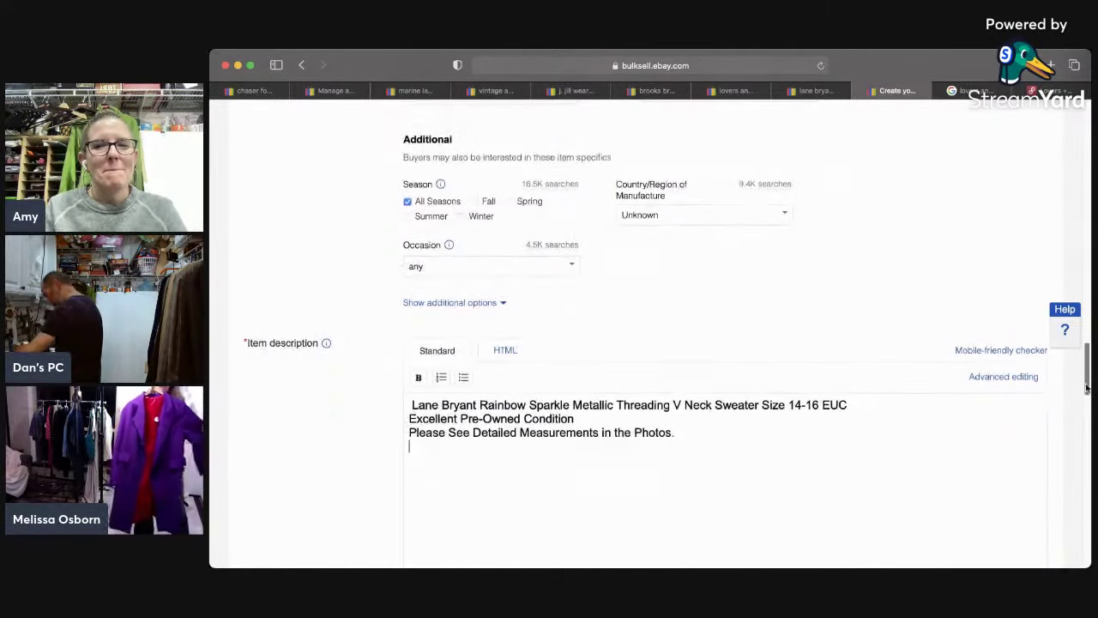
type("AM")
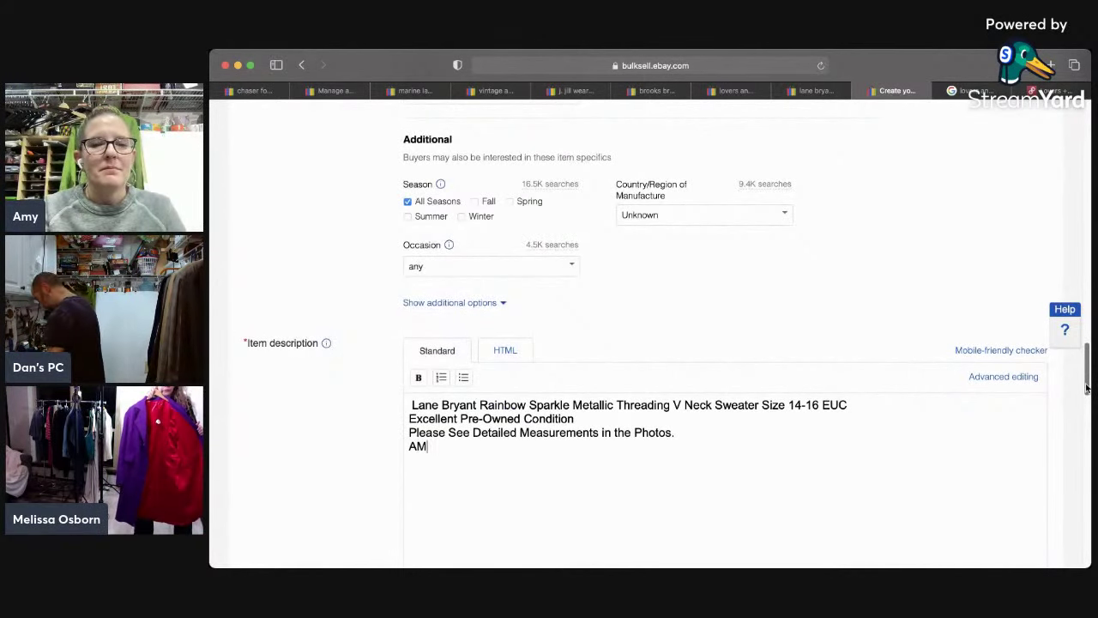
type("AZ")
key("BackSpace")
type("AZING ")
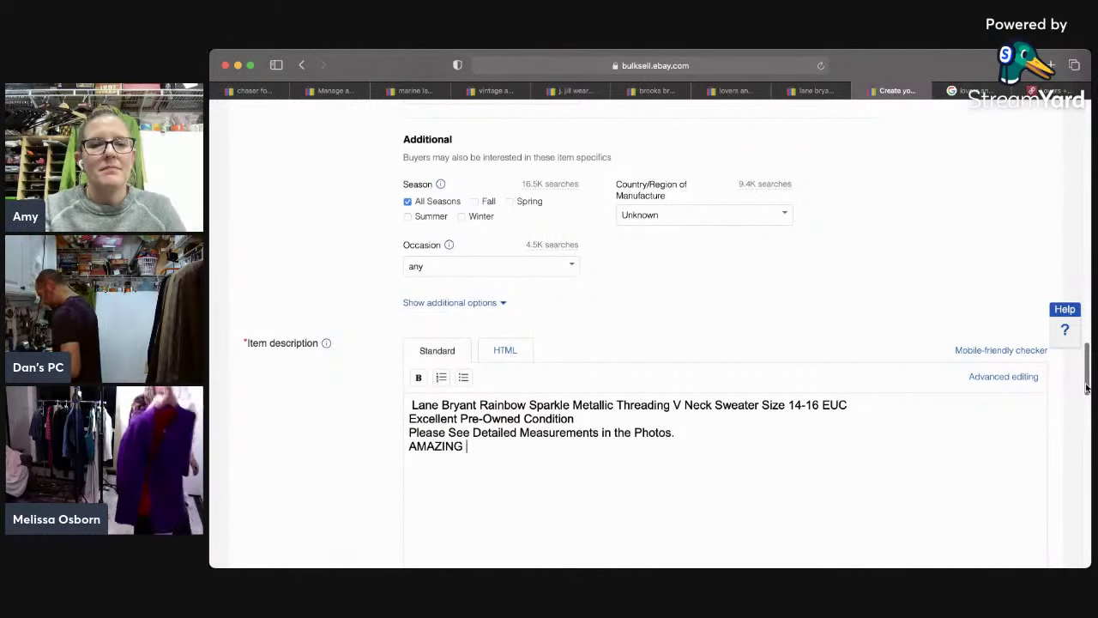
type("sweater with holographic metallic multicolor thre")
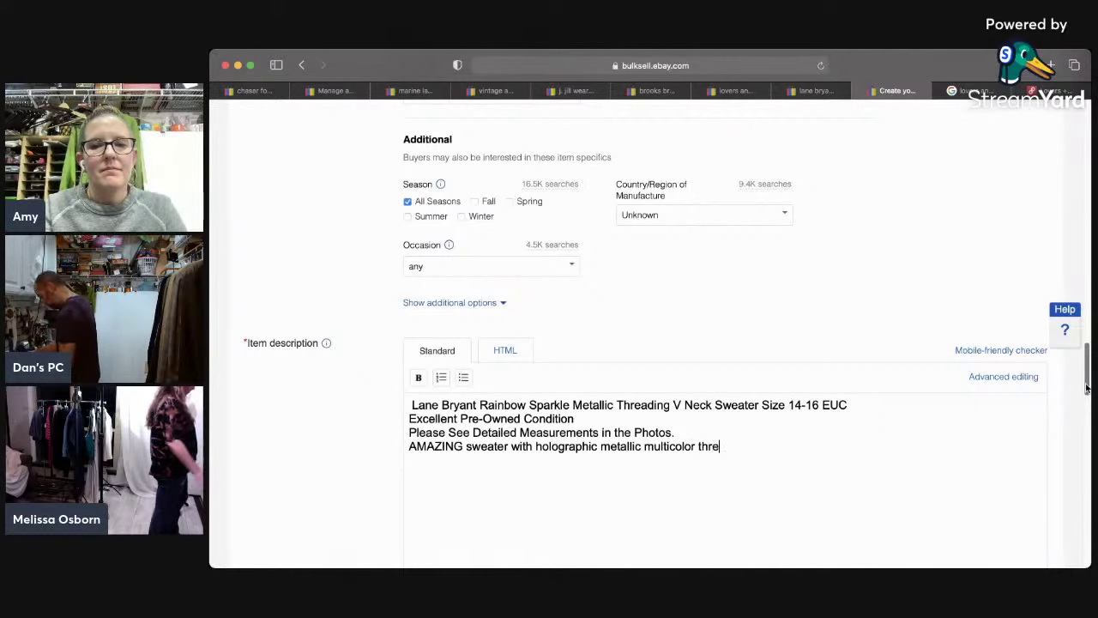
type("ad. This loo")
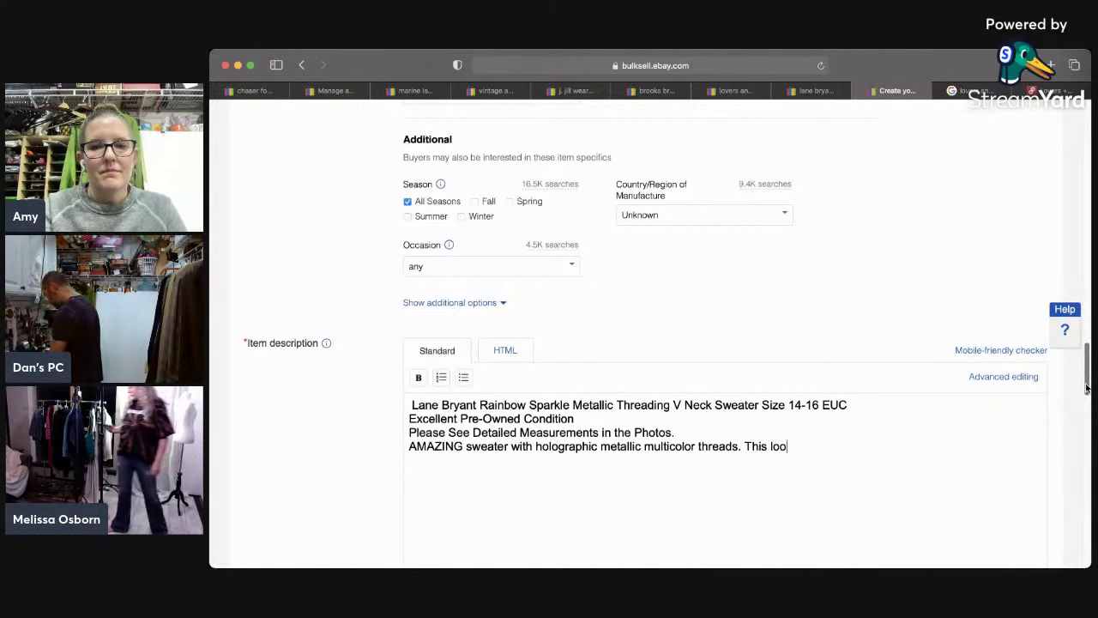
Step: Continue the item description with "This looks like a Jem and the Holograms", correcting the spelling of Jem and Holograms
type("ks like a g")
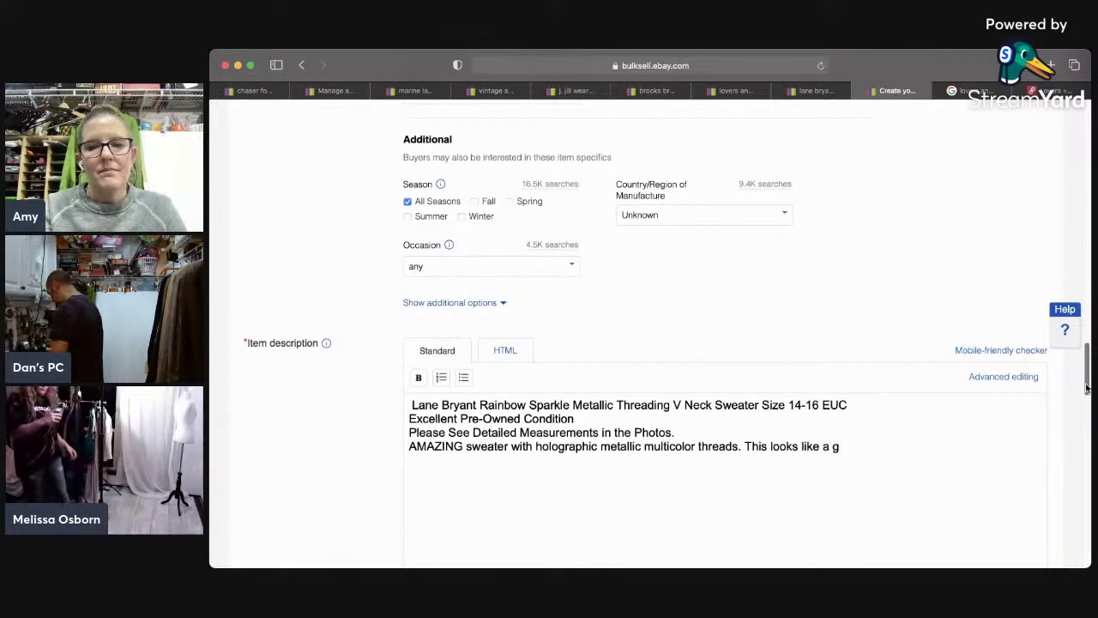
key("BackSpace")
type("J")
key("BackSpace")
type("Gem ")
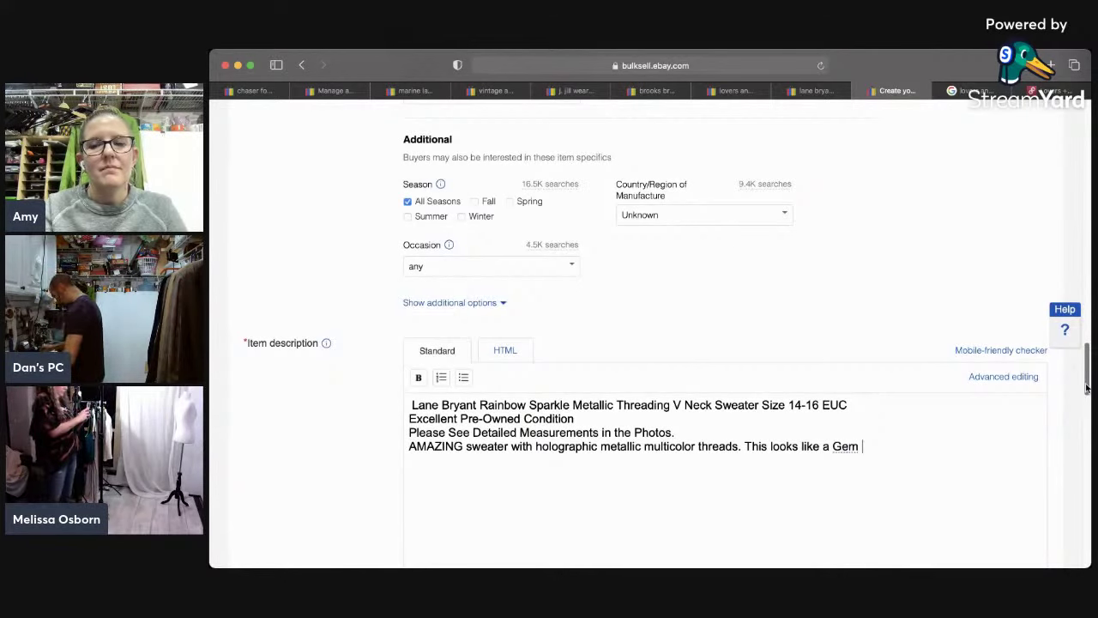
type("and the HOli")
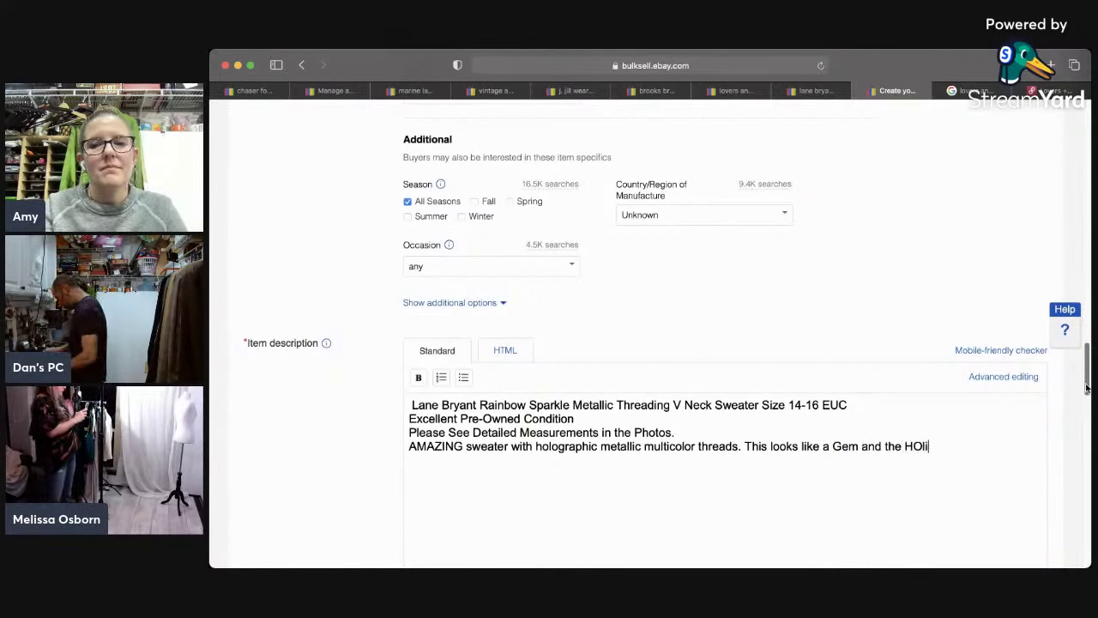
key("BackSpace")
key("BackSpace")
type("oligrams")
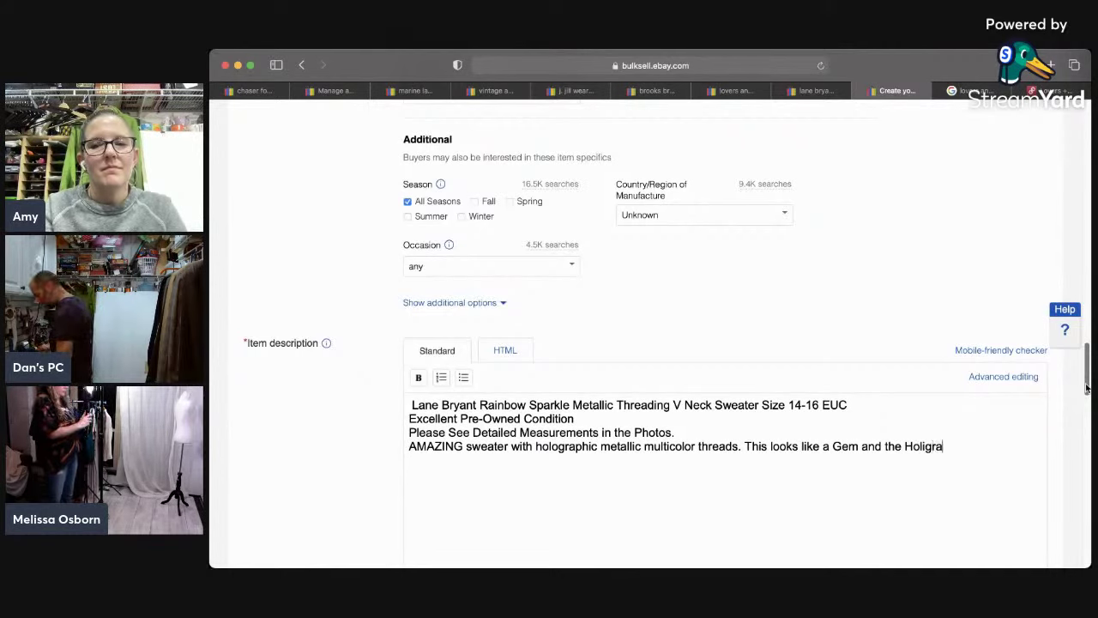
left_click(838, 447)
key("BackSpace")
type("J")
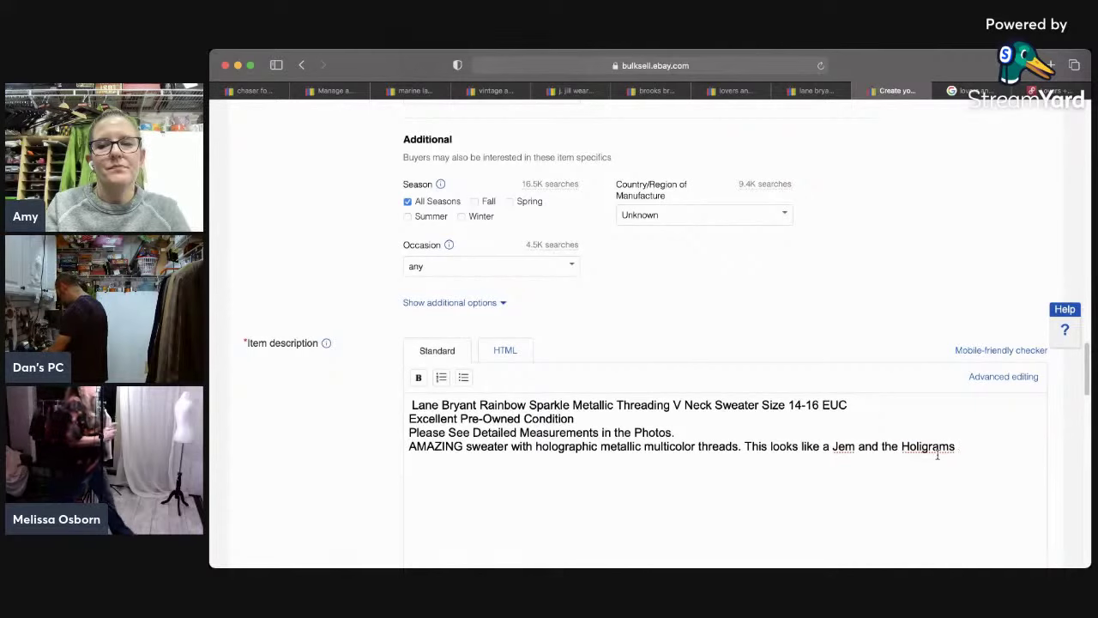
double_click(930, 446)
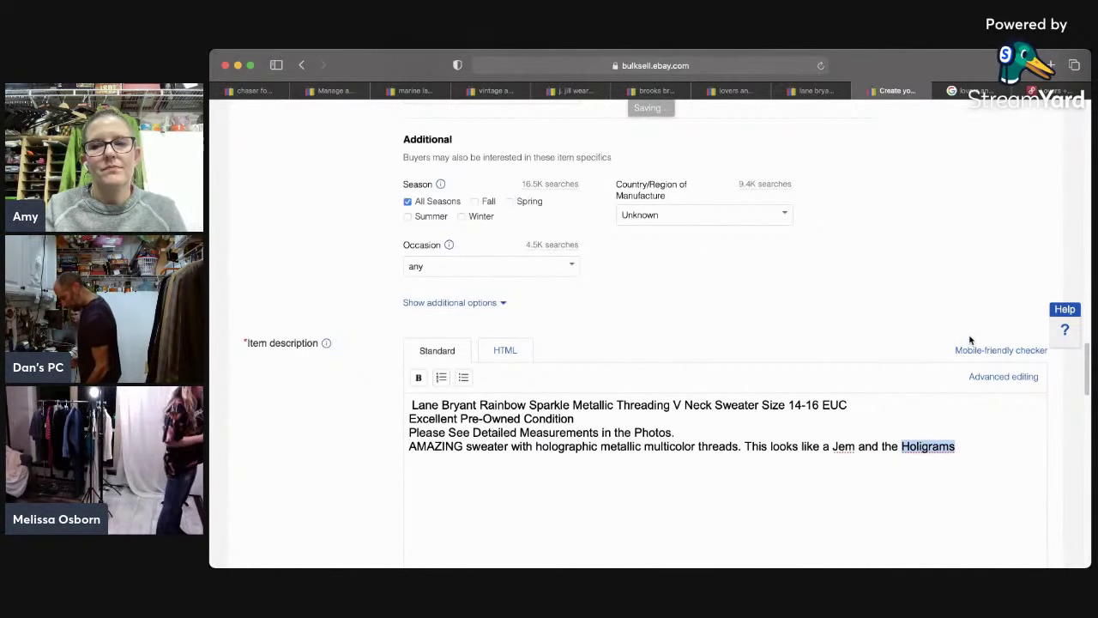
type("Holograms")
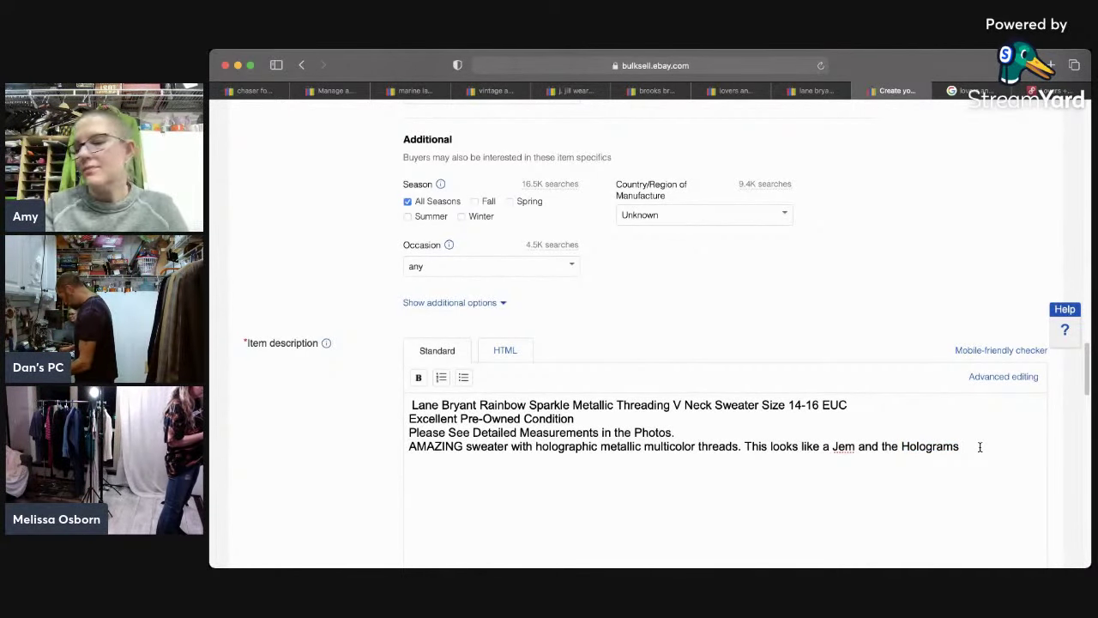
Step: Complete the sentence with "Costume!" and add "Would look great with some faux leather Moto leggings." to the item description
type(" Costume")
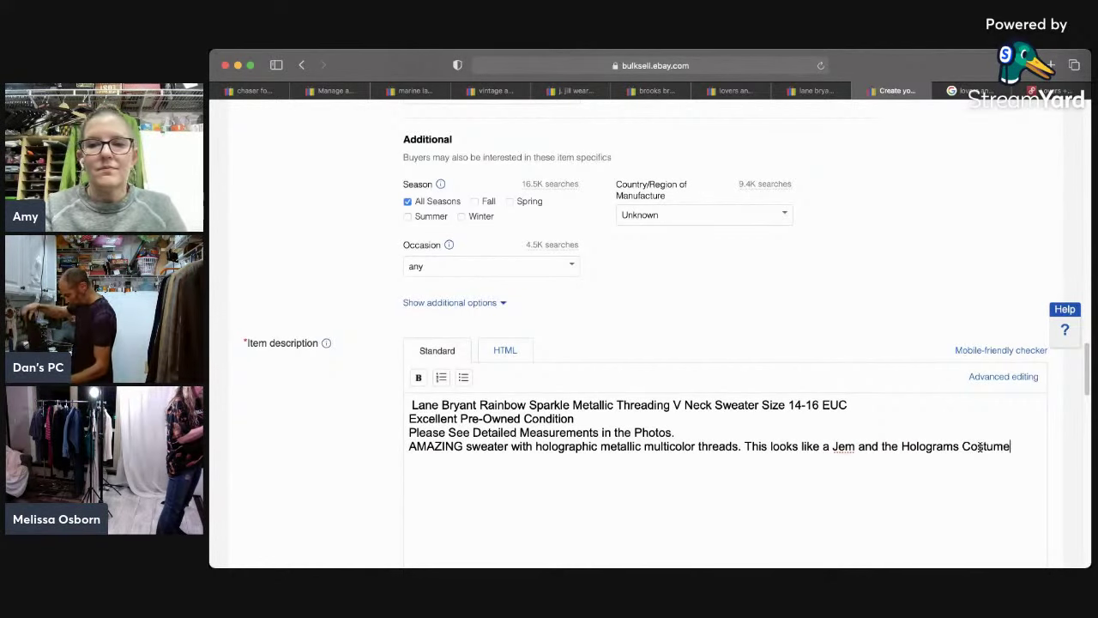
type("! Would ")
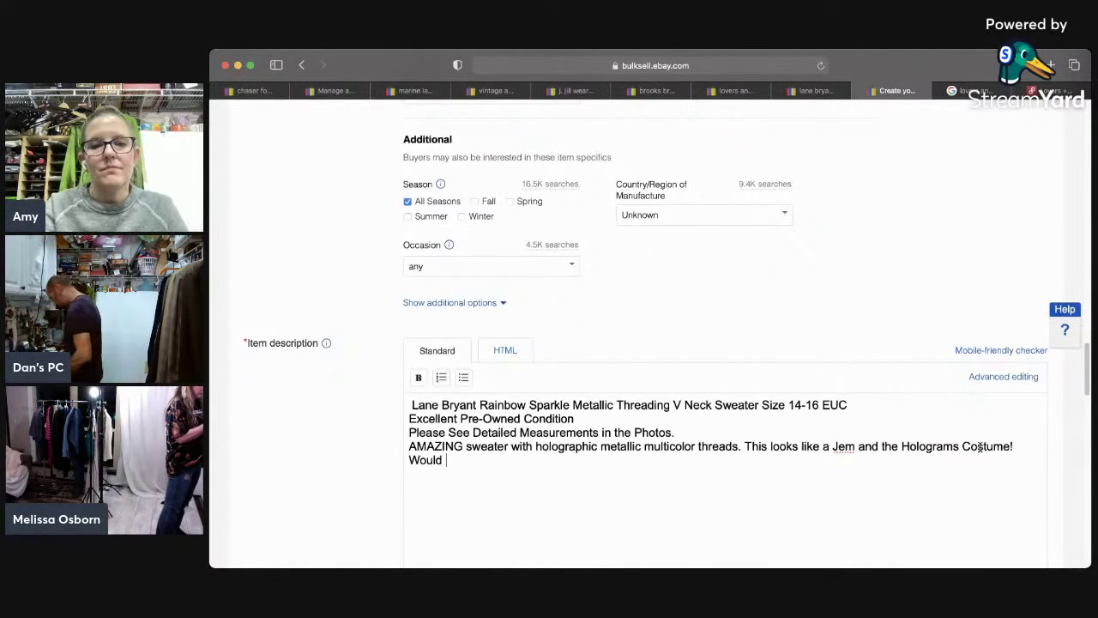
type("look great with so")
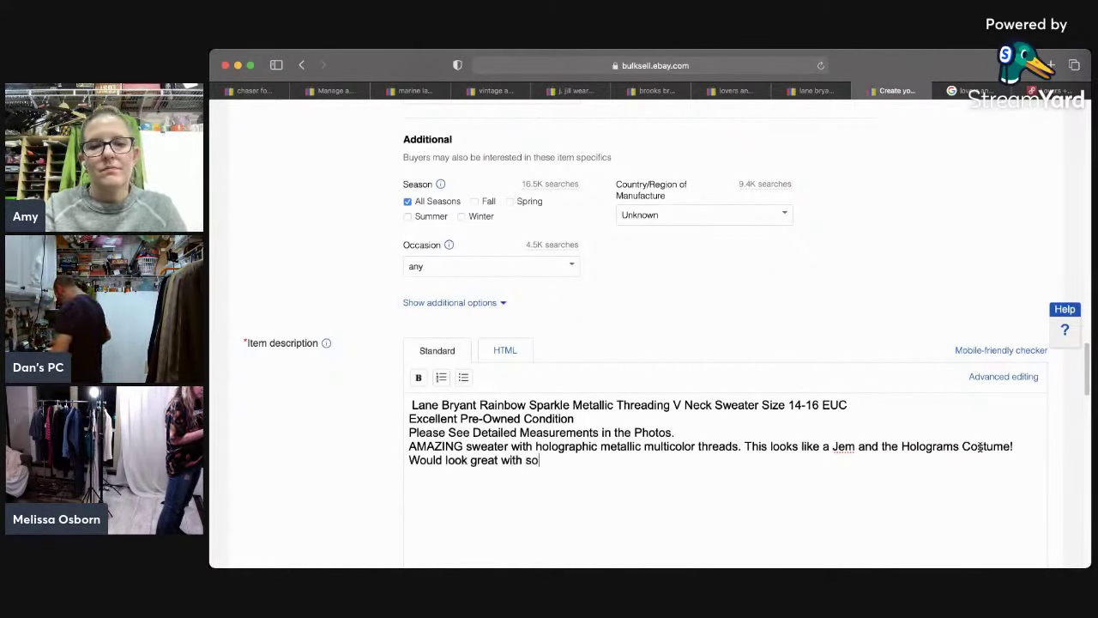
type("me faux leather ")
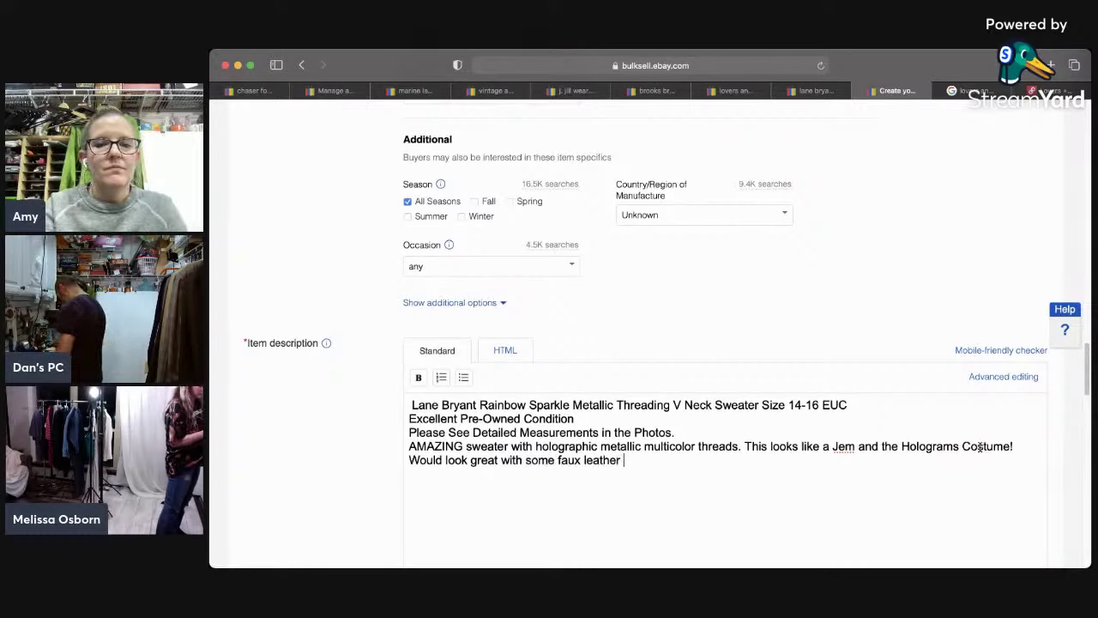
type("Moto leggings.")
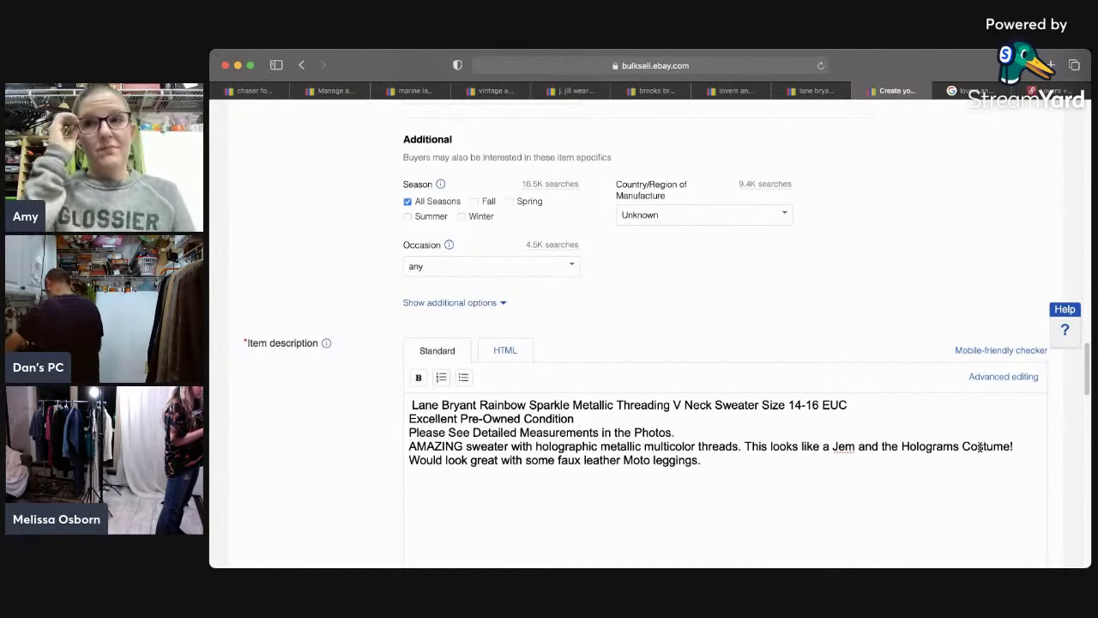
key("Return")
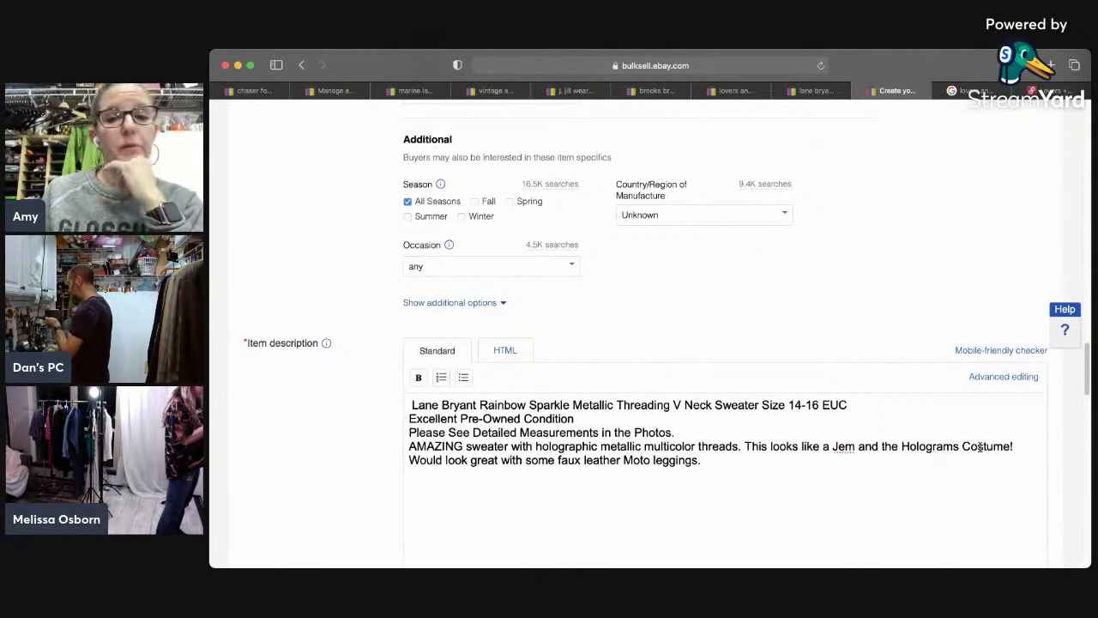
Step: Set the Buy It Now price to $34.95 in the selling details
scroll(1073, 421, "down", 10)
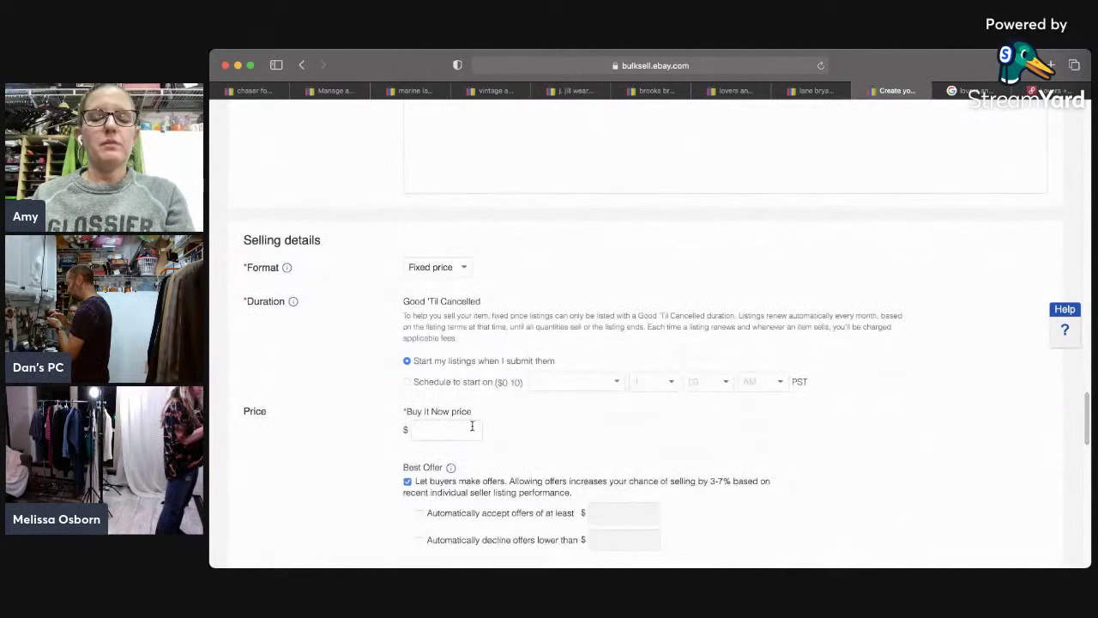
left_click(472, 426)
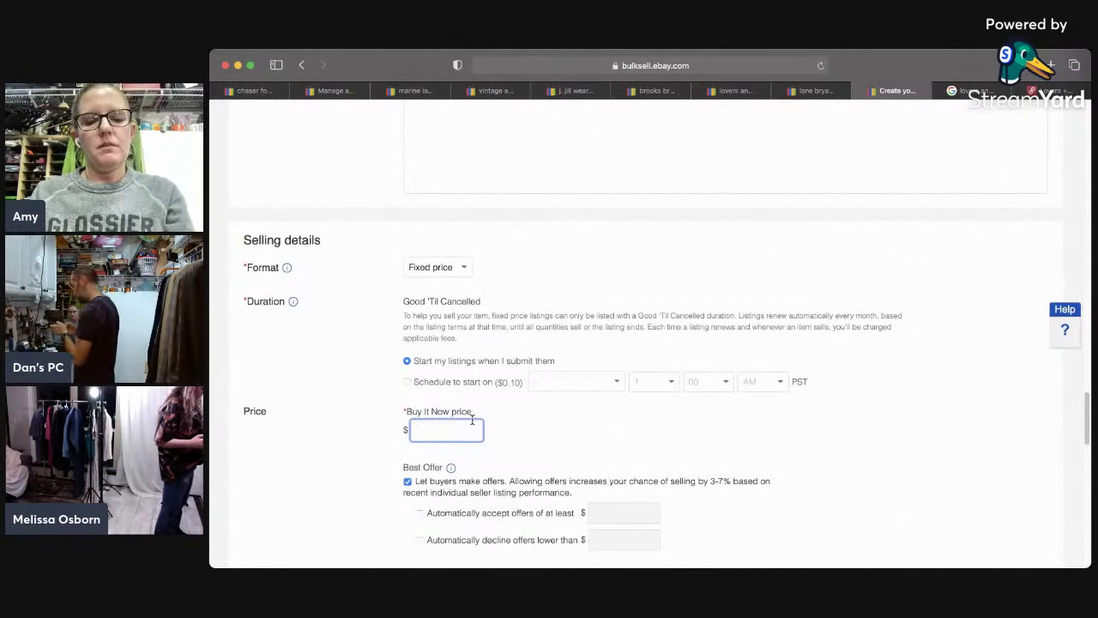
type("34.")
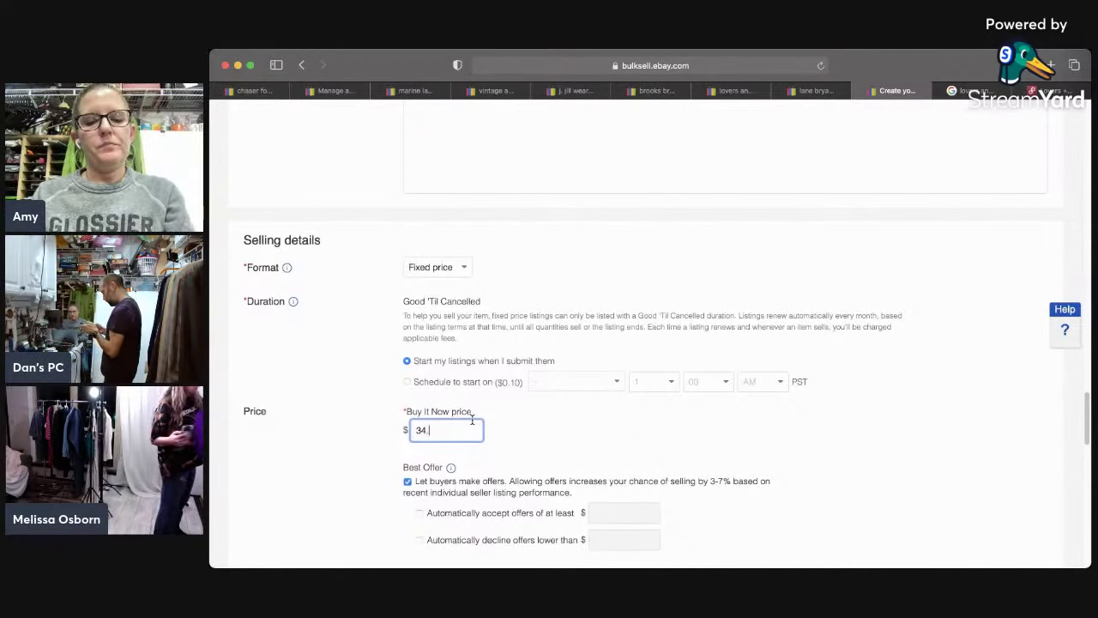
type("95")
Step: Enable Promoted Listings Standard for the sweater and set its ad rate to 1%
left_click_drag(1086, 420, 1082, 508)
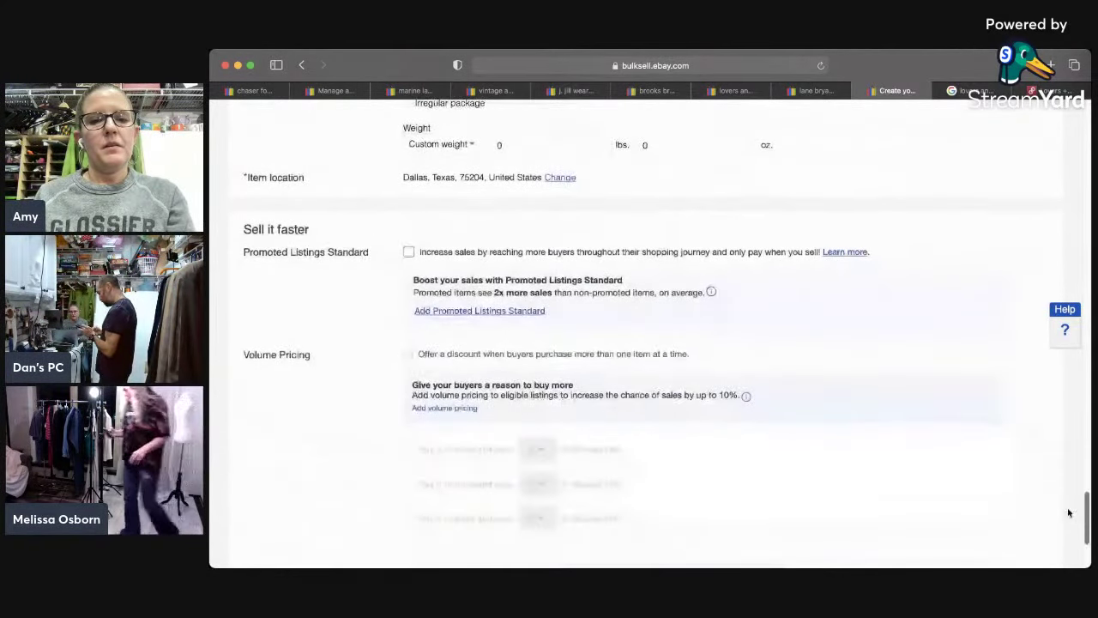
left_click(798, 251)
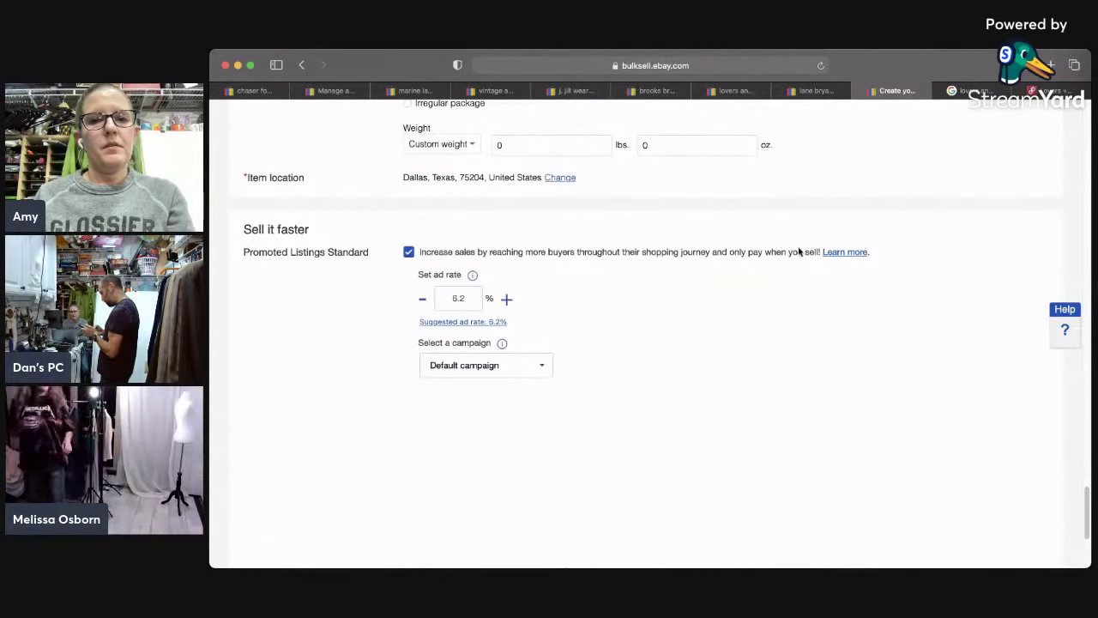
double_click(459, 298)
type("5")
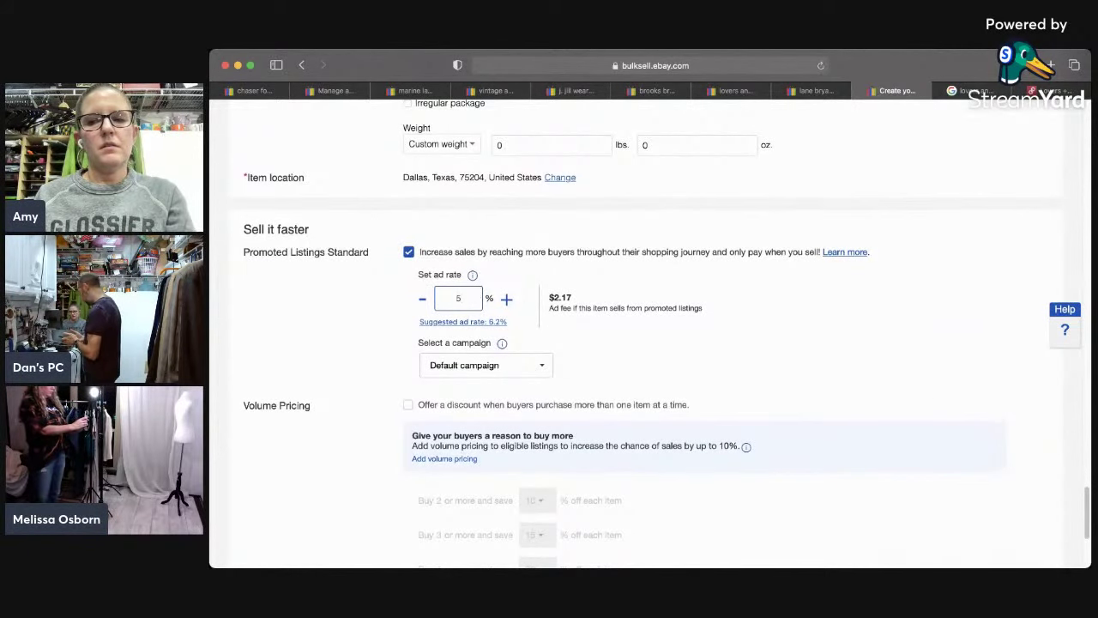
mouse_move(1083, 512)
left_mouse_down()
mouse_move(1084, 557)
mouse_move(1084, 506)
left_mouse_up()
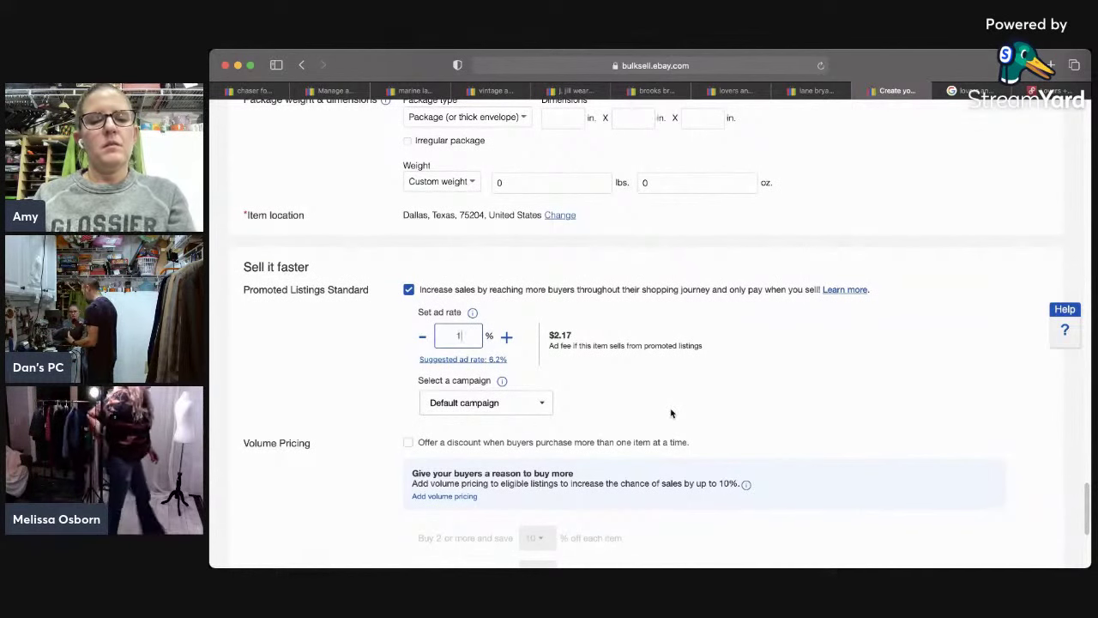
key("BackSpace")
type("1")
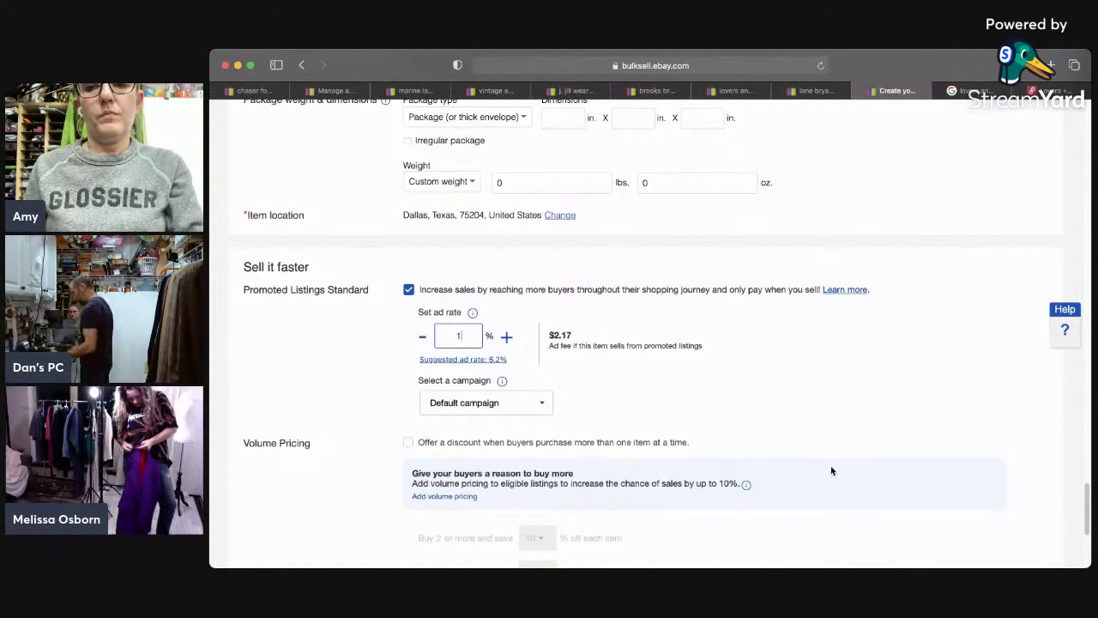
Step: Set the Fabric Type to Knit and the Closure to pullover in the sweater's item specifics
left_click_drag(1083, 516, 1086, 275)
scroll(649, 334, "down", 5)
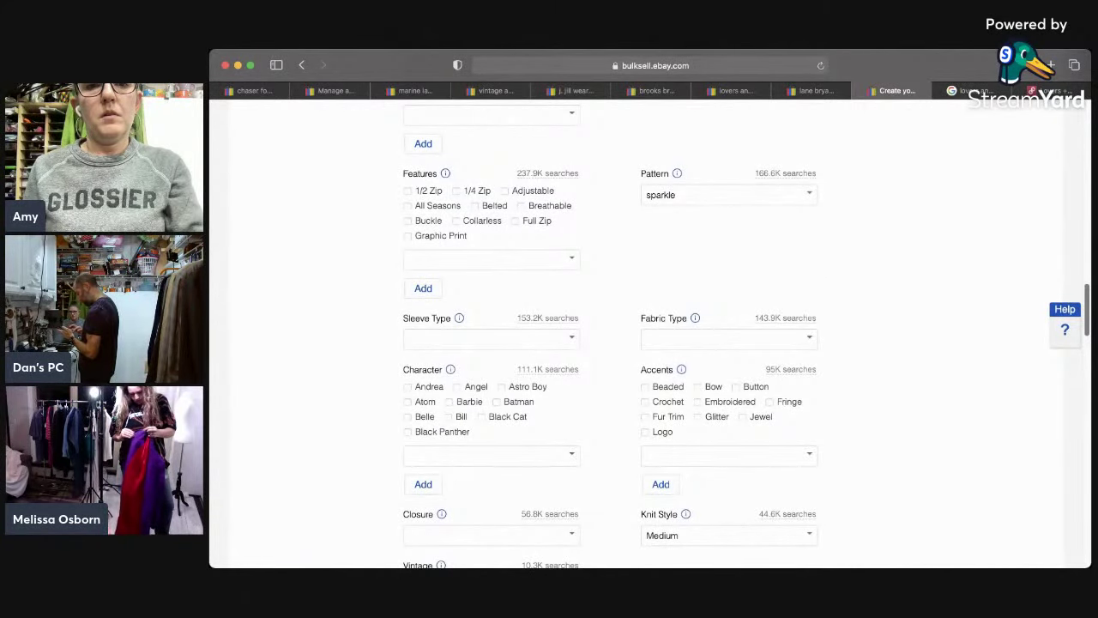
scroll(795, 257, "down", 4)
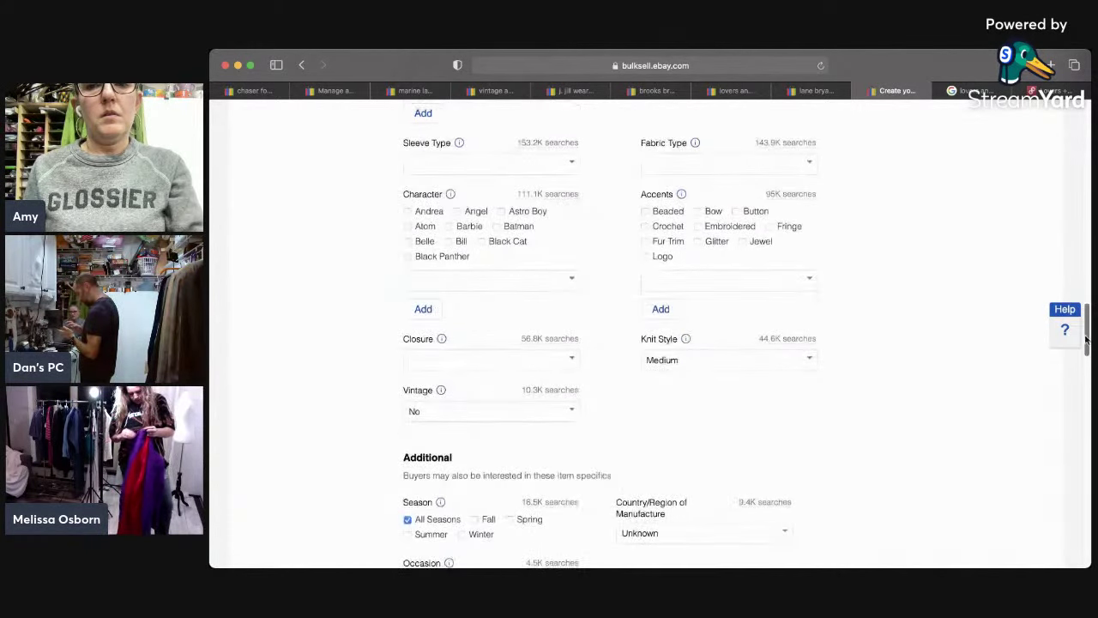
left_click(795, 166)
type("knit")
left_click(780, 187)
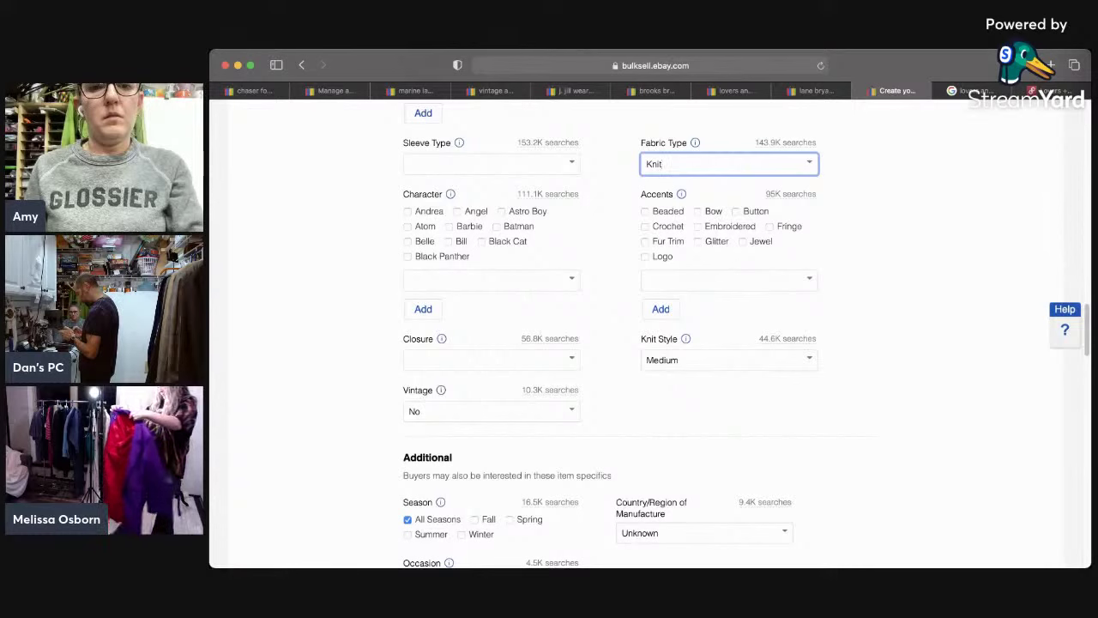
left_click(544, 357)
type("pullover")
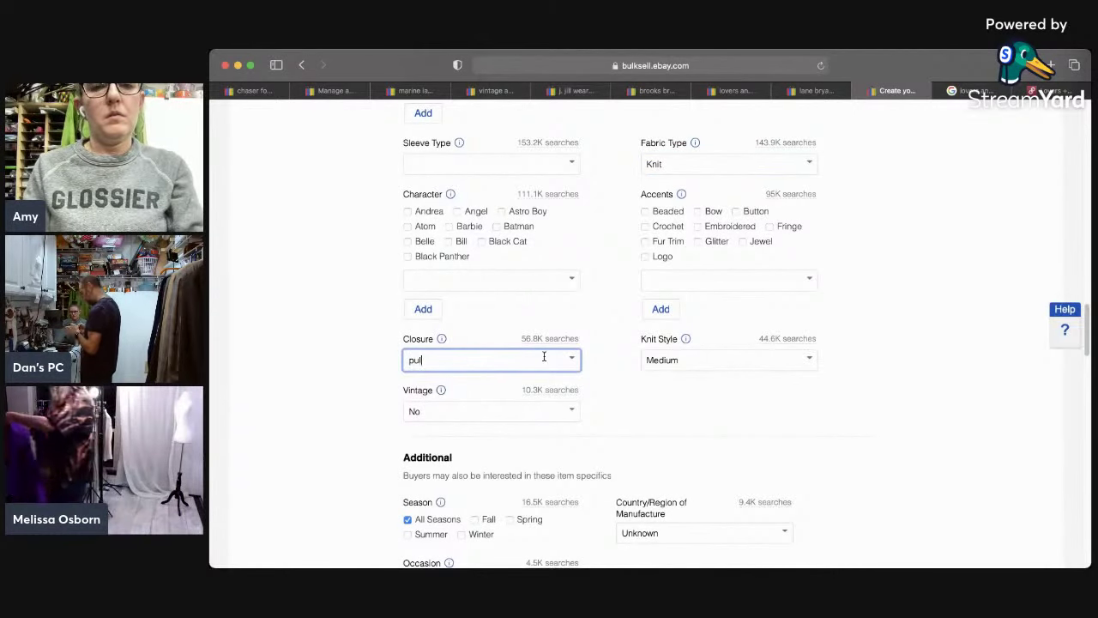
left_click(689, 393)
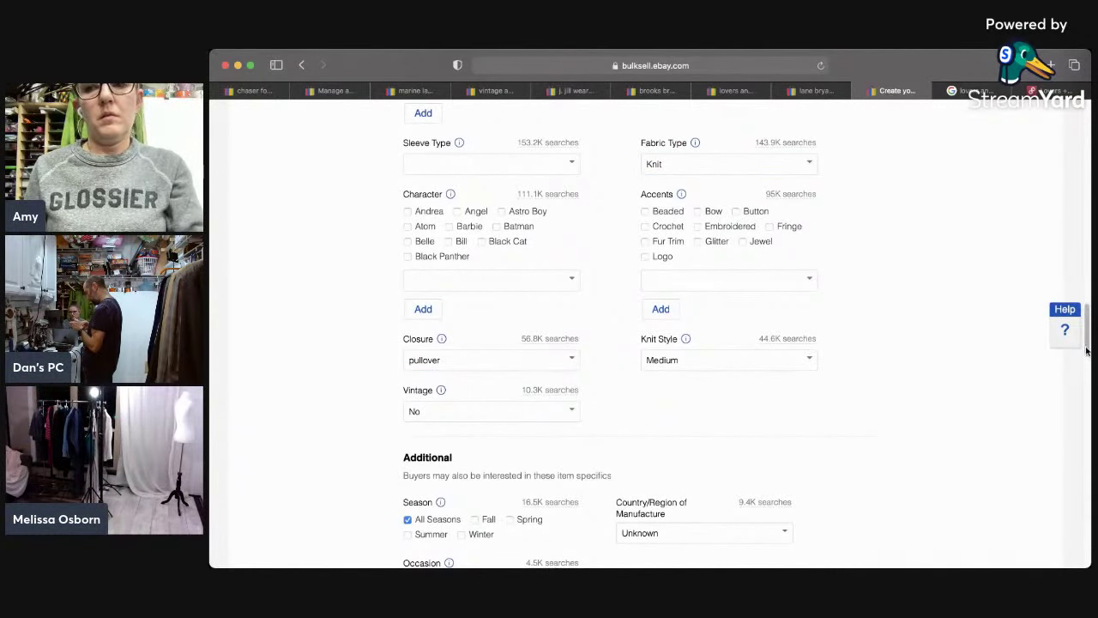
left_click_drag(1086, 349, 1084, 340)
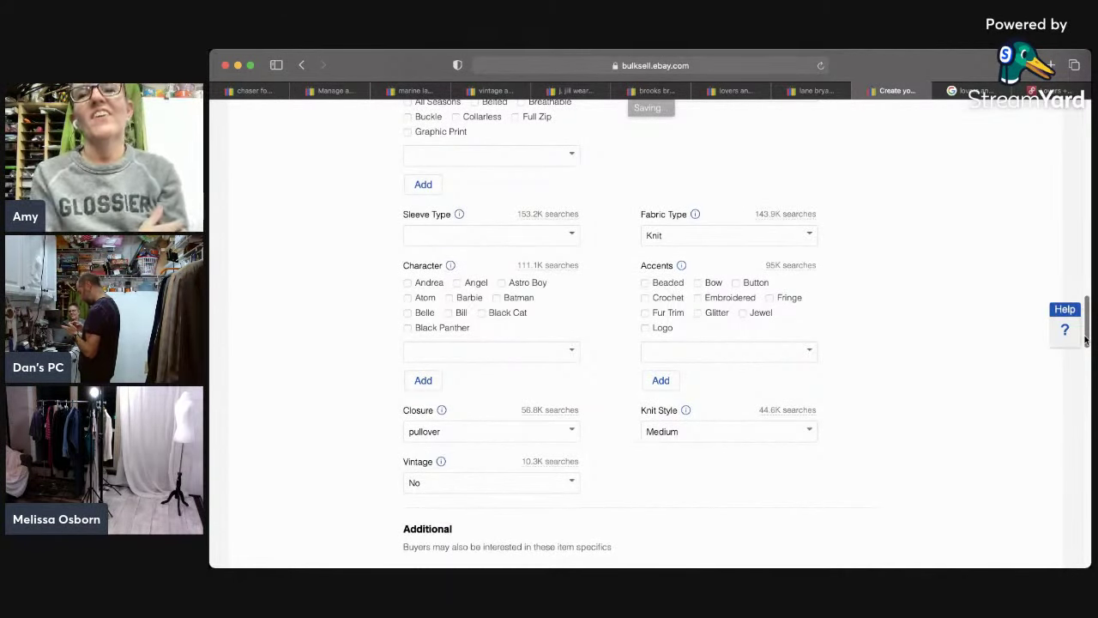
Step: Upload the nine sweater photos to the listing's photo section
key("super+Up")
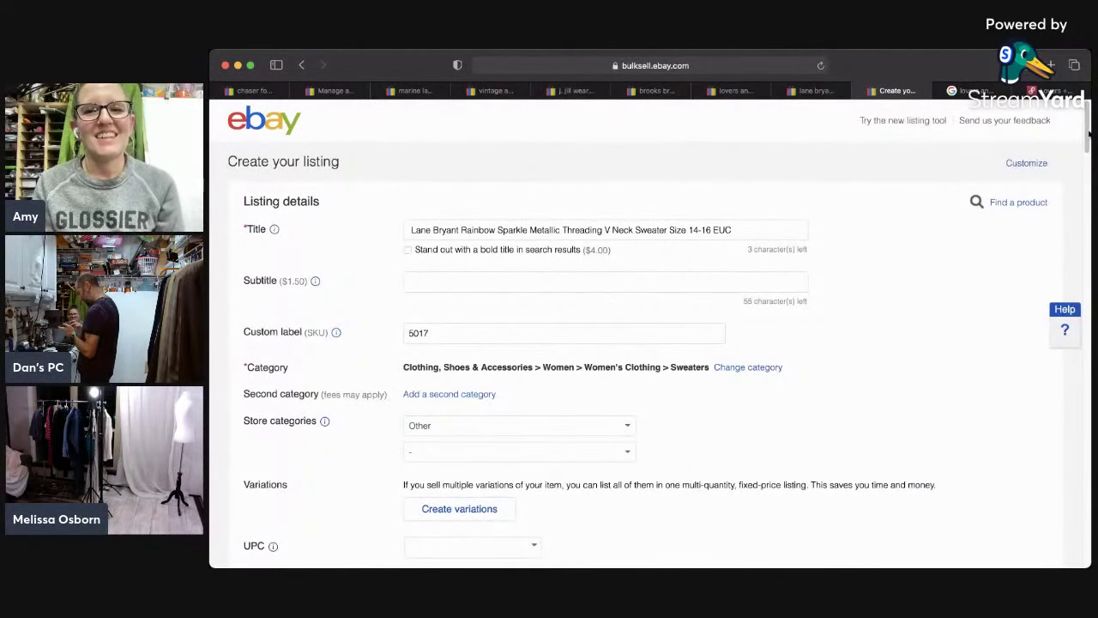
left_click_drag(1088, 133, 1088, 138)
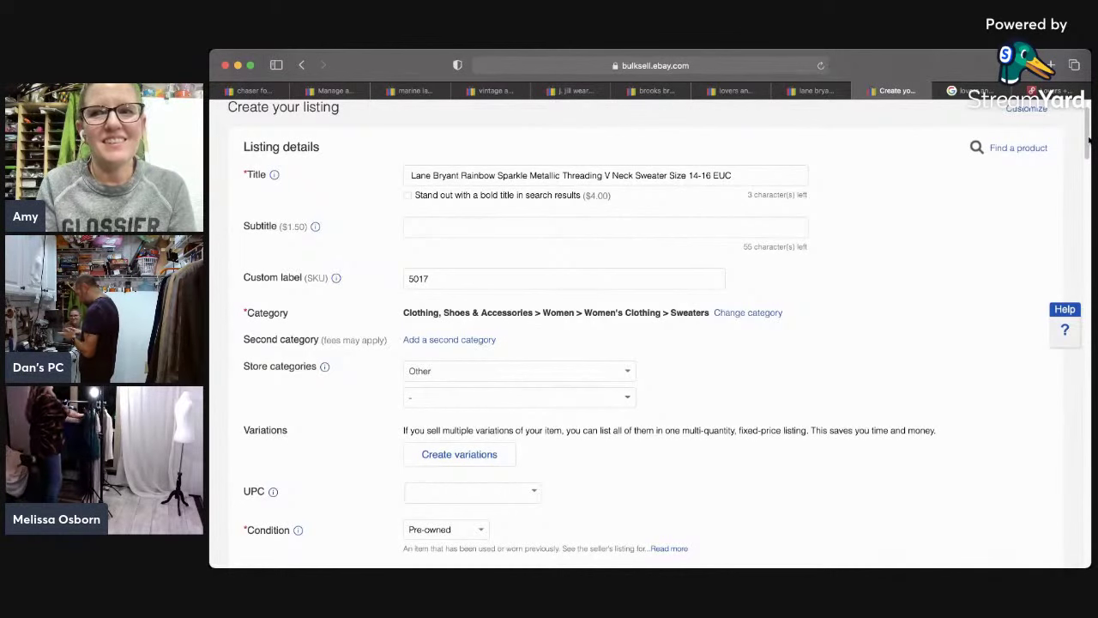
scroll(1087, 137, "down", 2)
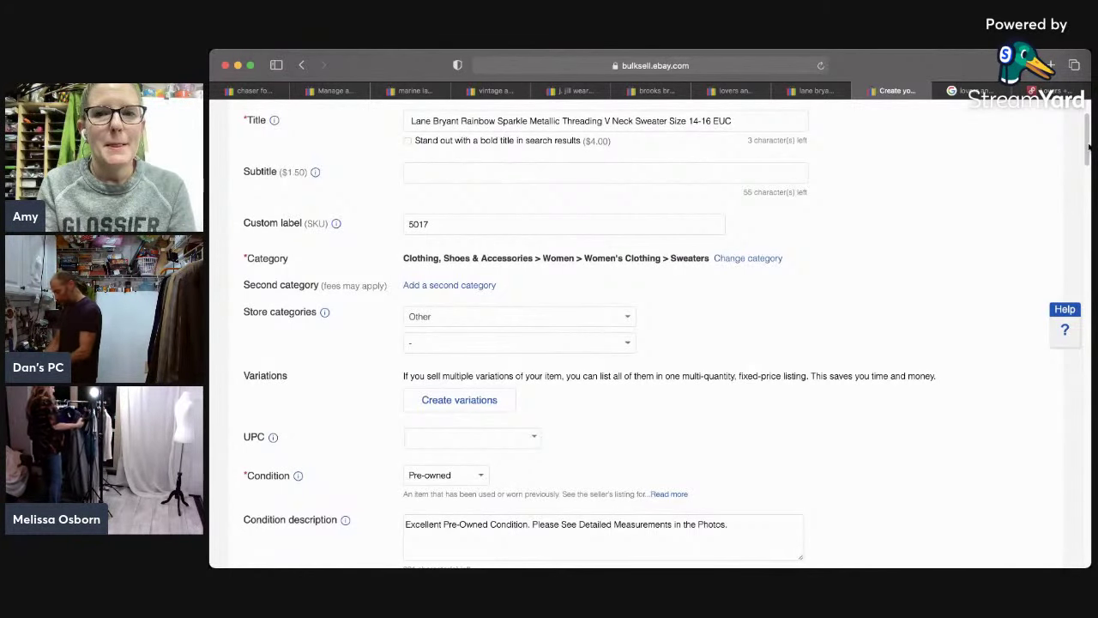
scroll(1087, 148, "down", 10)
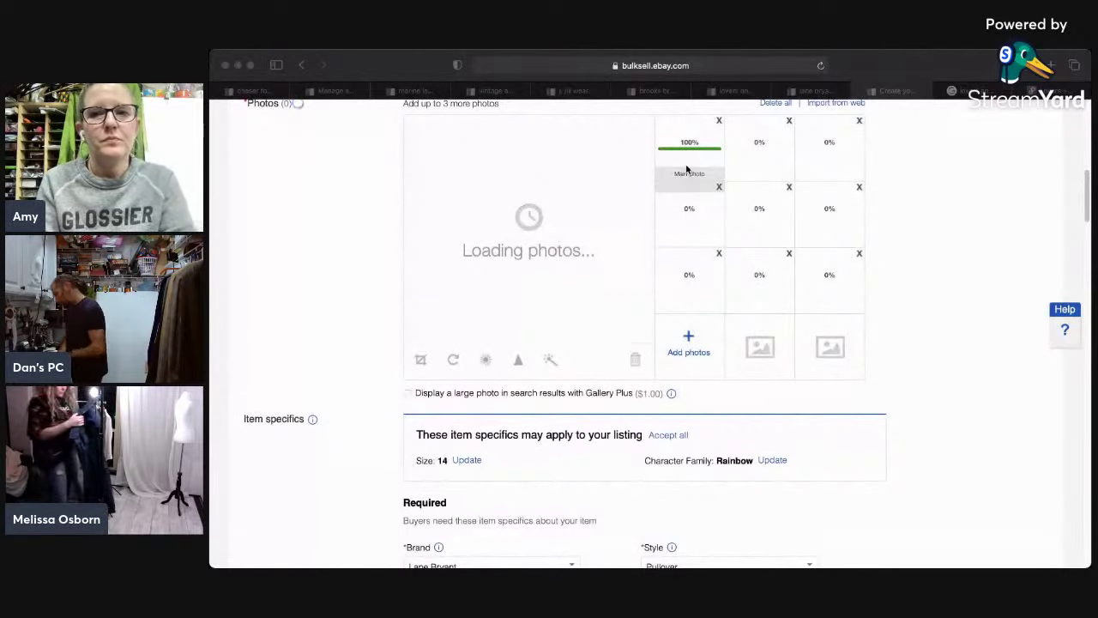
left_click(991, 171)
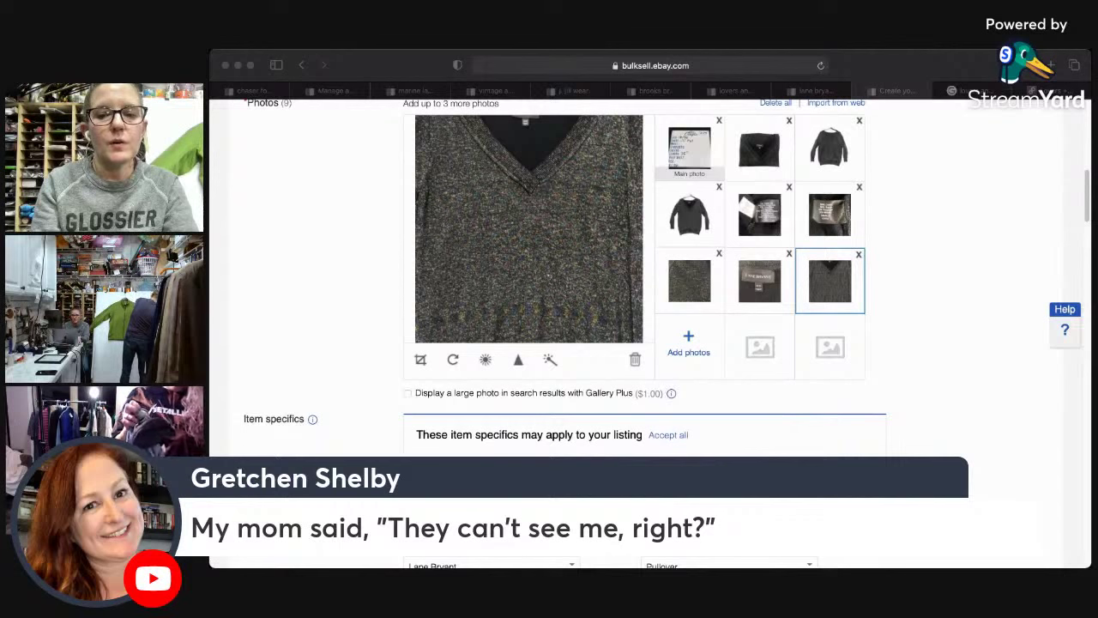
Step: Reorder the photos to begin with the back view, front view and folded sweater, moving the measurement note to fourth place
key("super+Tab")
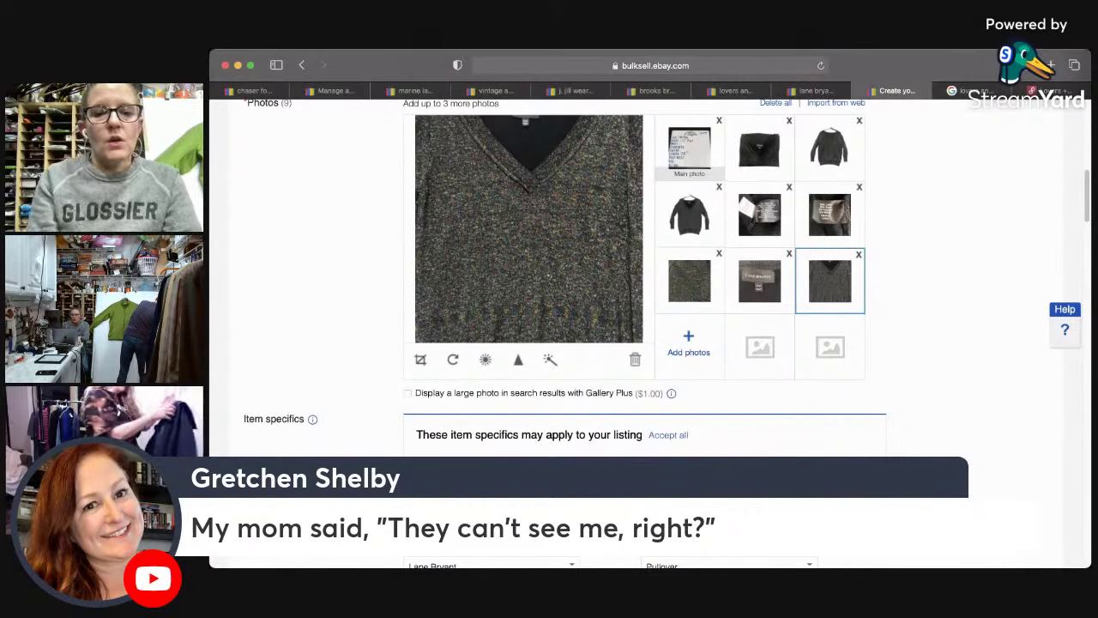
left_click(832, 144)
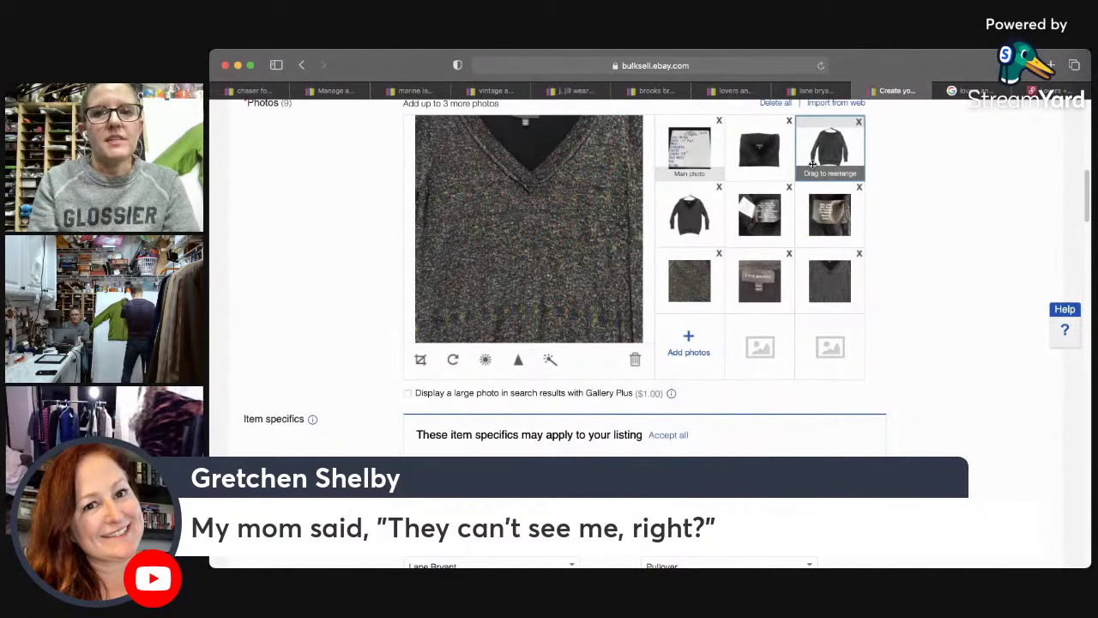
left_click(701, 206)
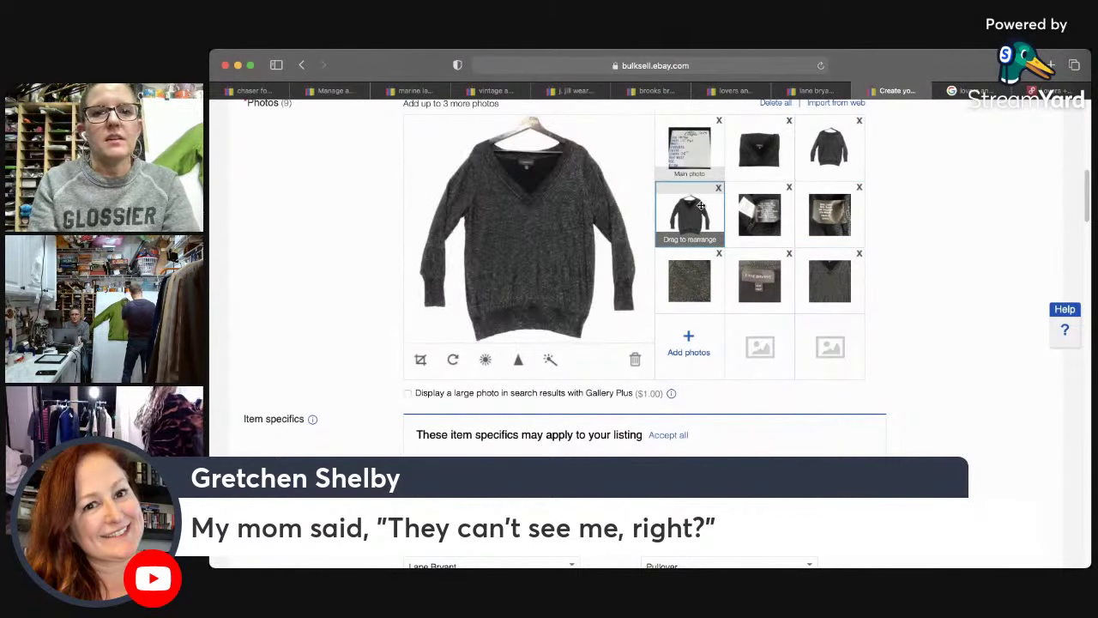
left_click(817, 273)
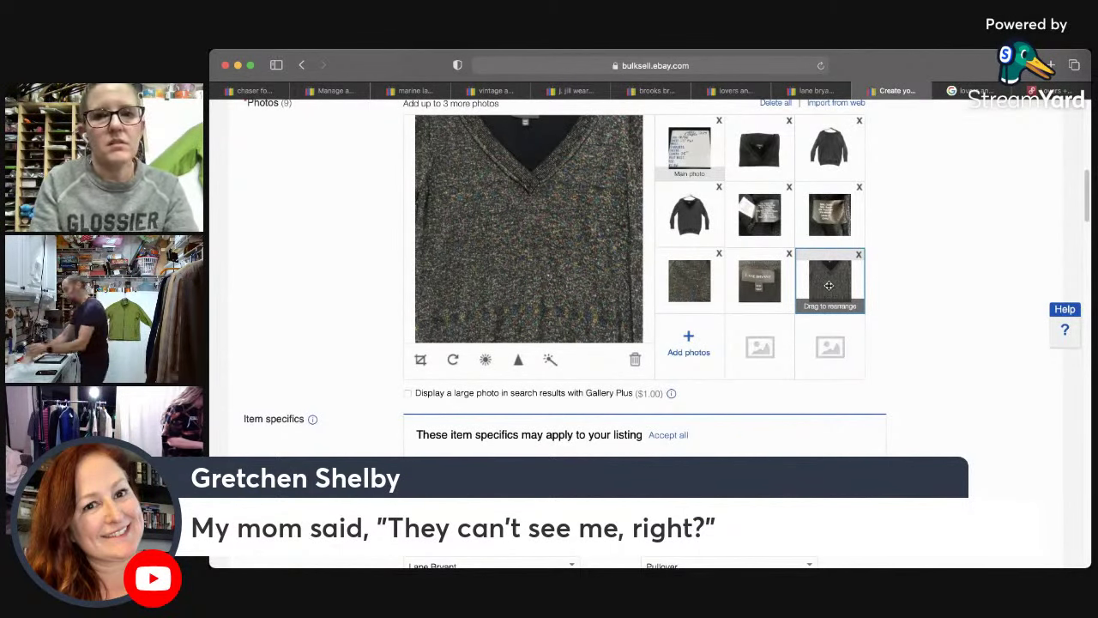
left_click(759, 282)
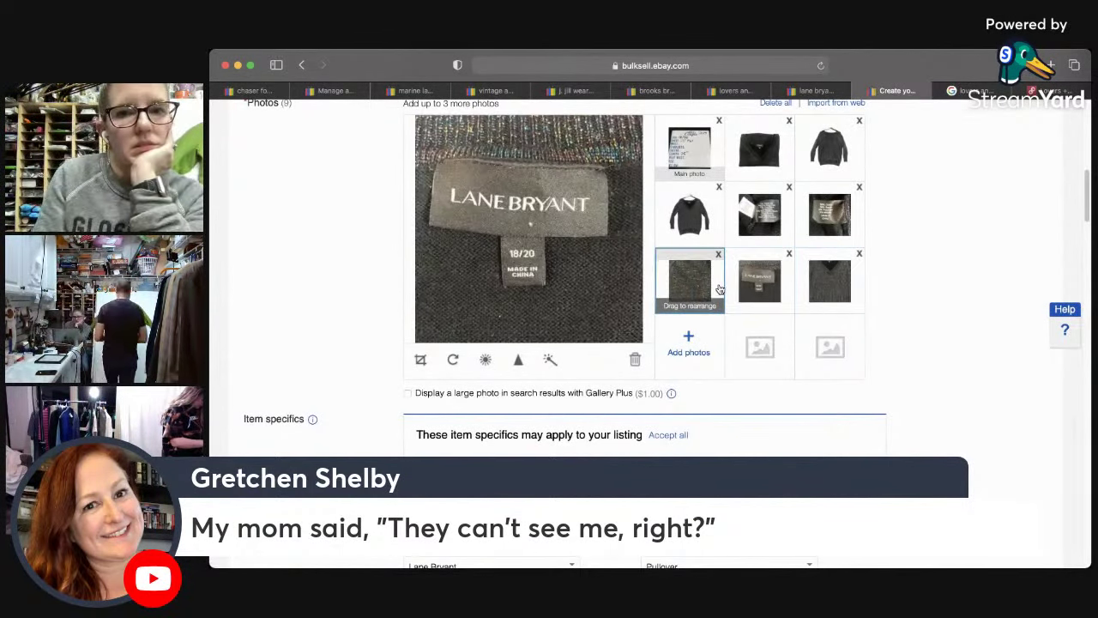
left_click(719, 289)
left_click(848, 277)
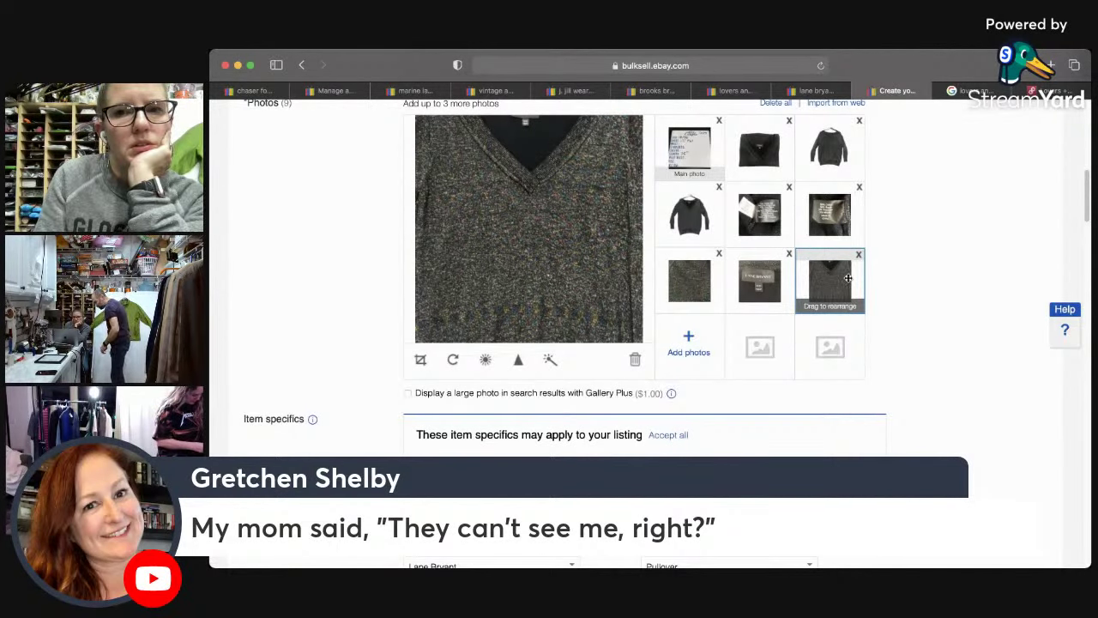
left_click(745, 155)
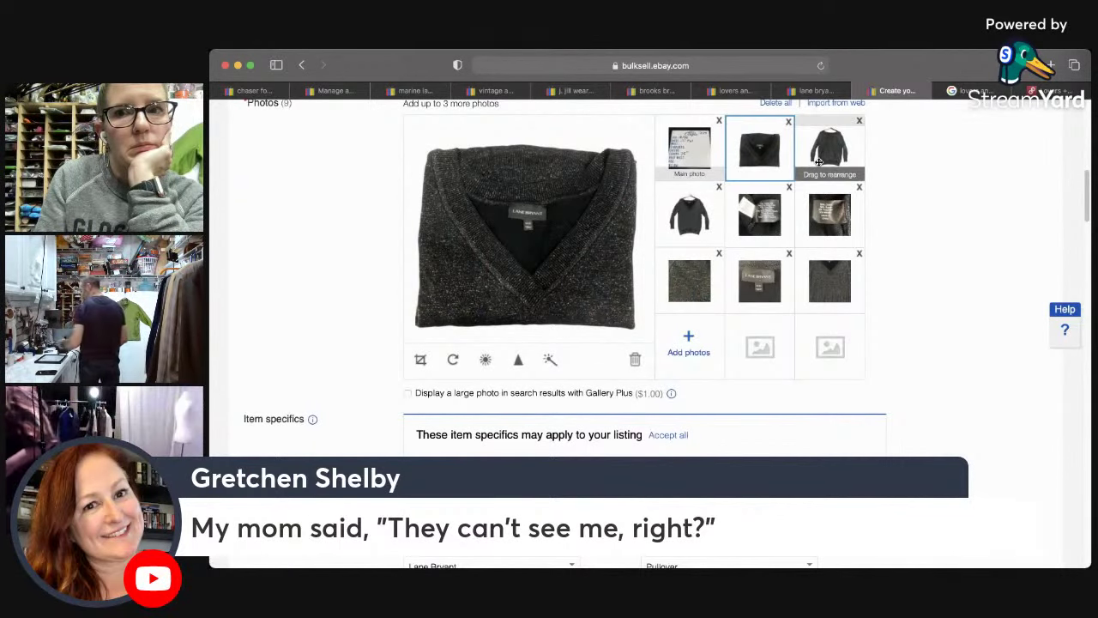
left_click_drag(819, 162, 748, 163)
left_click_drag(703, 229, 797, 166)
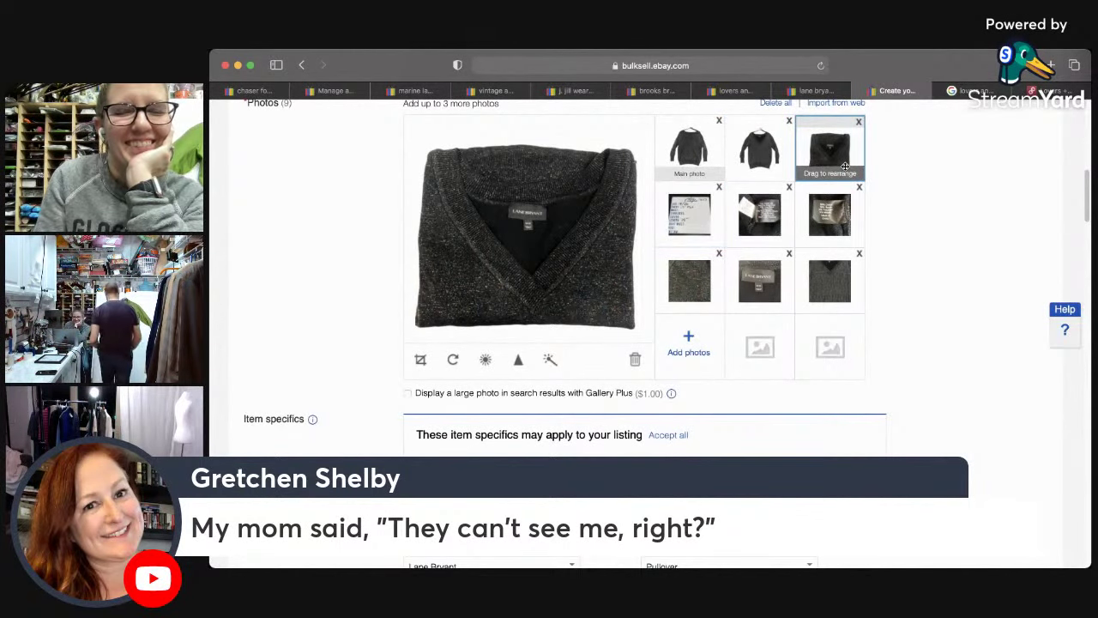
Step: Try the automatic enhancement on the front-view photo of the sweater
left_click(759, 156)
left_click(550, 360)
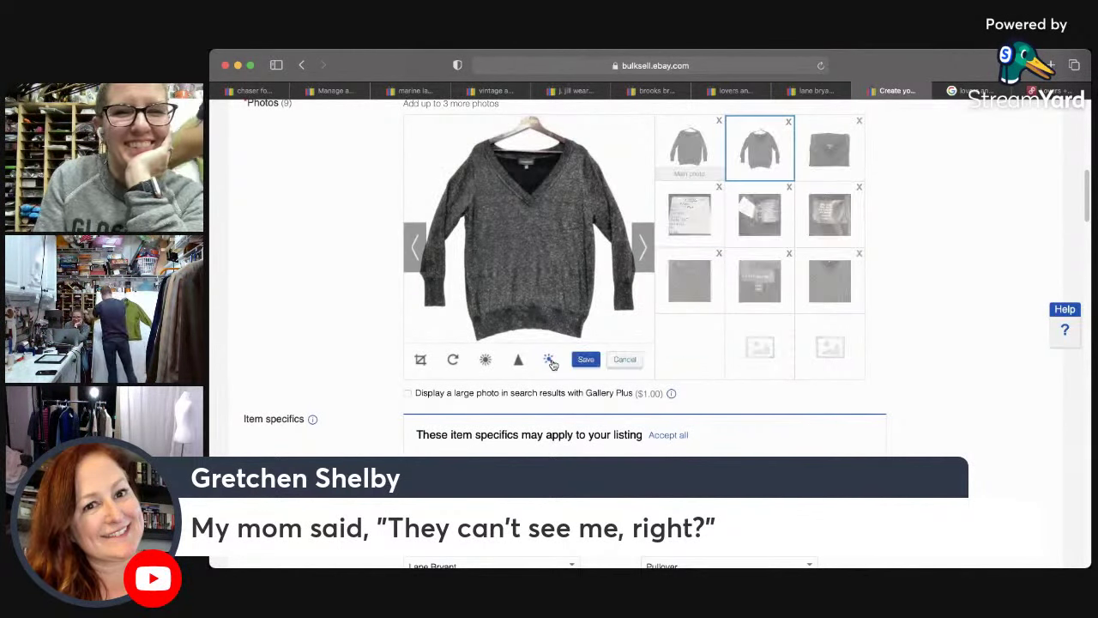
left_click(618, 359)
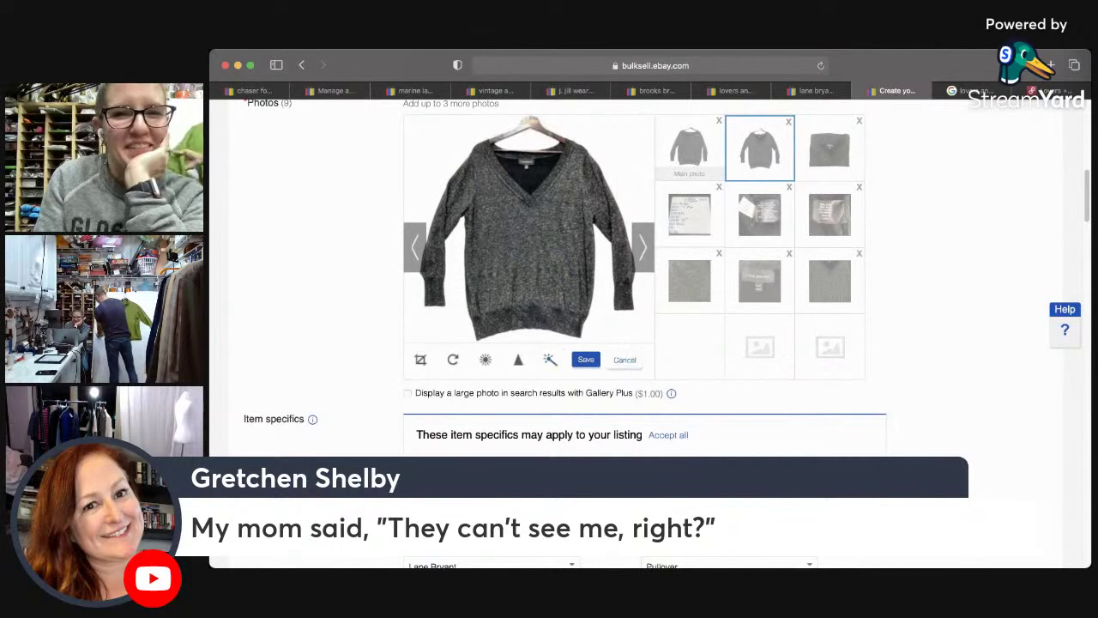
Step: Move the V neck close-up to fourth place and the knit texture close-up to fifth place among the photos
left_click(832, 280)
left_click_drag(832, 279, 691, 214)
left_click(762, 292)
left_click_drag(762, 292, 760, 220)
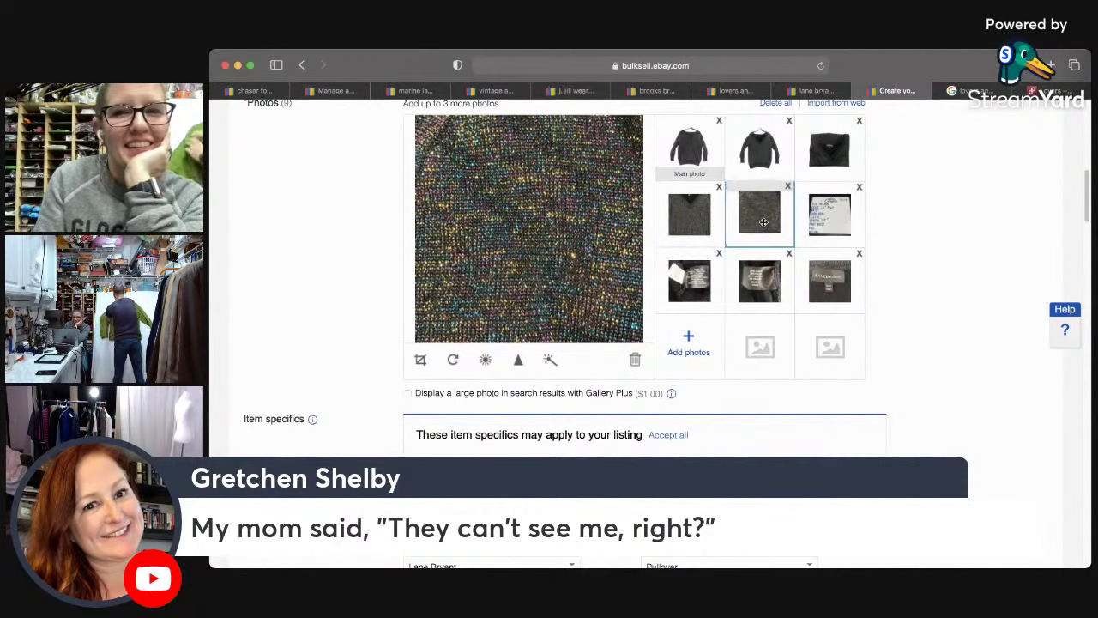
Step: Make the front view of the sweater the listing's main photo, ahead of the back view
left_click(749, 160)
left_click(689, 148)
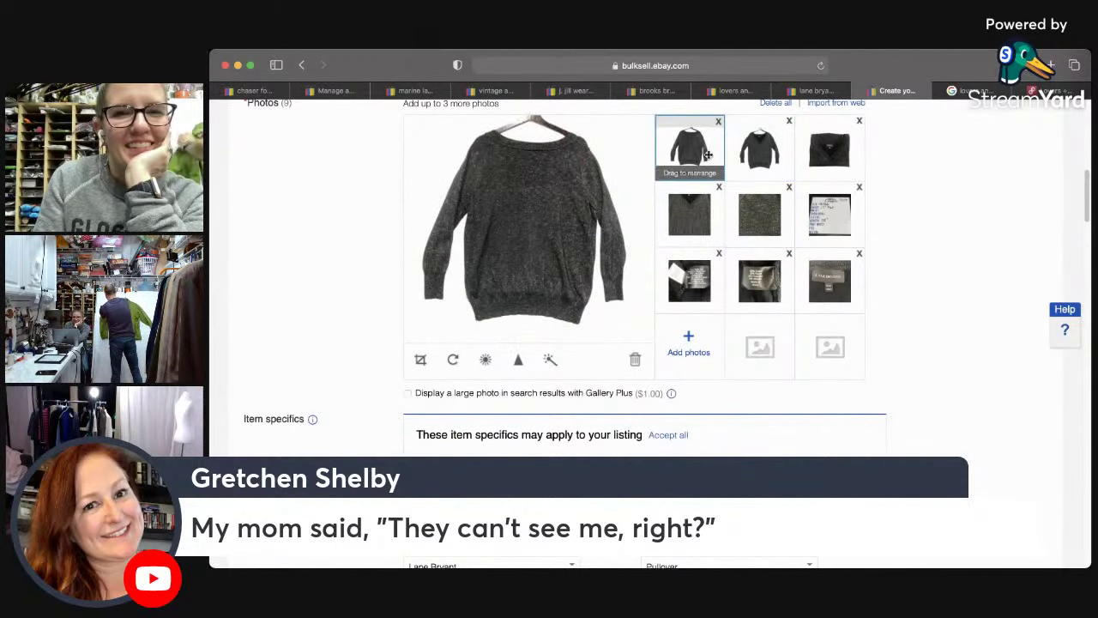
left_click(770, 220)
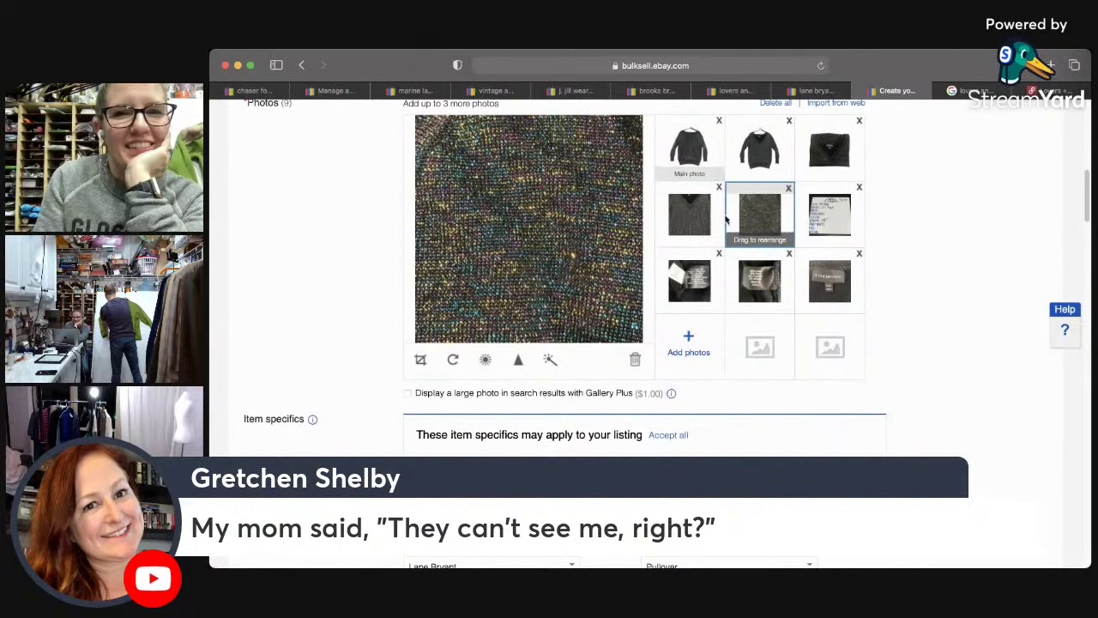
left_click(688, 214)
left_click(831, 161)
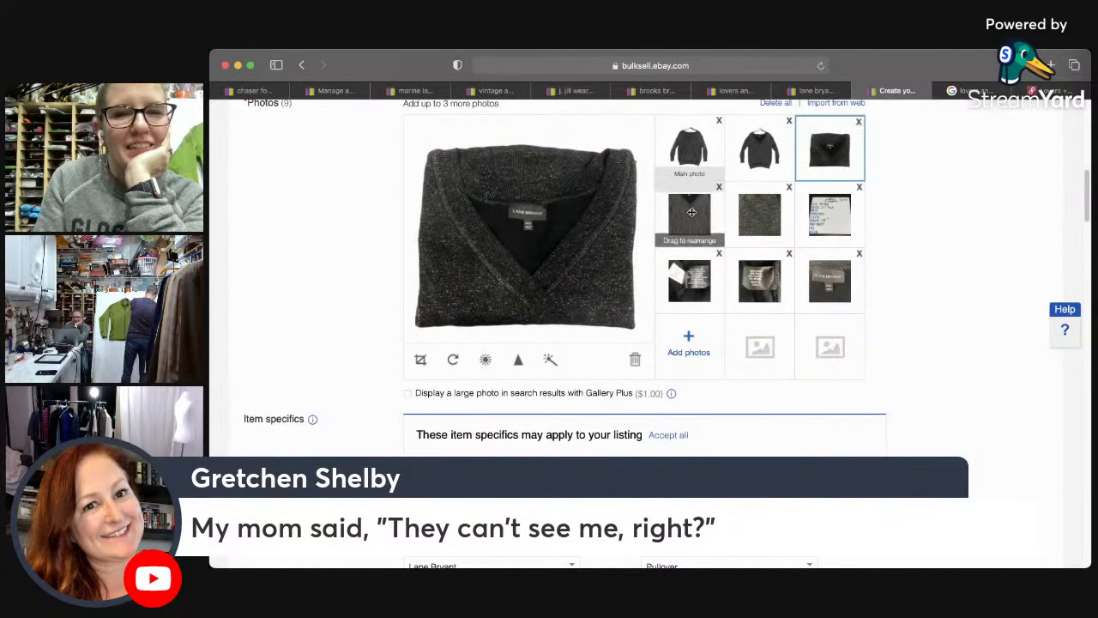
left_click(691, 214)
left_click(689, 159)
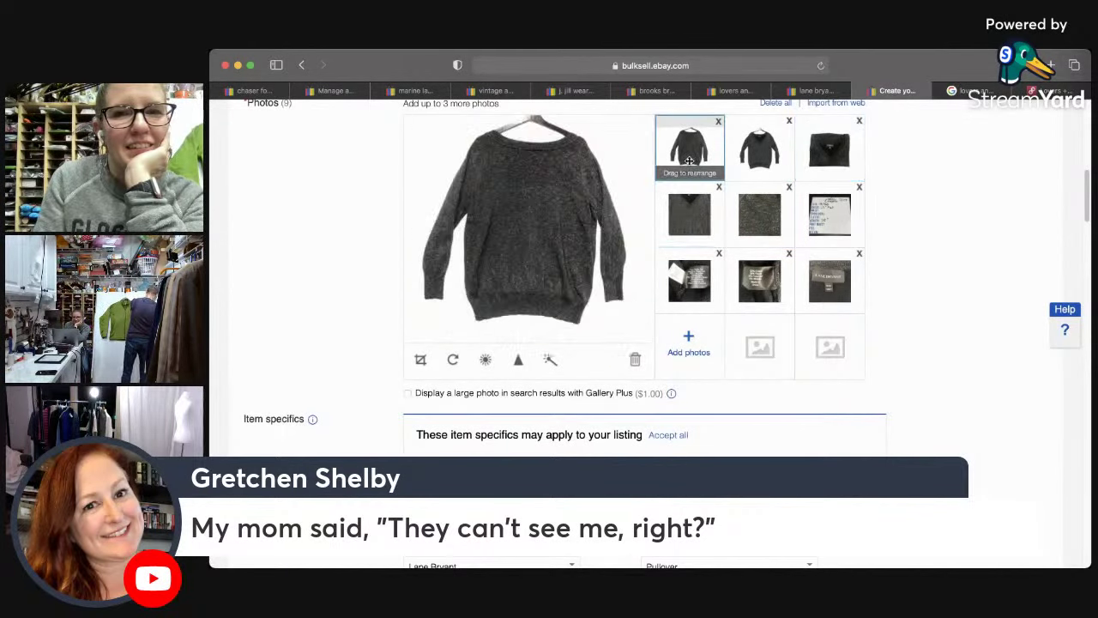
left_click(766, 159)
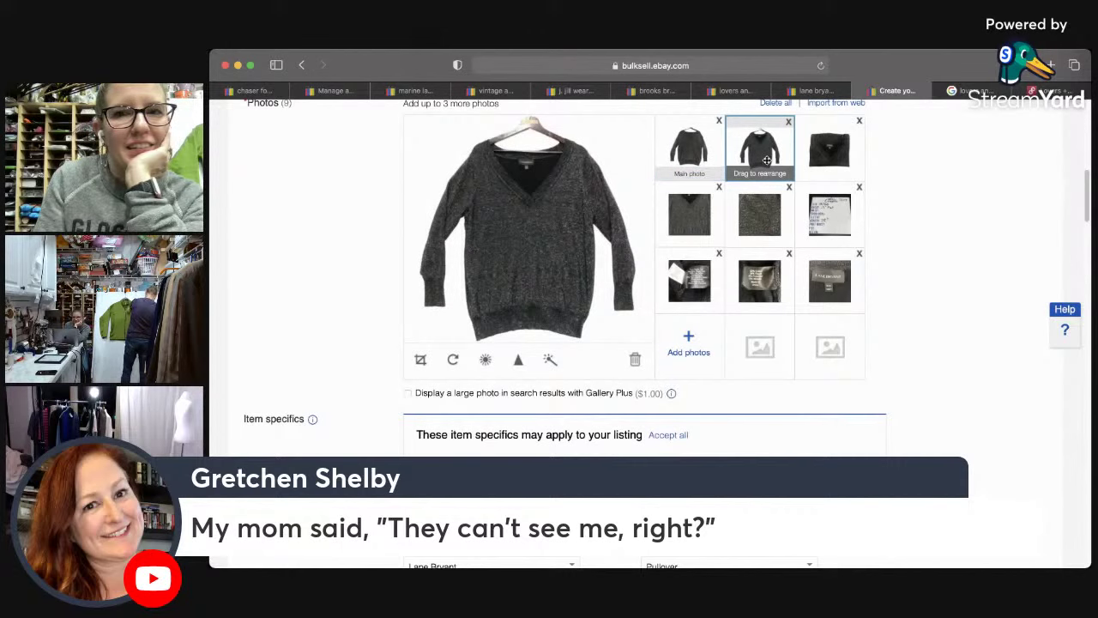
left_click_drag(766, 160, 691, 154)
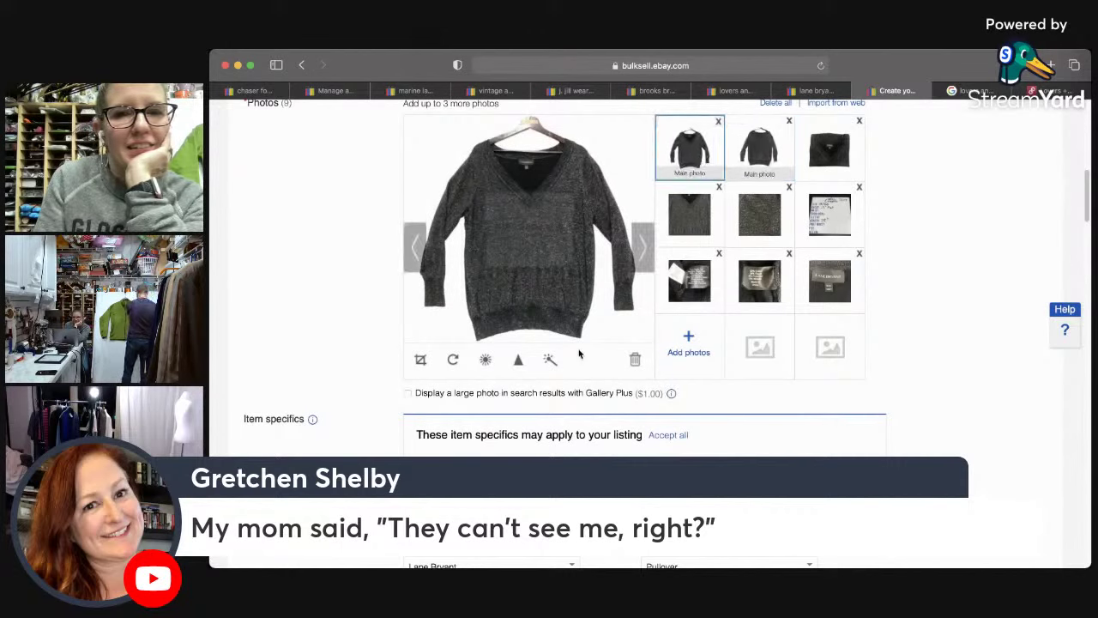
Step: Try the automatic enhancement on the front-view photo, as well as manual adjustments with brightness 46 and contrast 5
left_click(550, 360)
left_click(623, 359)
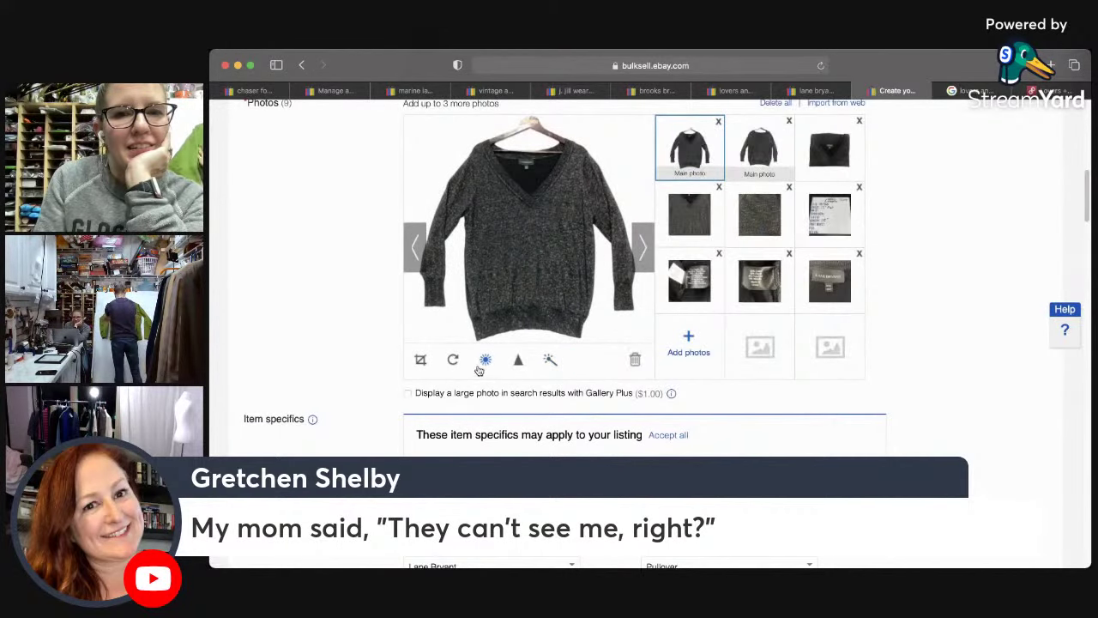
left_click(482, 361)
mouse_move(531, 341)
left_mouse_down()
mouse_move(543, 338)
mouse_move(526, 336)
left_mouse_up()
left_click(624, 358)
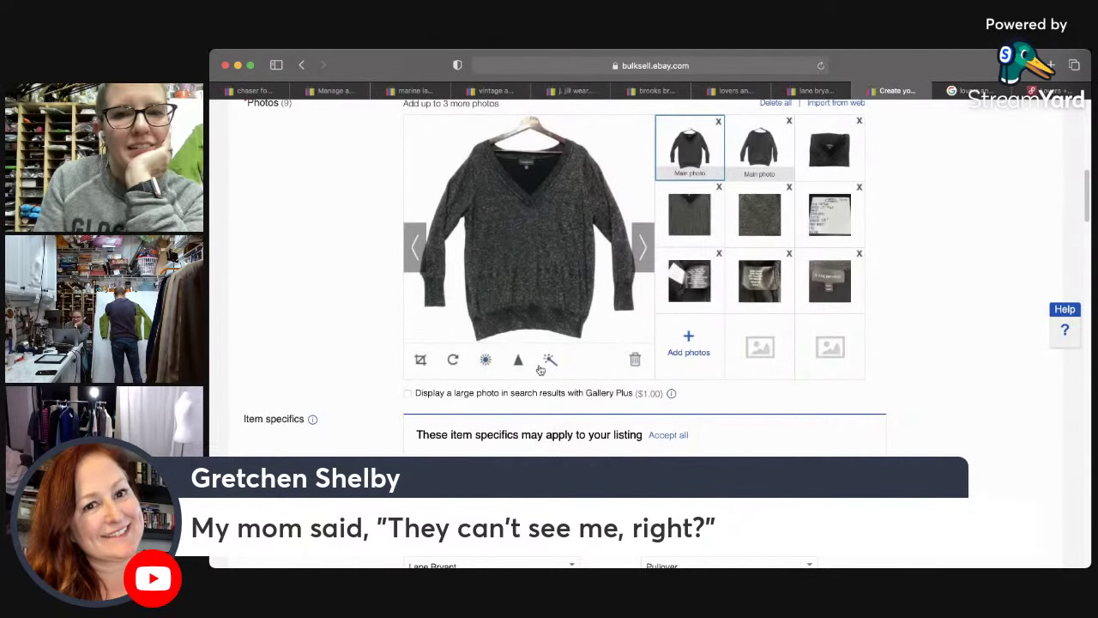
left_click(485, 361)
mouse_move(527, 316)
left_mouse_down()
mouse_move(540, 317)
mouse_move(540, 336)
mouse_move(557, 317)
mouse_move(567, 337)
mouse_move(530, 335)
left_mouse_up()
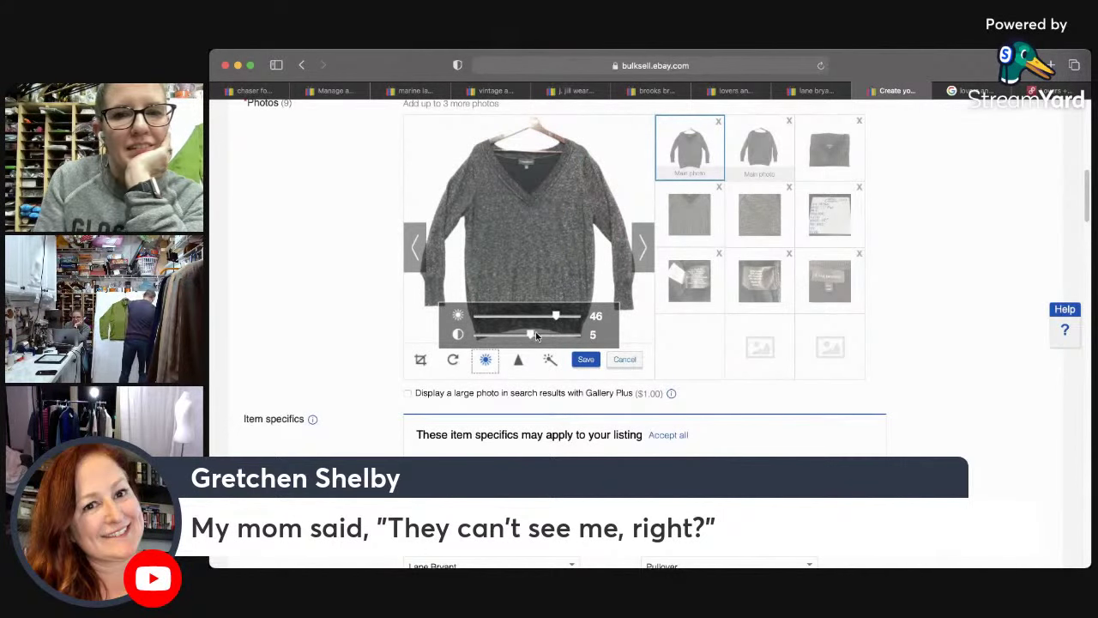
left_click(624, 358)
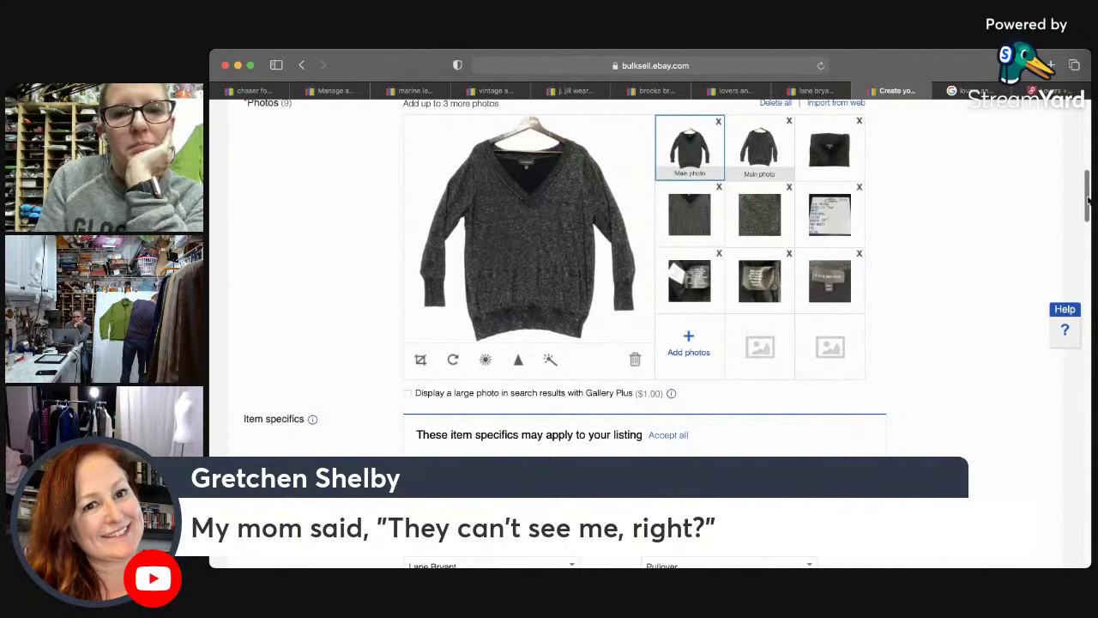
Step: List the sweater for sale and return to the active listings without creating another listing
left_click_drag(1088, 199, 1087, 548)
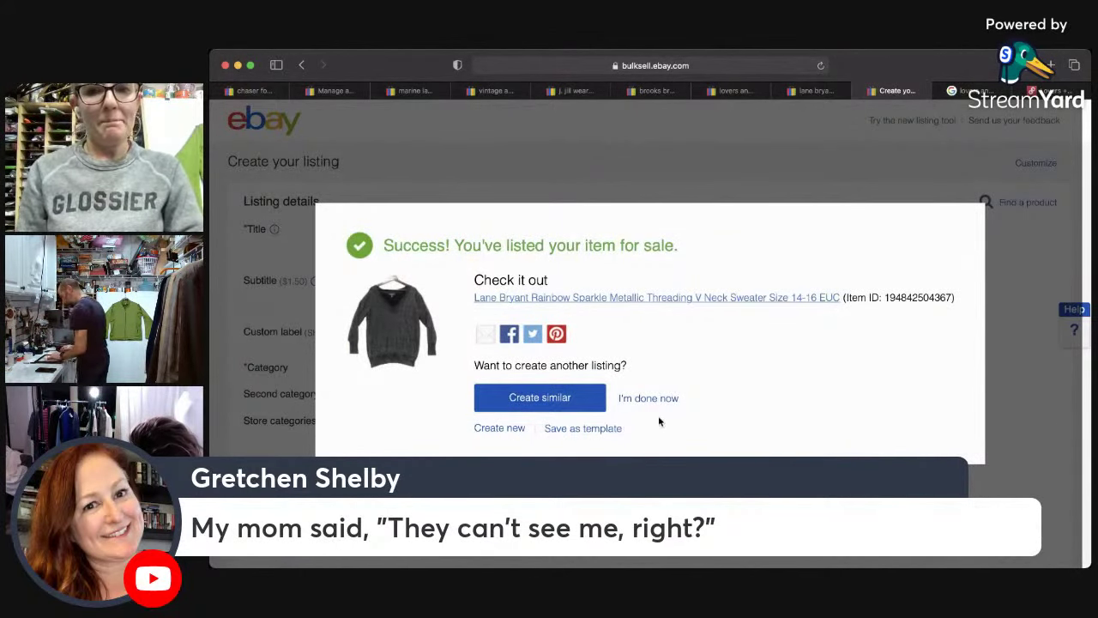
left_click(658, 398)
mouse_move(999, 114)
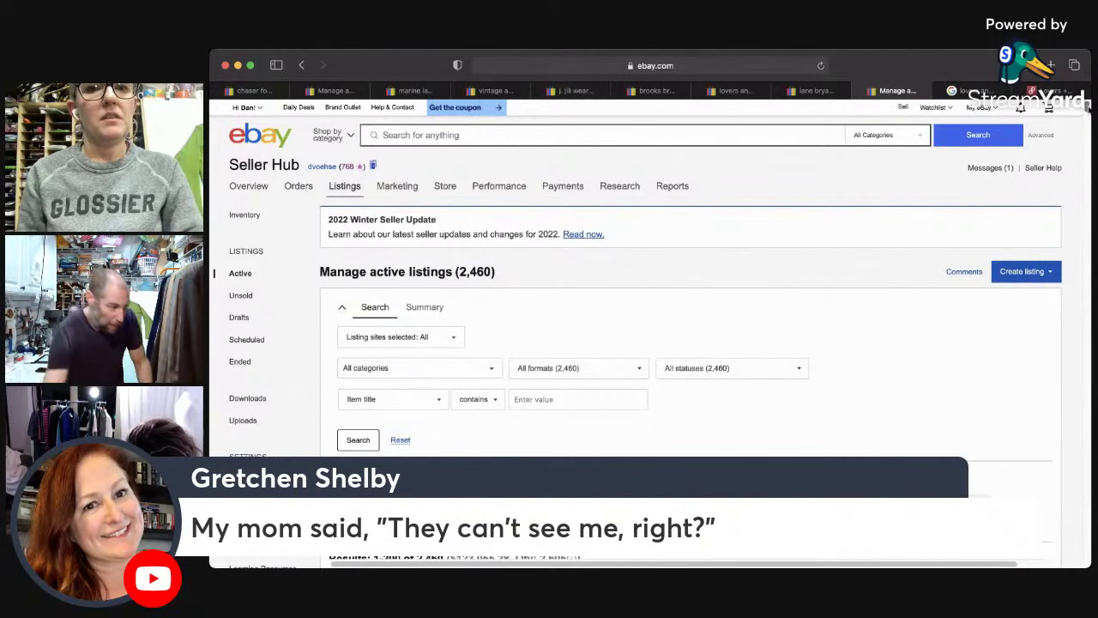
scroll(650, 343, "down", 5)
scroll(649, 343, "up", 5)
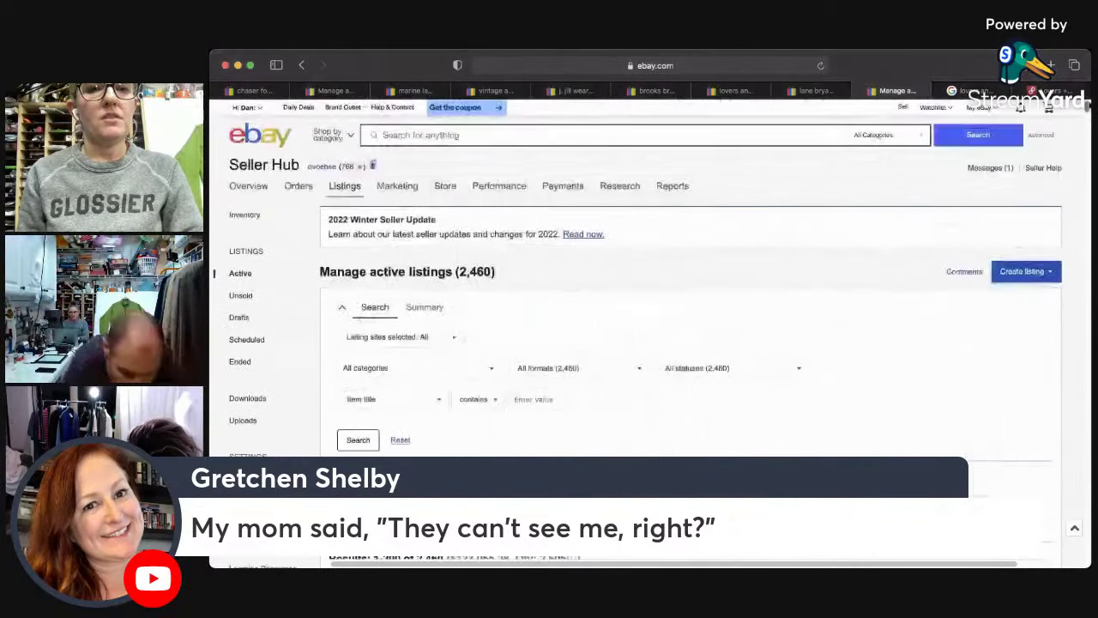
Step: Search the marketplace for "rei full zip jacket green" across all categories
left_click(590, 139)
type("green")
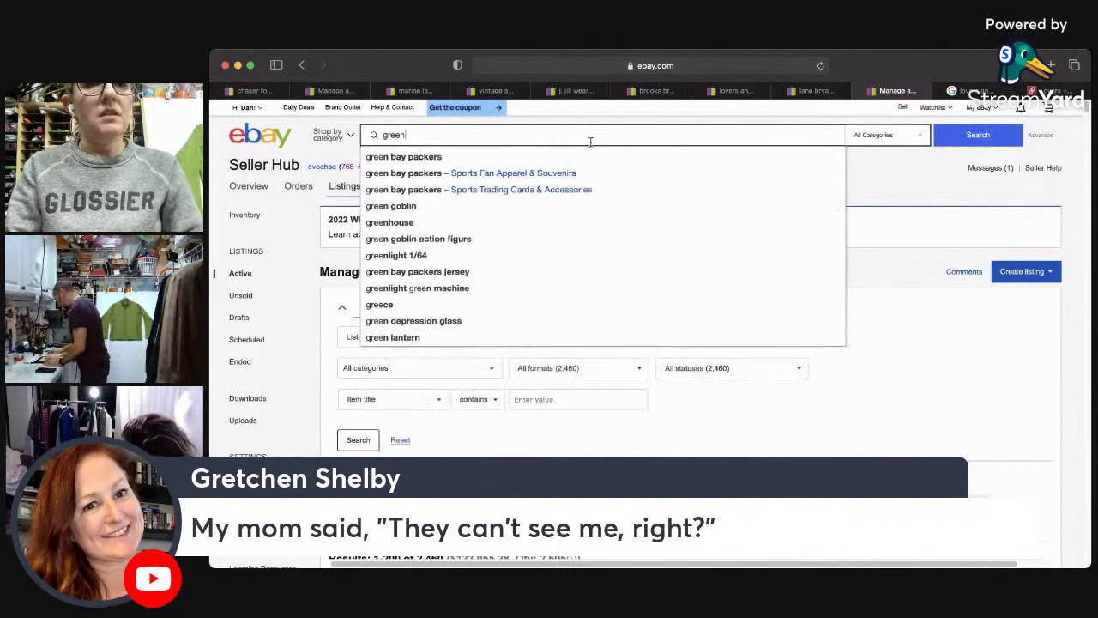
key("BackSpace")
key("BackSpace")
key("BackSpace")
key("BackSpace")
key("BackSpace")
key("BackSpace")
type("re")
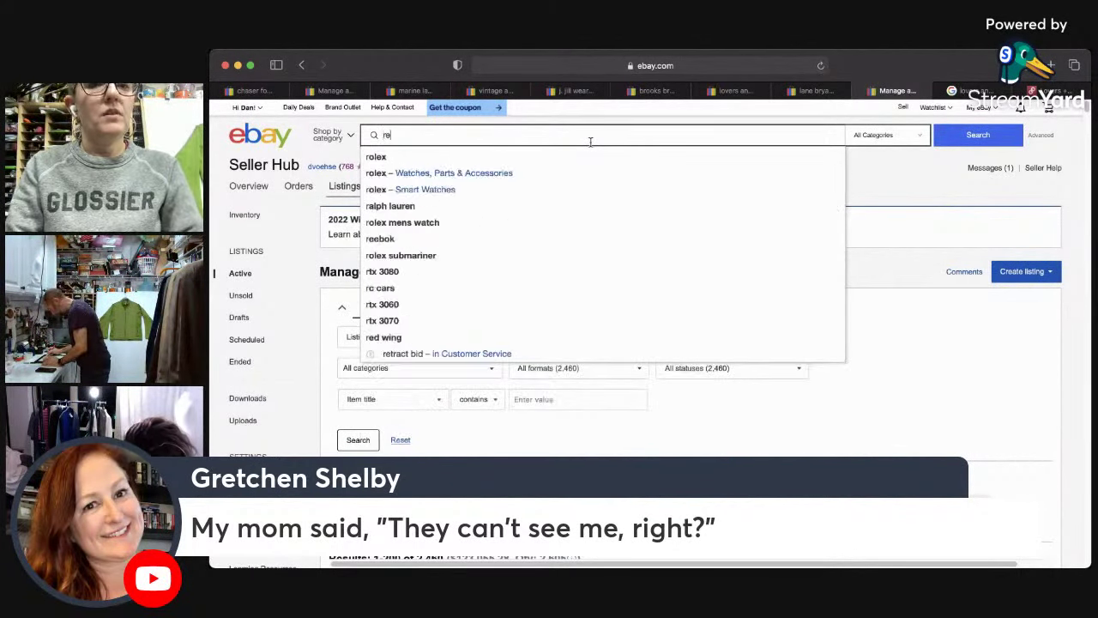
type("i ful")
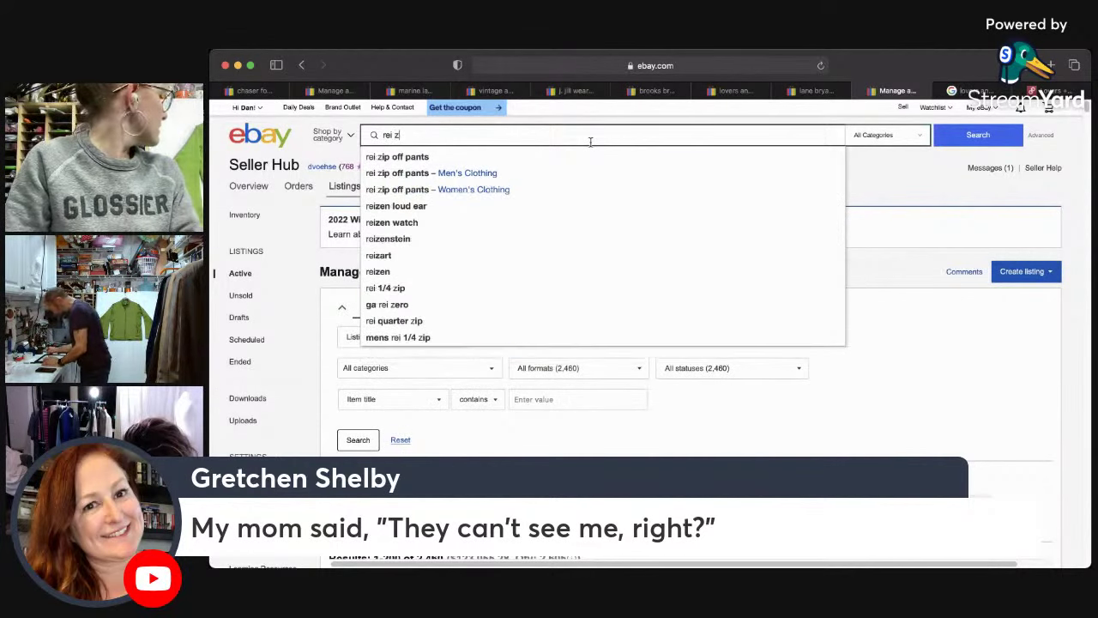
type("l zip ")
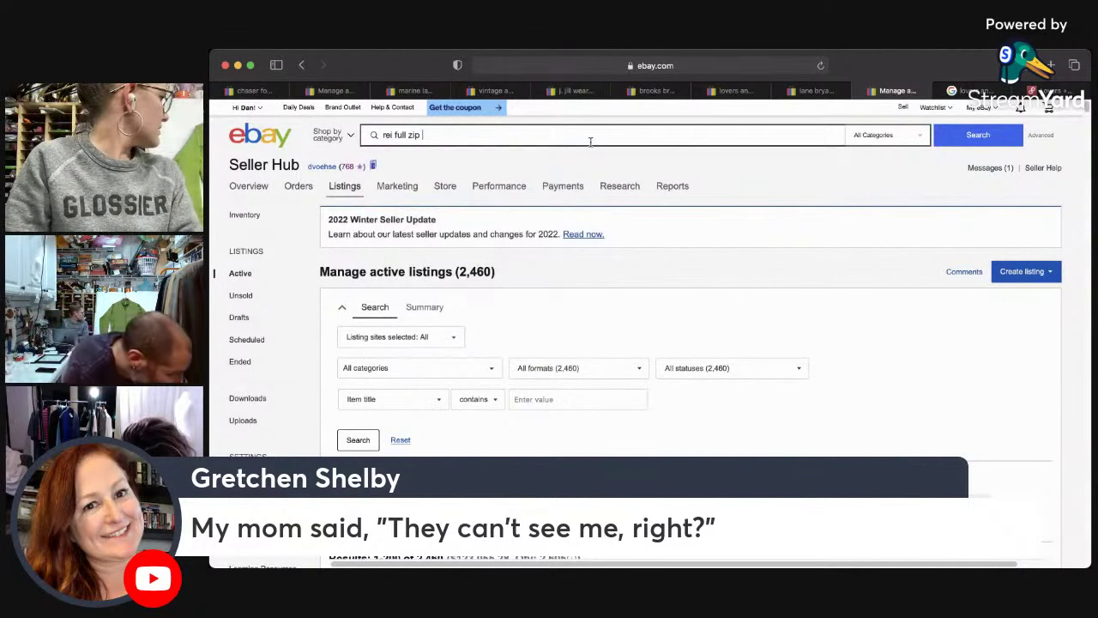
type("jacket ")
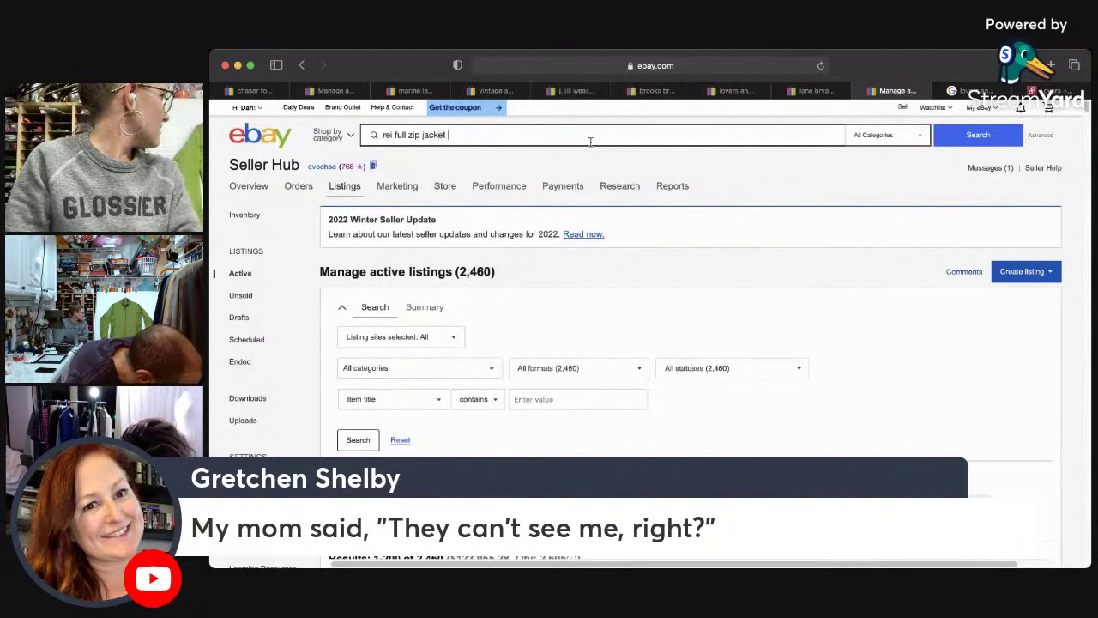
type("green")
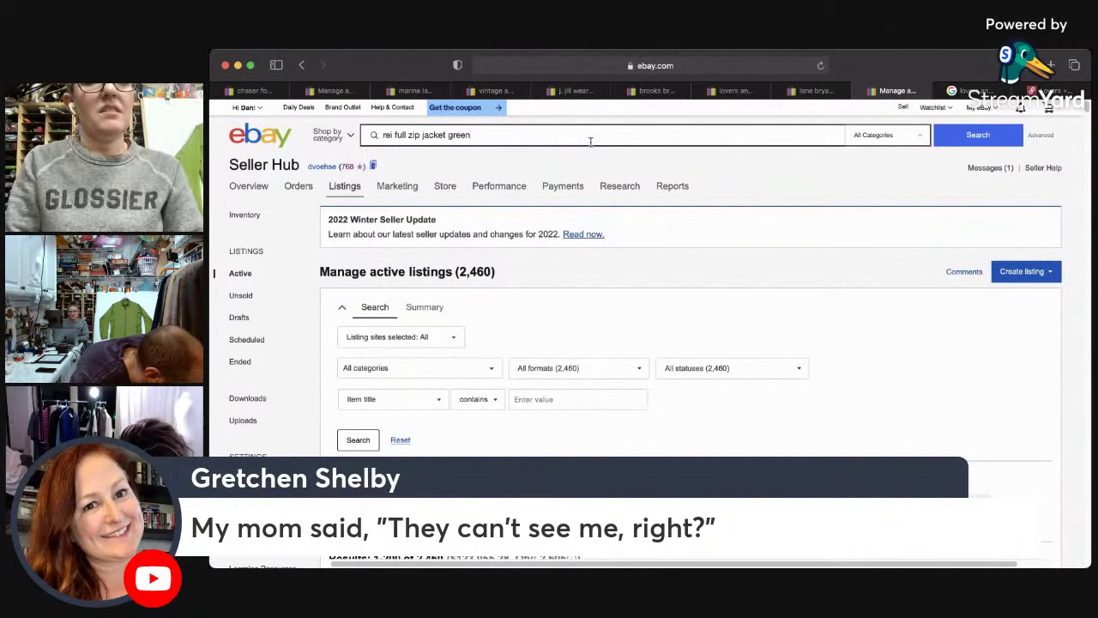
key("Return")
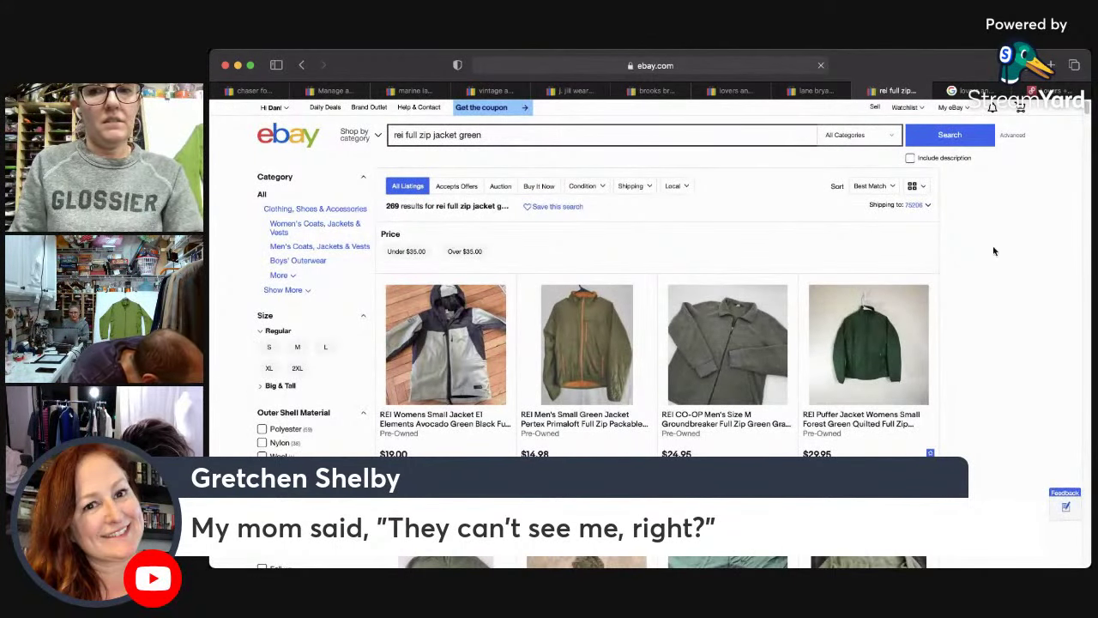
Step: Look through the green REI full-zip jacket results for a match, comparing styles and asking prices
scroll(1079, 129, "down", 3)
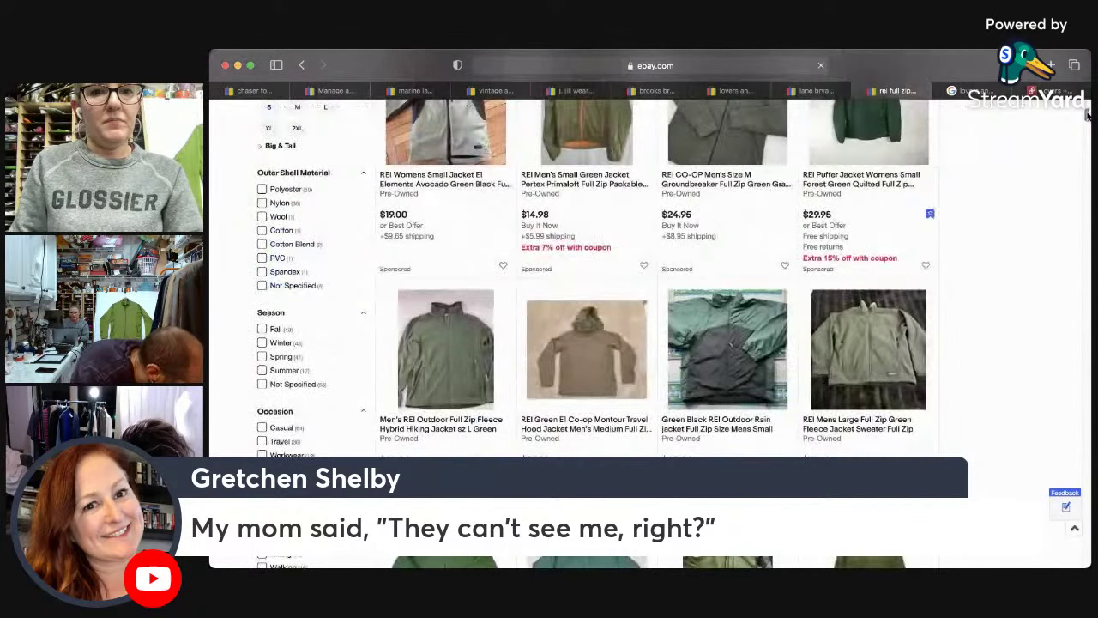
scroll(1084, 127, "down", 5)
scroll(1086, 127, "down", 1)
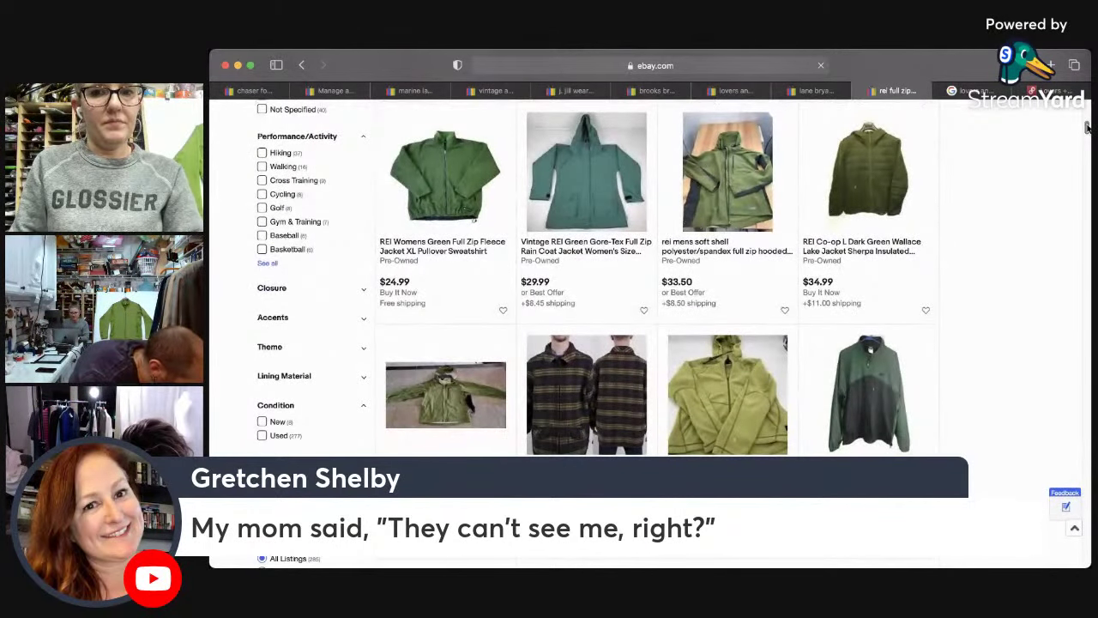
scroll(1086, 127, "down", 1)
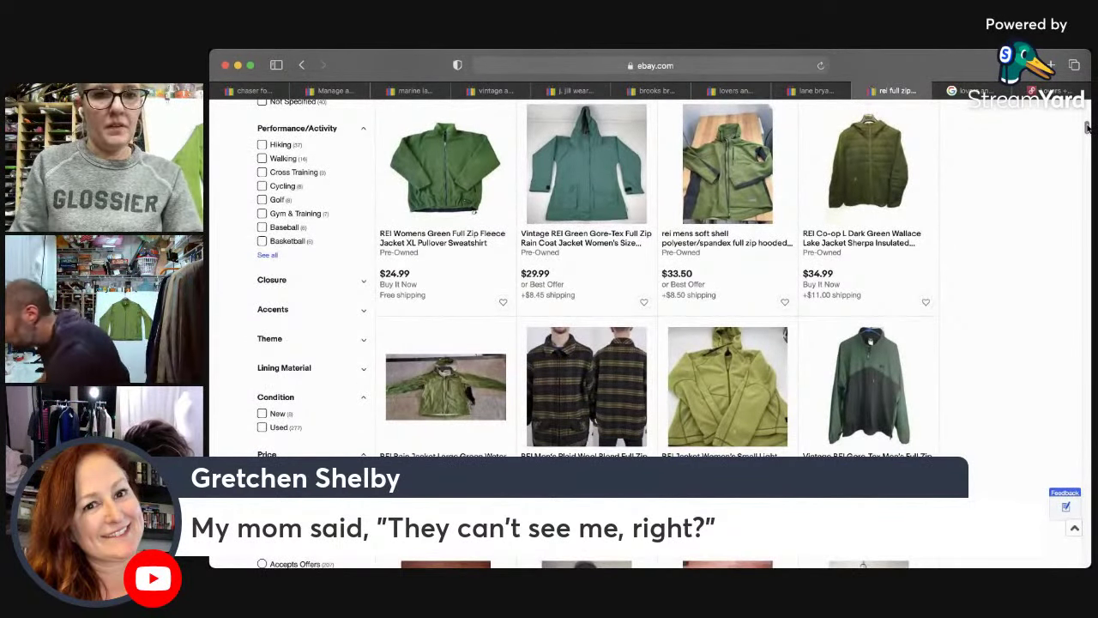
scroll(1086, 127, "down", 2)
scroll(1086, 129, "down", 5)
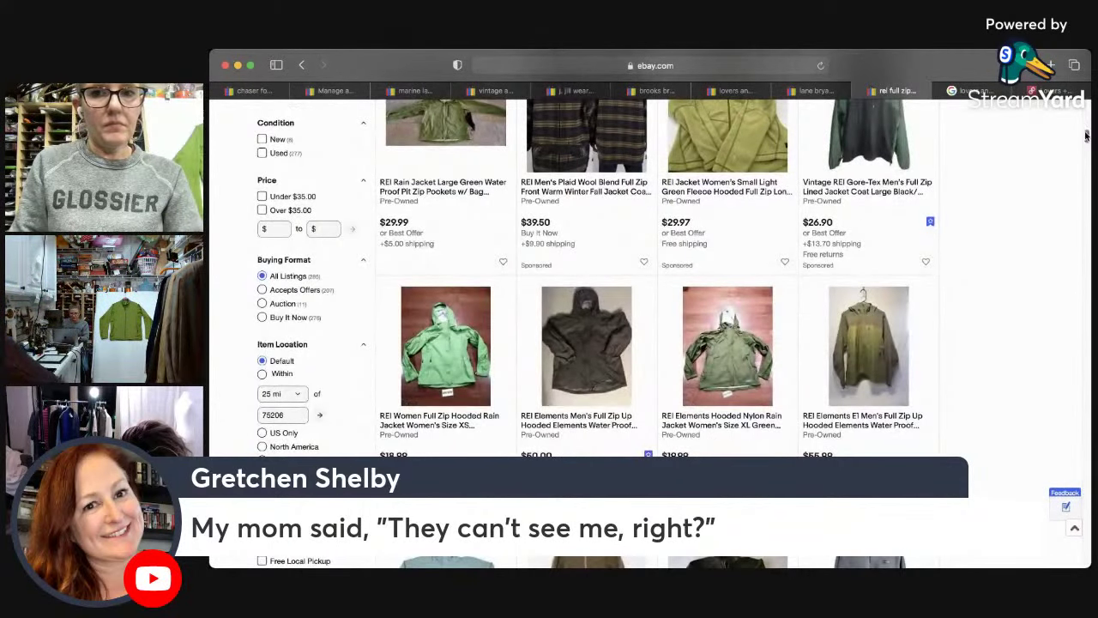
scroll(1086, 136, "down", 12)
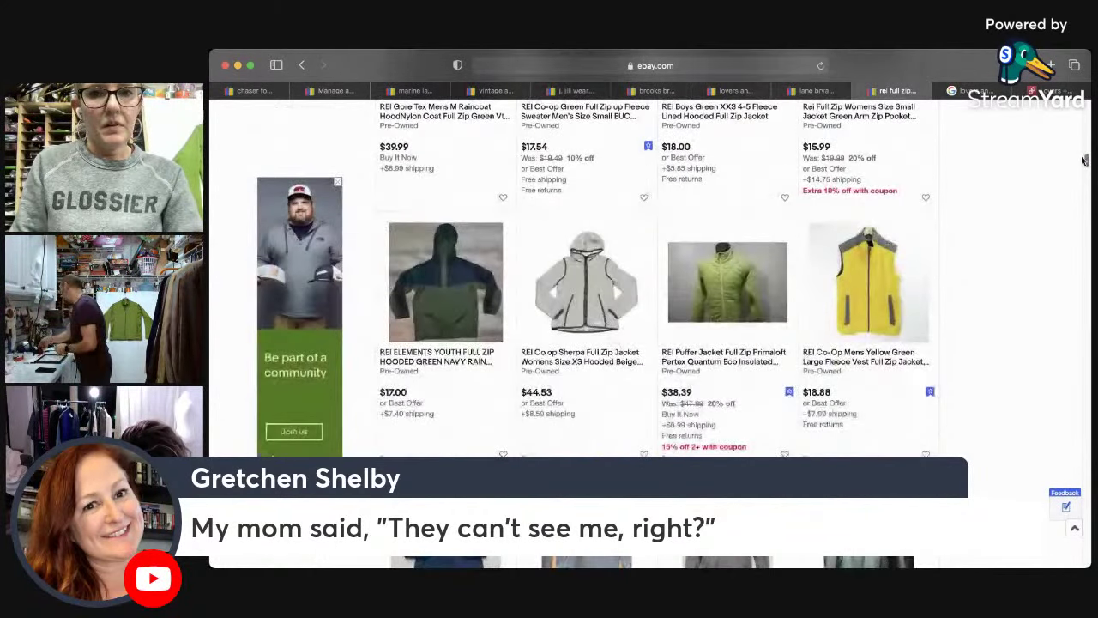
scroll(1084, 160, "down", 10)
scroll(1082, 190, "down", 5)
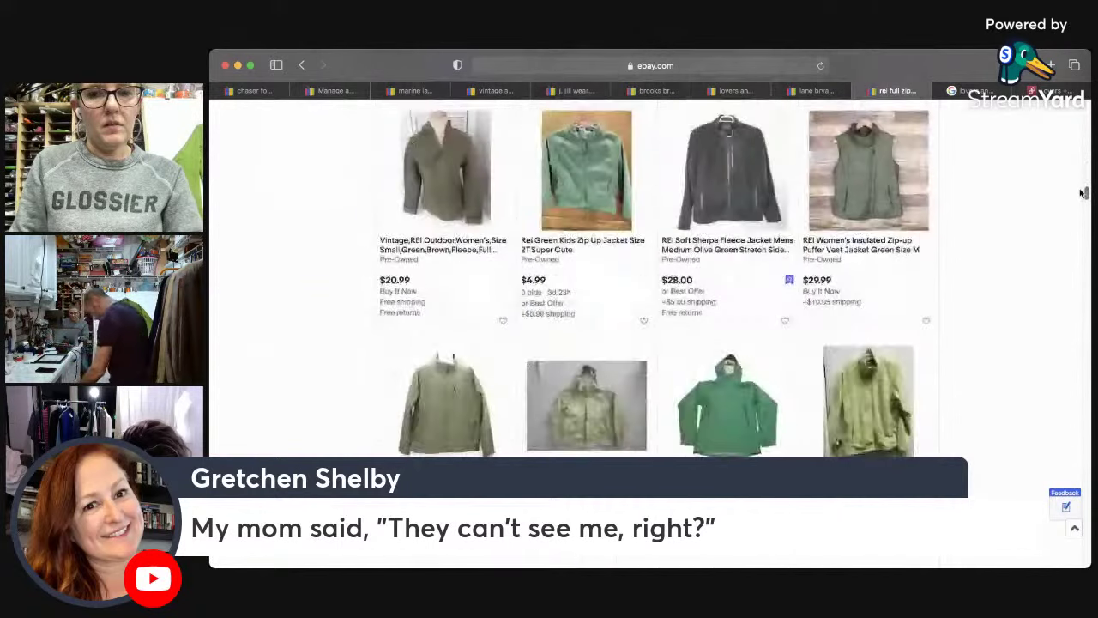
scroll(1083, 193, "down", 5)
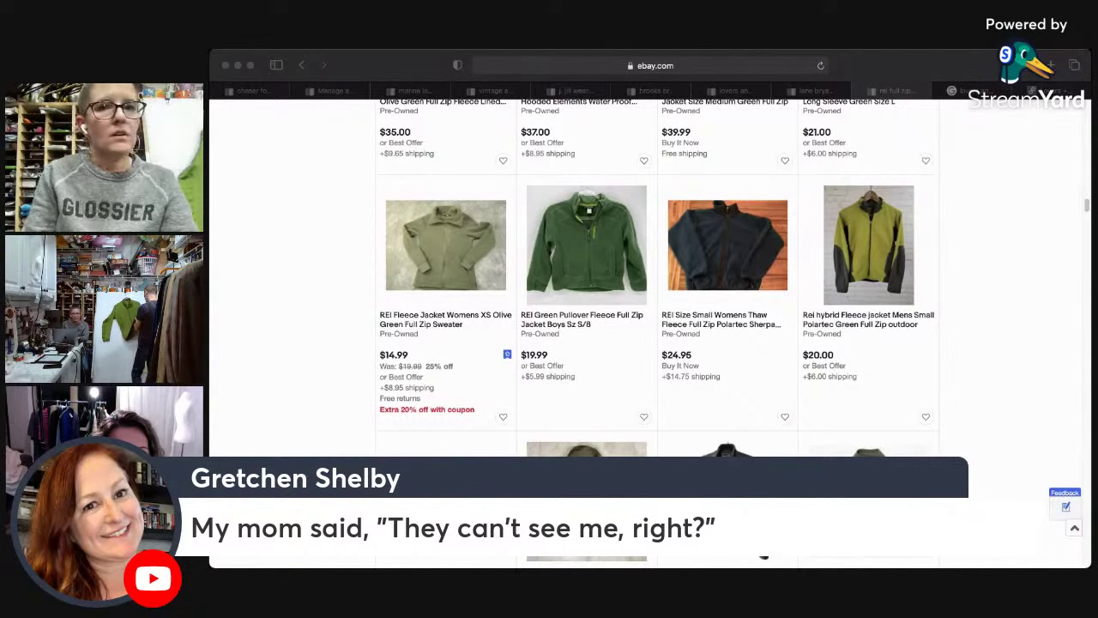
left_click(989, 274)
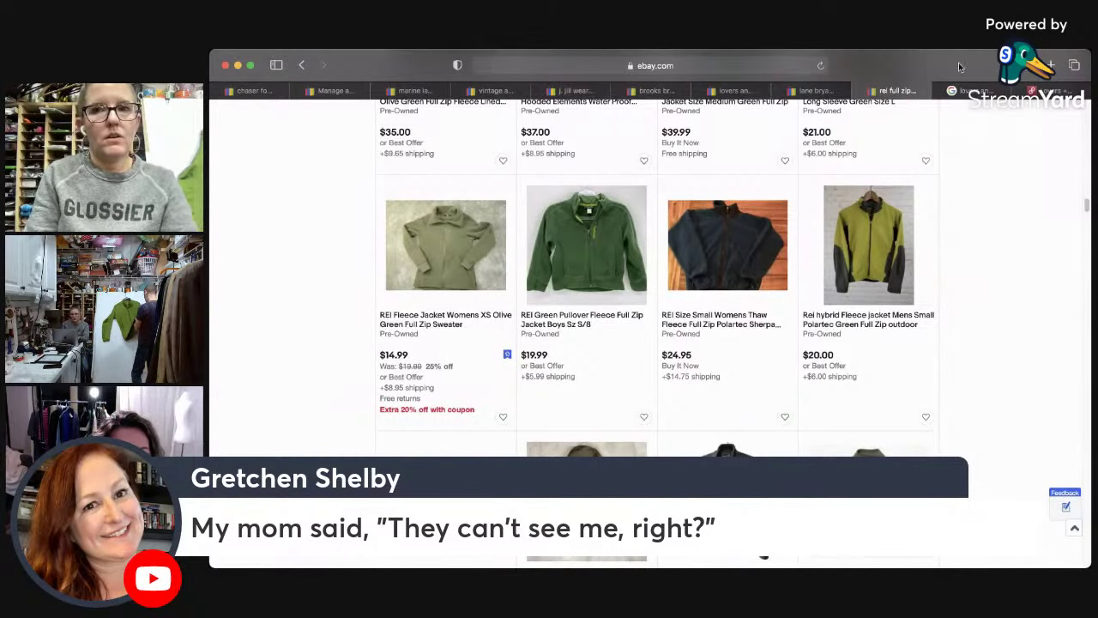
Step: Refine the jacket search by adding the number 835037 to the existing search words
scroll(1085, 207, "up", 5)
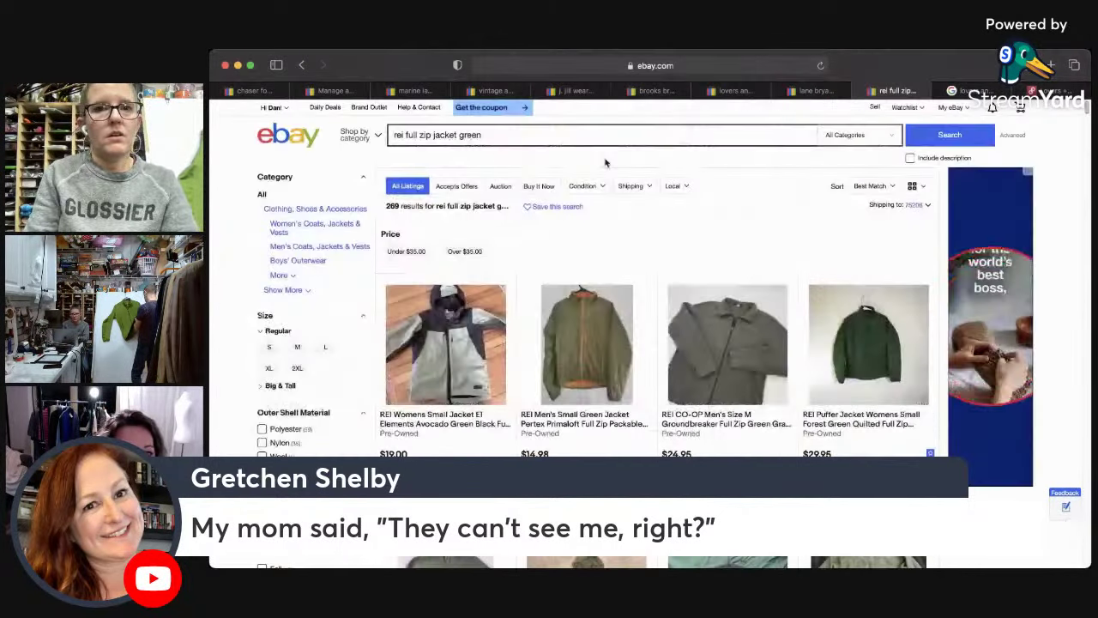
left_click(571, 133)
type("835")
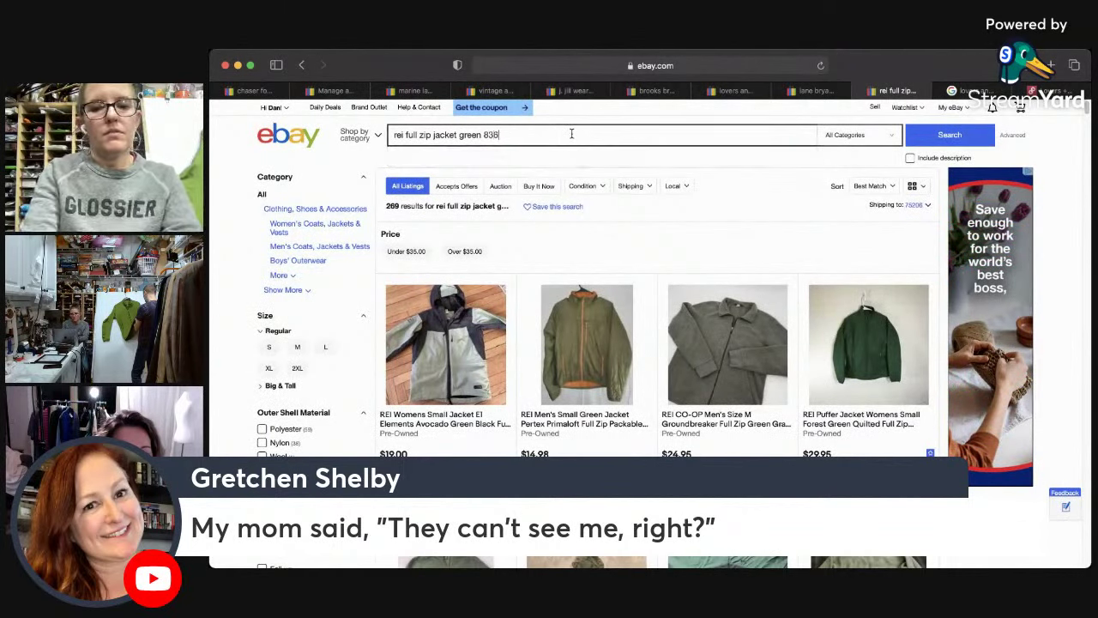
type("0")
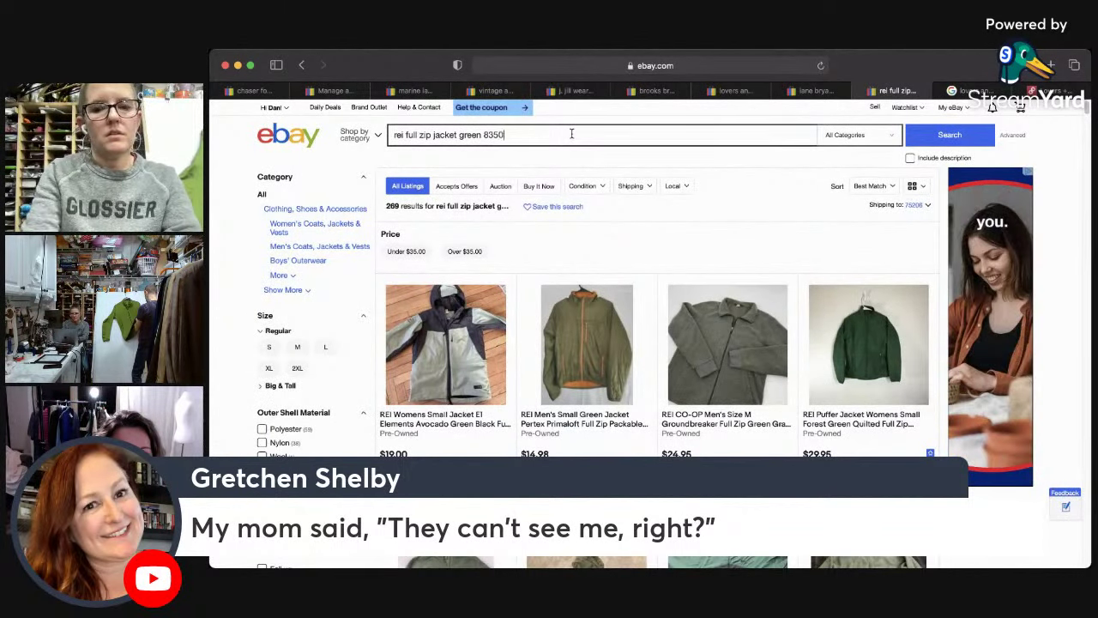
type("37")
key("Return")
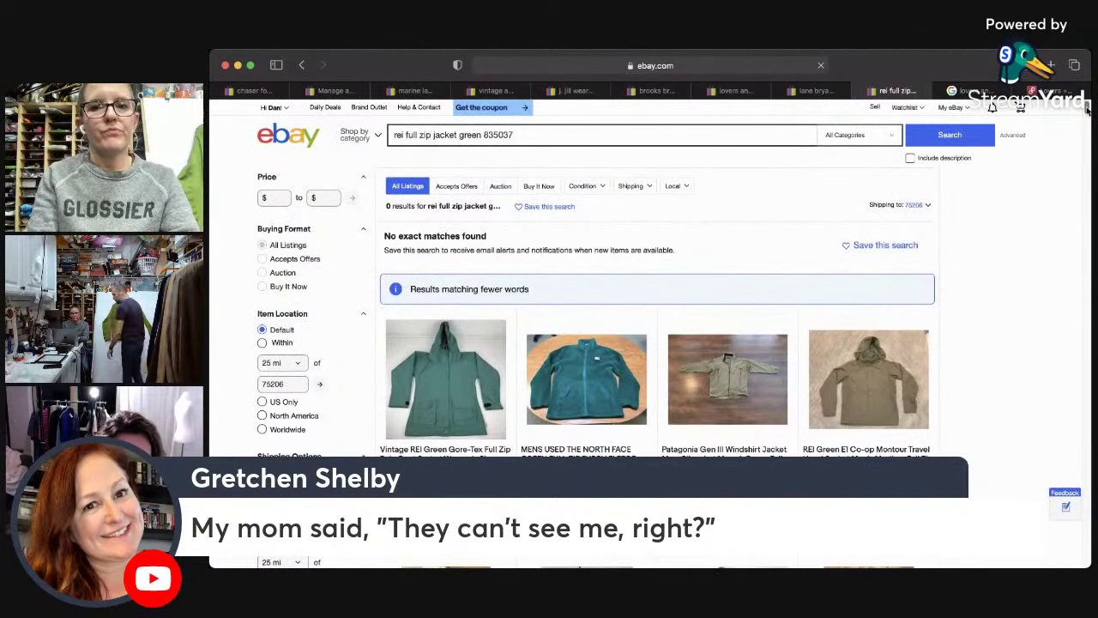
Step: Examine the results matching fewer words for a similar green REI jacket and its price
scroll(1087, 114, "down", 4)
scroll(1087, 120, "down", 10)
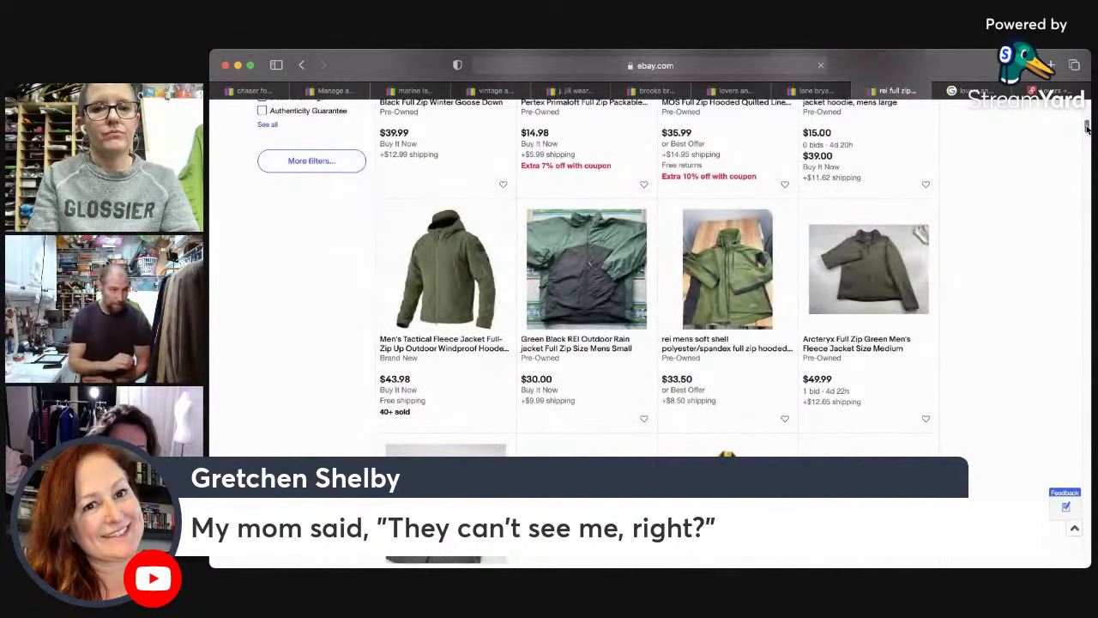
scroll(1087, 129, "down", 7)
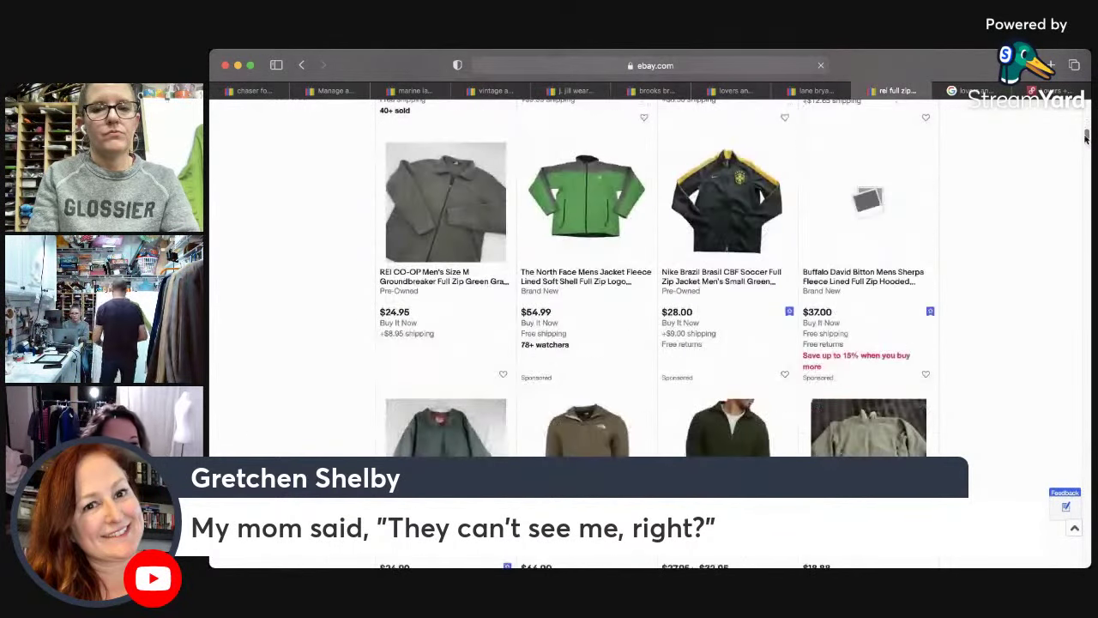
scroll(1085, 138, "down", 12)
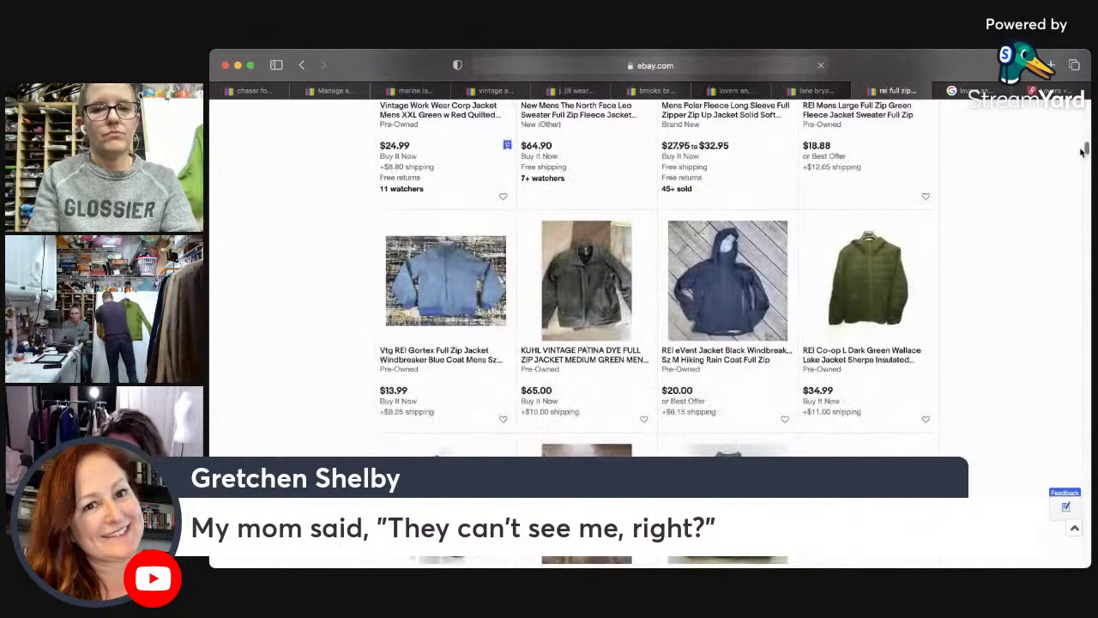
scroll(1079, 163, "down", 10)
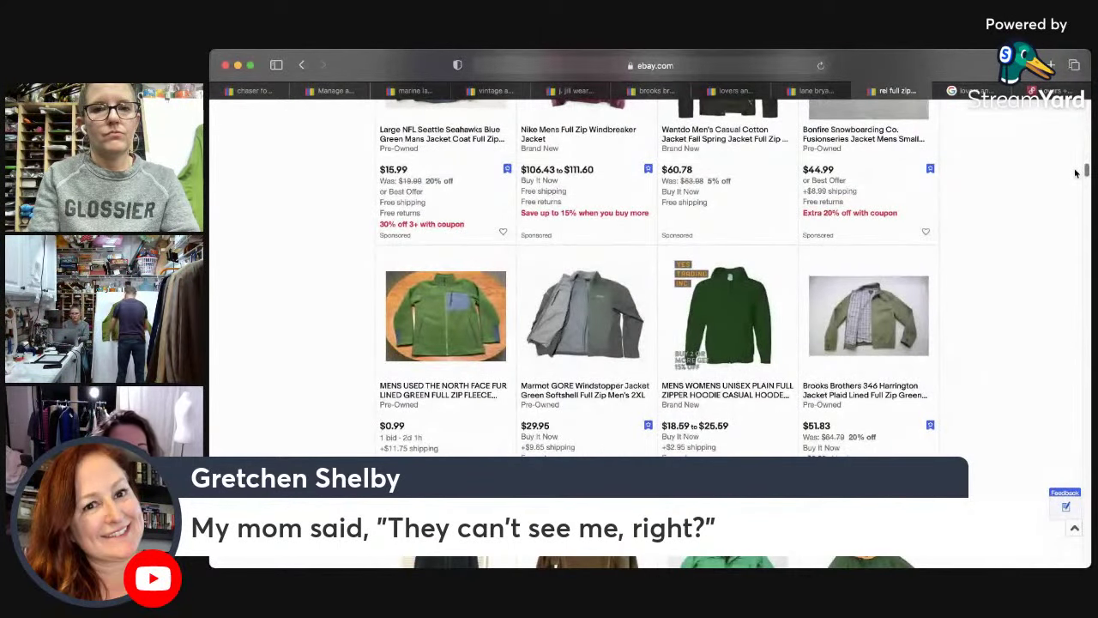
scroll(1075, 180, "down", 10)
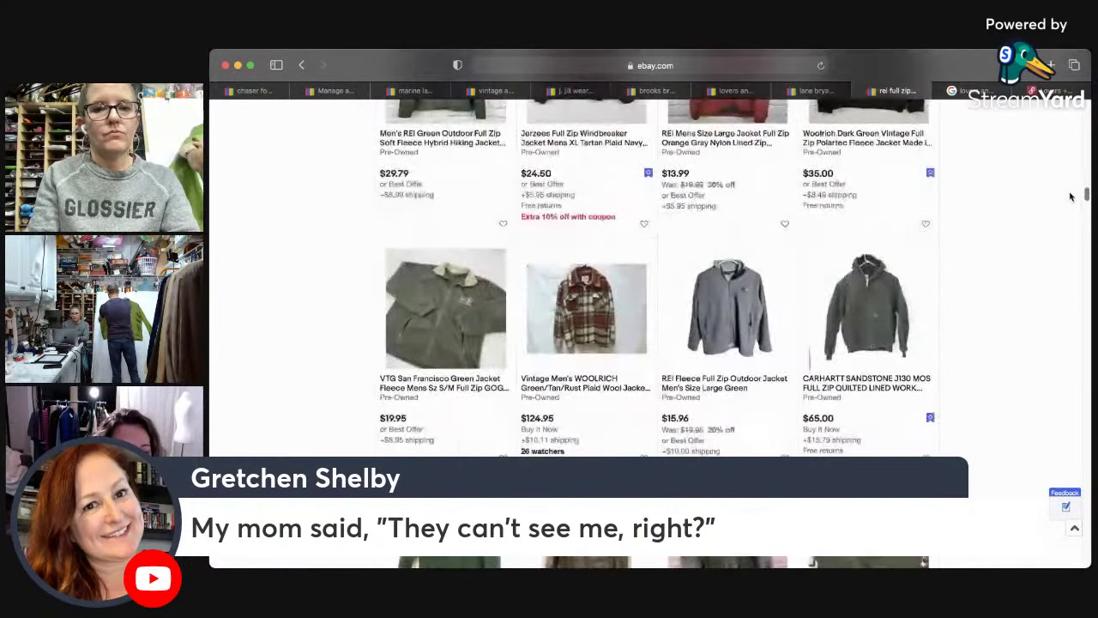
scroll(1068, 202, "down", 3)
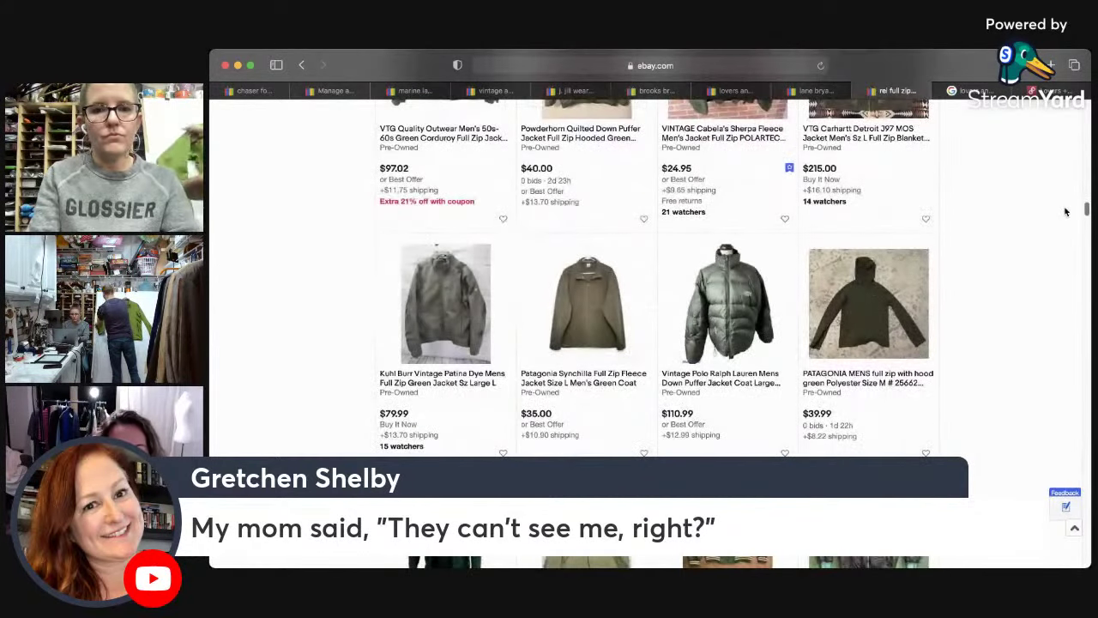
Step: Copy the whole search phrase and run it in Google Images in place of the earlier bodysuit search
scroll(1069, 201, "up", 20)
left_click(688, 130)
key("super+c")
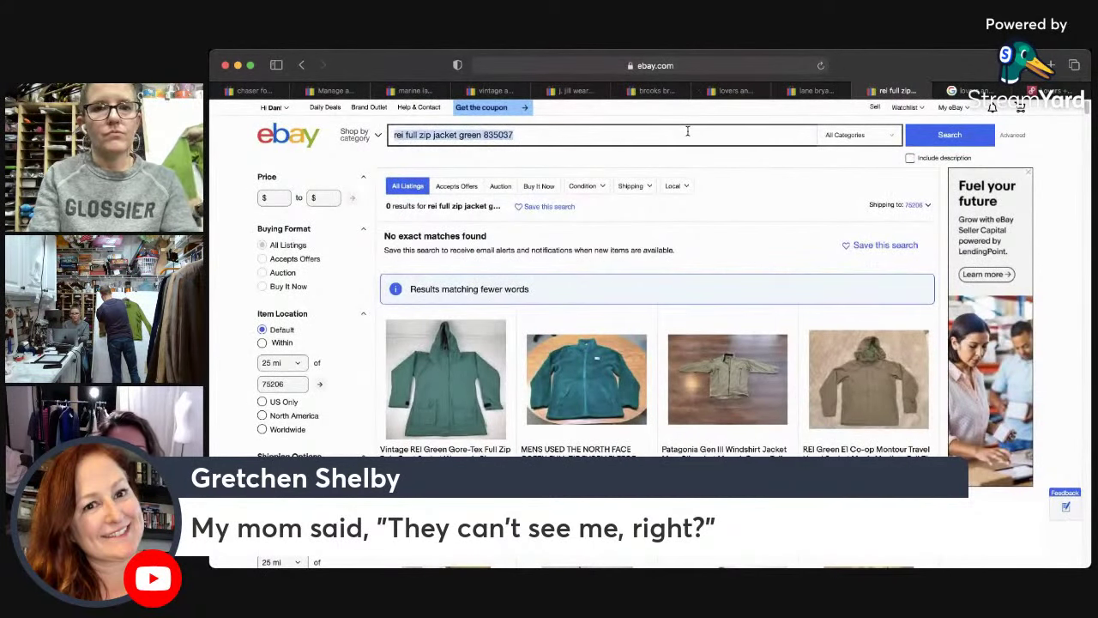
left_click(969, 90)
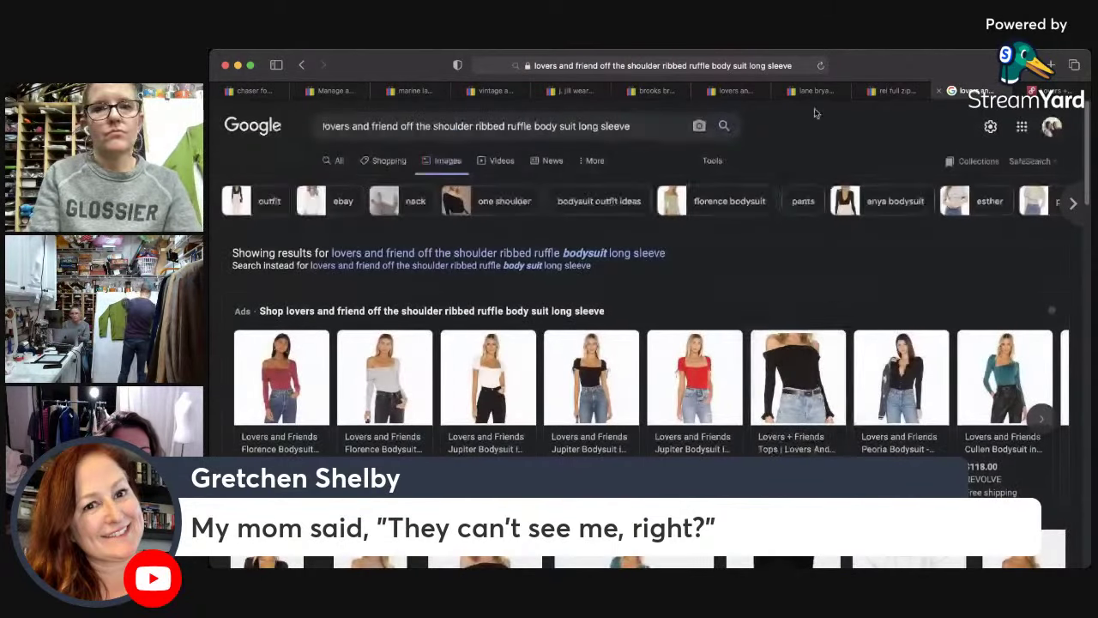
triple_click(657, 125)
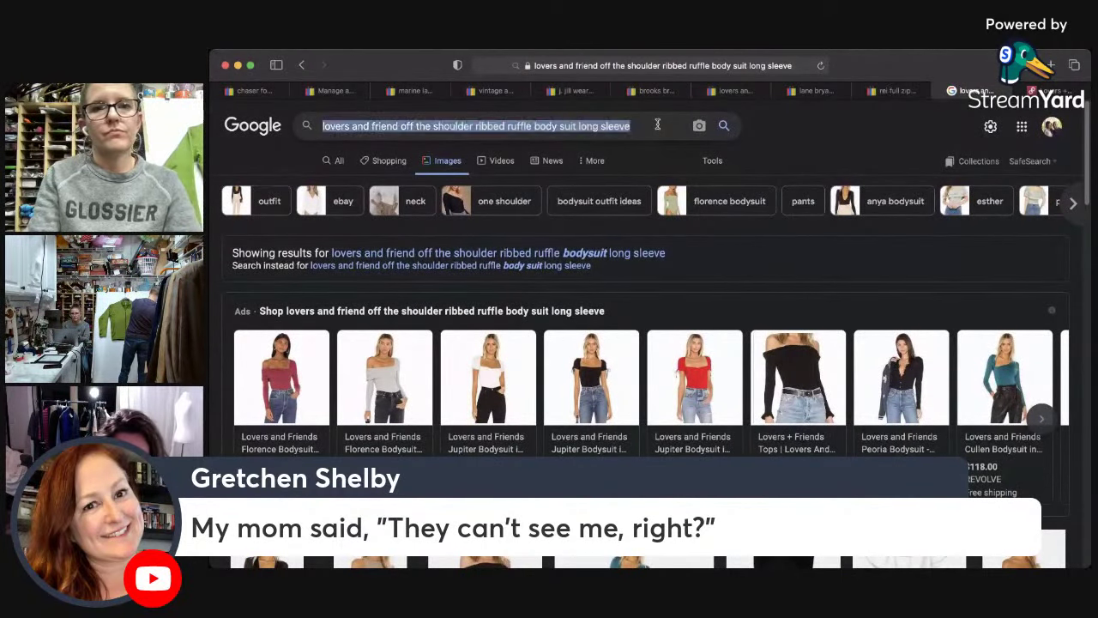
key("super+v")
key("Return")
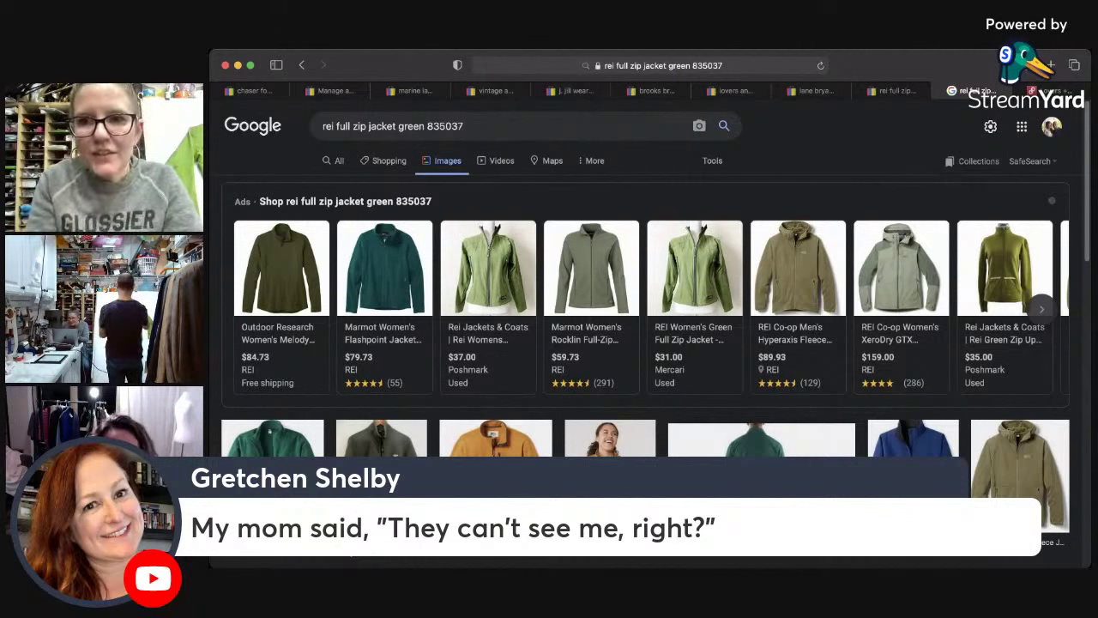
Step: Examine the image results and shopping ads for a jacket matching the green REI full-zip
scroll(1075, 257, "down", 5)
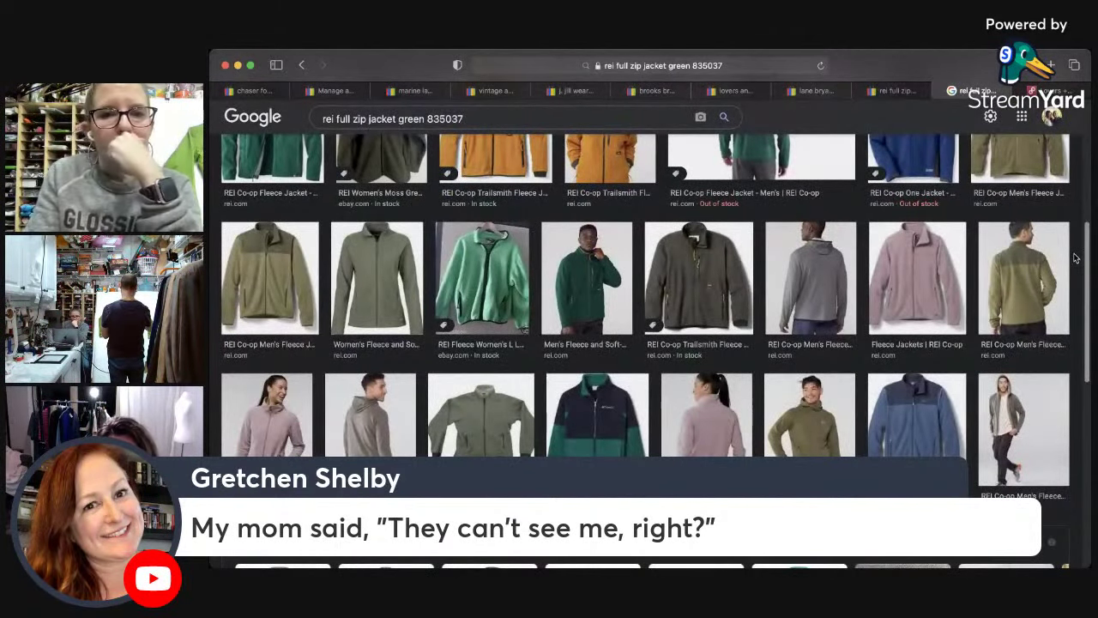
scroll(1064, 290, "down", 2)
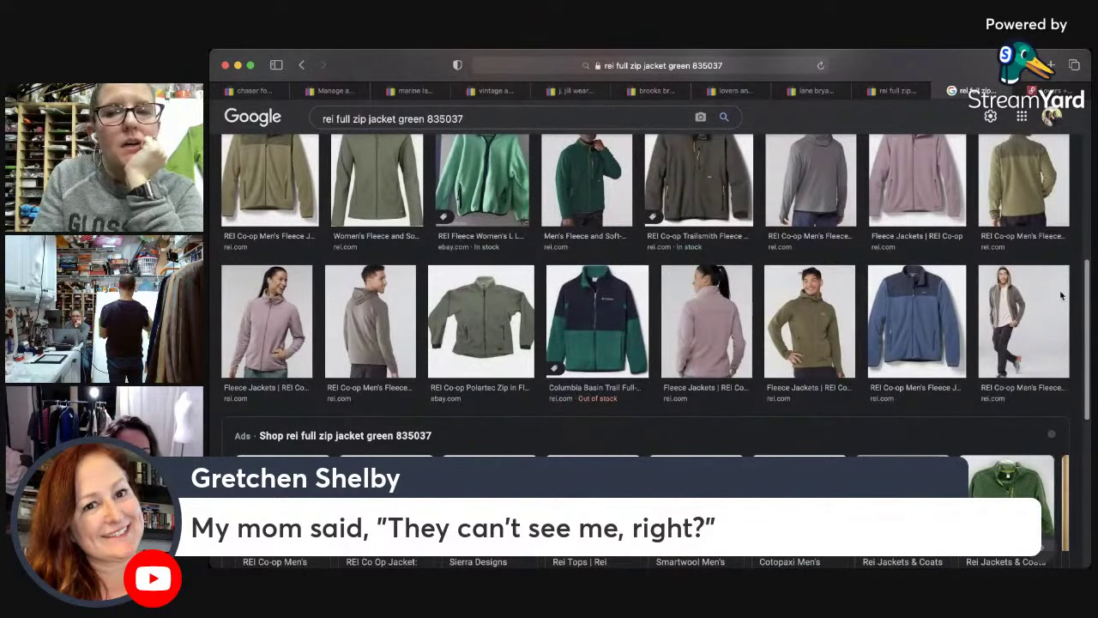
scroll(1061, 299, "down", 1)
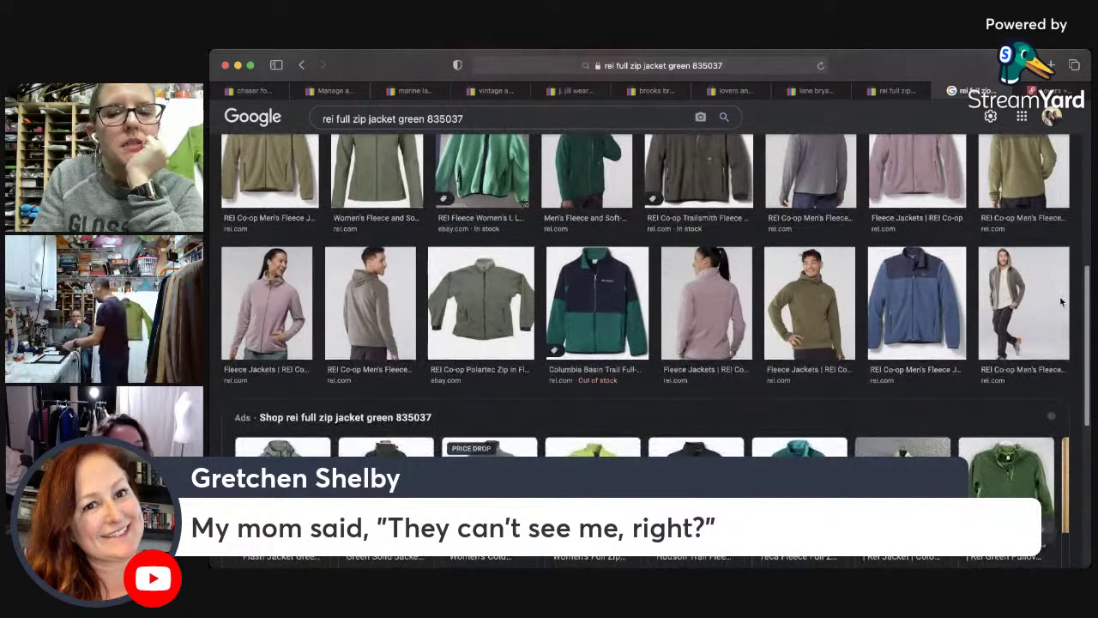
scroll(1061, 300, "down", 4)
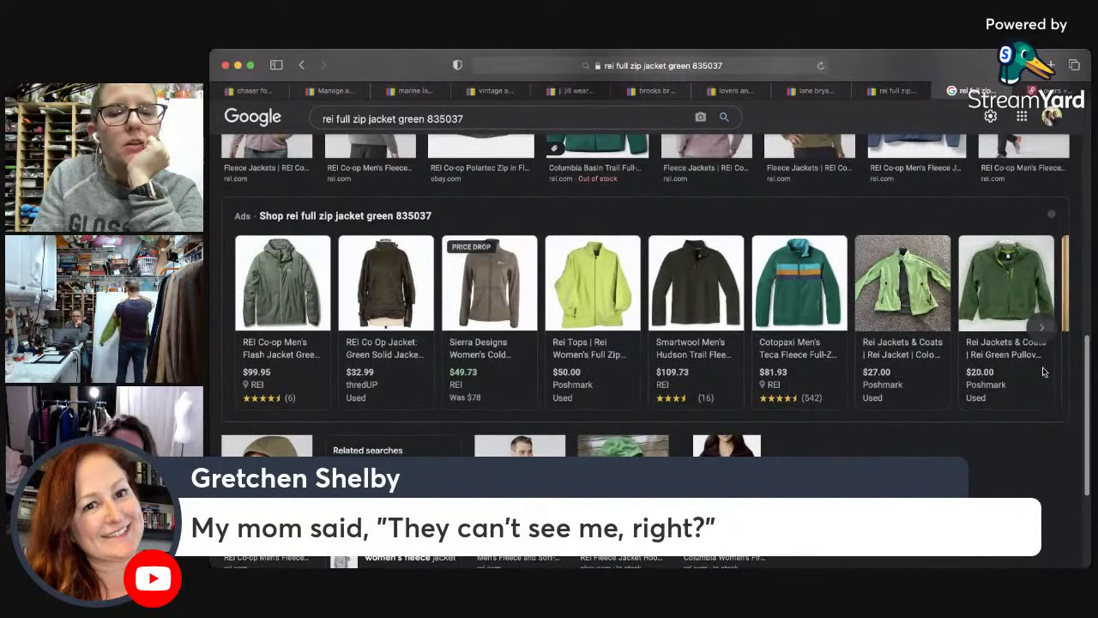
scroll(1042, 382, "down", 1)
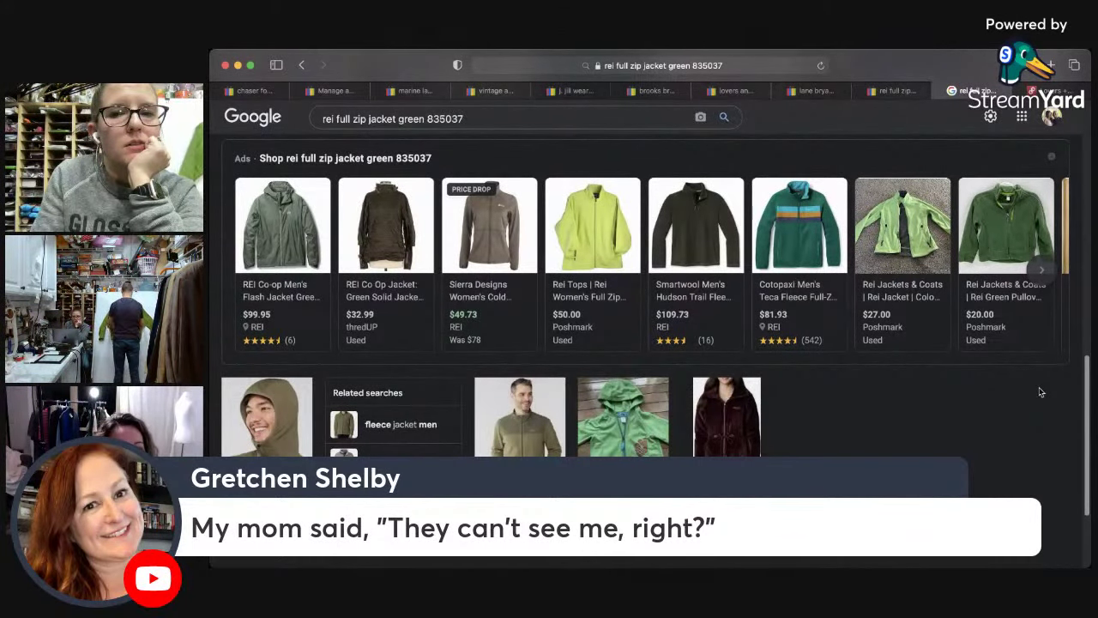
scroll(1040, 392, "up", 2)
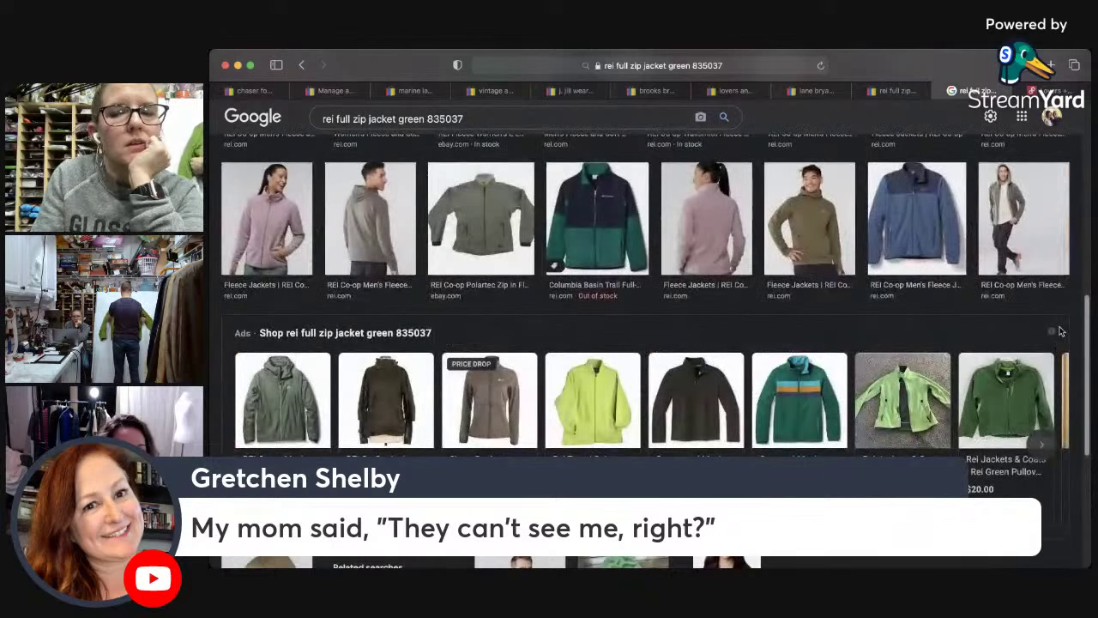
Step: Compare the remaining image results and the leading shopping ads with the green REI full-zip jacket
scroll(1060, 331, "up", 2)
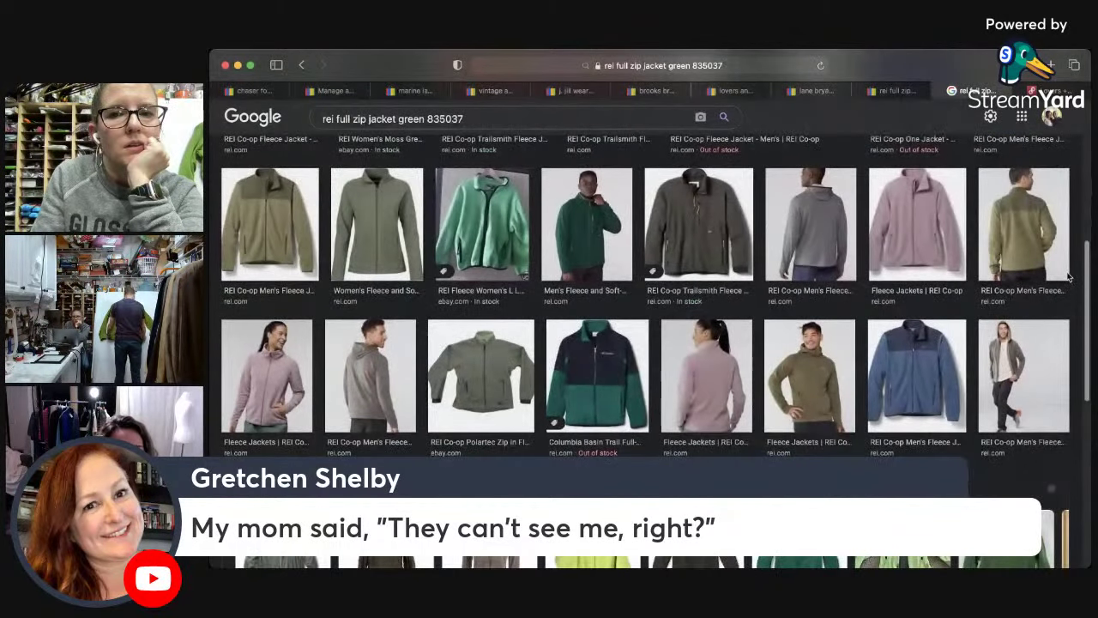
scroll(1069, 277, "up", 3)
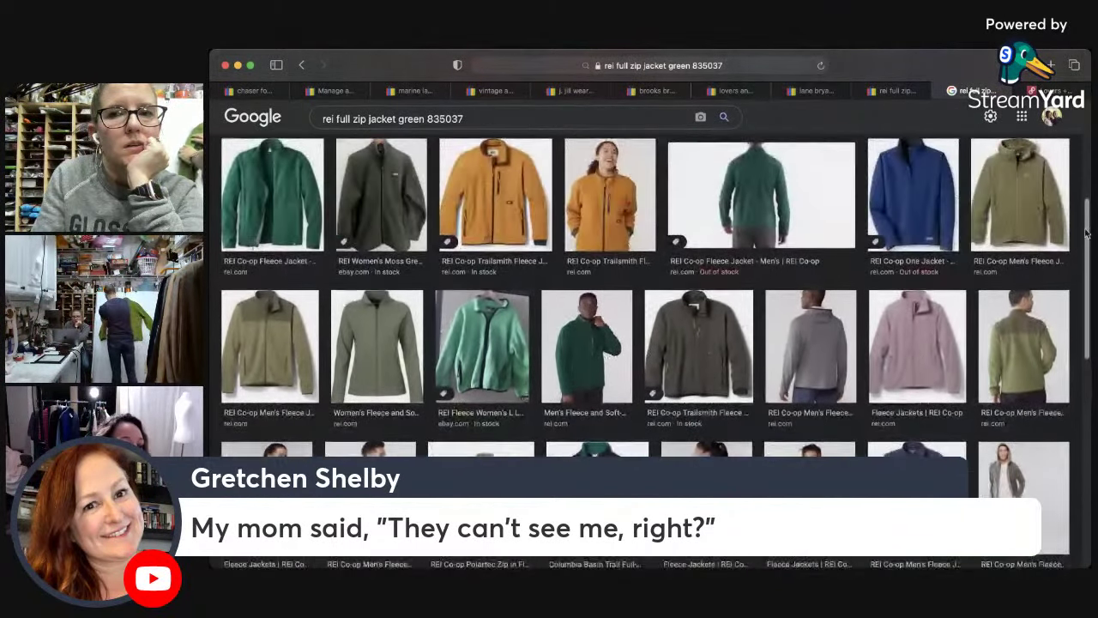
scroll(643, 300, "up", 3)
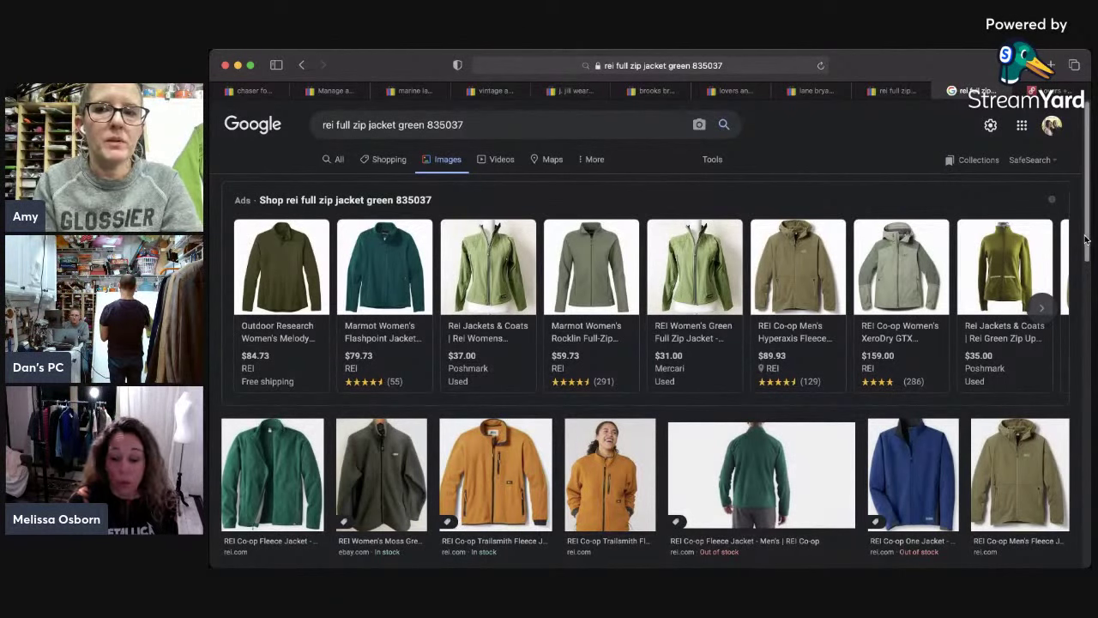
scroll(1076, 249, "down", 4)
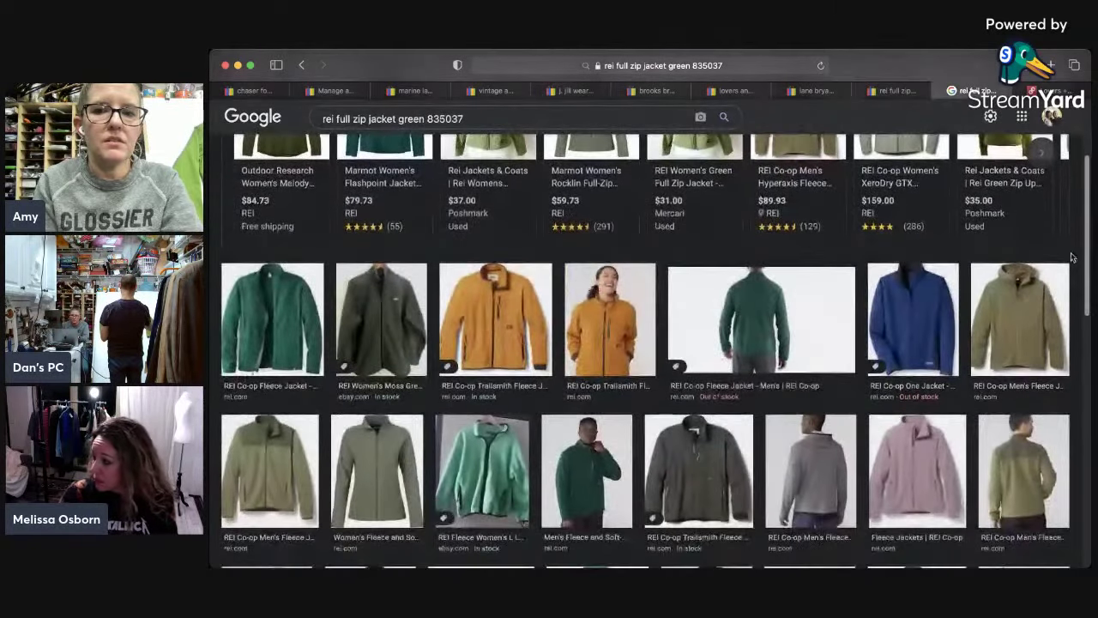
scroll(1071, 258, "down", 3)
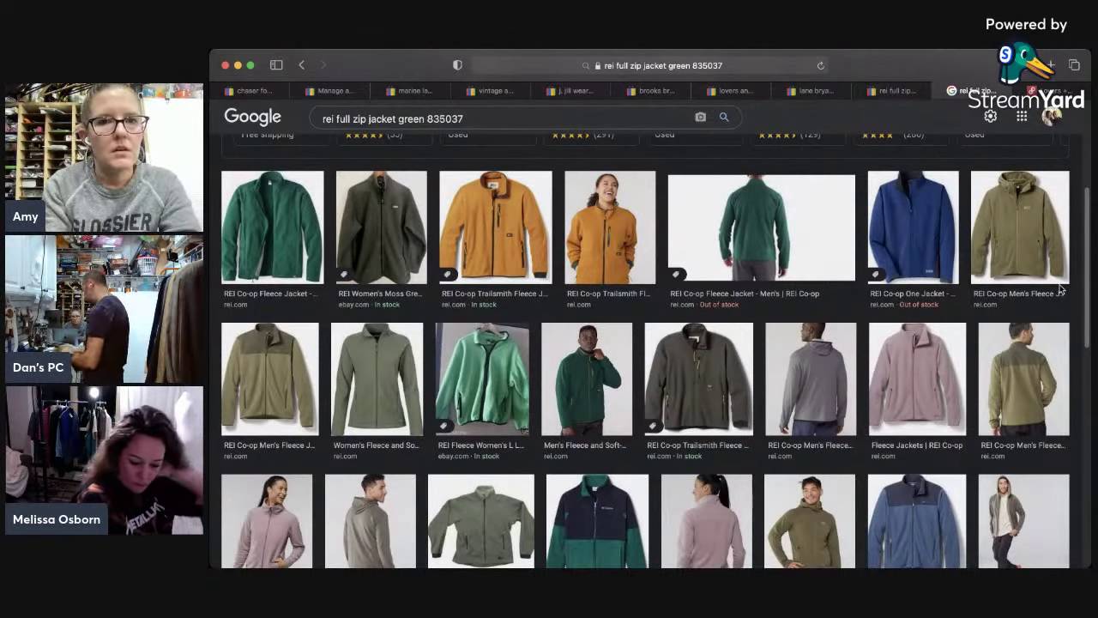
Step: Put the number 835037 in quotation marks within the image search phrase and run the search again
left_click(546, 117)
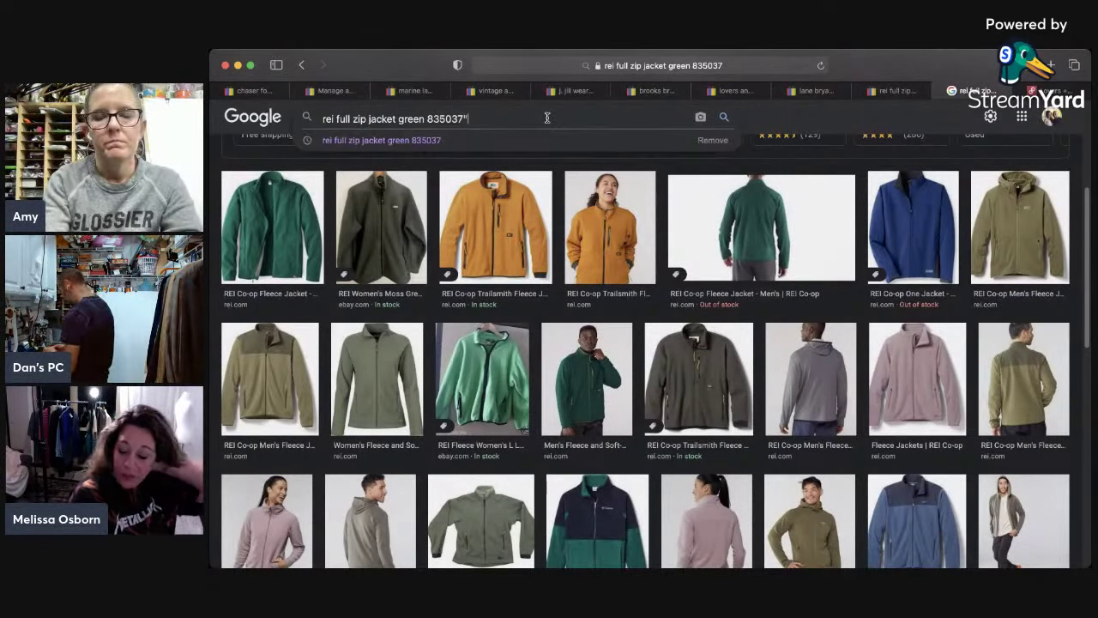
key("Escape")
type("\"")
key("Left")
key("Left")
key("Left")
key("Left")
key("Left")
key("Left")
key("Left")
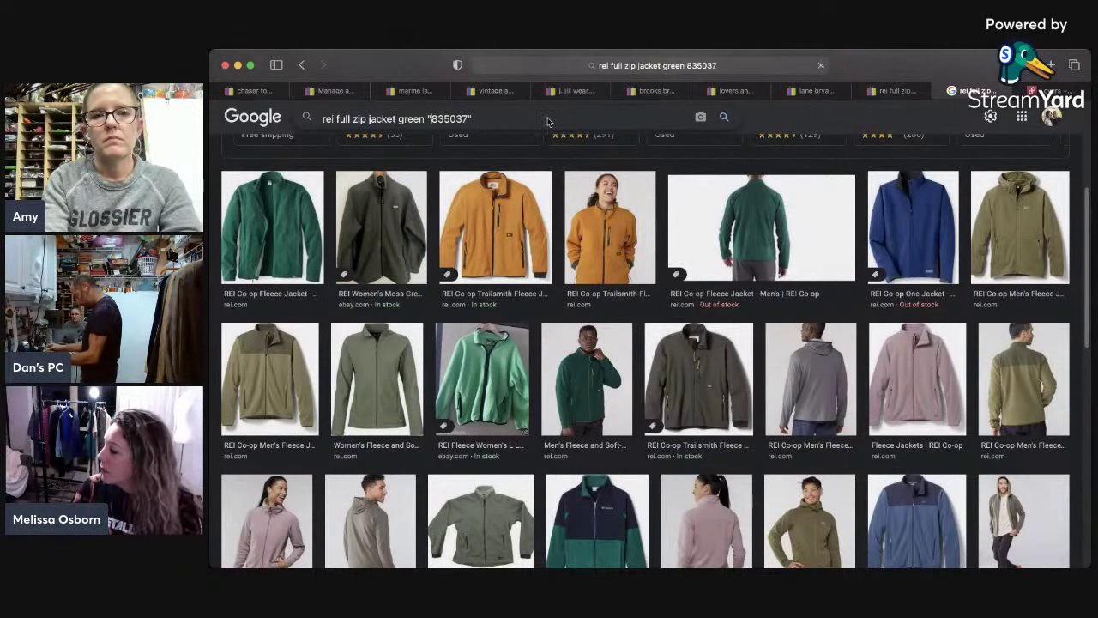
type("\"")
key("Return")
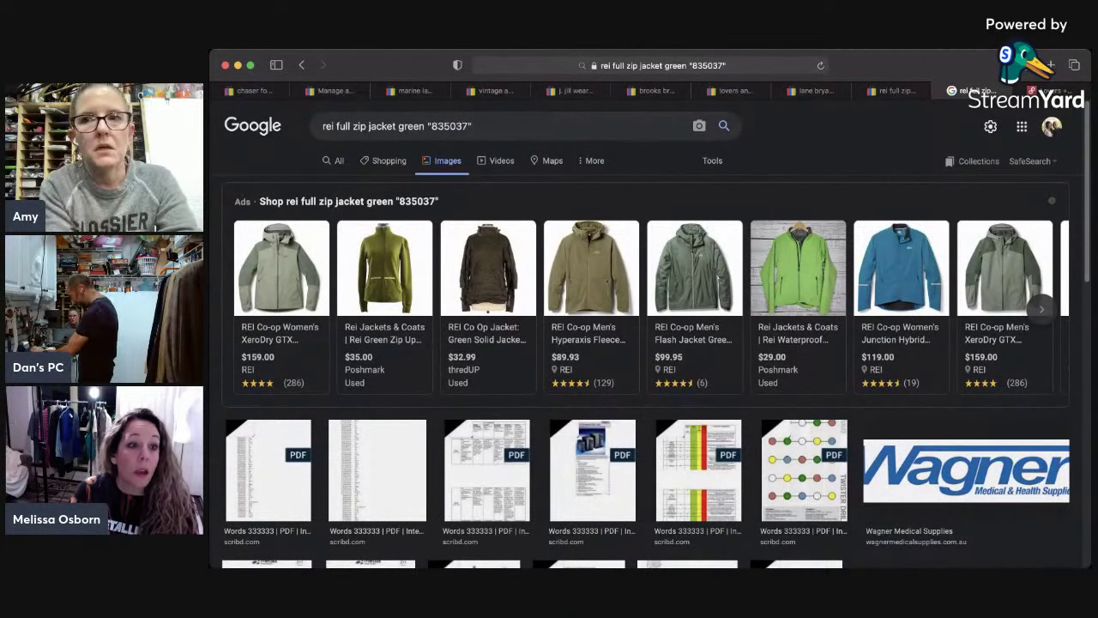
Step: Browse the shopping ads for the quoted search through to the end and open the full shopping results
scroll(647, 343, "down", 5)
scroll(647, 343, "up", 5)
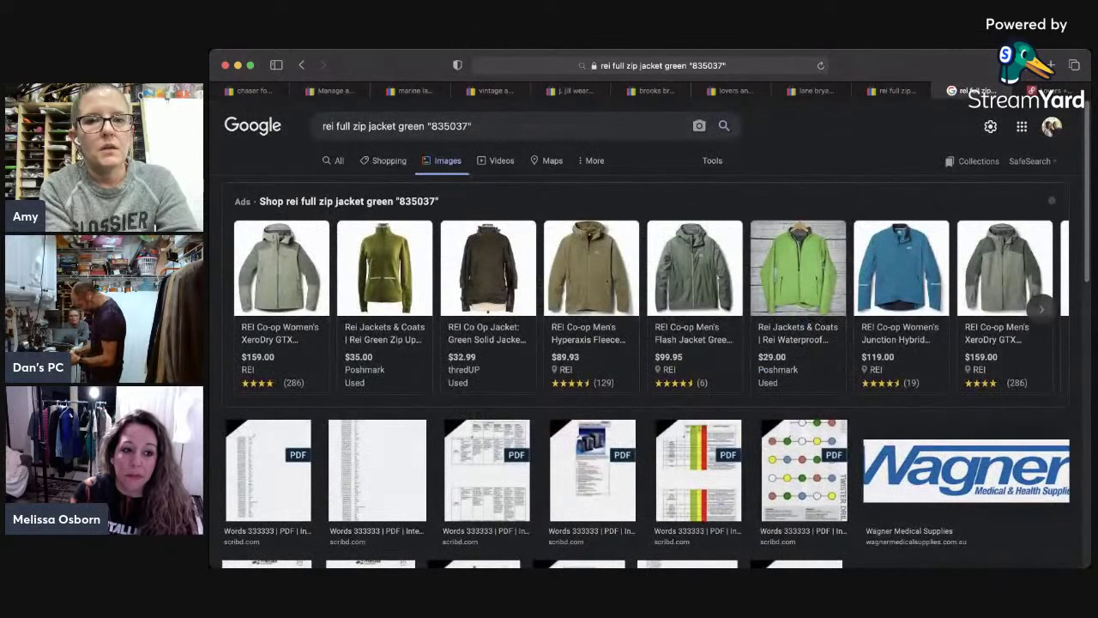
left_click(1044, 321)
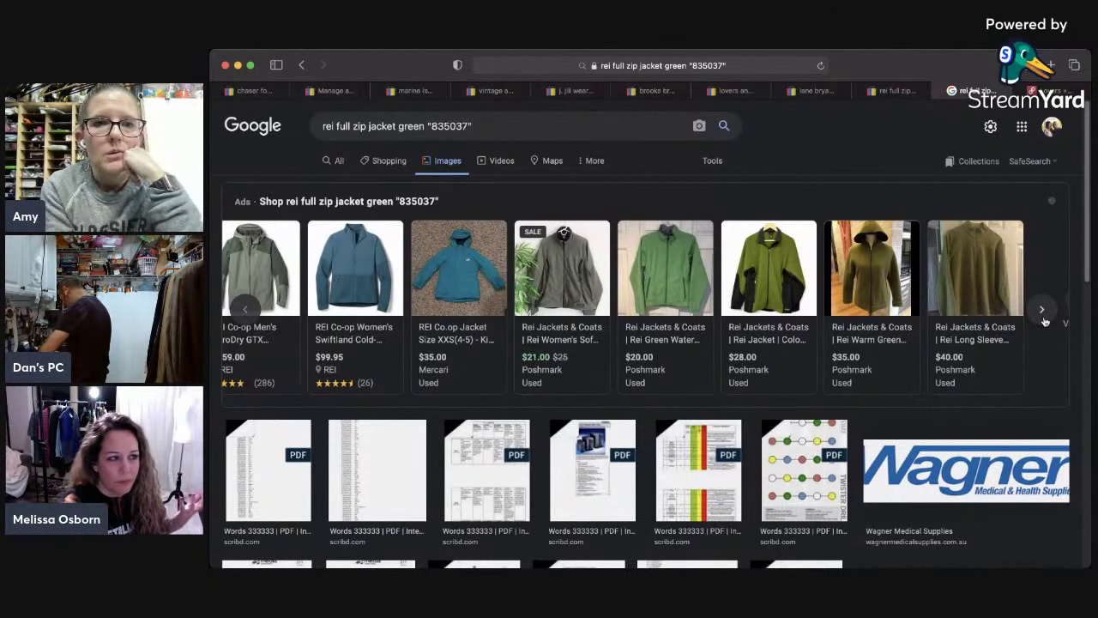
left_click(1044, 320)
left_click(1029, 328)
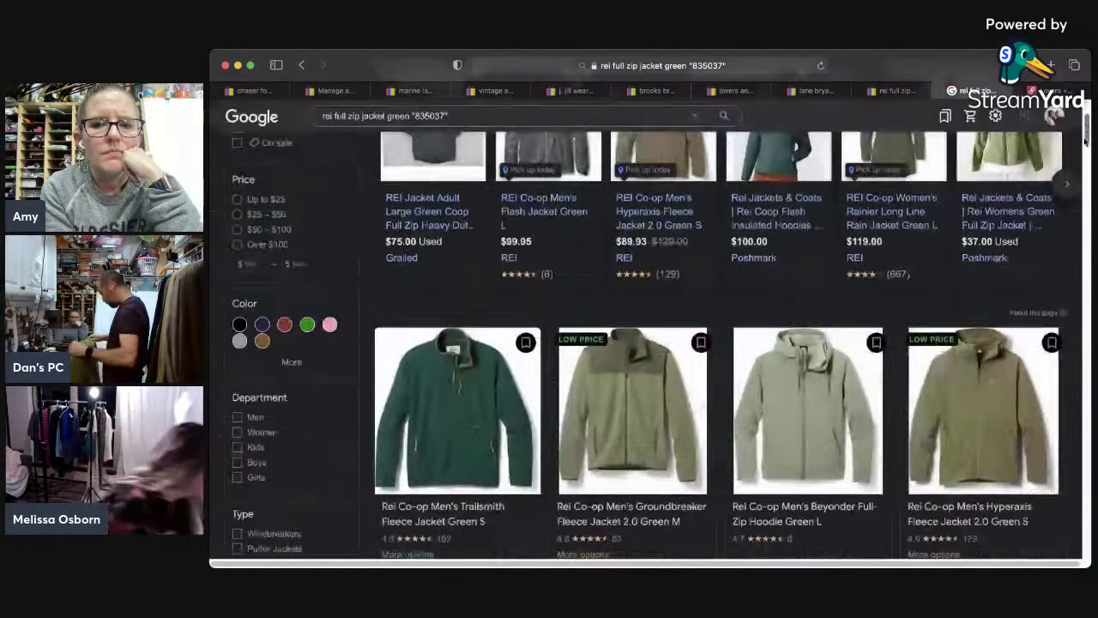
Step: Examine the shopping results for a green REI full-zip jacket matching the item and its price
left_click_drag(1086, 128, 1081, 172)
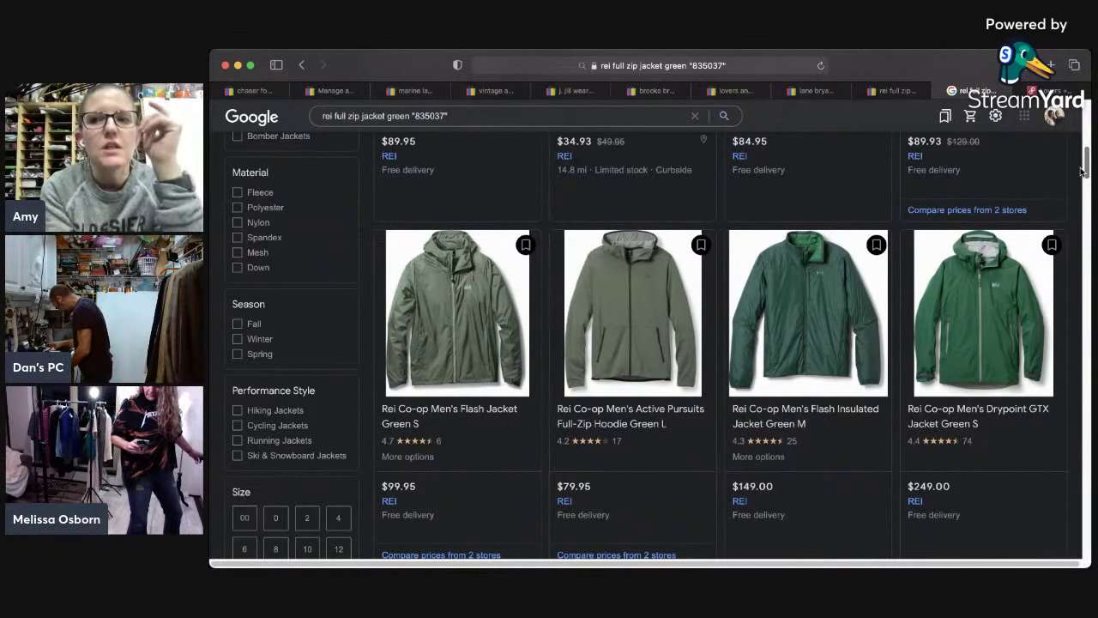
scroll(1080, 172, "up", 5)
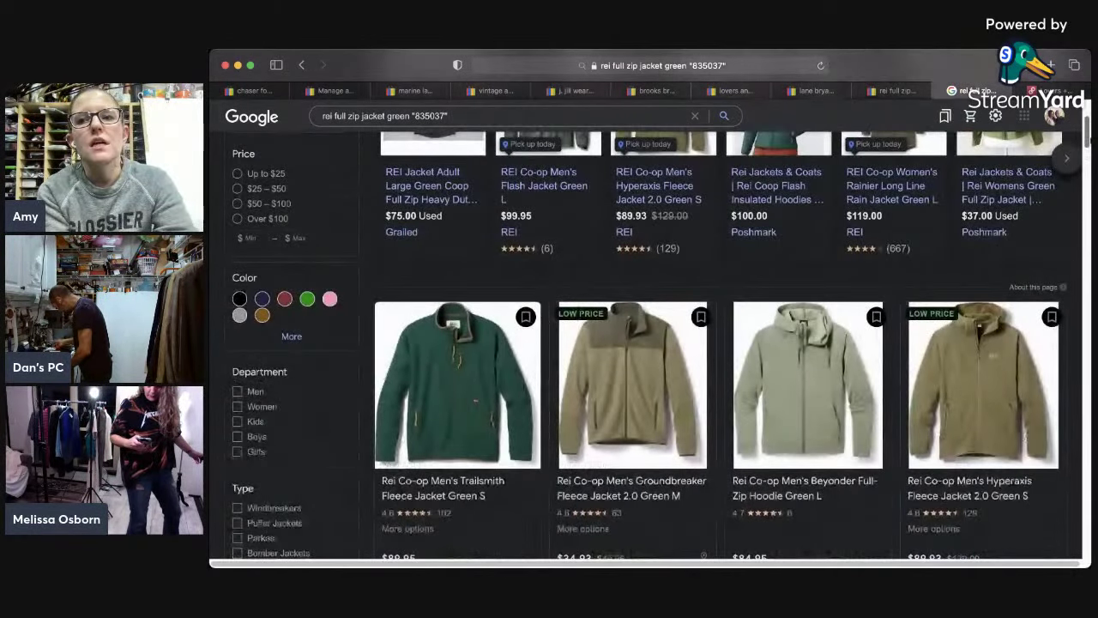
scroll(1081, 171, "up", 3)
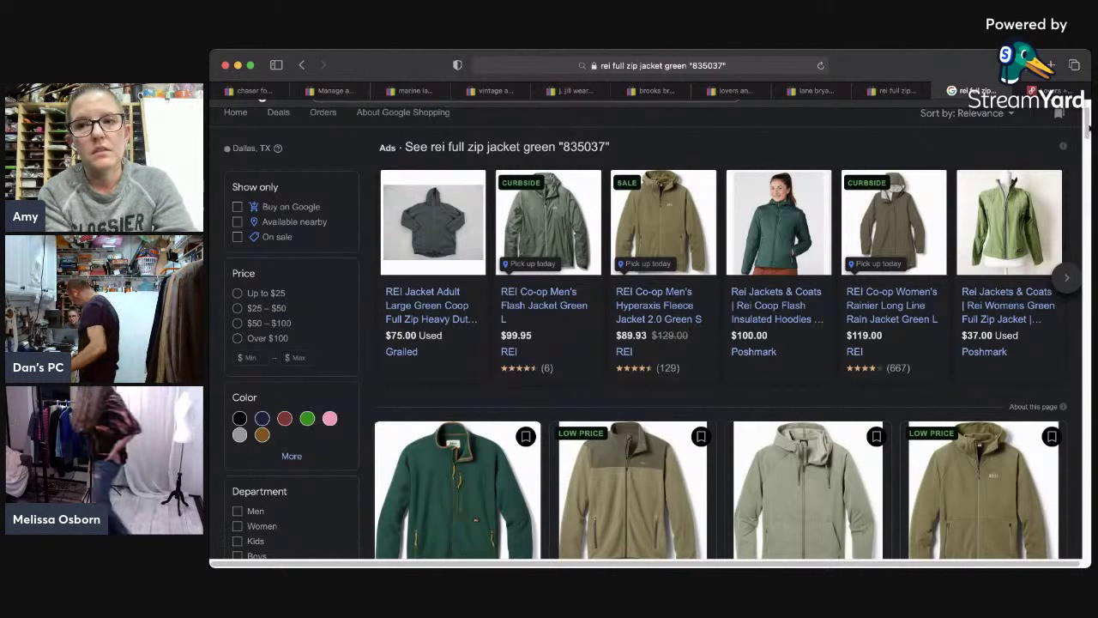
left_click_drag(1088, 126, 1070, 176)
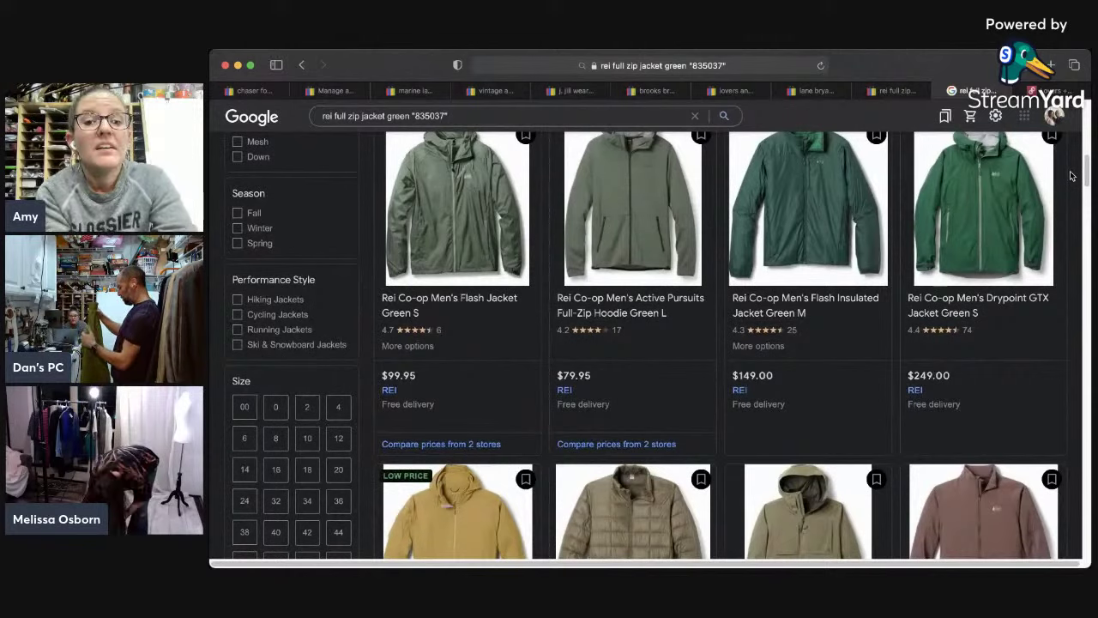
scroll(1071, 176, "down", 4)
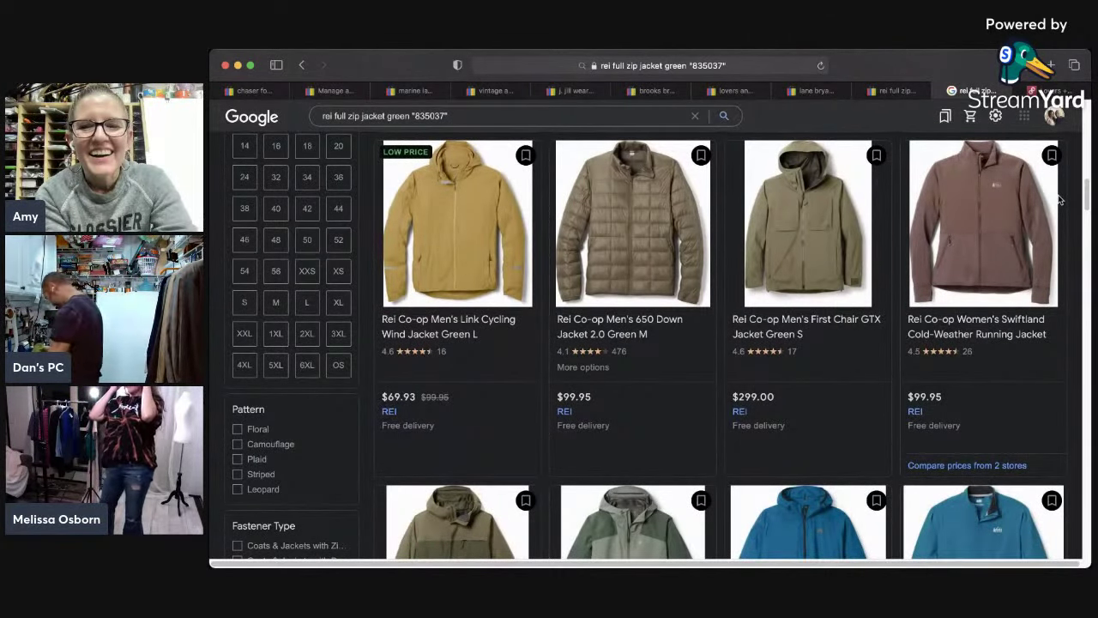
scroll(1059, 206, "down", 3)
key("Home")
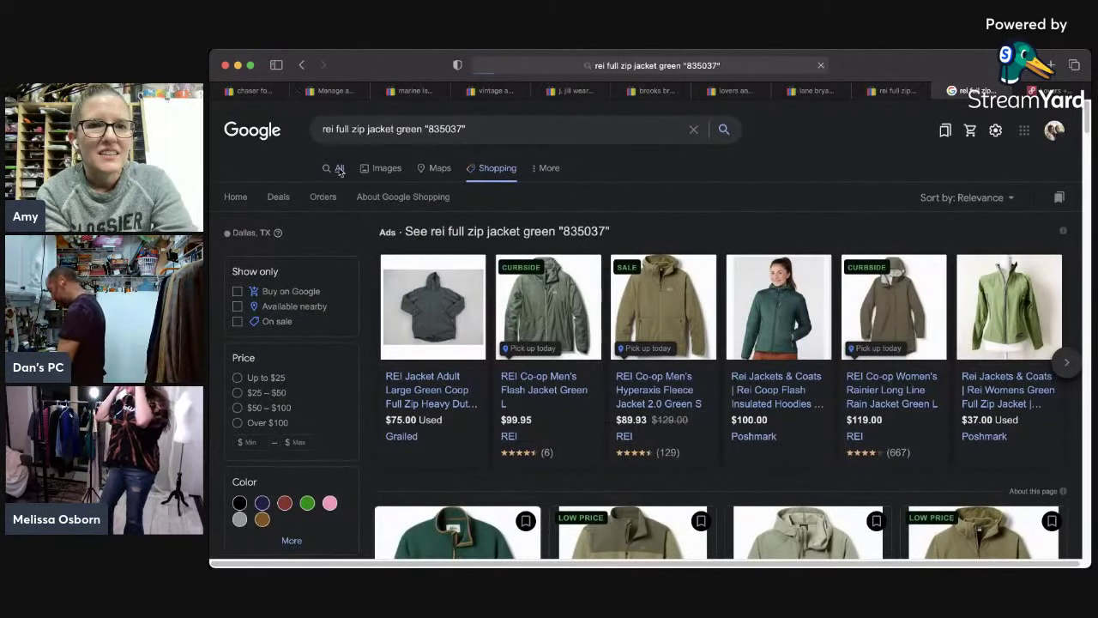
Step: Show all web results for the quoted search, check them for the jacket, and select the search phrase
key("super+bracketleft")
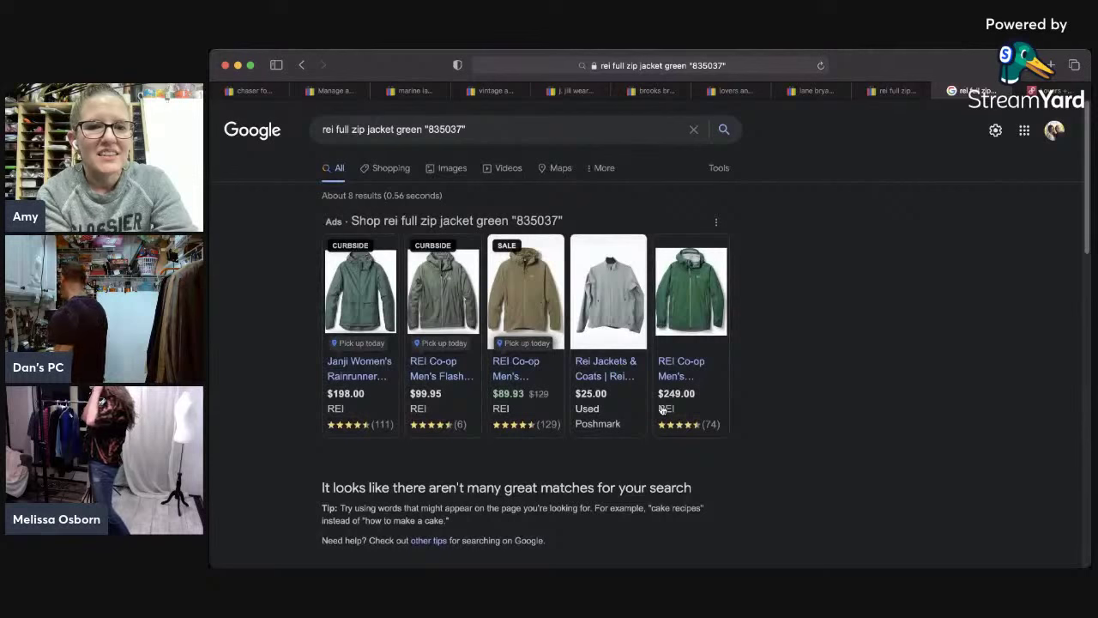
scroll(1079, 351, "down", 5)
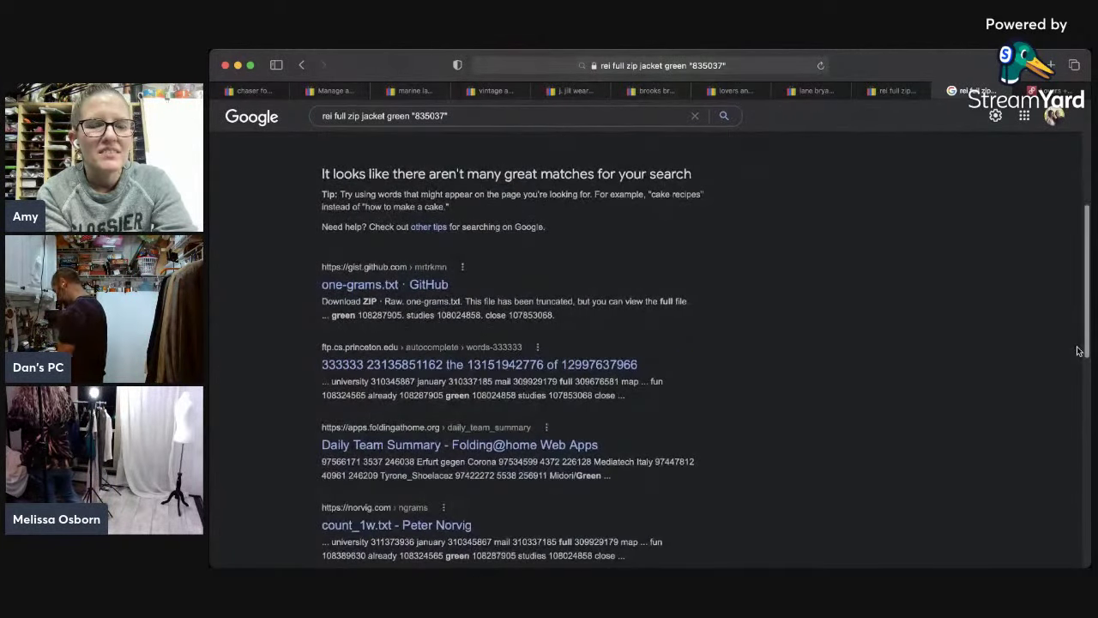
scroll(1079, 351, "up", 5)
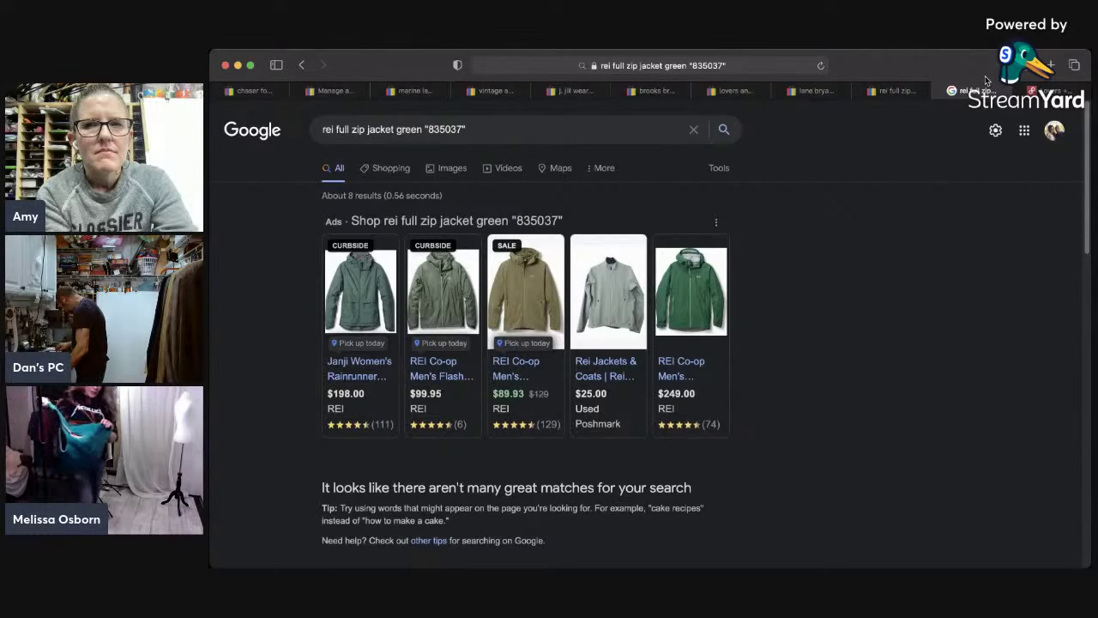
triple_click(503, 137)
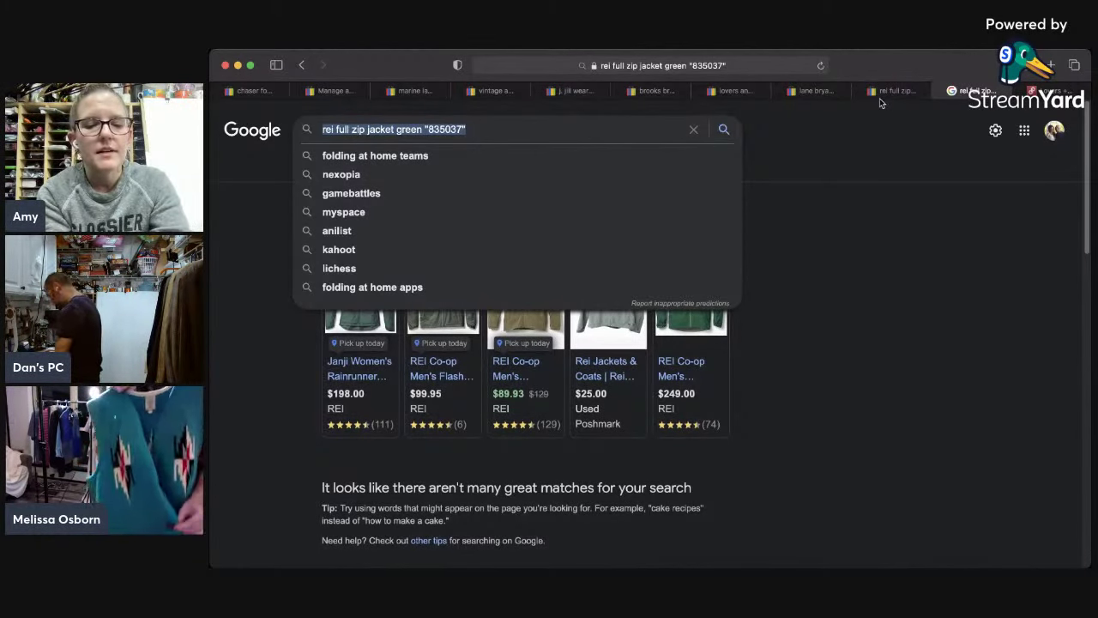
key("super+Tab")
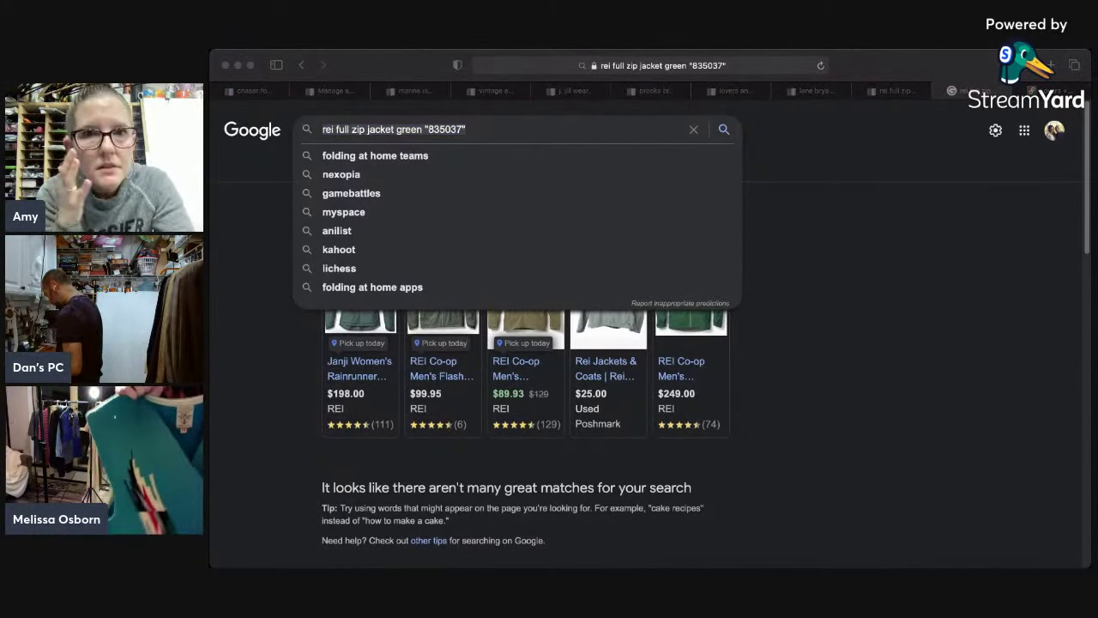
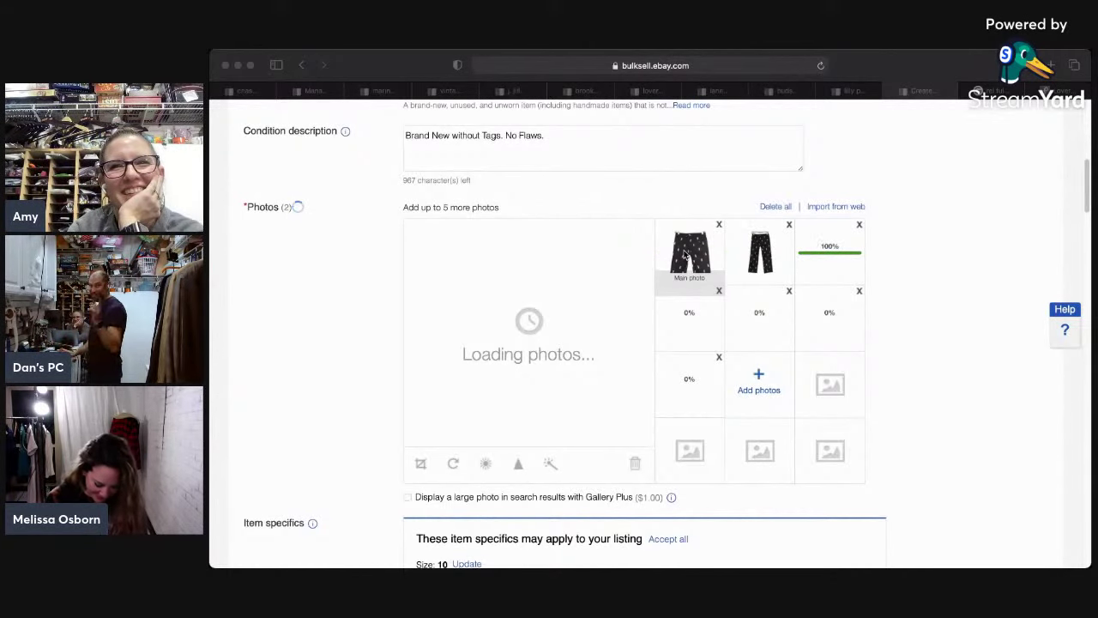
Step: Review the uploaded pants photos and reorder them so the two full-length shots come first, ahead of the two close-ups
left_click(883, 254)
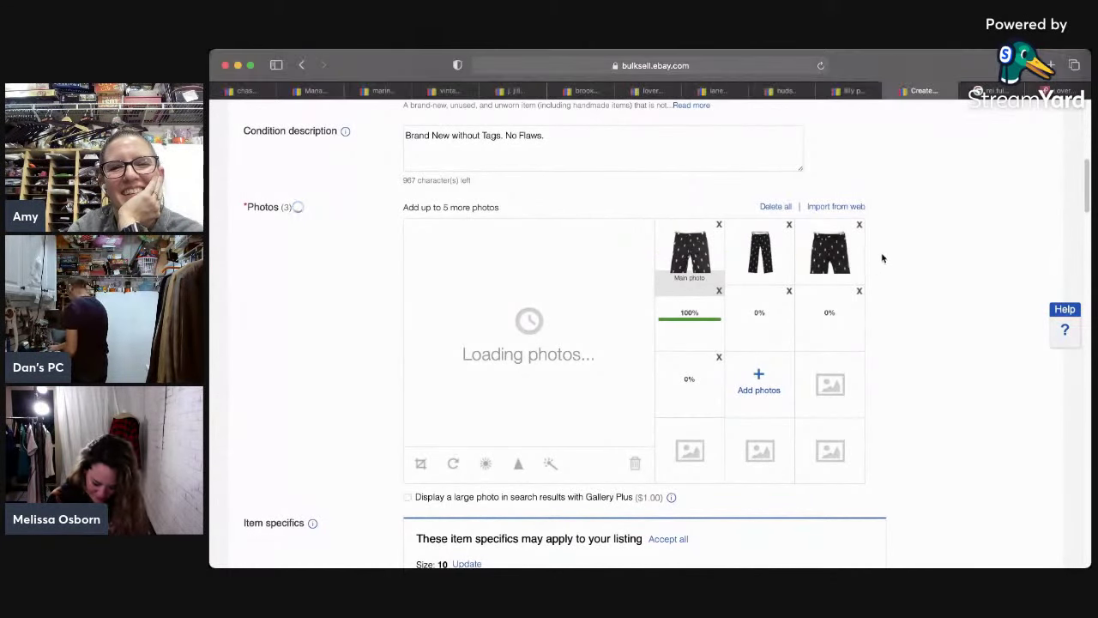
left_click(762, 238)
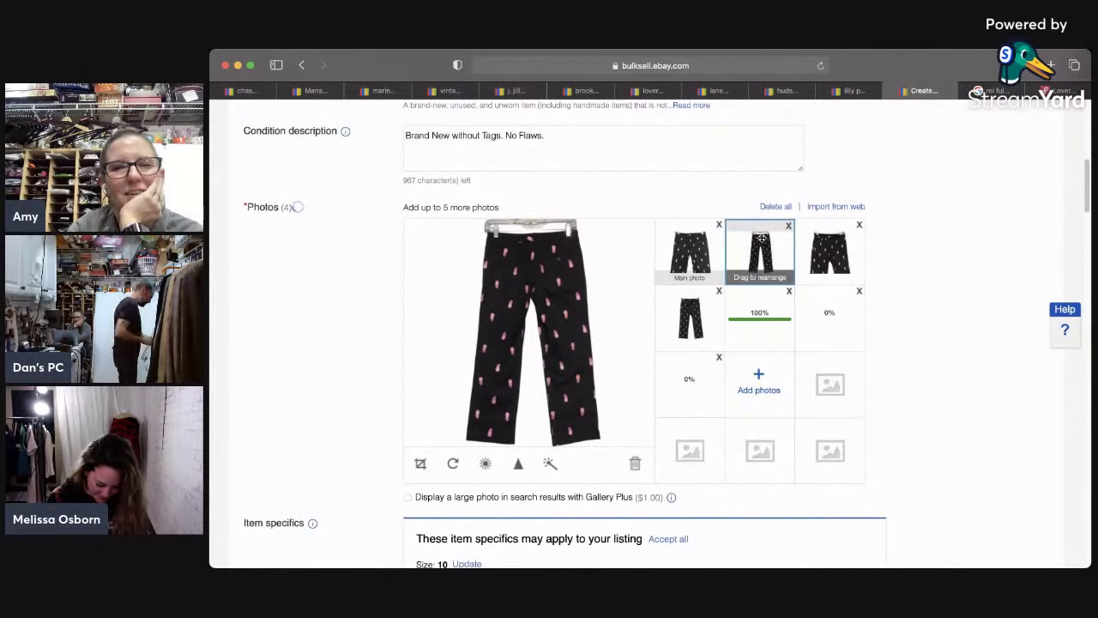
left_click(686, 319)
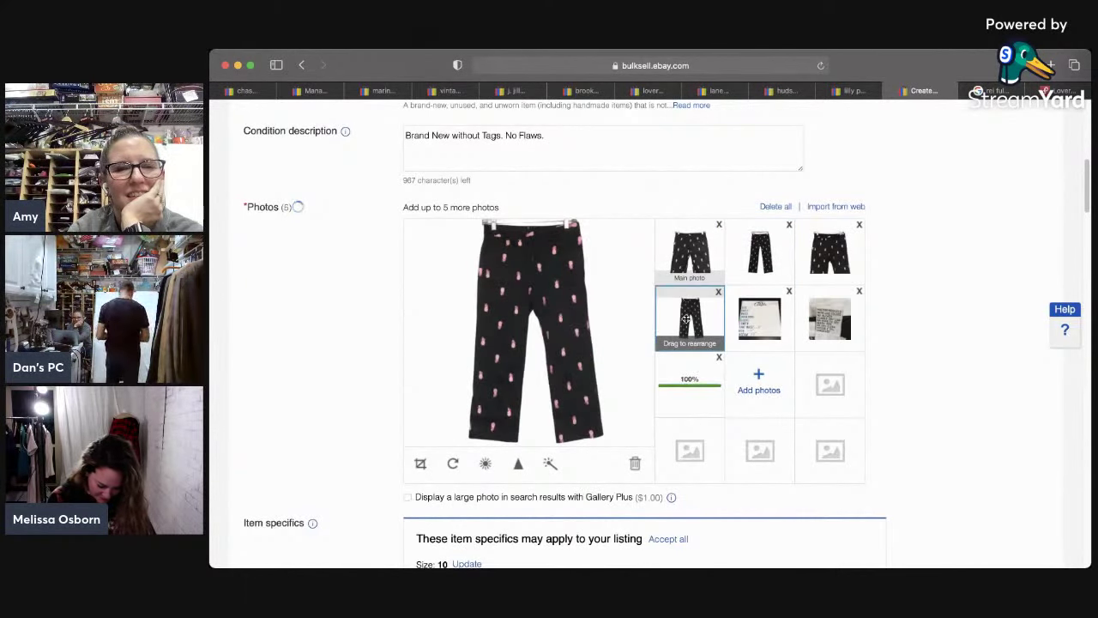
left_click(762, 257)
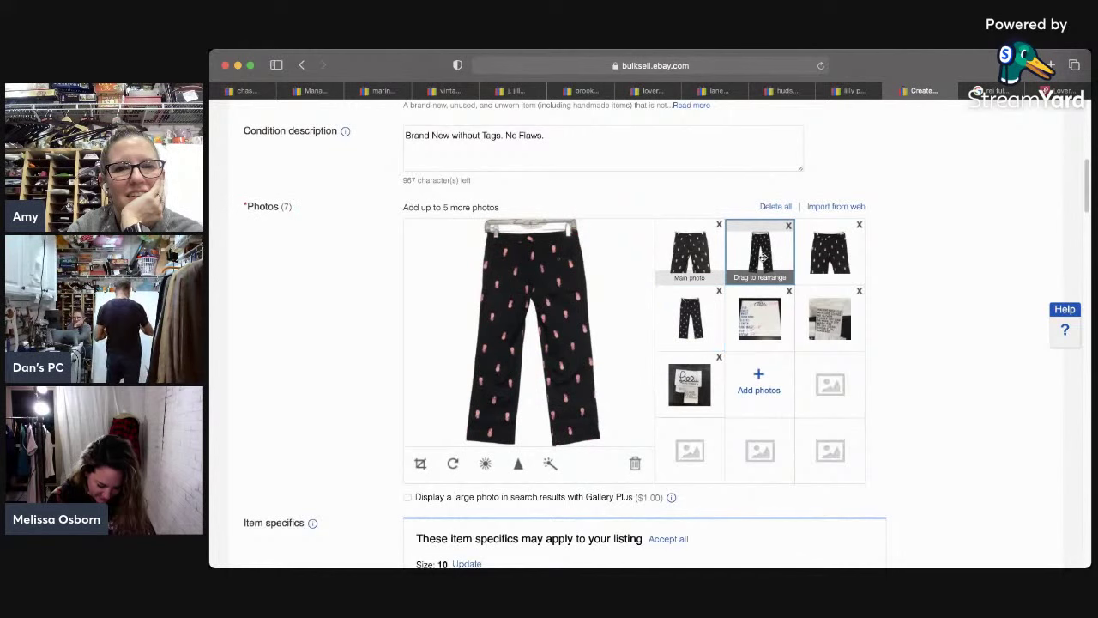
left_click_drag(688, 319, 679, 256)
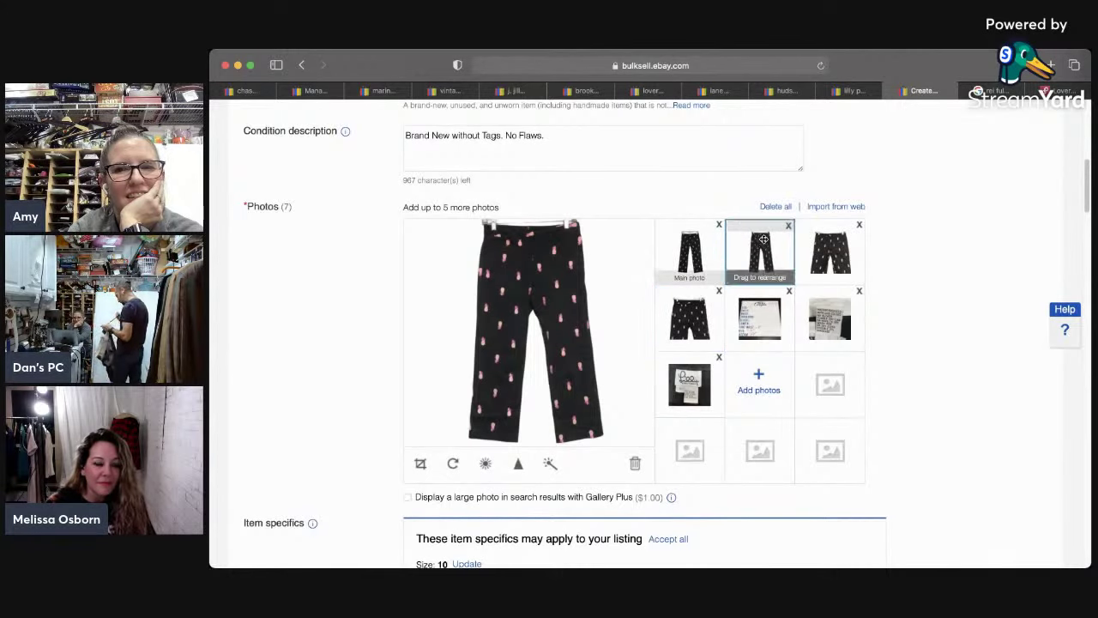
left_click(829, 251)
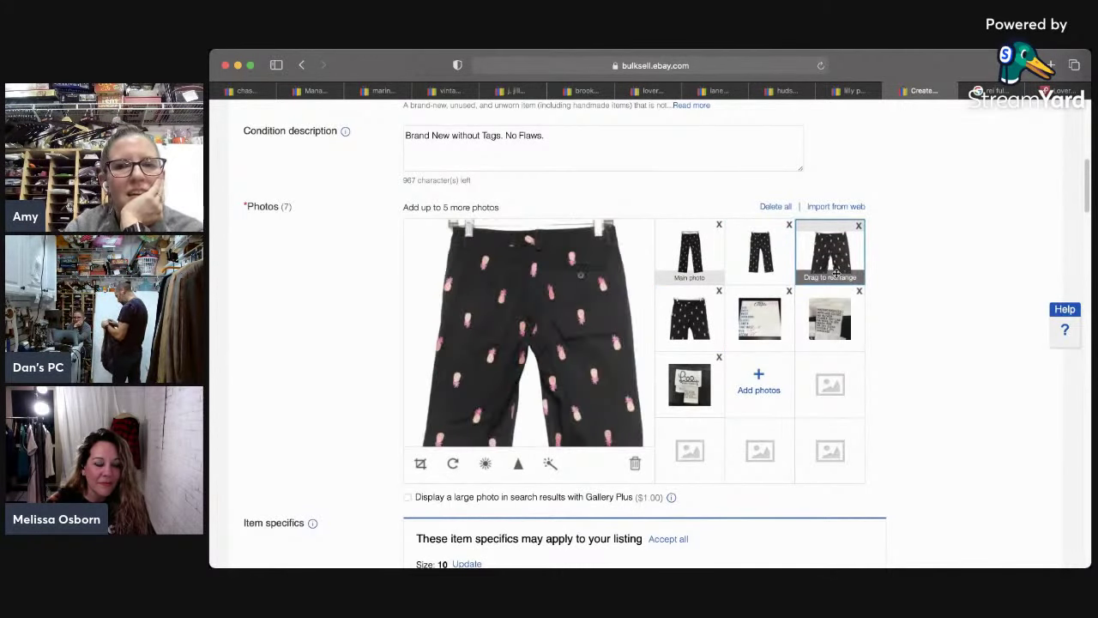
left_click(681, 329)
left_click(687, 254)
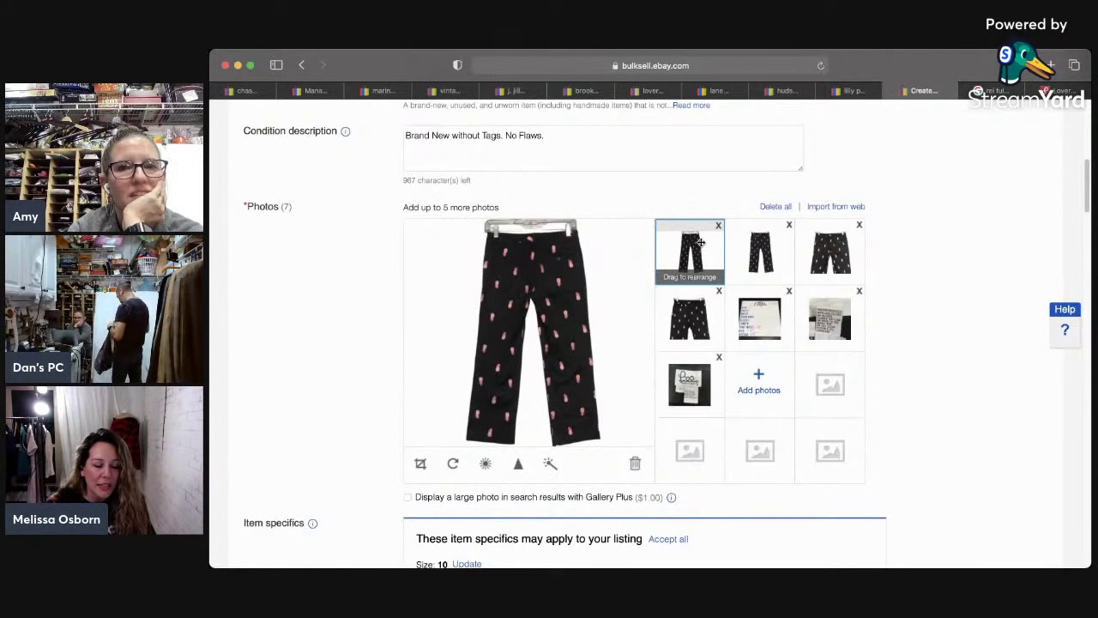
left_click(751, 254)
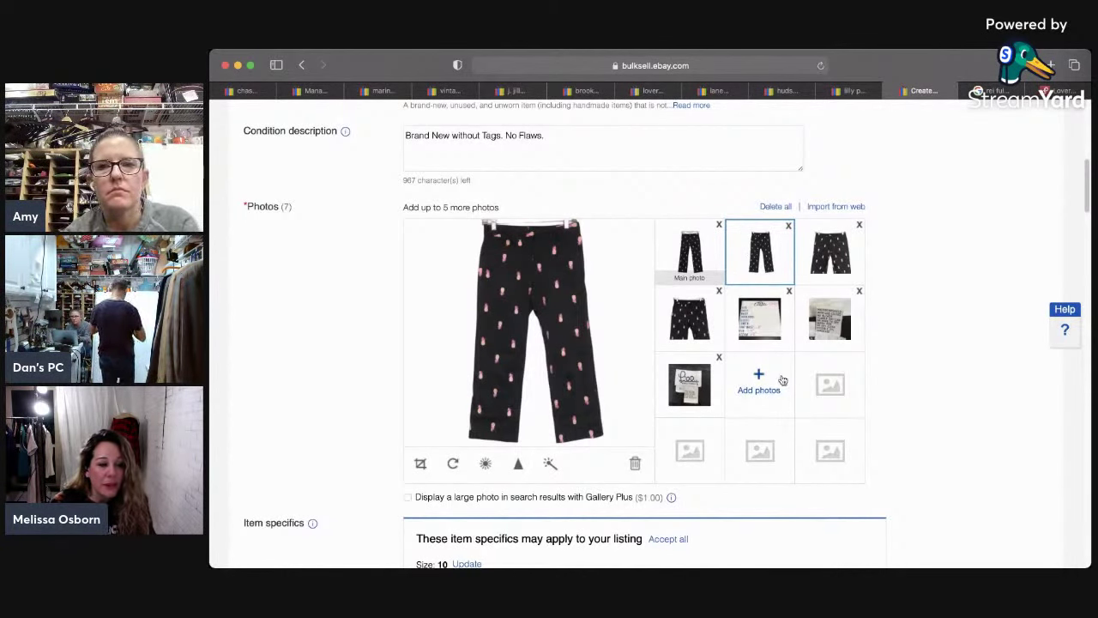
Step: Move the Lilly Pulitzer label photo to third place and publish the pants listing
left_click_drag(684, 394, 821, 270)
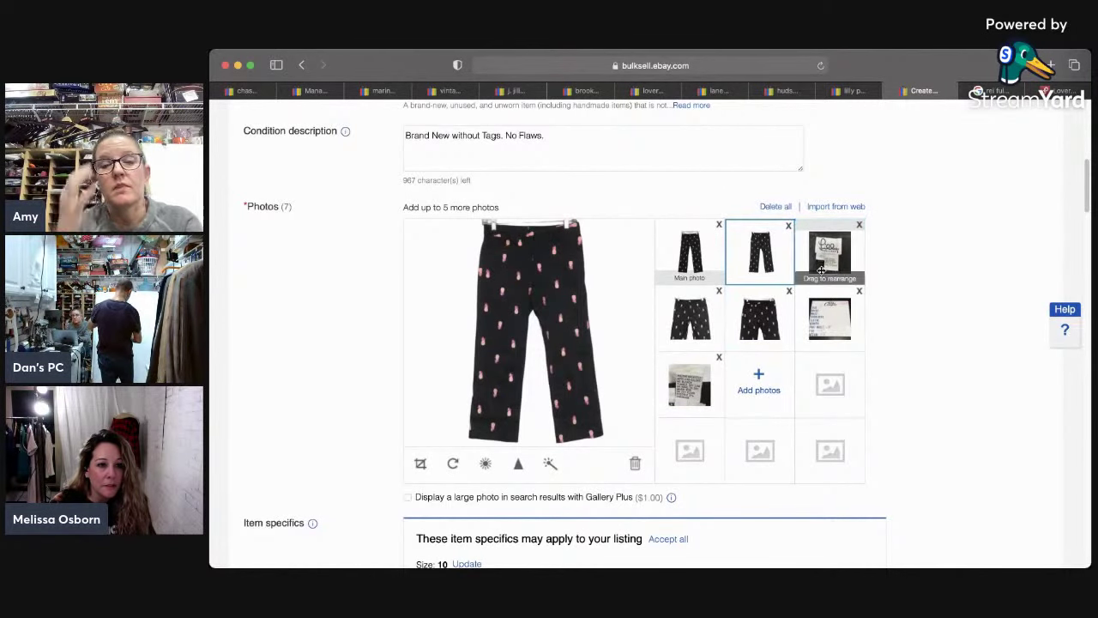
left_click(820, 270)
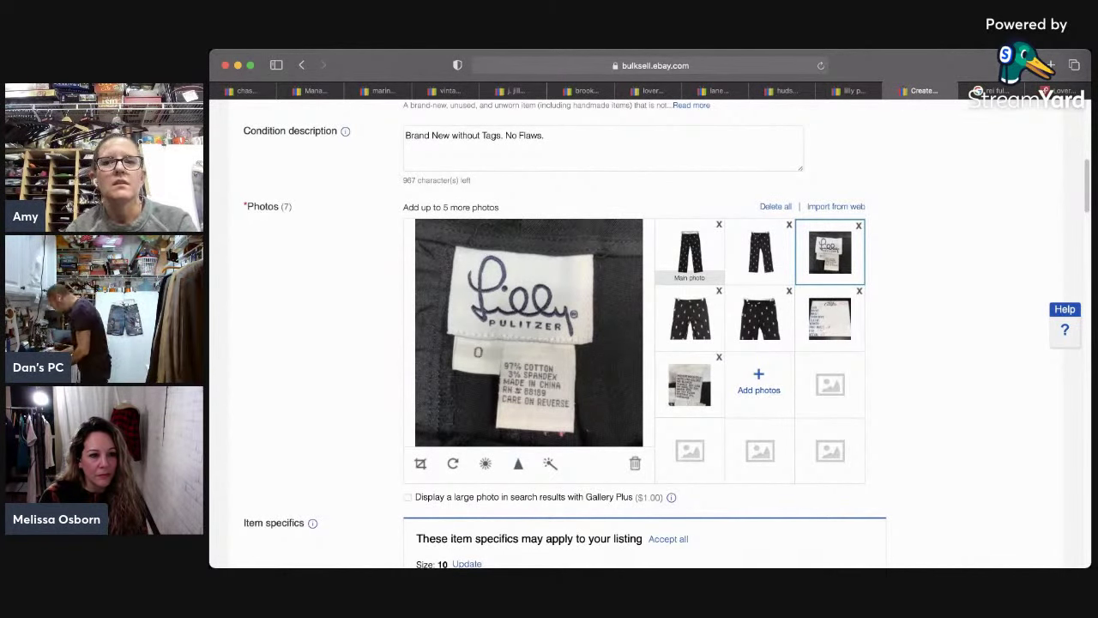
left_click_drag(1085, 197, 1086, 549)
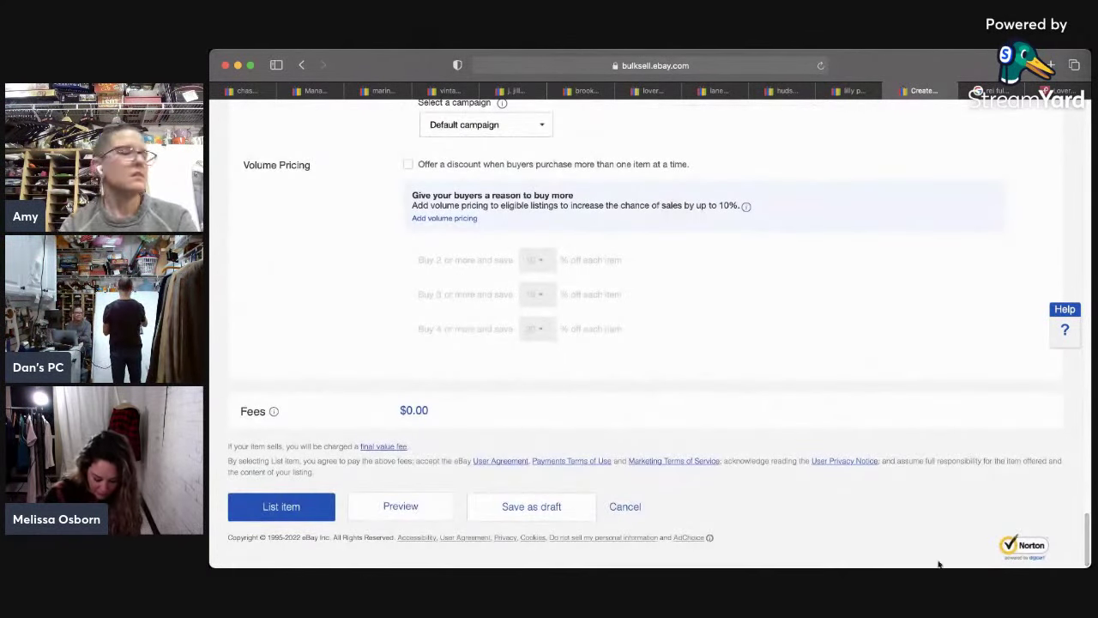
left_click(298, 508)
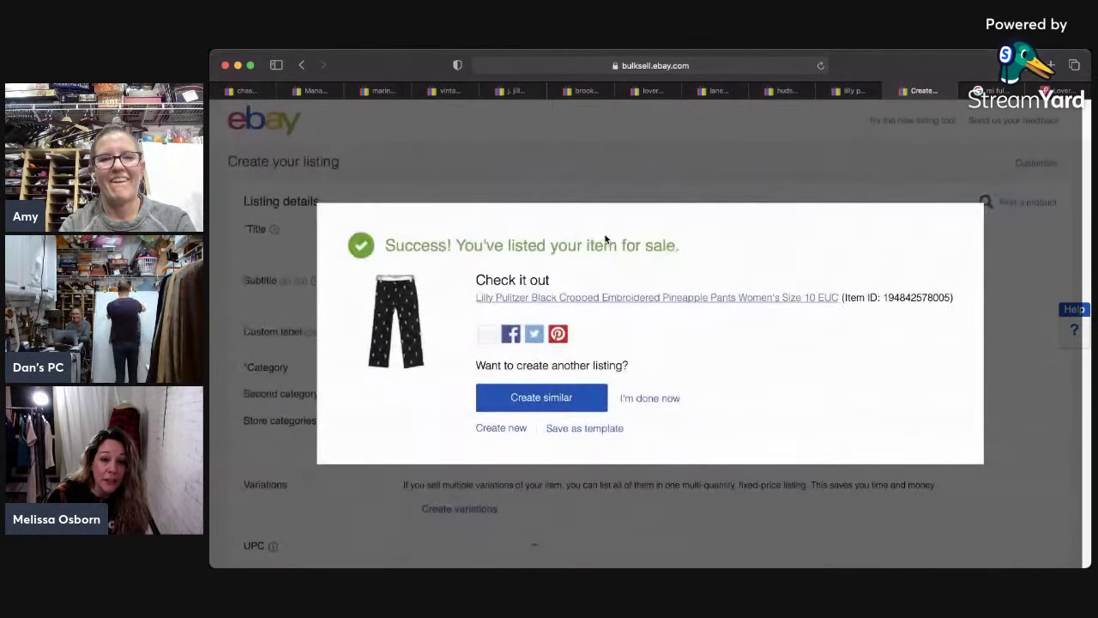
Step: Finish with the published pants listing and search eBay for "affliction board shorts"
left_click(666, 399)
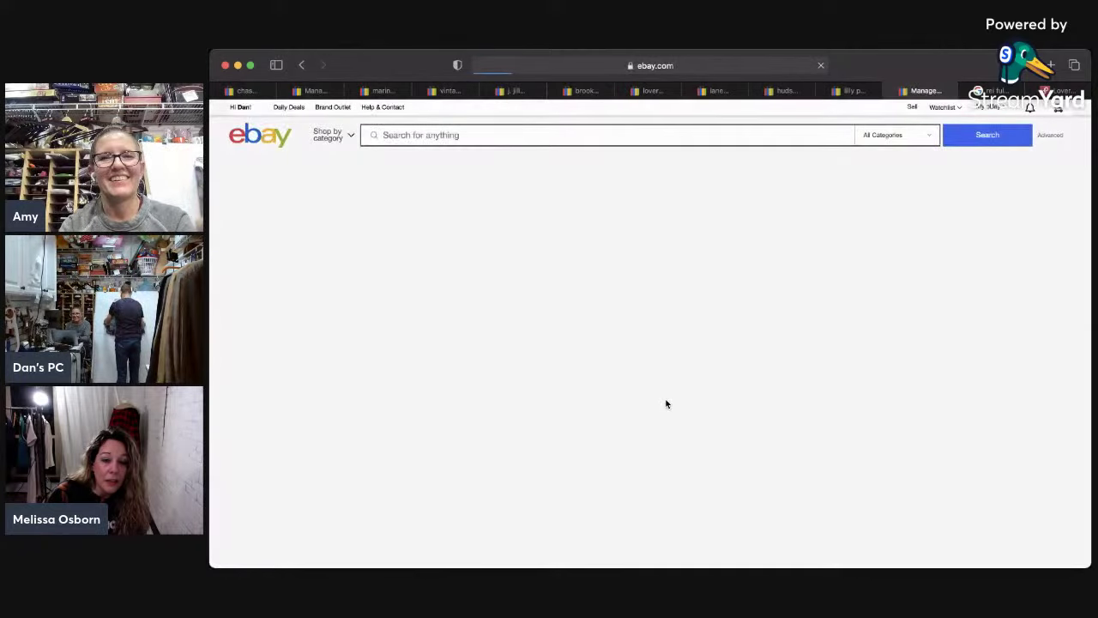
left_click(675, 139)
type("a")
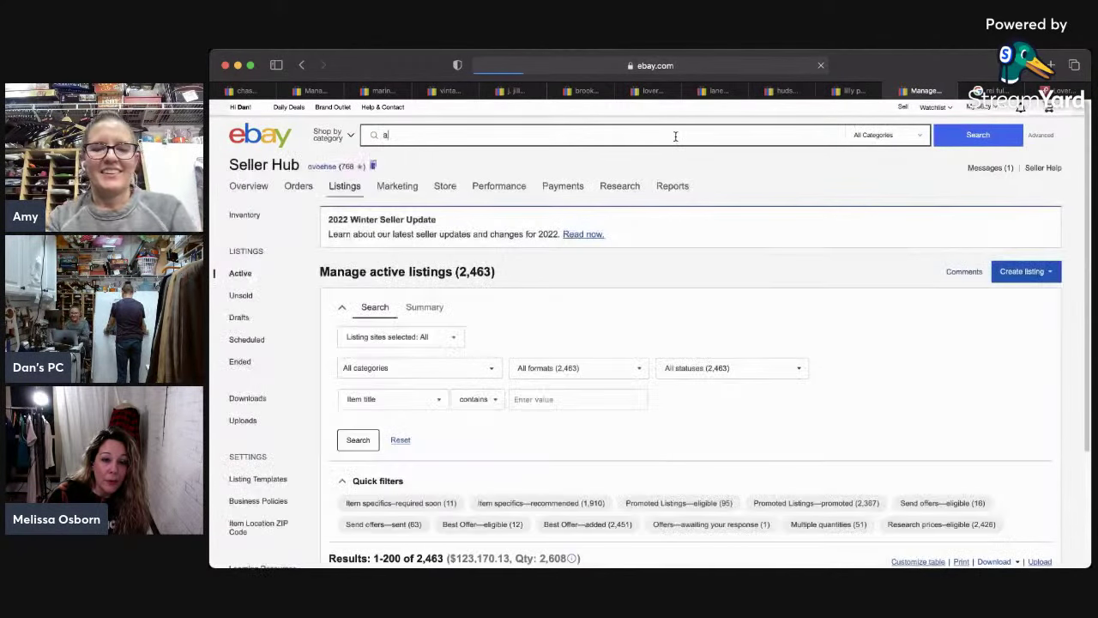
type("ffliction")
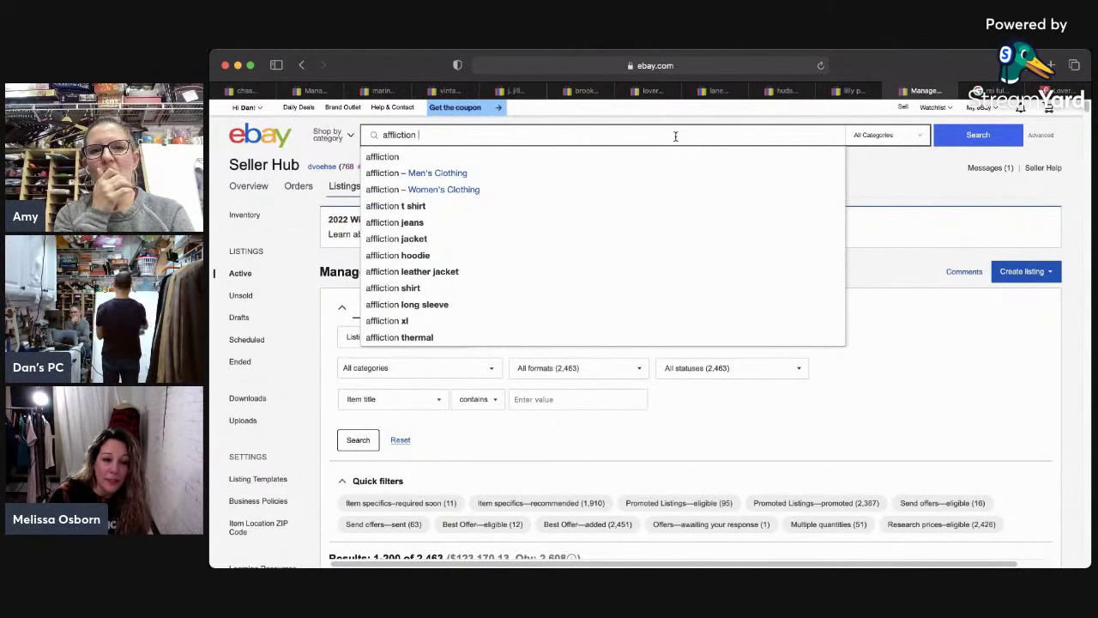
type("board shorts")
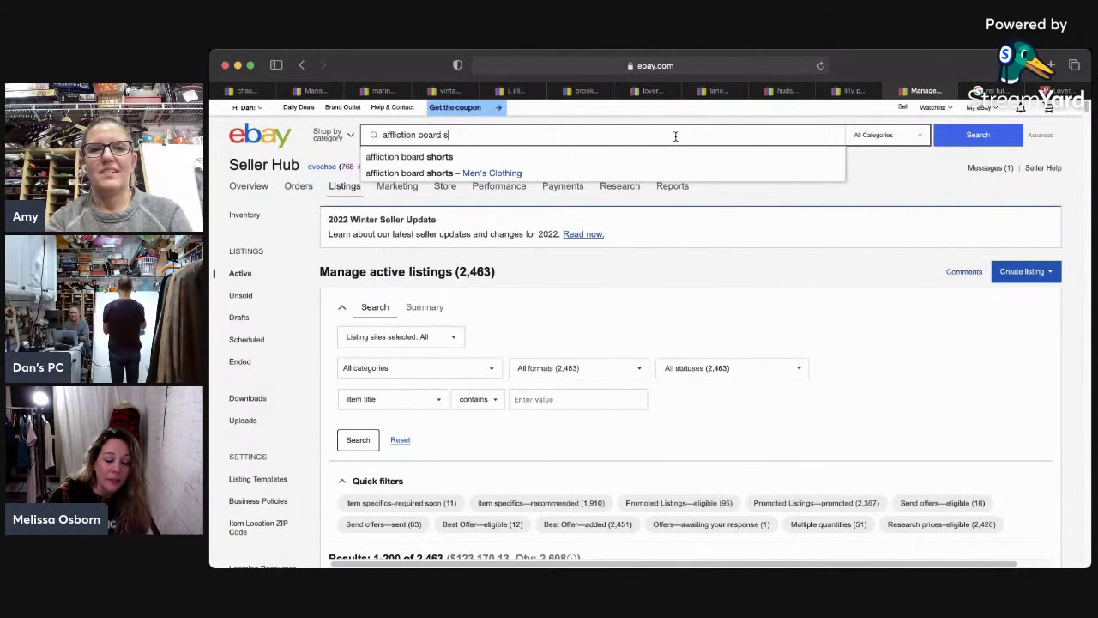
key("Return")
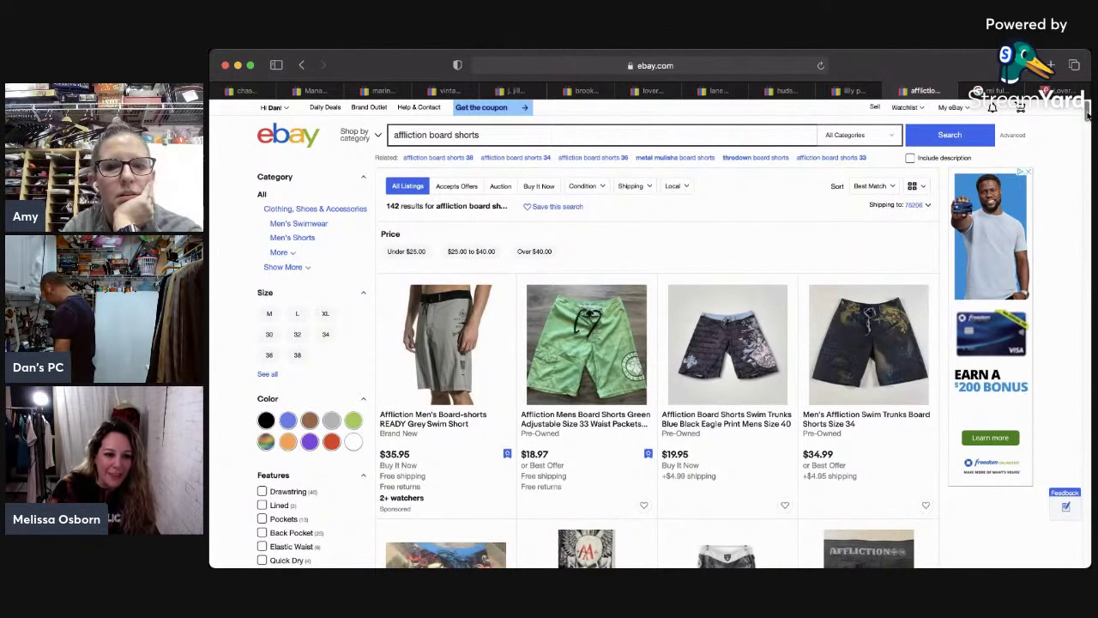
Step: Browse the board shorts results for a matching pair and narrow the search to "affliction board shorts samurai"
scroll(1088, 124, "down", 3)
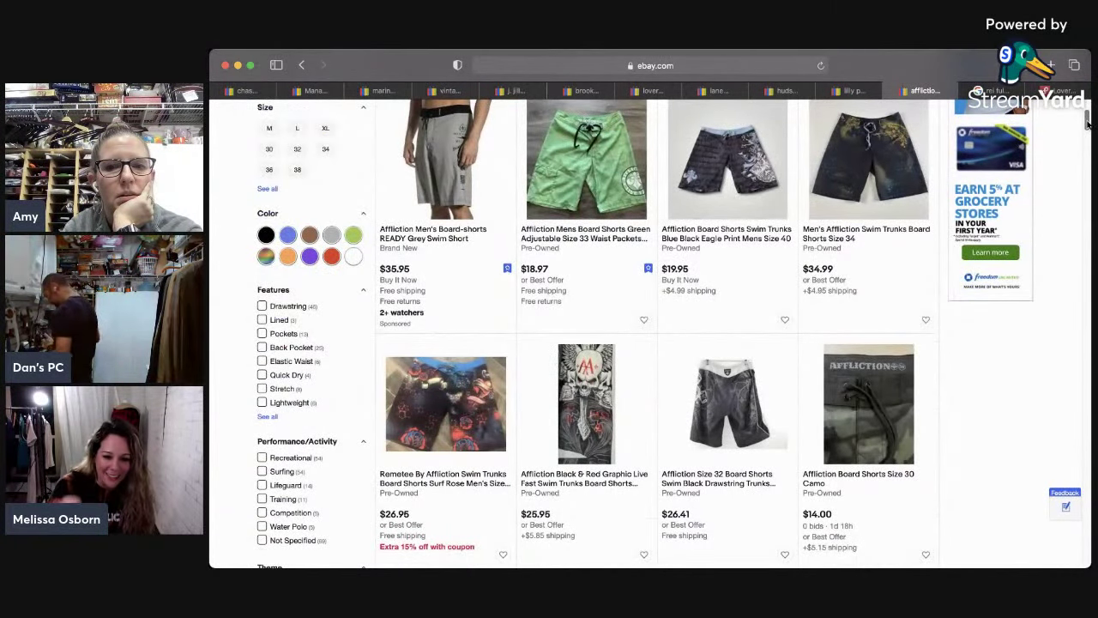
left_click_drag(1088, 125, 1088, 135)
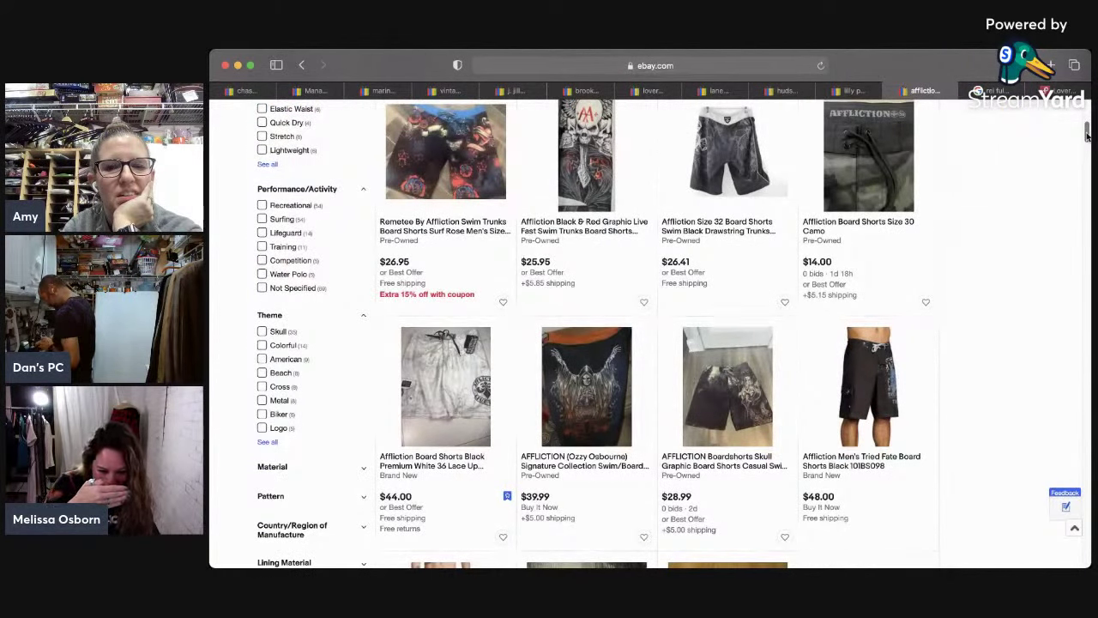
left_click_drag(1087, 136, 1086, 146)
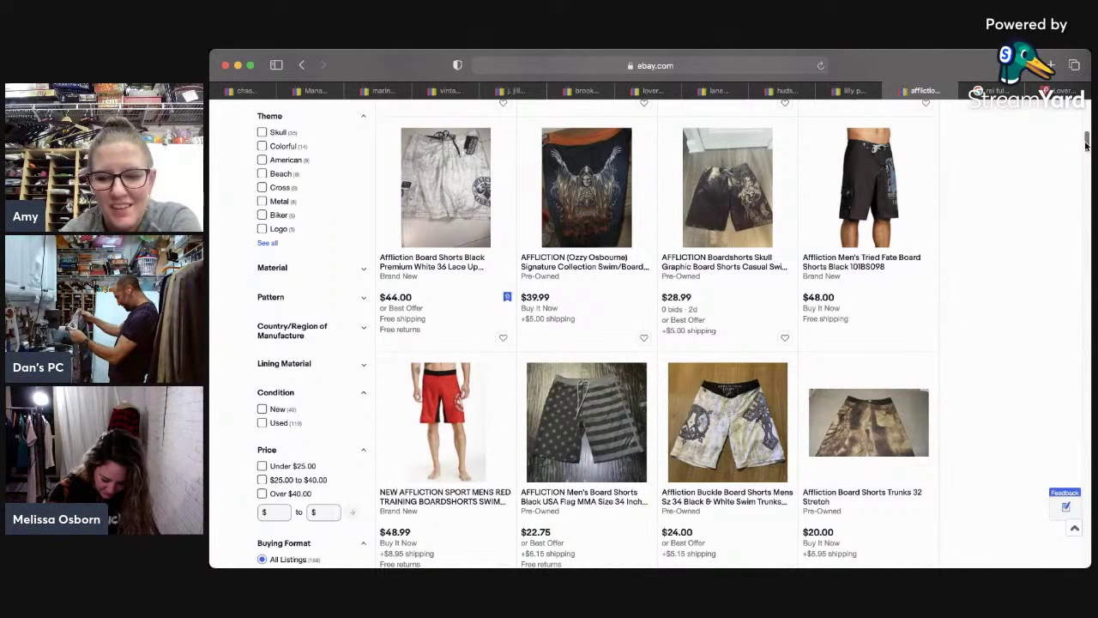
left_click_drag(1085, 146, 1085, 154)
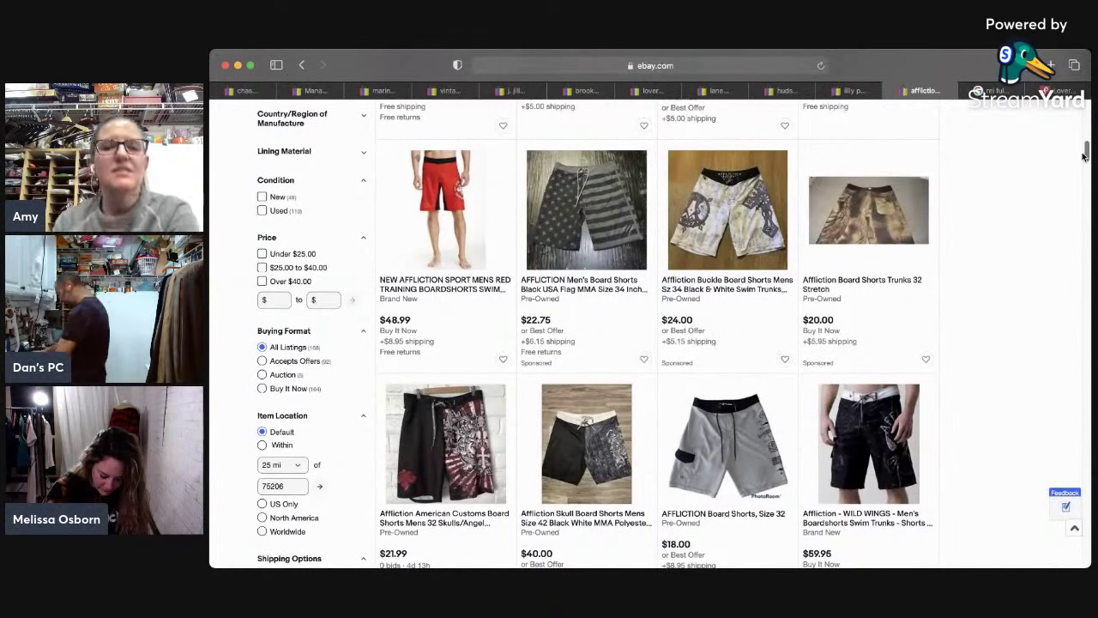
left_click_drag(1085, 155, 1085, 77)
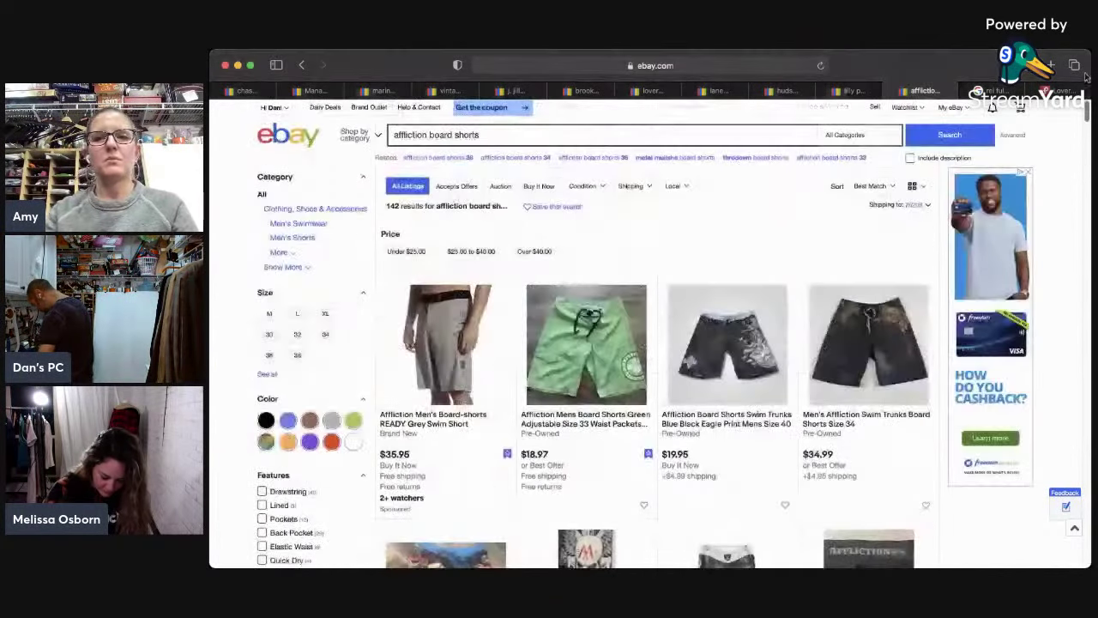
left_click(717, 125)
left_click(716, 132)
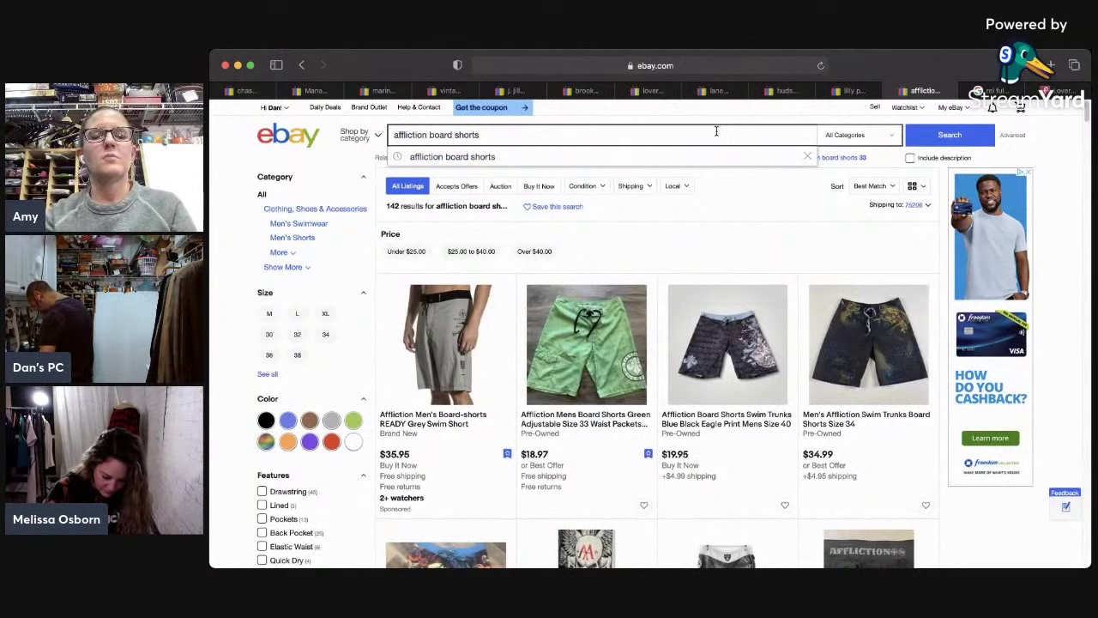
type("samurai")
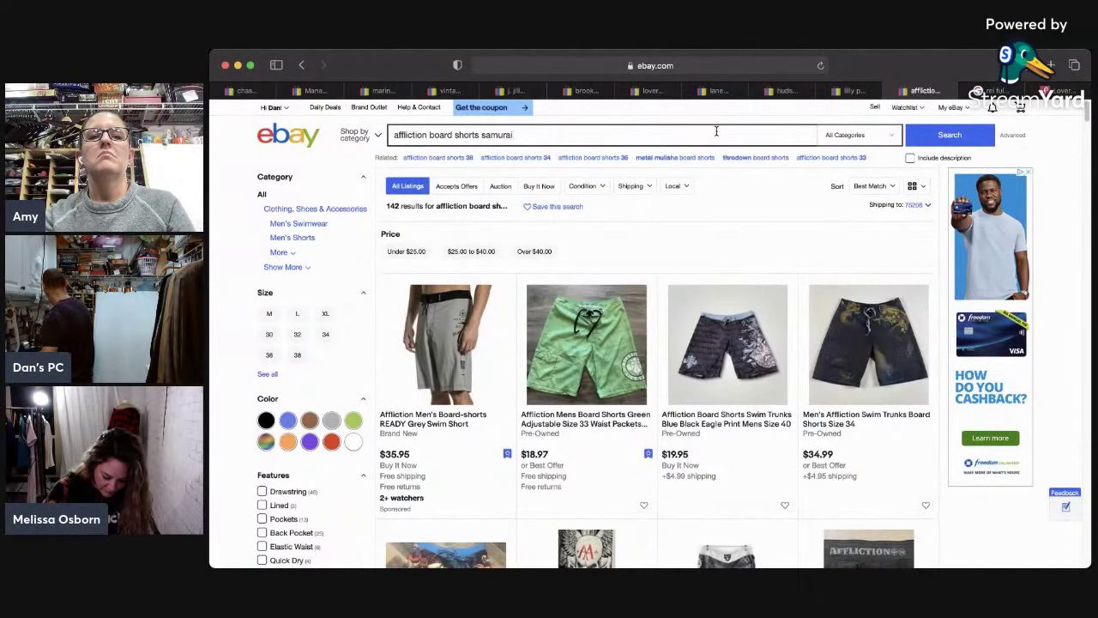
key("Return")
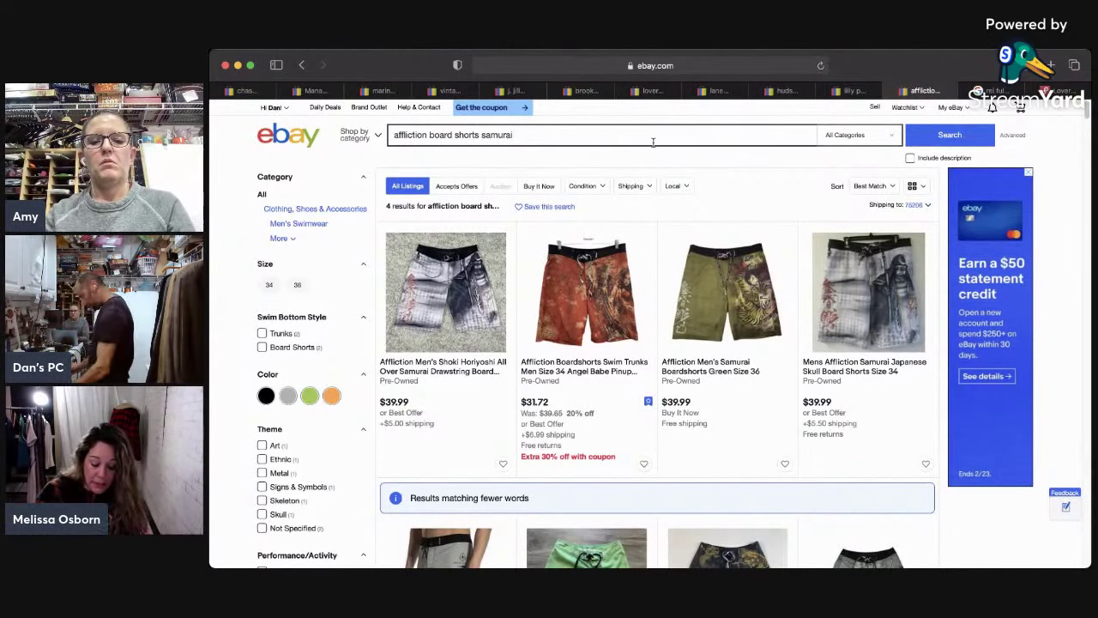
Step: Compare the samurai results, open the Samurai Japanese Skull Board Shorts Size 34 item, and start a sell-similar listing from it
type("32")
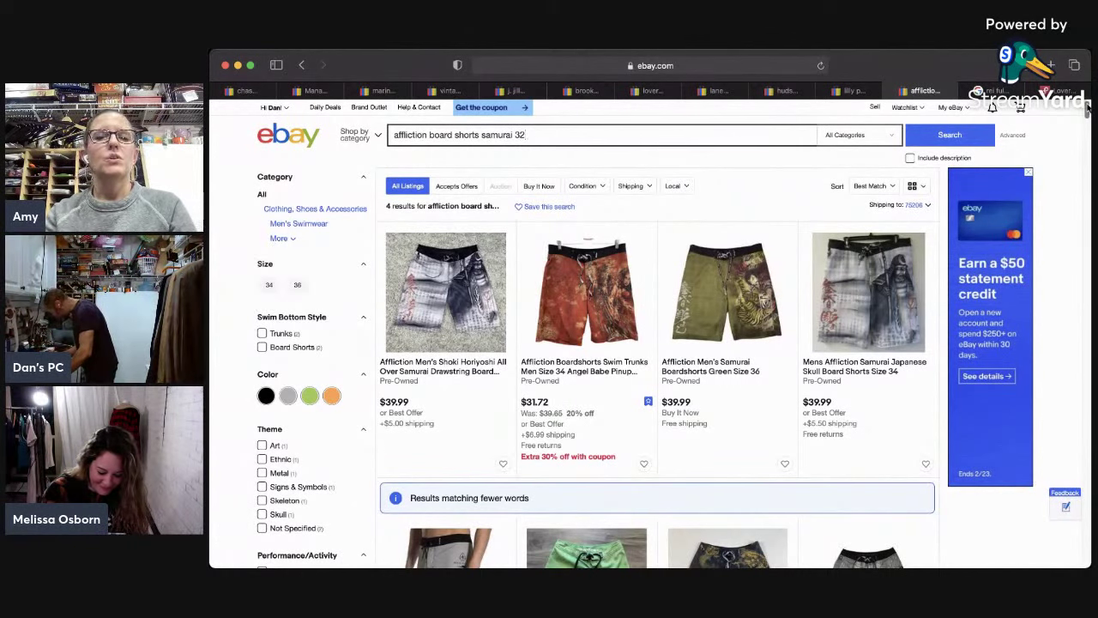
scroll(1086, 110, "down", 3)
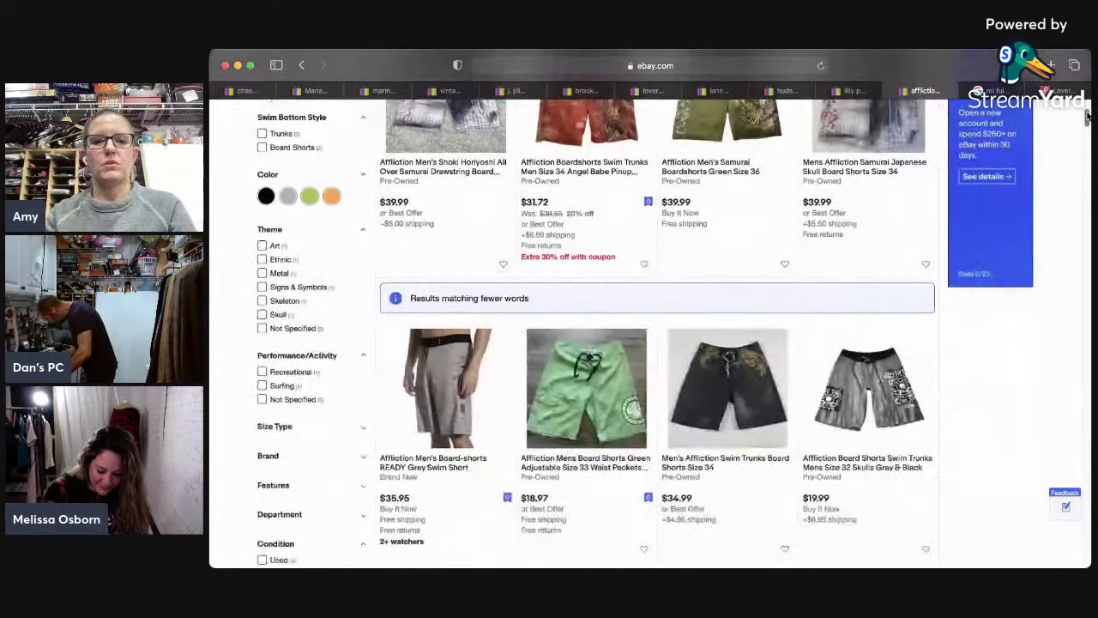
scroll(1086, 115, "down", 2)
scroll(1086, 110, "up", 5)
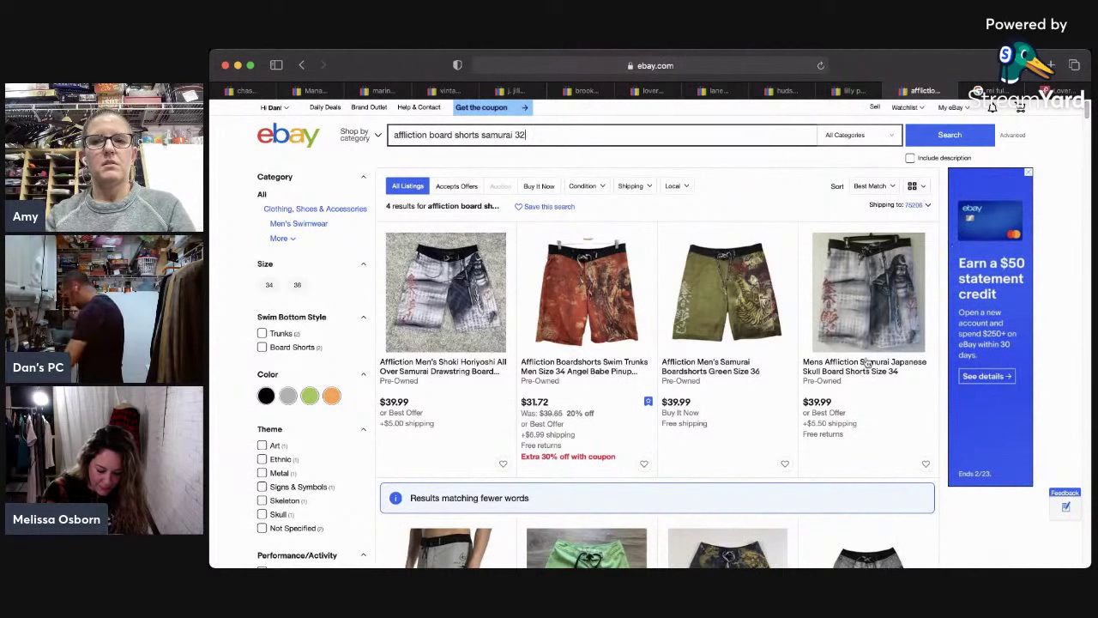
key("super+t")
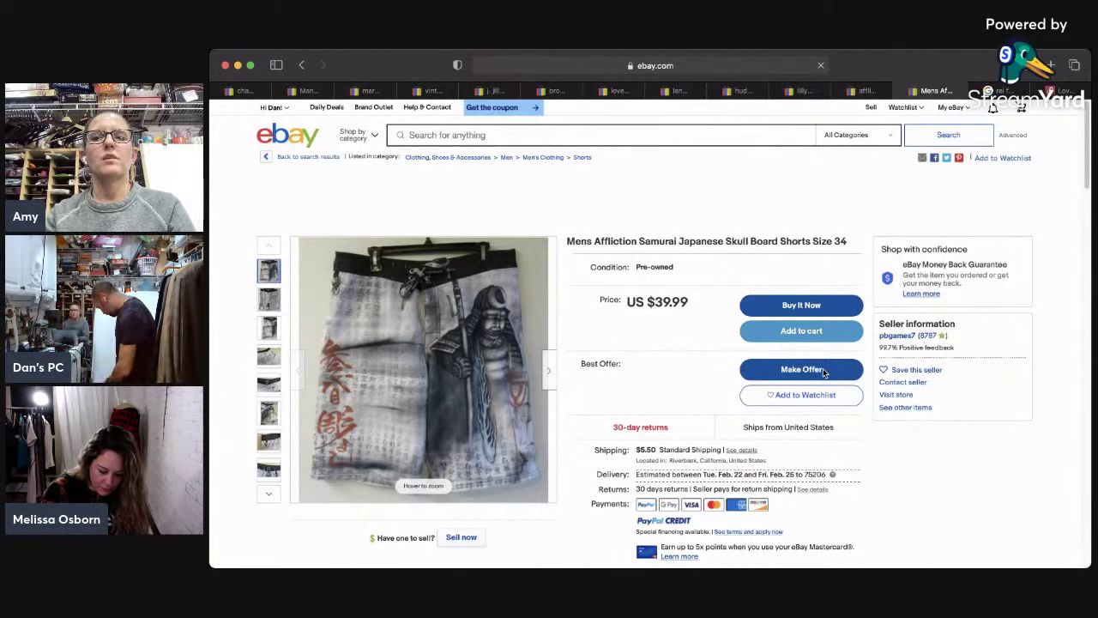
left_click(463, 537)
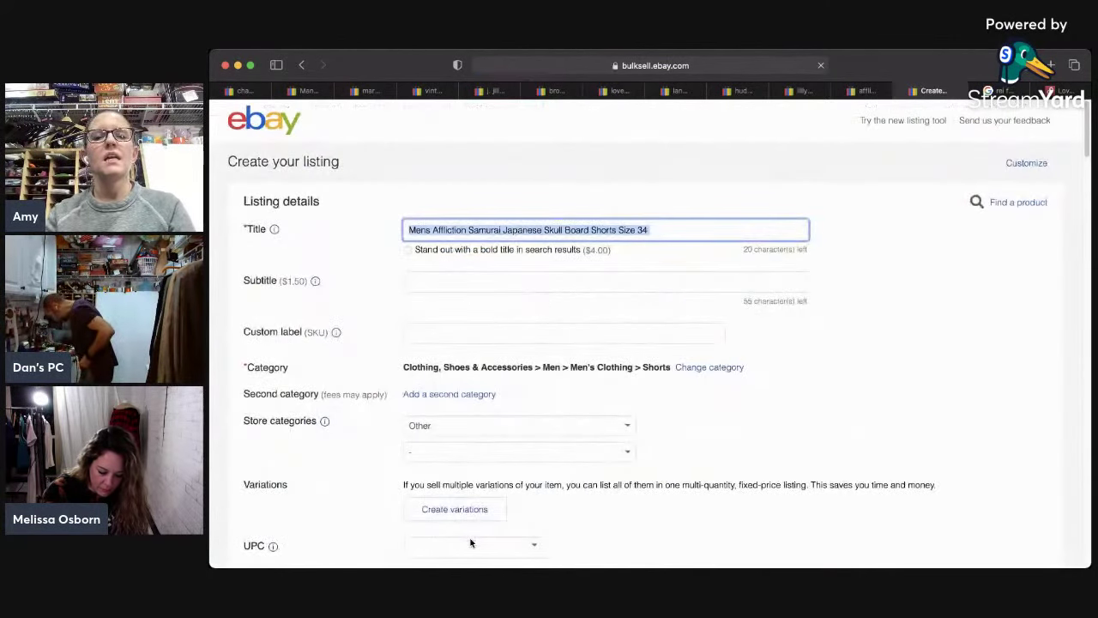
Step: Change the size in the listing title to 32 and remove the leading word "Mens"
left_click(723, 229)
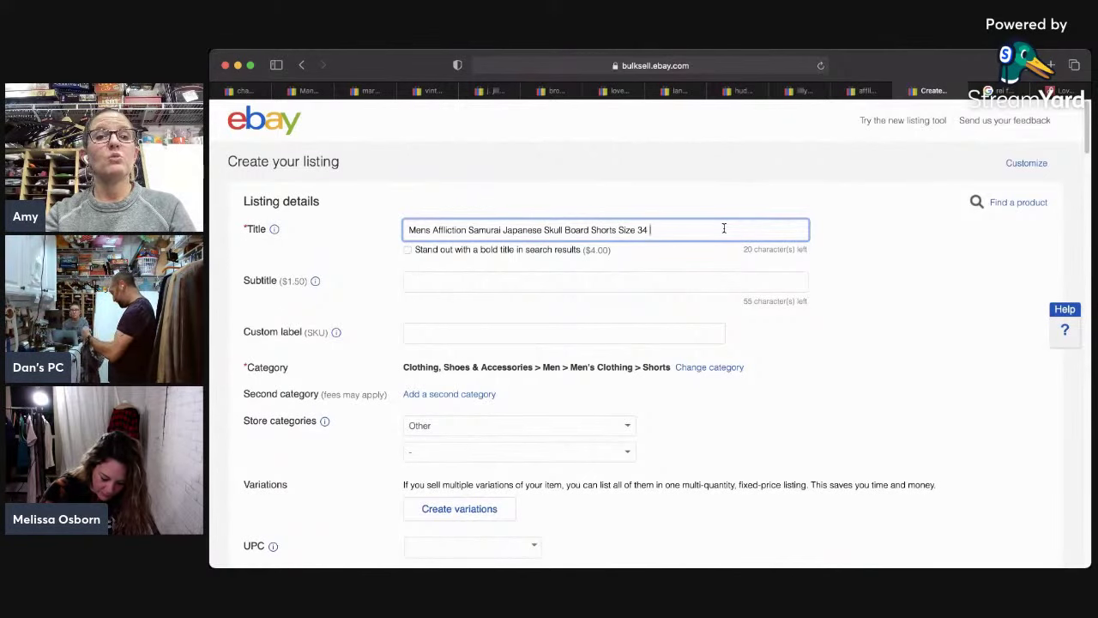
key("BackSpace")
type("2")
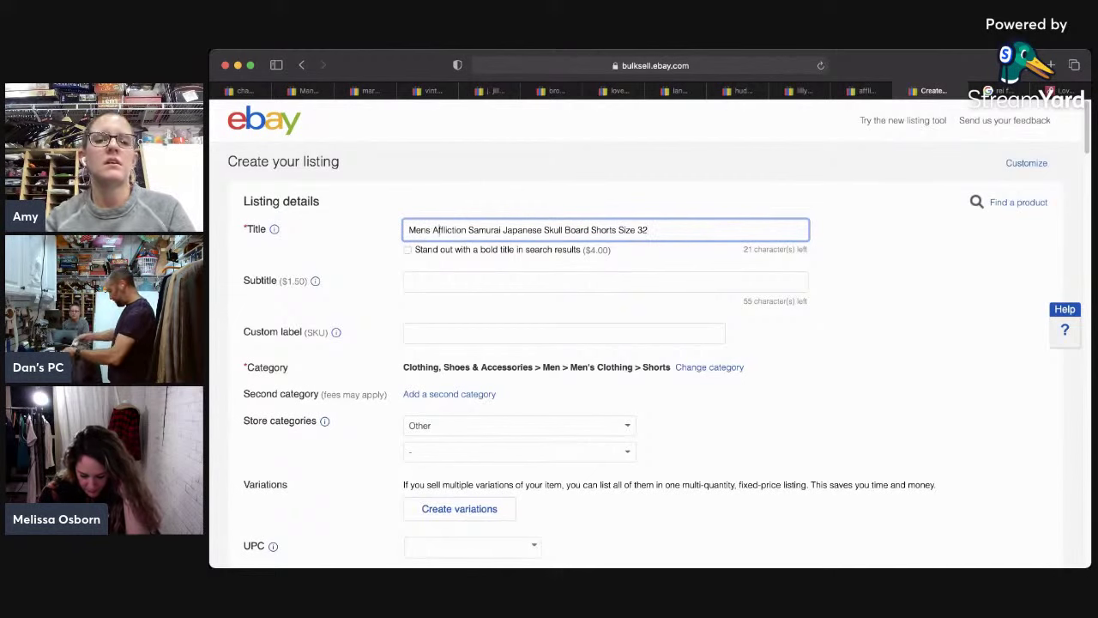
double_click(429, 229)
key("BackSpace")
key("Delete")
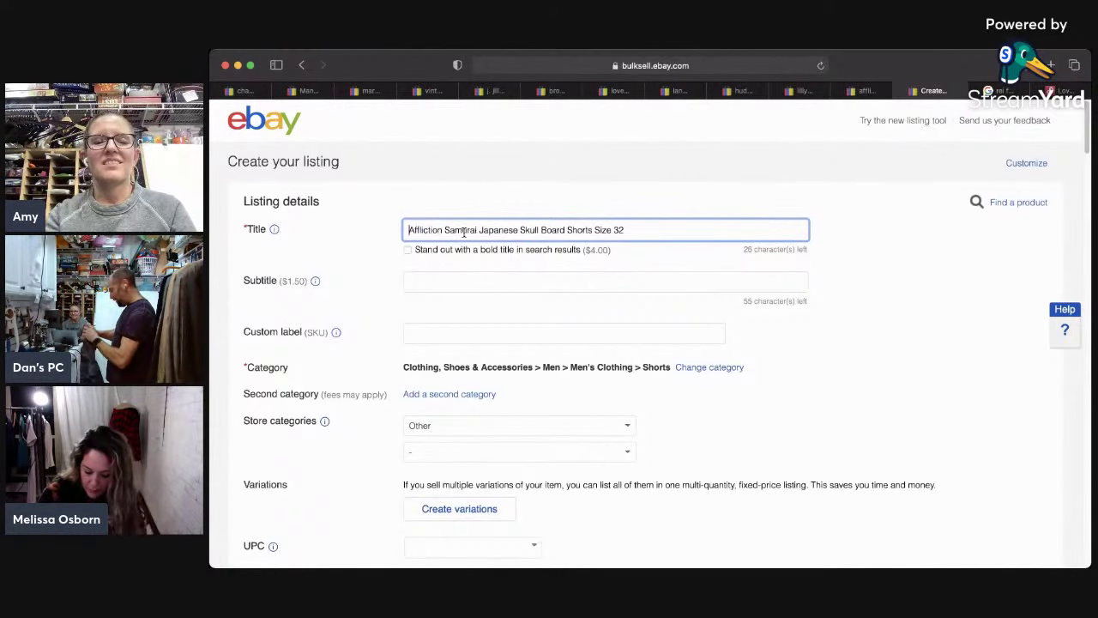
Step: Insert "Men's" before "Board Shorts" in the title, append "Beach Surf Vacation", and copy the whole title
left_click(542, 230)
type("Men's")
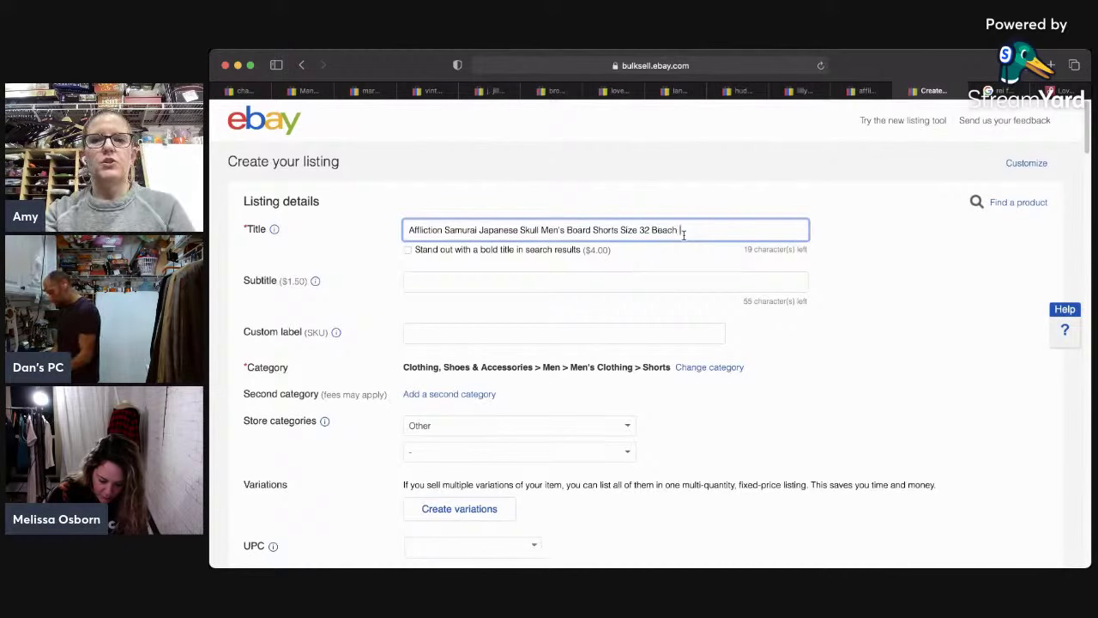
type("f Vacation")
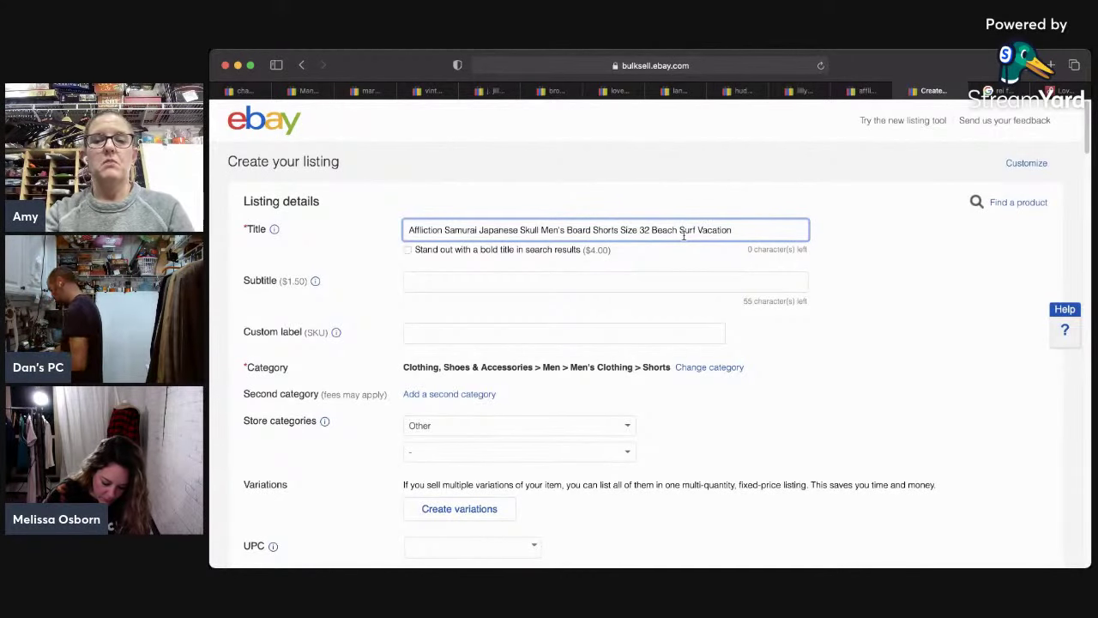
triple_click(666, 227)
key("super+c")
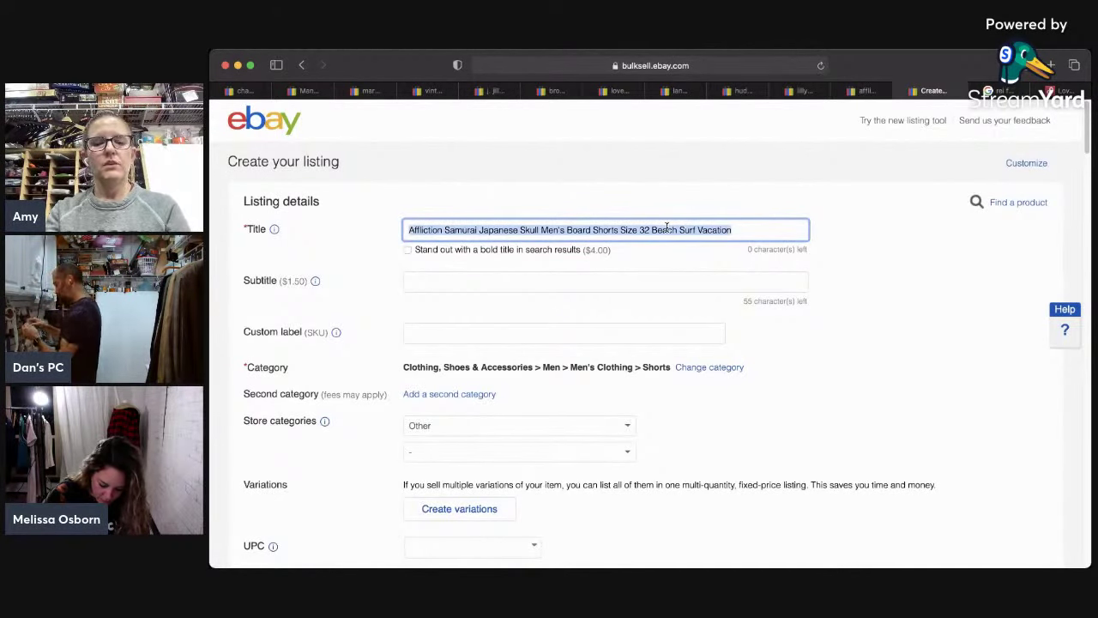
Step: Enter 5021 as the custom label and "Excellent Pre-Owned Condition" as the condition description
left_click(559, 334)
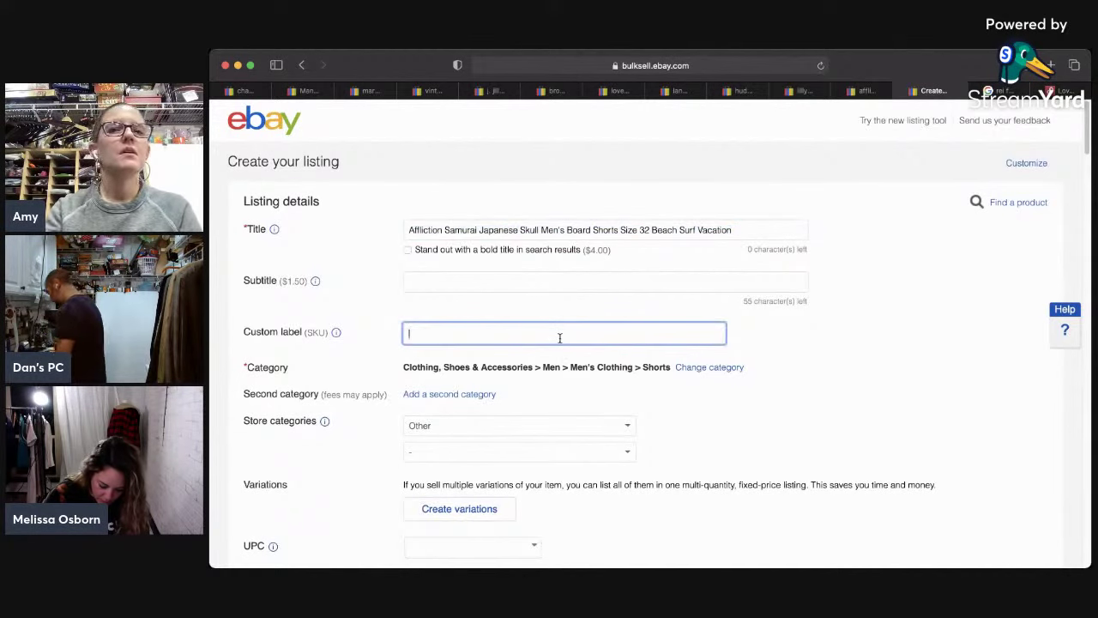
type("5021")
scroll(558, 305, "down", 3)
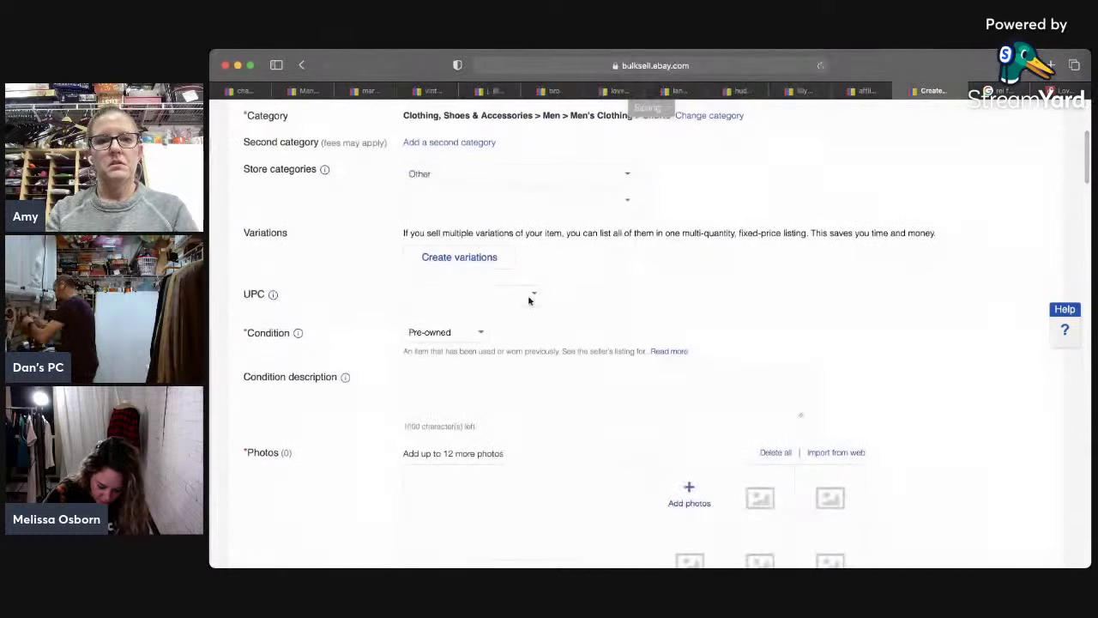
left_click(509, 392)
type("Excellent Pre-Owned Condition")
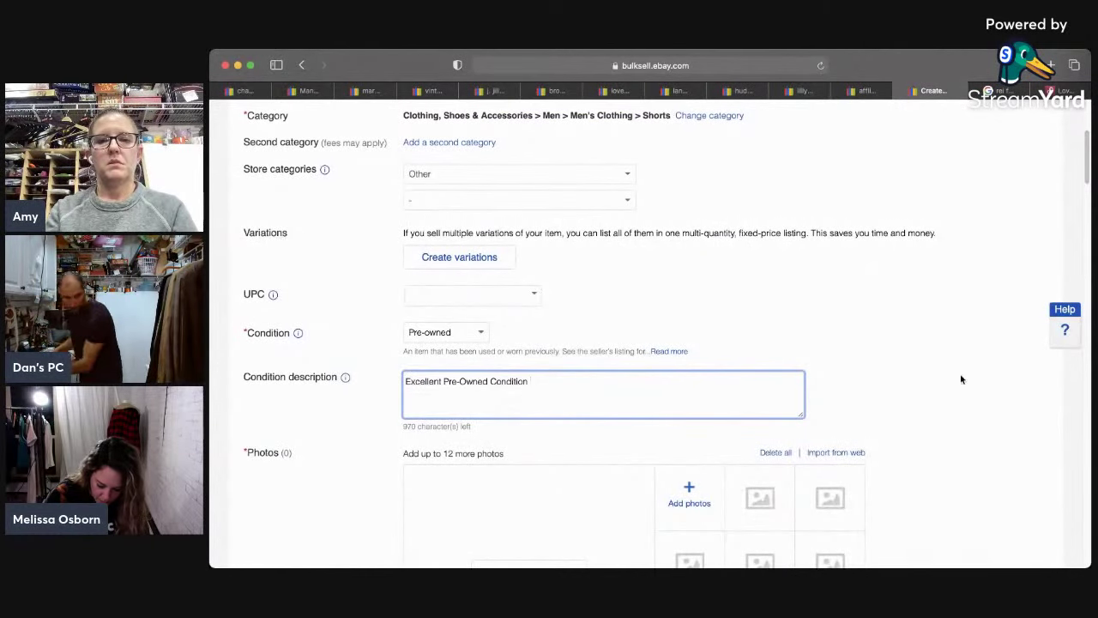
Step: Apply the suggested Beach theme to the item specifics and set the color to Black
scroll(1069, 198, "down", 4)
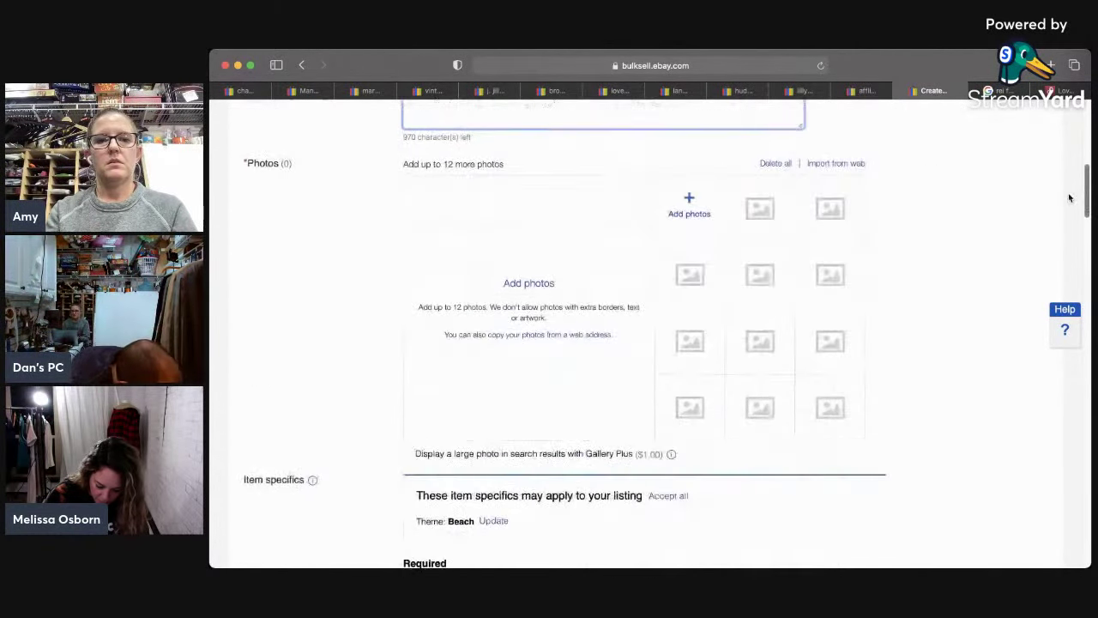
scroll(1069, 198, "down", 3)
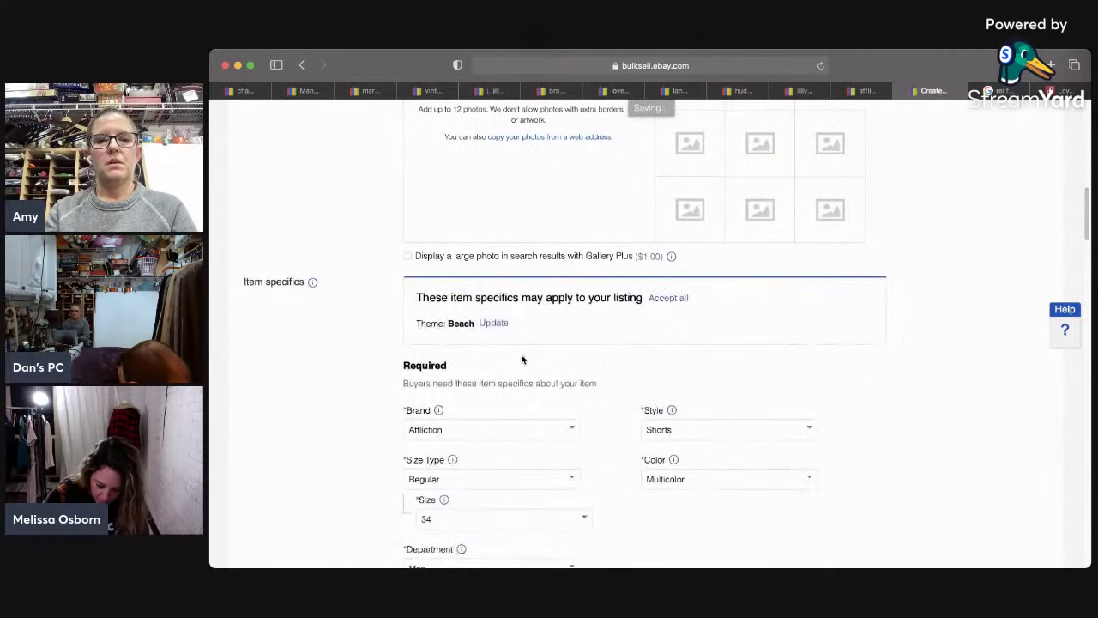
left_click(500, 323)
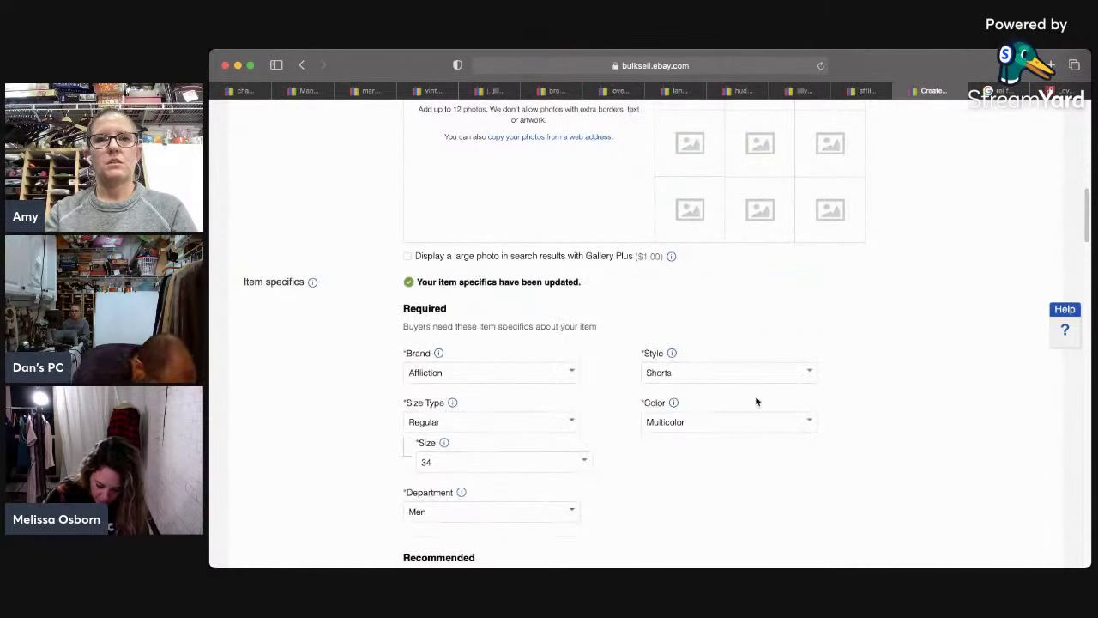
left_click(738, 422)
type("Black")
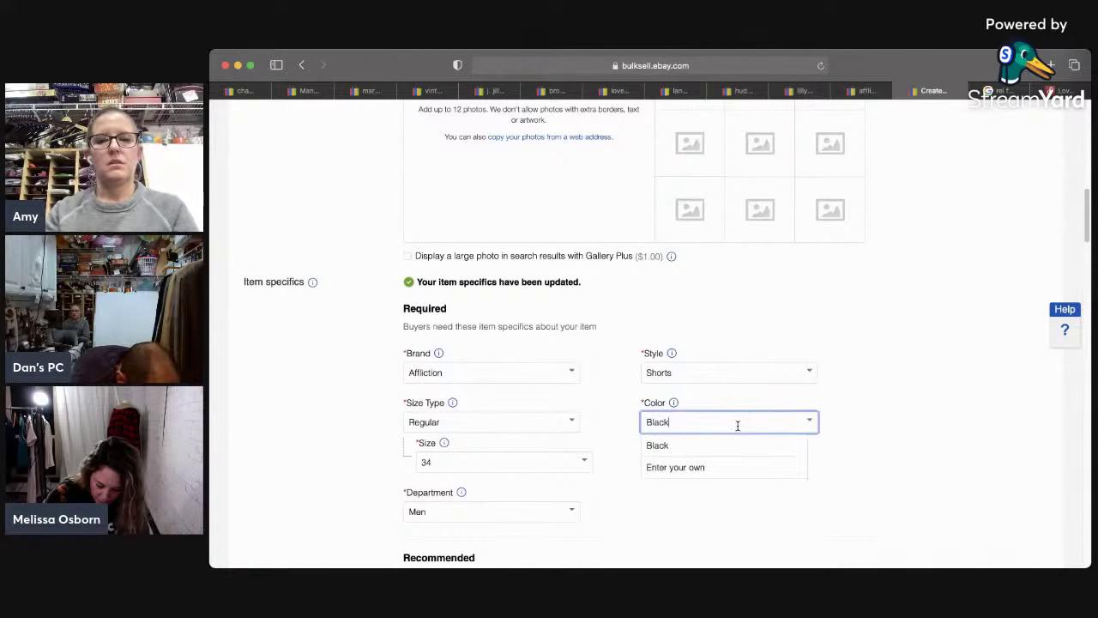
left_click(678, 445)
Step: Set the shorts' size to 32 and the recommended waist size to 32 in
left_click(526, 434)
key("BackSpace")
type("2")
left_click(566, 466)
left_click_drag(1085, 225, 1081, 274)
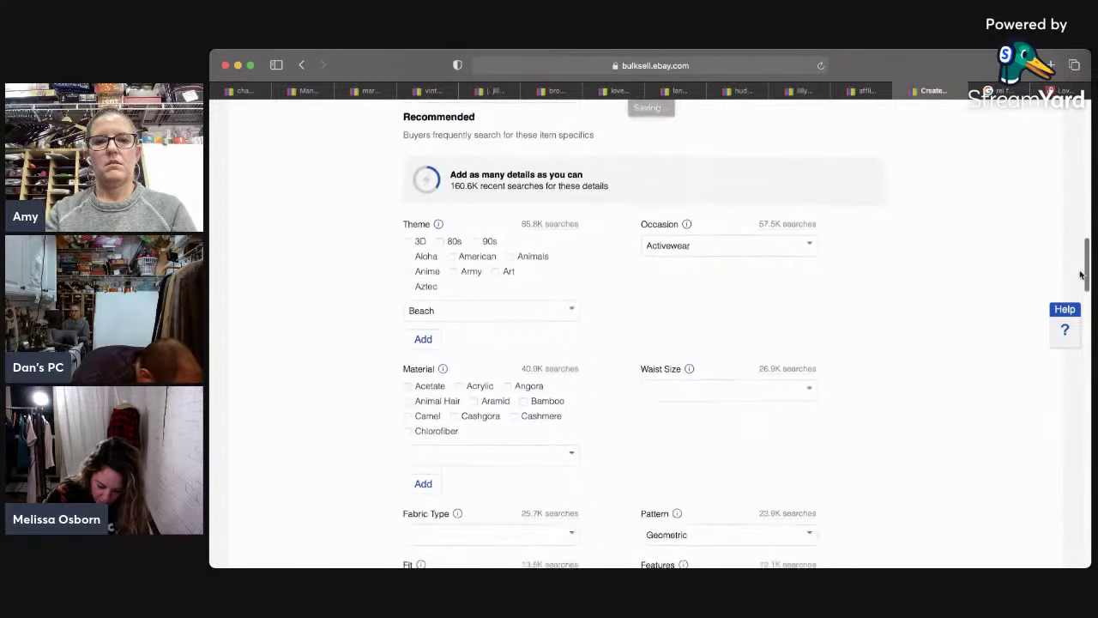
scroll(1071, 289, "down", 3)
left_click(785, 236)
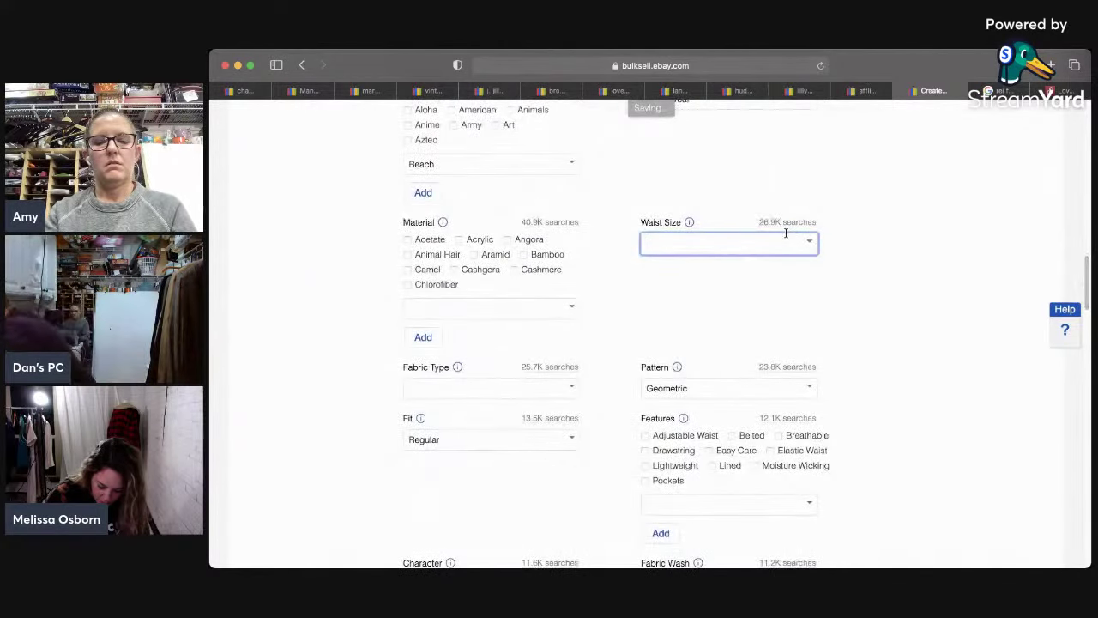
type("32")
left_click(779, 262)
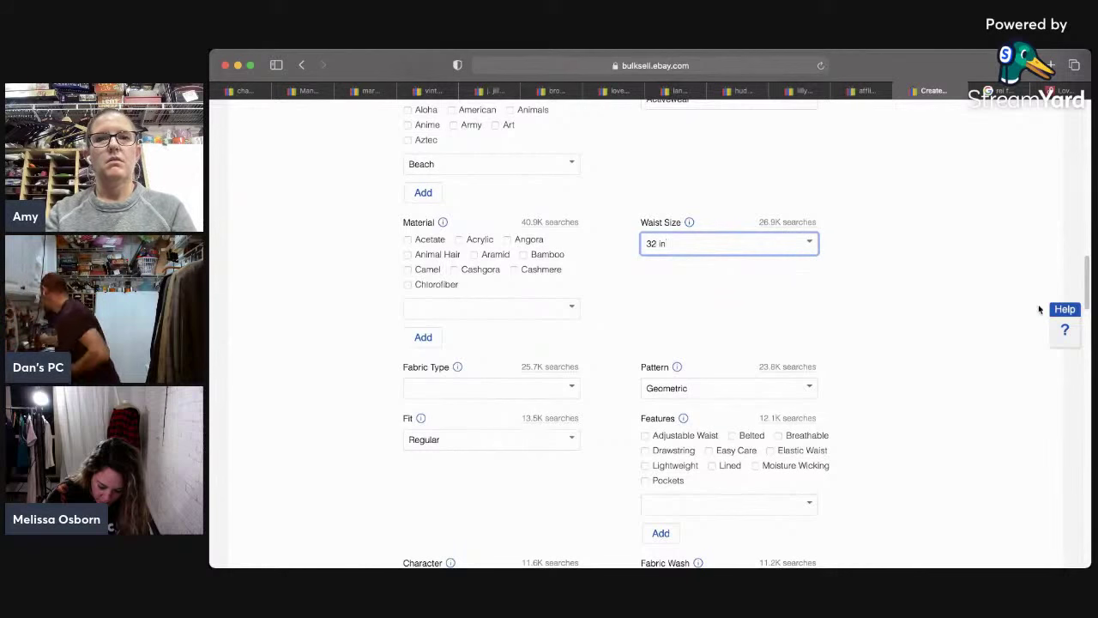
scroll(1072, 300, "down", 5)
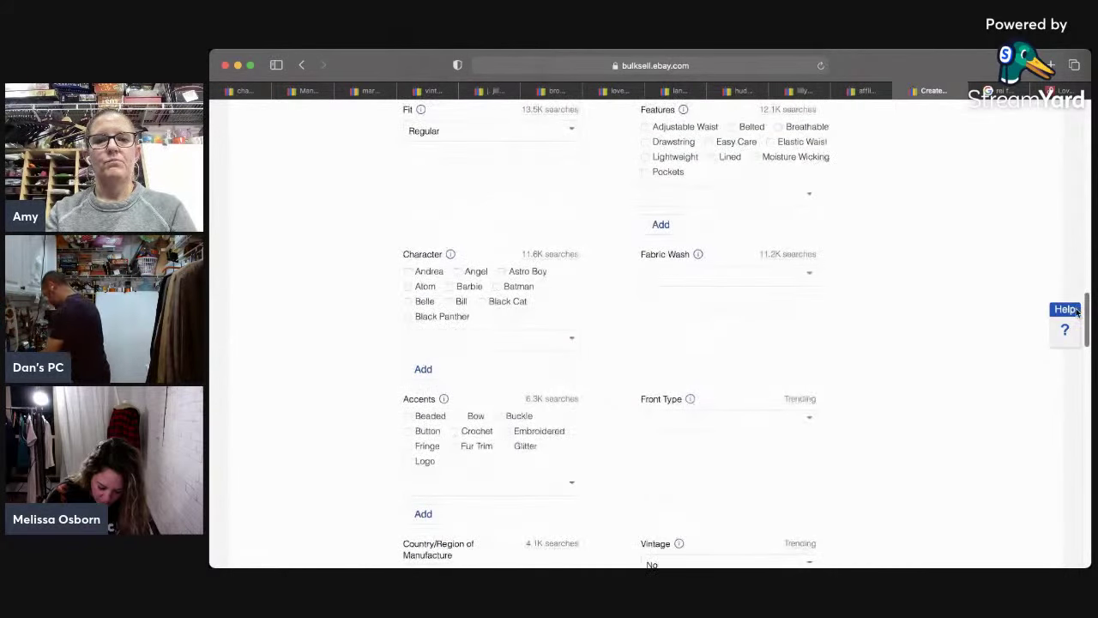
Step: Set the shorts' fabric wash to Charcoal Wash and the front type to Flat Front
scroll(976, 311, "down", 2)
left_click(806, 191)
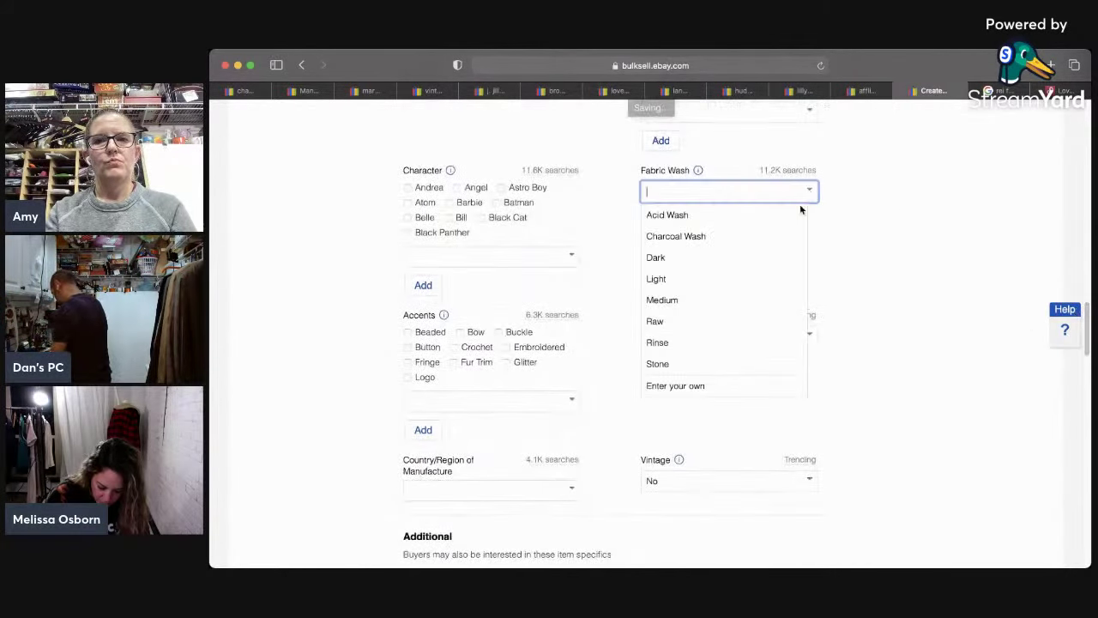
left_click(770, 241)
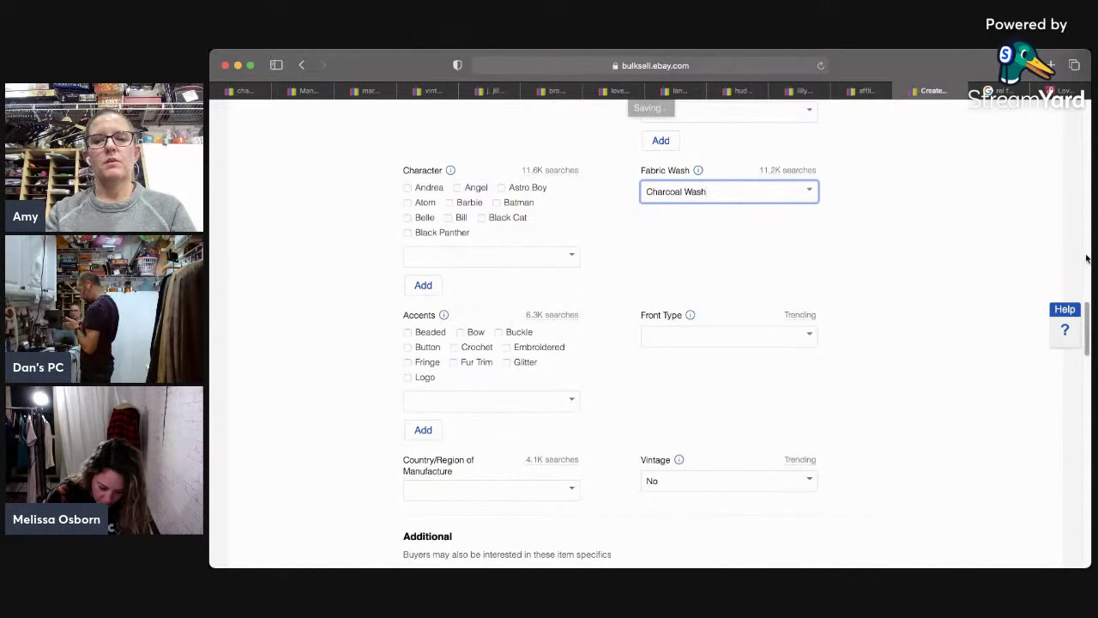
left_click(813, 336)
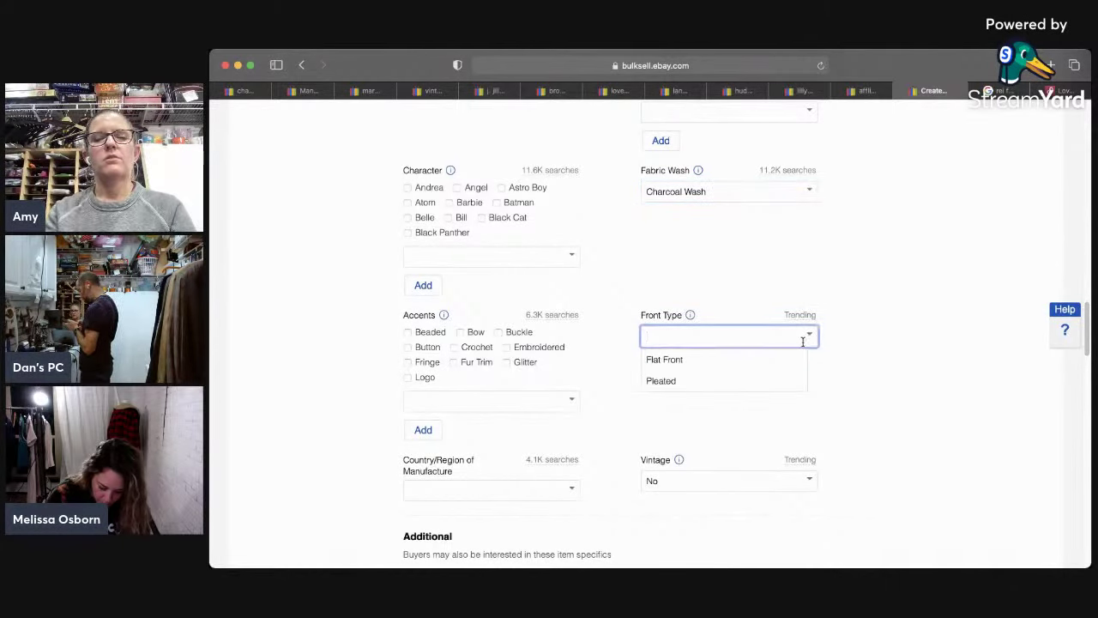
left_click(791, 362)
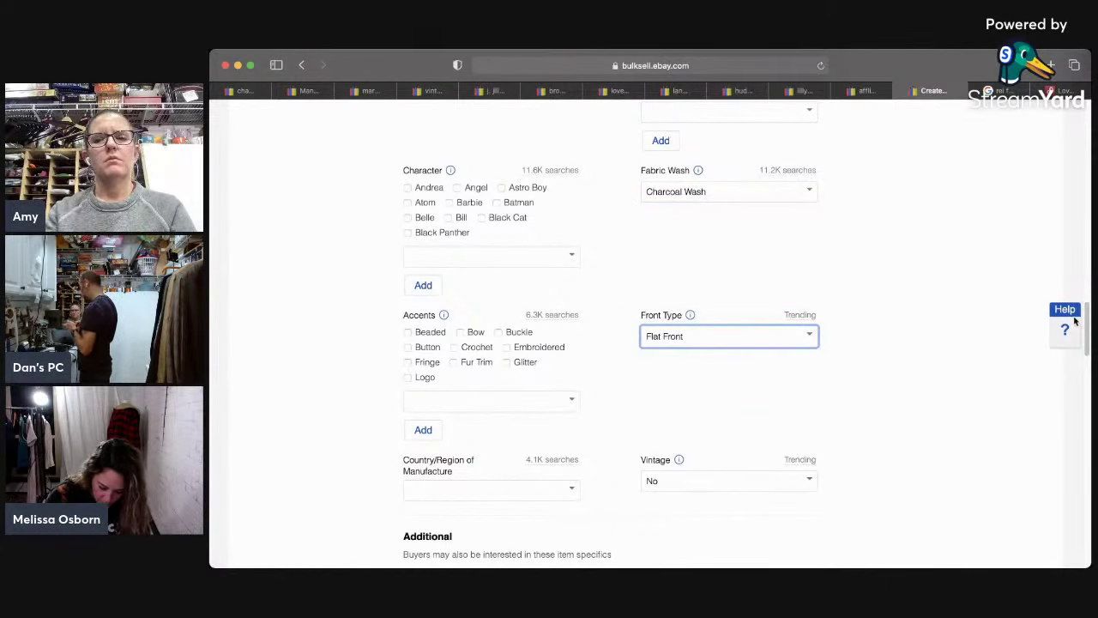
Step: Fill the item description with the copied title, "Excellent Pre-Owned Condition" and "Please See Detailed Measurements in the Photos."
left_click_drag(1085, 328, 1085, 337)
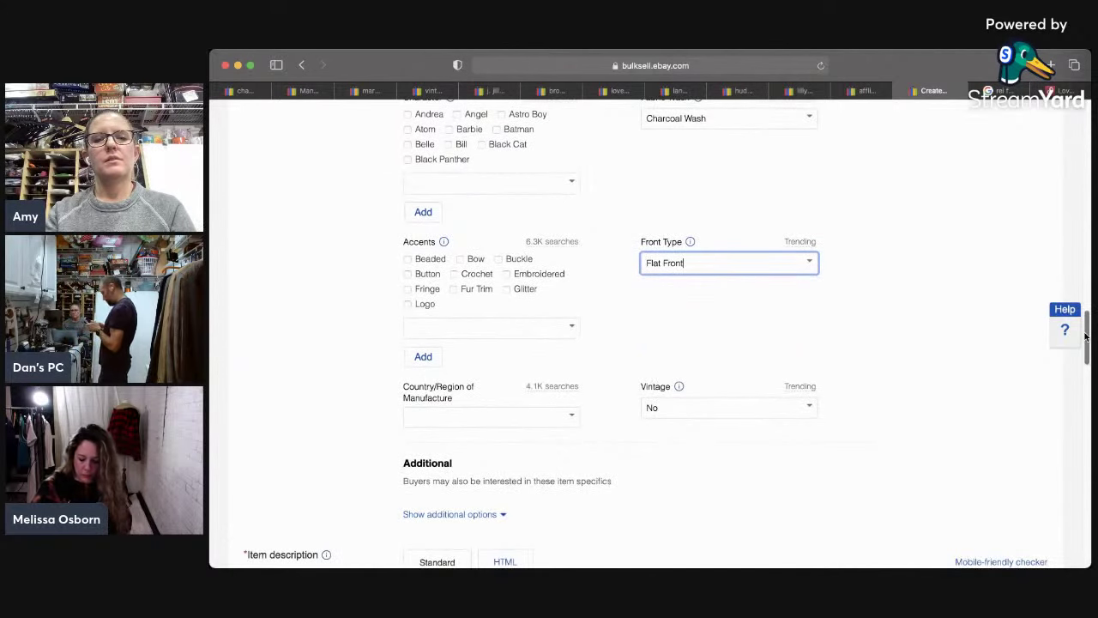
left_click_drag(1085, 337, 1069, 368)
left_click(988, 414)
key("super+v")
key("Return")
type("Excellent Pre-Owned Condition ")
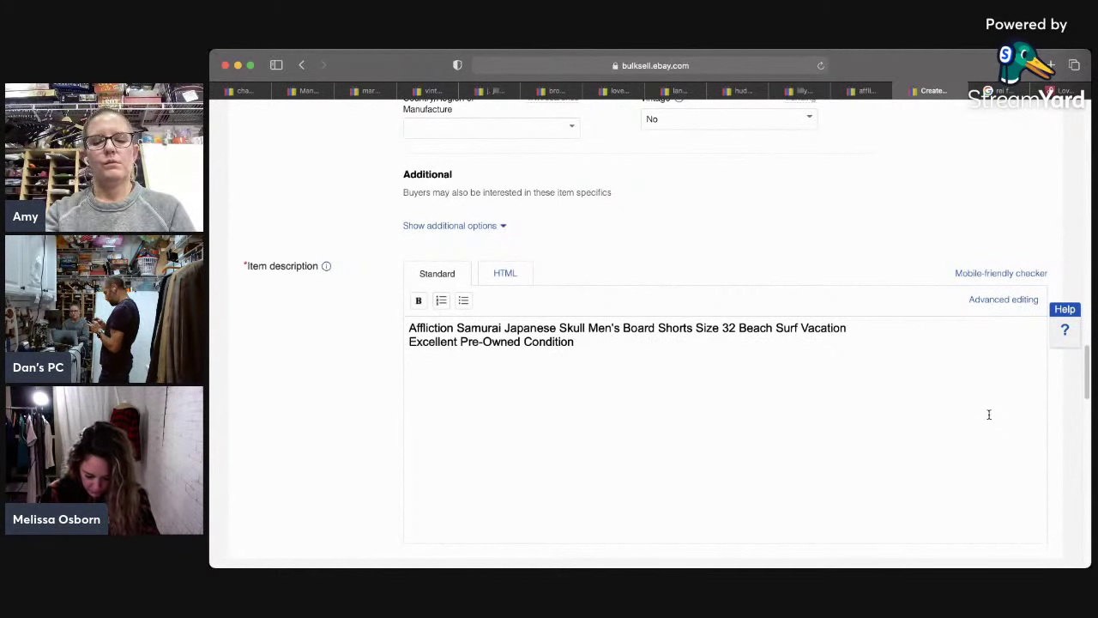
type("m$")
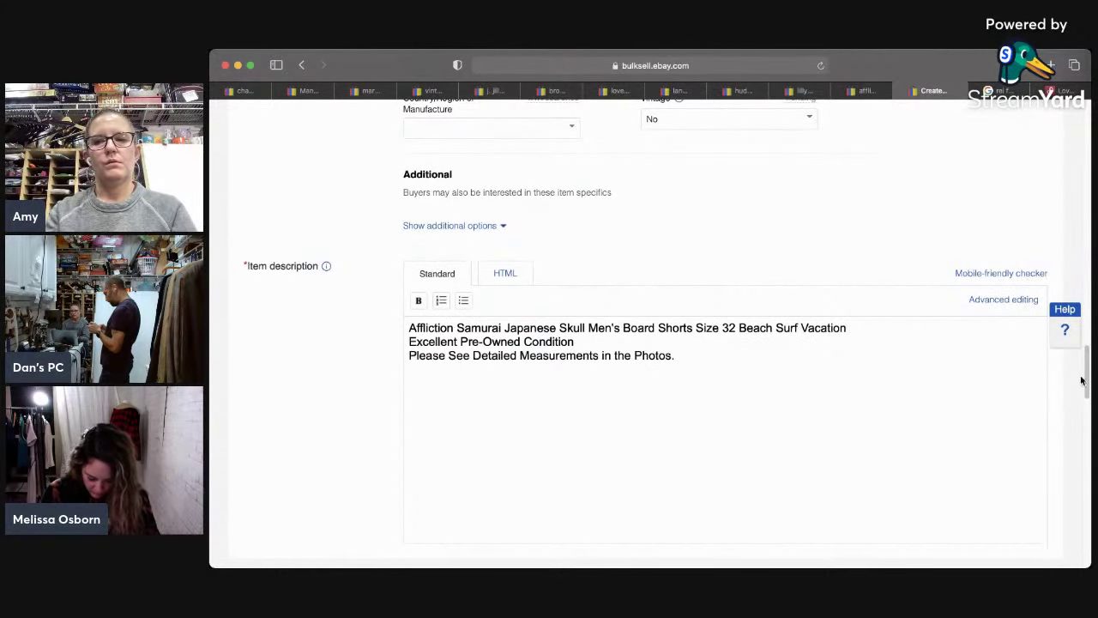
Step: Set the Buy It Now price to 39.95 and the shipping policy to FIRST CLASS
left_click_drag(1081, 380, 1082, 426)
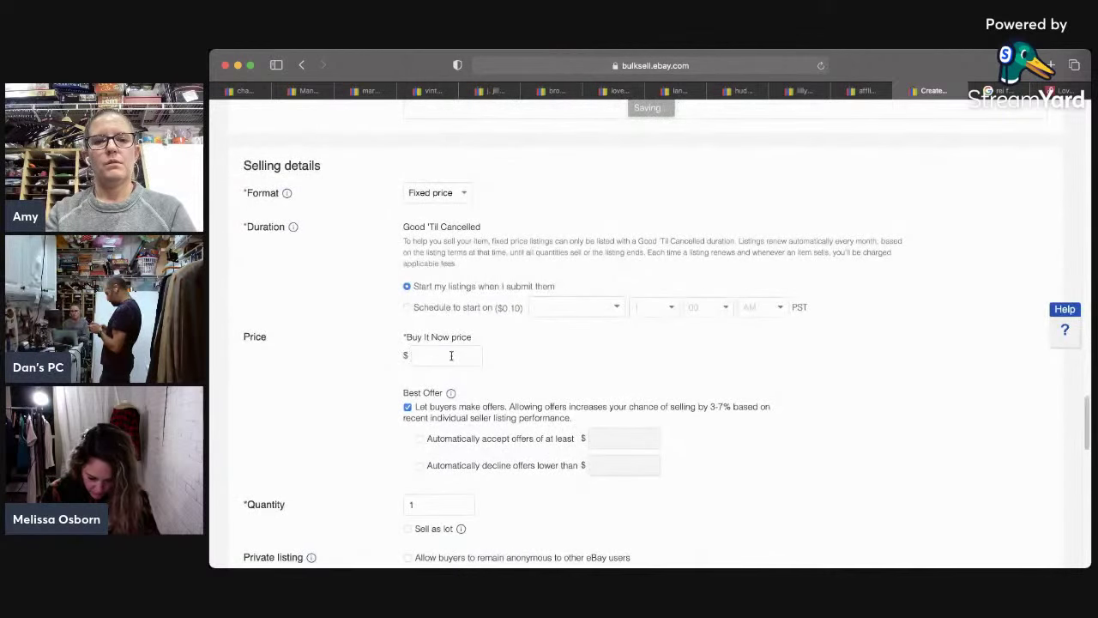
left_click(451, 355)
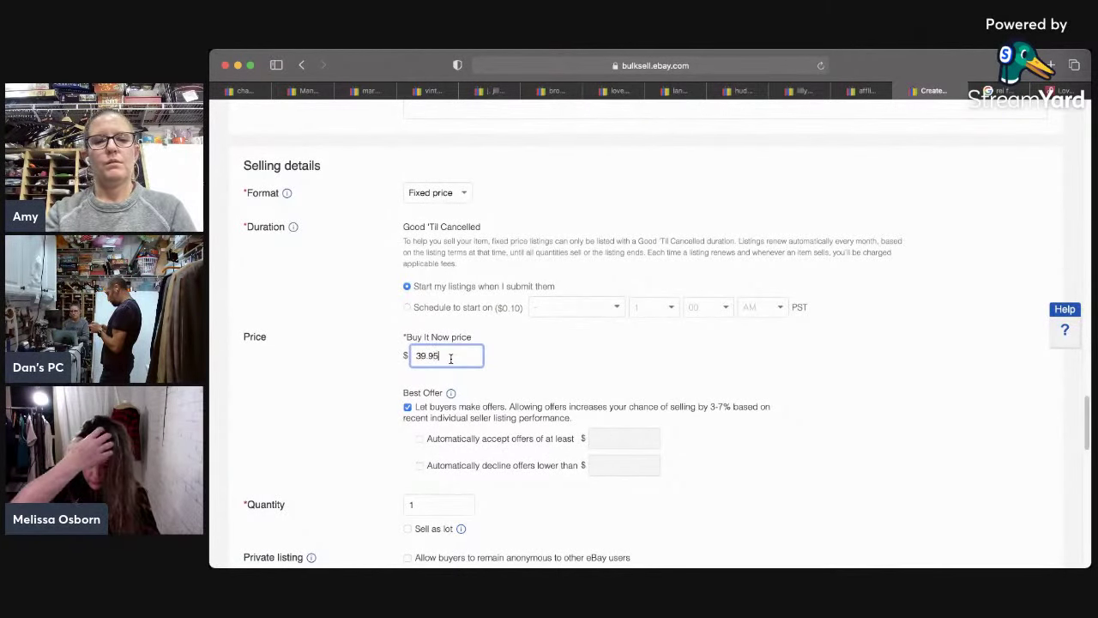
left_click_drag(1088, 420, 1051, 491)
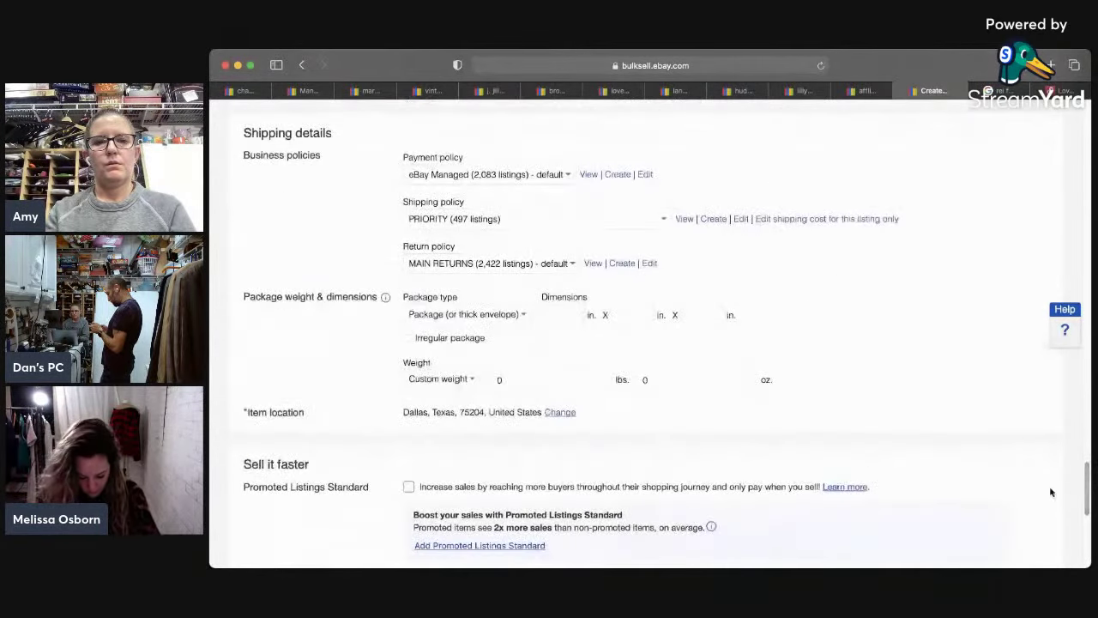
key("Down")
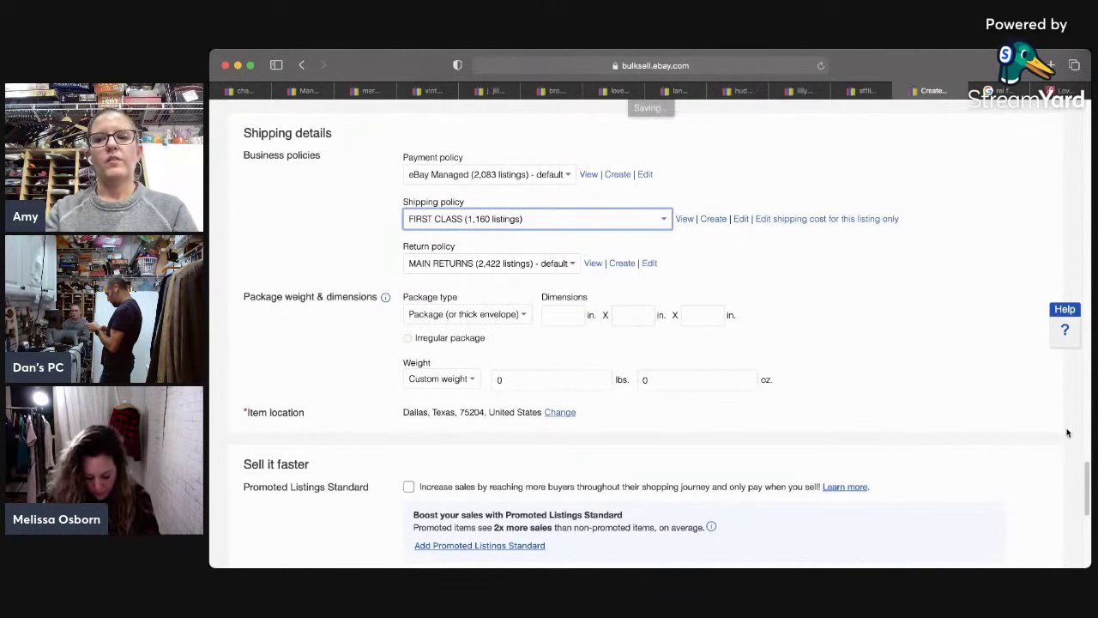
Step: Enable Promoted Listings Standard for the shorts with an ad rate of 1%
scroll(847, 453, "down", 1)
left_click(789, 442)
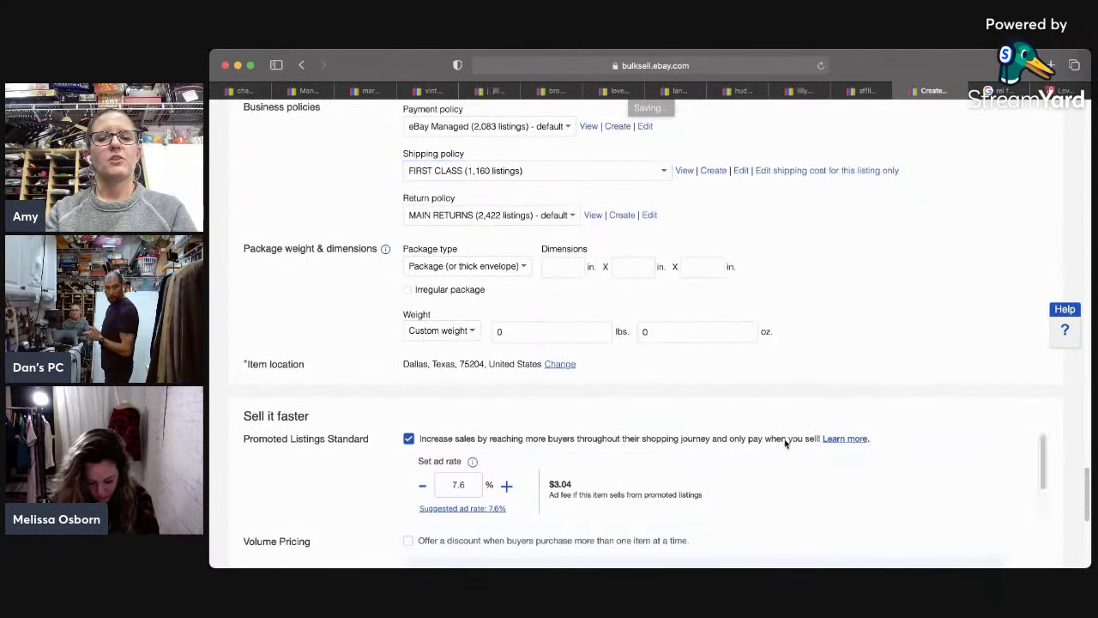
double_click(467, 483)
type("1")
Step: Add the five shorts photos to the listing and move the drawstring front view into the main photo position
left_click_drag(1086, 491, 1086, 195)
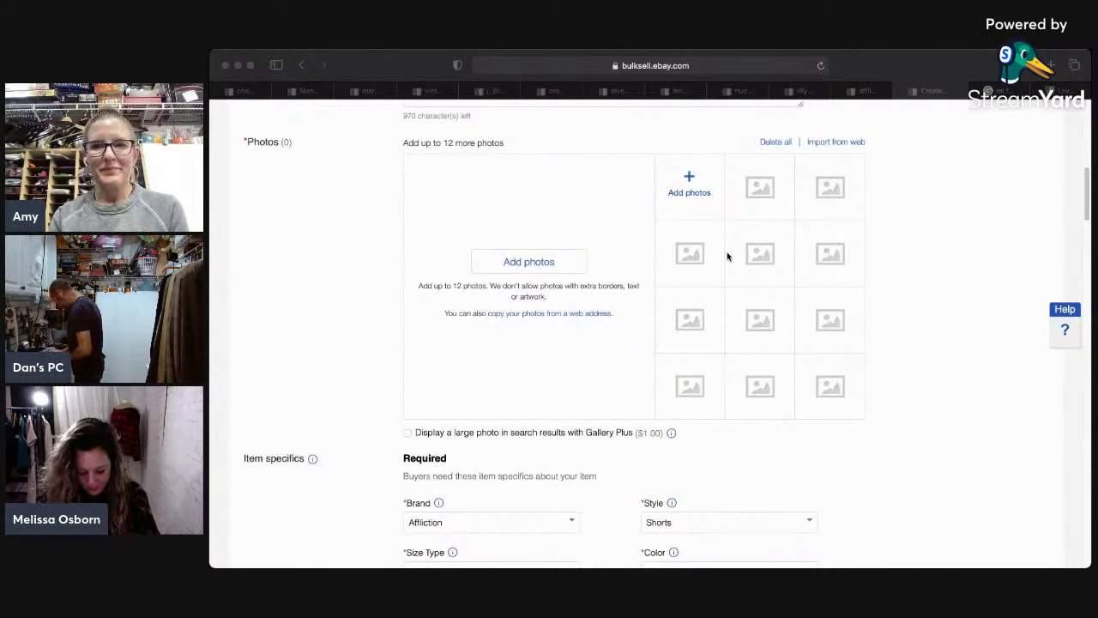
left_click_drag(727, 255, 702, 190)
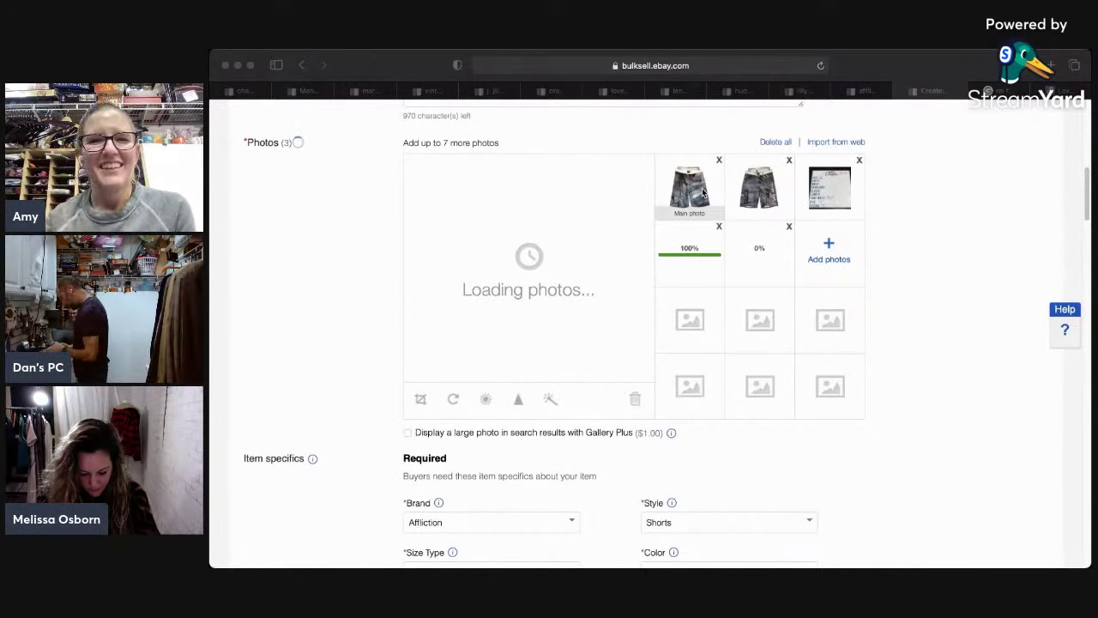
left_click(701, 193)
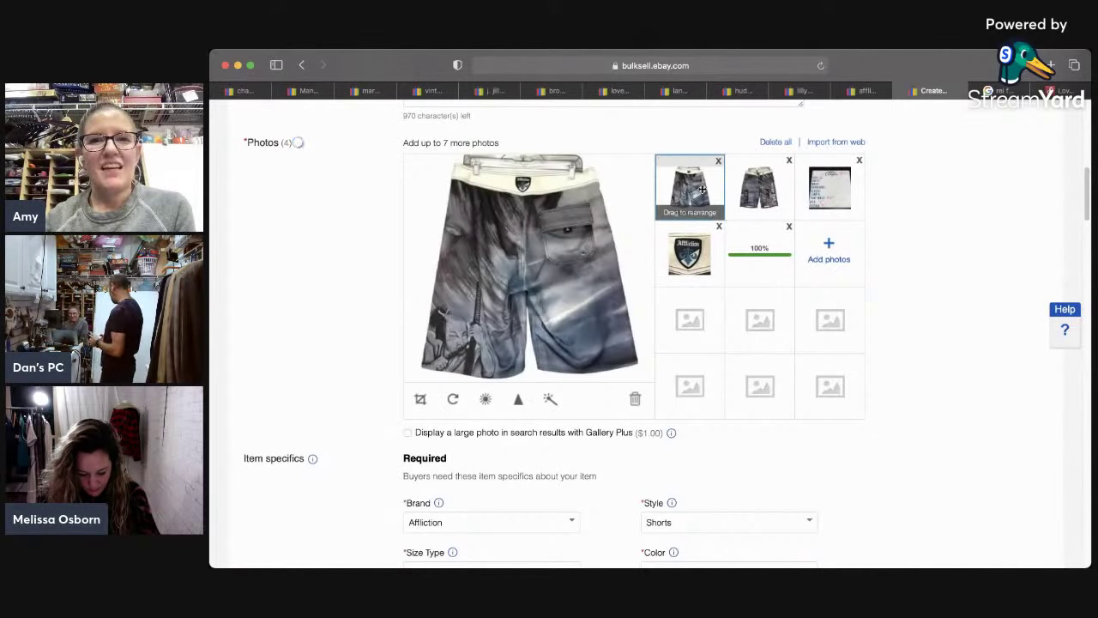
left_click(775, 203)
left_click_drag(774, 204, 694, 197)
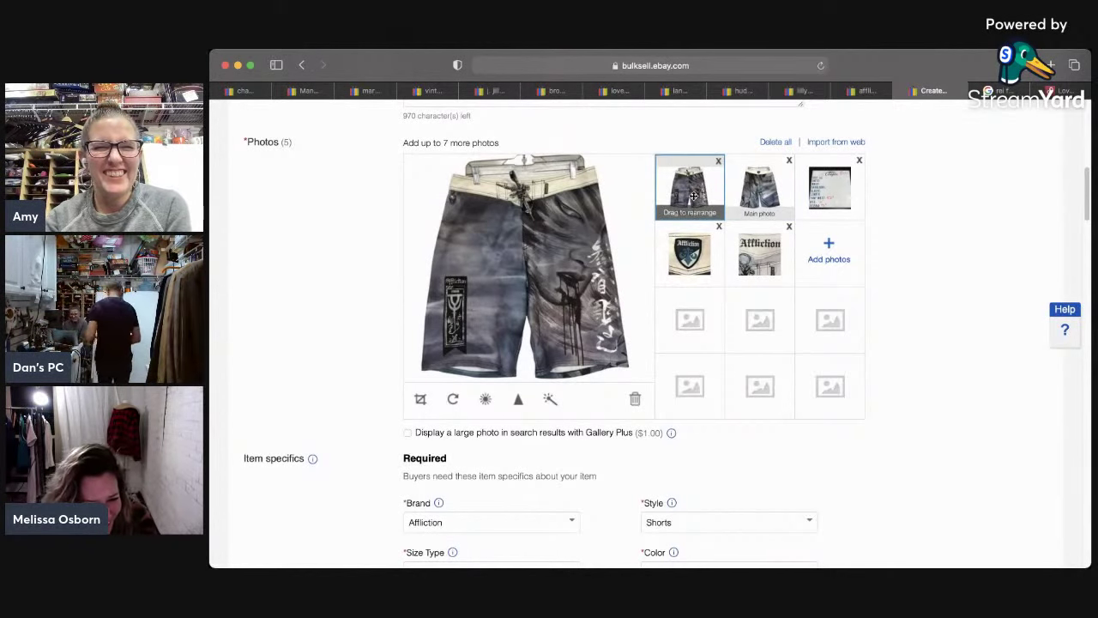
Step: Preview the back view, measurements, logo and waistband photos, ending on the main front view
left_click(766, 187)
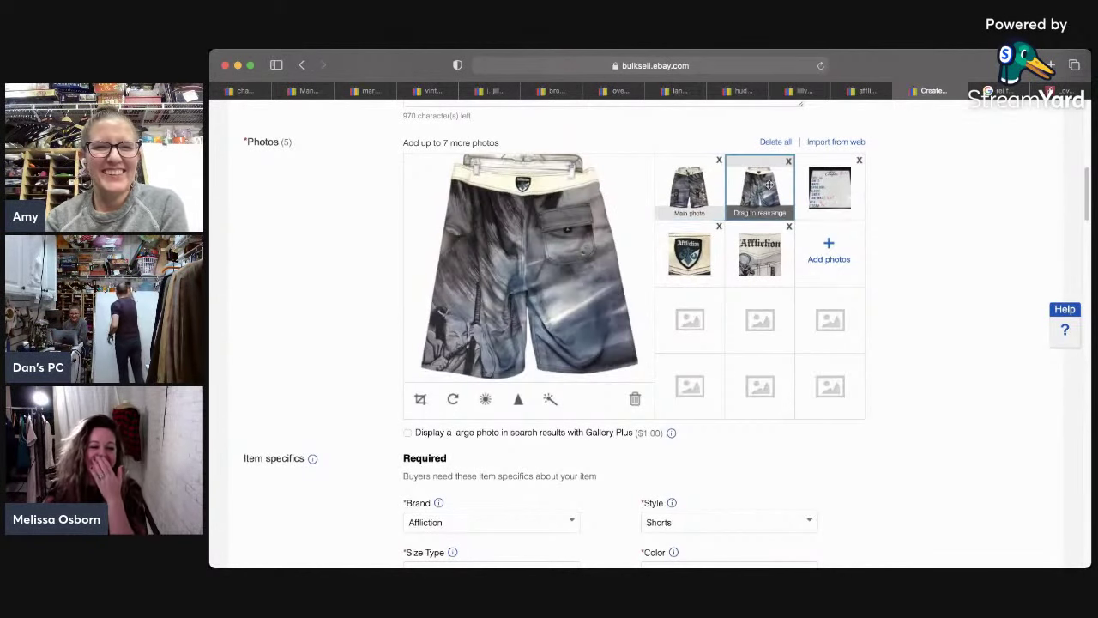
left_click(690, 193)
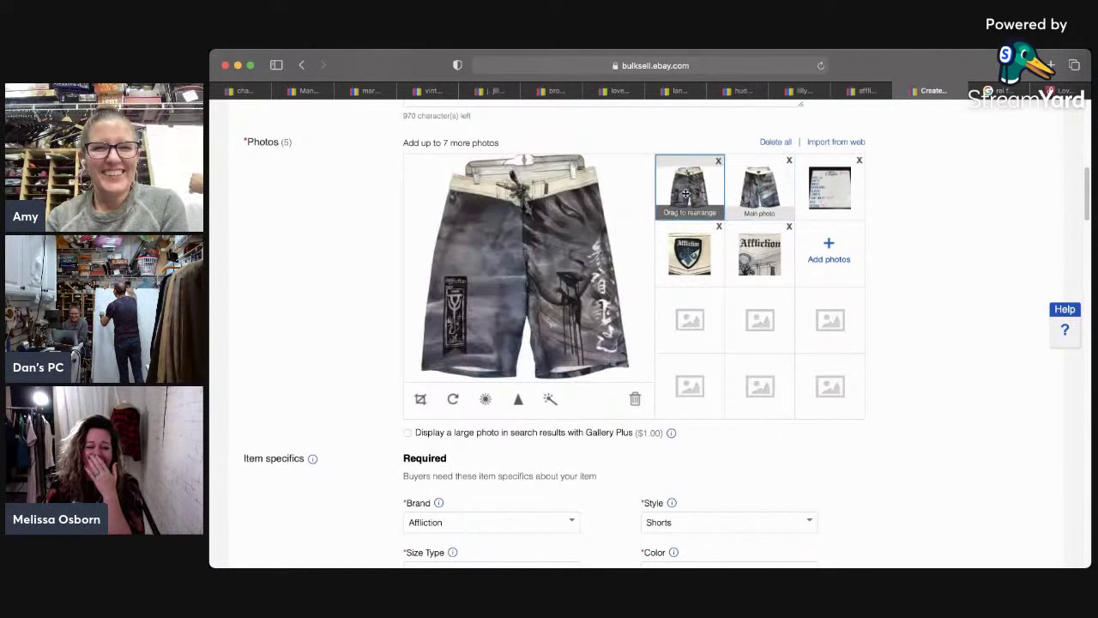
left_click(817, 198)
left_click(741, 267)
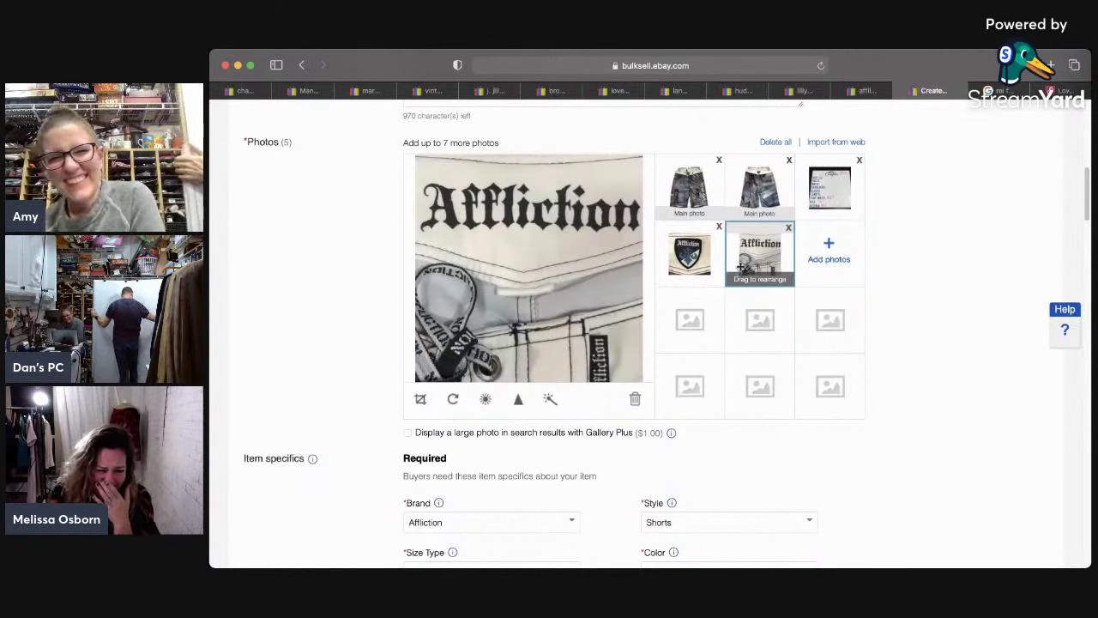
left_click(673, 259)
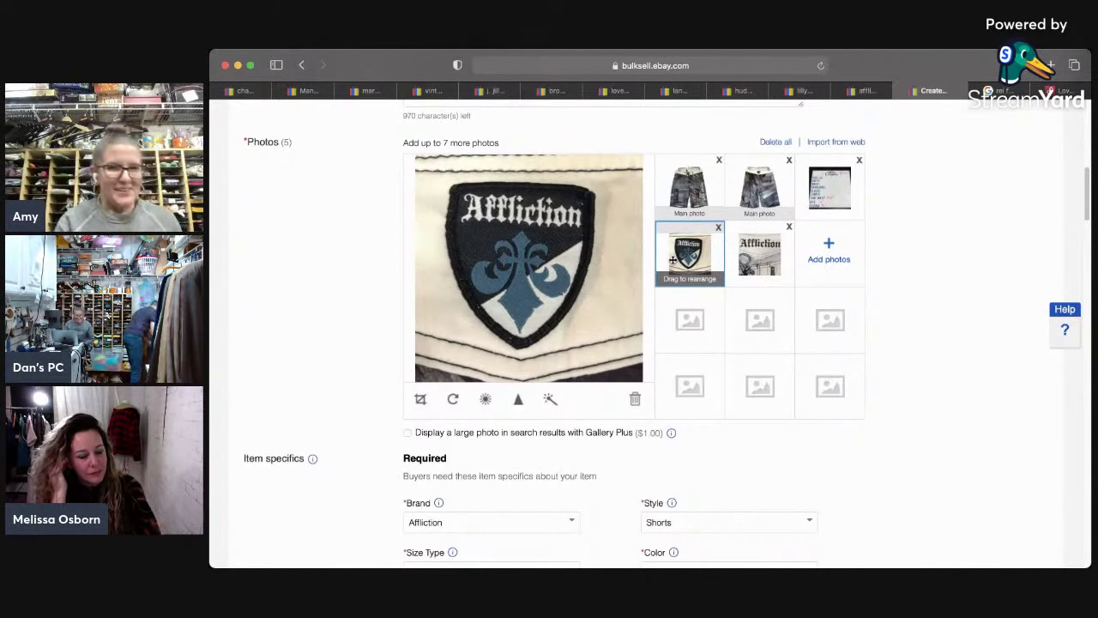
left_click(691, 193)
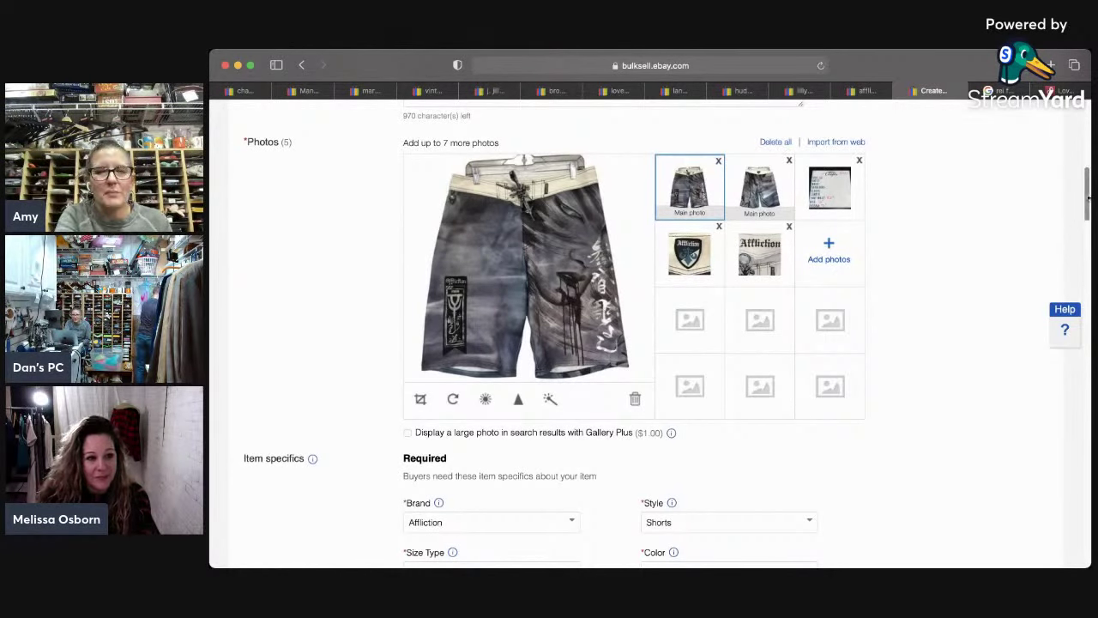
Step: Review the item specifics, description and shipping details of the shorts listing and publish it
left_click_drag(1087, 199, 1073, 234)
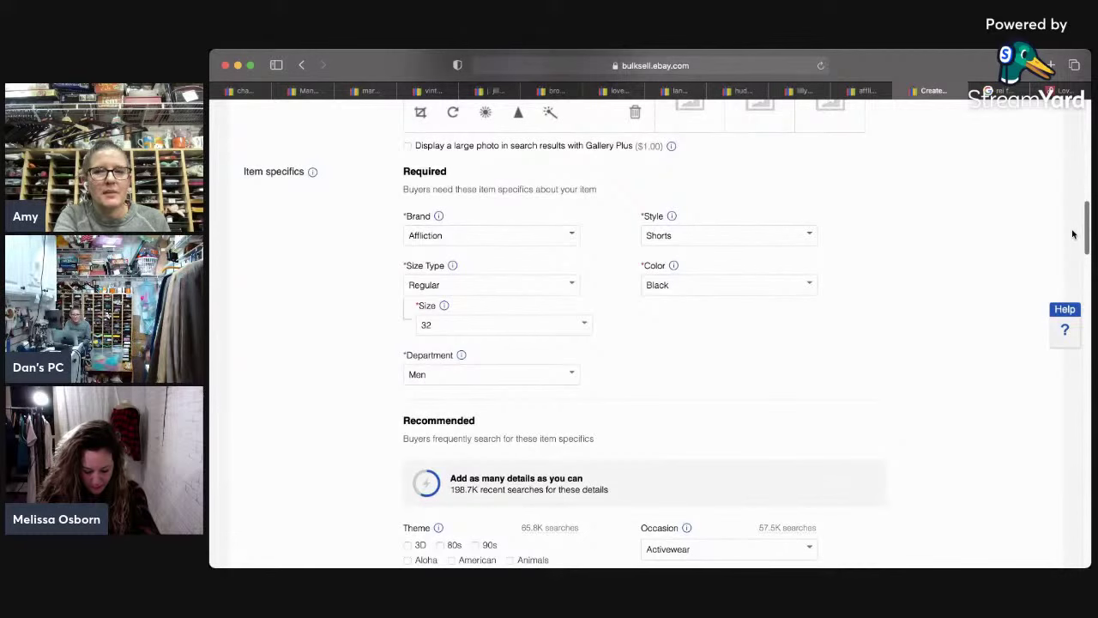
left_click_drag(1072, 234, 1073, 289)
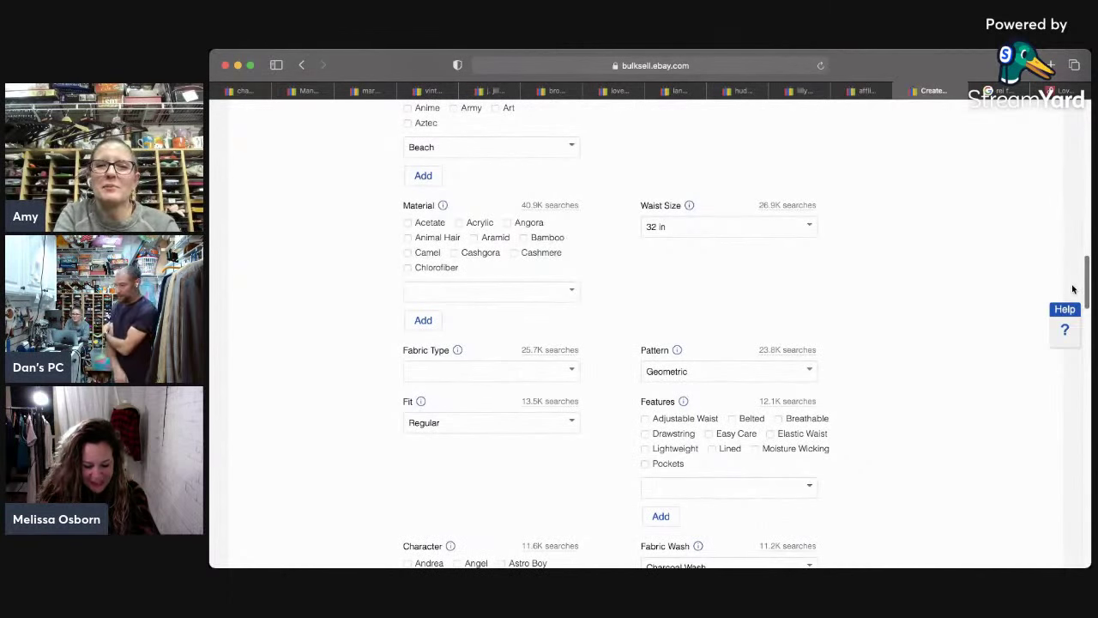
scroll(1072, 289, "down", 5)
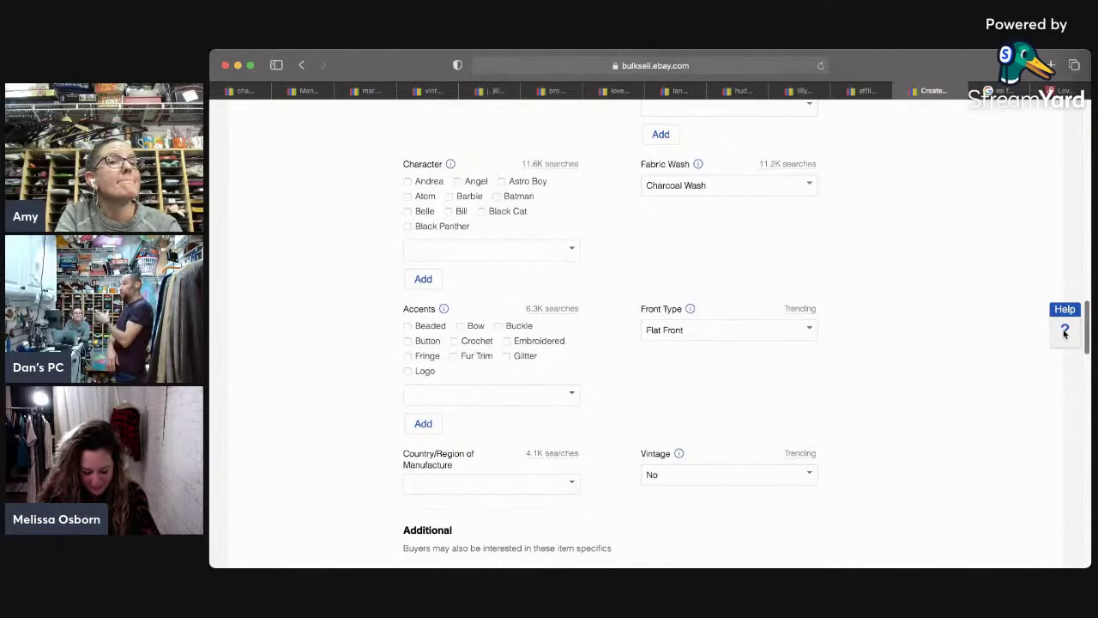
scroll(1065, 334, "down", 4)
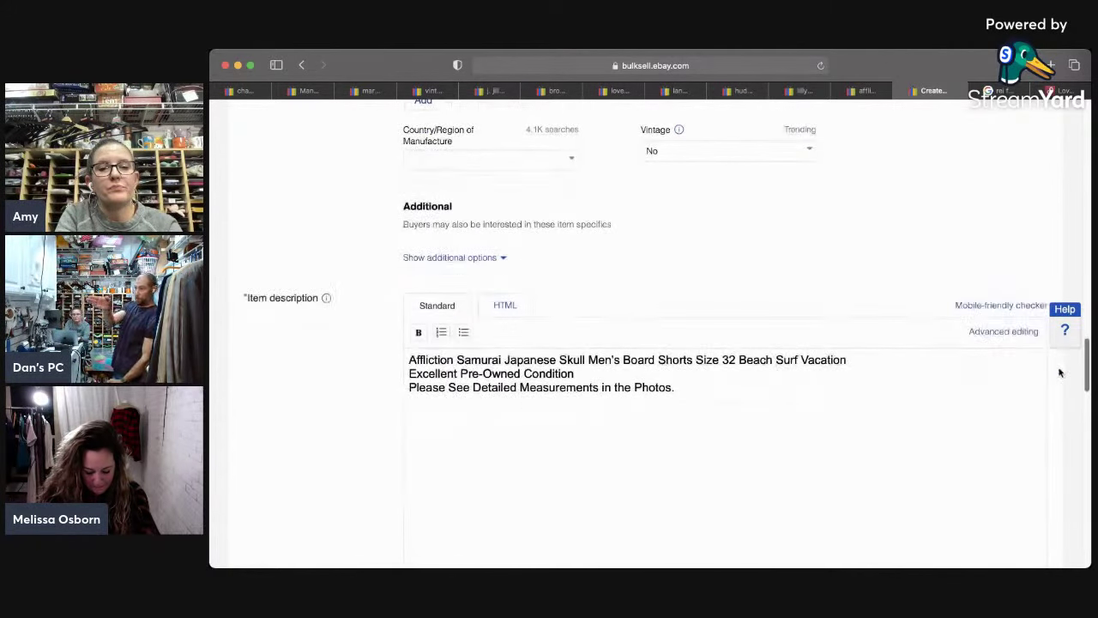
scroll(1059, 371, "down", 15)
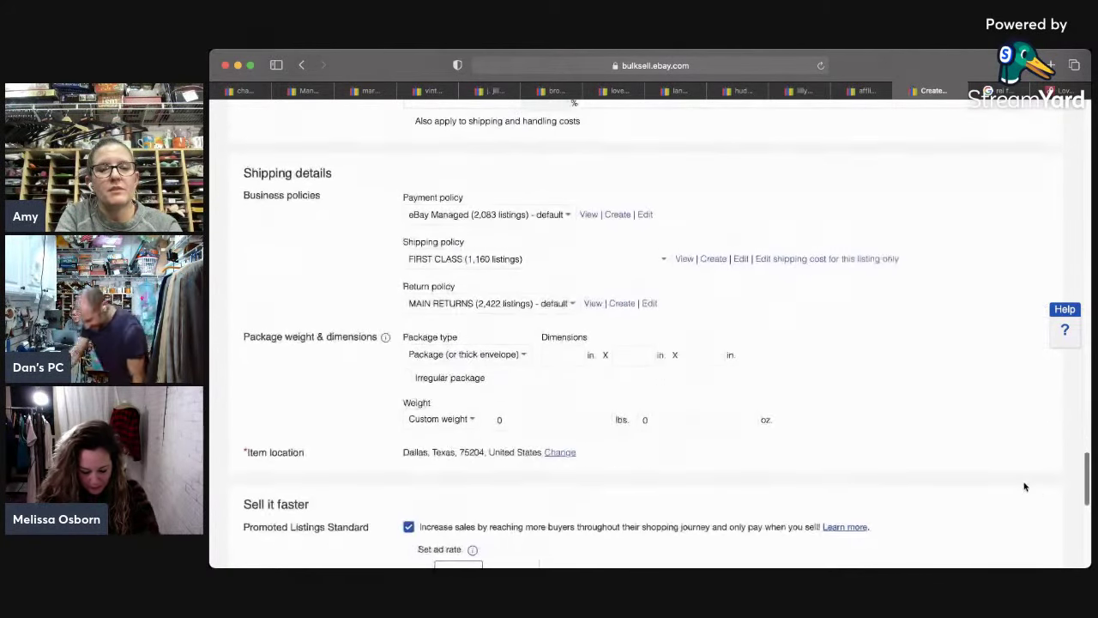
scroll(1023, 487, "down", 10)
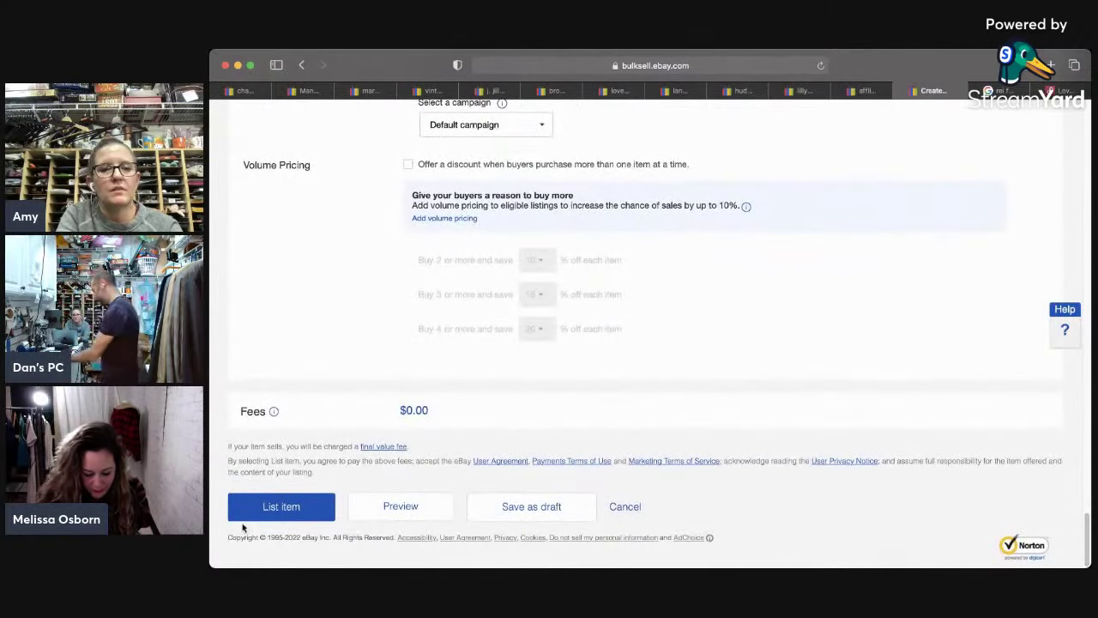
left_click(289, 507)
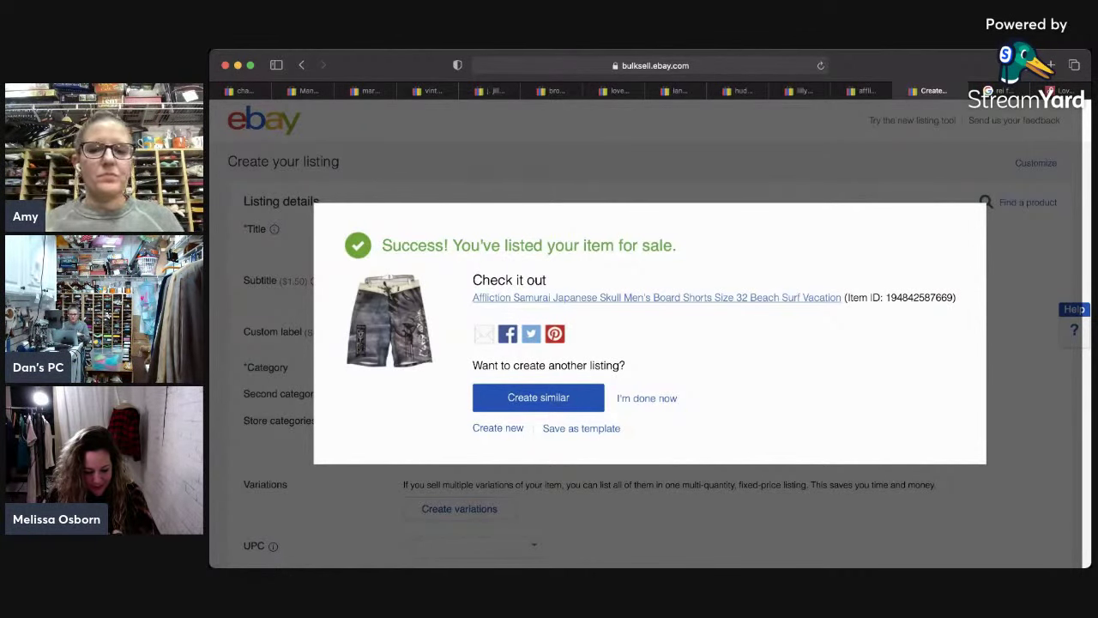
Step: Finish without creating another listing and look through the most recently added active listings
left_click(657, 400)
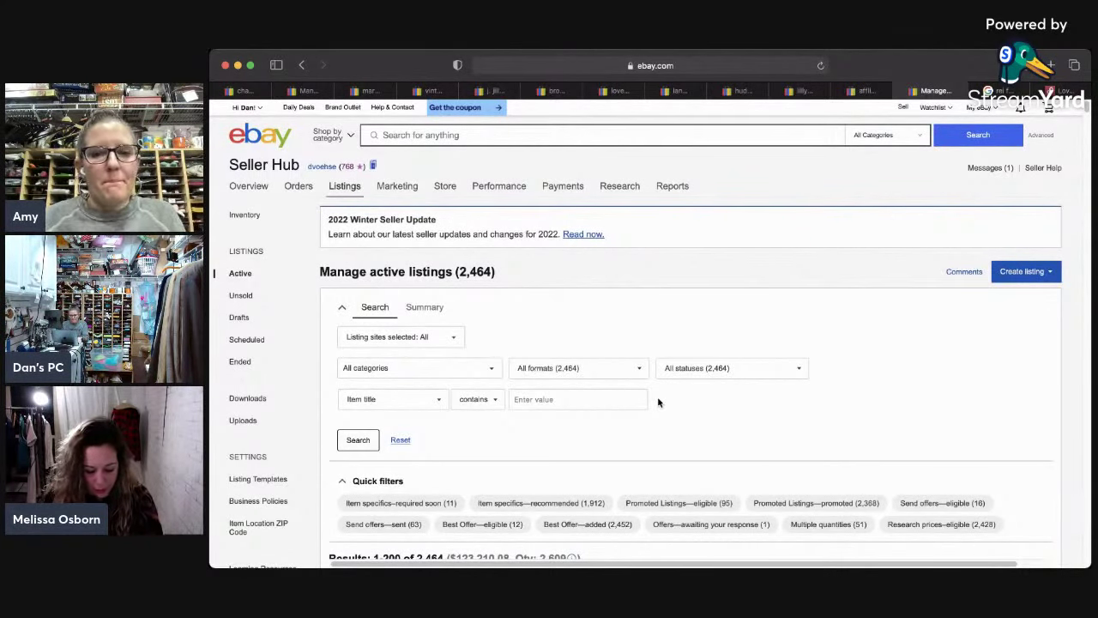
scroll(1086, 114, "down", 5)
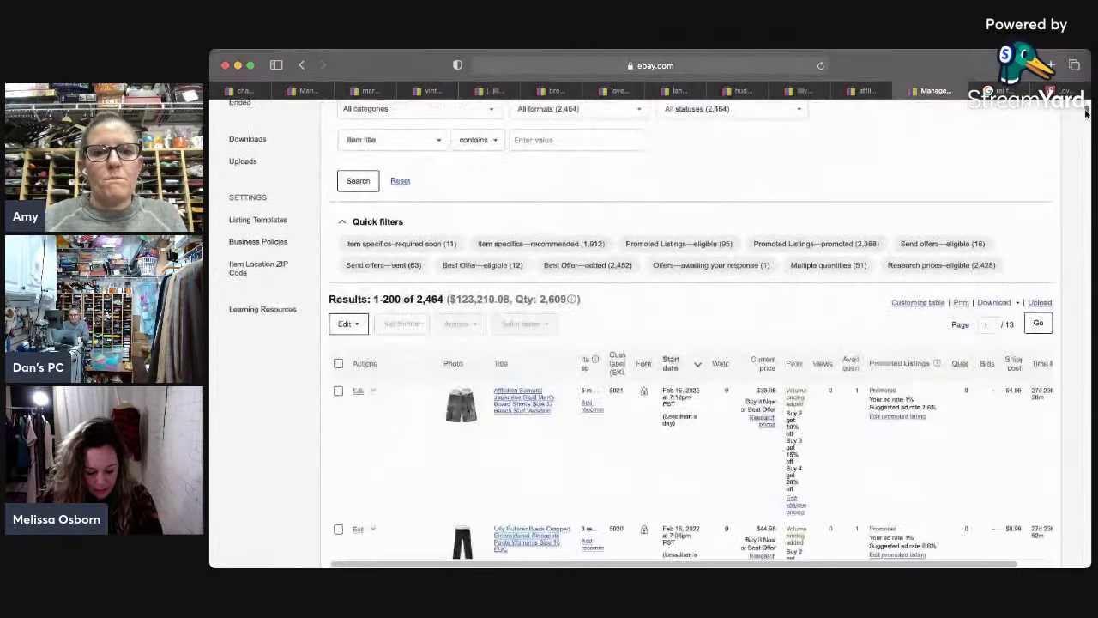
scroll(1086, 113, "down", 6)
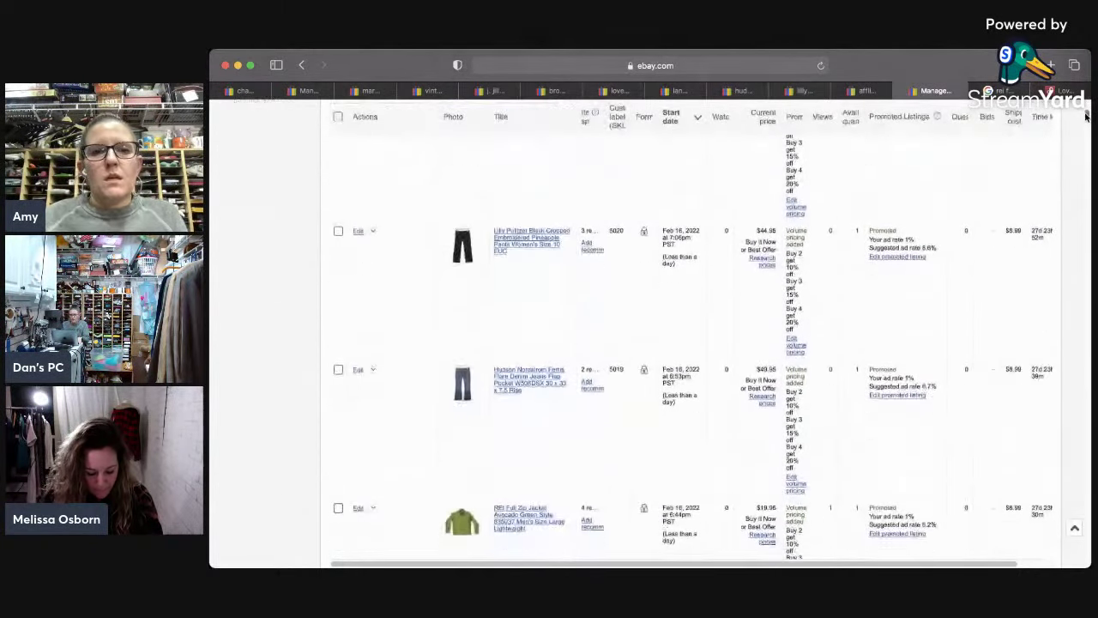
scroll(1086, 116, "down", 4)
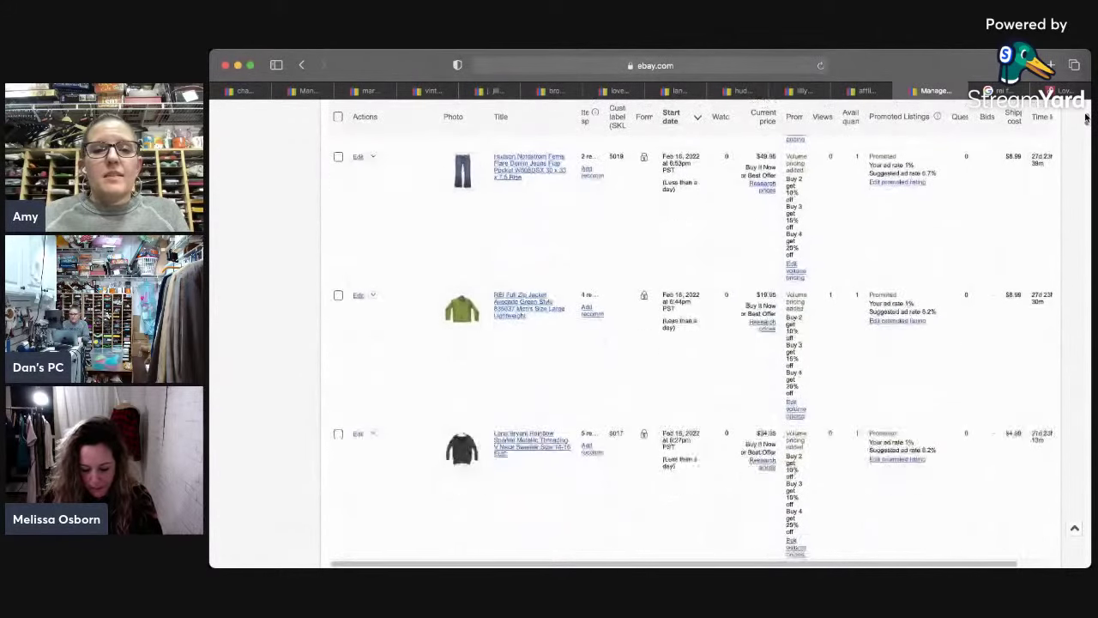
scroll(1086, 119, "down", 3)
scroll(1086, 120, "down", 5)
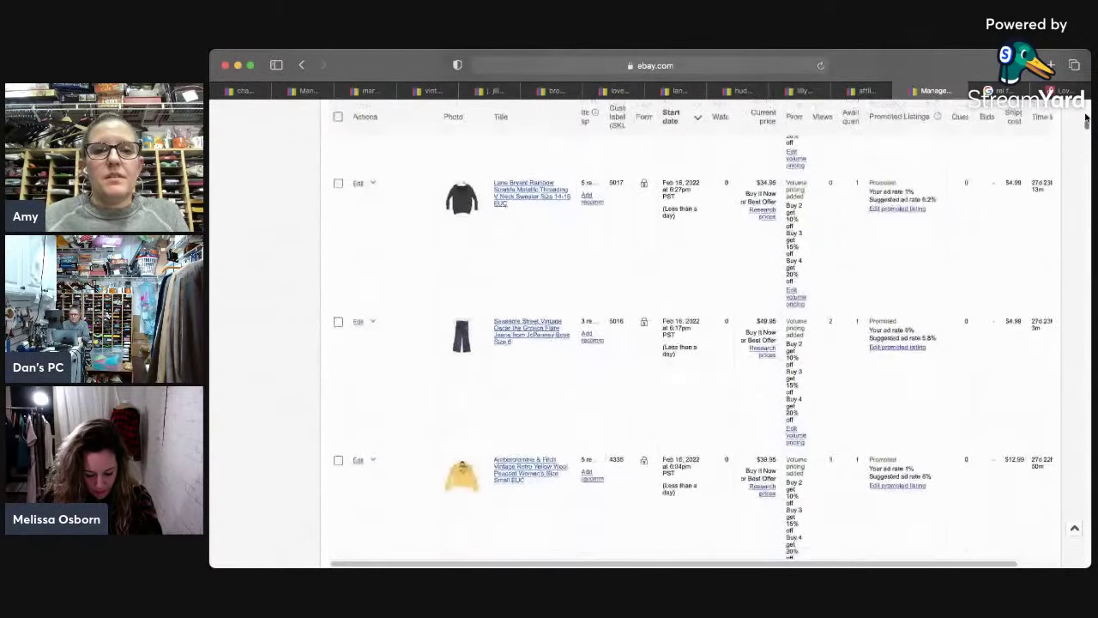
scroll(1086, 119, "down", 3)
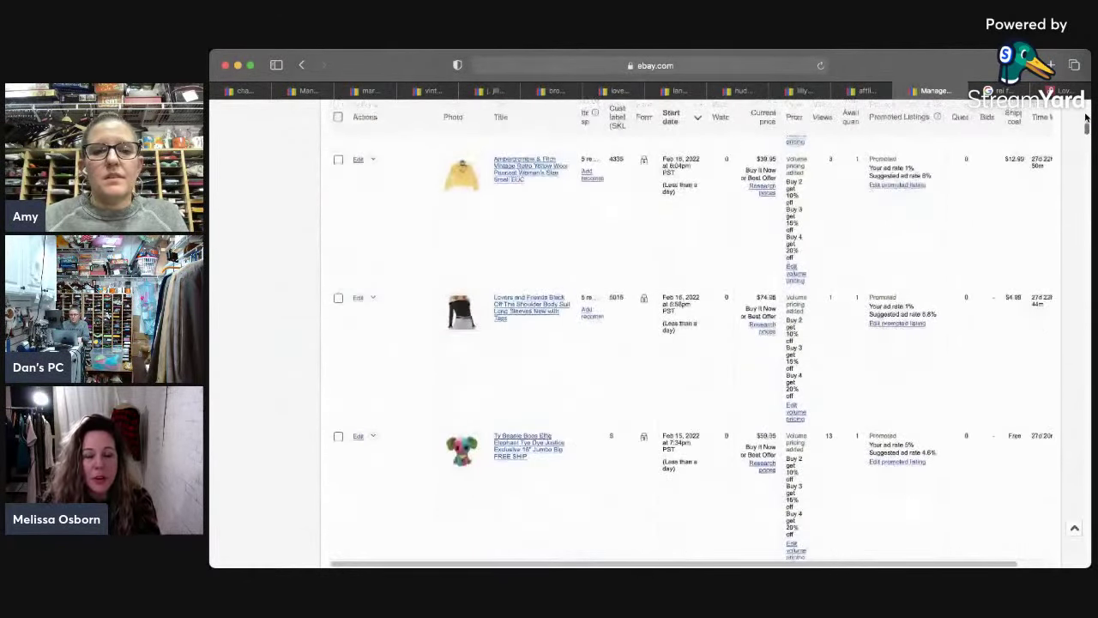
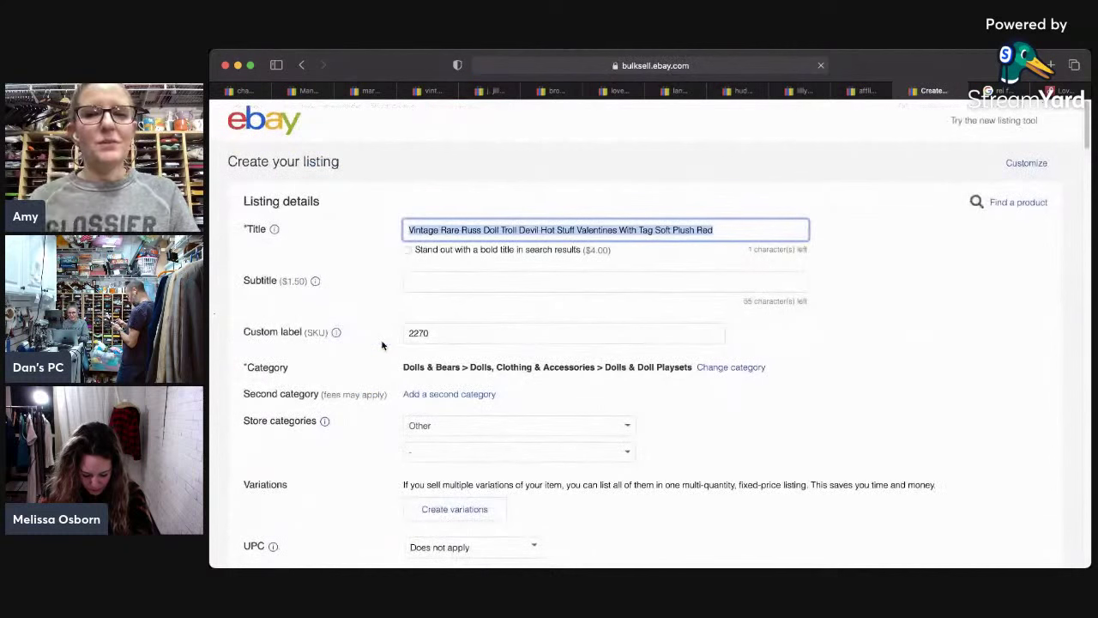
Step: Add the eight troll doll photos to the listing and arrange the two front views first, with the straight-on view as main photo
left_click(690, 279)
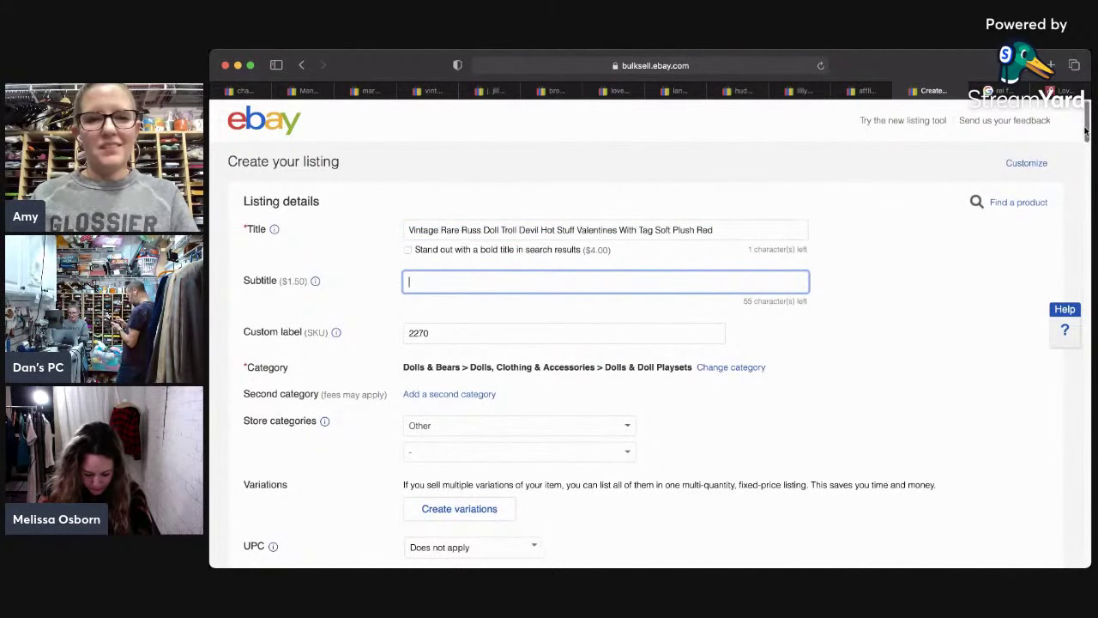
scroll(1081, 143, "down", 5)
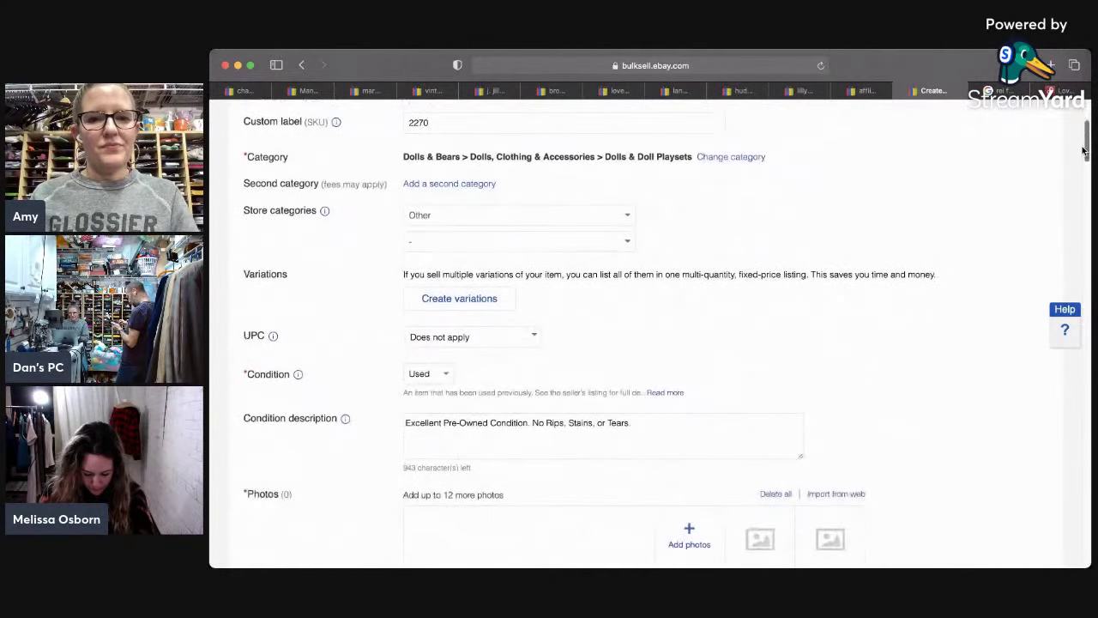
scroll(1082, 151, "down", 7)
scroll(1075, 179, "down", 1)
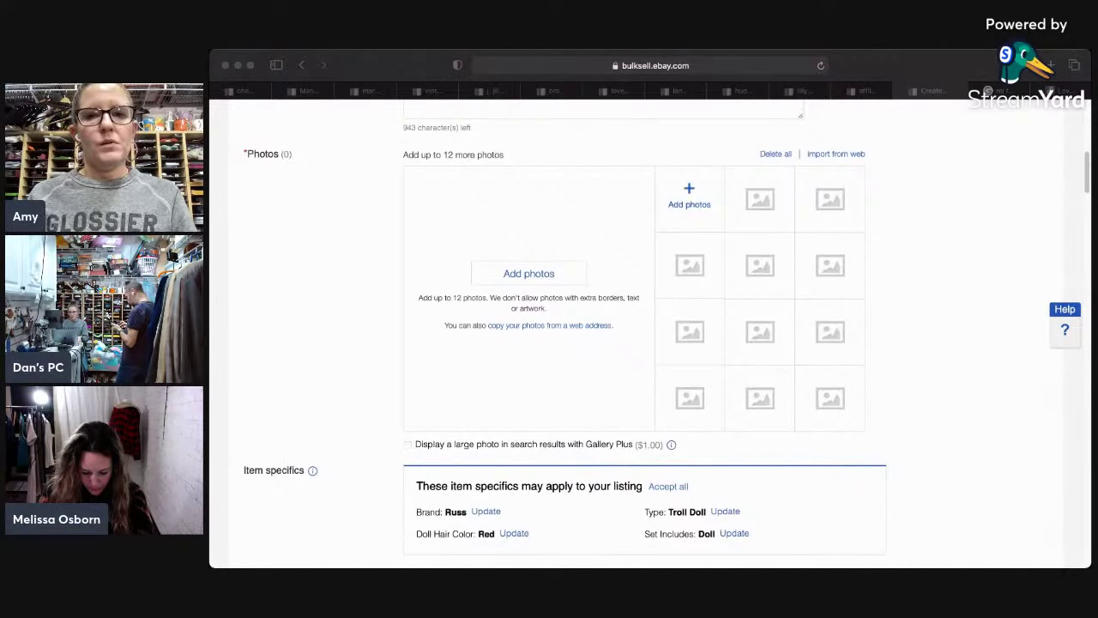
left_click_drag(692, 220, 691, 220)
left_click(691, 220)
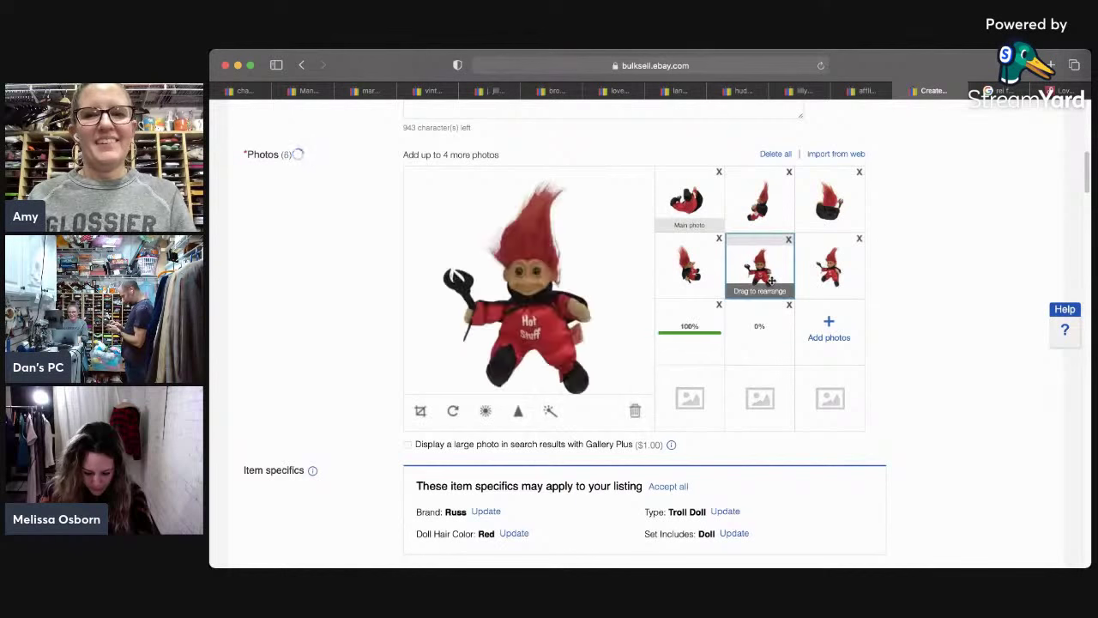
left_click_drag(771, 280, 696, 207)
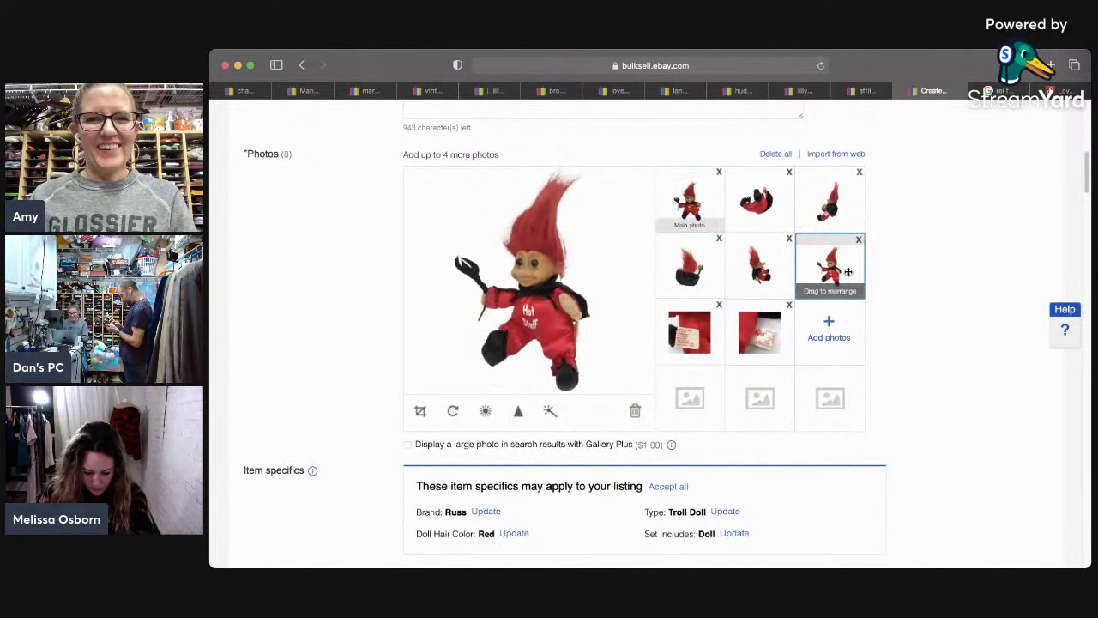
left_click_drag(848, 271, 699, 201)
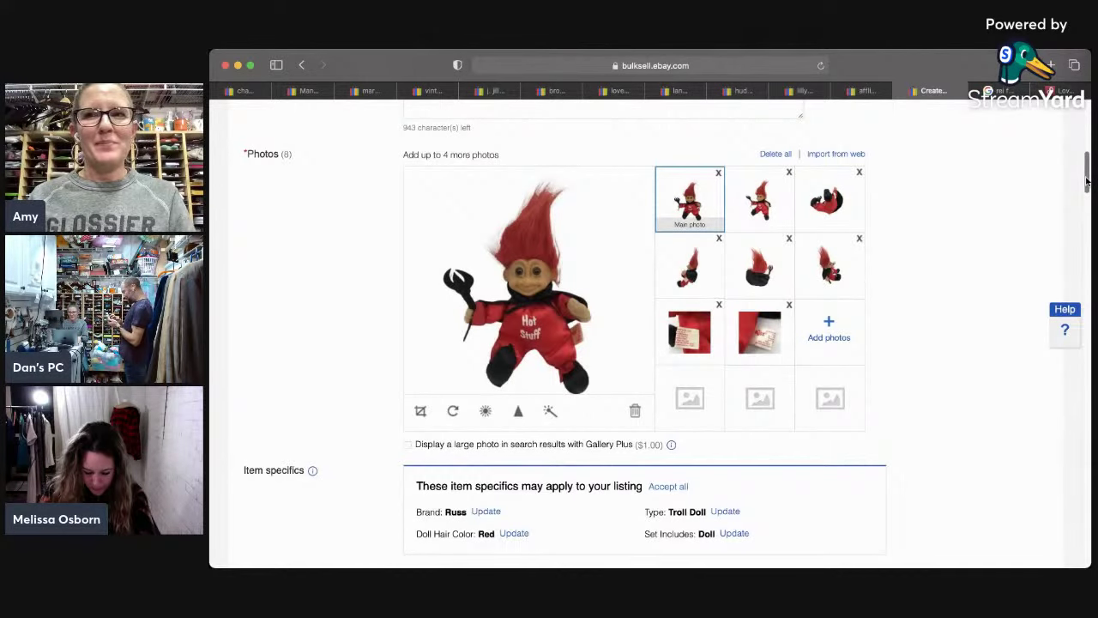
Step: Set the doll's item specifics to material Plastic, complexion Light and hair color Red
left_click_drag(1086, 181, 1078, 222)
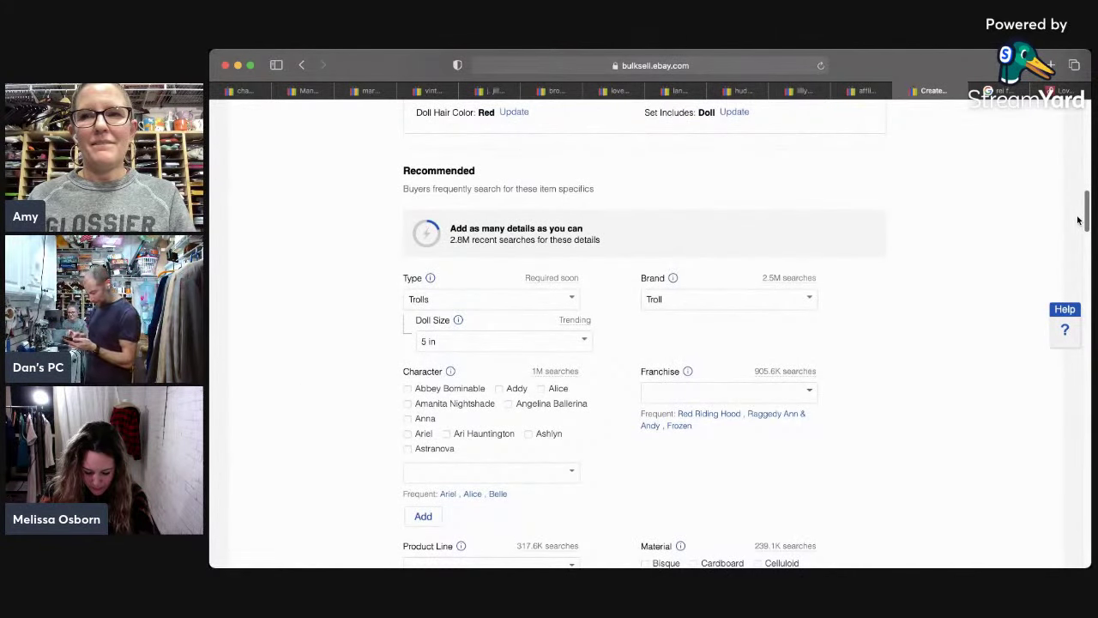
scroll(1077, 222, "down", 1)
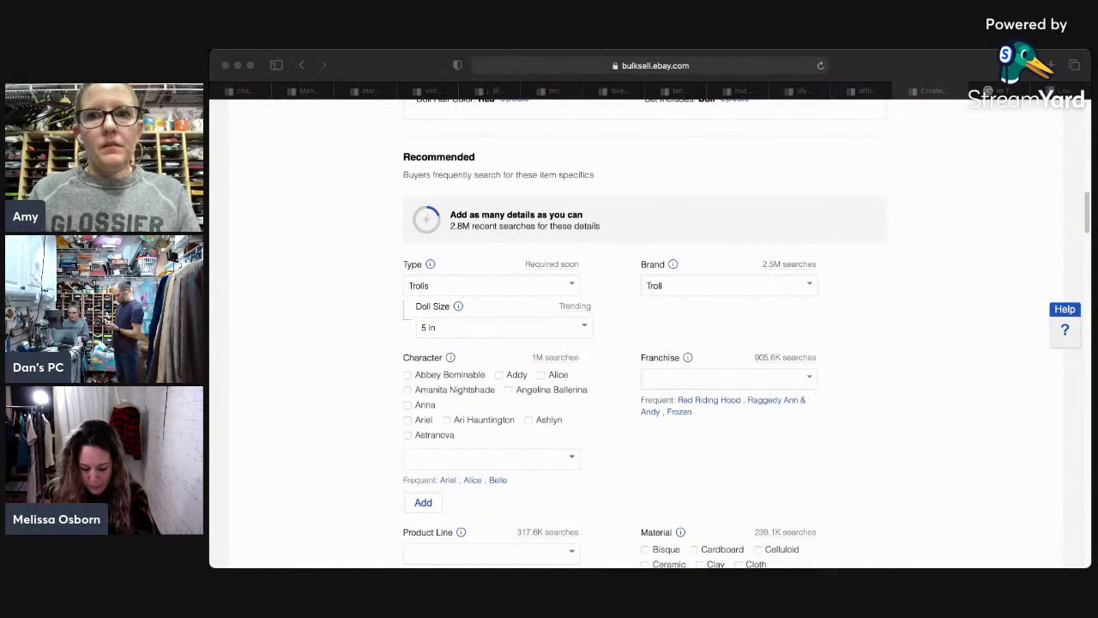
key("super+Tab")
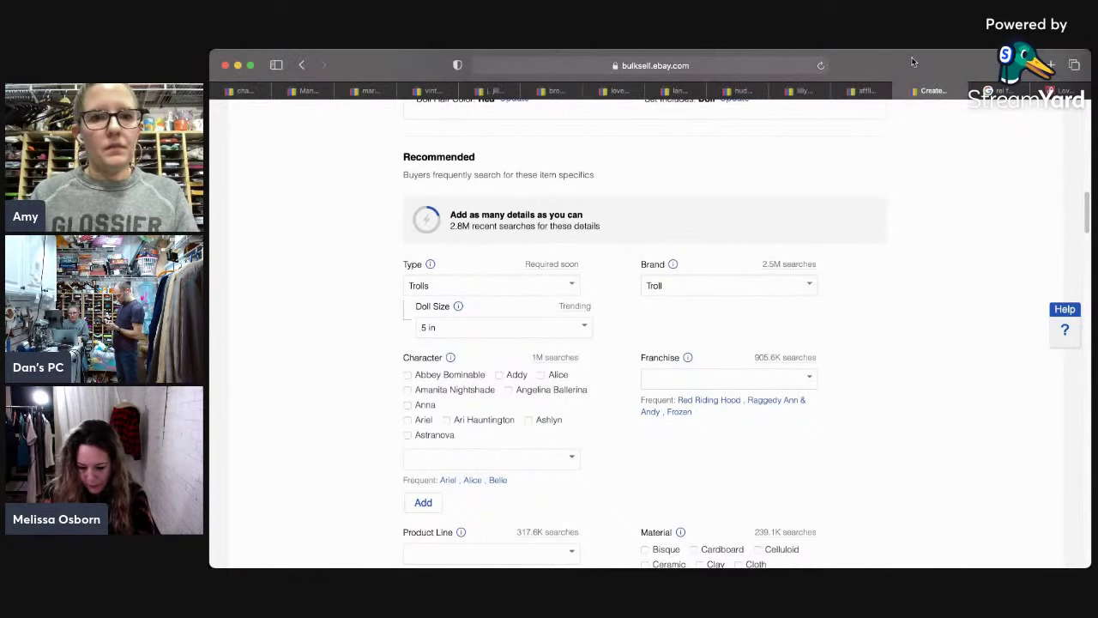
scroll(724, 360, "down", 3)
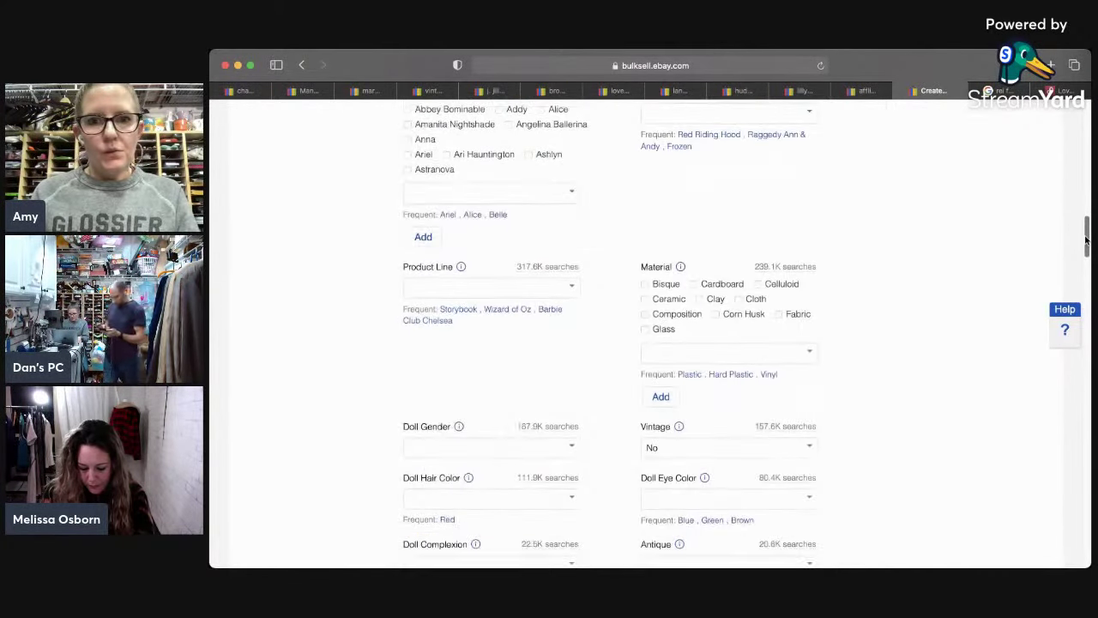
left_click(689, 374)
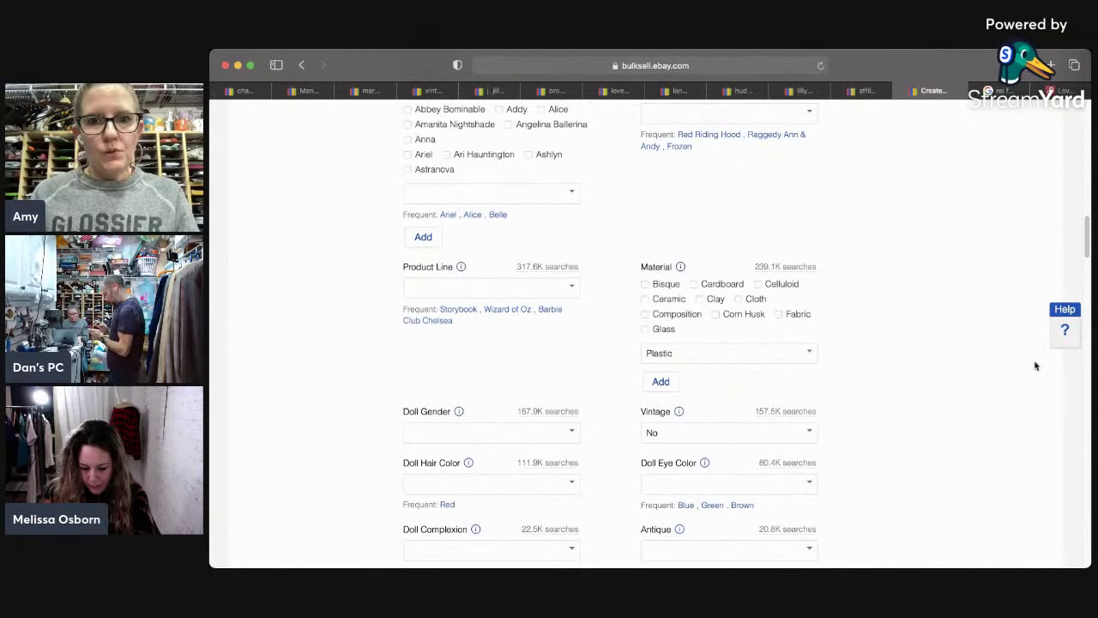
scroll(1086, 258, "down", 2)
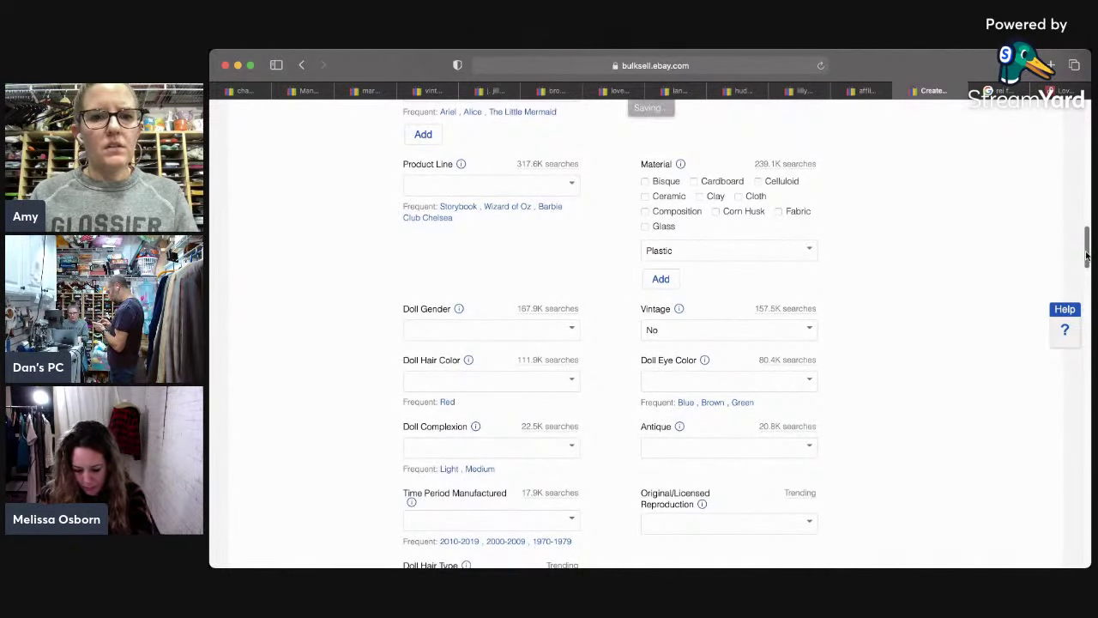
left_click(450, 469)
left_click(447, 401)
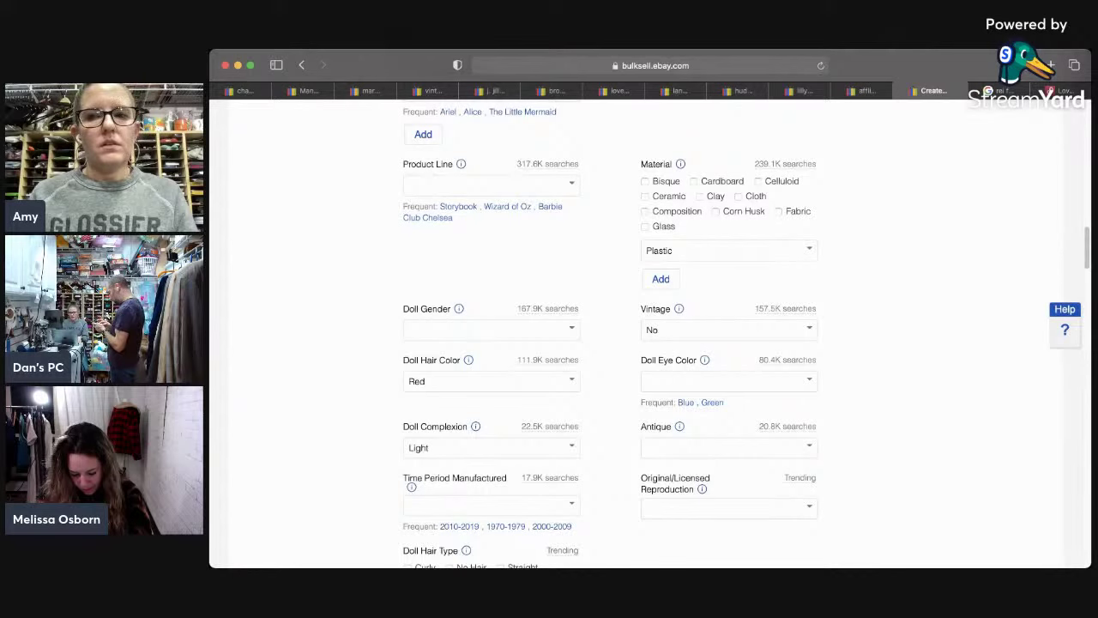
Step: Review the remaining specifics, price, shipping and promotion settings of the troll doll listing and publish it
scroll(1067, 329, "down", 10)
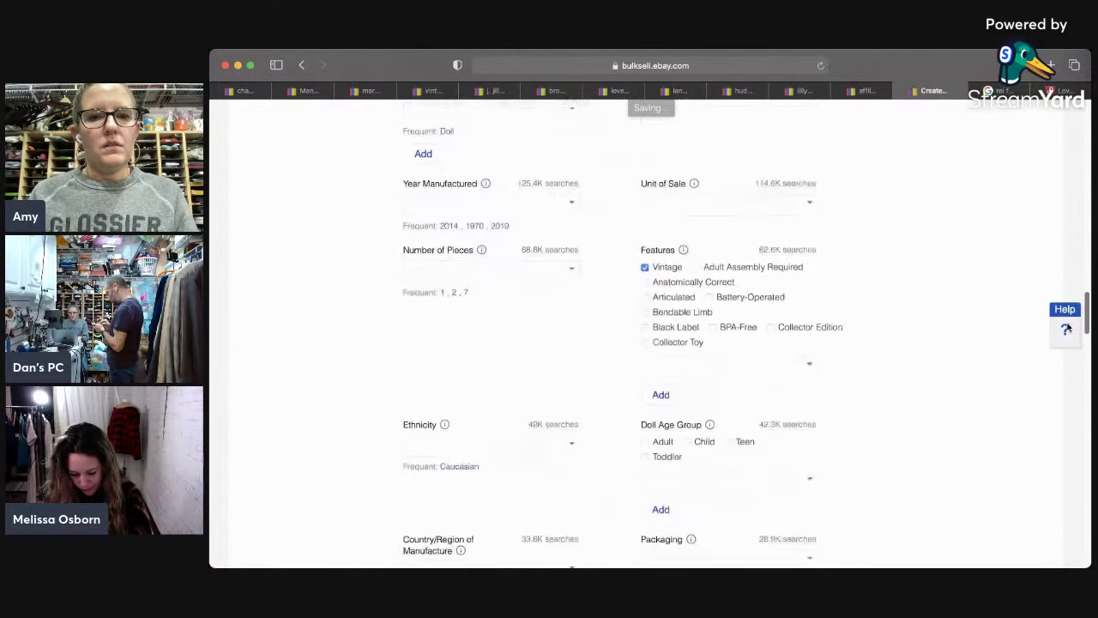
scroll(1067, 329, "down", 15)
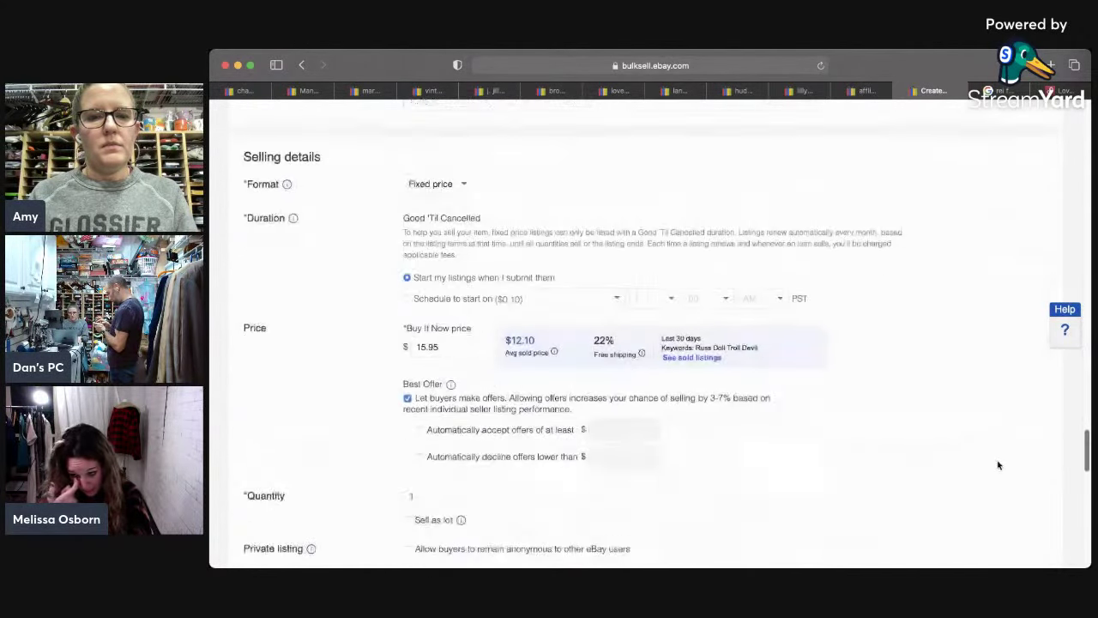
scroll(991, 476, "down", 5)
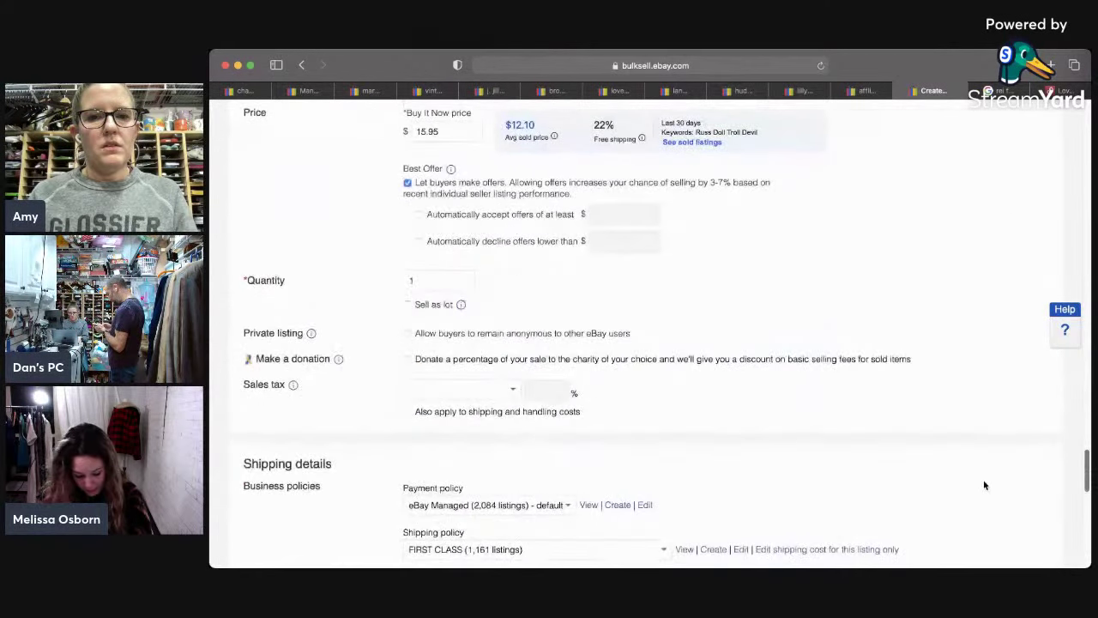
scroll(984, 485, "down", 12)
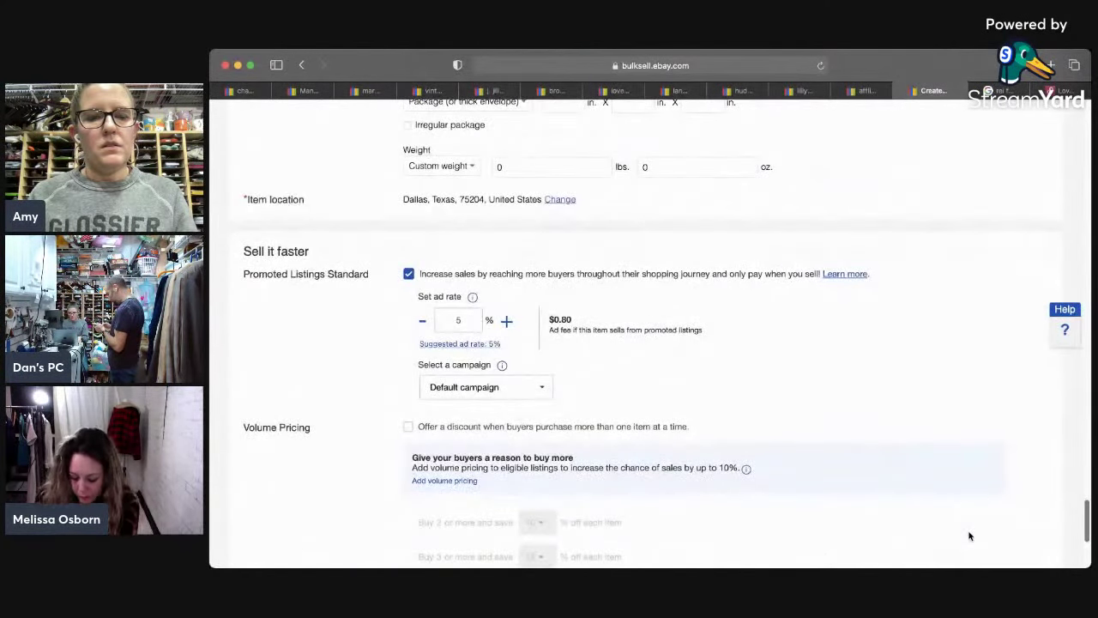
scroll(968, 538, "down", 2)
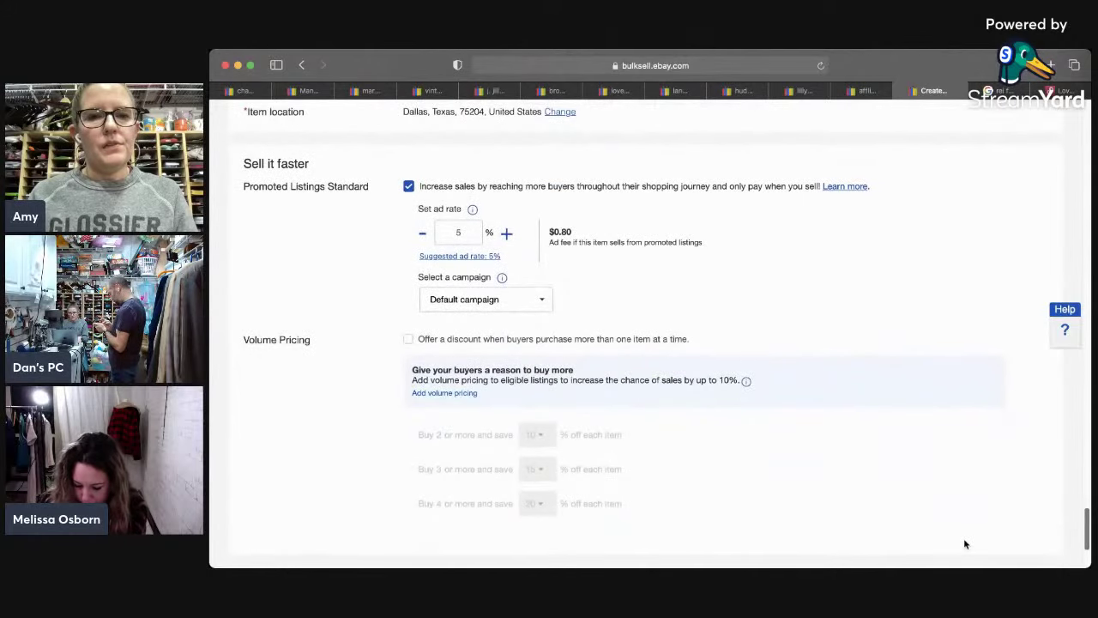
scroll(964, 544, "down", 2)
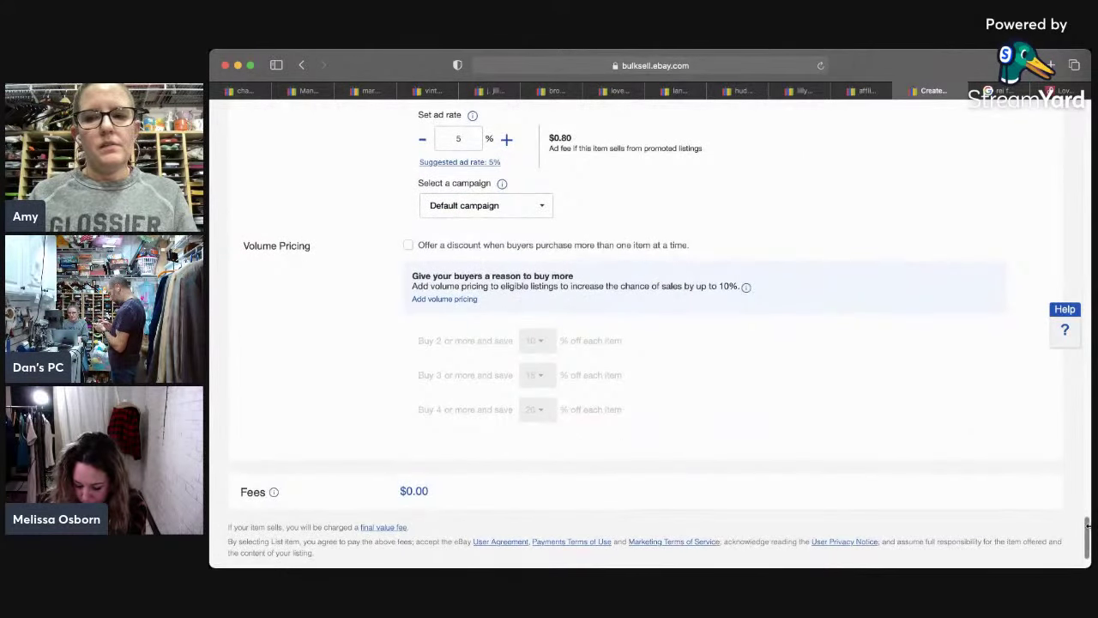
scroll(1087, 525, "up", 1)
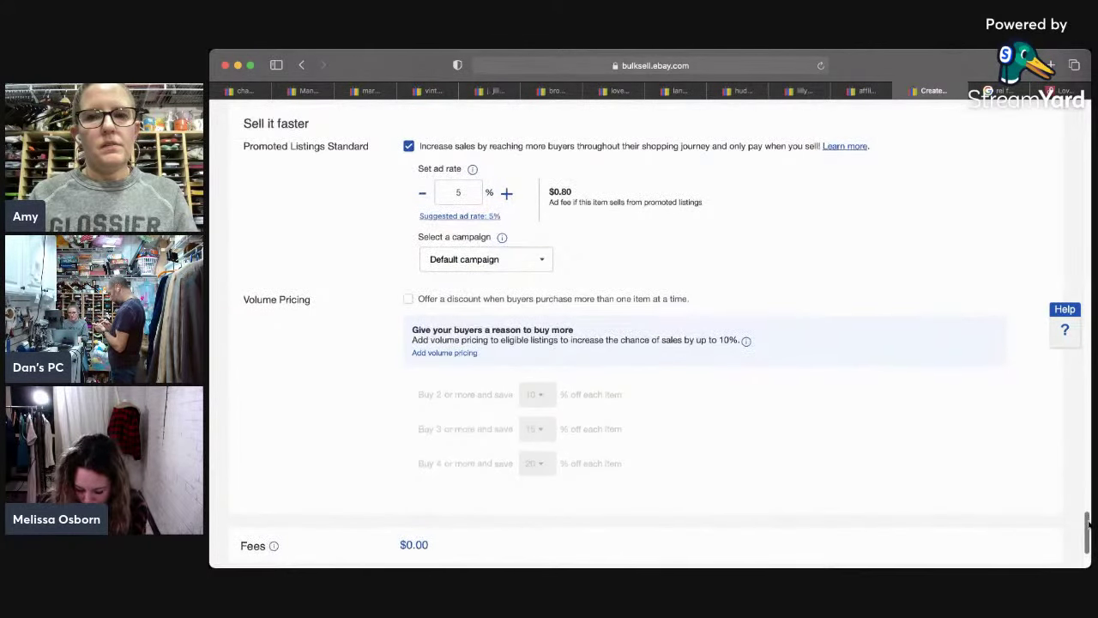
scroll(1088, 525, "down", 2)
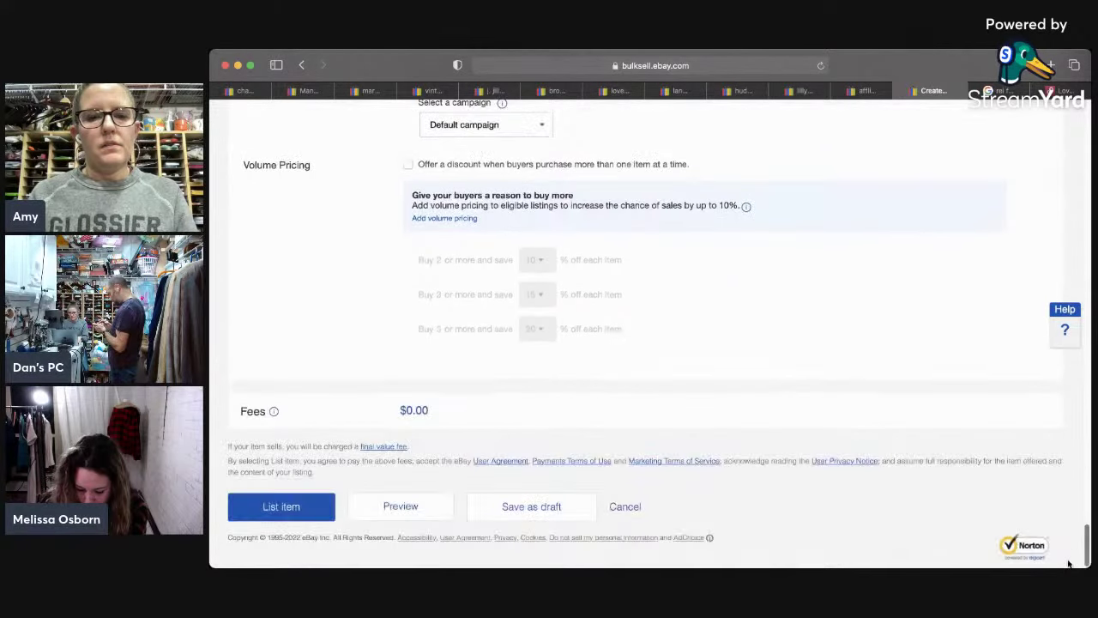
left_click(296, 512)
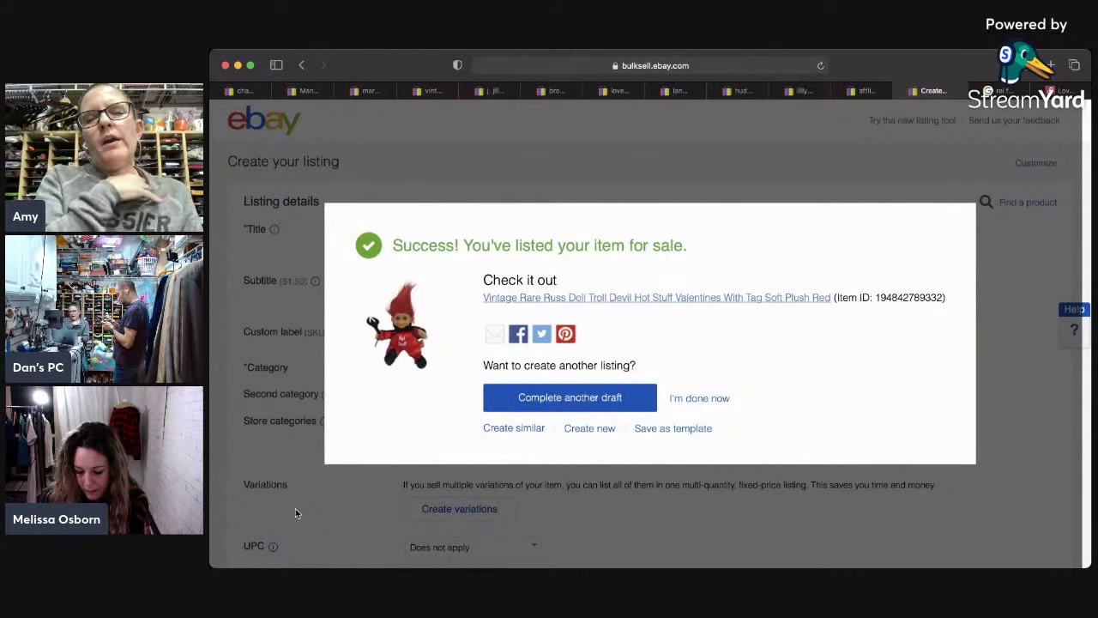
Step: Finish with the troll doll listing and resume the draft for the Animal Adventure Red Bear Squishy Plush
left_click(698, 399)
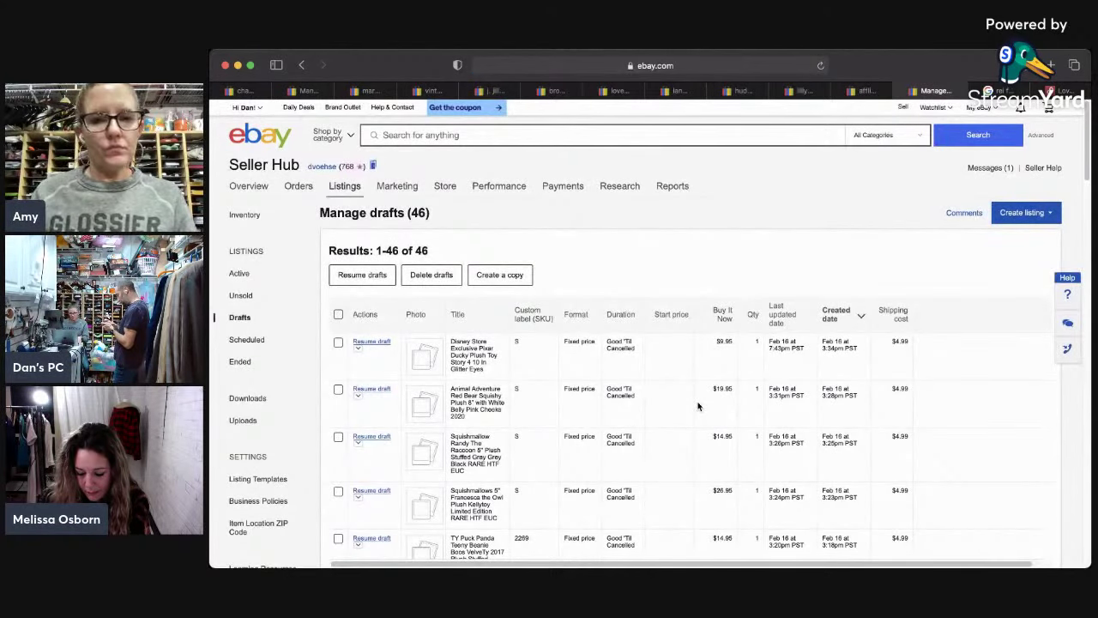
left_click(383, 390)
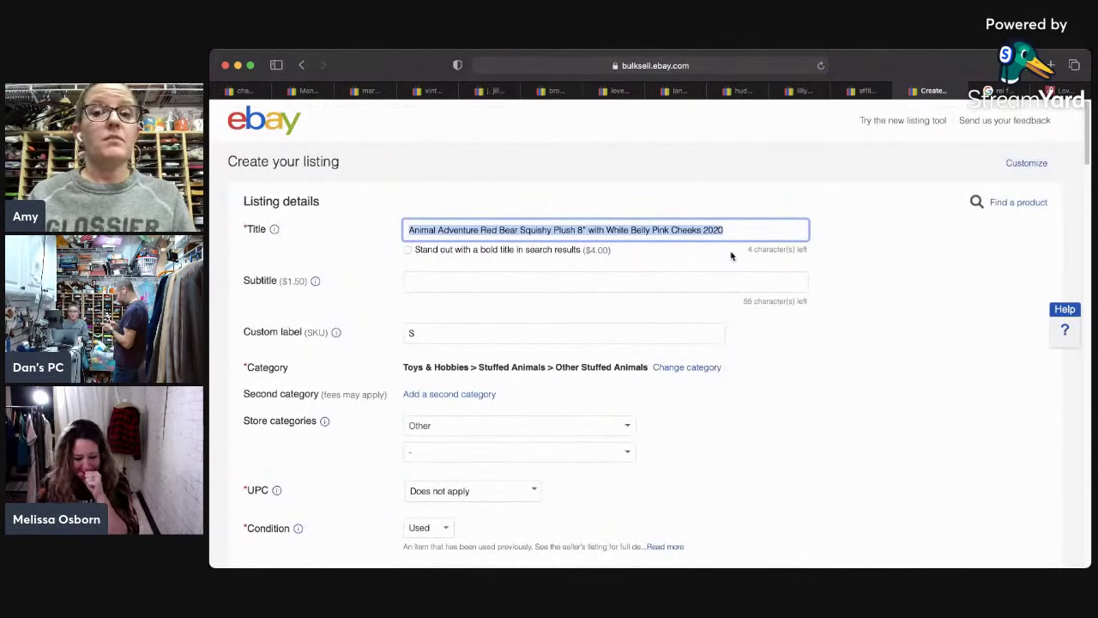
left_click(744, 230)
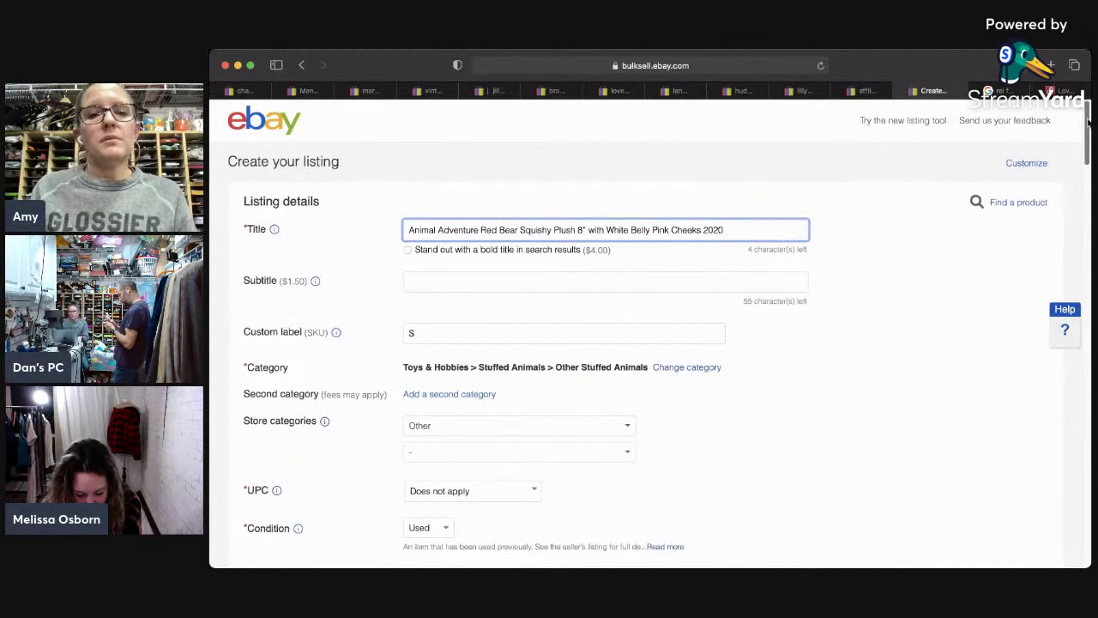
Step: Add the six red bear photos and move the two front views first, with the angled one as main photo
left_click_drag(1087, 125, 1074, 198)
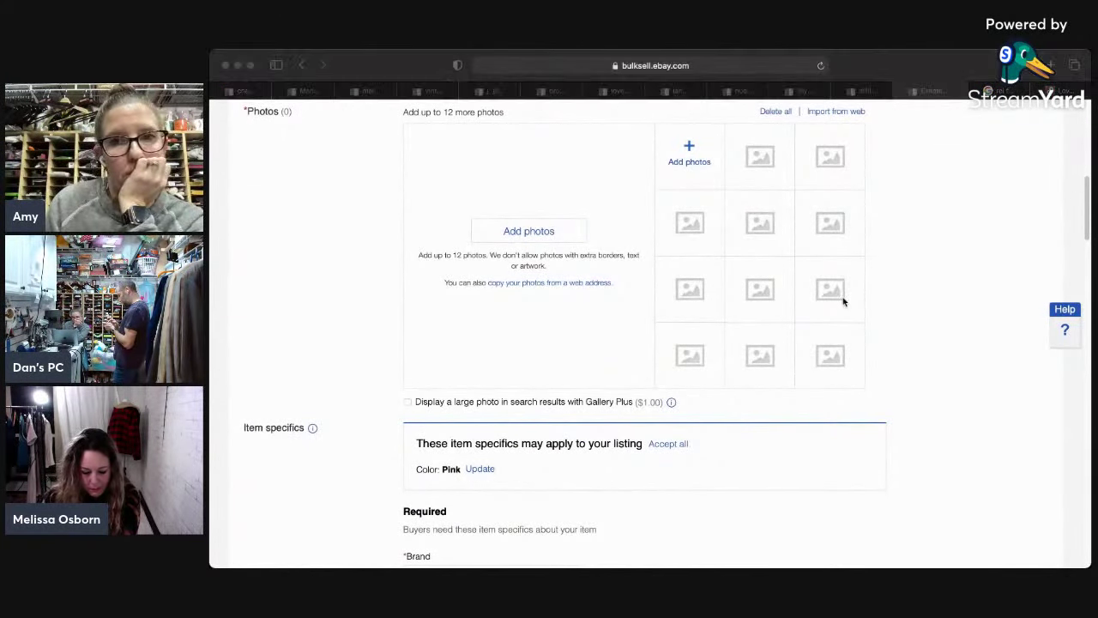
left_click_drag(709, 194, 689, 163)
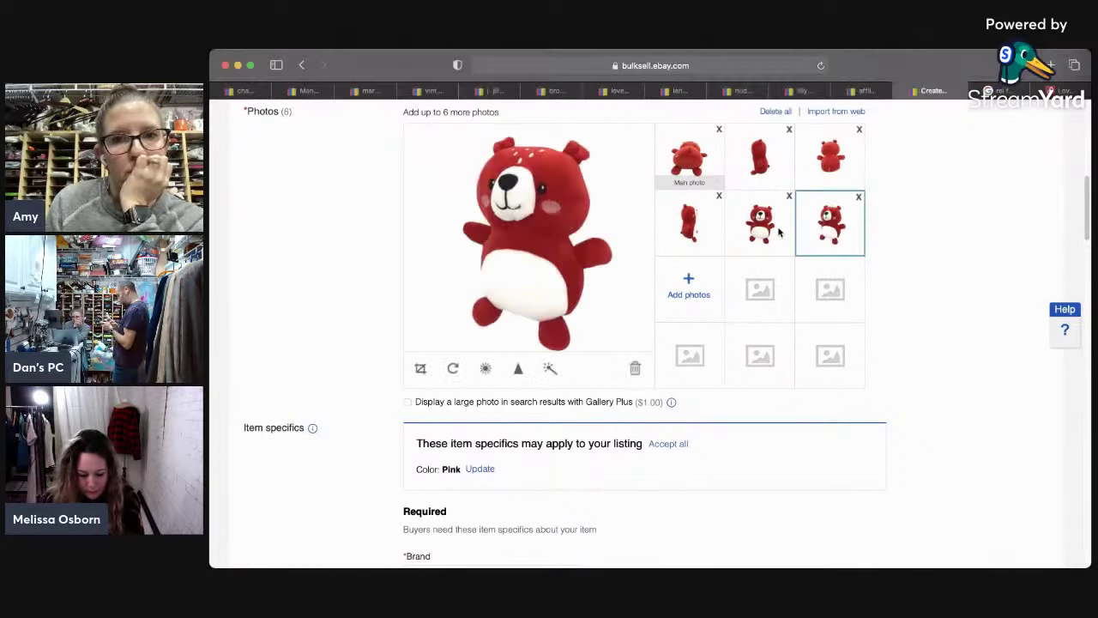
left_click_drag(826, 224, 699, 163)
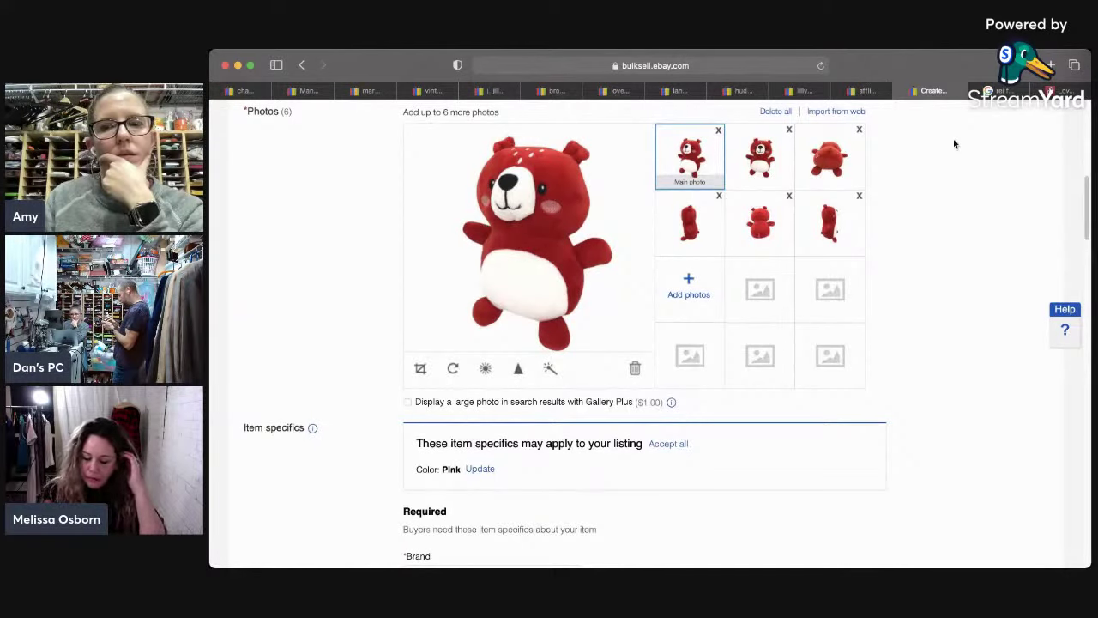
Step: Review the red bear's item specifics, description, price and shipping details and publish the listing
scroll(1070, 262, "down", 5)
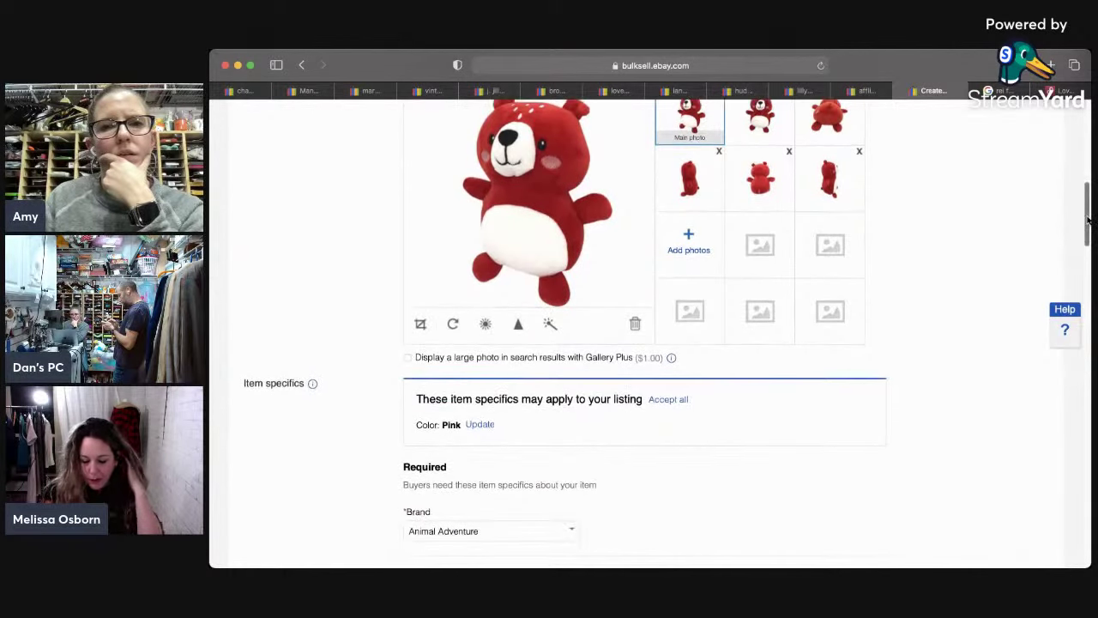
scroll(1070, 262, "down", 5)
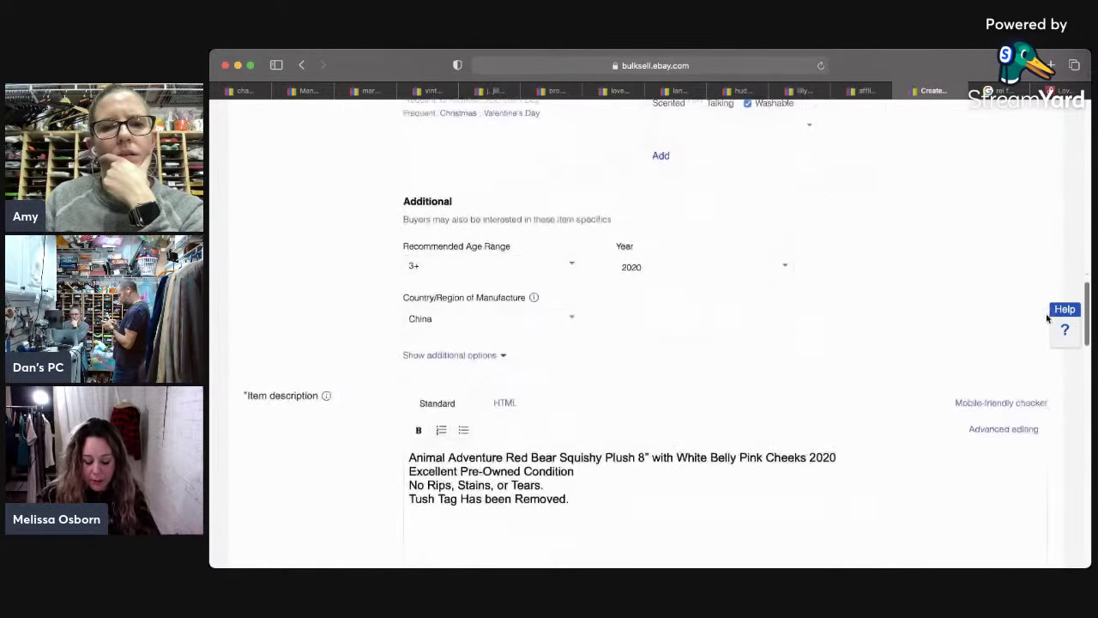
scroll(1050, 309, "up", 1)
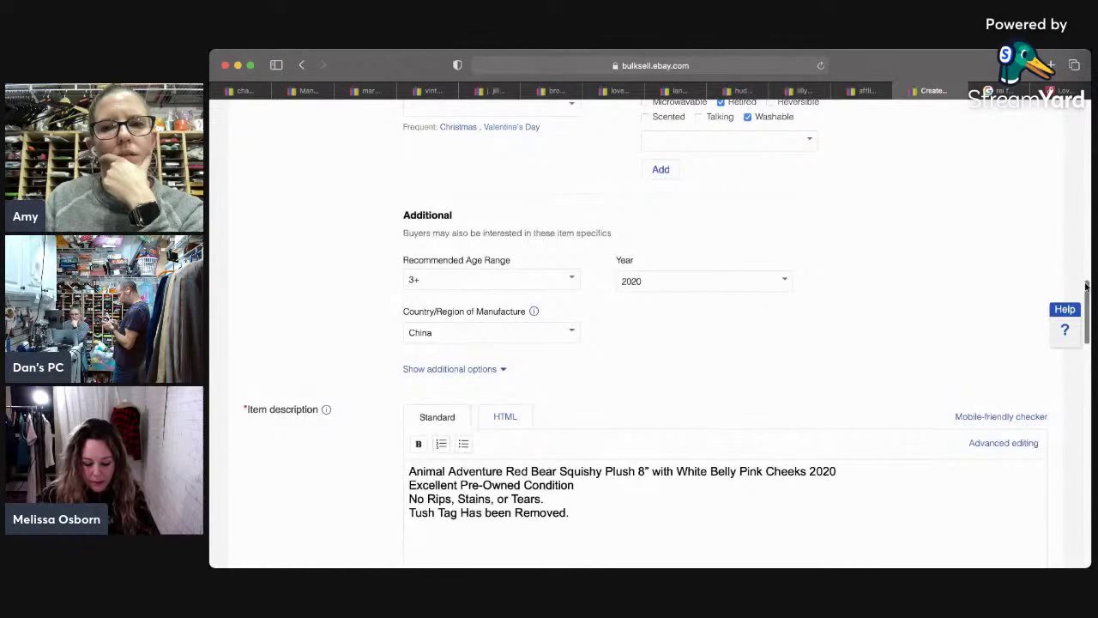
scroll(1051, 322, "down", 10)
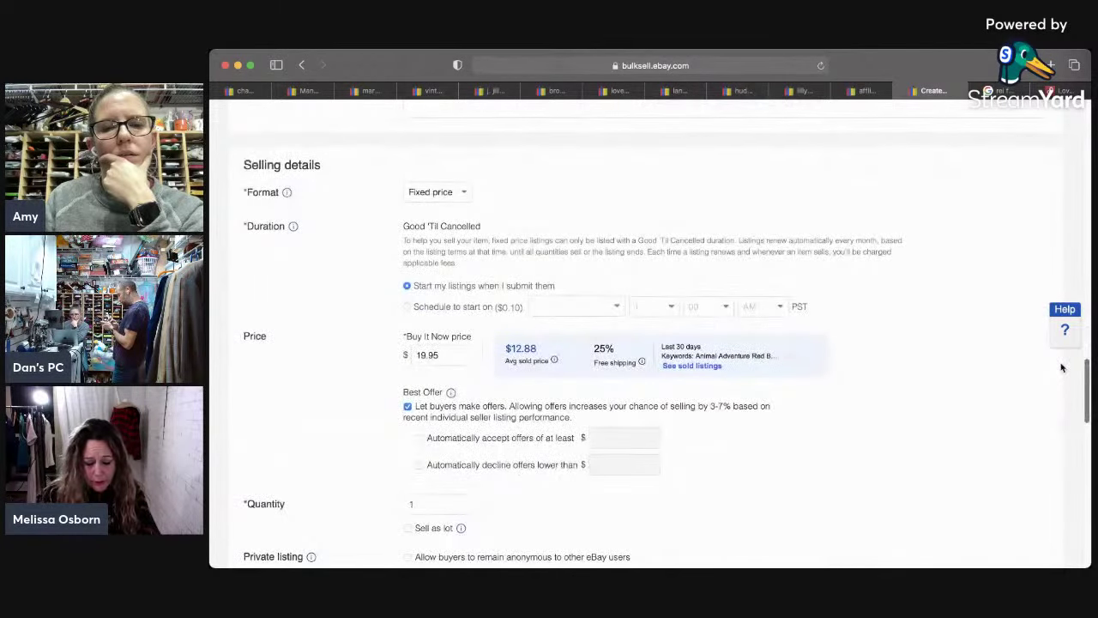
scroll(1047, 394, "down", 5)
scroll(1027, 413, "down", 3)
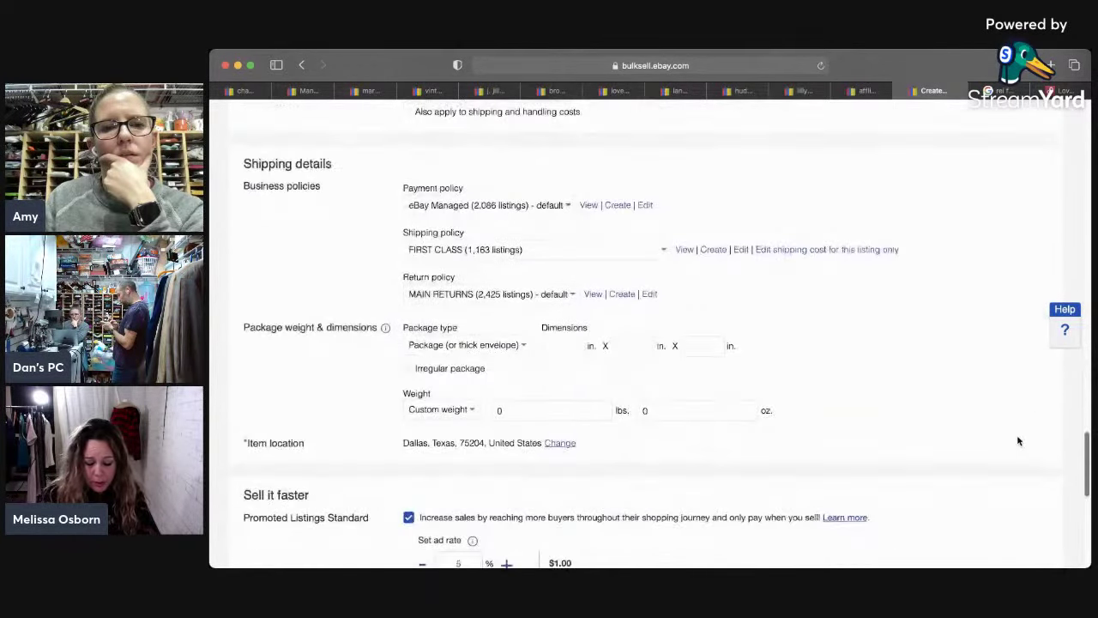
scroll(1008, 454, "down", 3)
scroll(986, 497, "down", 5)
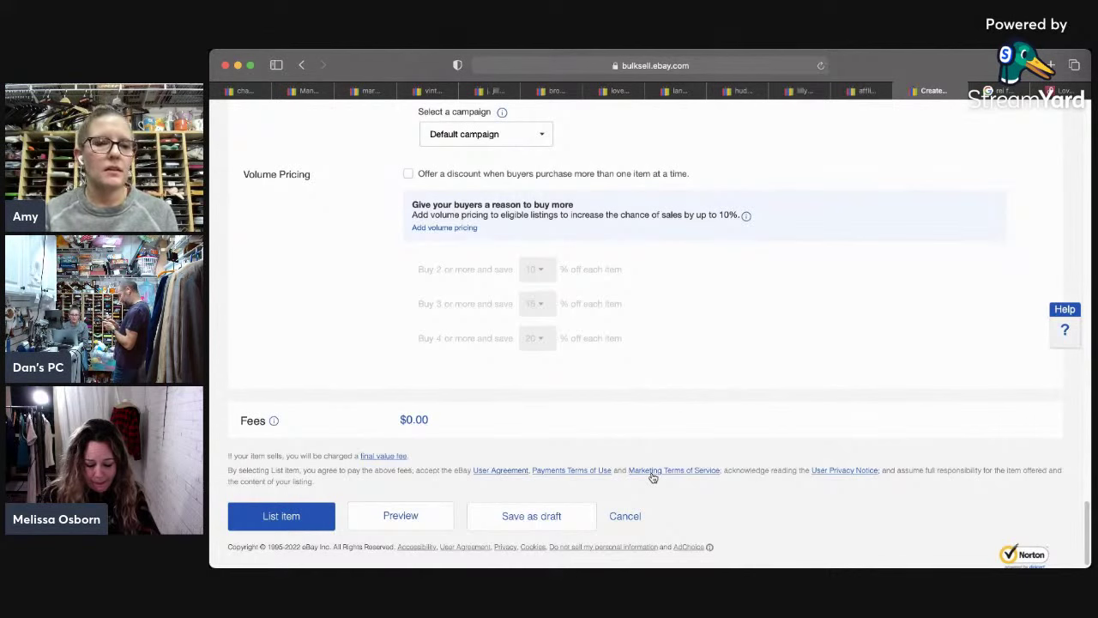
left_click(291, 515)
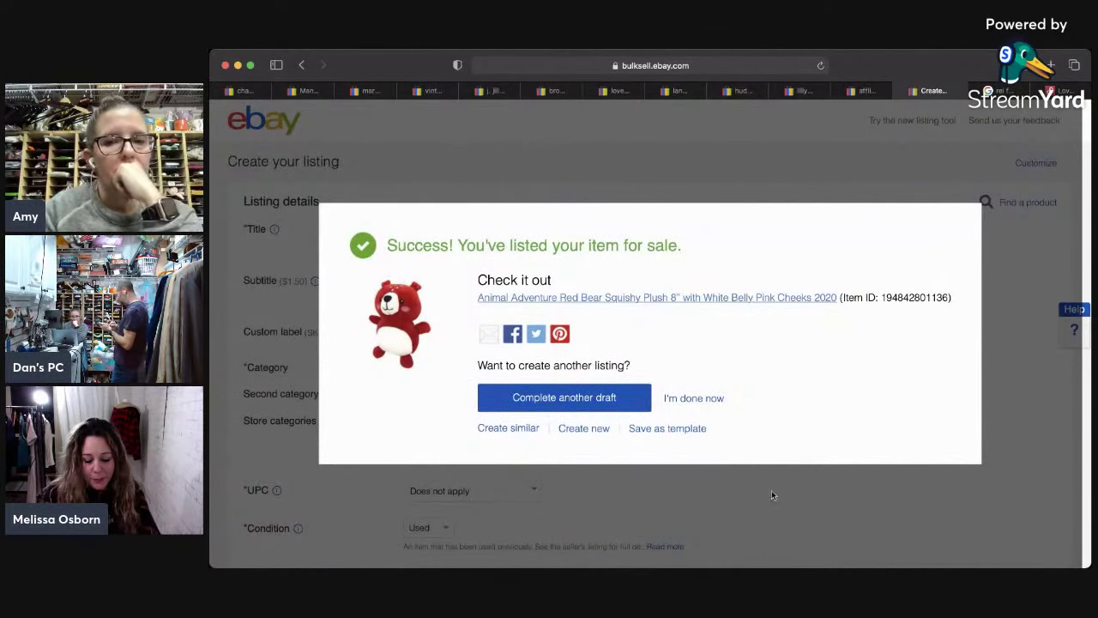
Step: Finish with the red bear listing, resume the Squishmallow Randy the Raccoon draft and review its item specifics
left_click(698, 400)
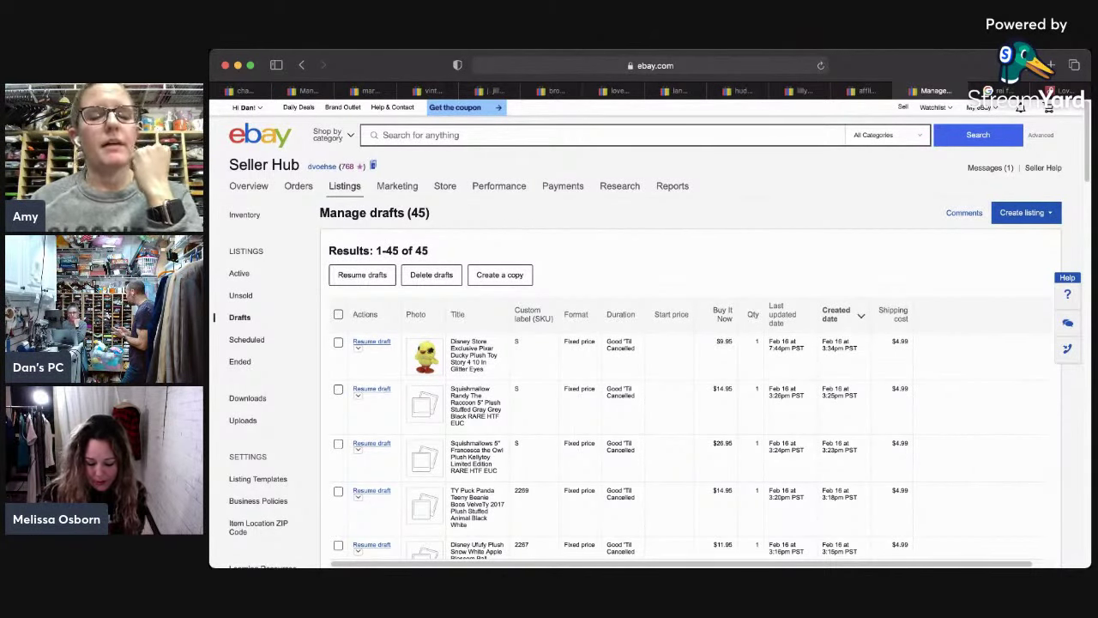
left_click(382, 390)
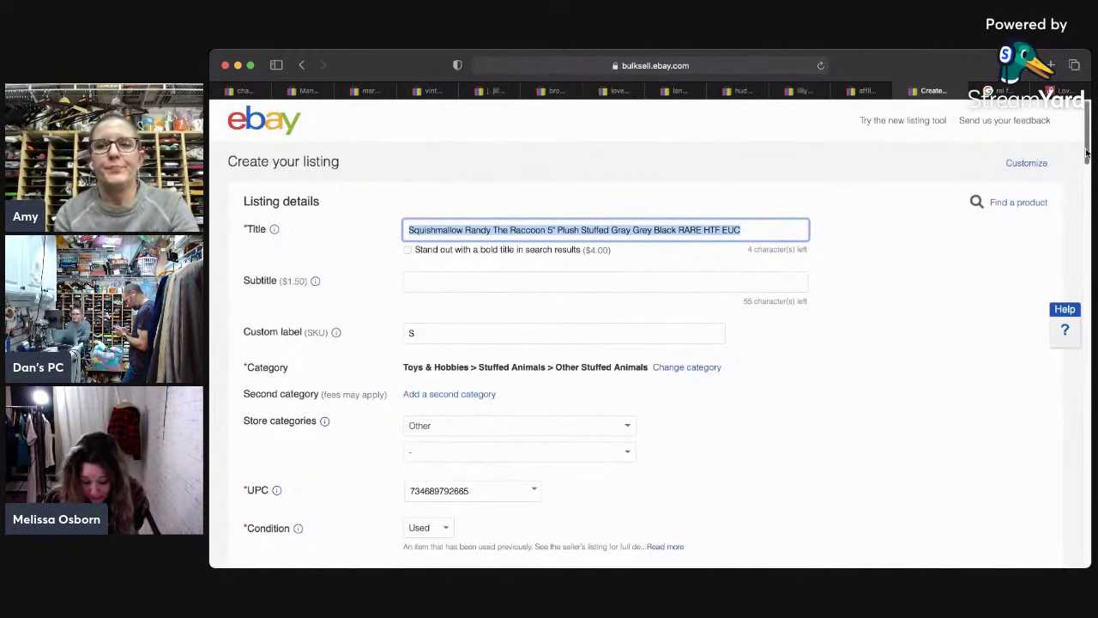
left_click_drag(1086, 152, 1052, 248)
scroll(1051, 248, "down", 3)
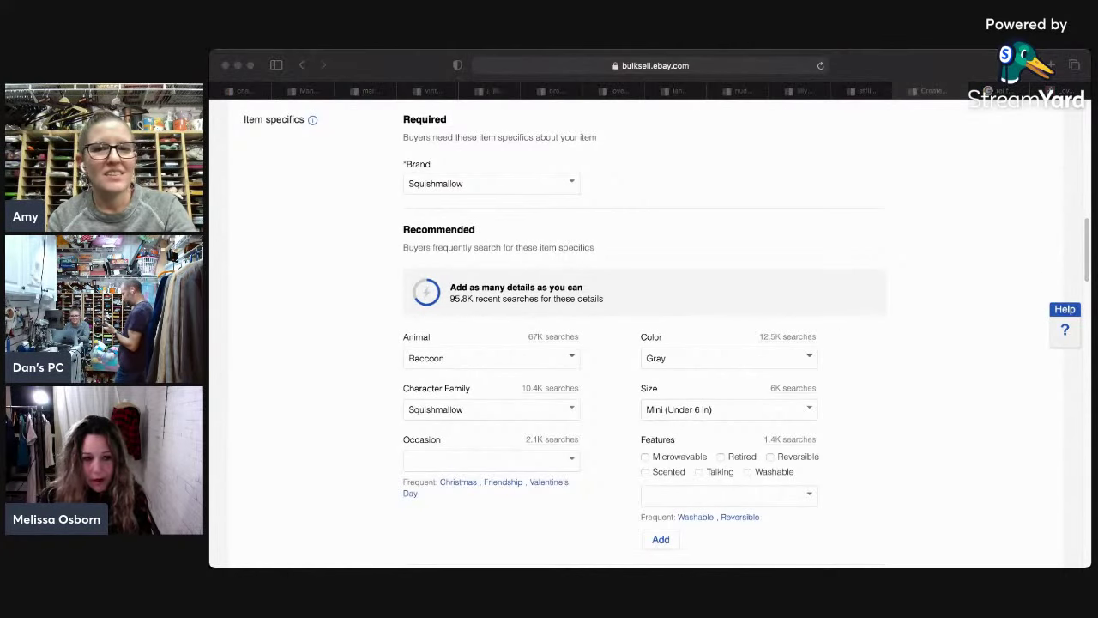
left_click(1086, 246)
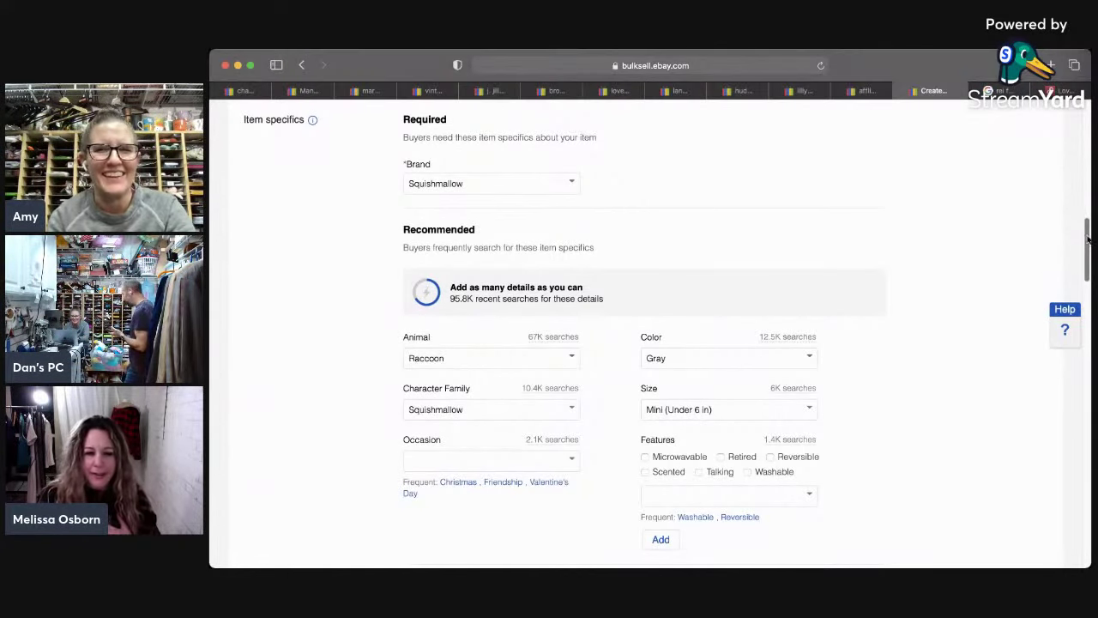
scroll(1086, 246, "down", 6)
scroll(1088, 246, "up", 5)
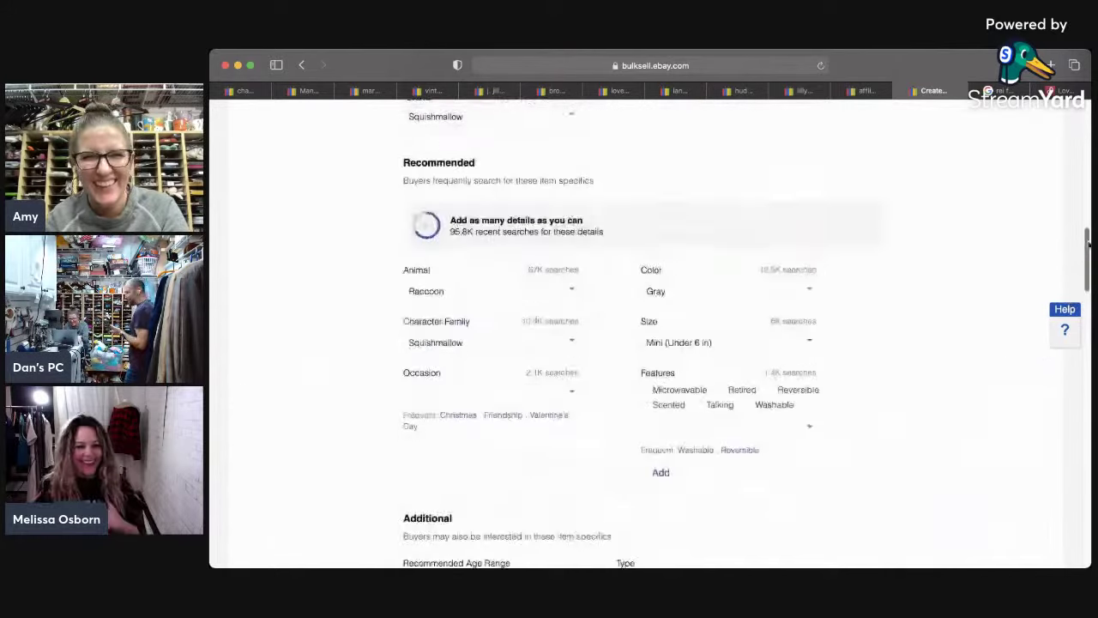
scroll(1087, 246, "up", 5)
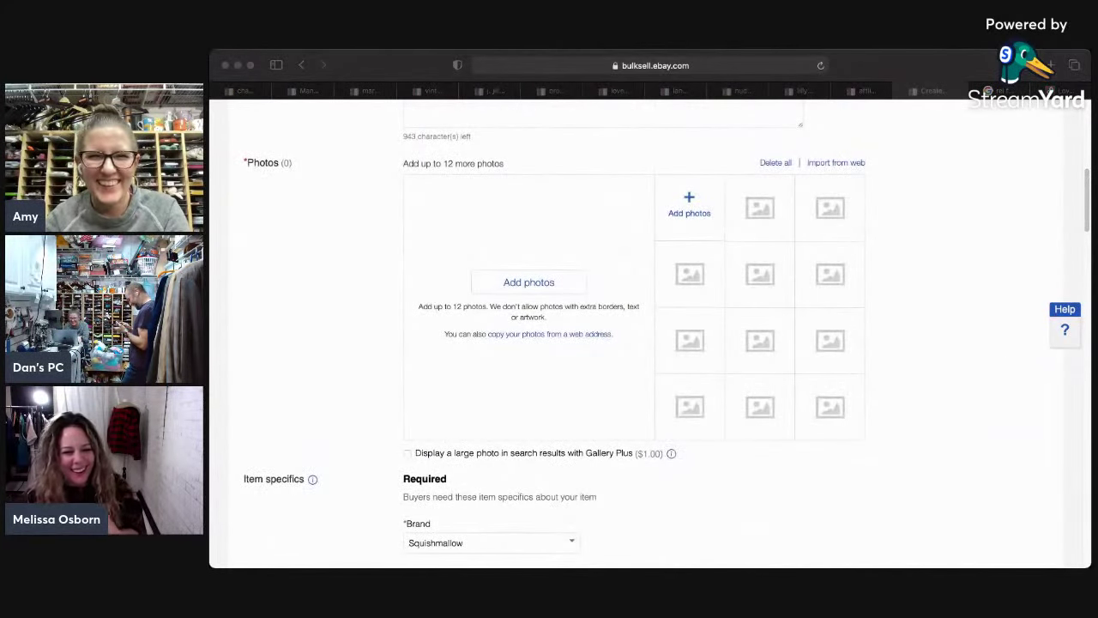
Step: Add the eight raccoon photos and move the two front views first, with the angled one as main photo
left_click_drag(698, 232, 687, 214)
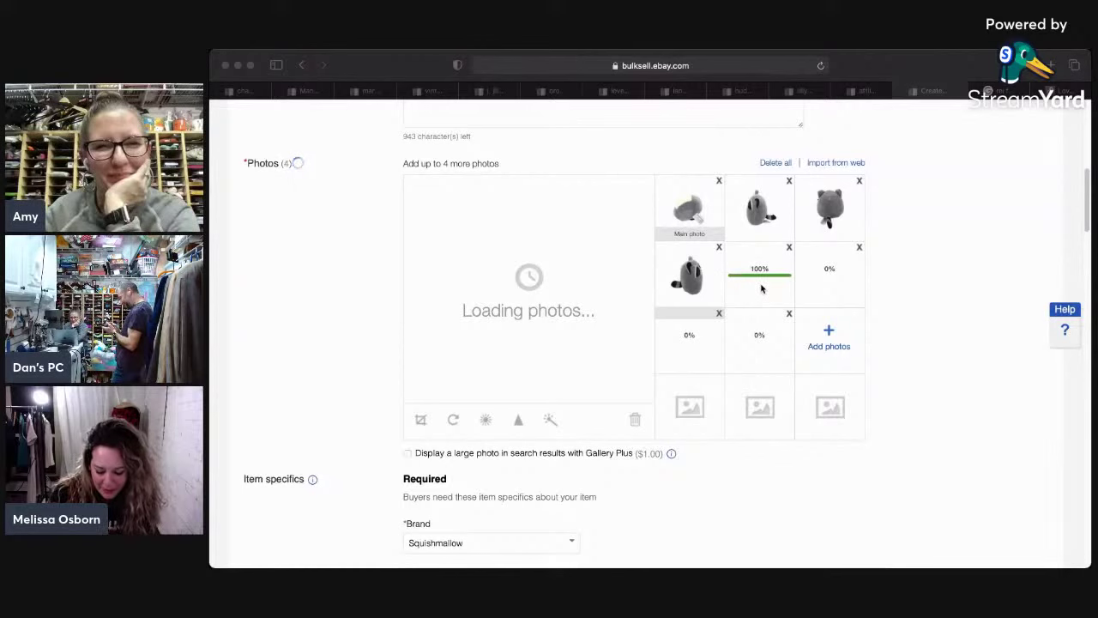
left_click(1018, 222)
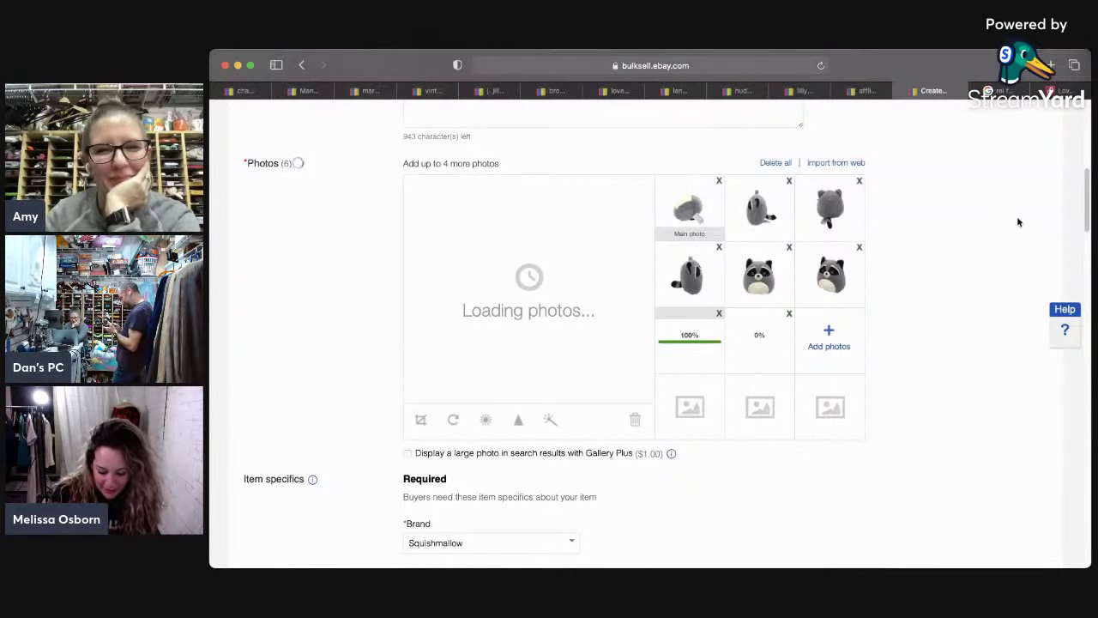
left_click_drag(759, 274, 699, 232)
left_click(699, 231)
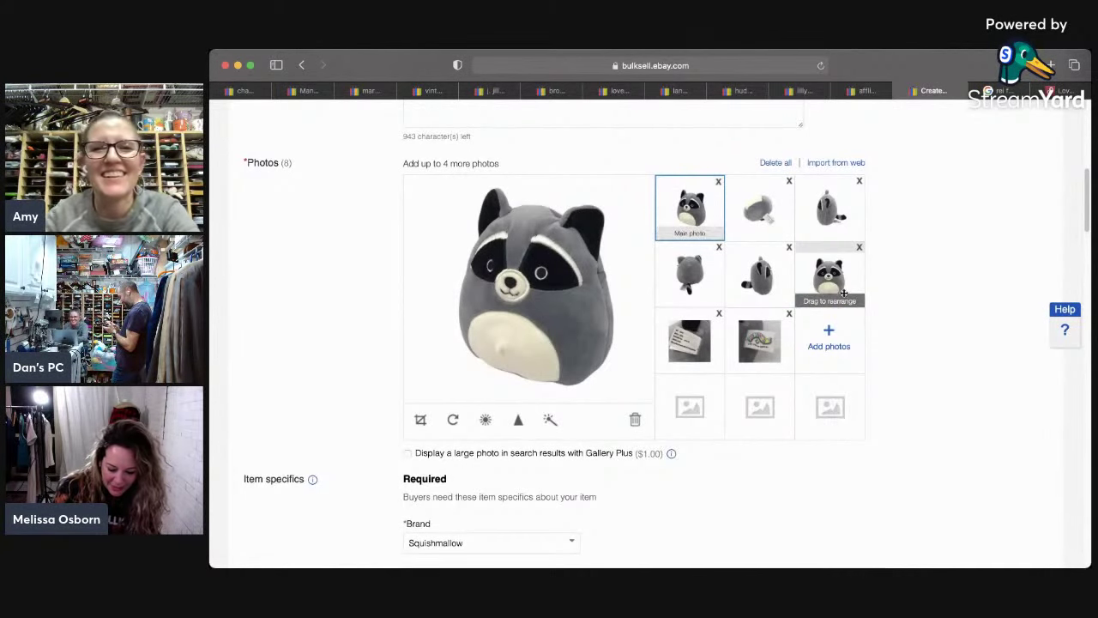
left_click_drag(841, 292, 783, 238)
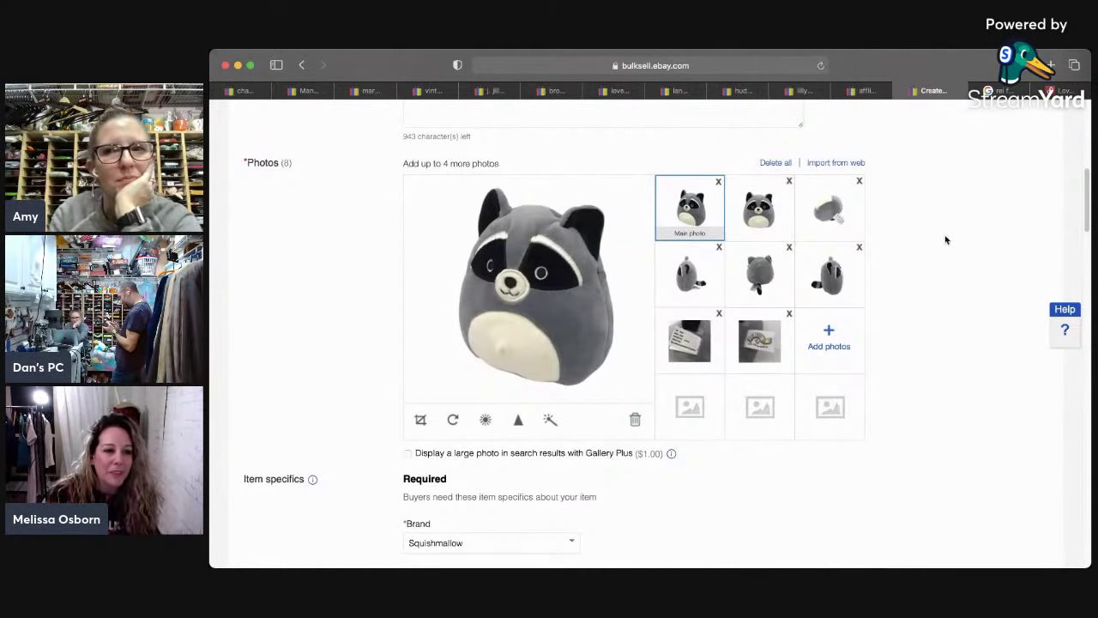
Step: Set the raccoon listing's promoted ad rate to 5%, publish it and return to the drafts list
left_click_drag(1087, 184, 941, 491)
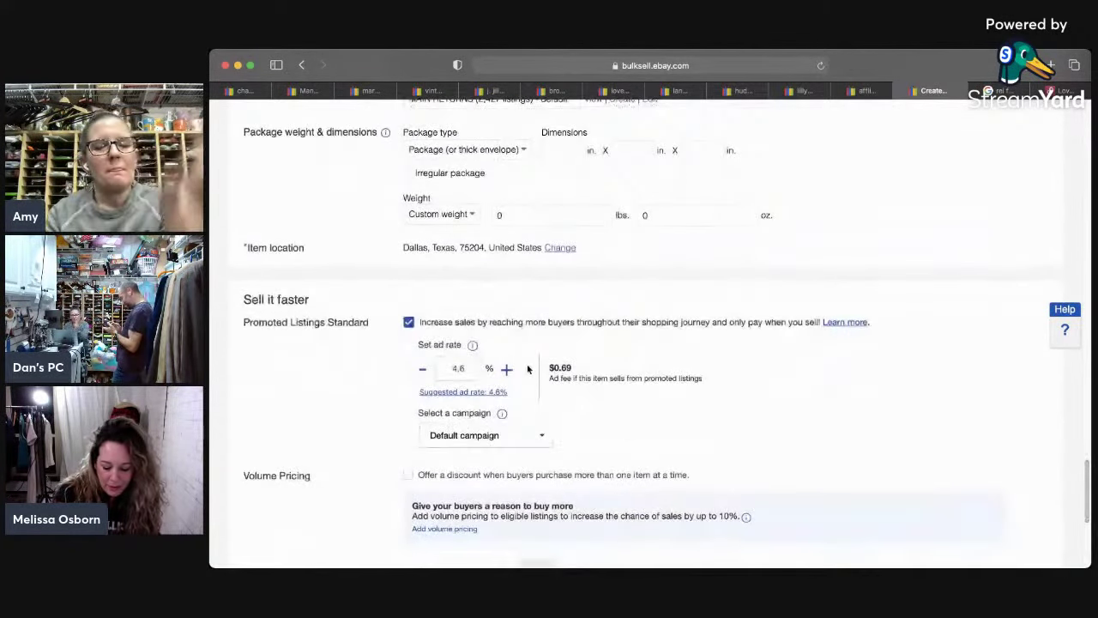
left_click(459, 367)
type("5")
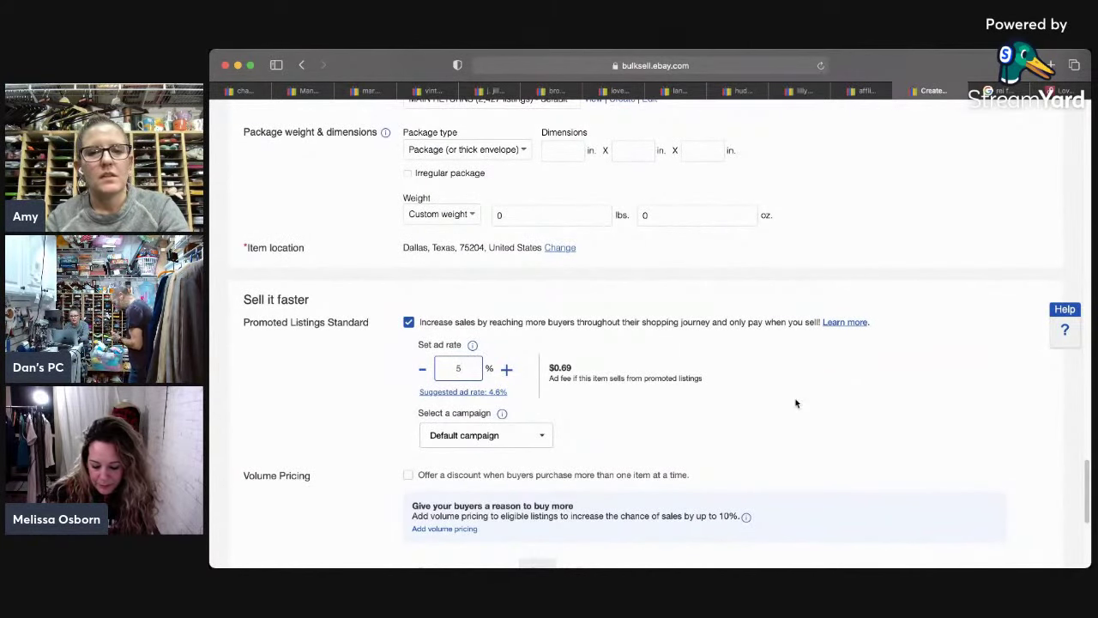
left_click_drag(1086, 472, 1085, 524)
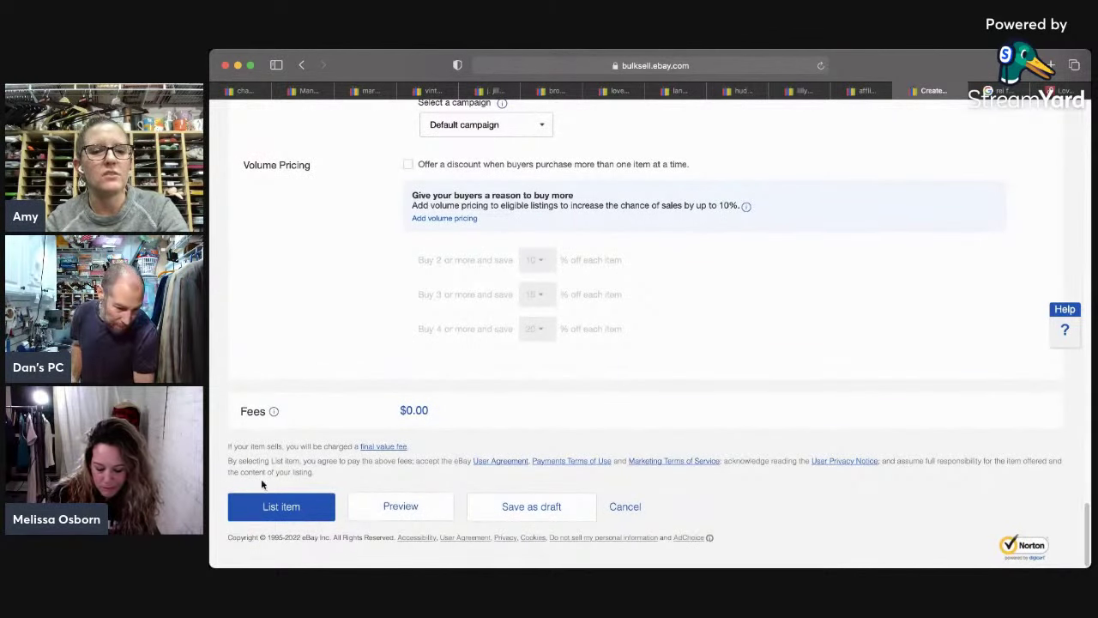
left_click(279, 515)
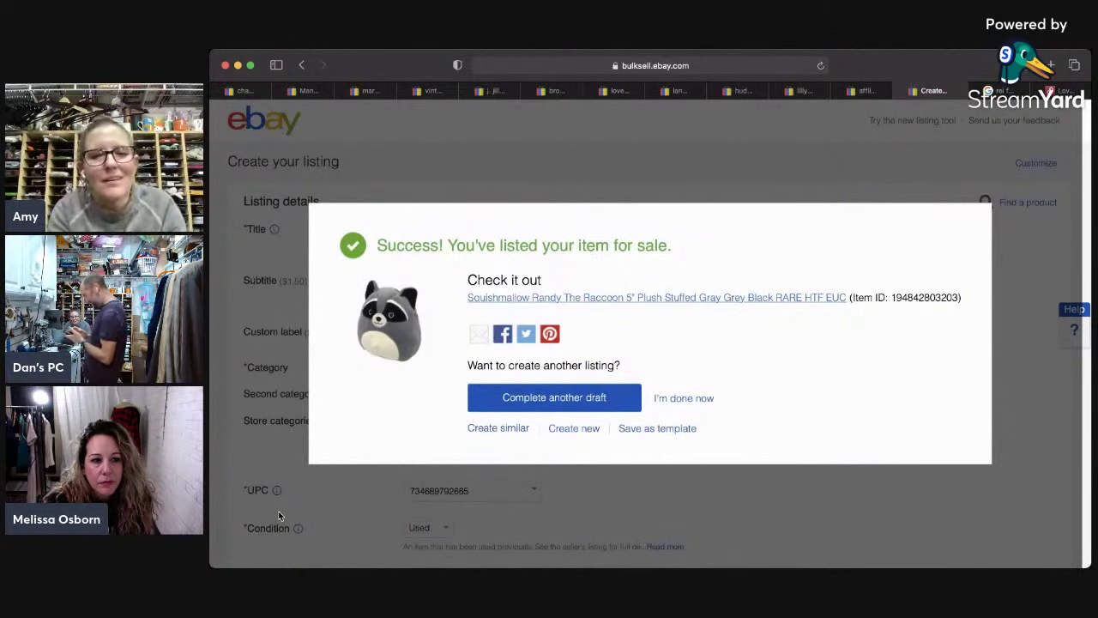
left_click(678, 398)
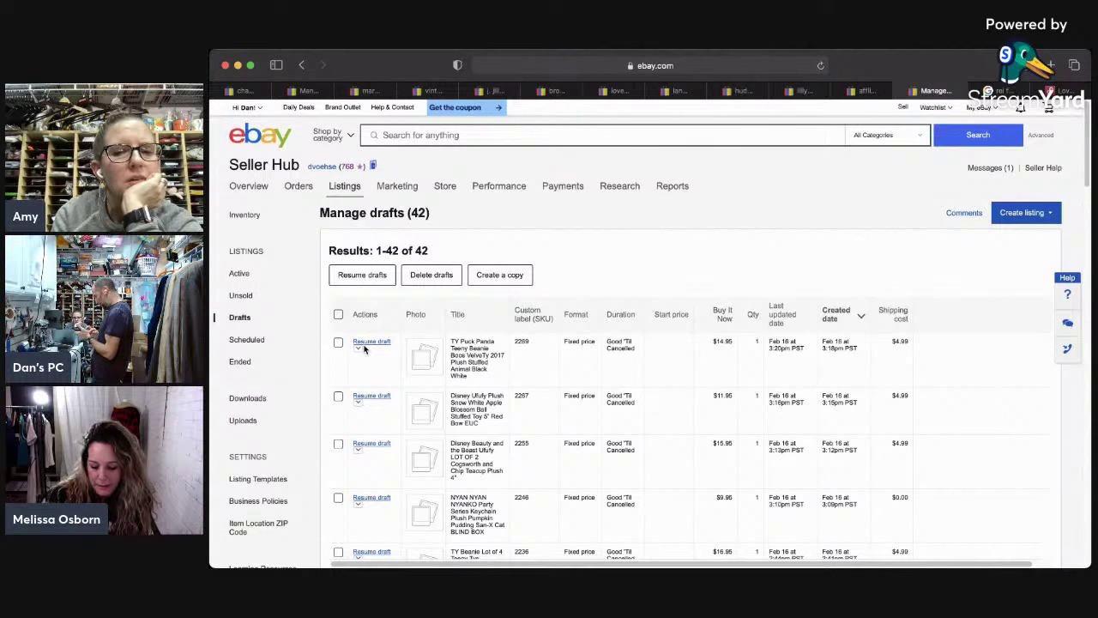
Step: Open the draft for the Disney Ufufy Snow White plush and save it as a draft again
left_click(385, 395)
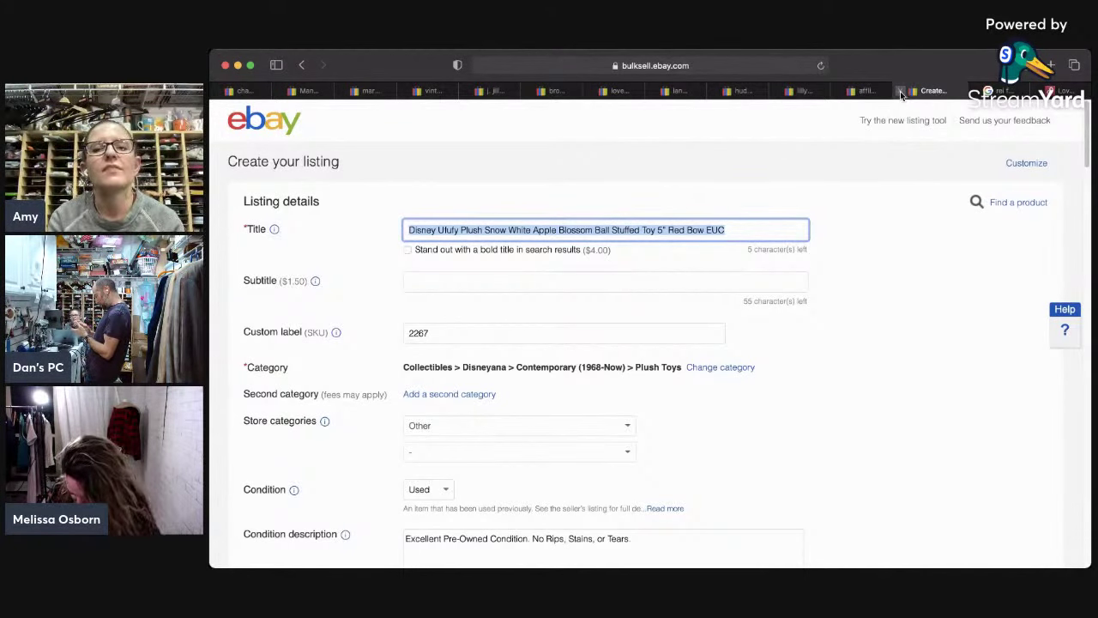
left_click_drag(1085, 403, 1085, 549)
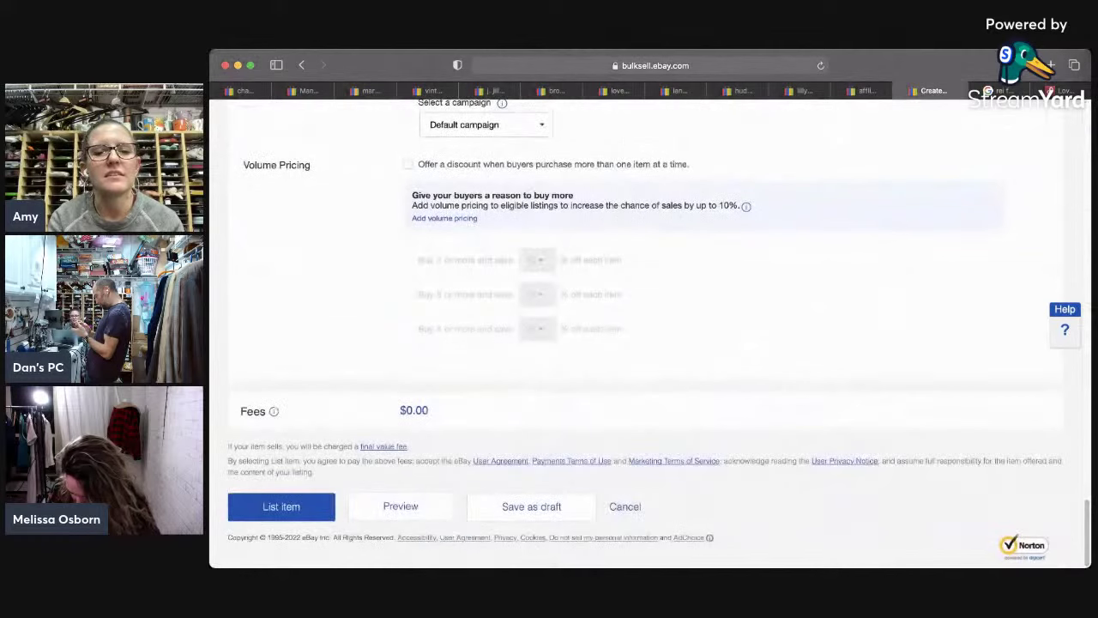
left_click(538, 514)
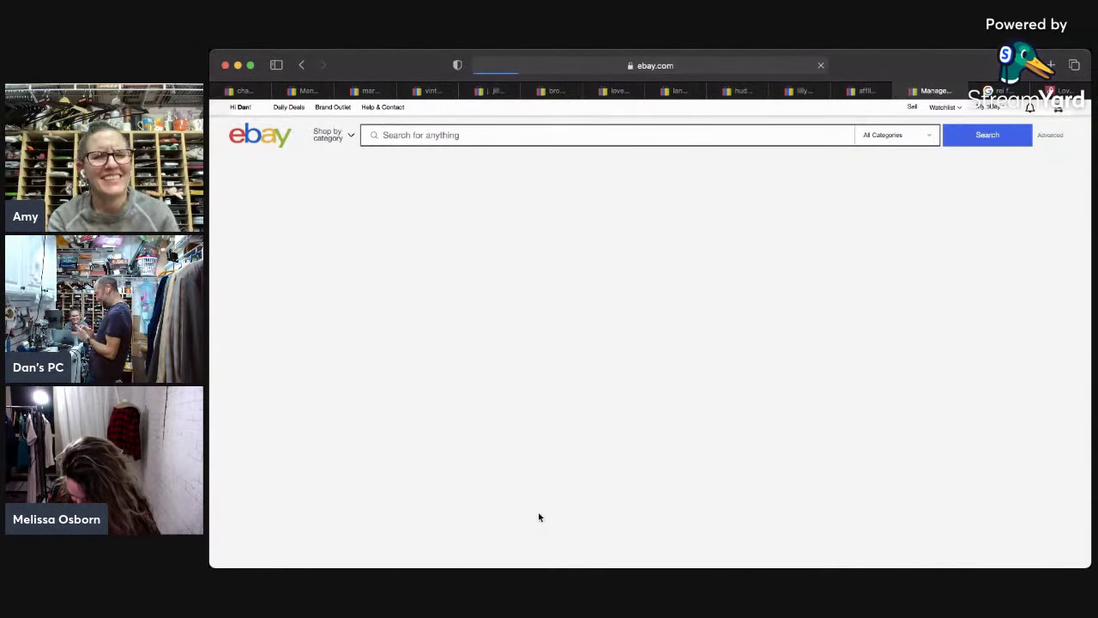
Step: Resume the draft for the Disney Beauty and the Beast Ufufy lot of 2 and review its item specifics
scroll(538, 516, "down", 2)
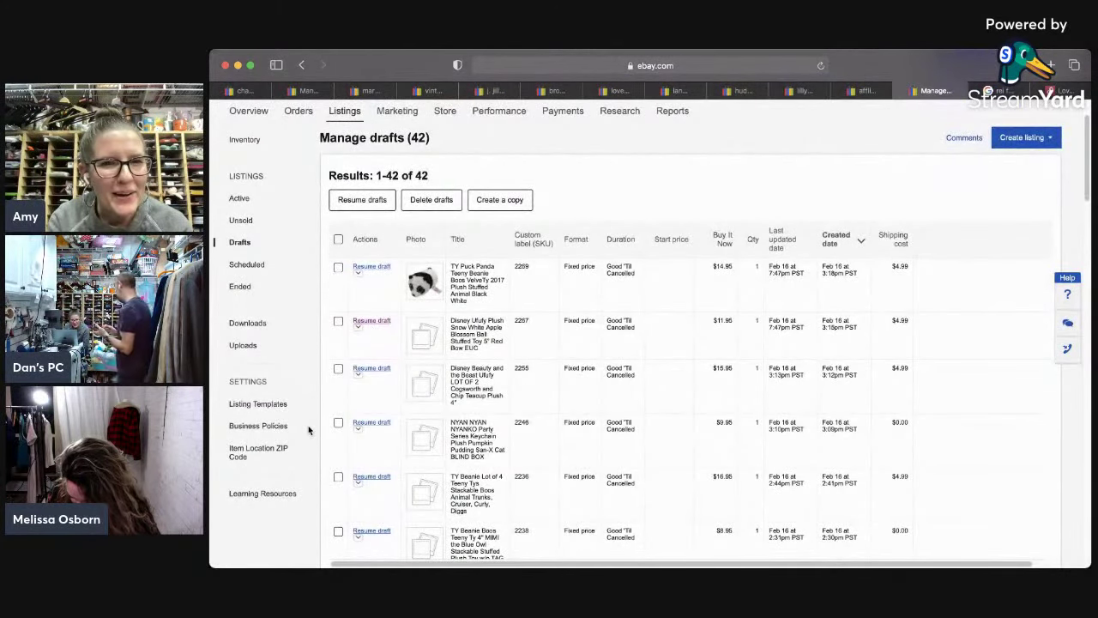
left_click(367, 369)
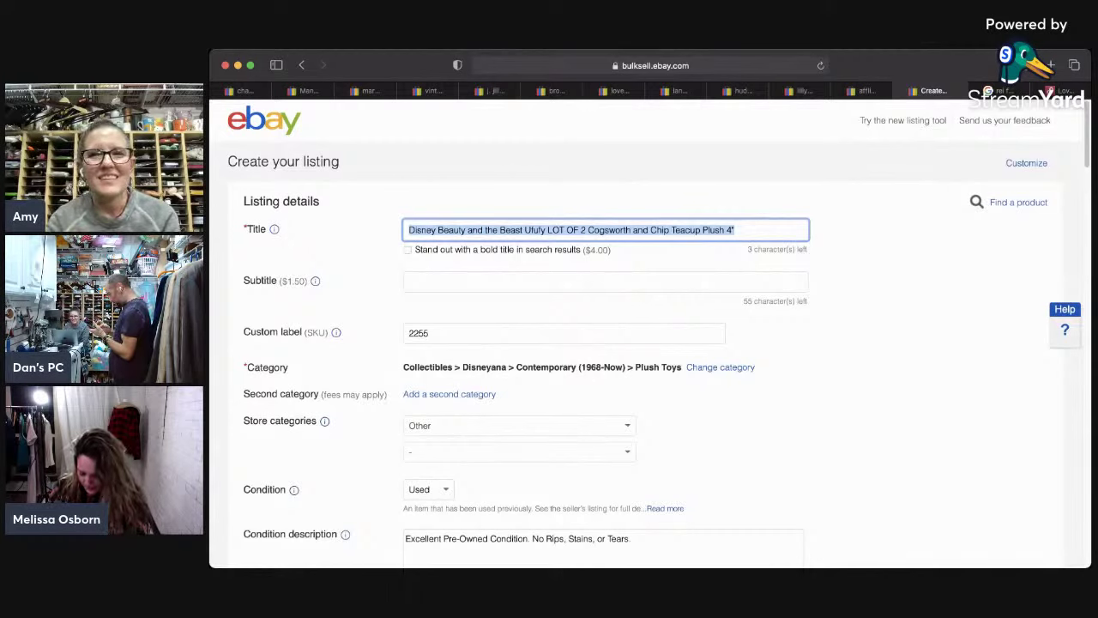
left_click_drag(1085, 128, 1050, 233)
scroll(1049, 232, "down", 5)
scroll(1042, 289, "up", 4)
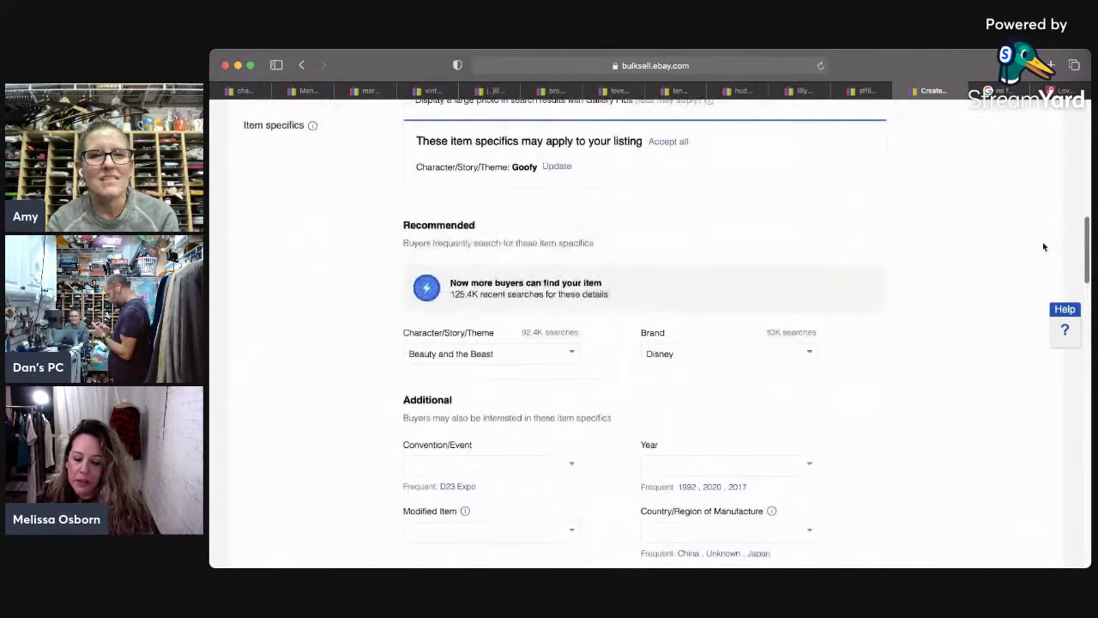
scroll(1042, 287, "down", 3)
left_click_drag(1085, 283, 1079, 200)
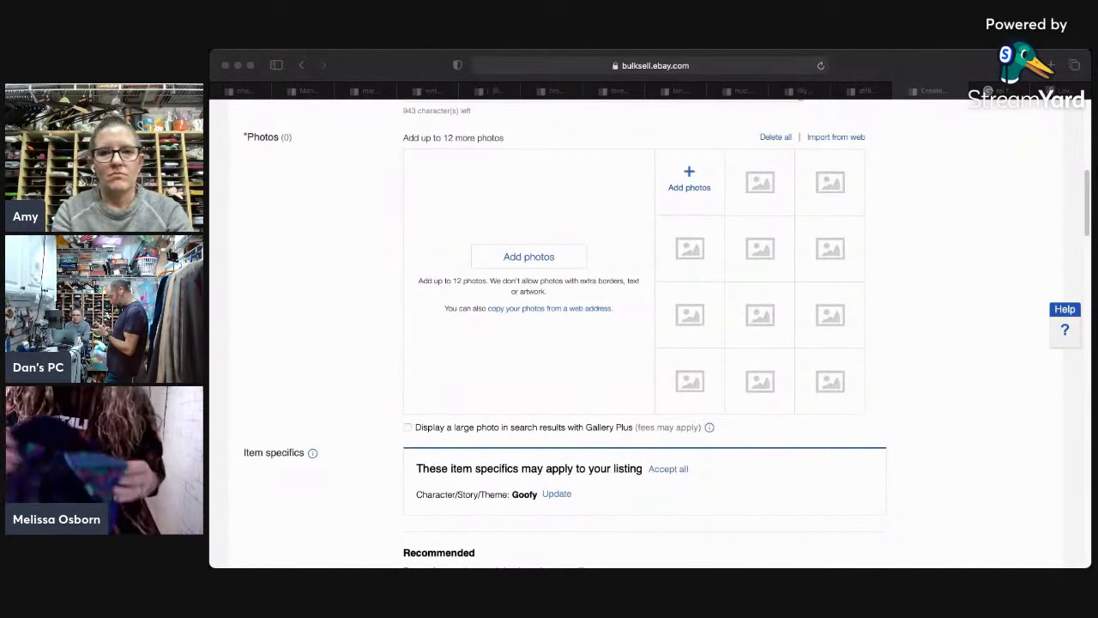
Step: Add the eight Cogsworth and Chip photos and move the two front views to the first two places
left_click_drag(712, 268, 691, 198)
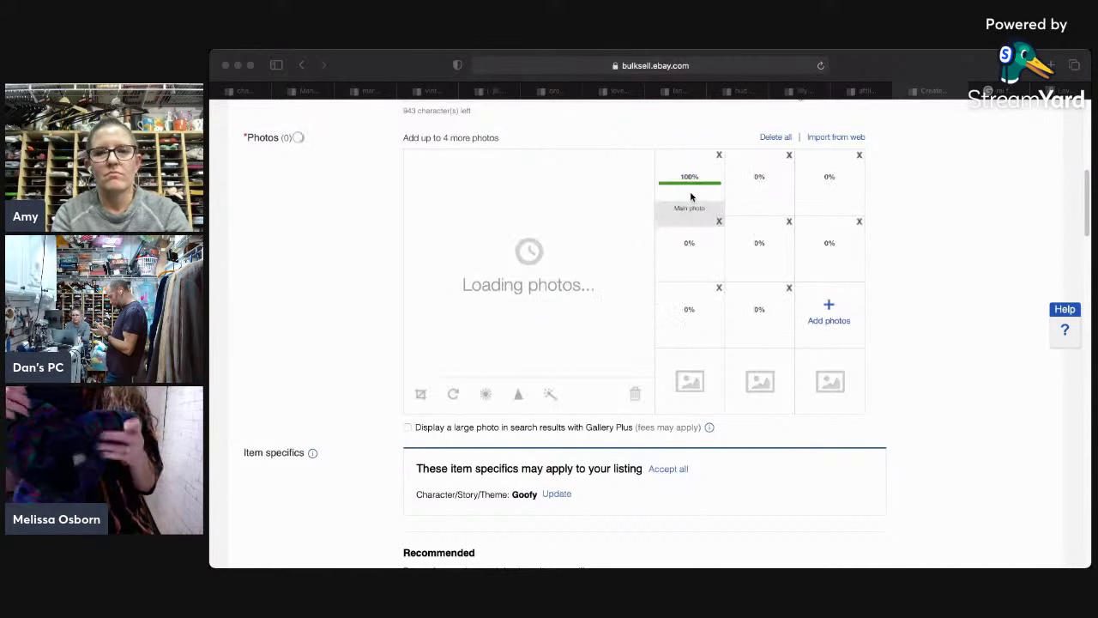
left_click(691, 197)
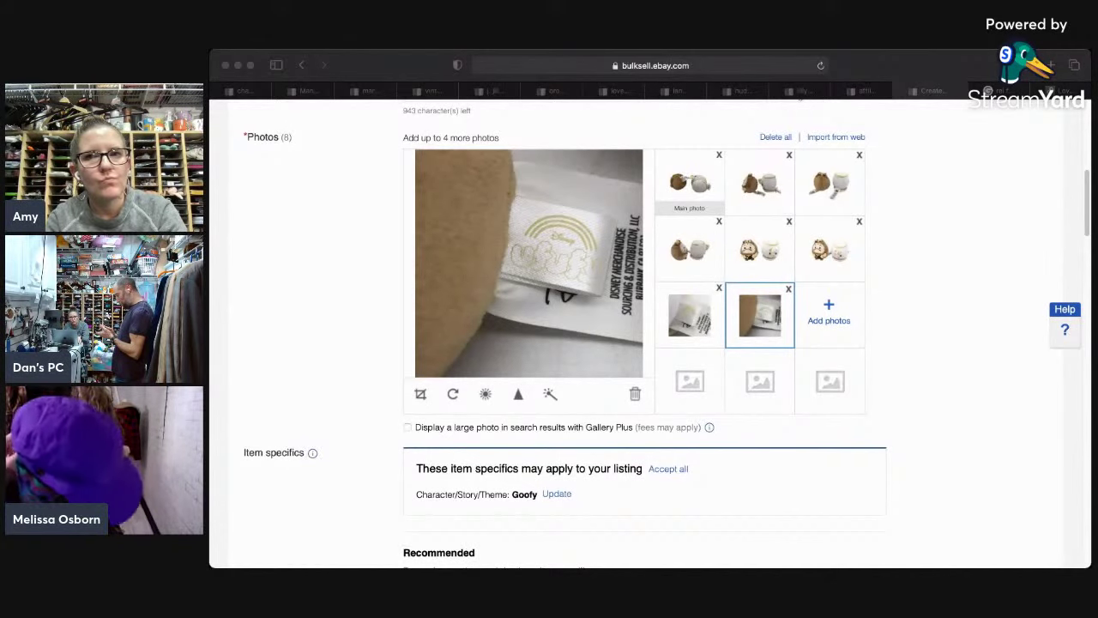
key("super+Tab")
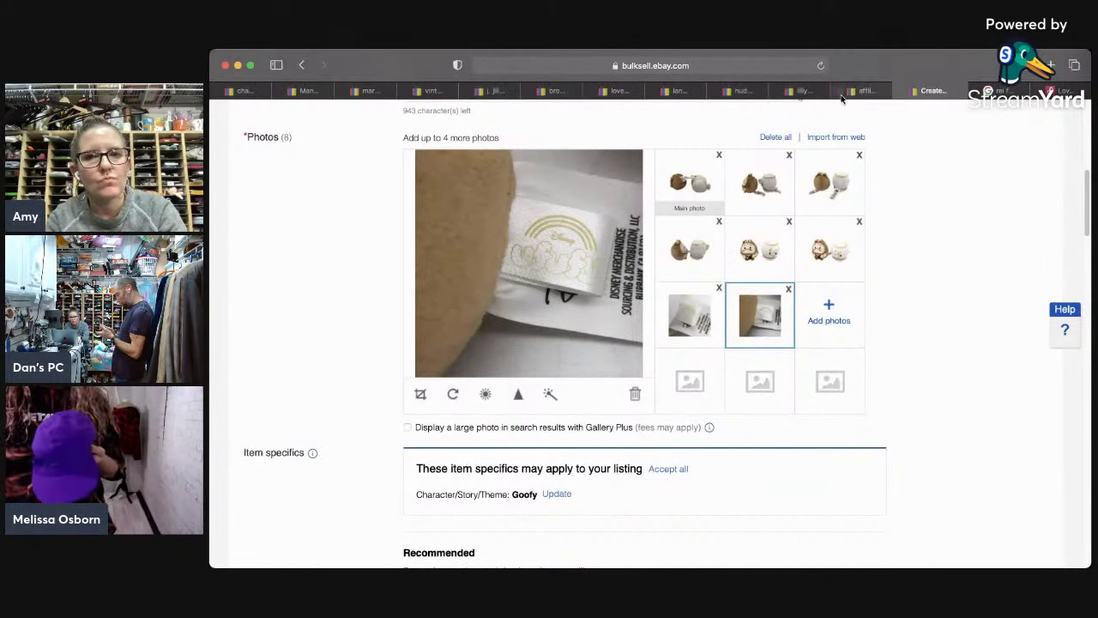
left_click(804, 253)
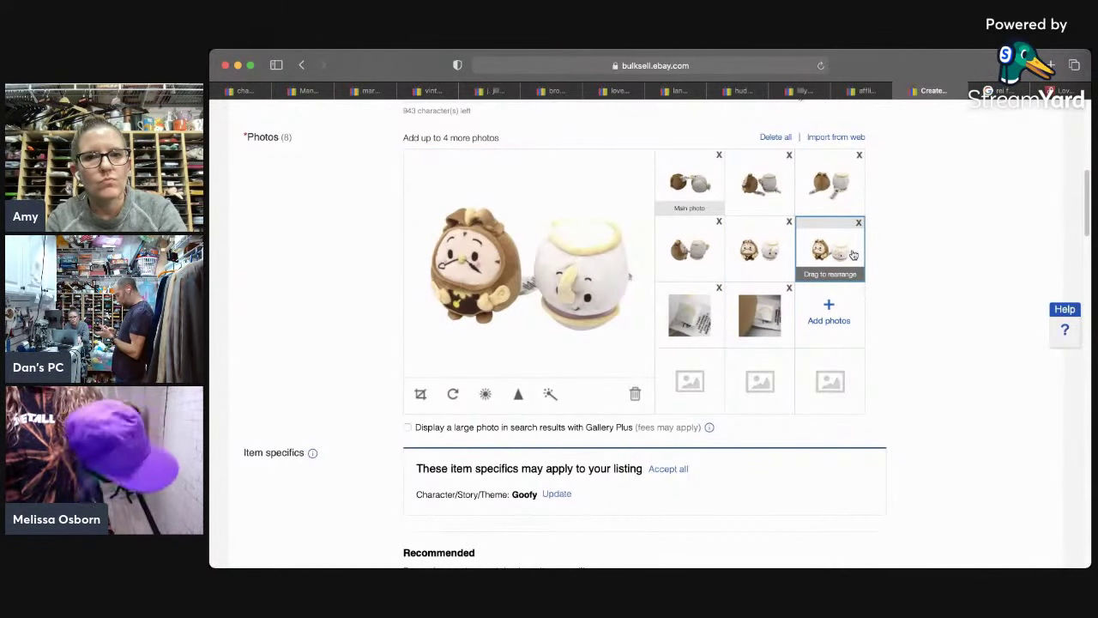
left_click(771, 246)
left_click_drag(771, 247, 690, 181)
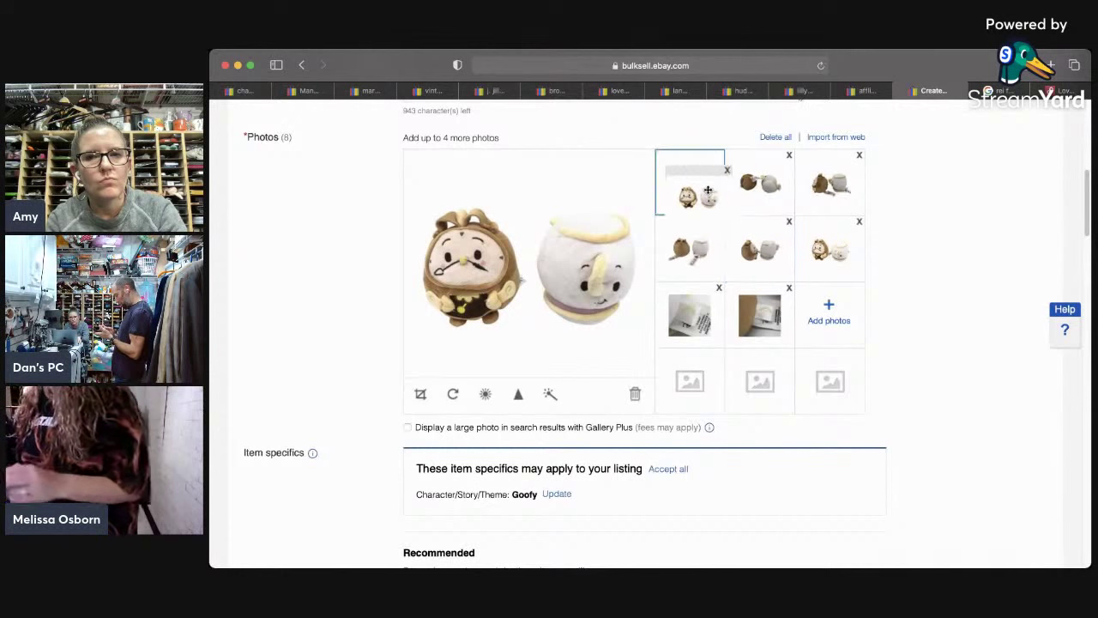
left_click_drag(774, 194, 763, 184)
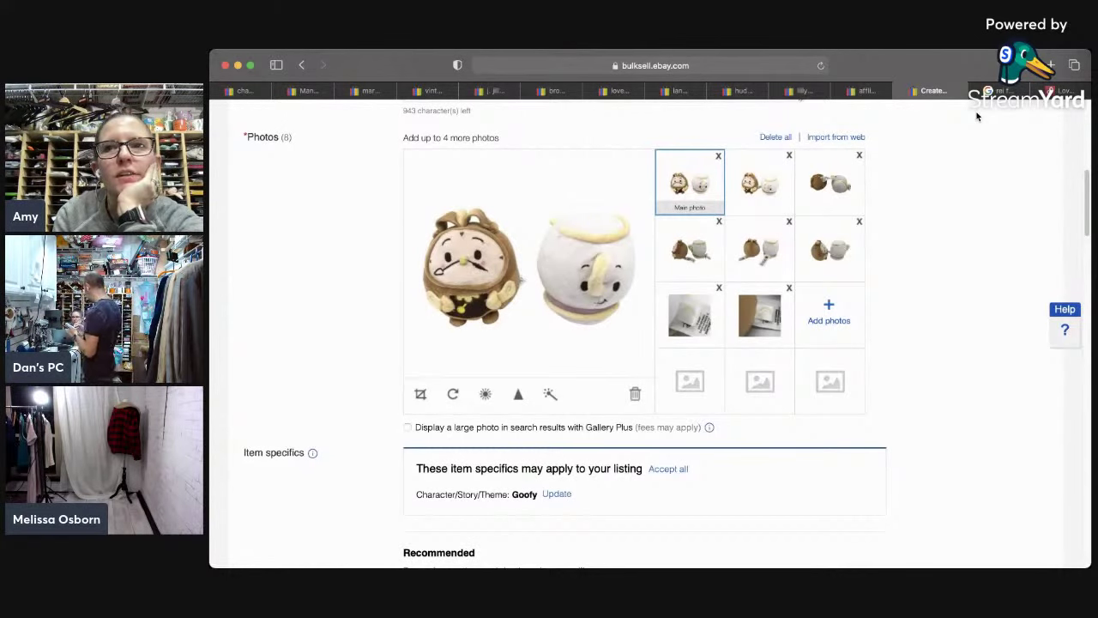
Step: Check the Cogsworth and Chip photos in the larger preview, including the back and side views and the tag close-up
left_click(742, 191)
left_click(830, 189)
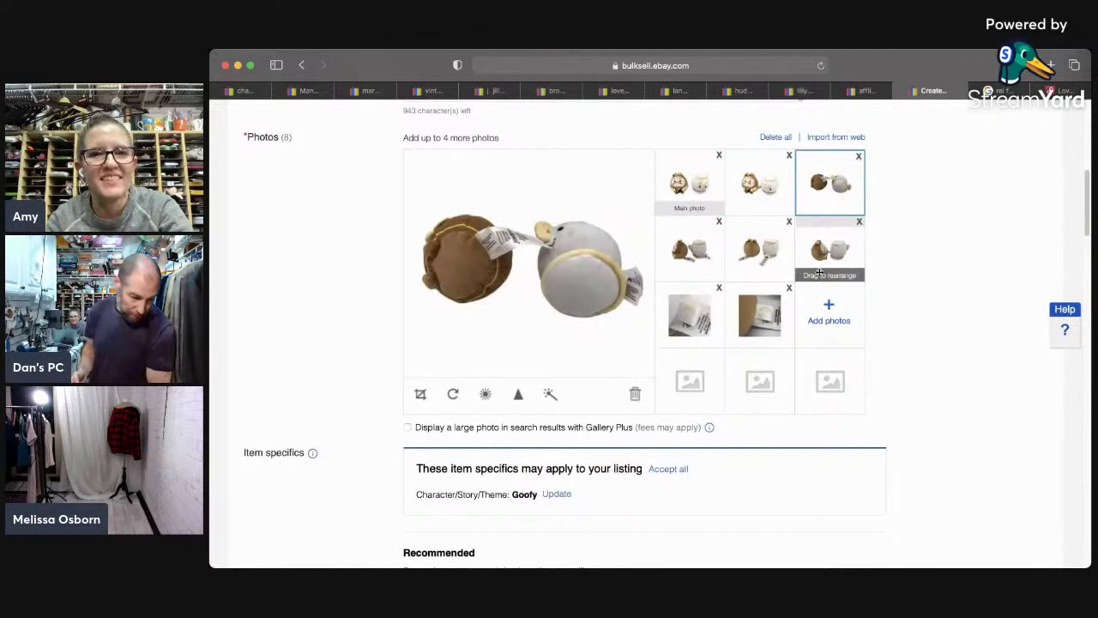
left_click(830, 249)
left_click(758, 249)
left_click(705, 248)
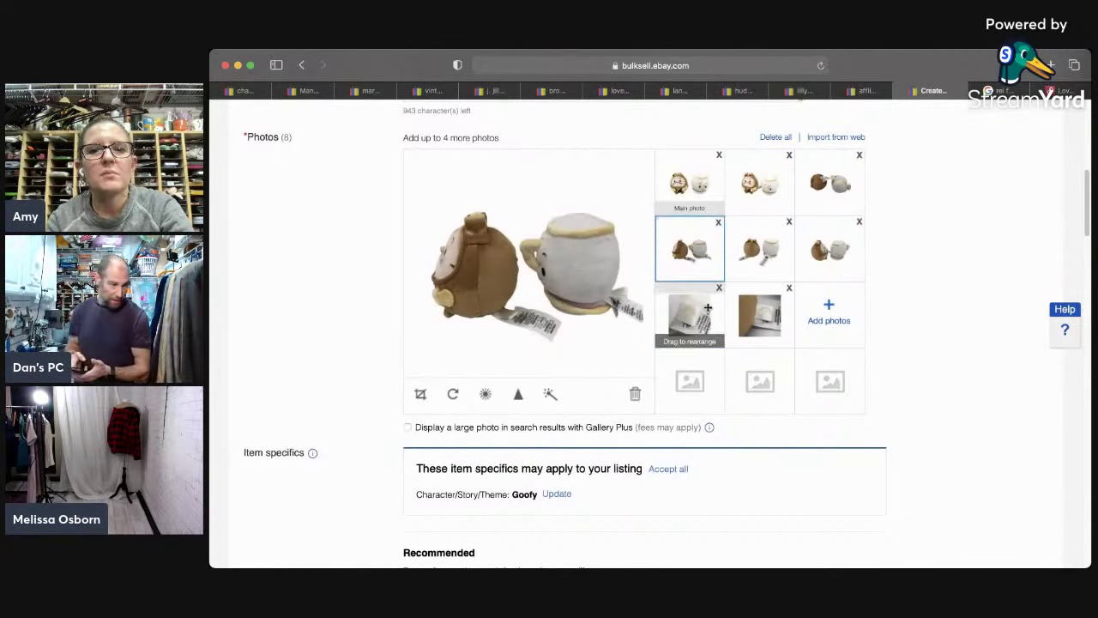
left_click(758, 314)
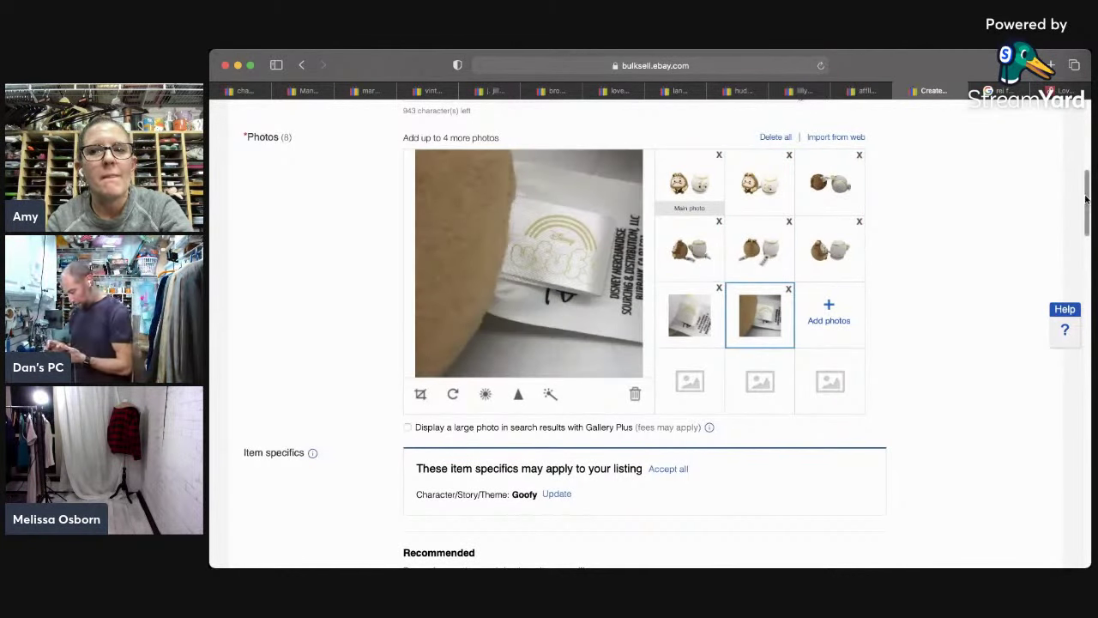
Step: List the Disney Ufufy Cogsworth and Chip lot for sale and return to the drafts list without starting another listing
scroll(1064, 257, "down", 8)
scroll(1068, 296, "down", 6)
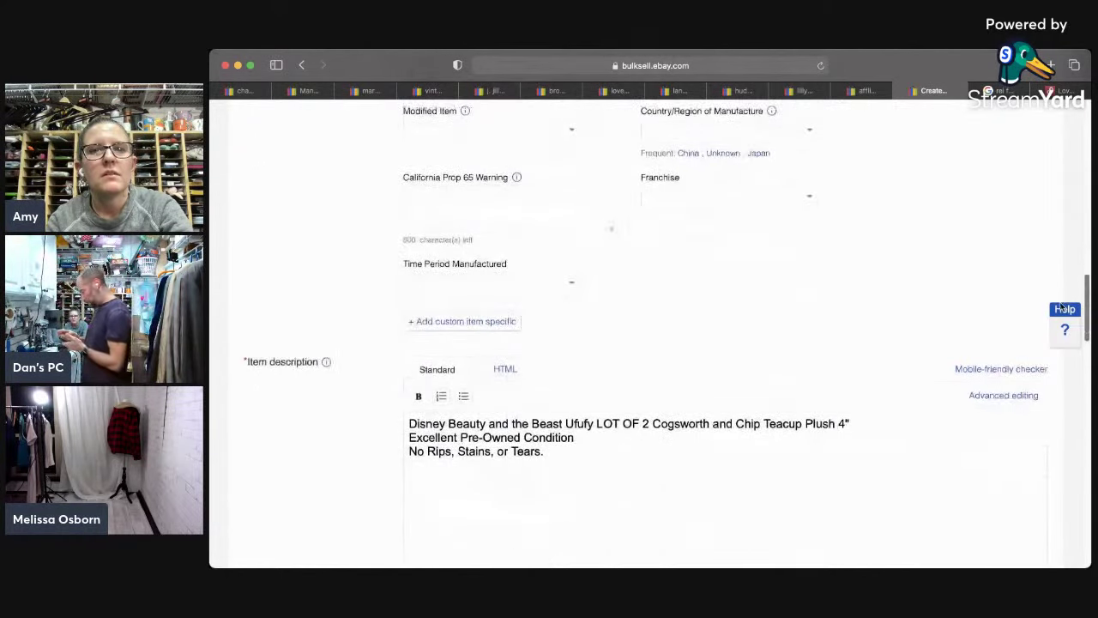
scroll(1009, 369, "down", 2)
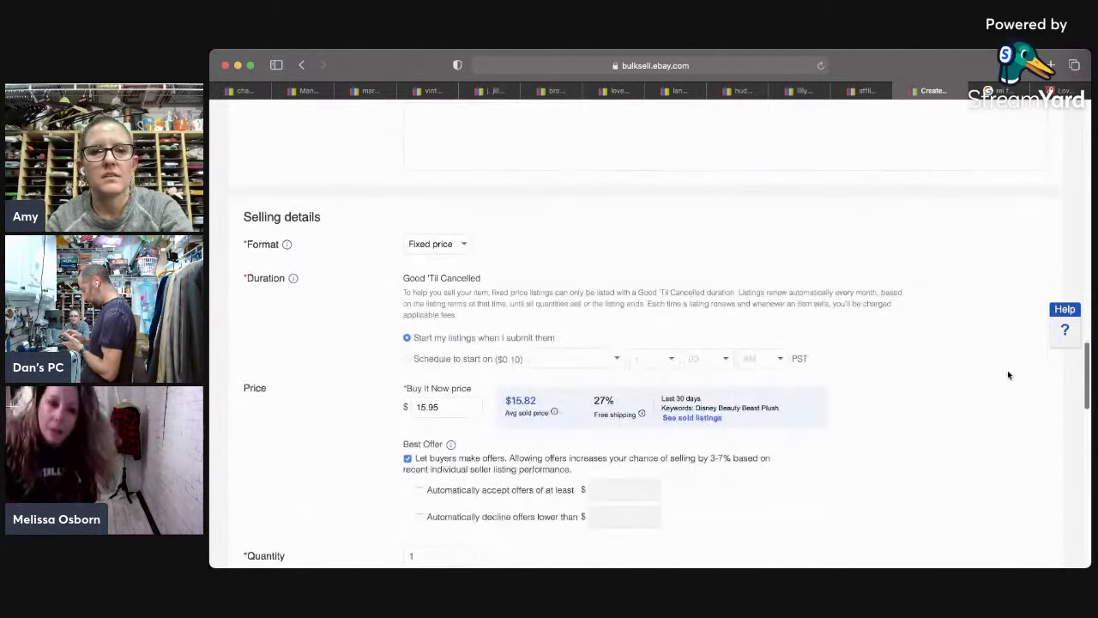
scroll(967, 429, "down", 8)
scroll(935, 493, "down", 3)
scroll(931, 510, "down", 1)
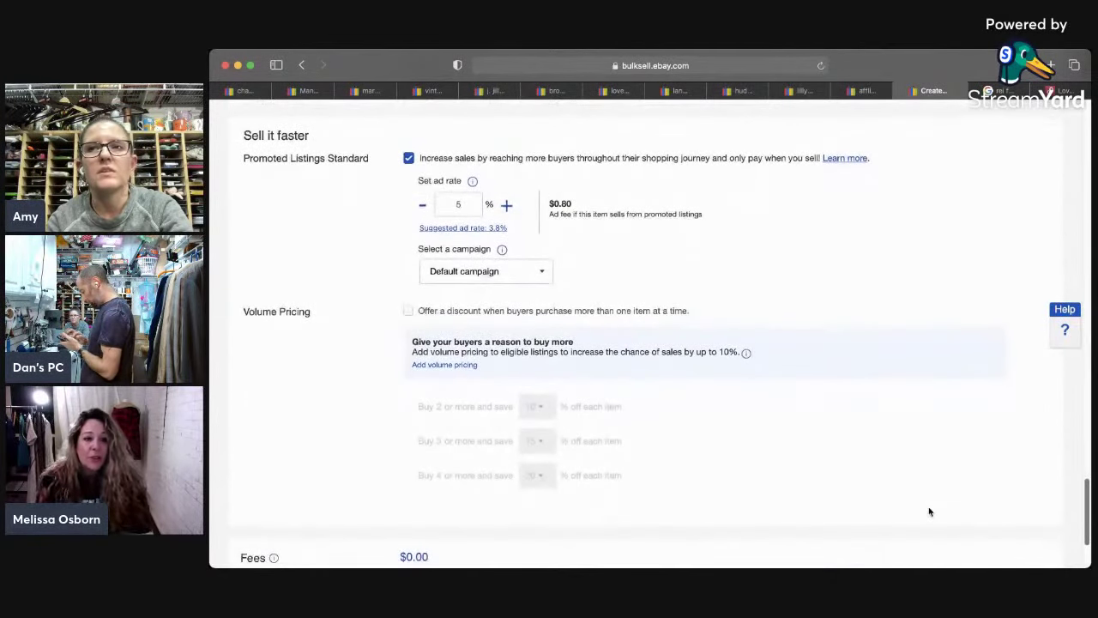
scroll(929, 512, "down", 2)
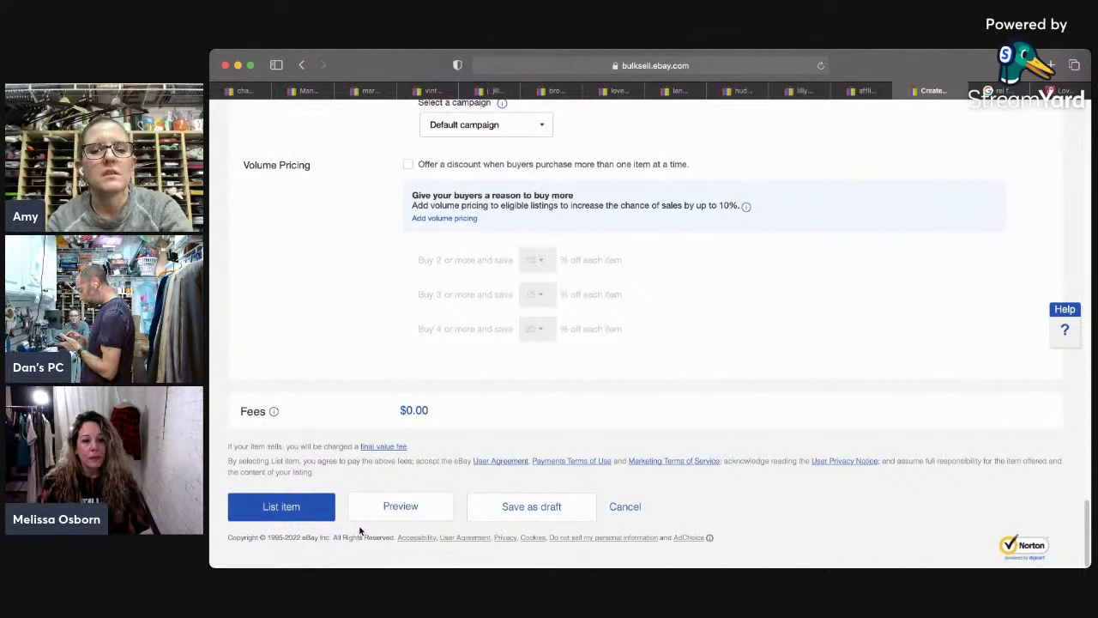
left_click(283, 507)
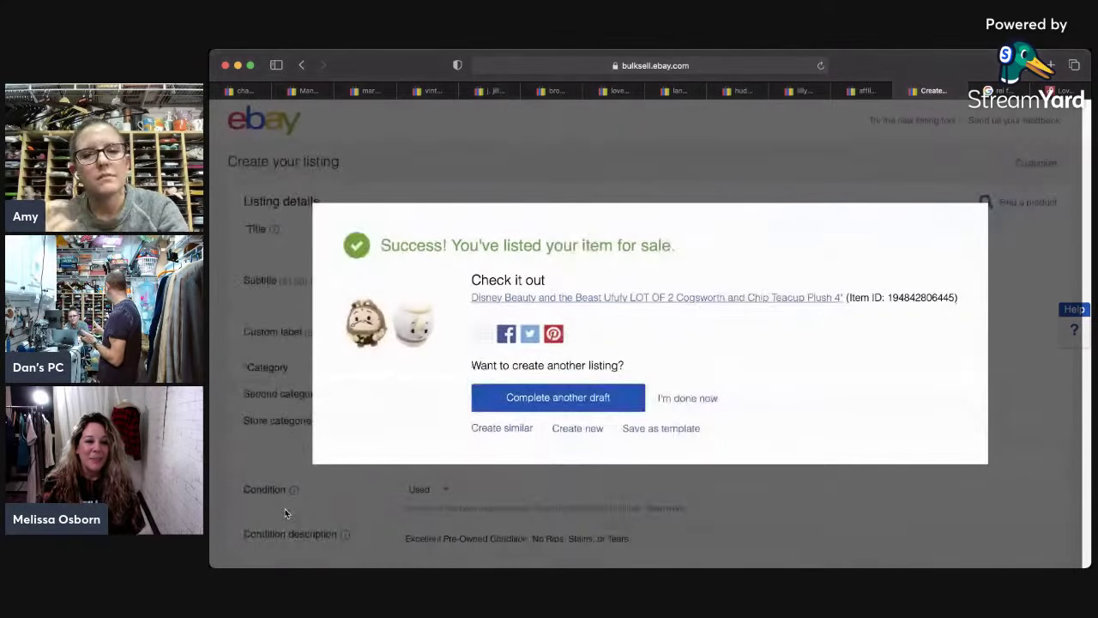
left_click(708, 398)
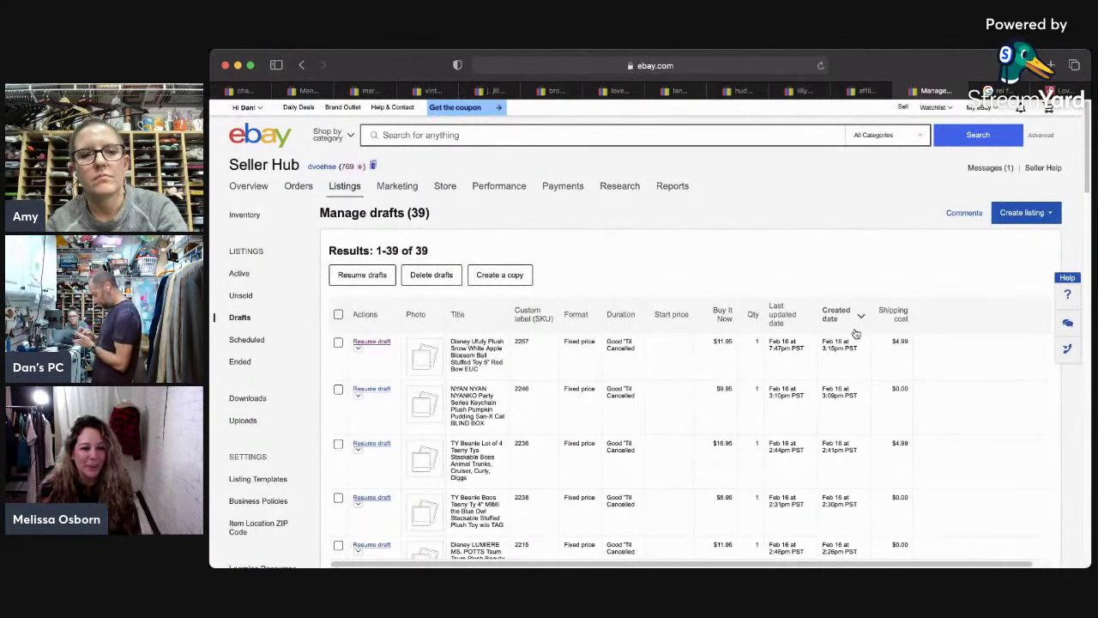
Step: Find the Vintage Disney Goofy Green Velvet Hat draft in the drafts list and resume it
scroll(854, 332, "down", 2)
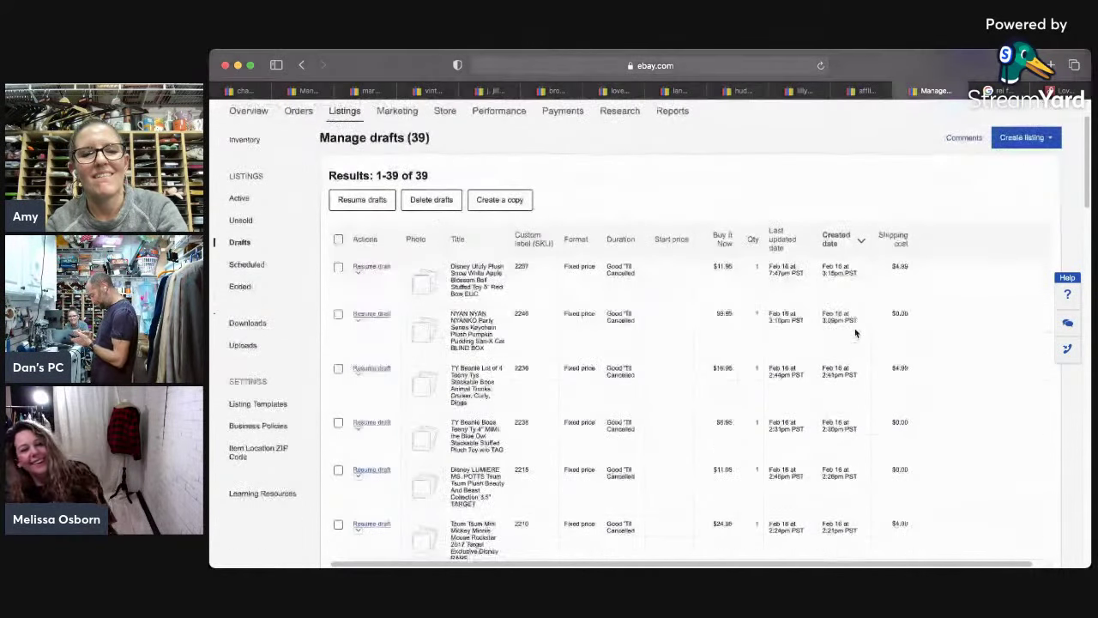
scroll(854, 331, "down", 1)
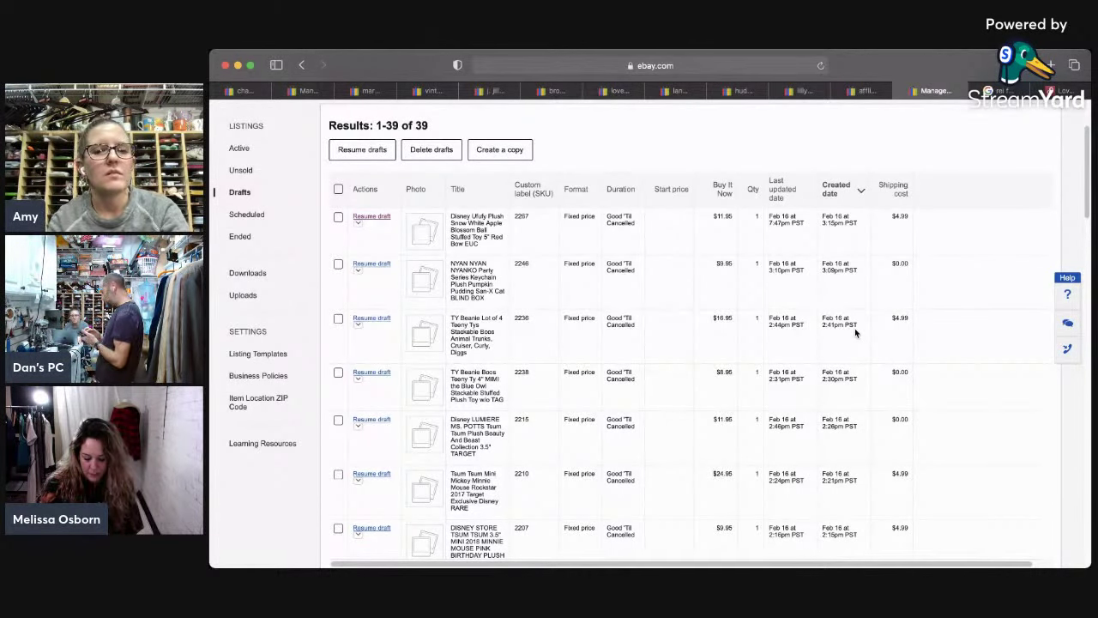
scroll(854, 330, "down", 5)
scroll(854, 333, "down", 6)
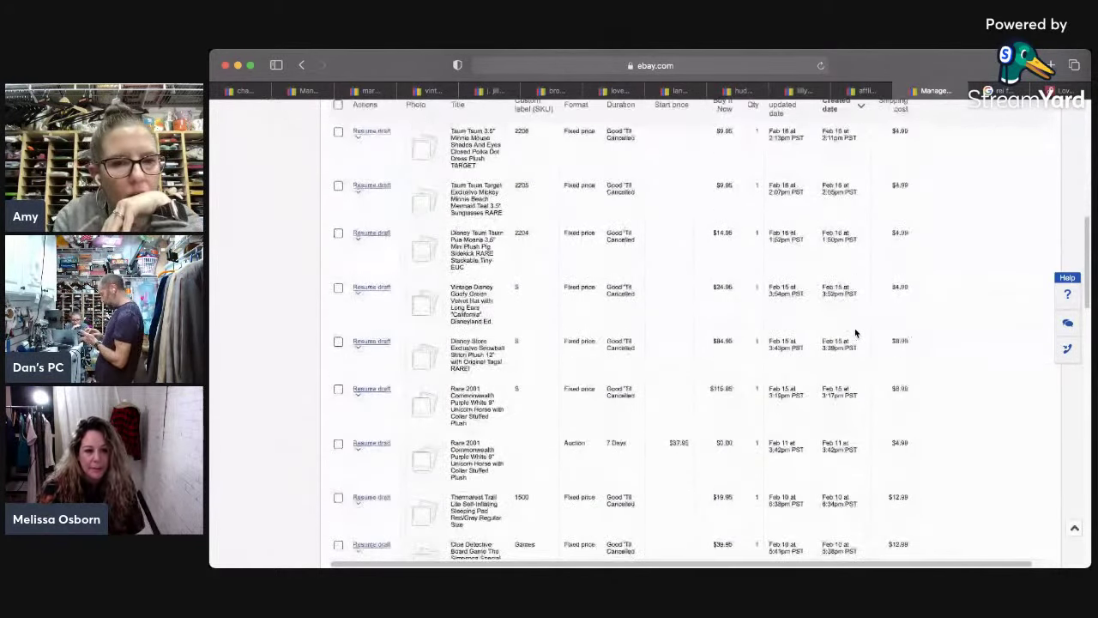
scroll(855, 332, "down", 3)
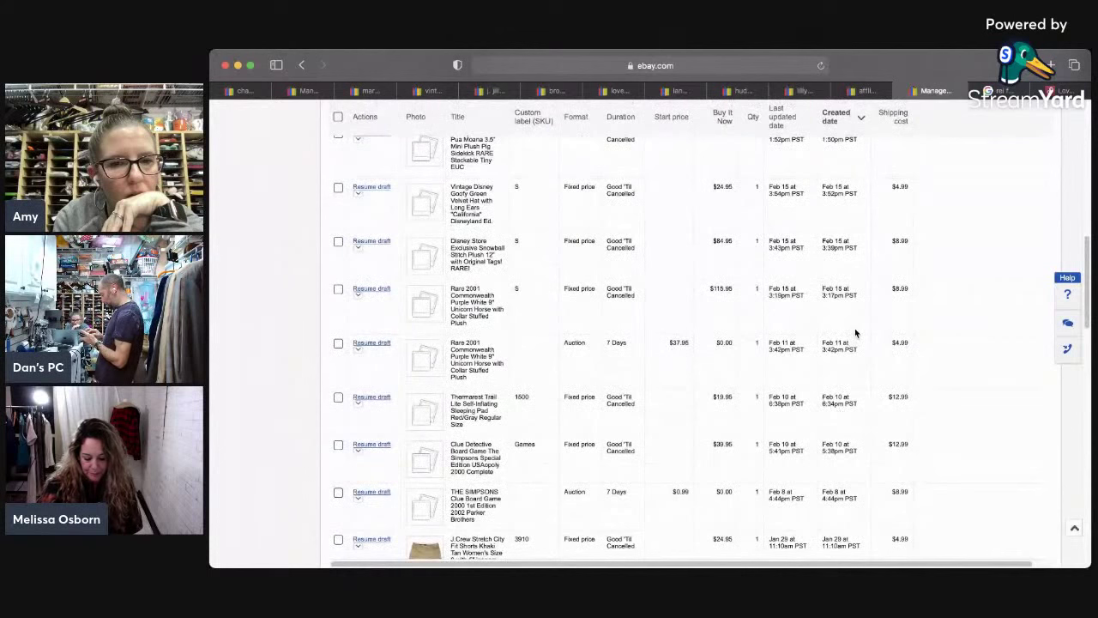
scroll(854, 329, "down", 2)
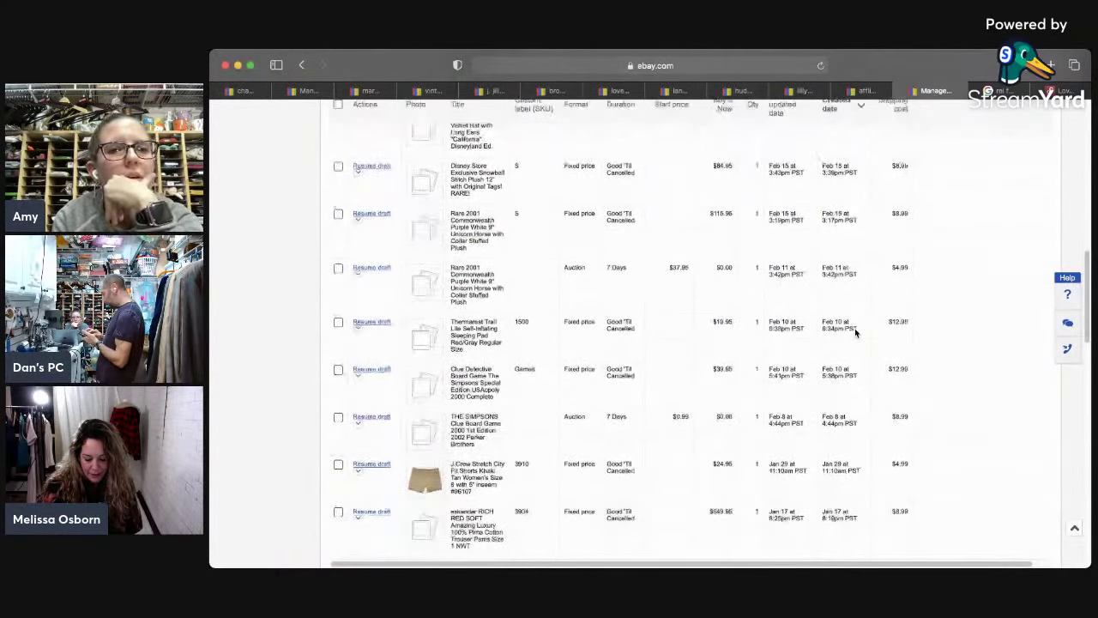
scroll(855, 330, "up", 2)
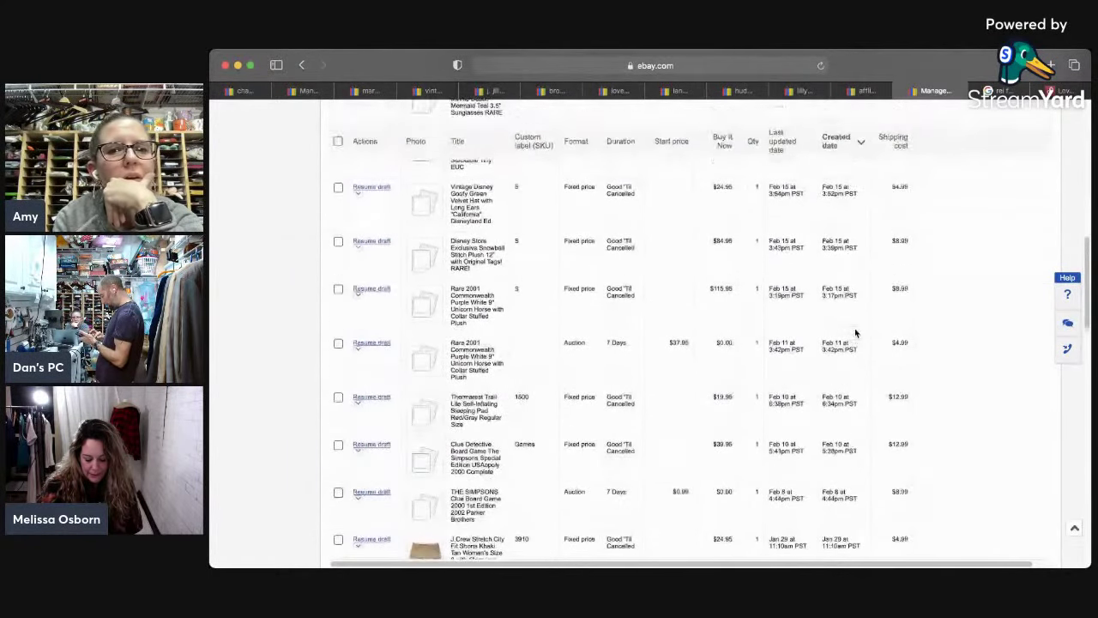
left_click(380, 188)
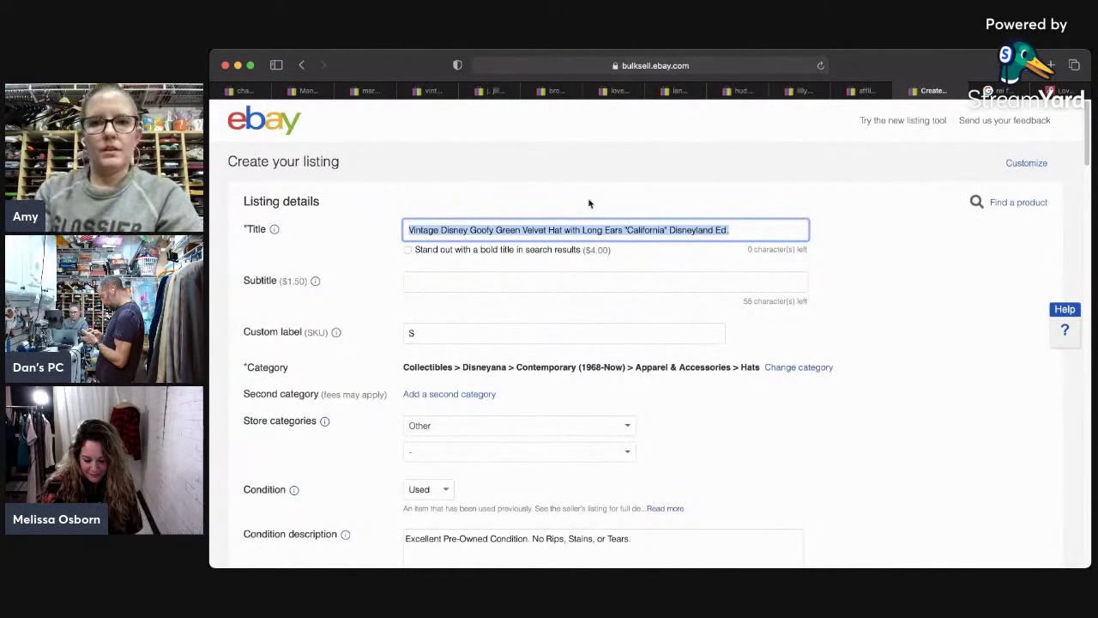
Step: Replace "Ed." at the end of the hat listing's title with "KID"
left_click(765, 226)
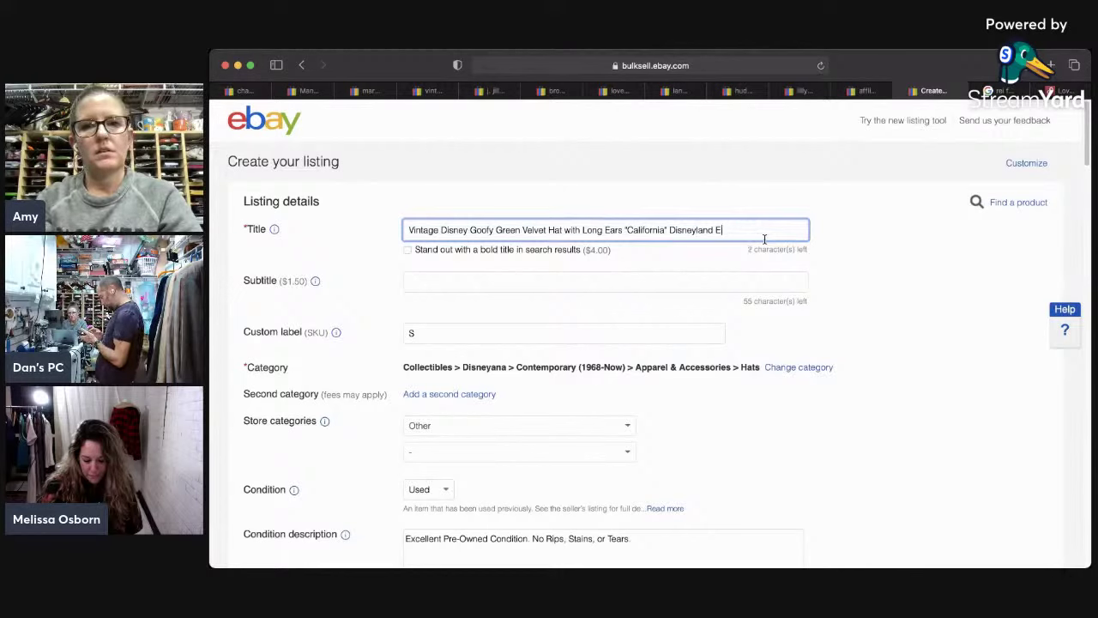
type("ID")
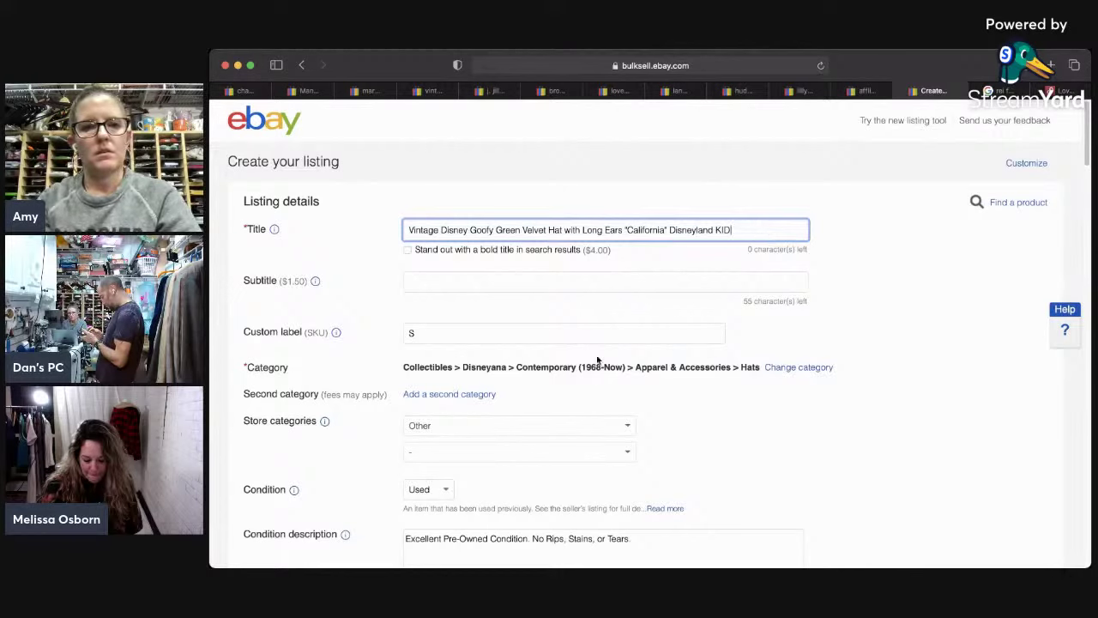
left_click(1079, 154)
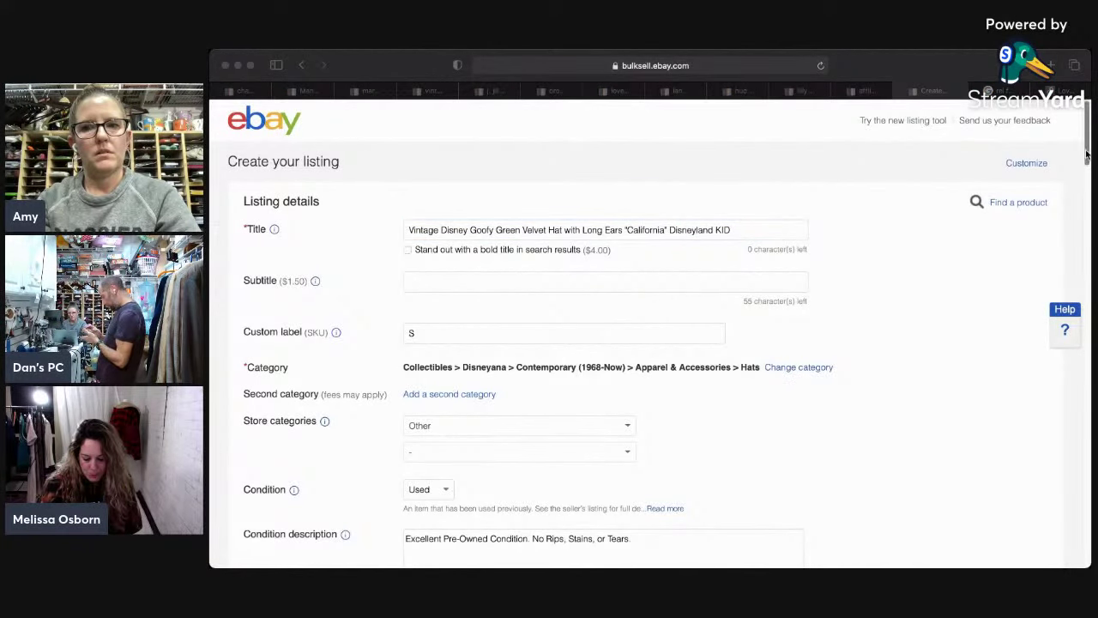
Step: Make the hat view with the orange lettering the main photo and check all three photos in the larger preview
left_click(1076, 190)
scroll(1076, 206, "down", 5)
left_click_drag(1077, 216, 700, 211)
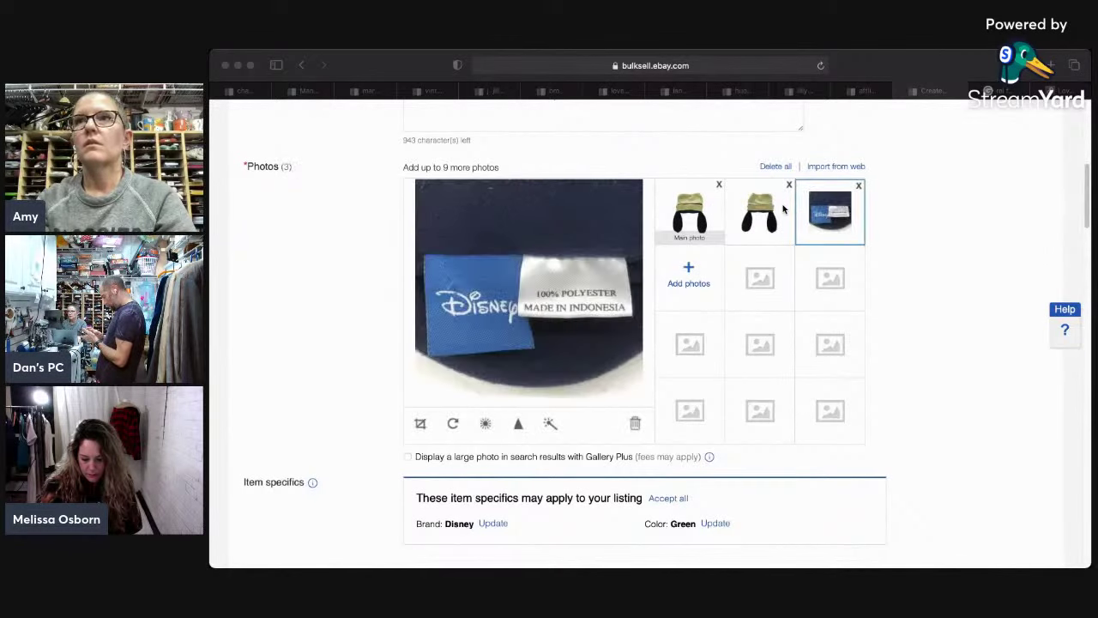
left_click(896, 213)
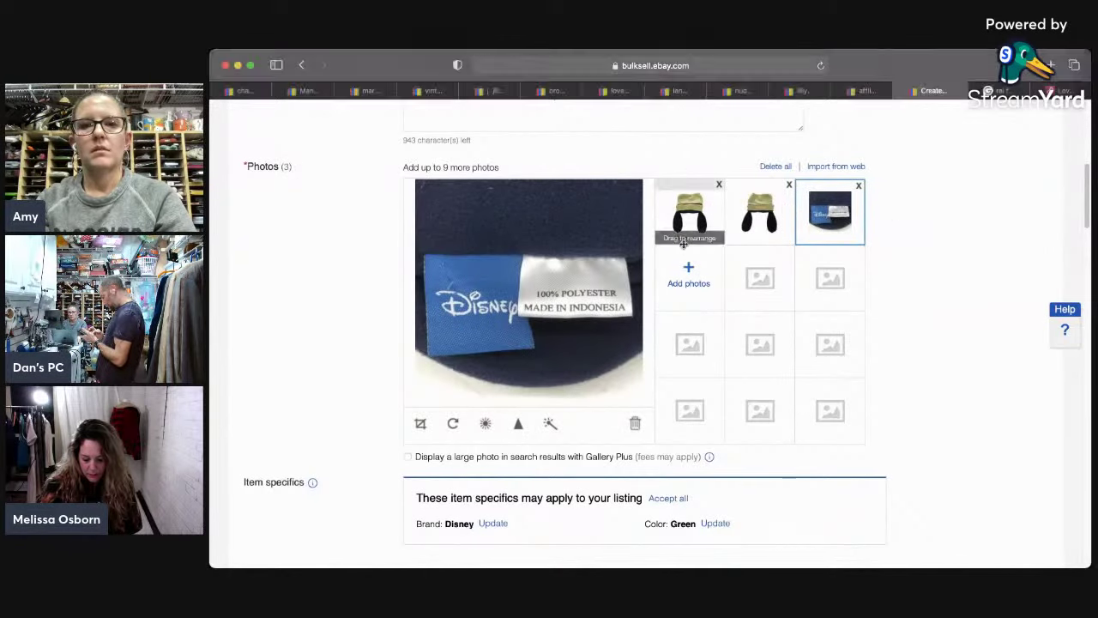
left_click(683, 239)
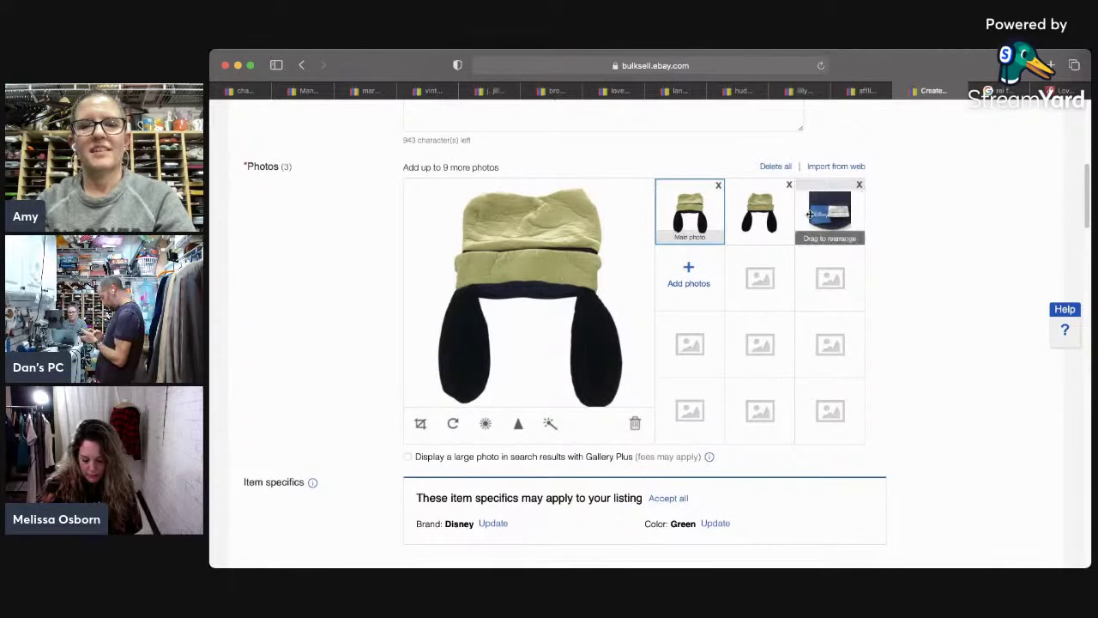
left_click_drag(760, 211, 690, 213)
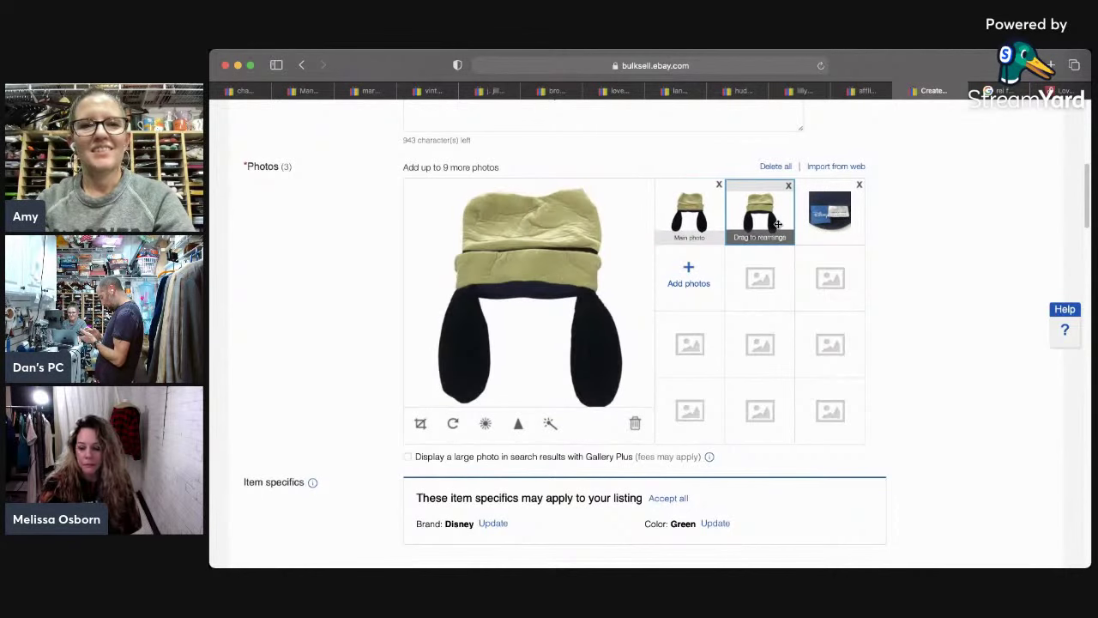
left_click(858, 227)
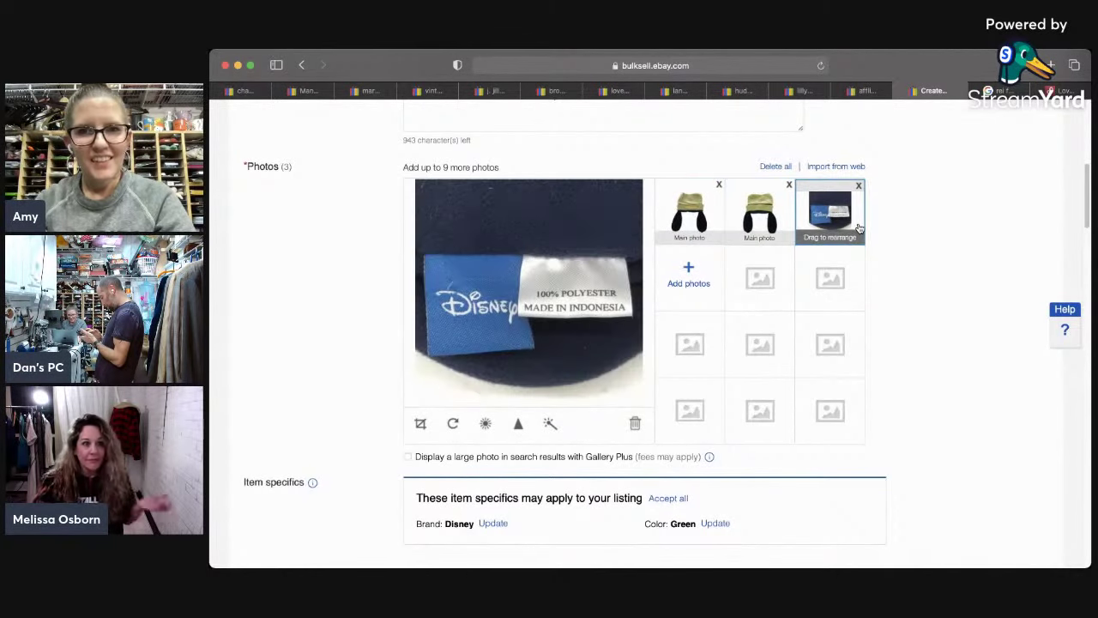
left_click(748, 230)
left_click(689, 212)
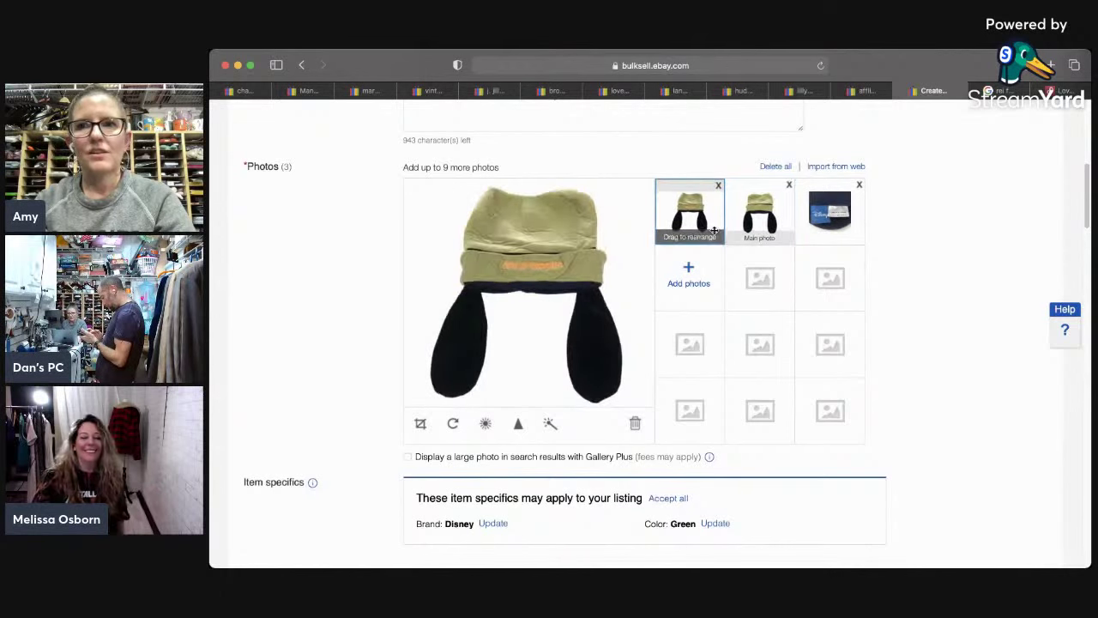
Step: Apply the suggested item specifics, setting the hat's color to Green and its brand to Disney
left_click_drag(1087, 184, 1082, 216)
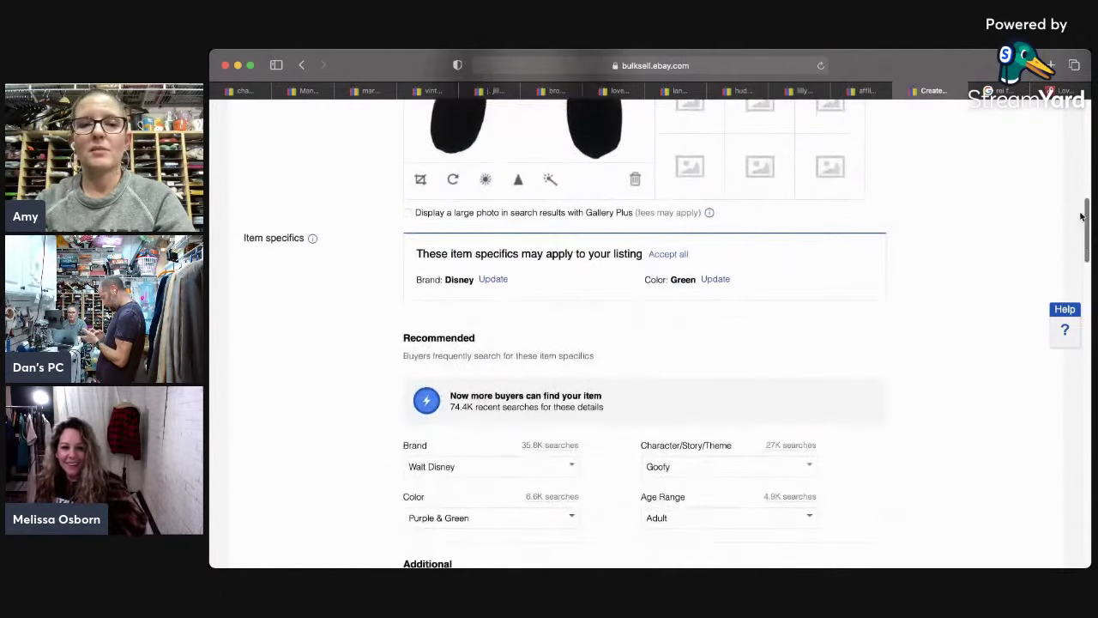
left_click(720, 281)
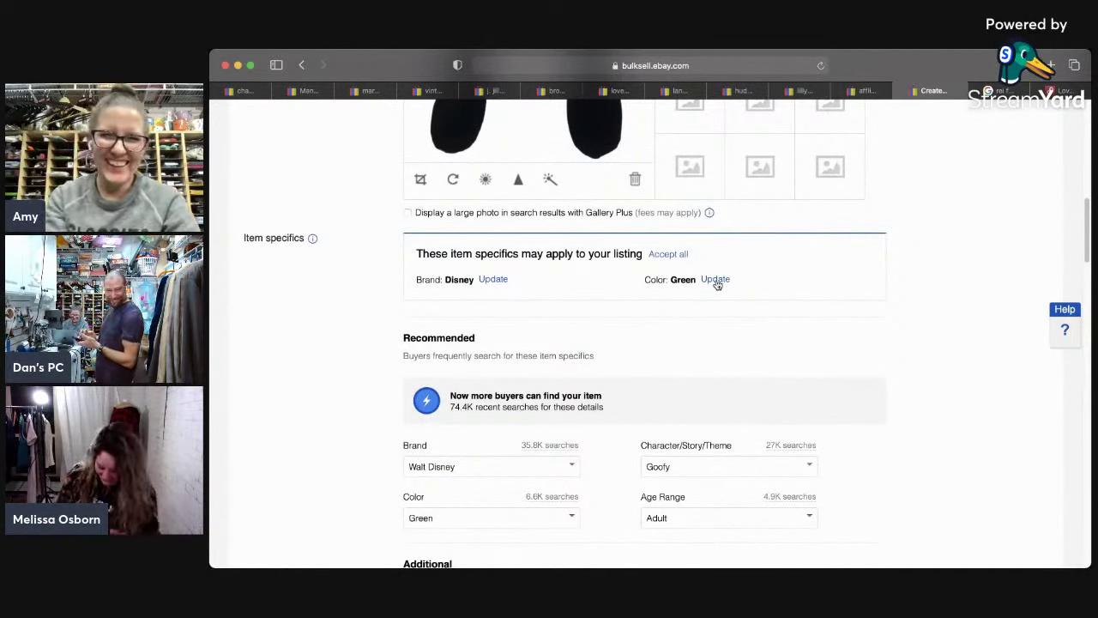
left_click(498, 281)
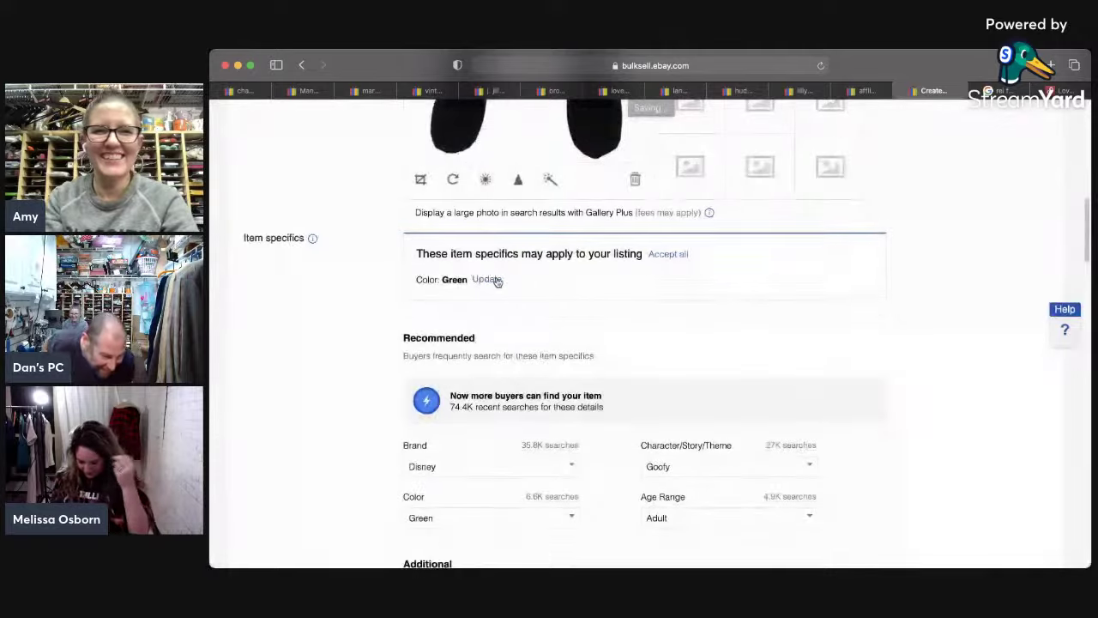
Step: Add the line "KIDS SIZE, but fits small Adult heads." below the first line of the hat's item description
left_click_drag(1086, 240, 1076, 273)
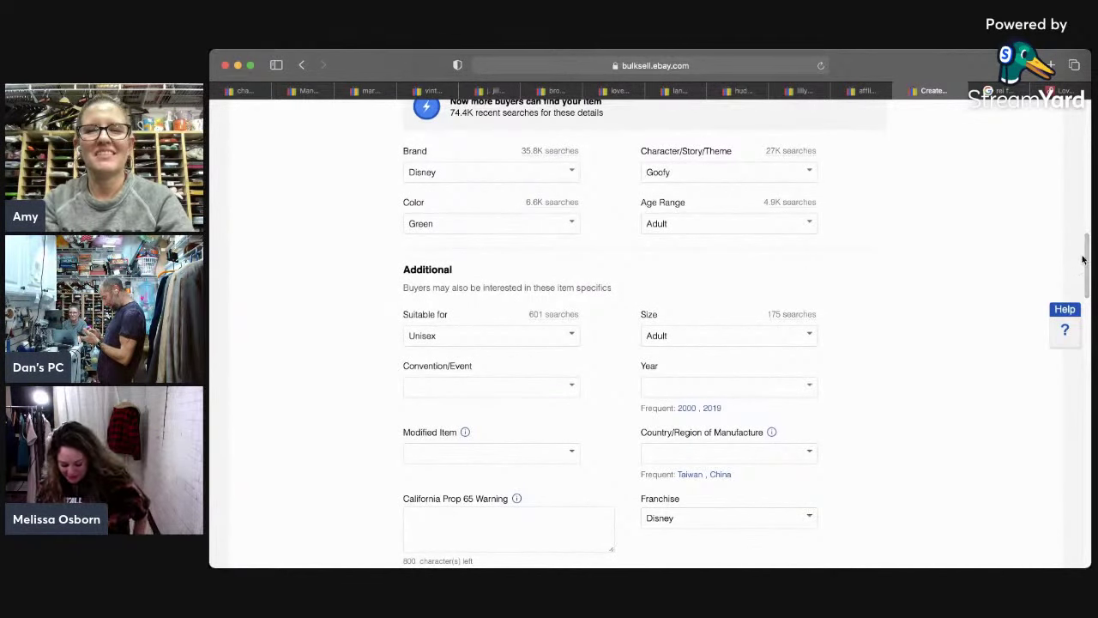
left_click_drag(1085, 257, 1085, 268)
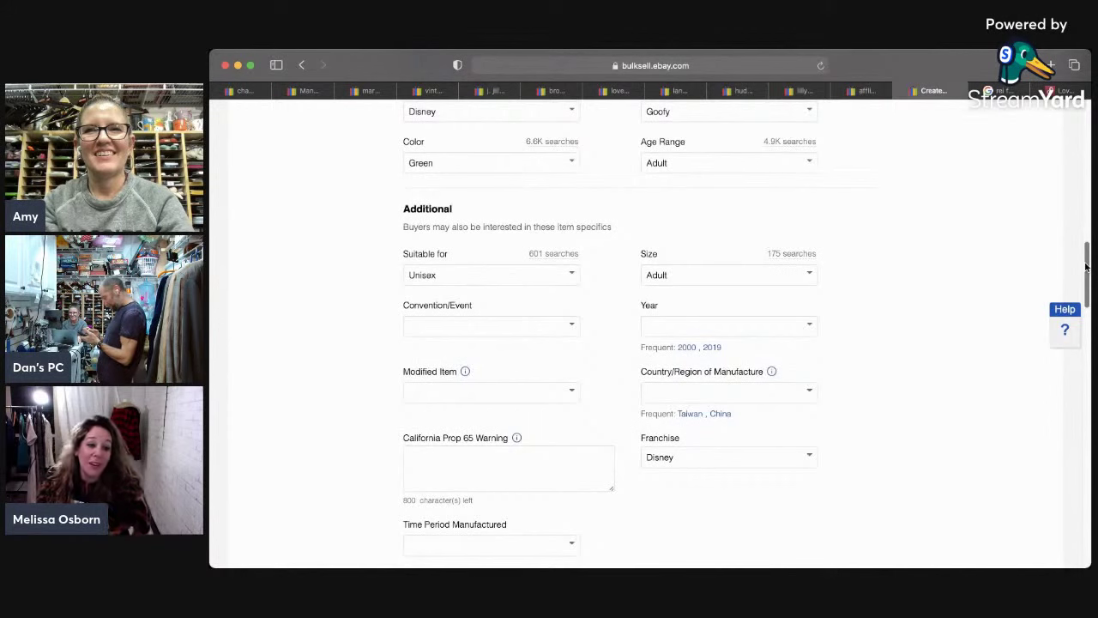
left_click_drag(1086, 268, 1079, 277)
scroll(1079, 277, "up", 1)
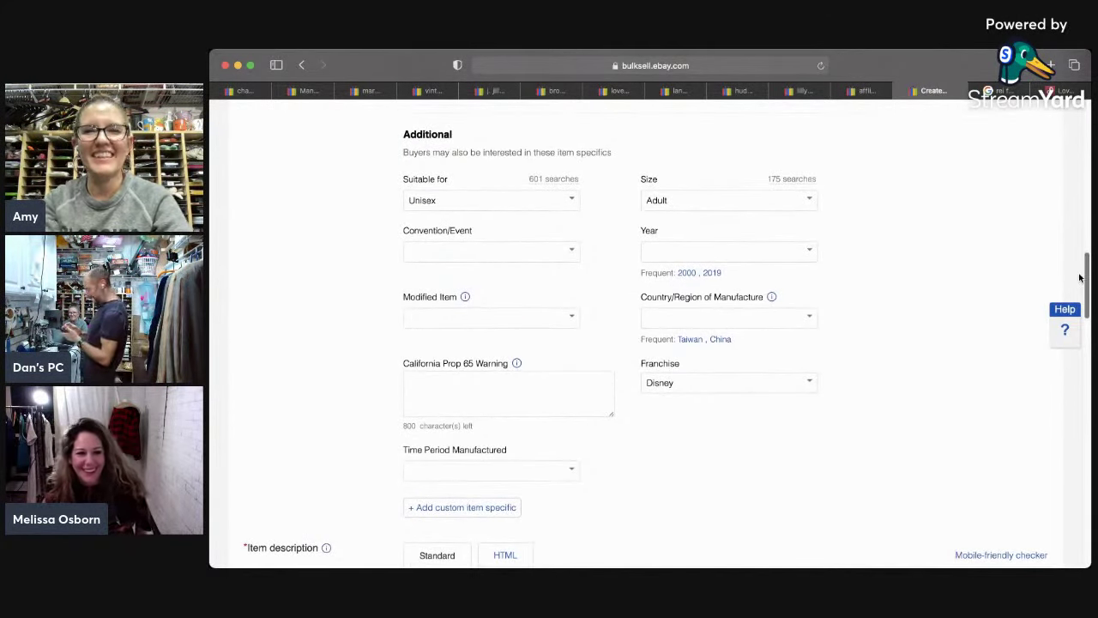
scroll(1080, 277, "down", 5)
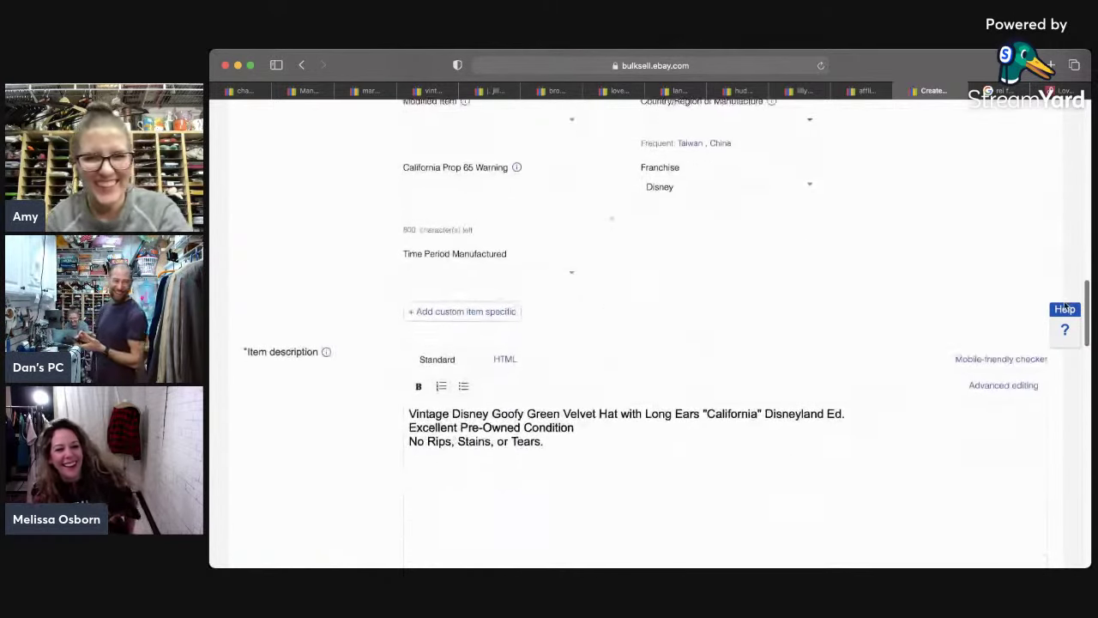
scroll(1056, 320, "down", 10)
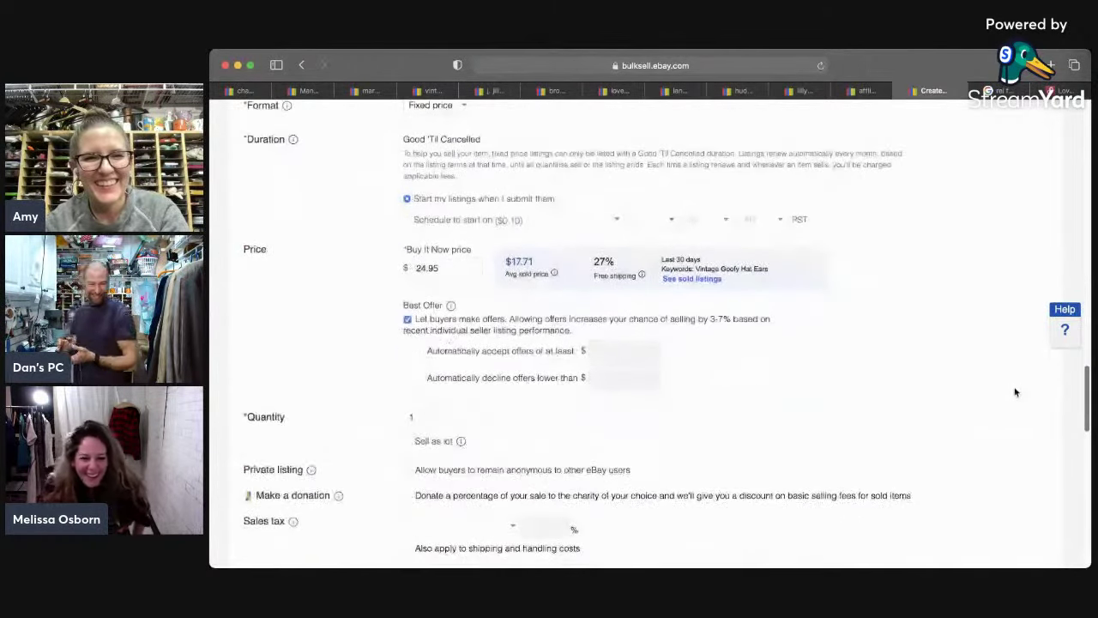
scroll(994, 420, "up", 10)
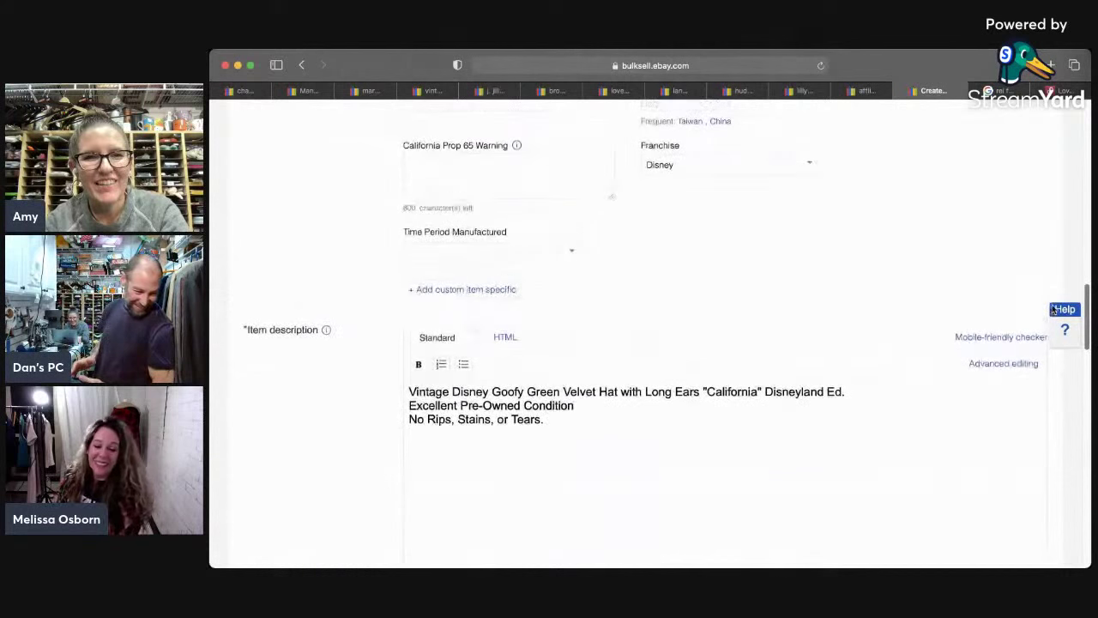
key("Return")
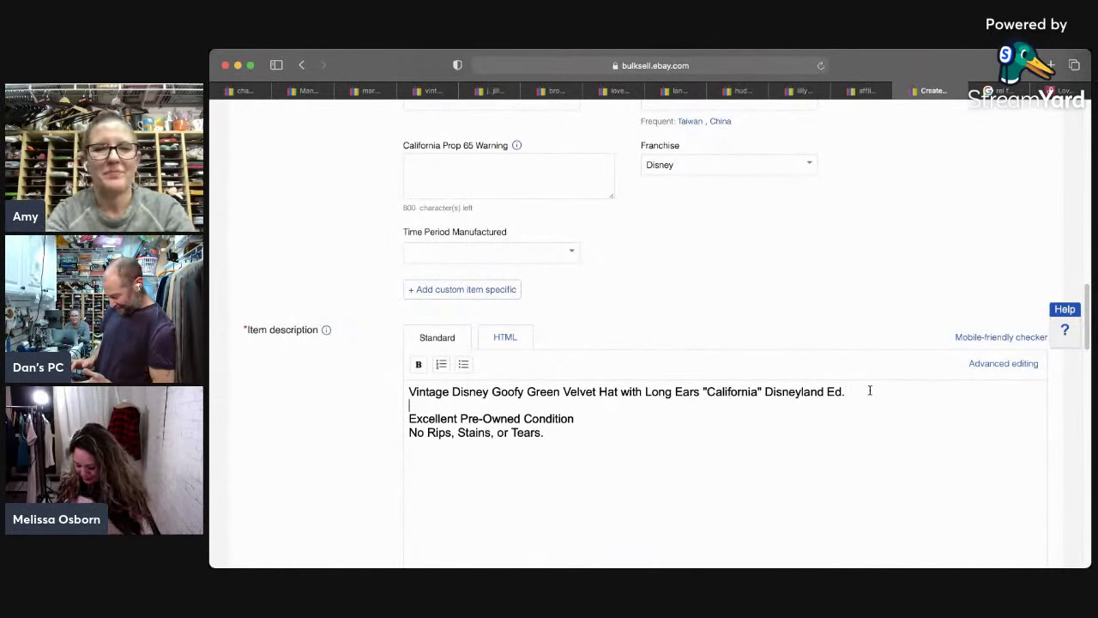
type("KIDS SIZ")
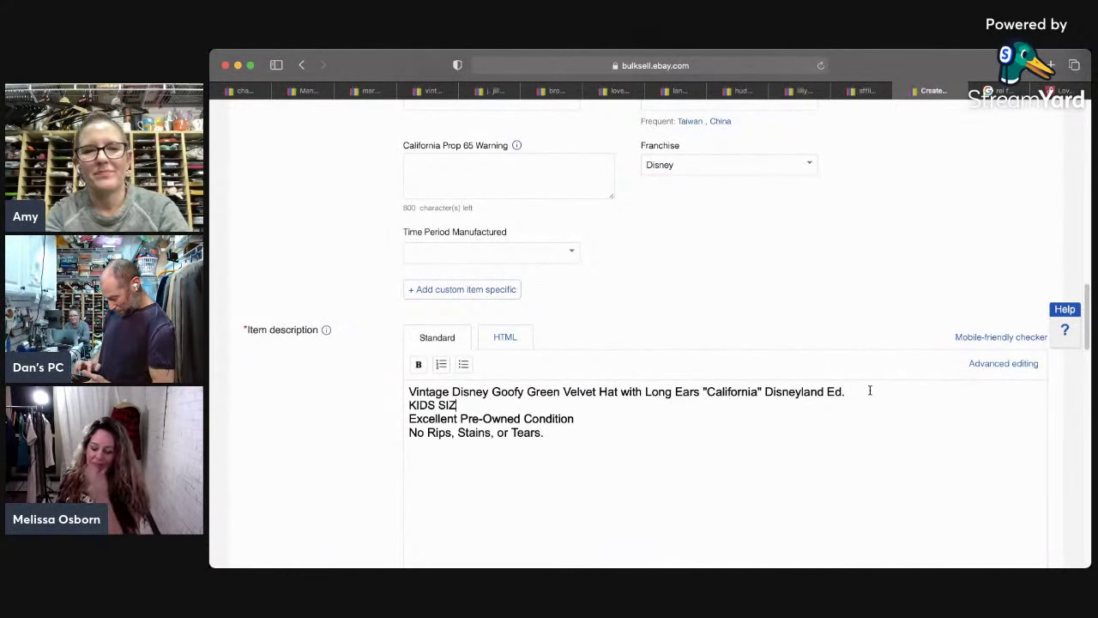
type("E, but fits s")
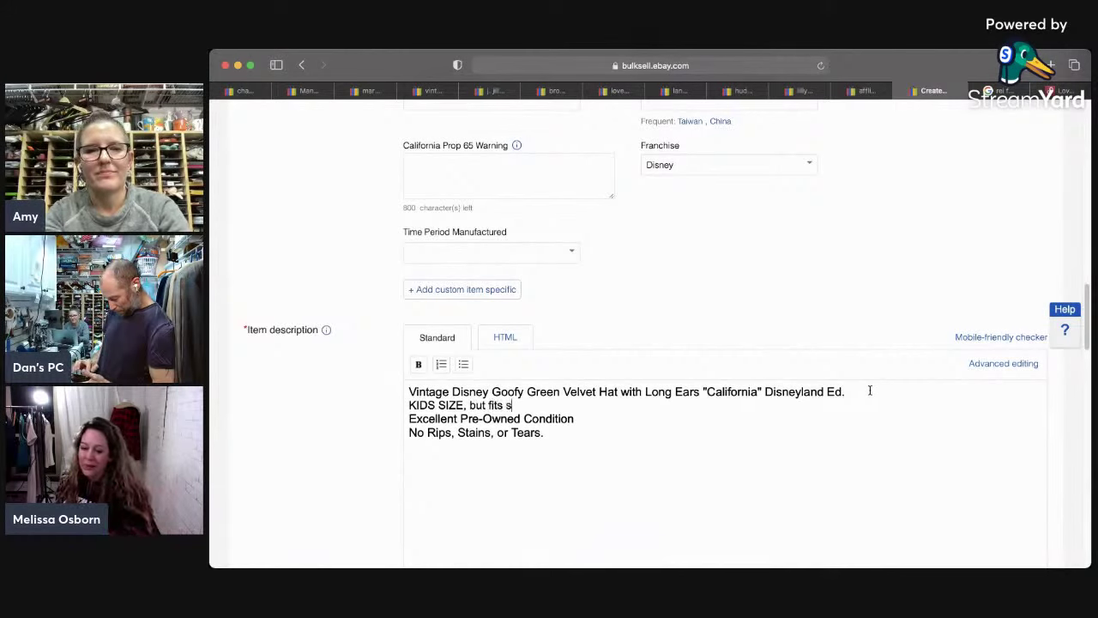
type("mall Au")
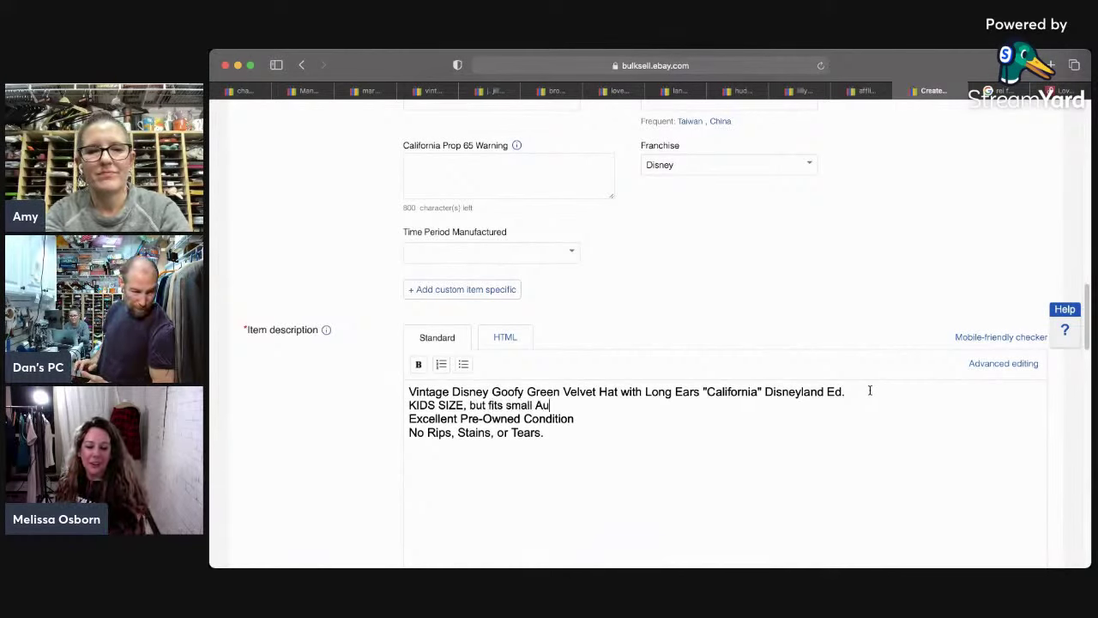
key("BackSpace")
type("dult heads.")
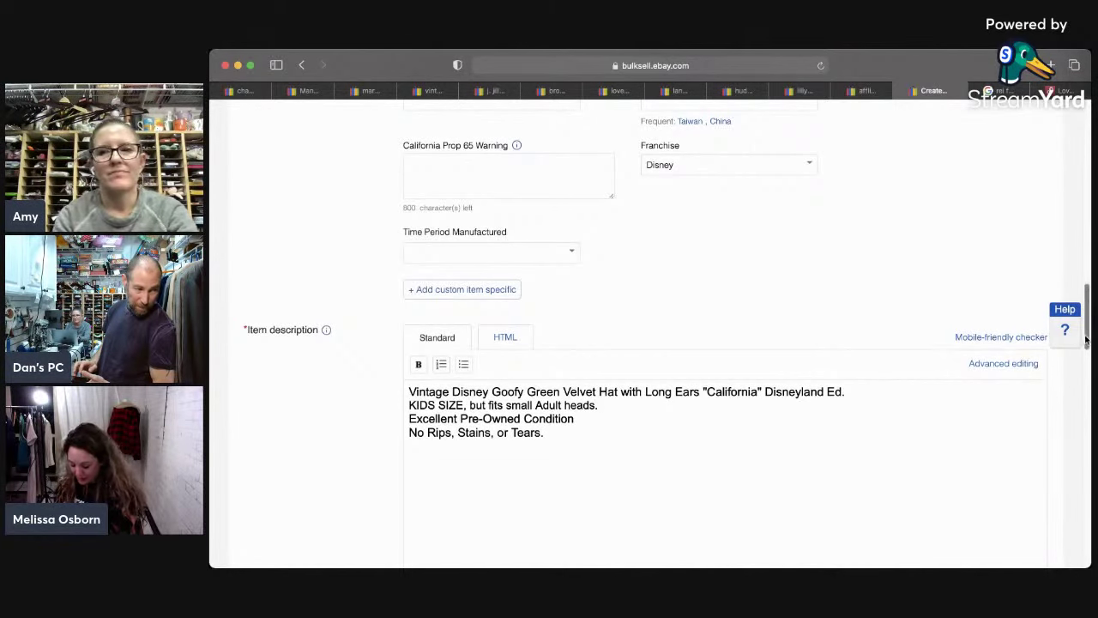
Step: Publish the Goofy hat listing and return to the list of remaining drafts
scroll(1029, 403, "down", 6)
scroll(1055, 428, "down", 5)
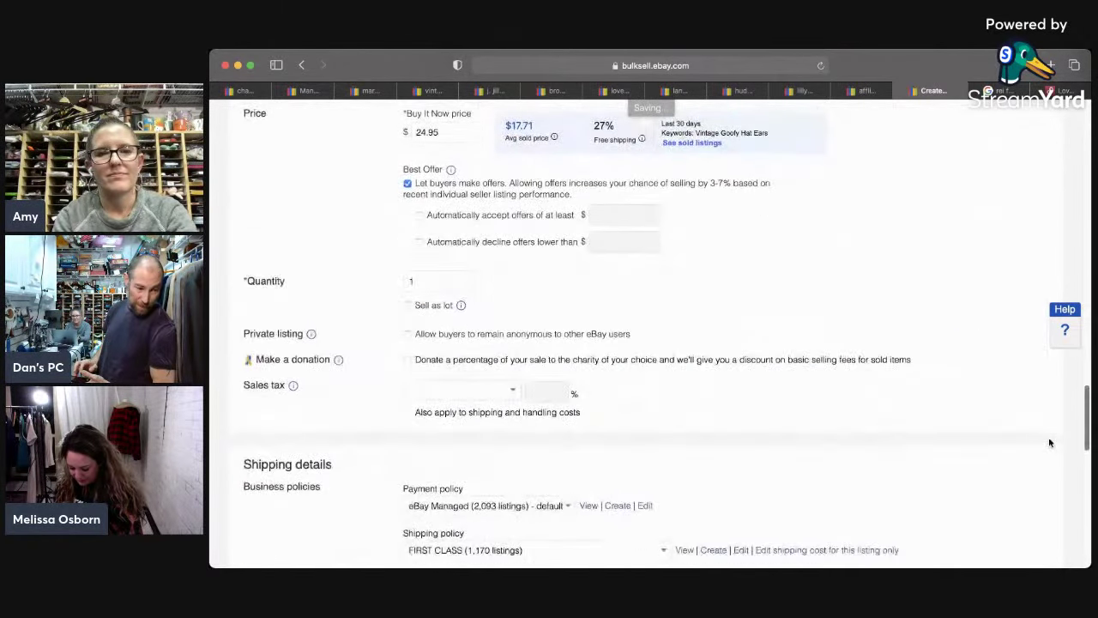
scroll(1033, 465, "down", 10)
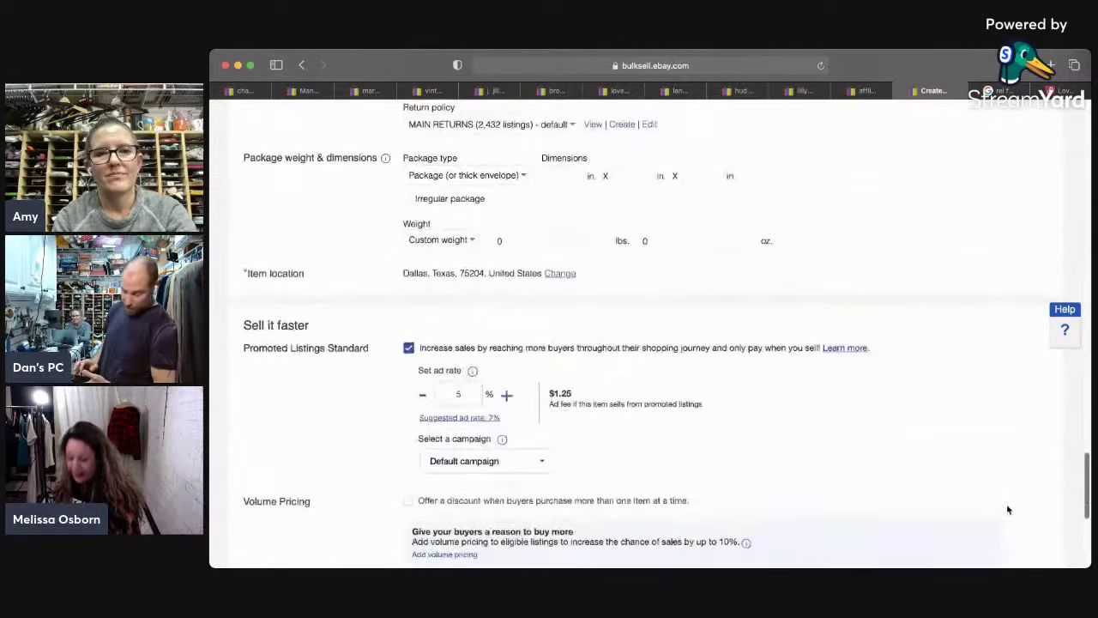
scroll(987, 541, "down", 2)
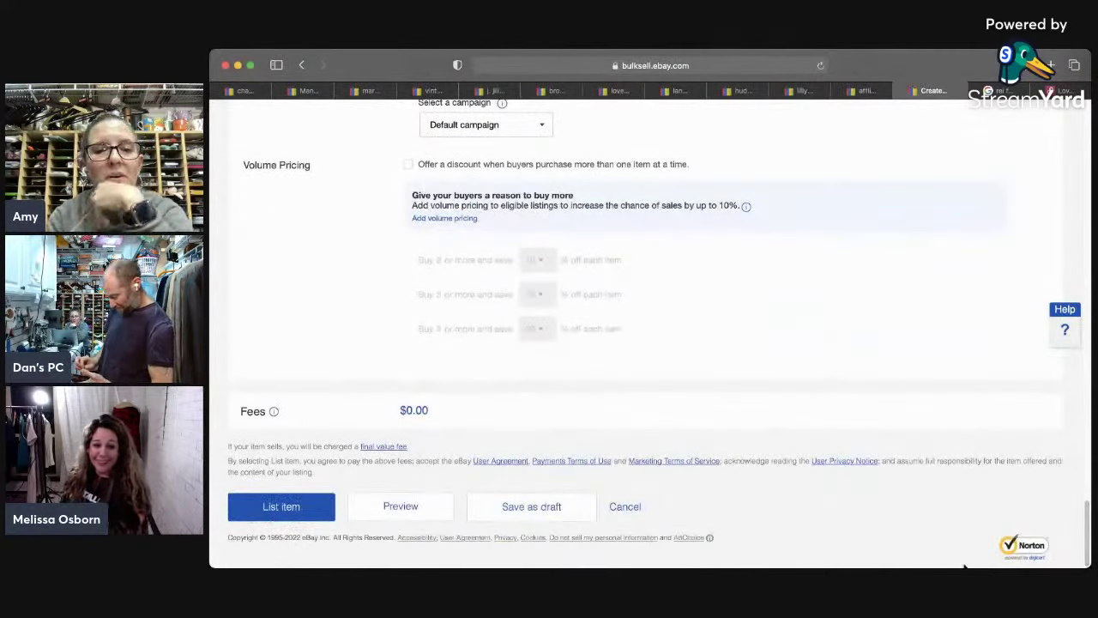
left_click(326, 502)
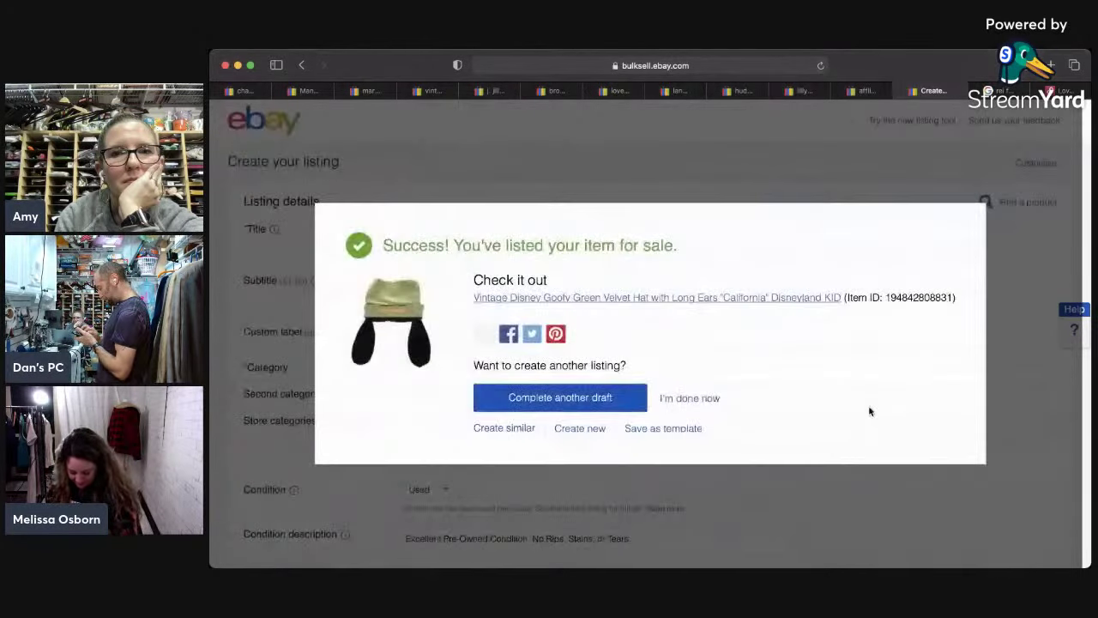
left_click(696, 398)
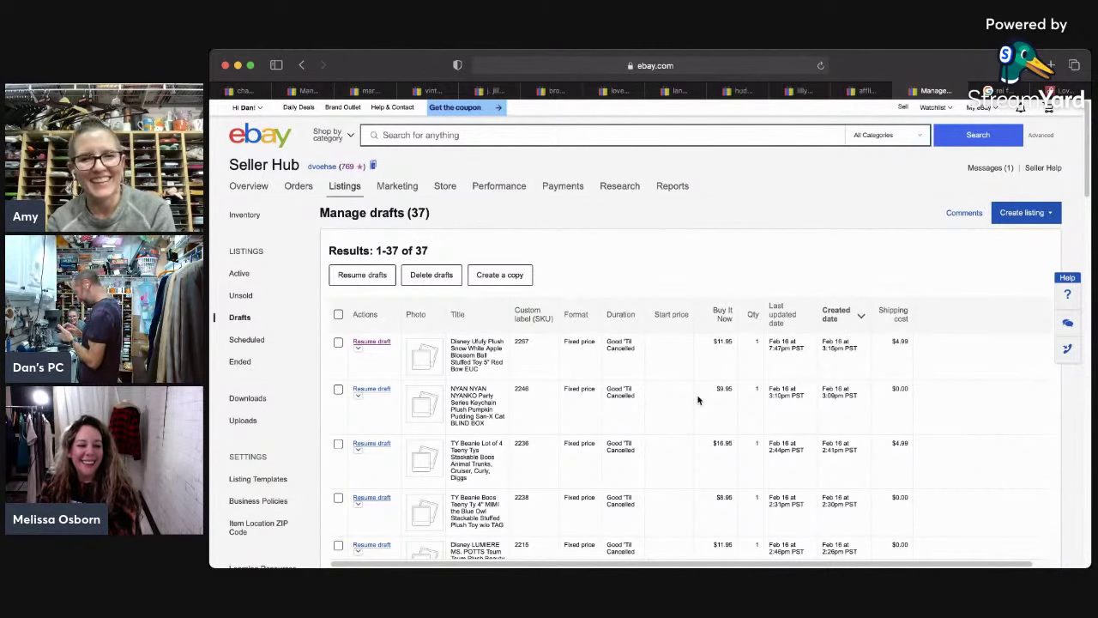
Step: Delete the auction-format draft of the Rare 2001 Commonwealth Purple White 9" Unicorn Horse plush from the drafts list
scroll(1058, 296, "down", 10)
scroll(980, 429, "down", 5)
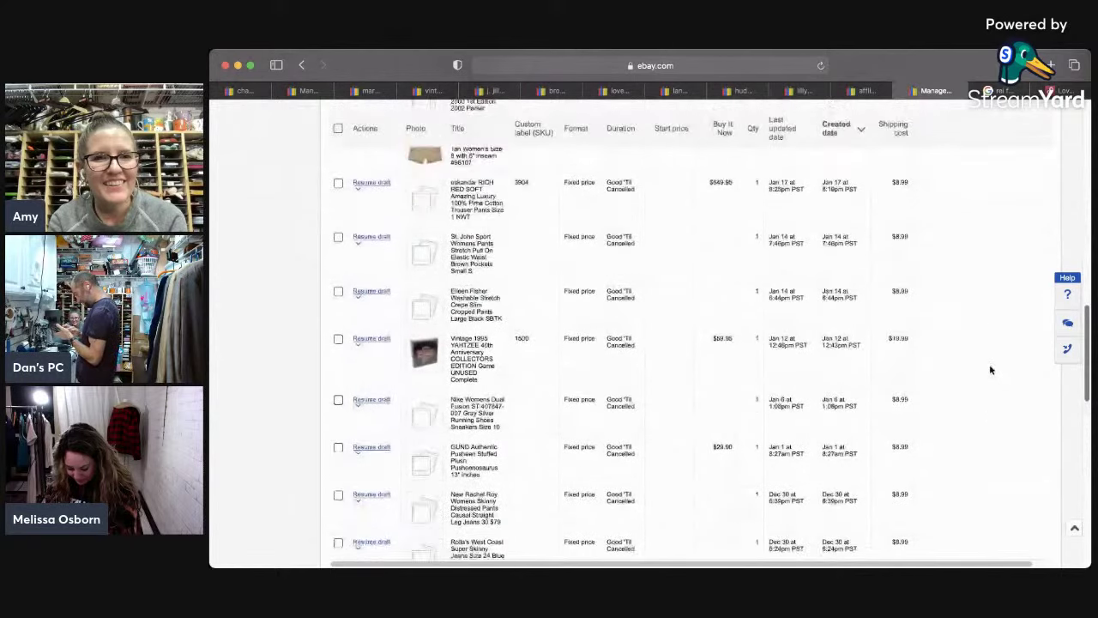
scroll(991, 367, "up", 3)
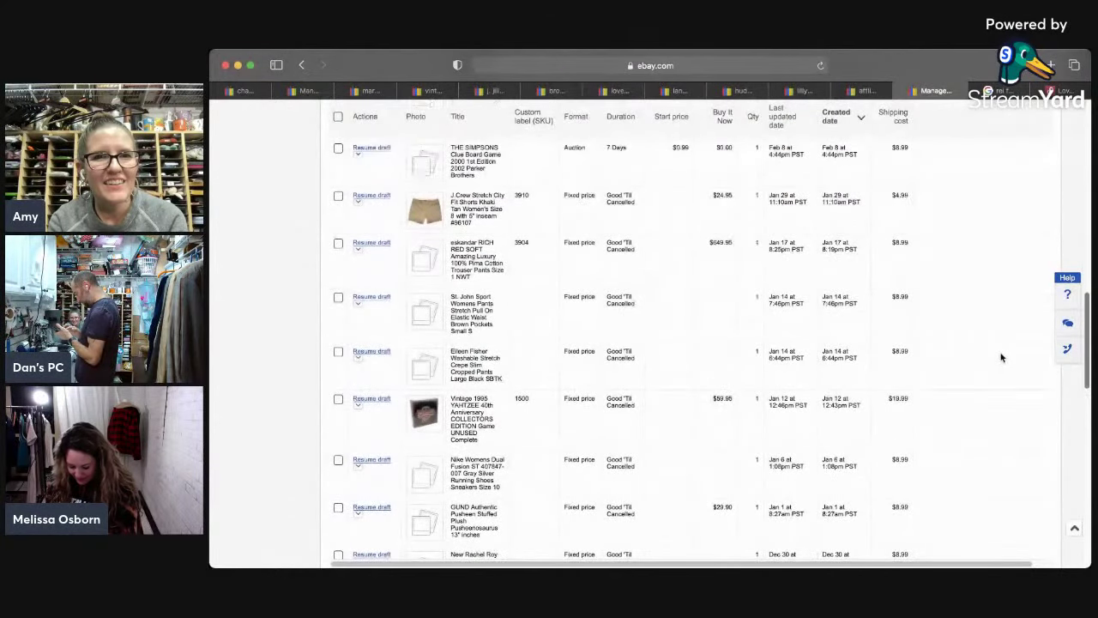
scroll(1004, 343, "up", 6)
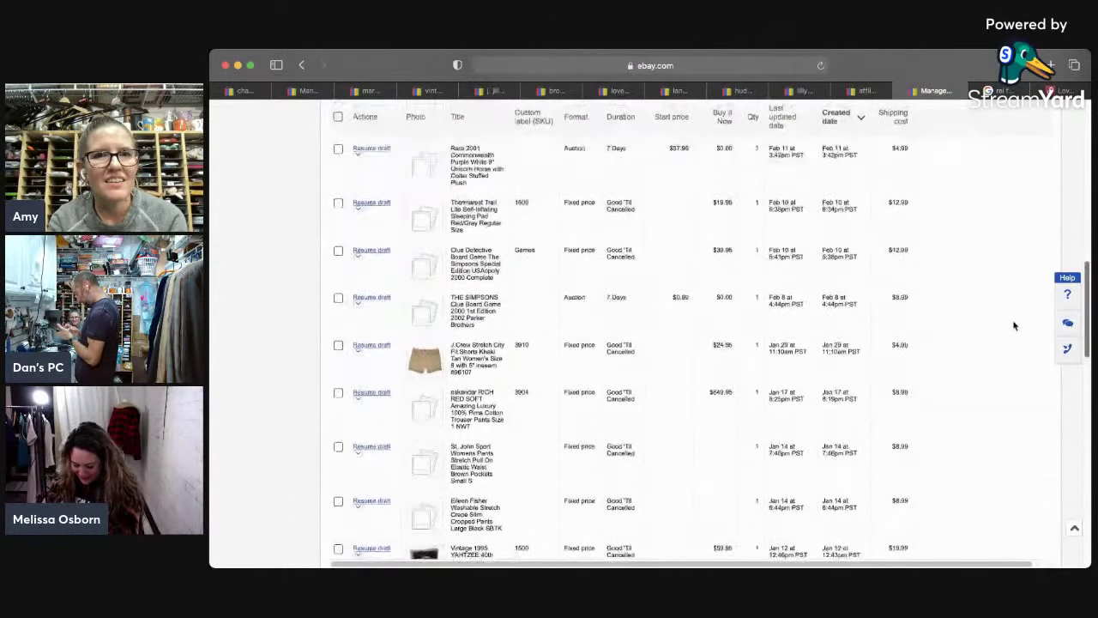
scroll(1016, 317, "up", 4)
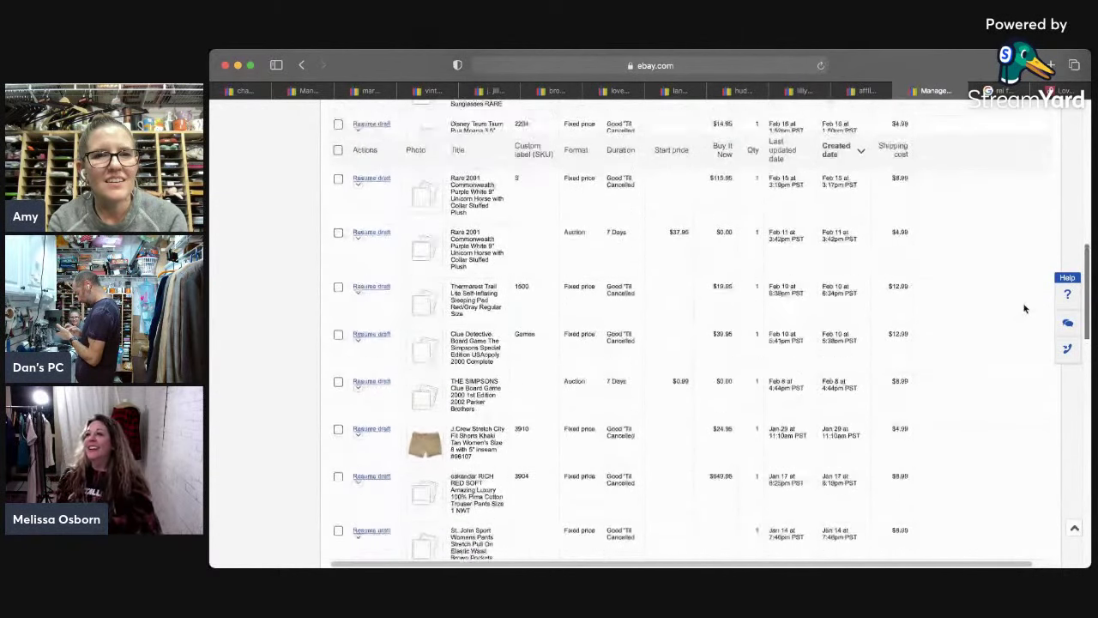
scroll(1025, 304, "up", 3)
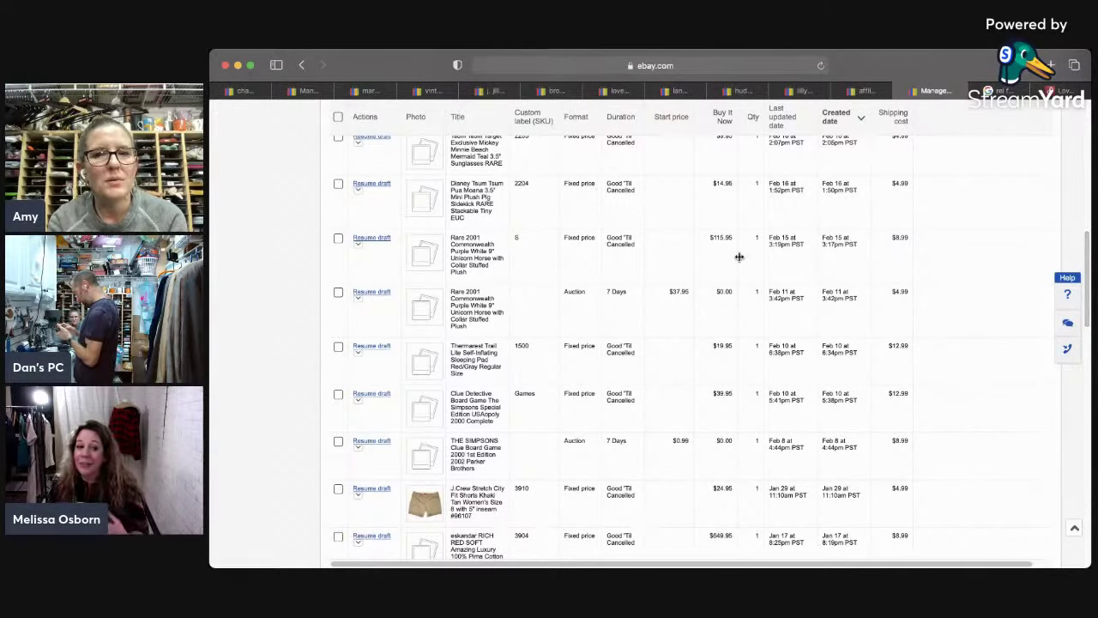
left_click(358, 298)
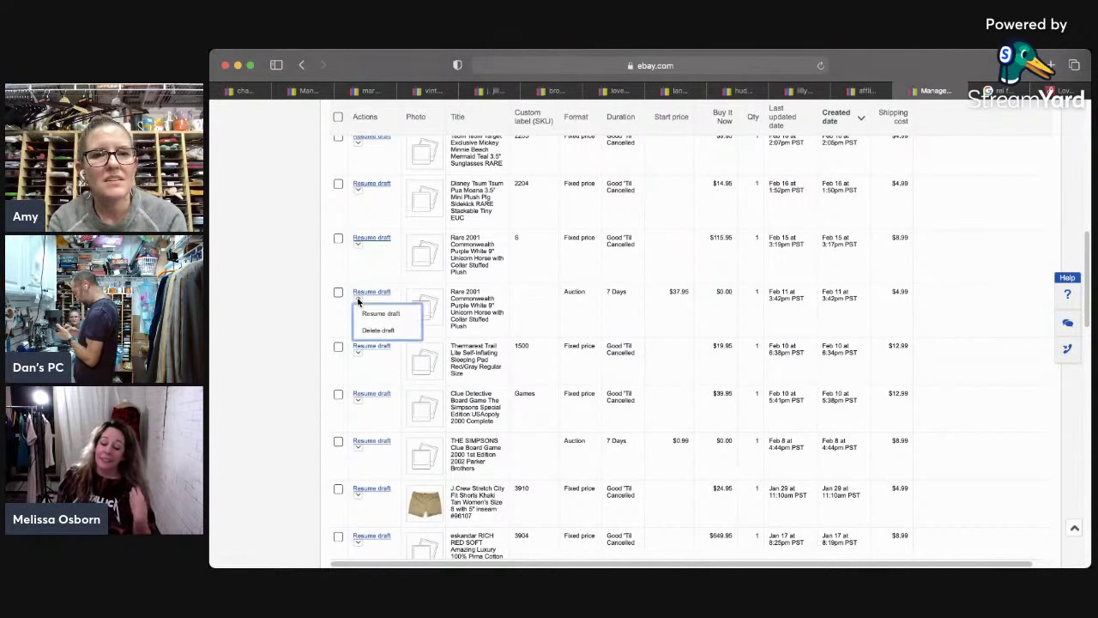
left_click(372, 333)
left_click(824, 269)
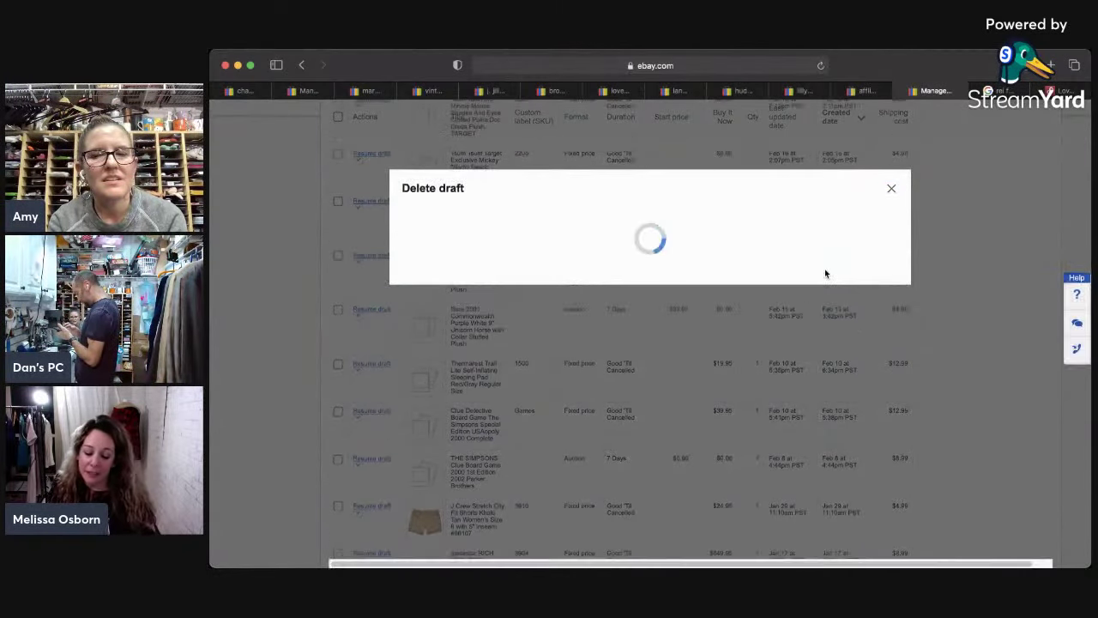